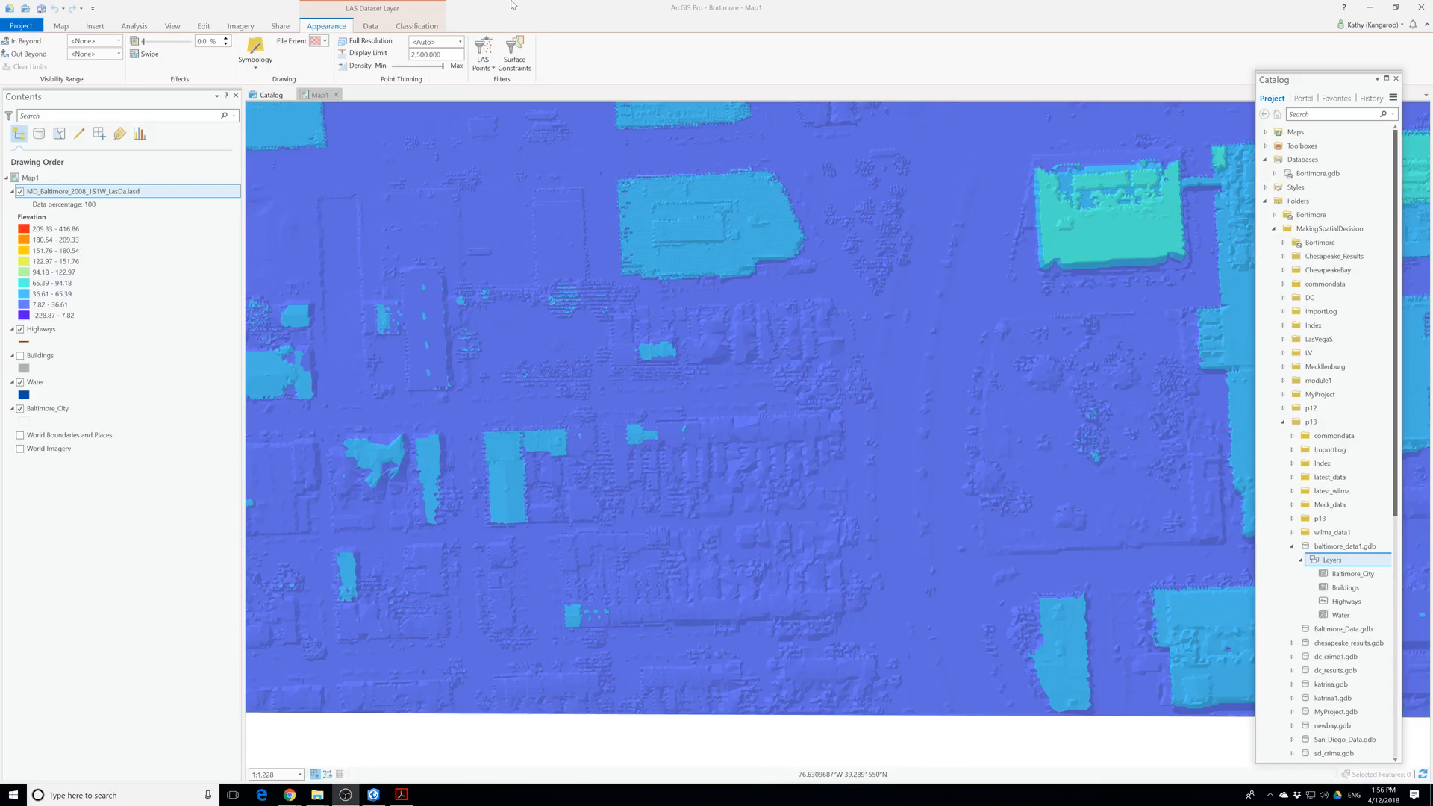
# Examine the LAS elevation surface at building, block and full-tile scale.
pyautogui.scroll(5, 838, 297)
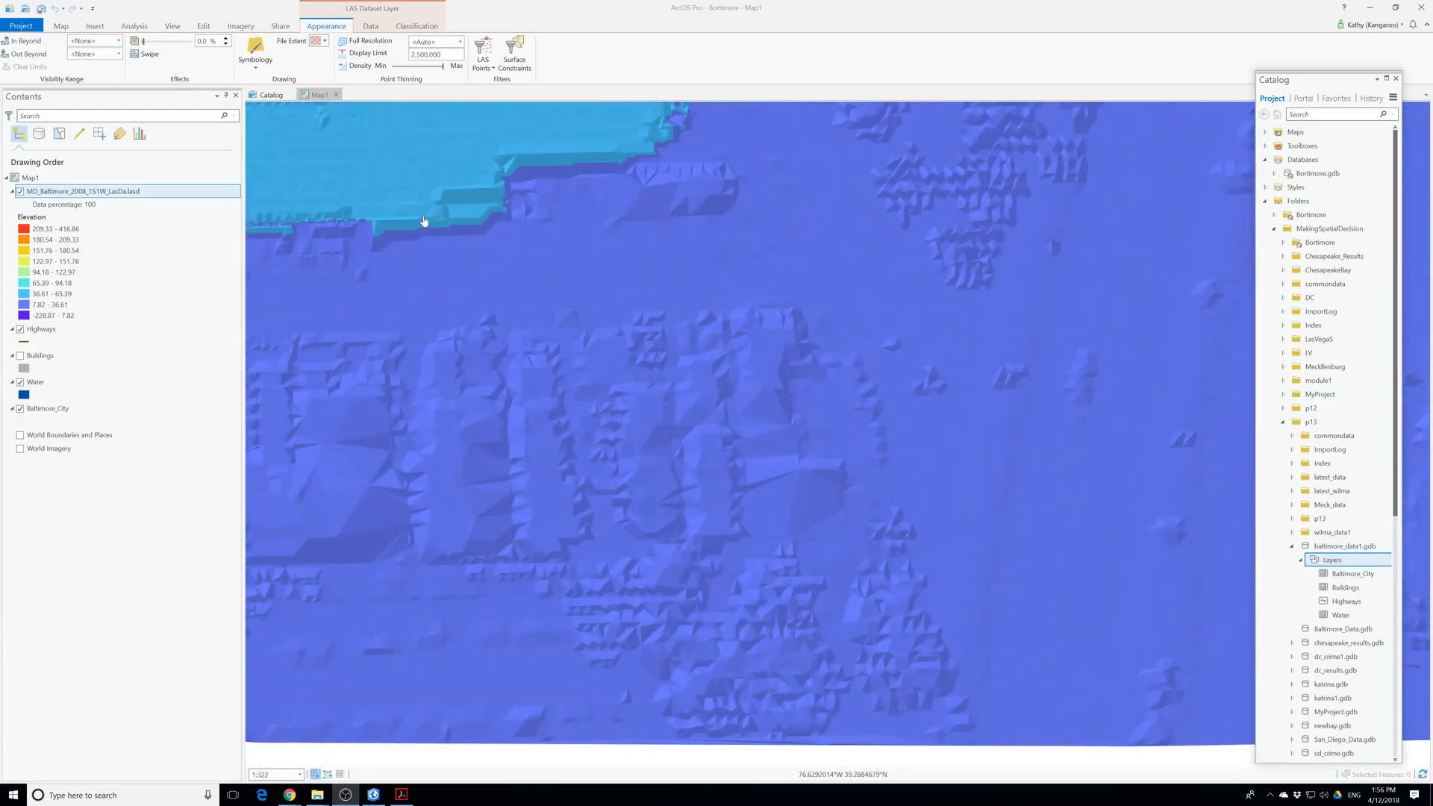
pyautogui.scroll(-3, 554, 486)
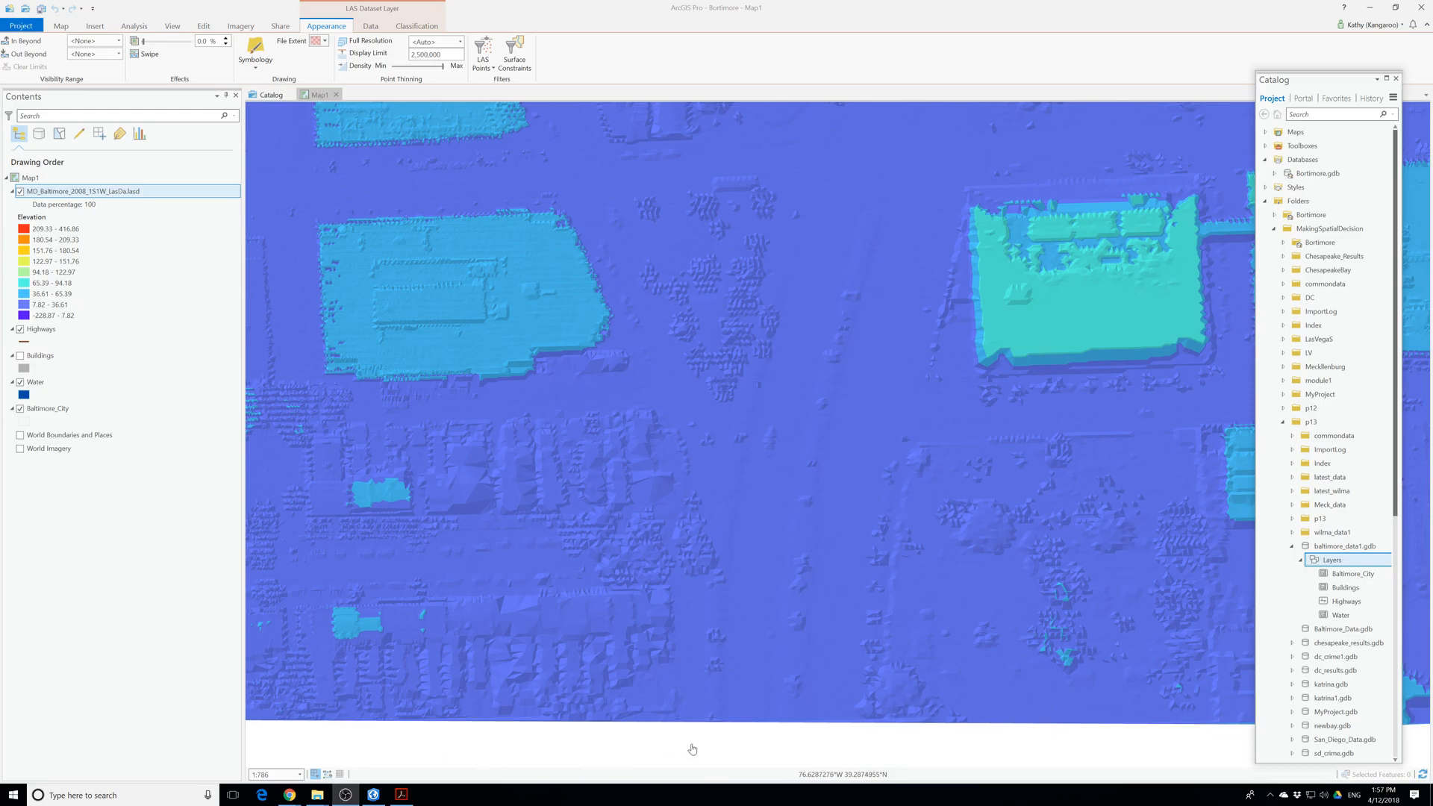
pyautogui.scroll(-2, 723, 749)
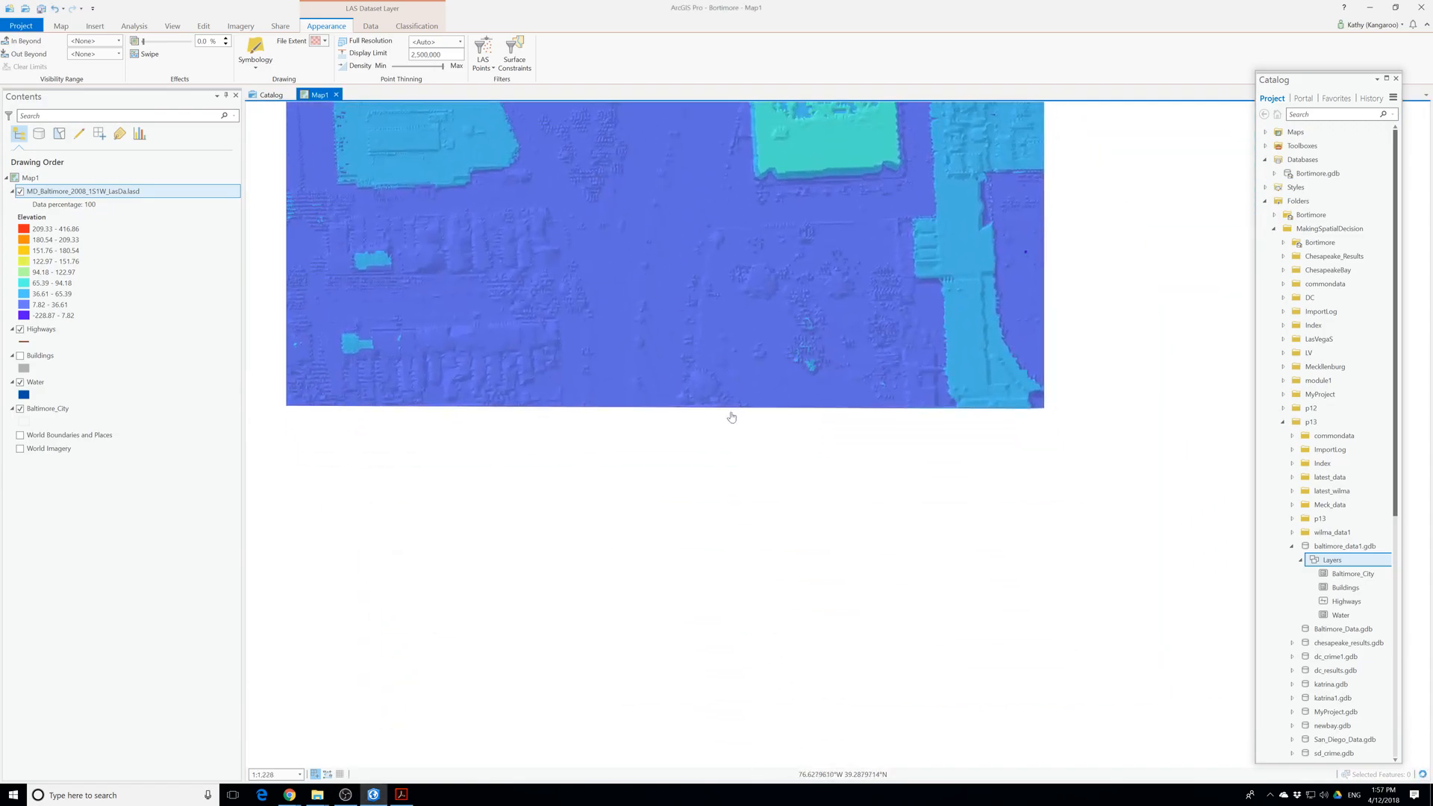
pyautogui.scroll(-2, 707, 507)
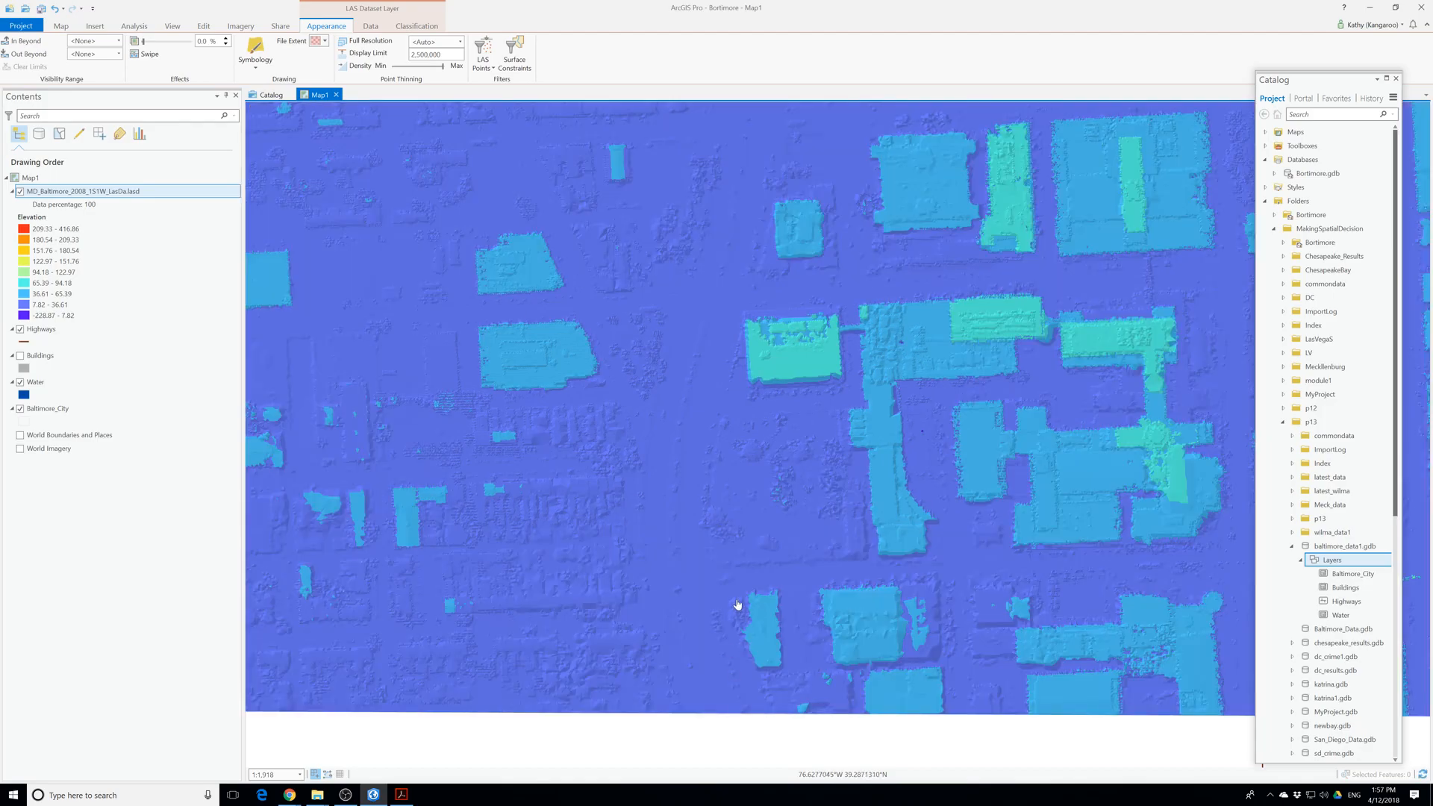
pyautogui.scroll(-2, 737, 604)
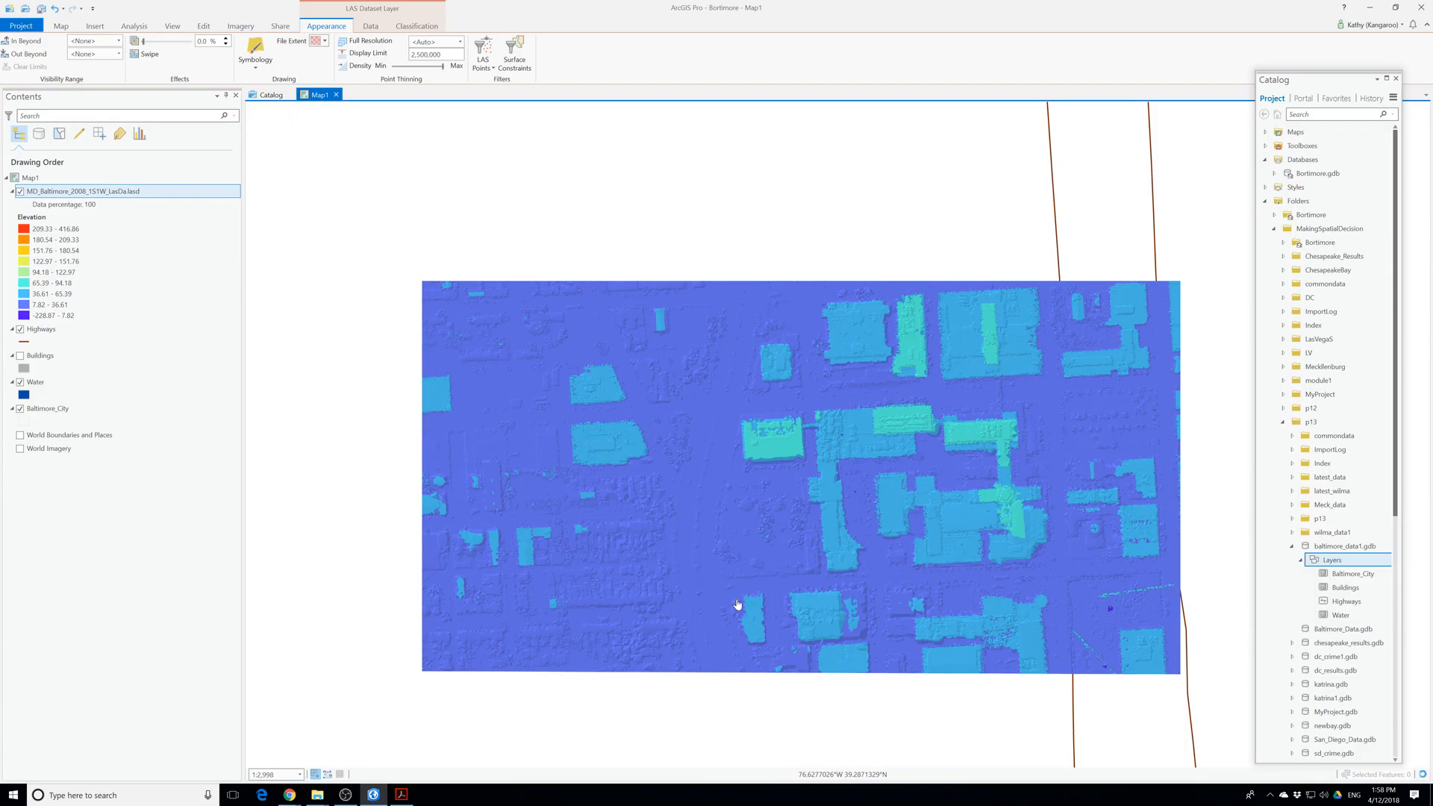
pyautogui.scroll(-2, 737, 604)
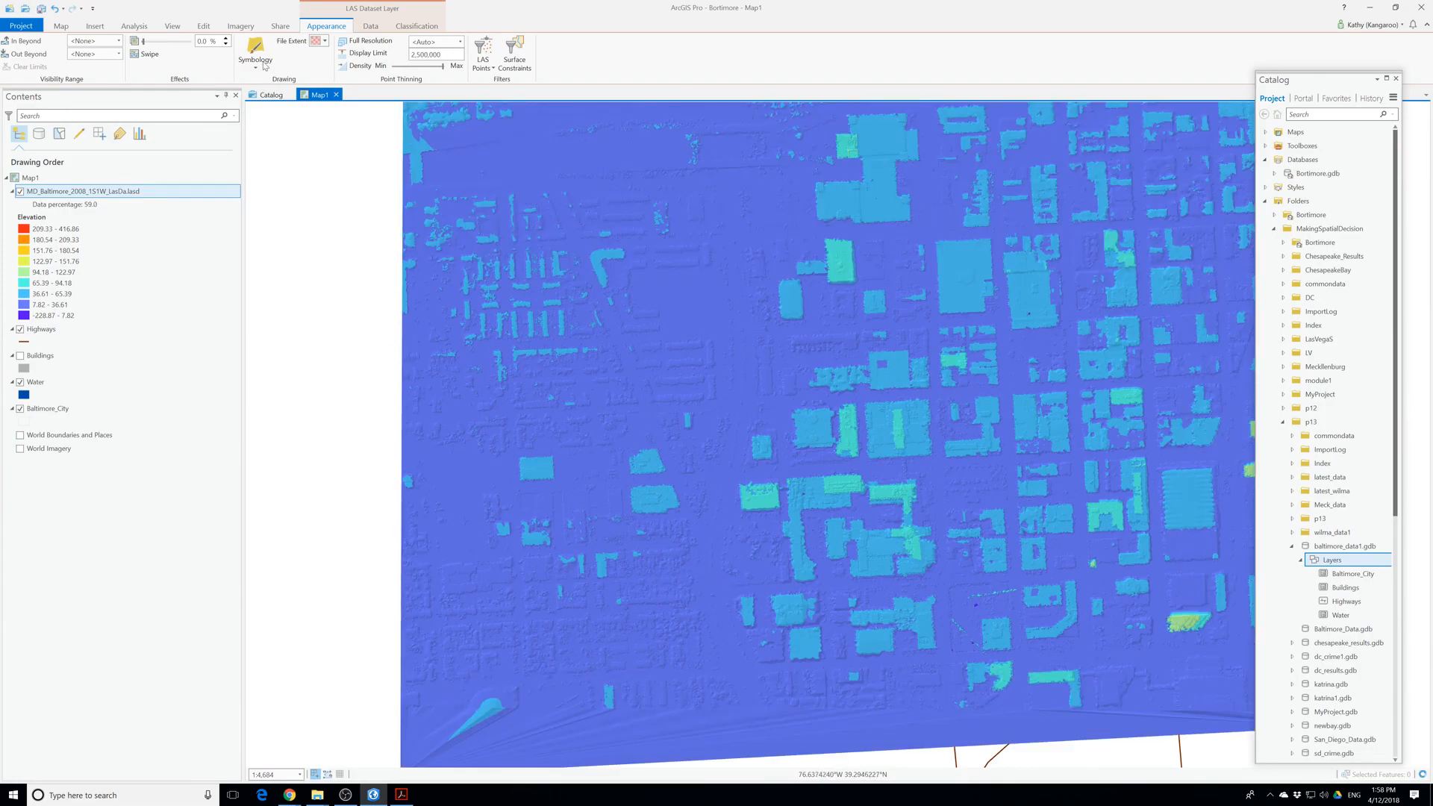
pyautogui.scroll(-2, 526, 345)
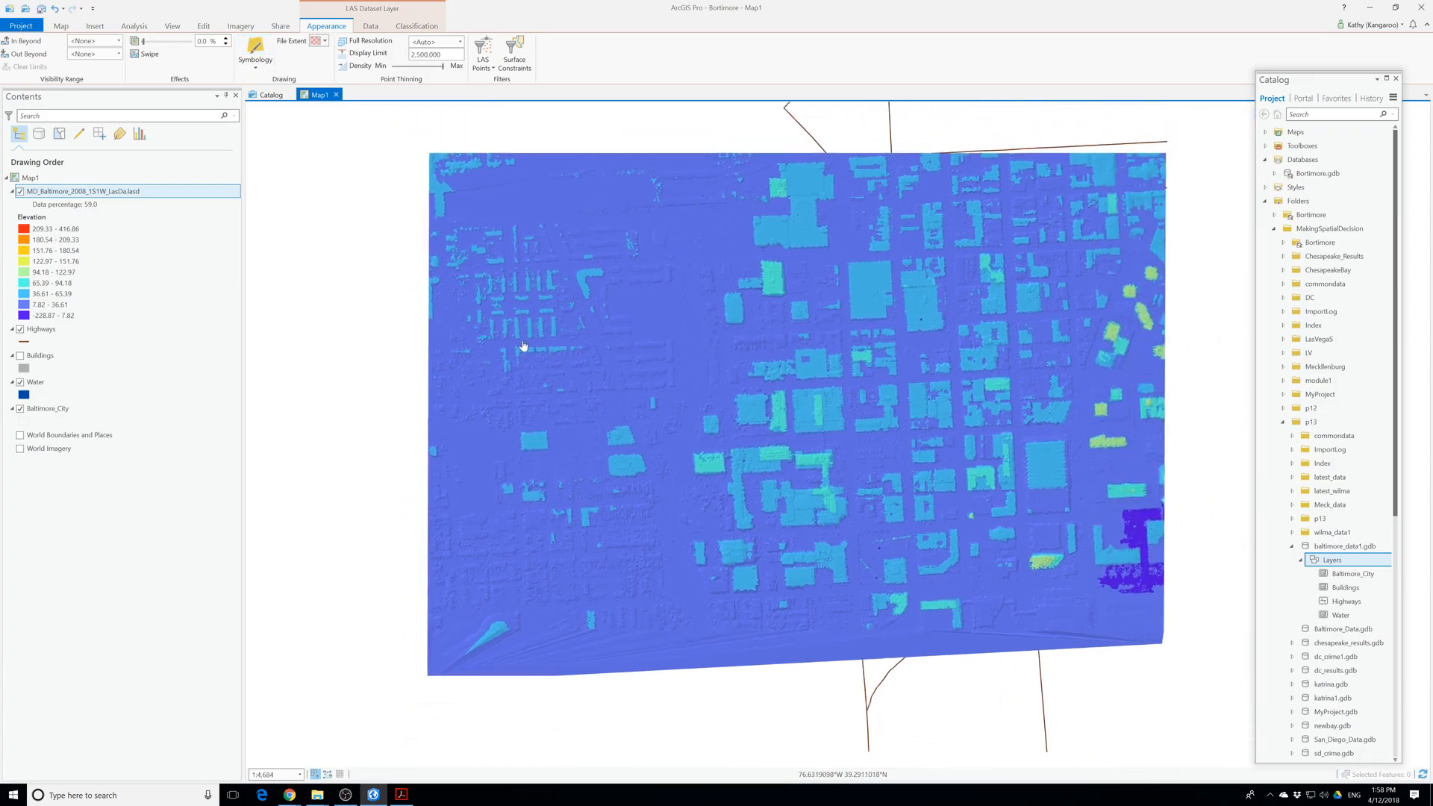
pyautogui.click(255, 52)
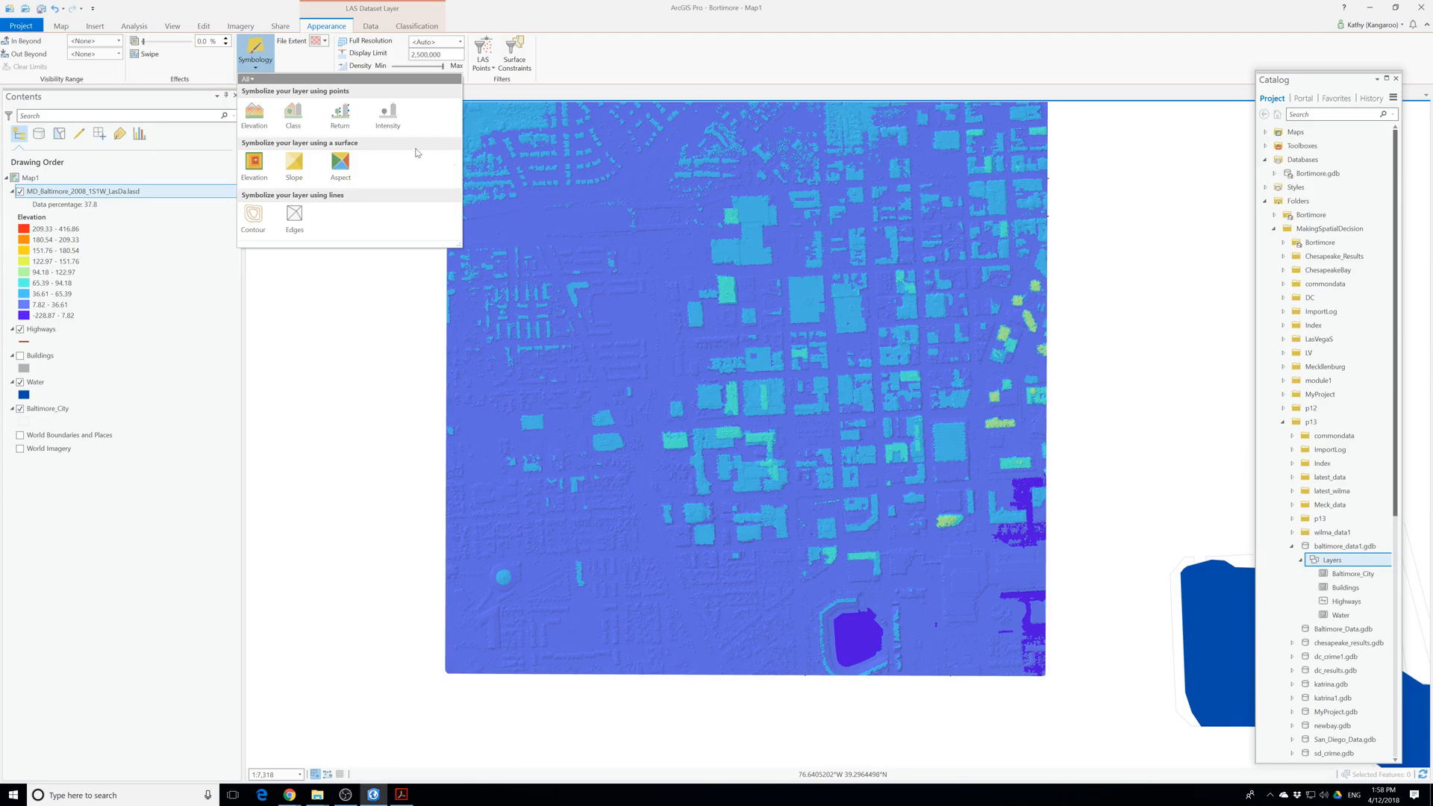
pyautogui.click(329, 40)
pyautogui.click(326, 41)
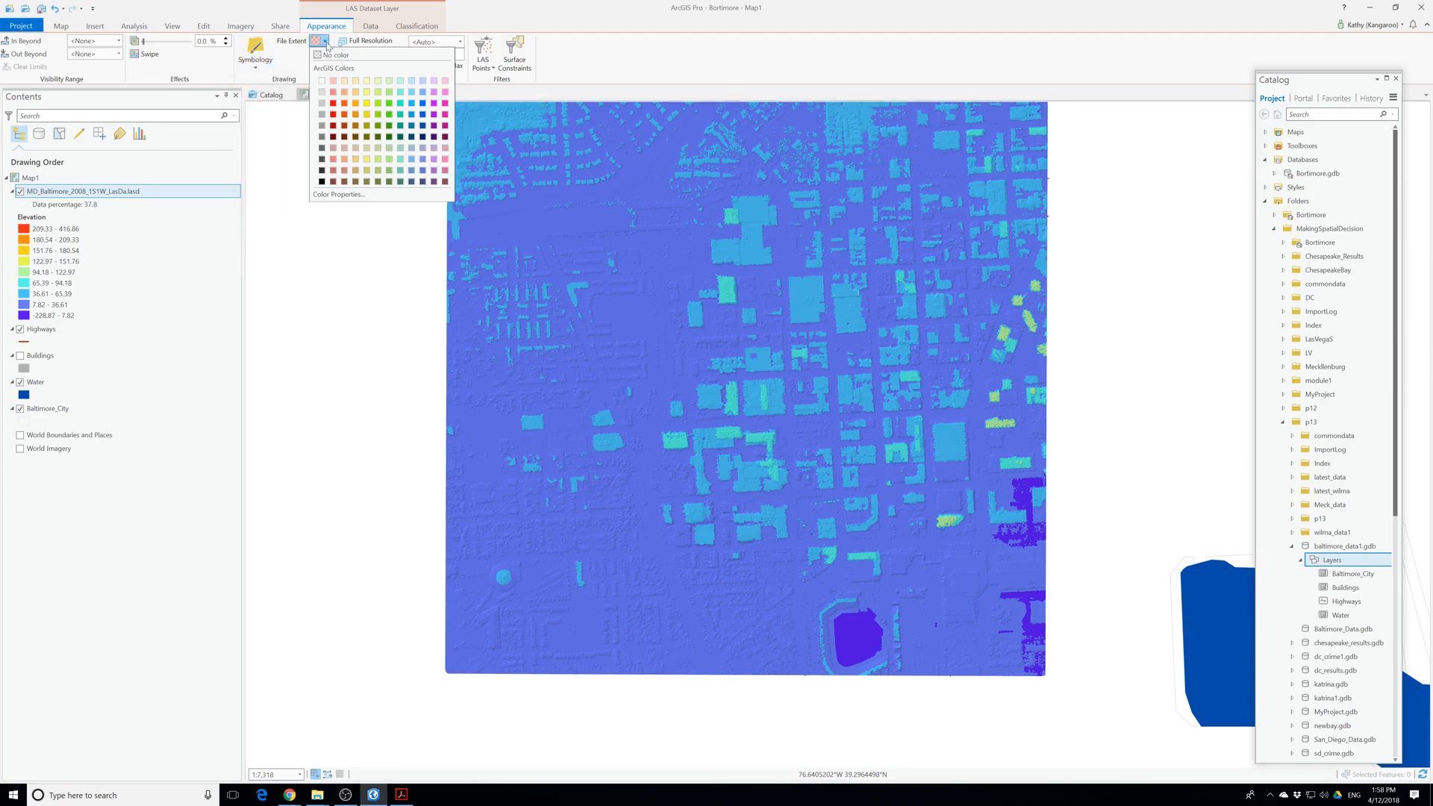
pyautogui.click(326, 43)
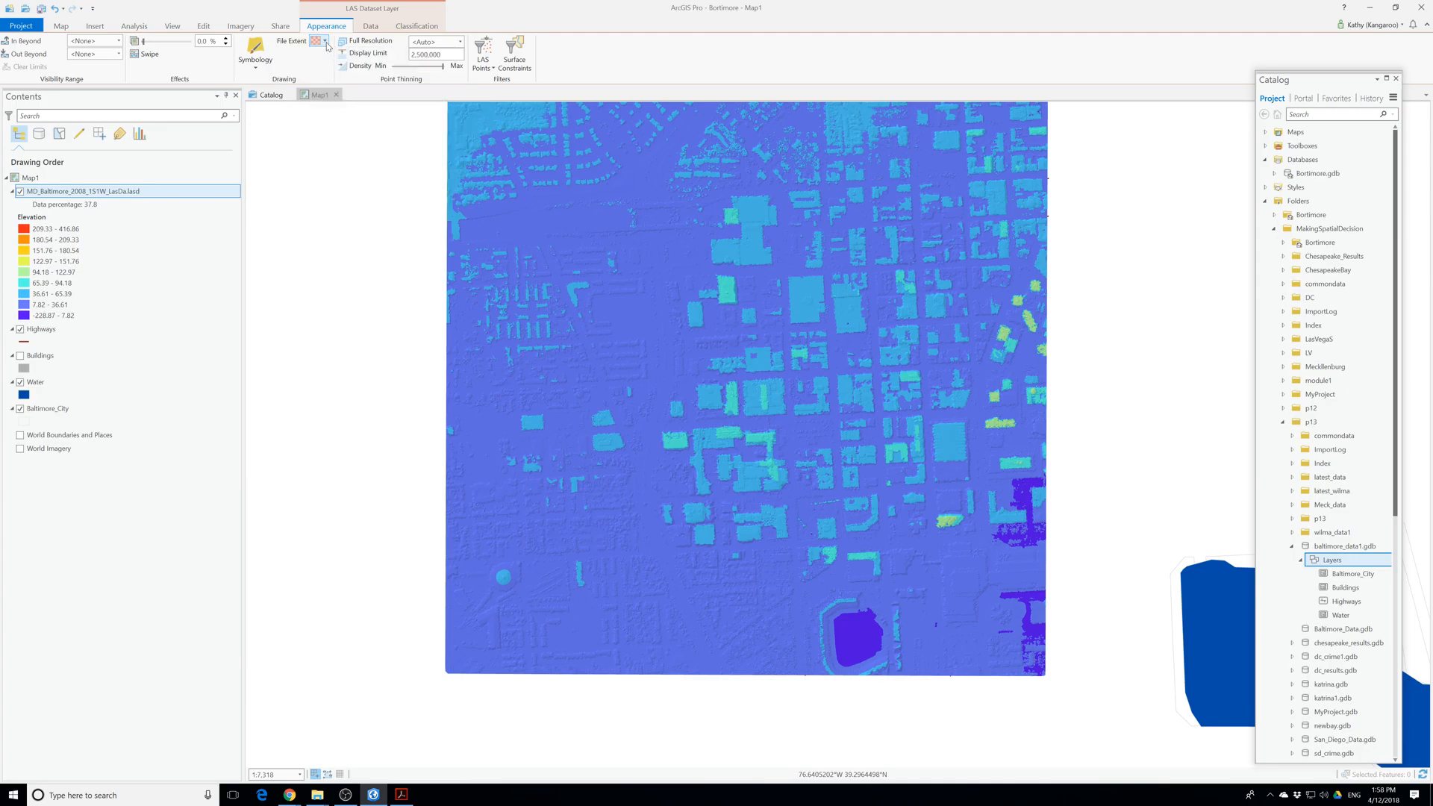
# Try return-number and elevation point symbology on the LAS layer, ending with elevation surface symbology.
pyautogui.click(255, 67)
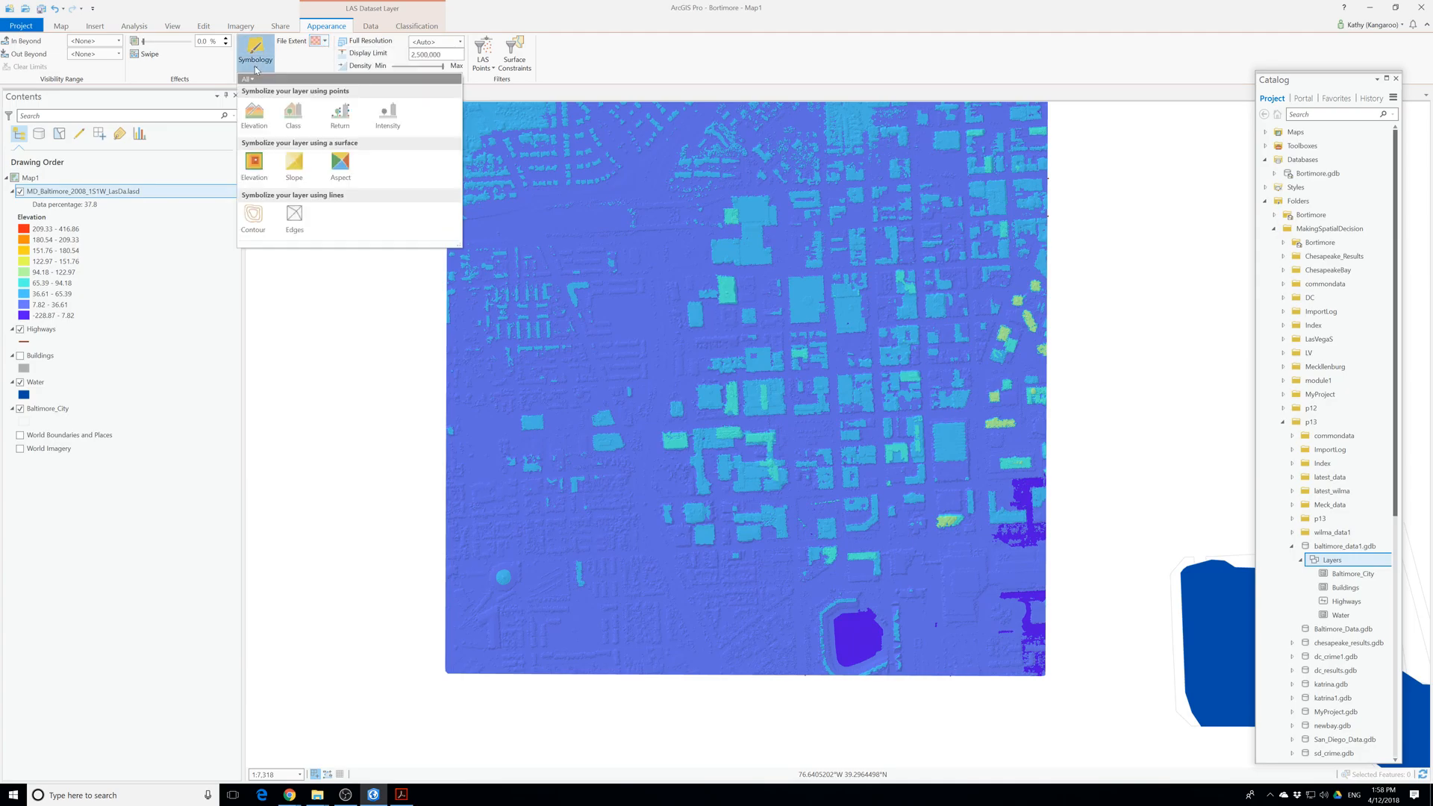
pyautogui.click(387, 113)
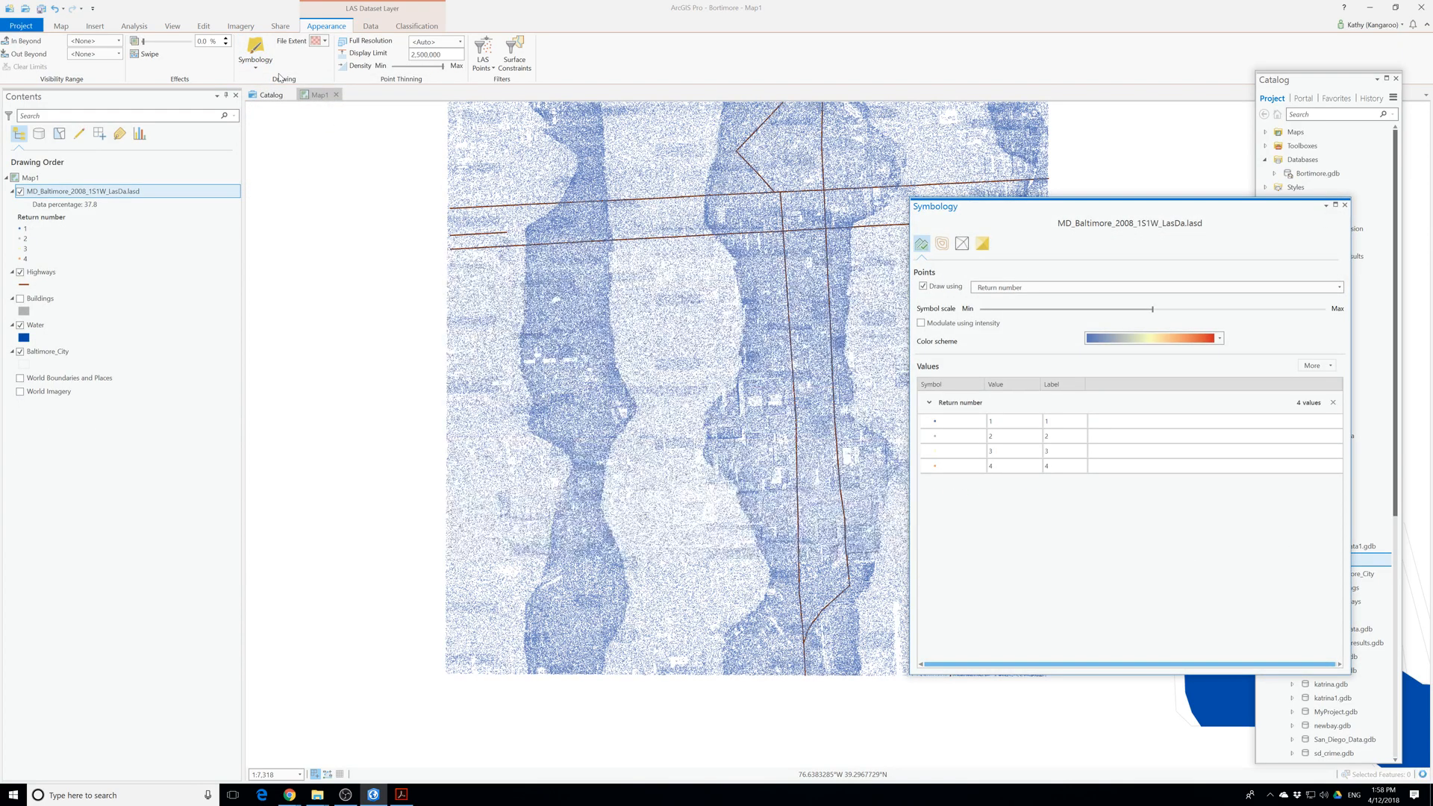
pyautogui.click(257, 61)
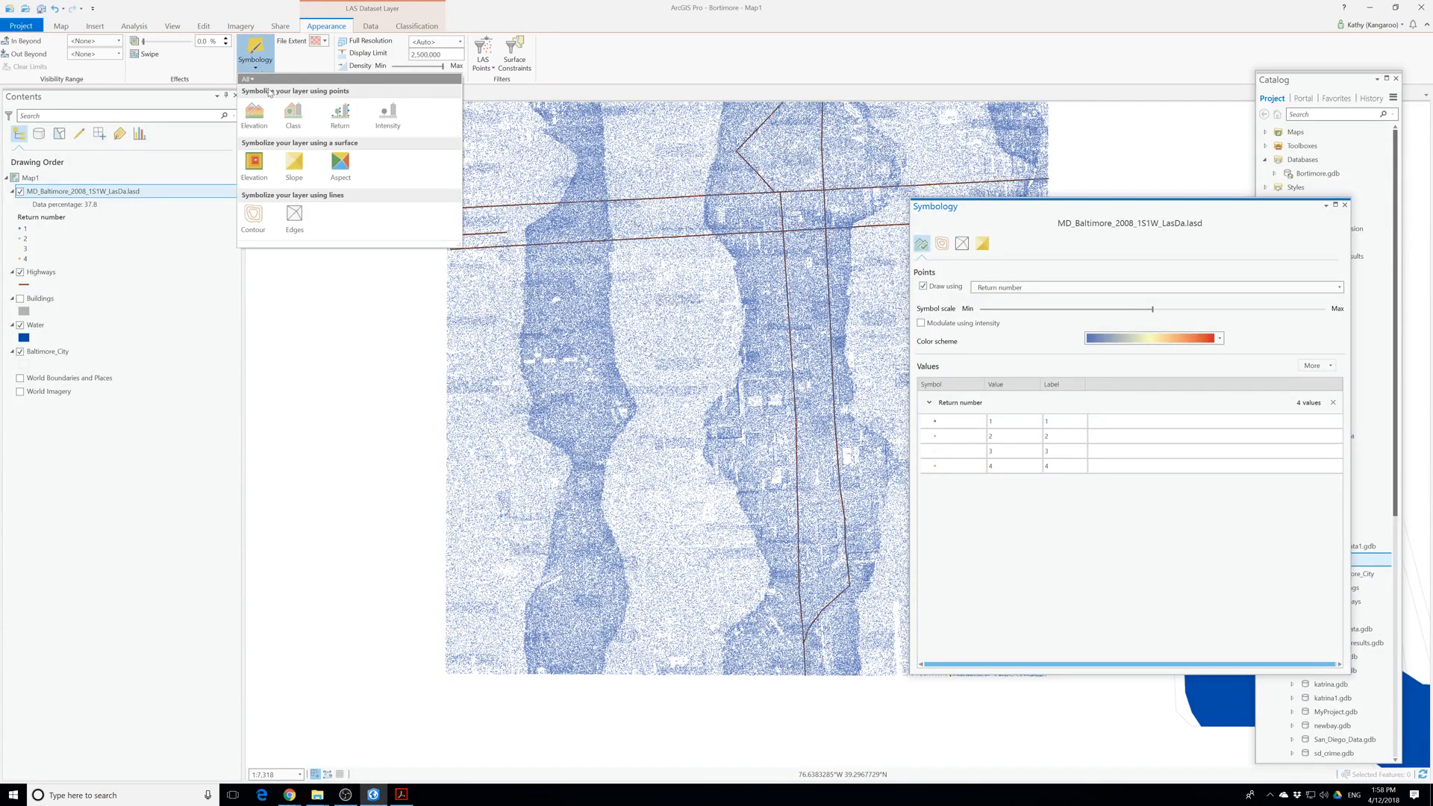
pyautogui.click(266, 119)
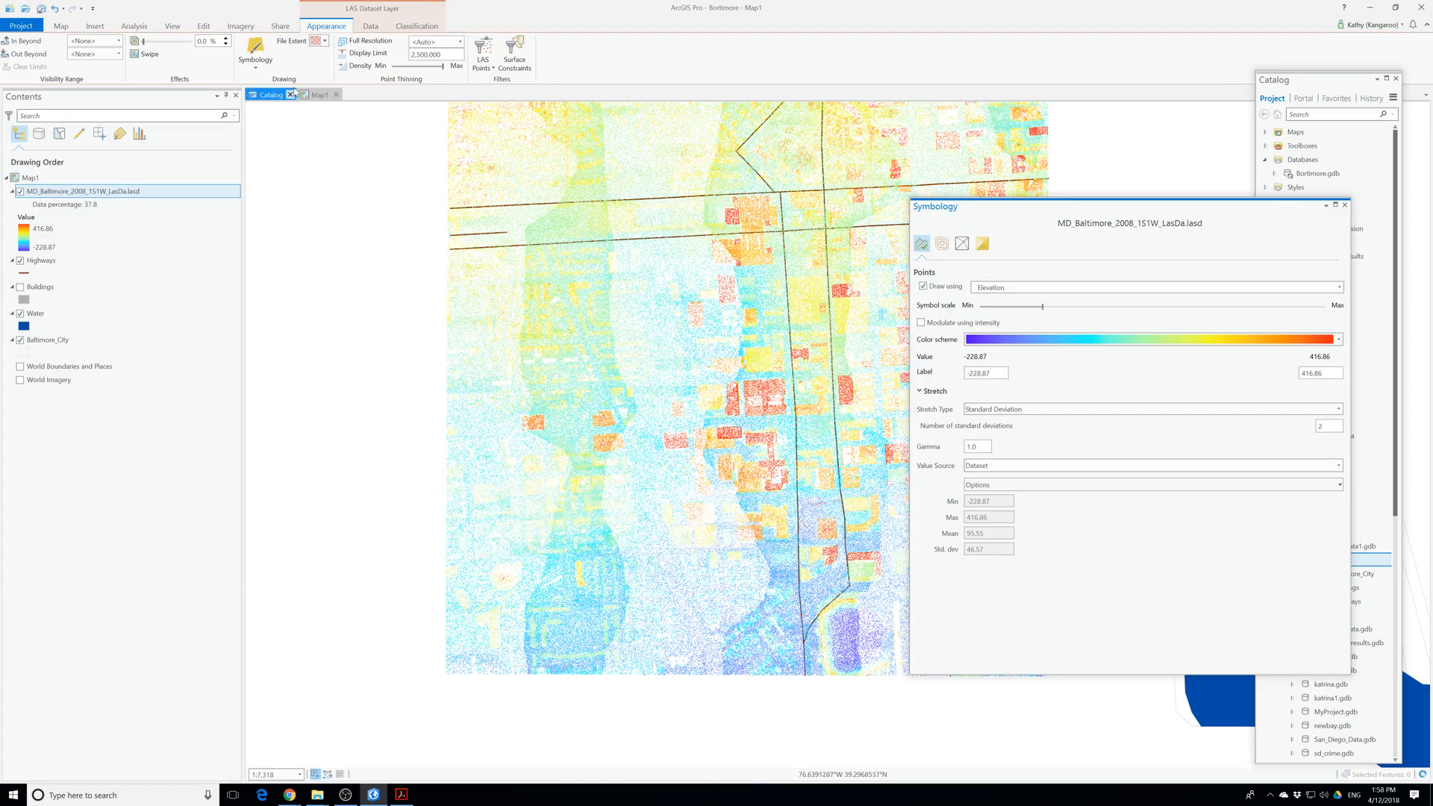
pyautogui.click(255, 54)
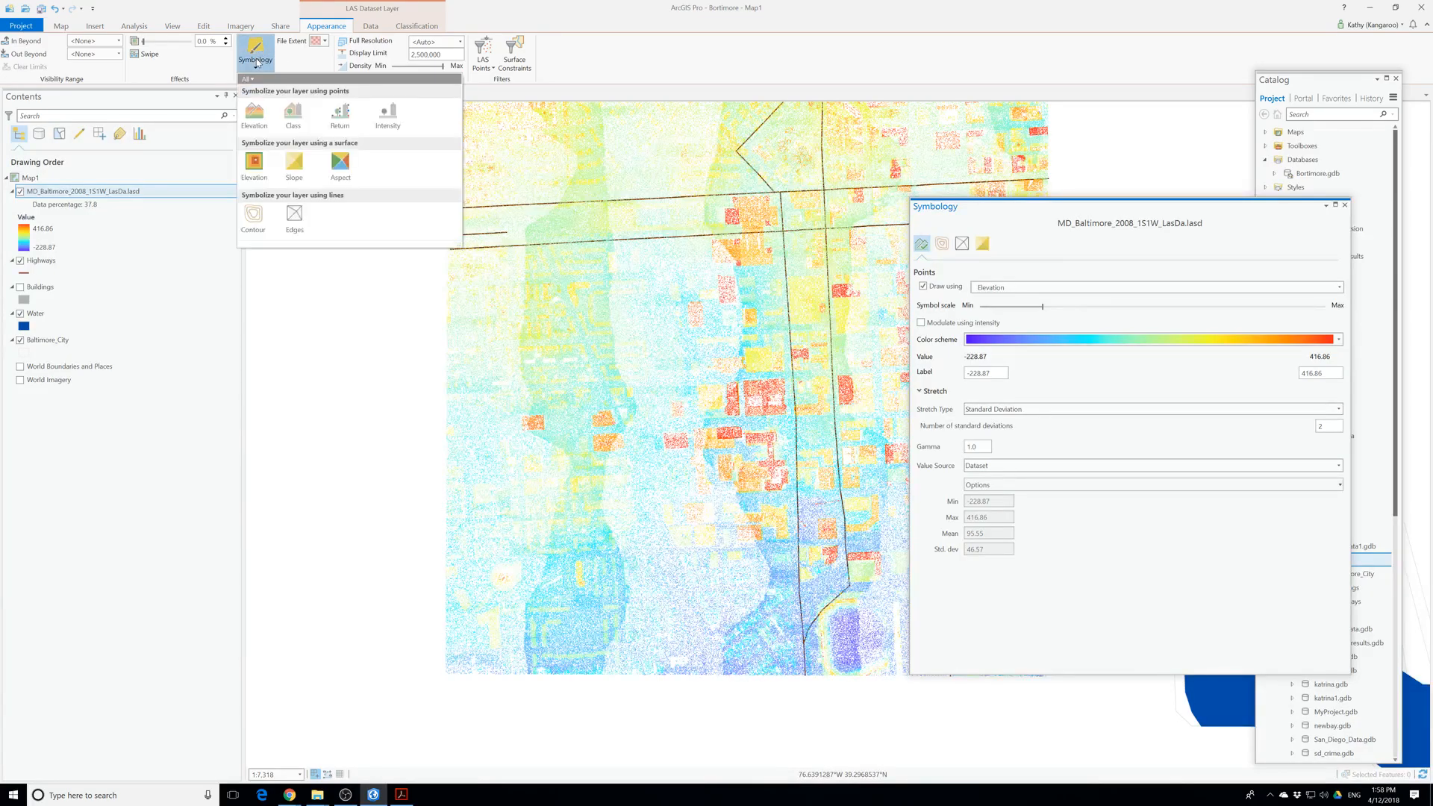
pyautogui.click(254, 164)
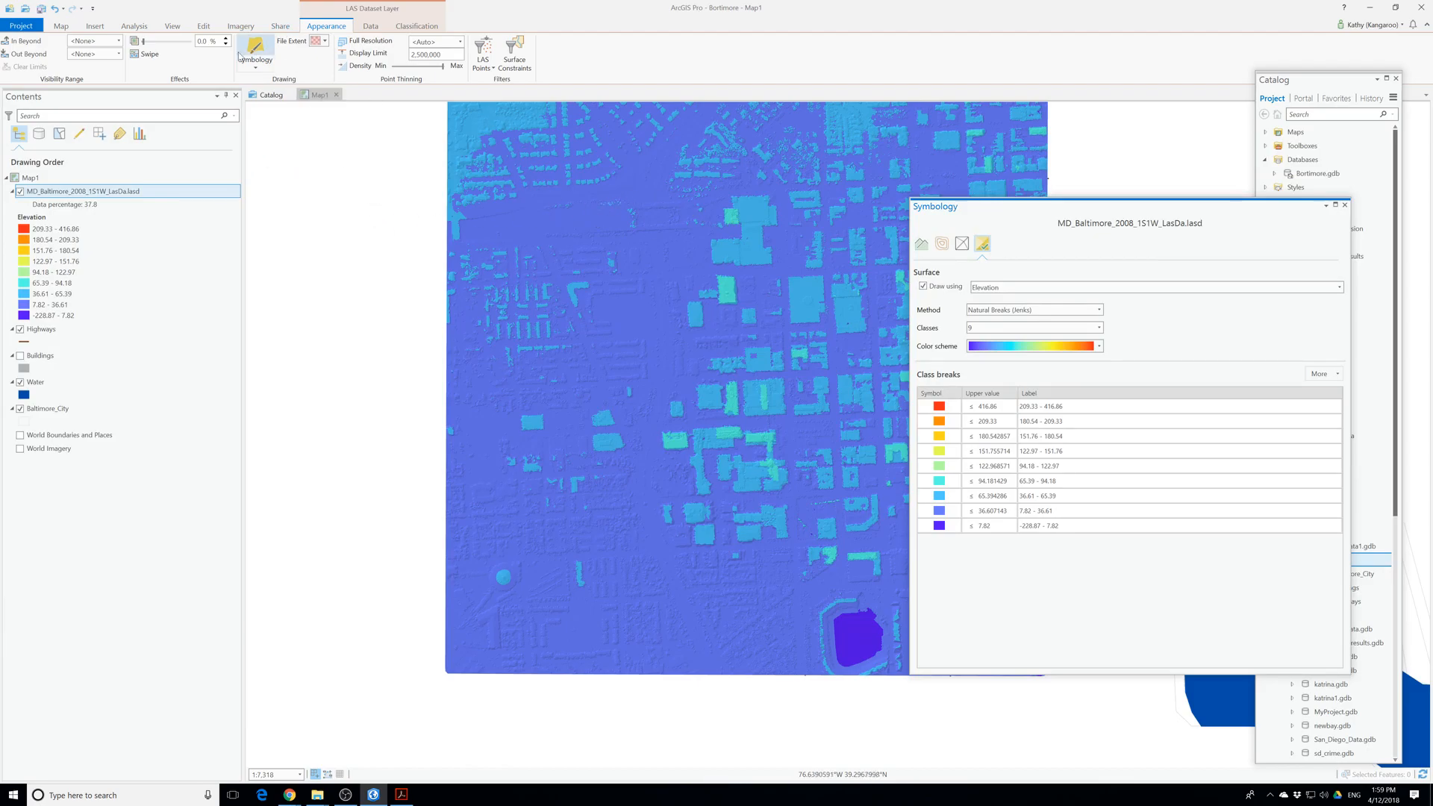
# View the surface constraints in the LAS layer's properties and close the dialog without changes.
pyautogui.click(262, 62)
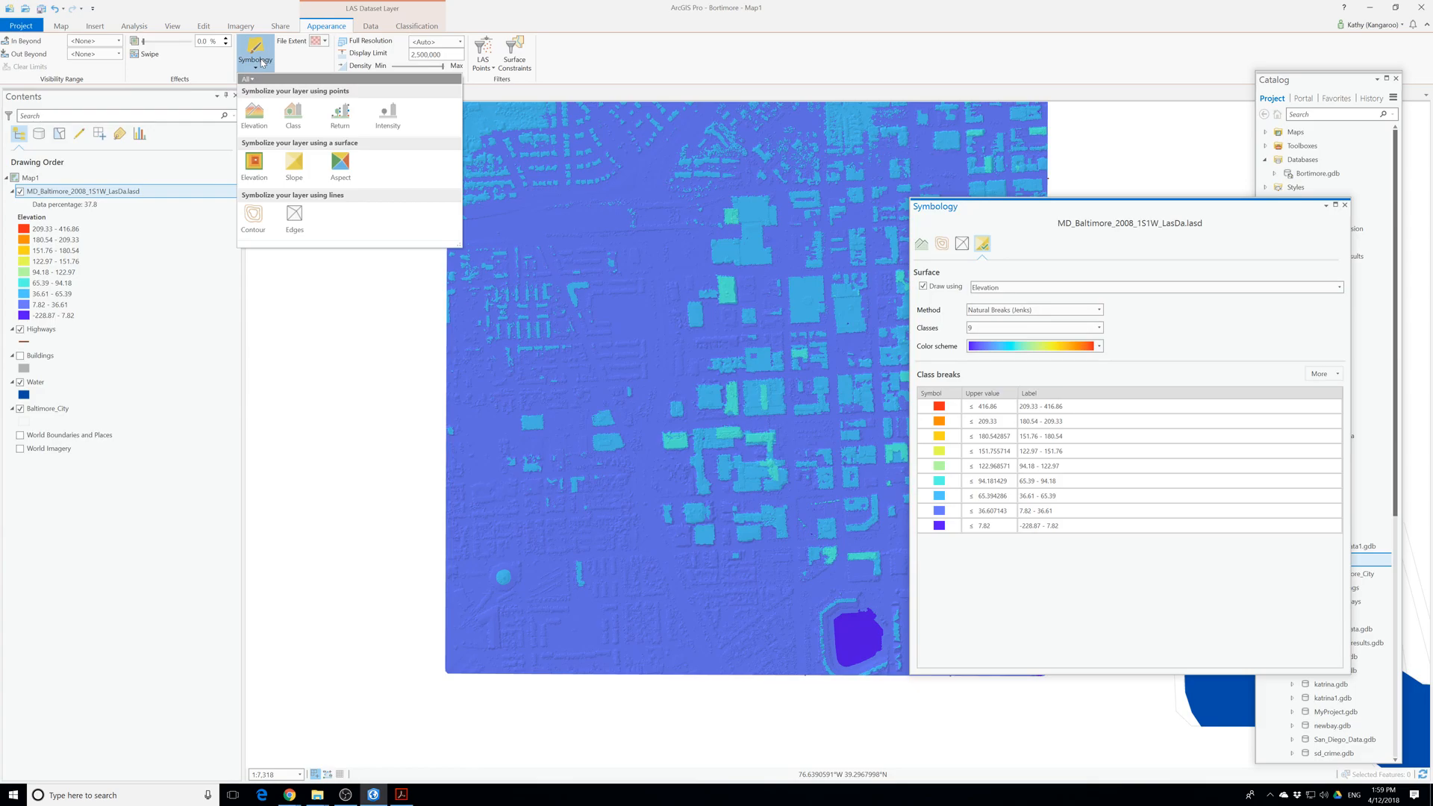
pyautogui.click(514, 53)
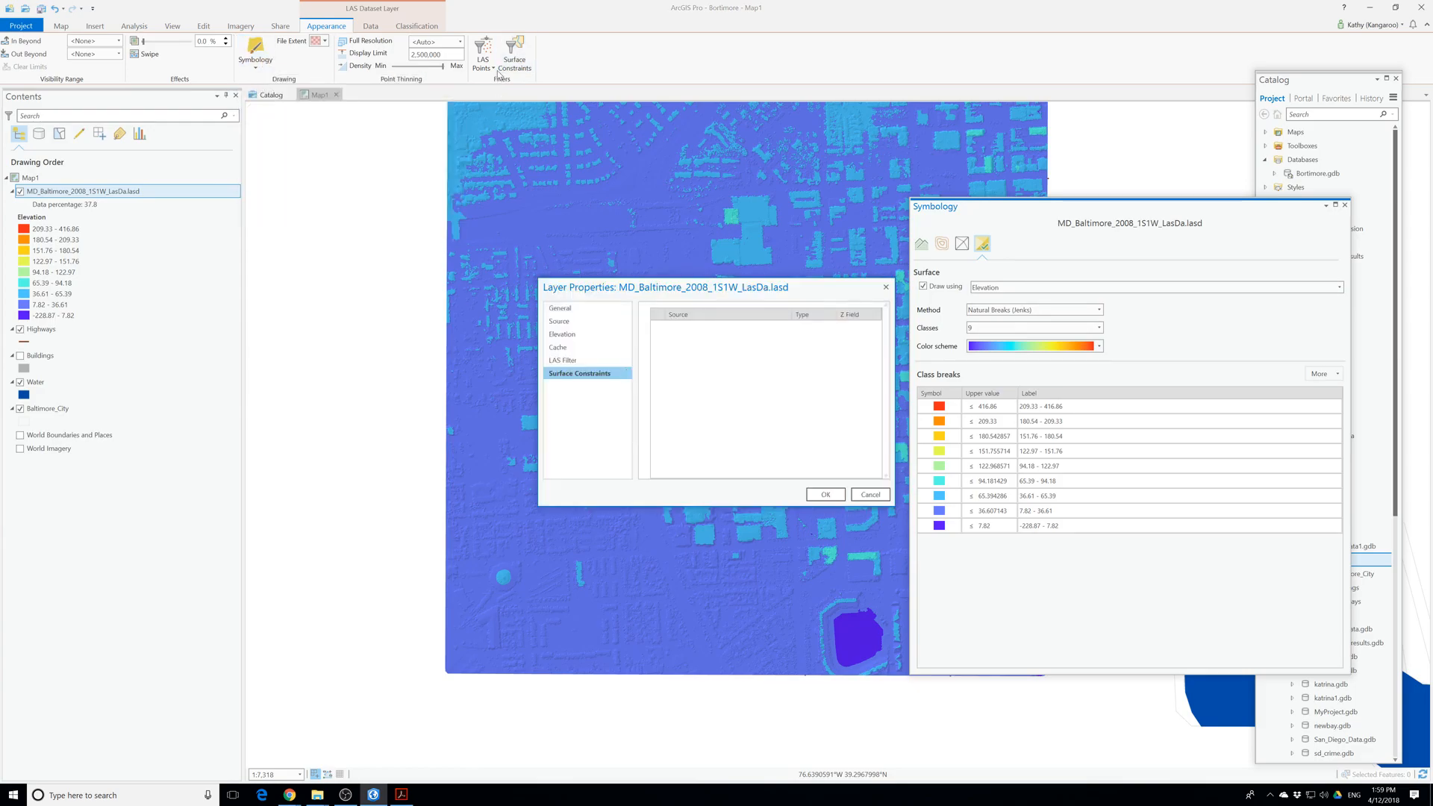
pyautogui.click(870, 494)
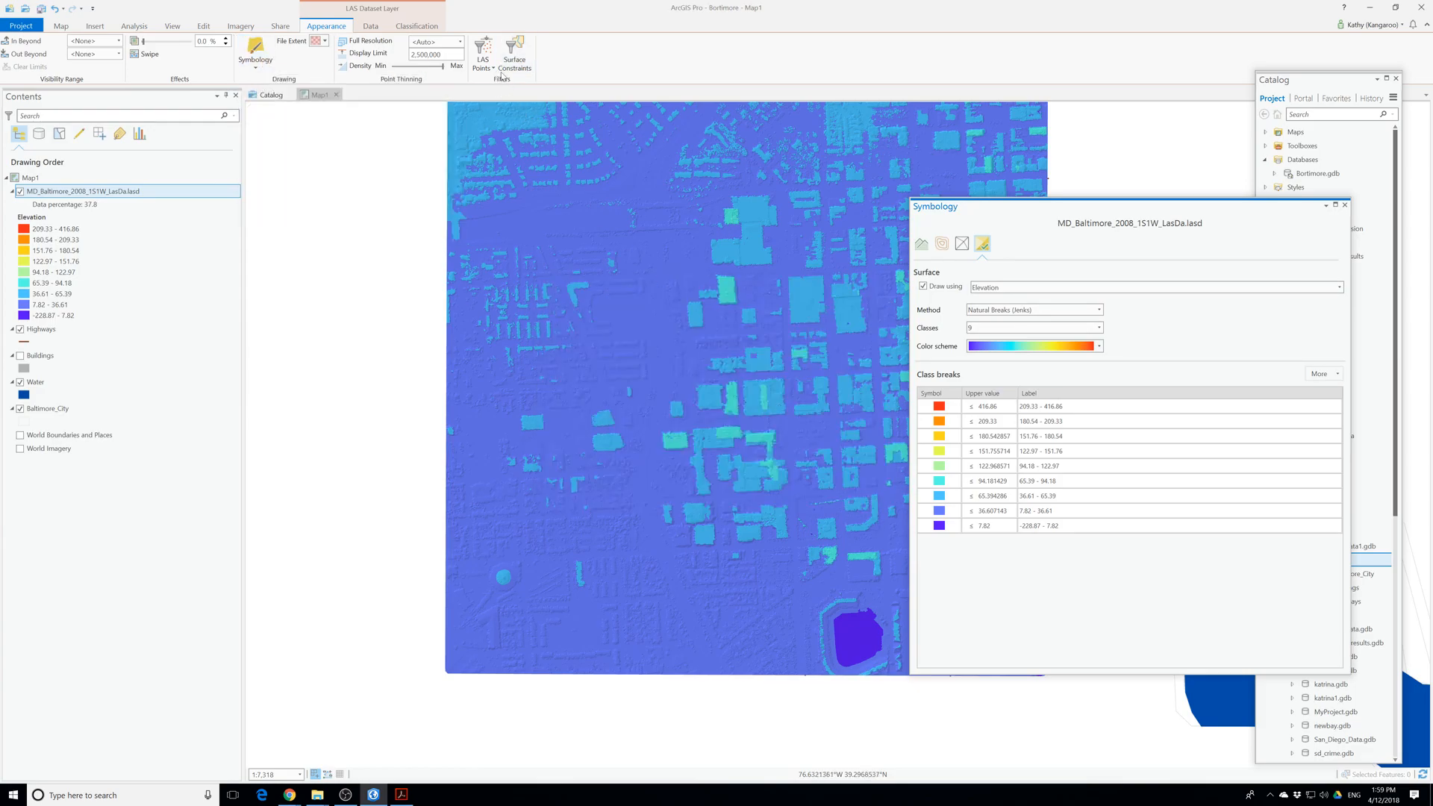
# Filter the LAS layer to All Points and close the symbology settings.
pyautogui.click(484, 62)
pyautogui.click(524, 88)
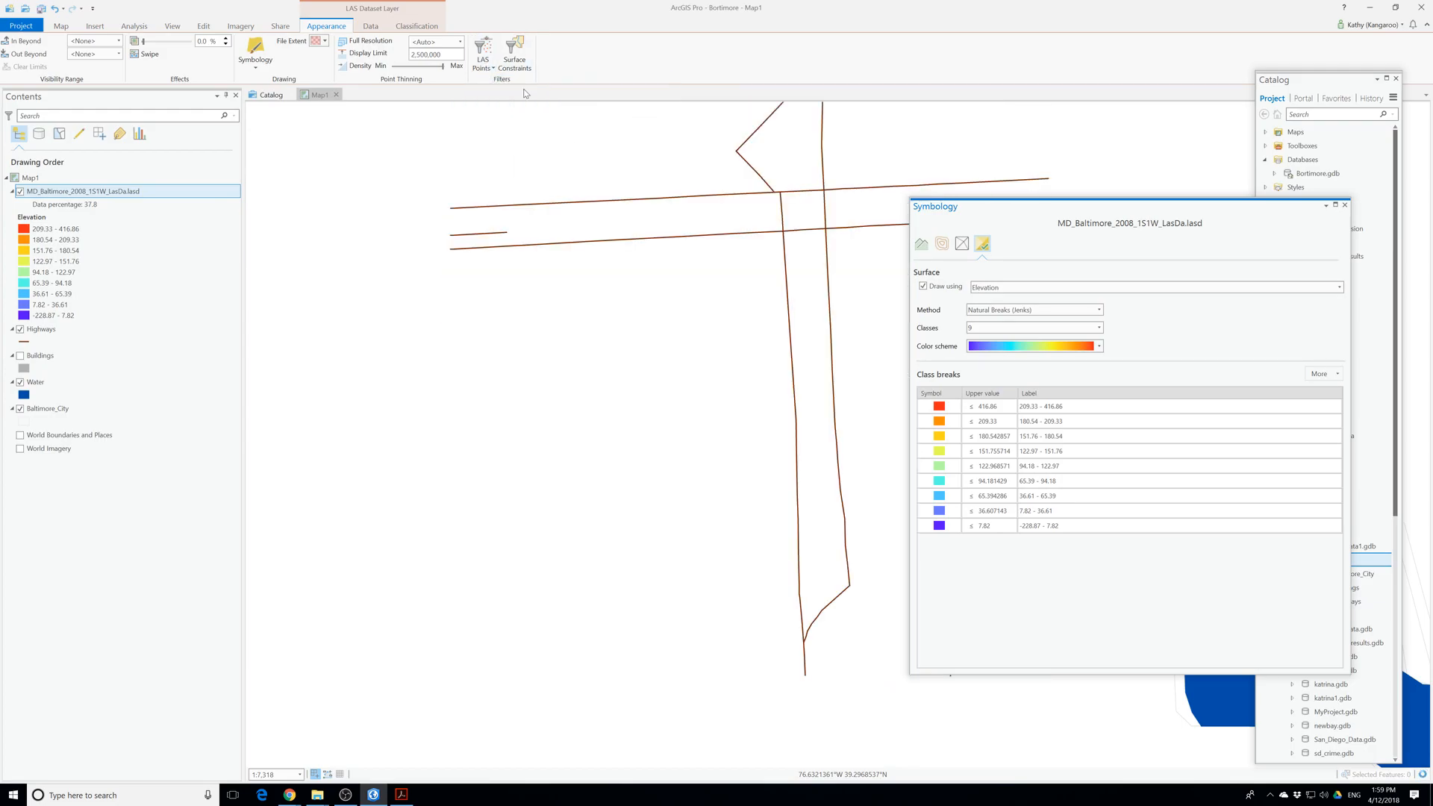
pyautogui.click(1345, 205)
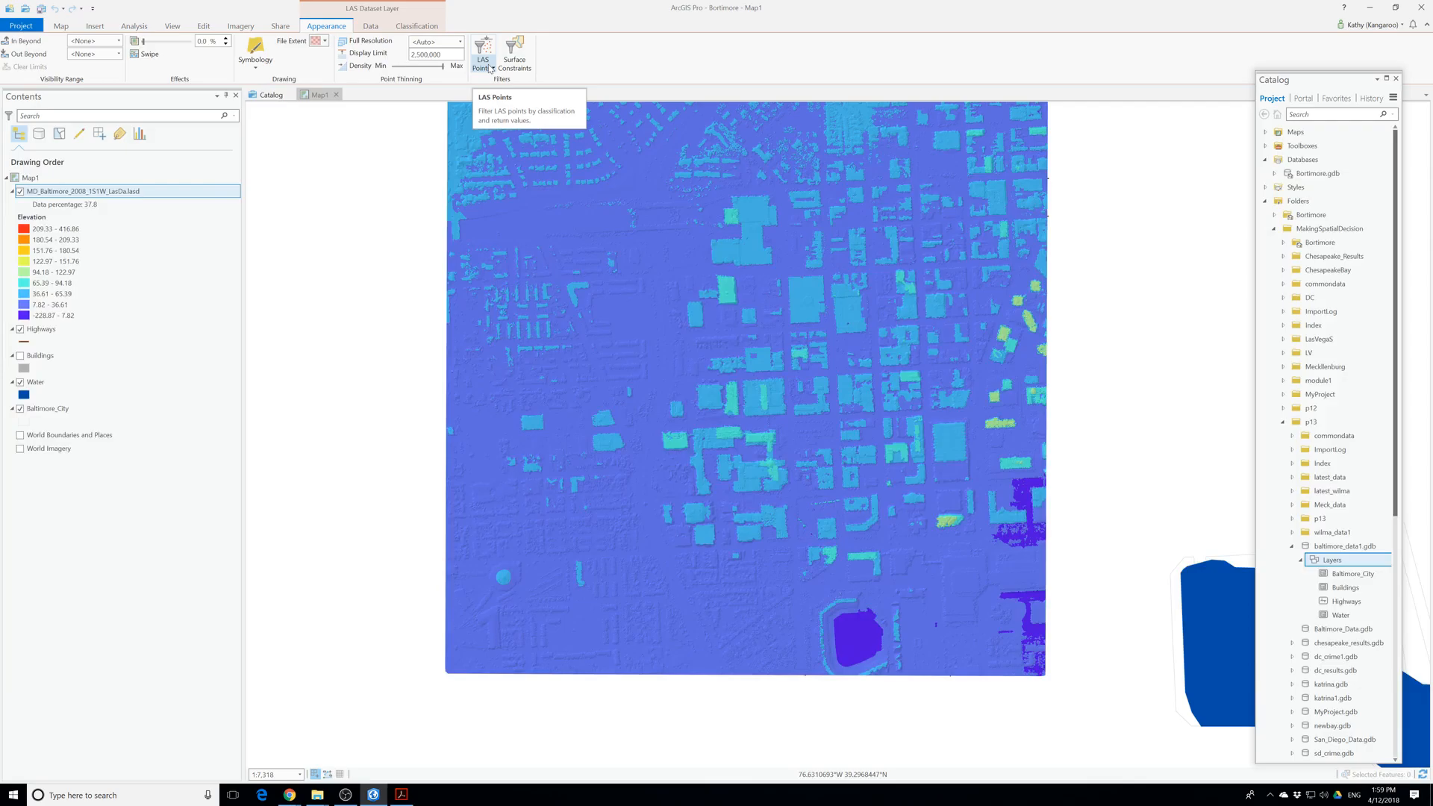
# Preview the LAS surface with the Ground, Non-Ground and First Return Points filters, returning to All Points.
pyautogui.click(491, 68)
pyautogui.click(514, 119)
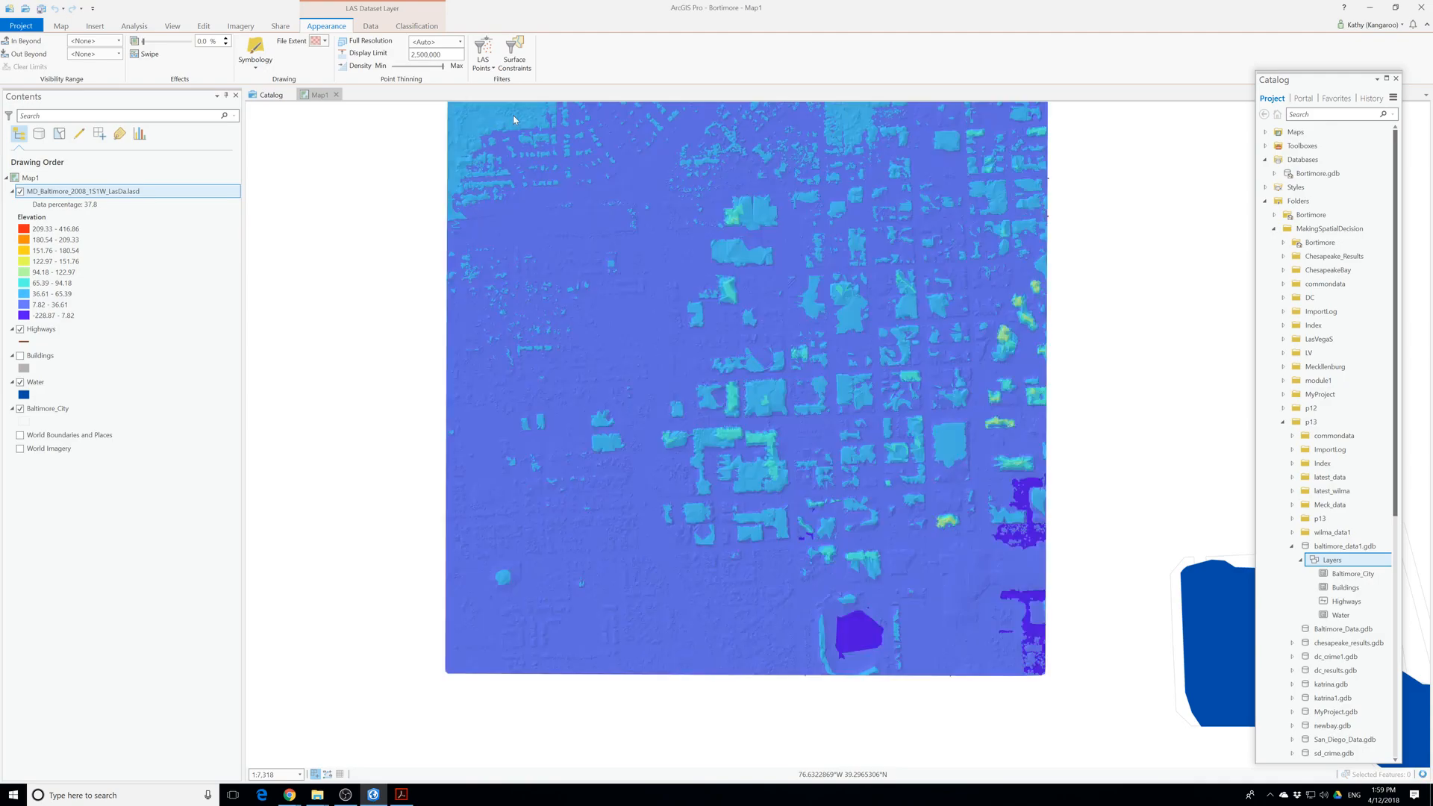
pyautogui.click(479, 68)
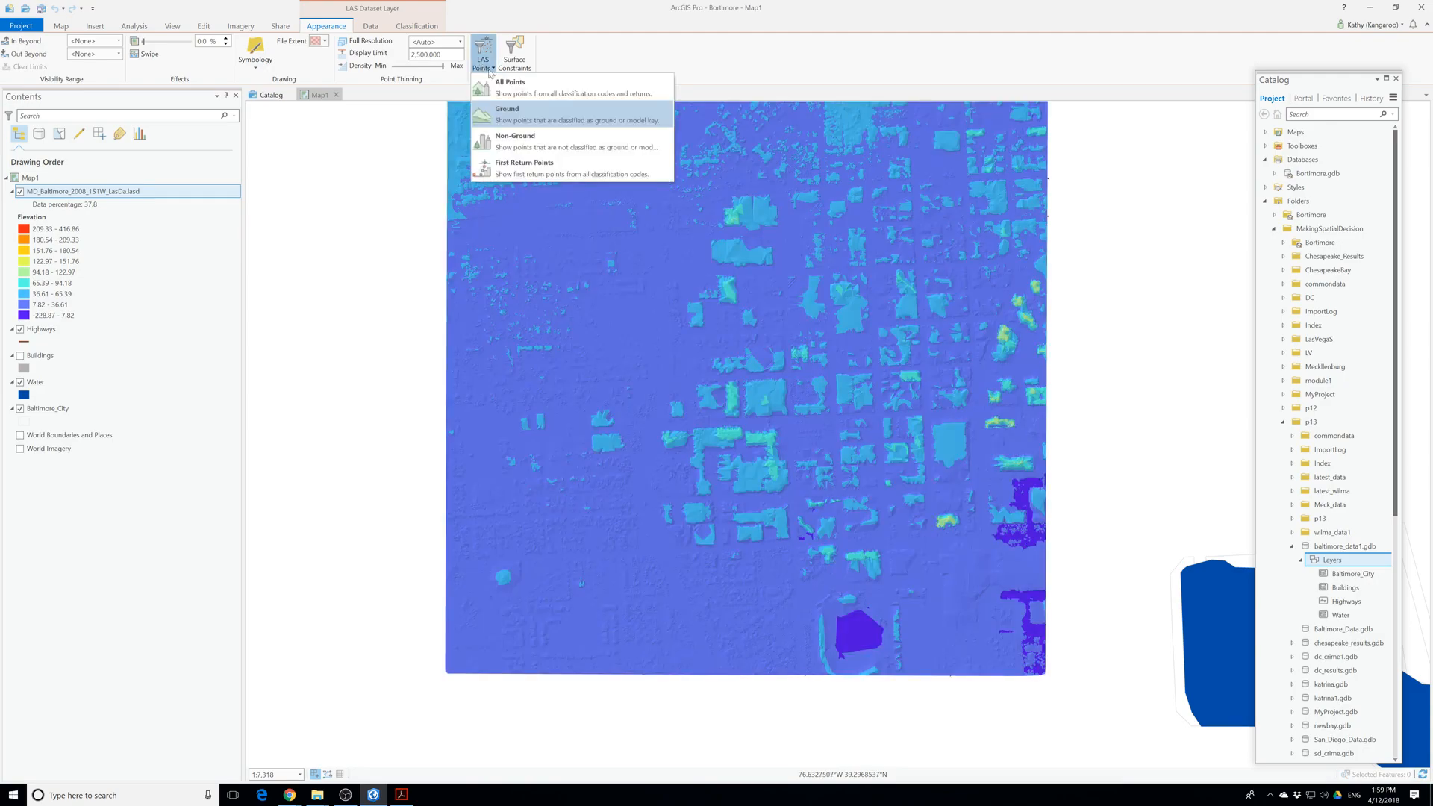
pyautogui.click(539, 148)
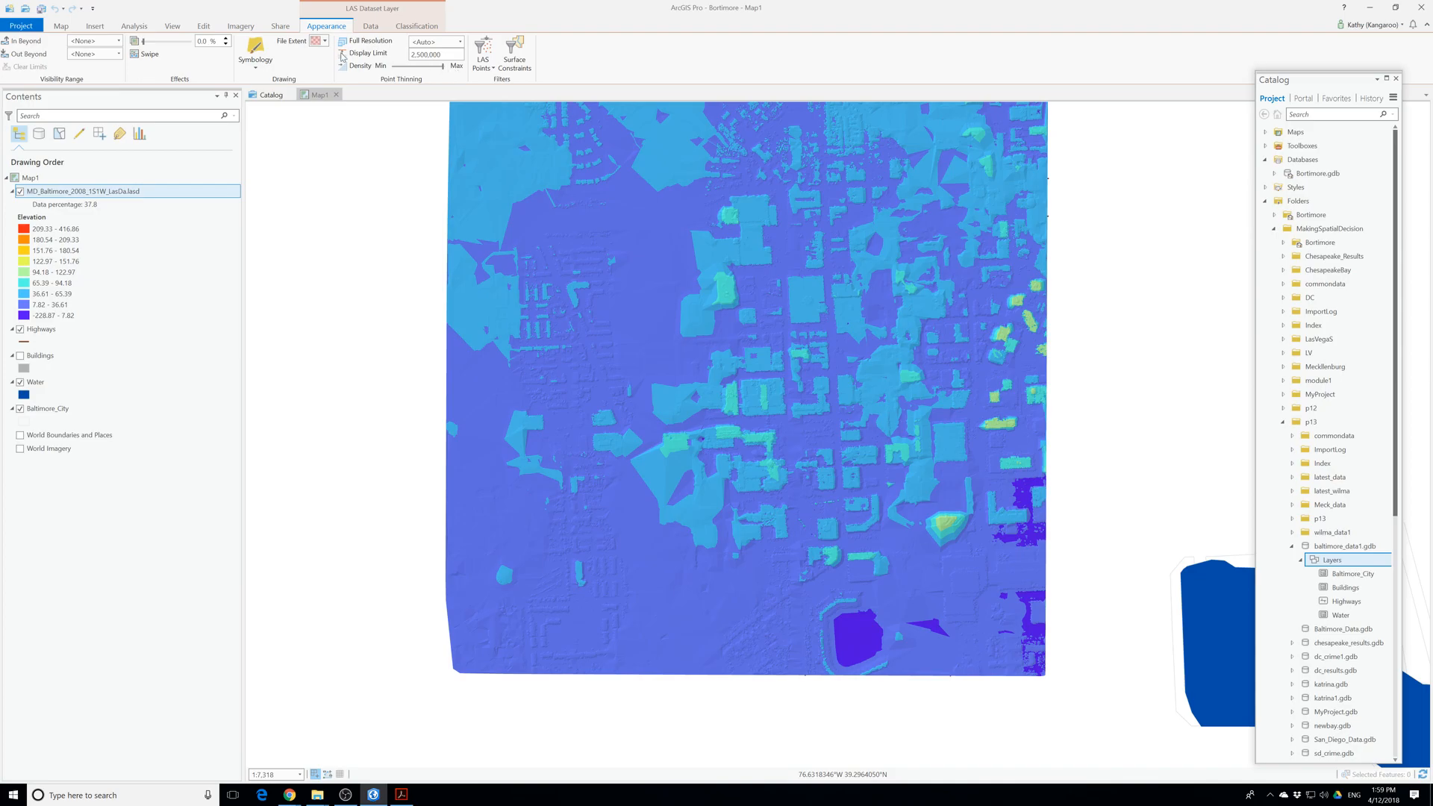
pyautogui.click(482, 63)
pyautogui.click(541, 173)
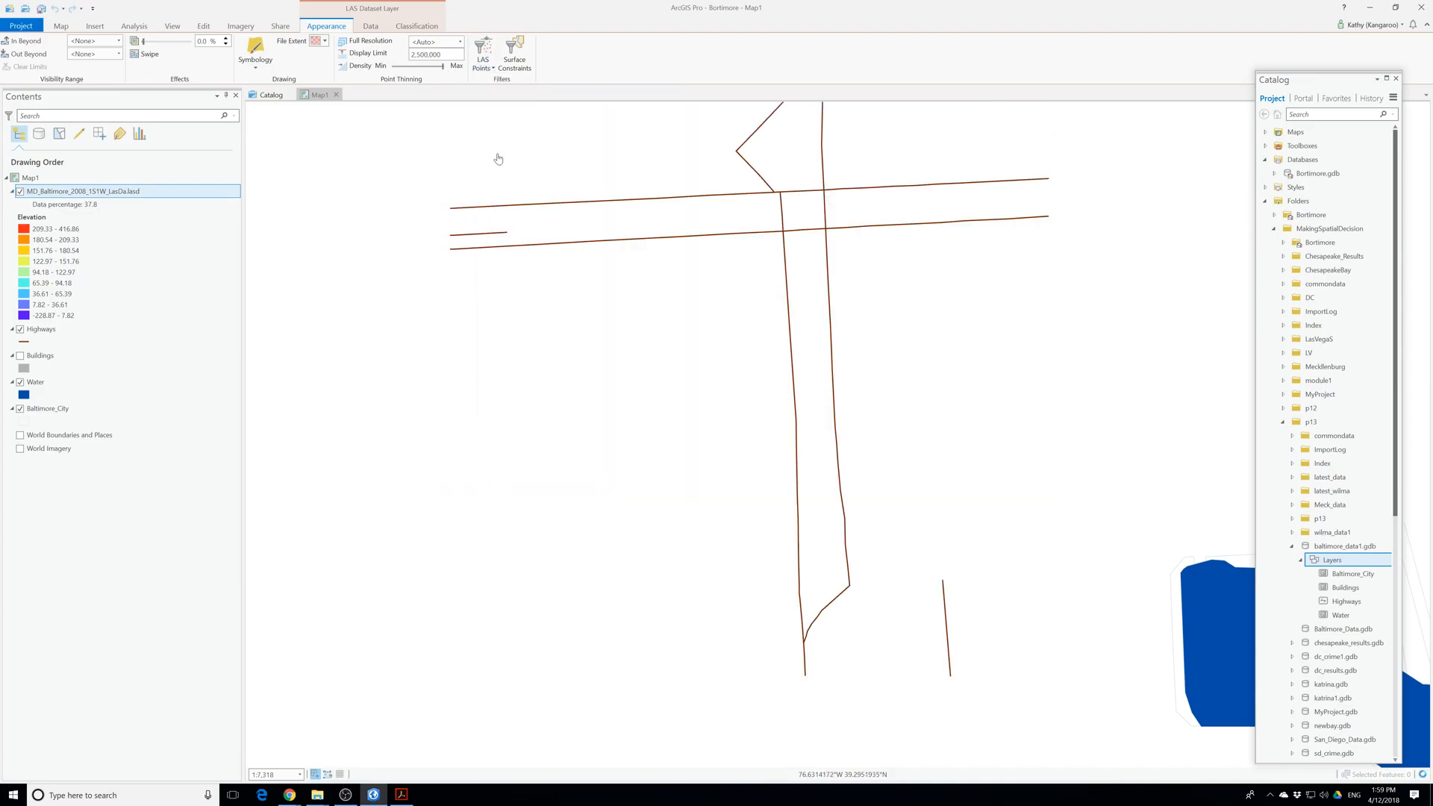
pyautogui.click(484, 69)
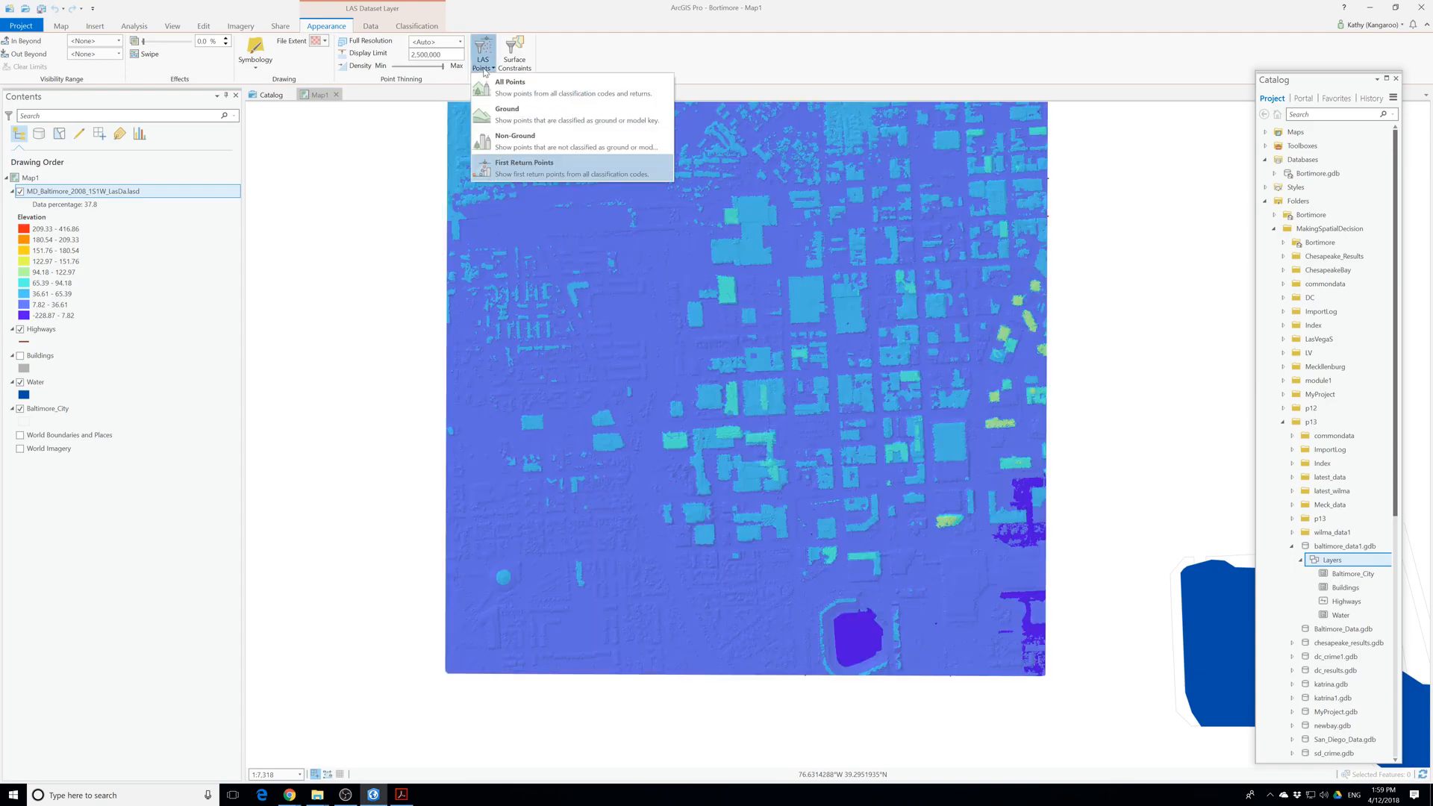
pyautogui.click(513, 93)
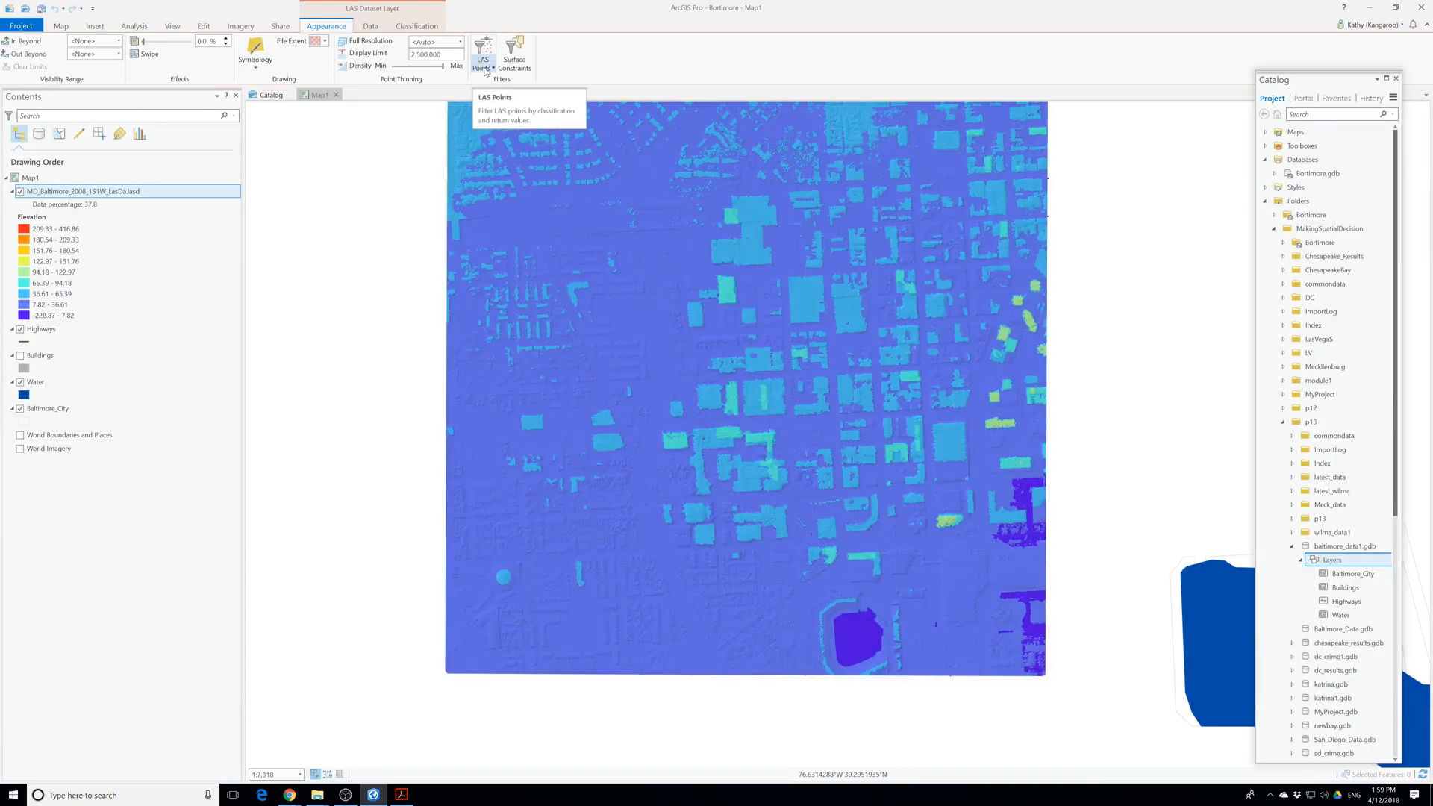
# Compare the Ground and Non-Ground filters on the LAS surface again and finish on First Return Points.
pyautogui.click(486, 69)
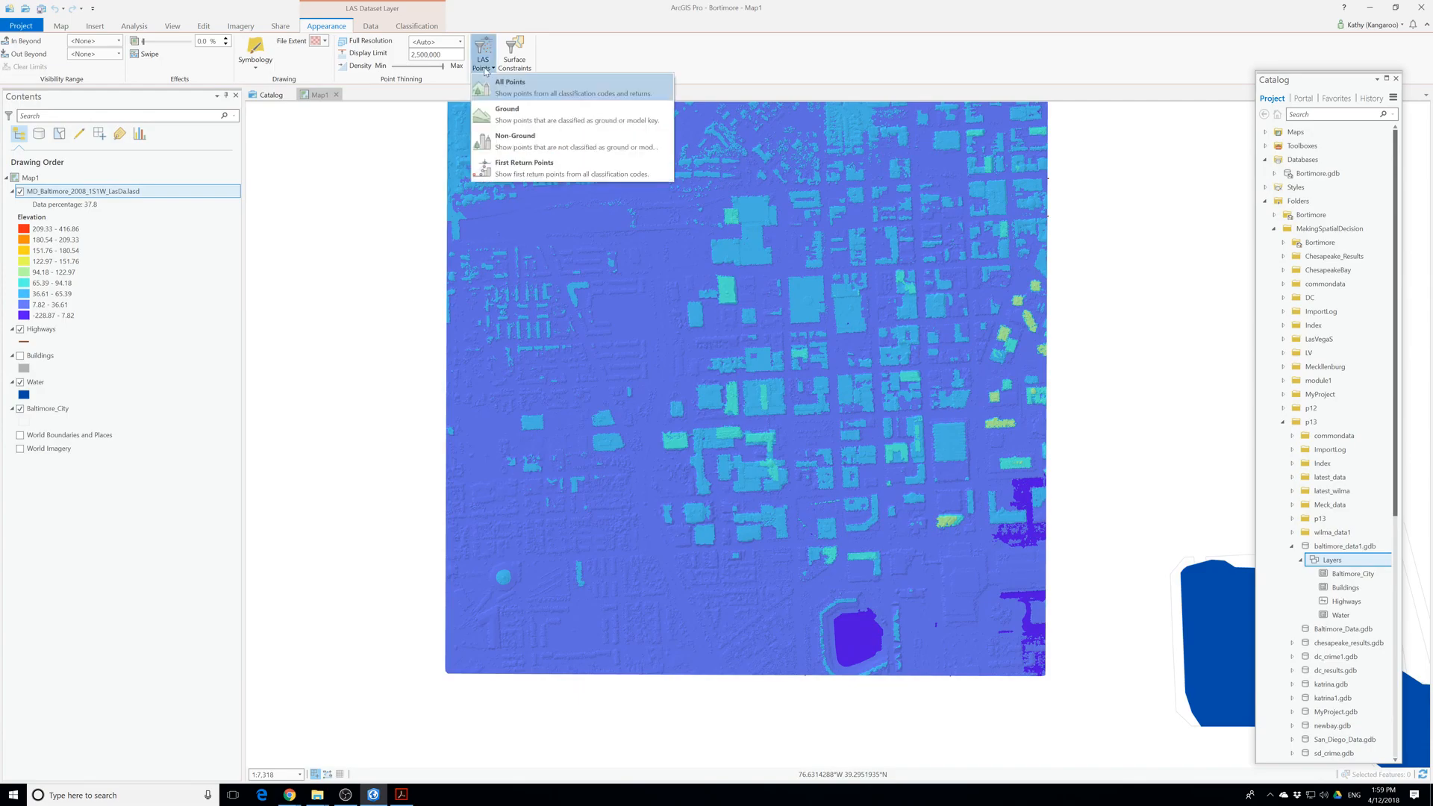
pyautogui.click(494, 114)
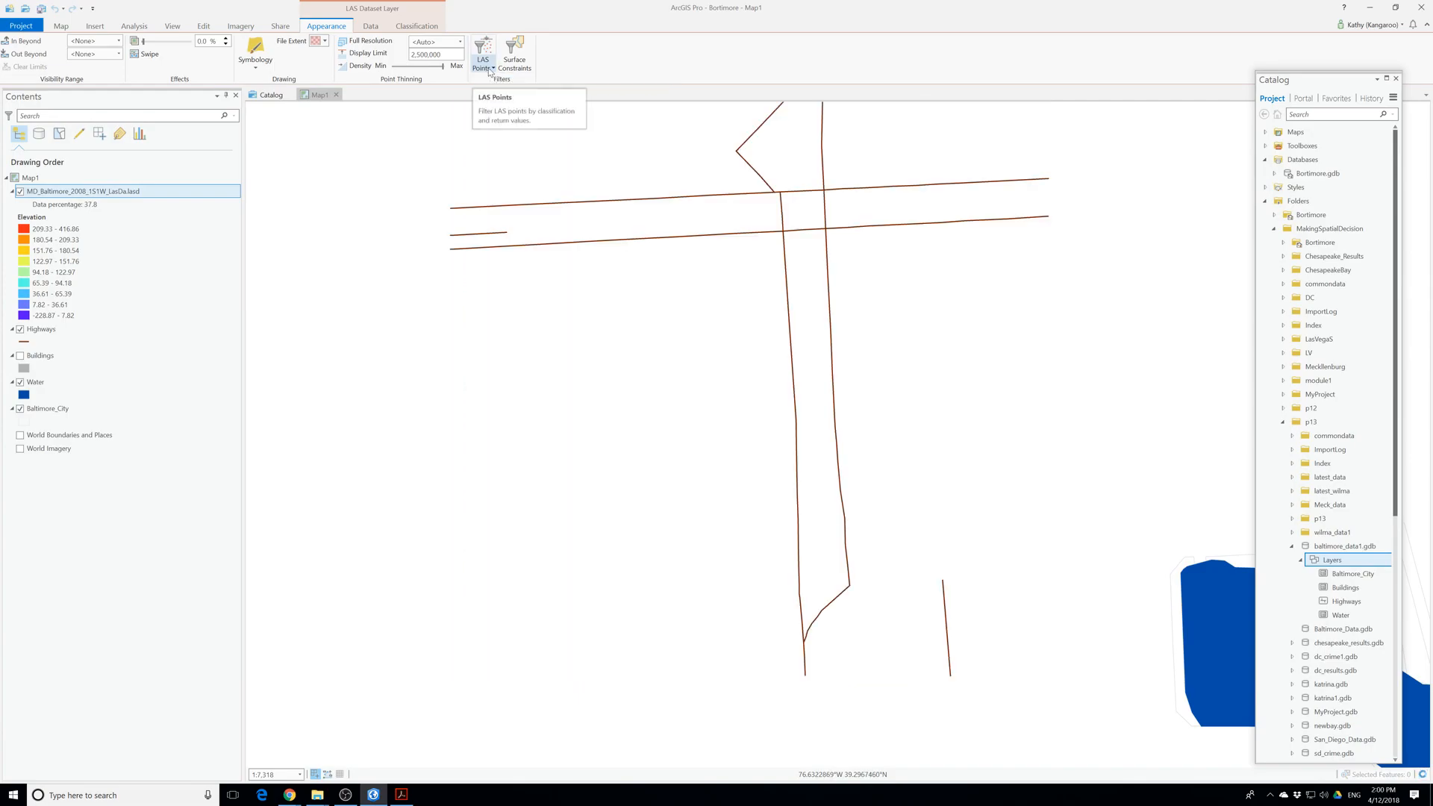
pyautogui.click(491, 69)
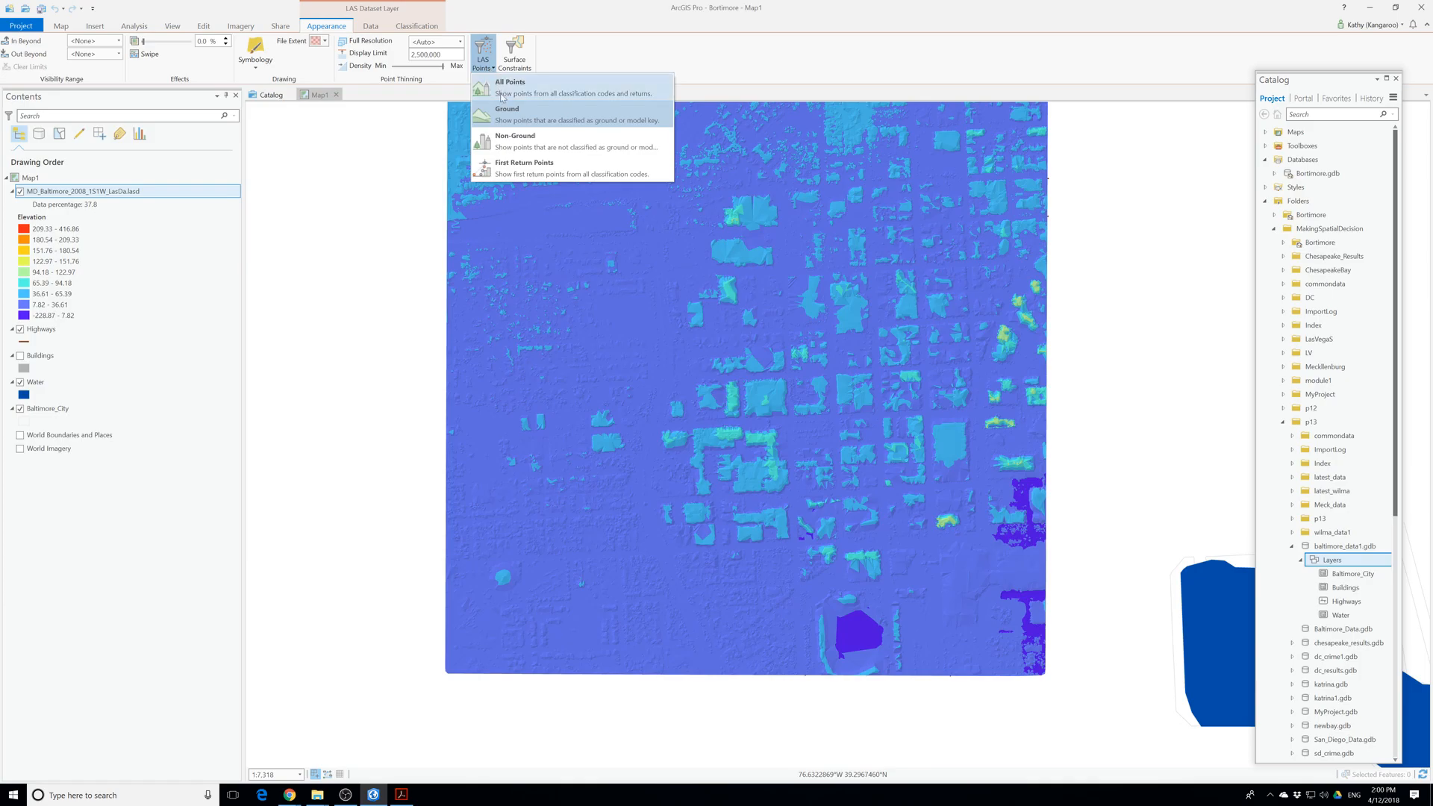
pyautogui.click(494, 123)
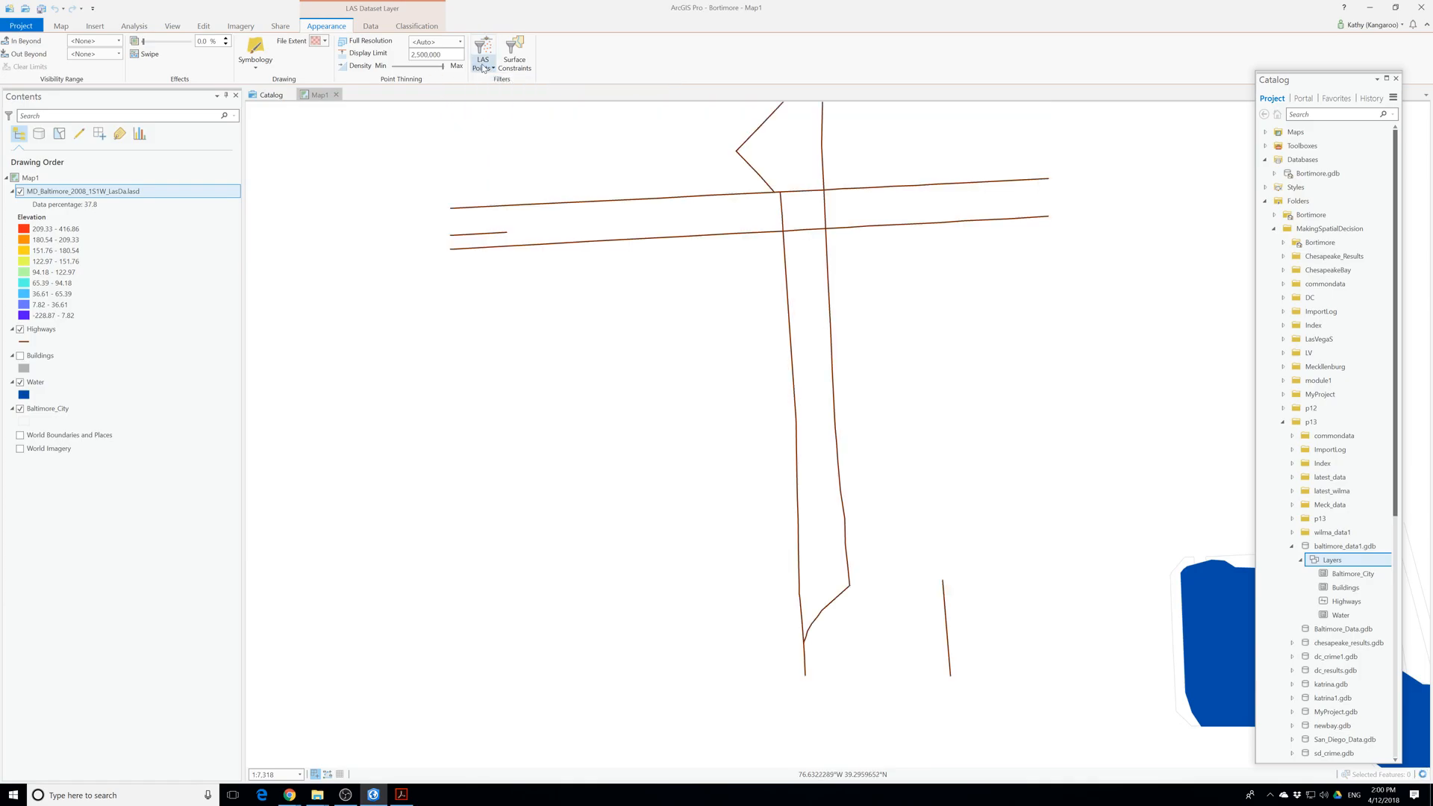
pyautogui.click(484, 65)
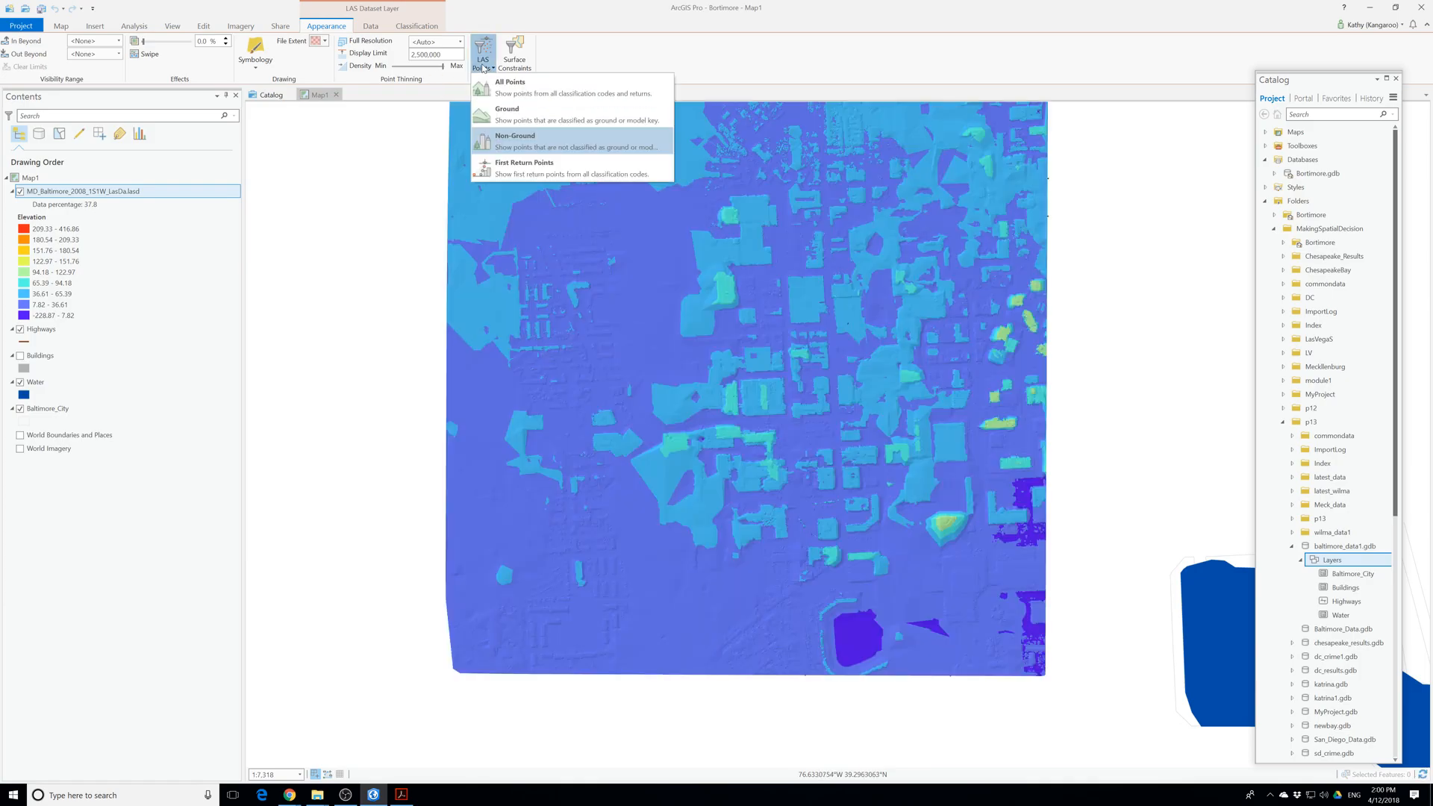
pyautogui.click(514, 151)
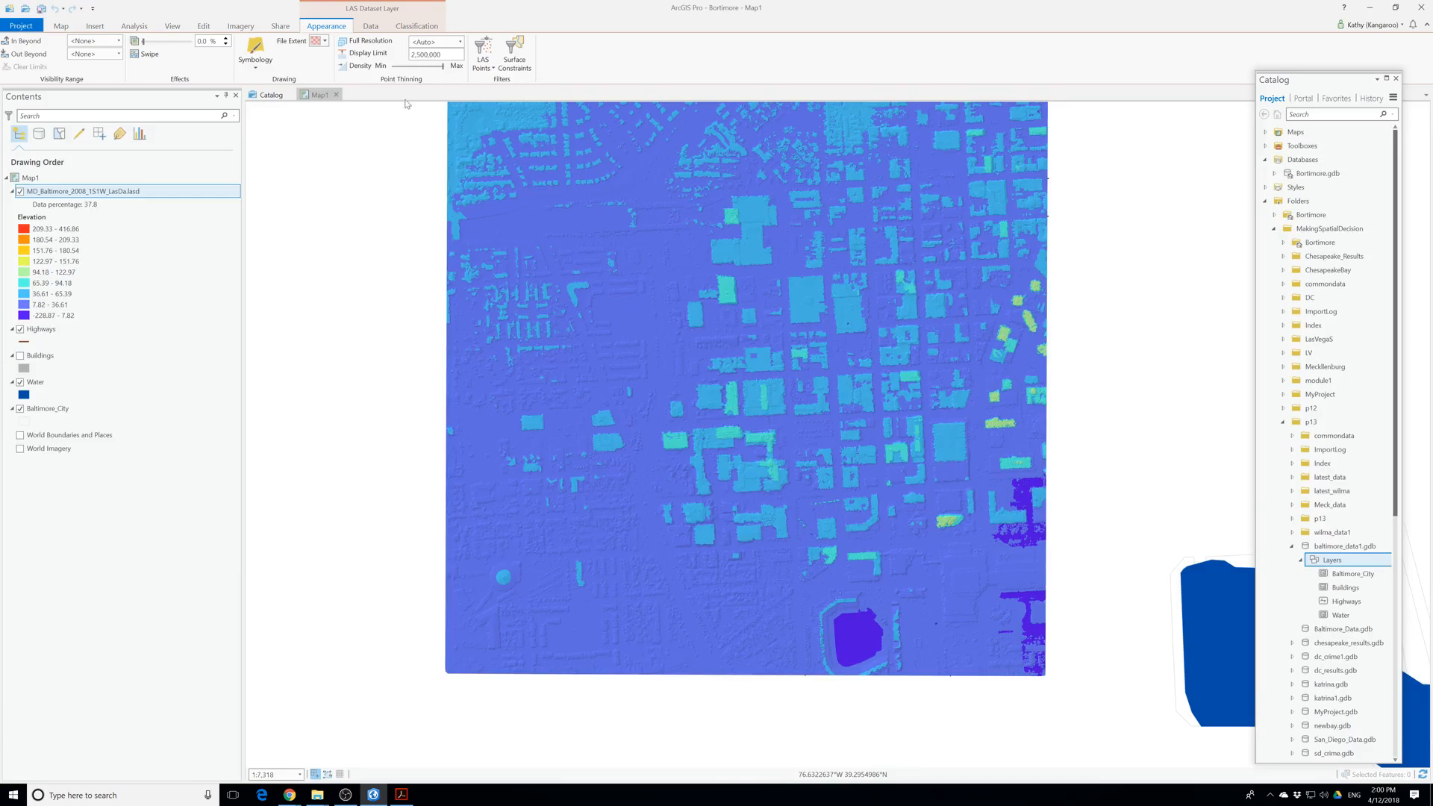
# View the LAS layer's symbology settings and its surface constraints, closing both without changes.
pyautogui.click(265, 55)
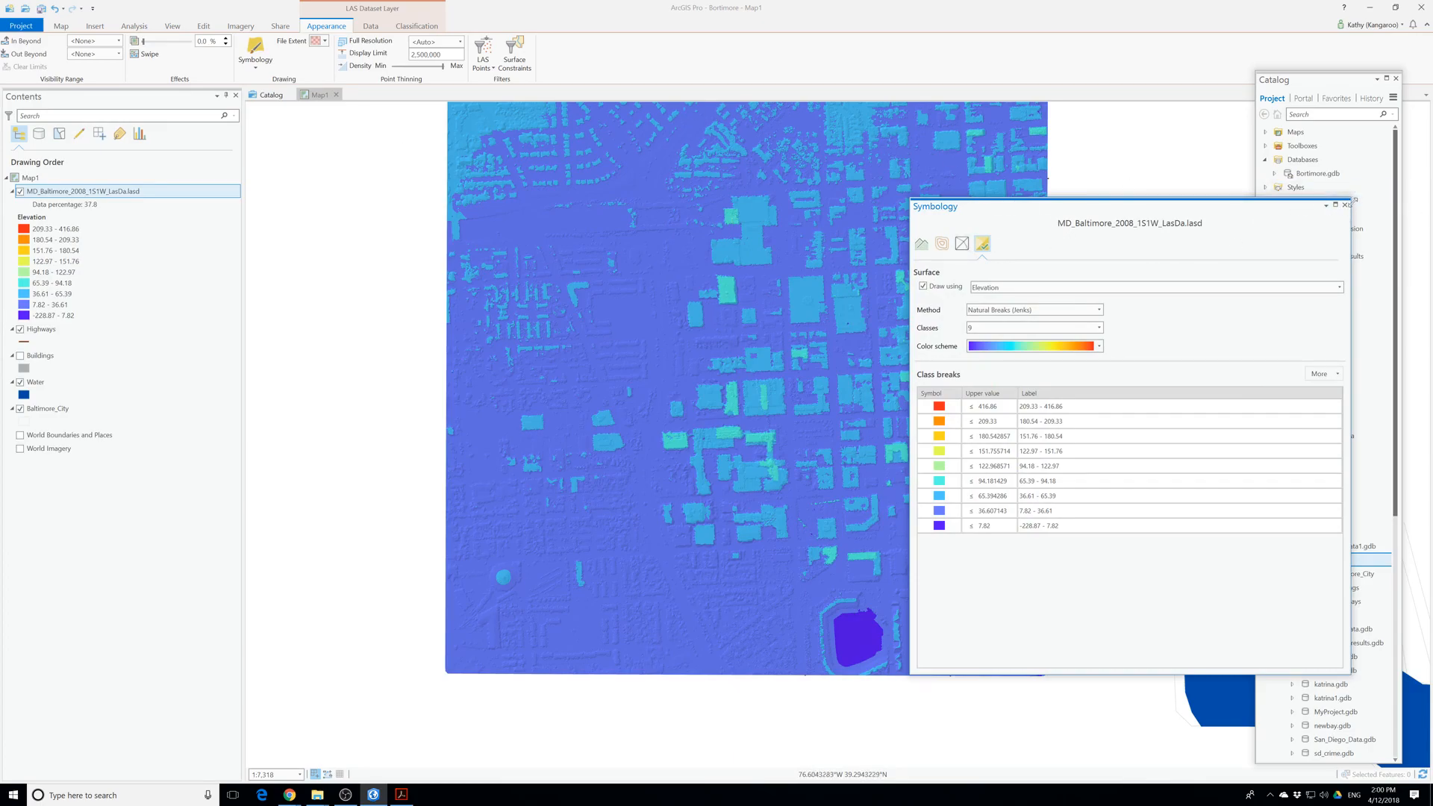
pyautogui.click(1344, 204)
pyautogui.click(514, 54)
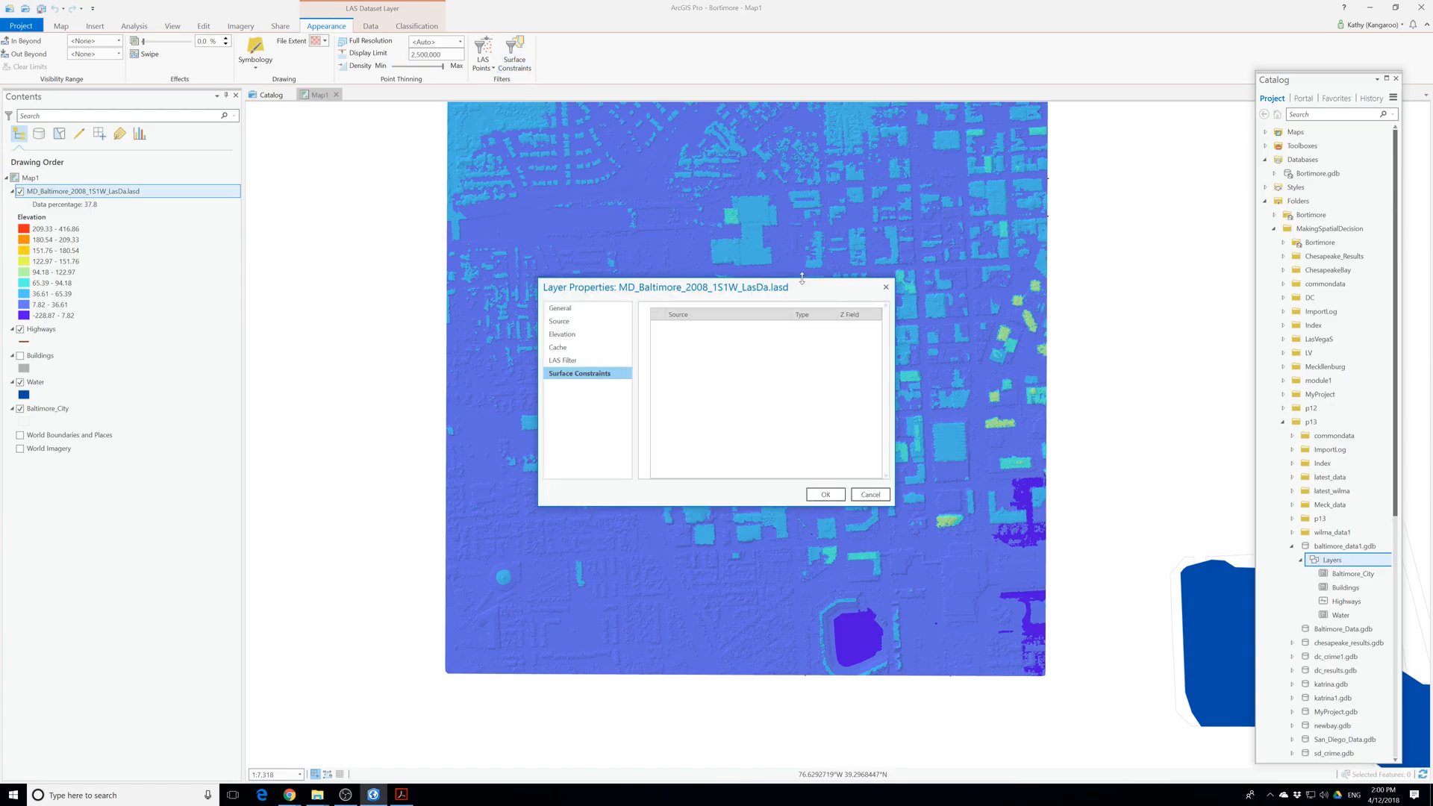
pyautogui.click(885, 287)
# Choose Elevation surface symbology for the LAS layer, view the available classification methods, and close the settings.
pyautogui.click(254, 68)
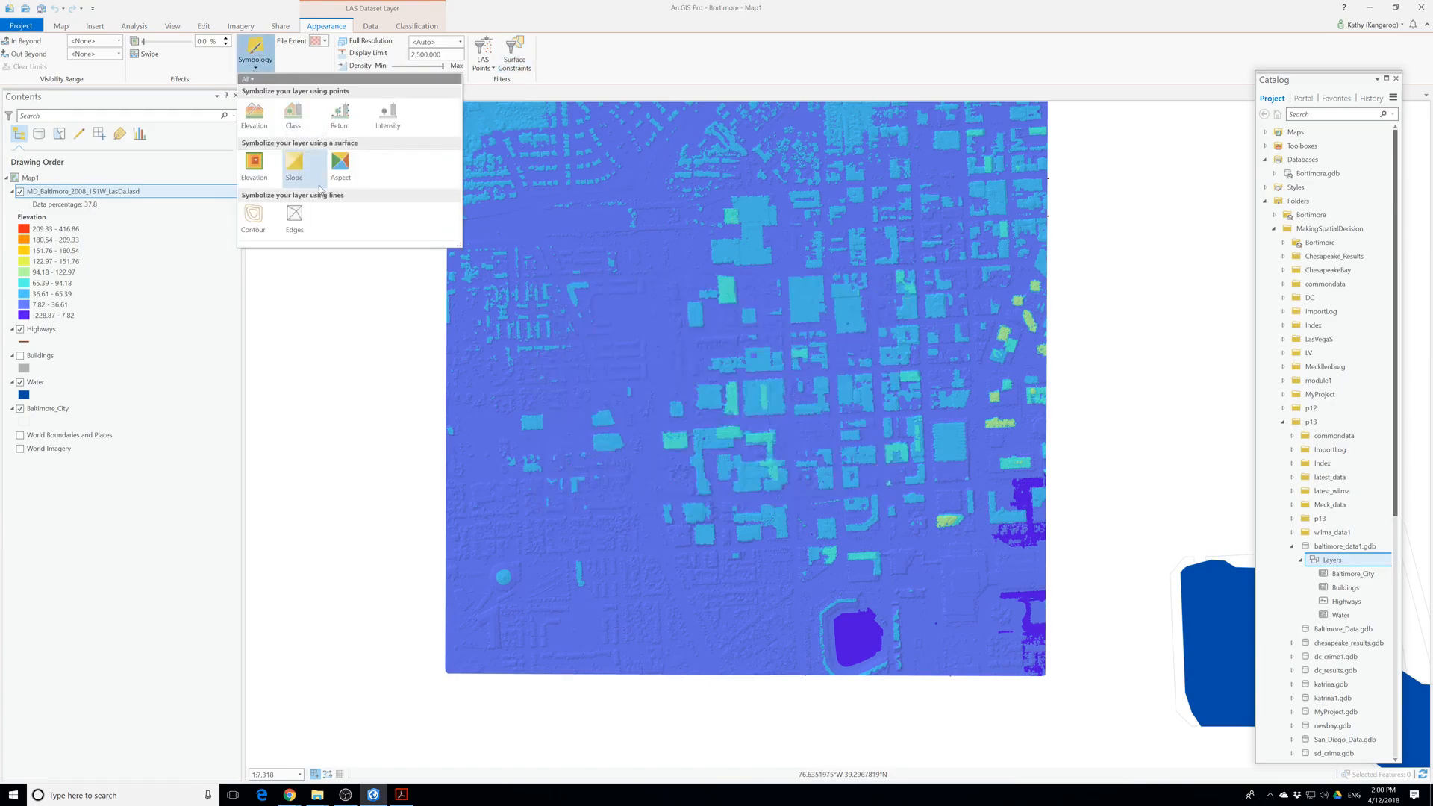
pyautogui.click(258, 165)
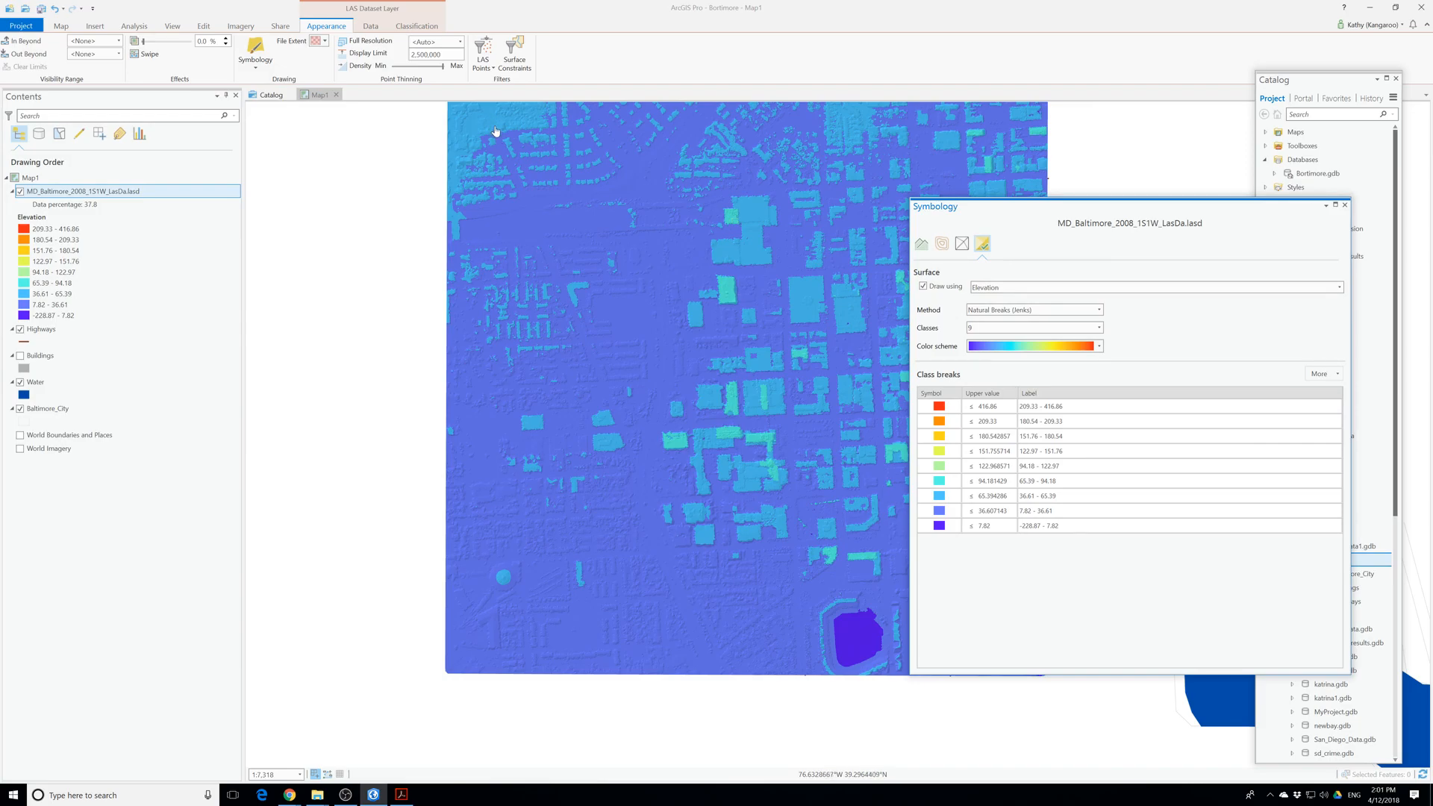
pyautogui.click(1011, 311)
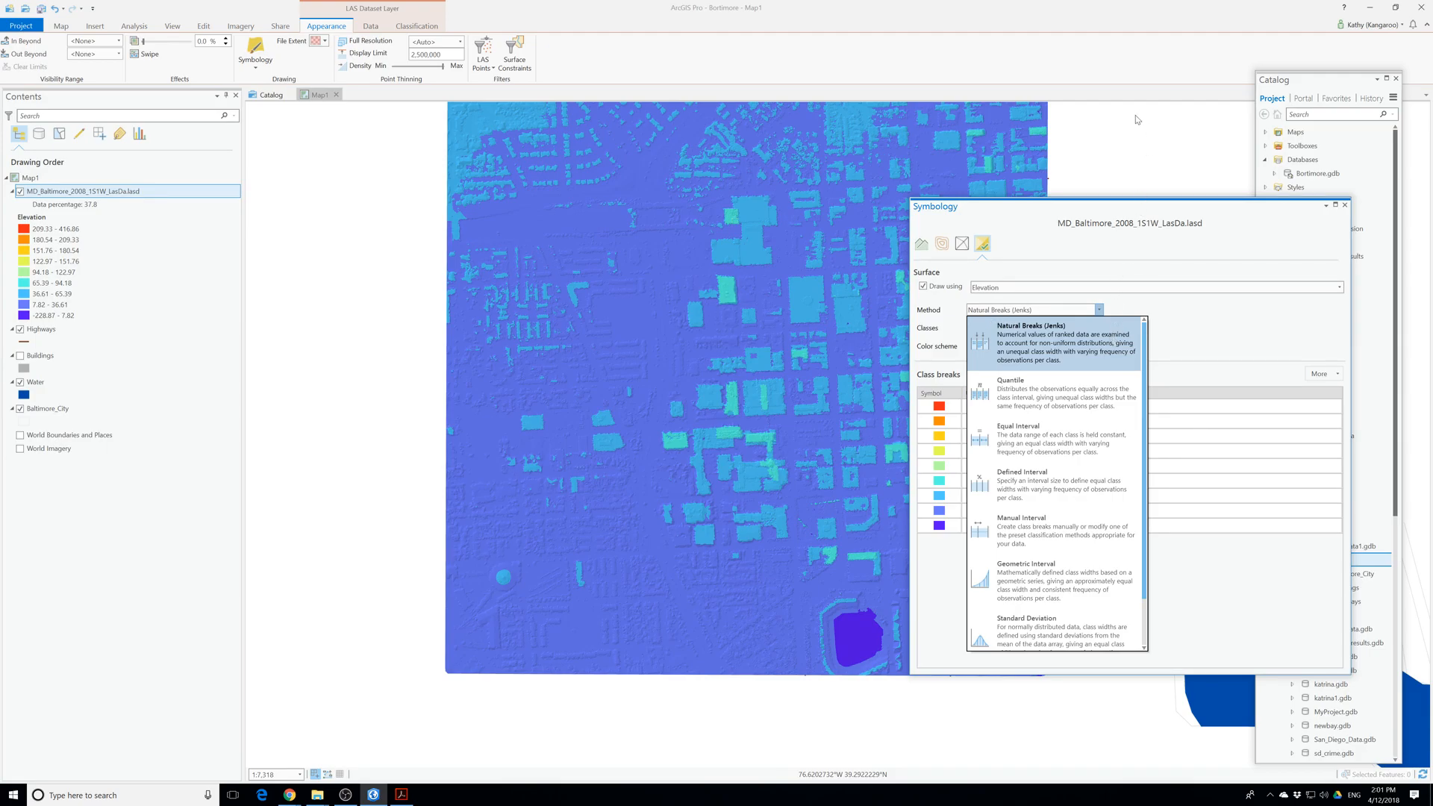
pyautogui.click(1346, 206)
pyautogui.click(1346, 206)
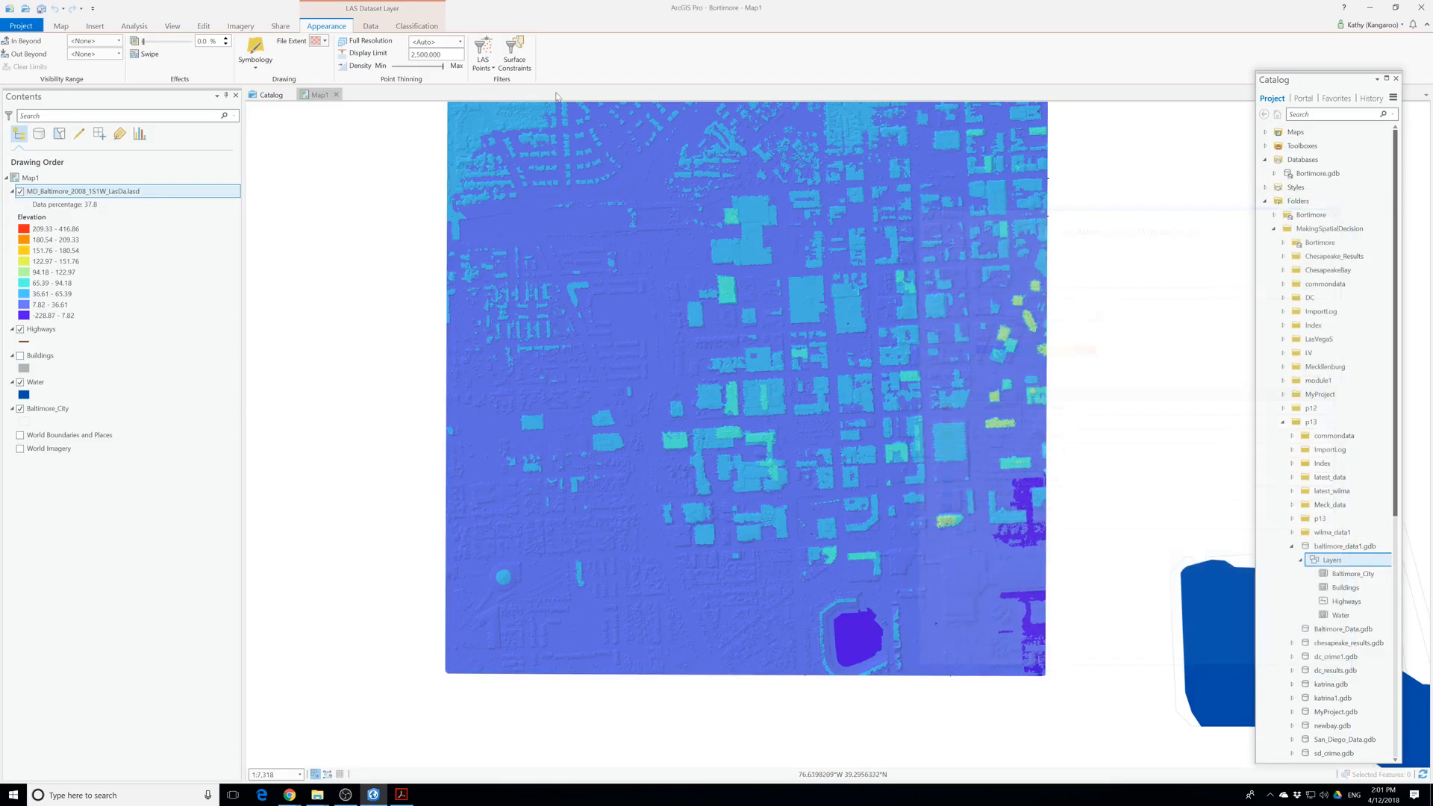
# Filter the LAS layer to Ground points and inspect the LAS filter in its properties.
pyautogui.click(492, 62)
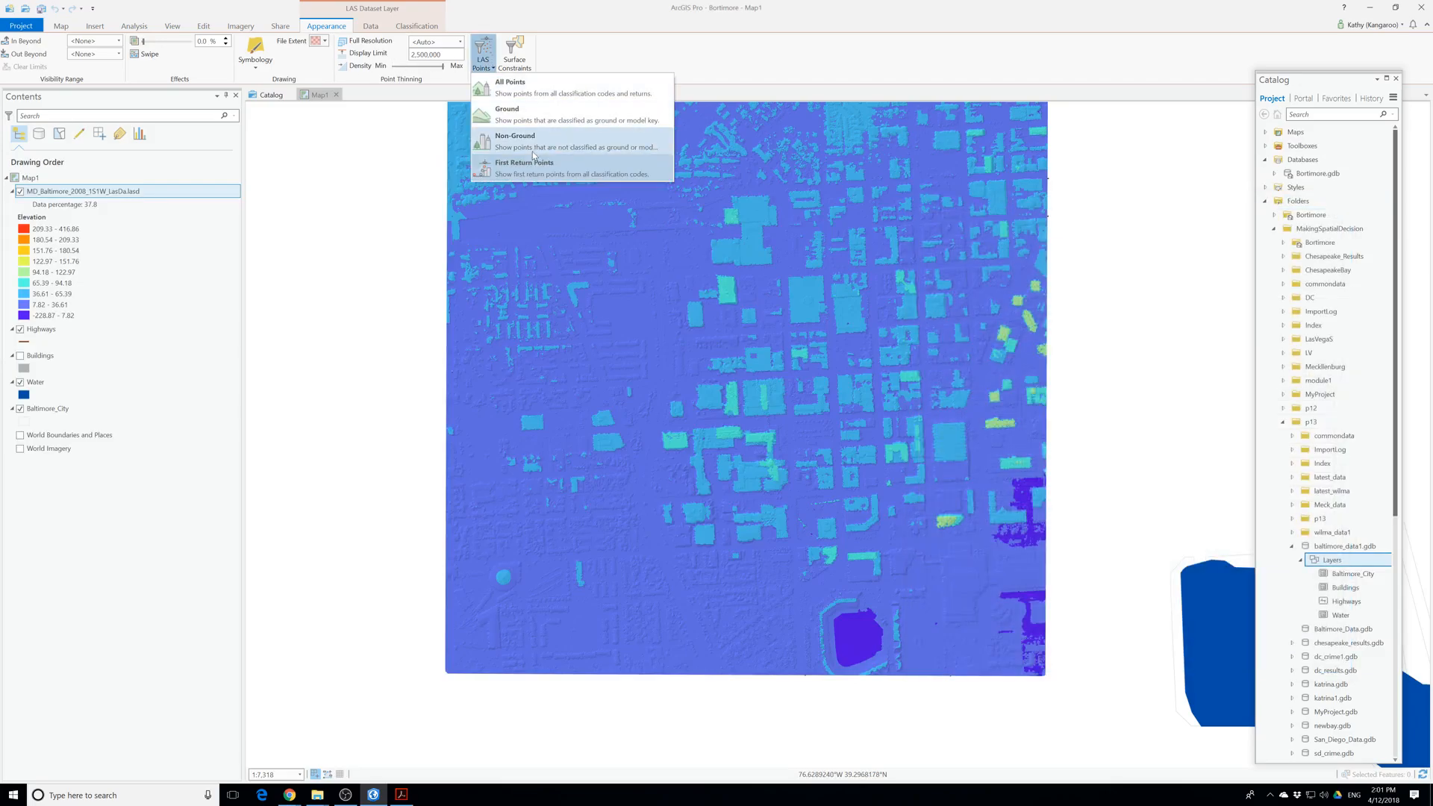
pyautogui.click(526, 120)
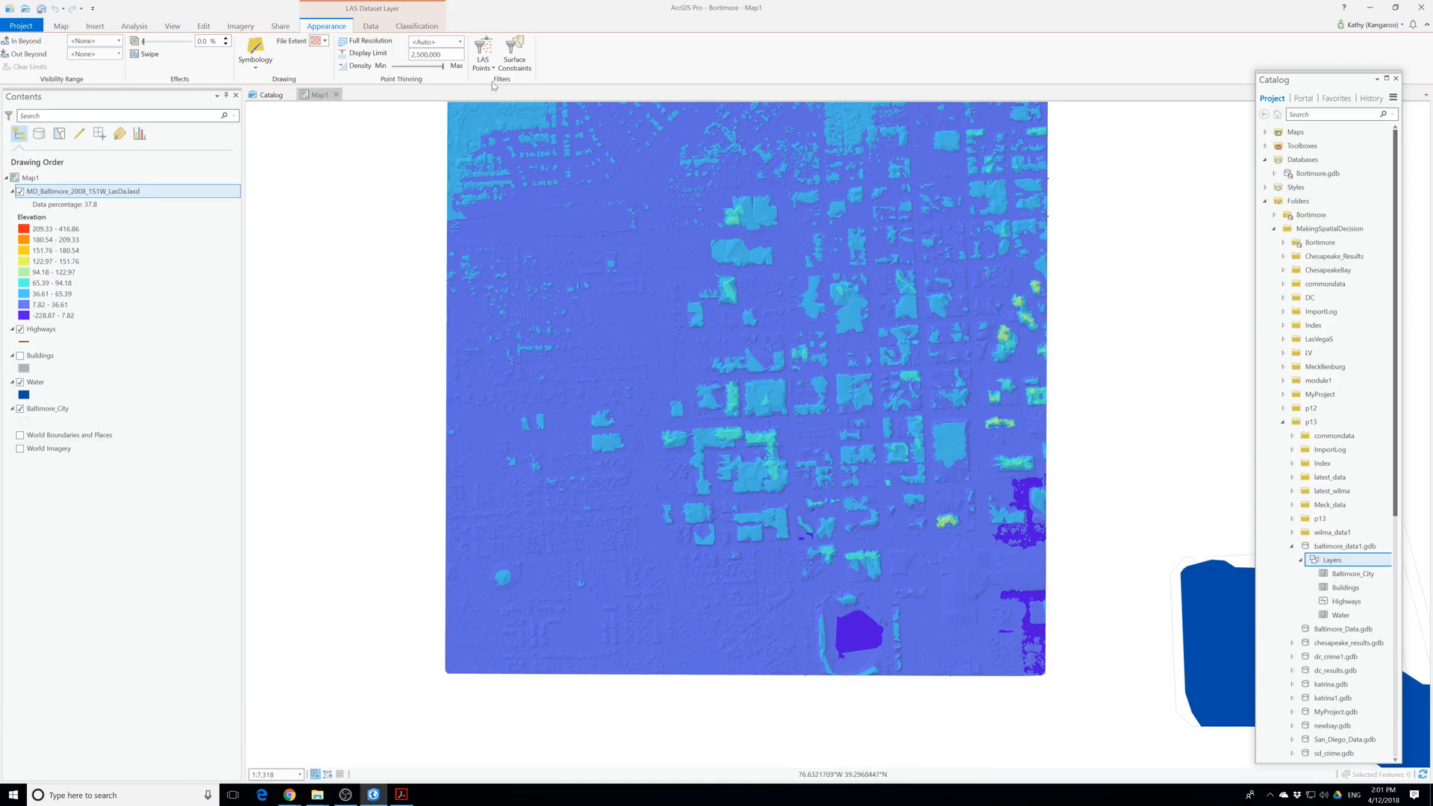
pyautogui.click(483, 49)
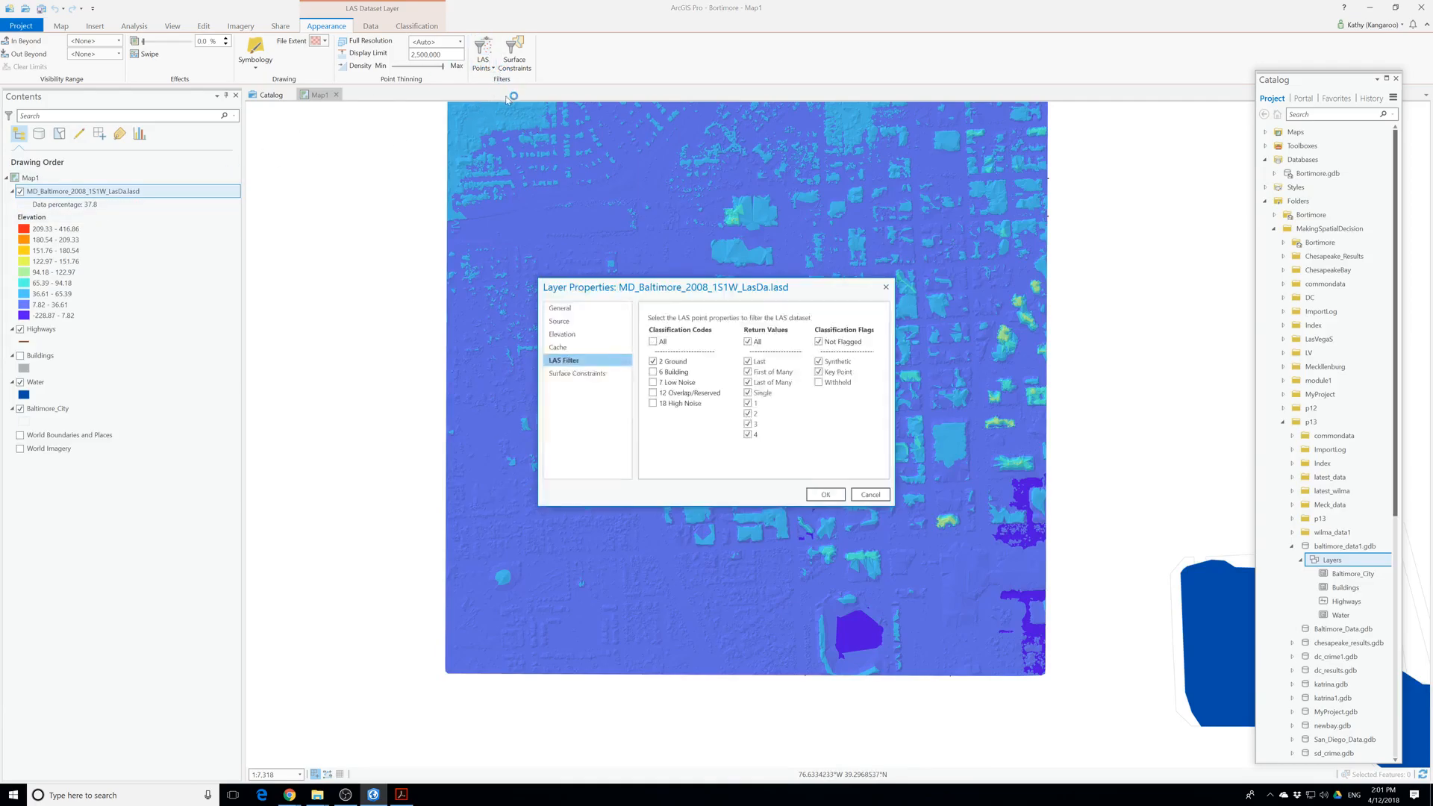
pyautogui.click(886, 286)
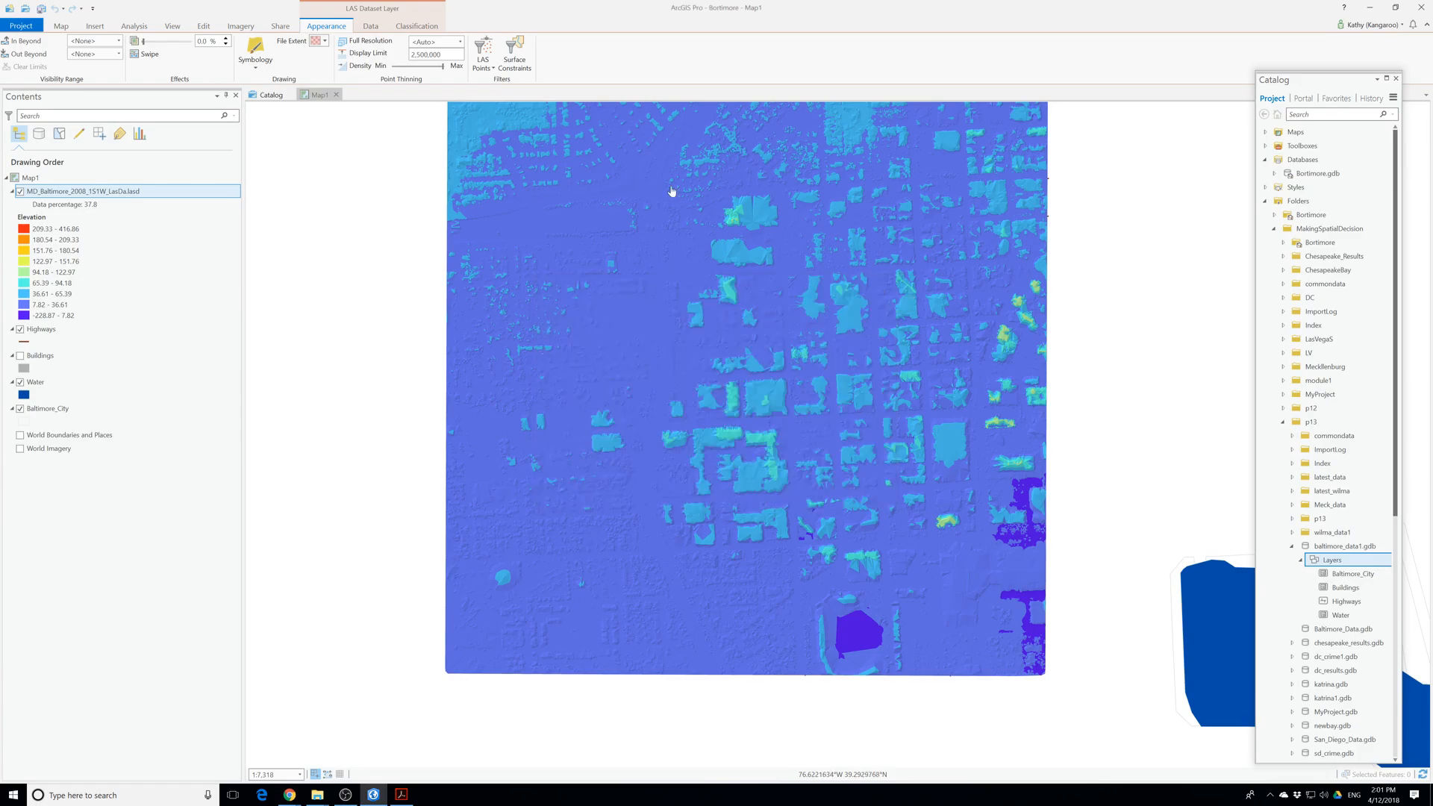
# Filter the LAS layer to All Points and check the classification codes in its LAS filter properties.
pyautogui.click(492, 68)
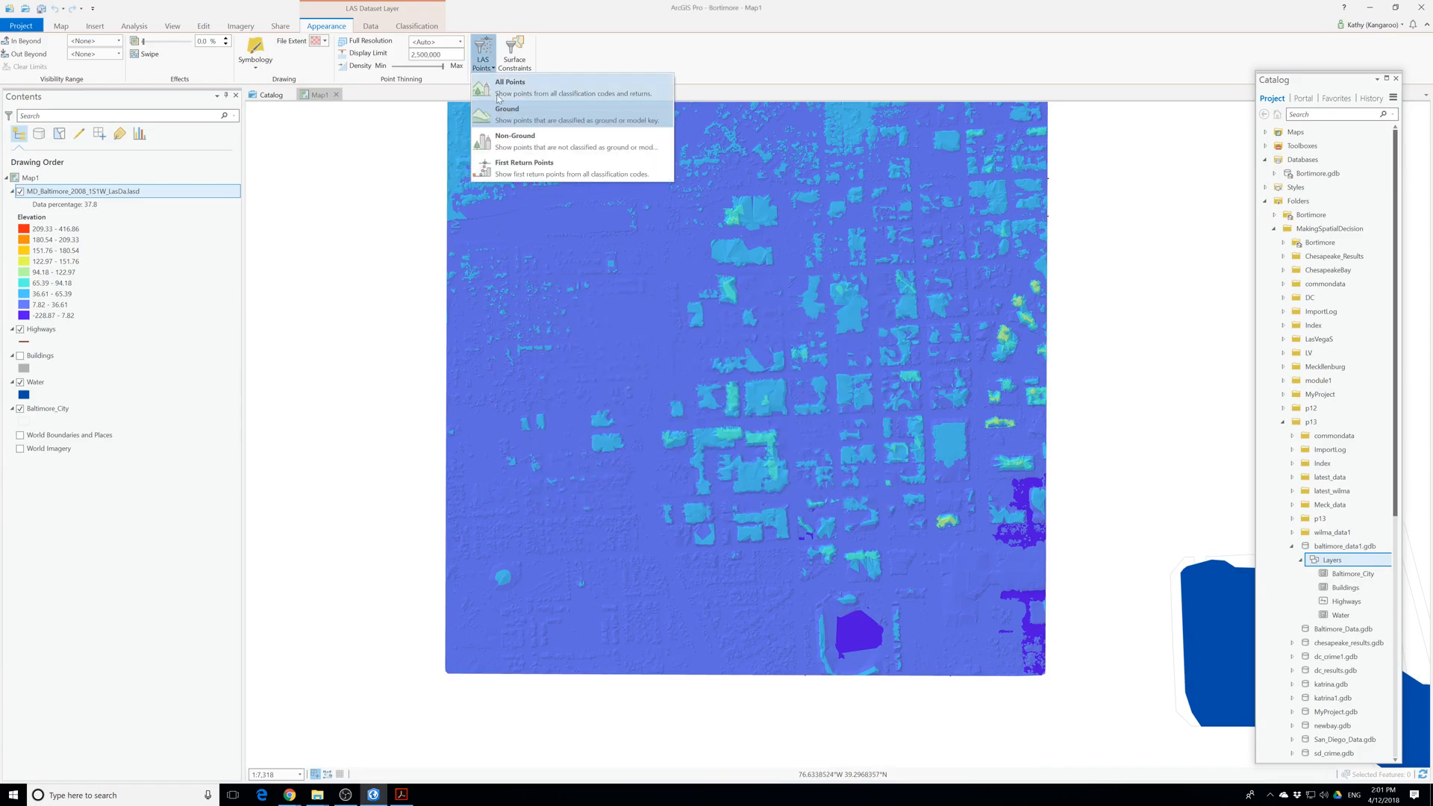
pyautogui.click(506, 99)
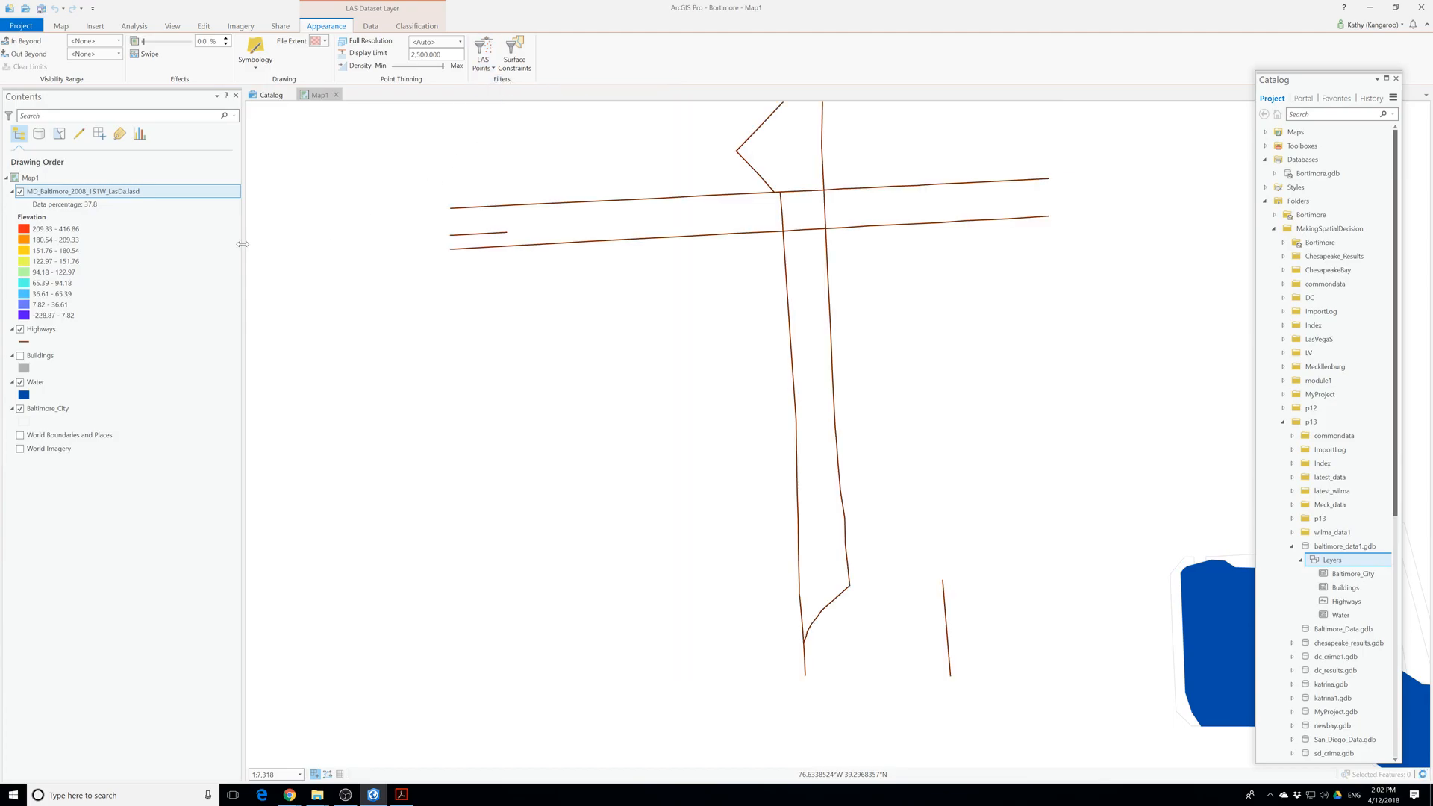
pyautogui.rightClick(65, 195)
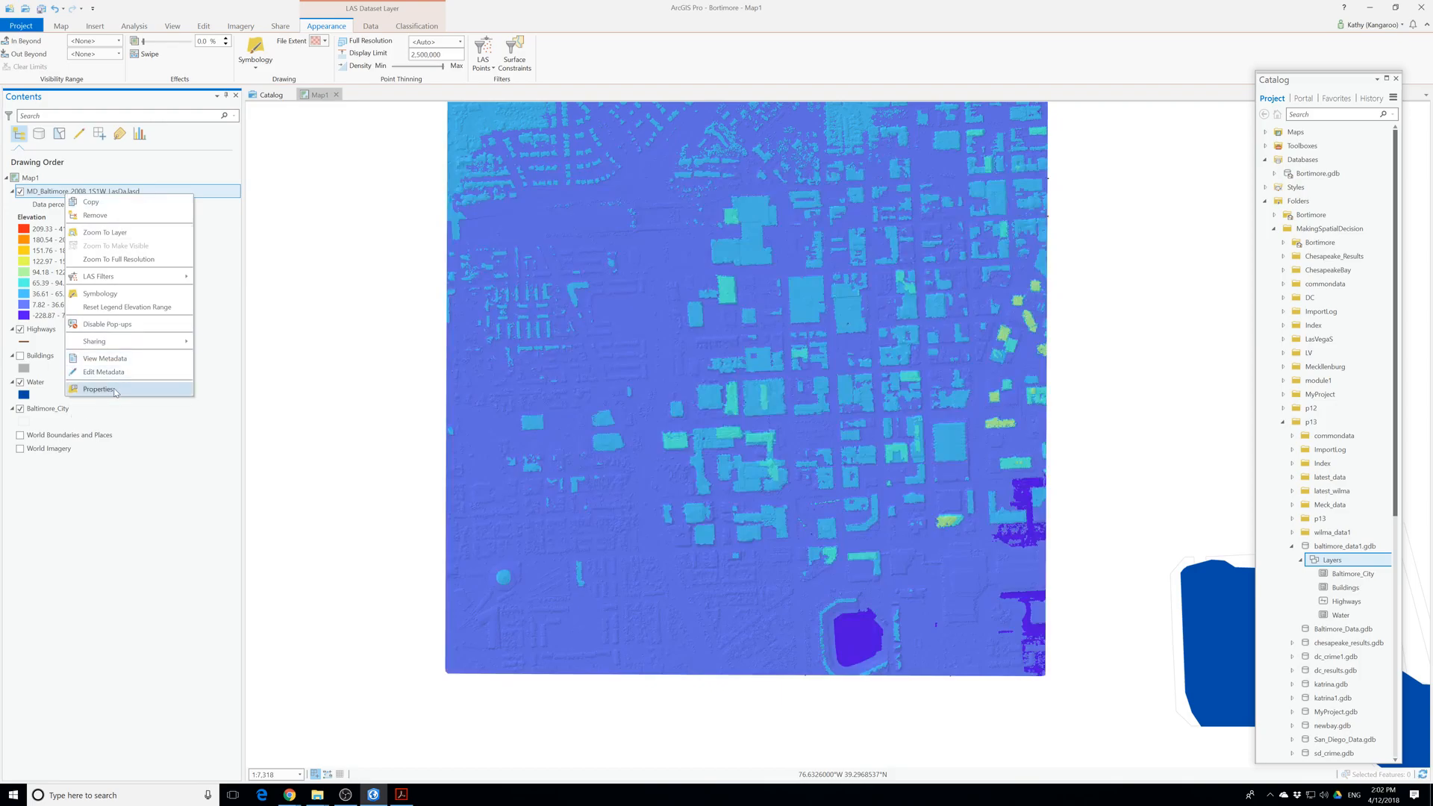
pyautogui.click(74, 390)
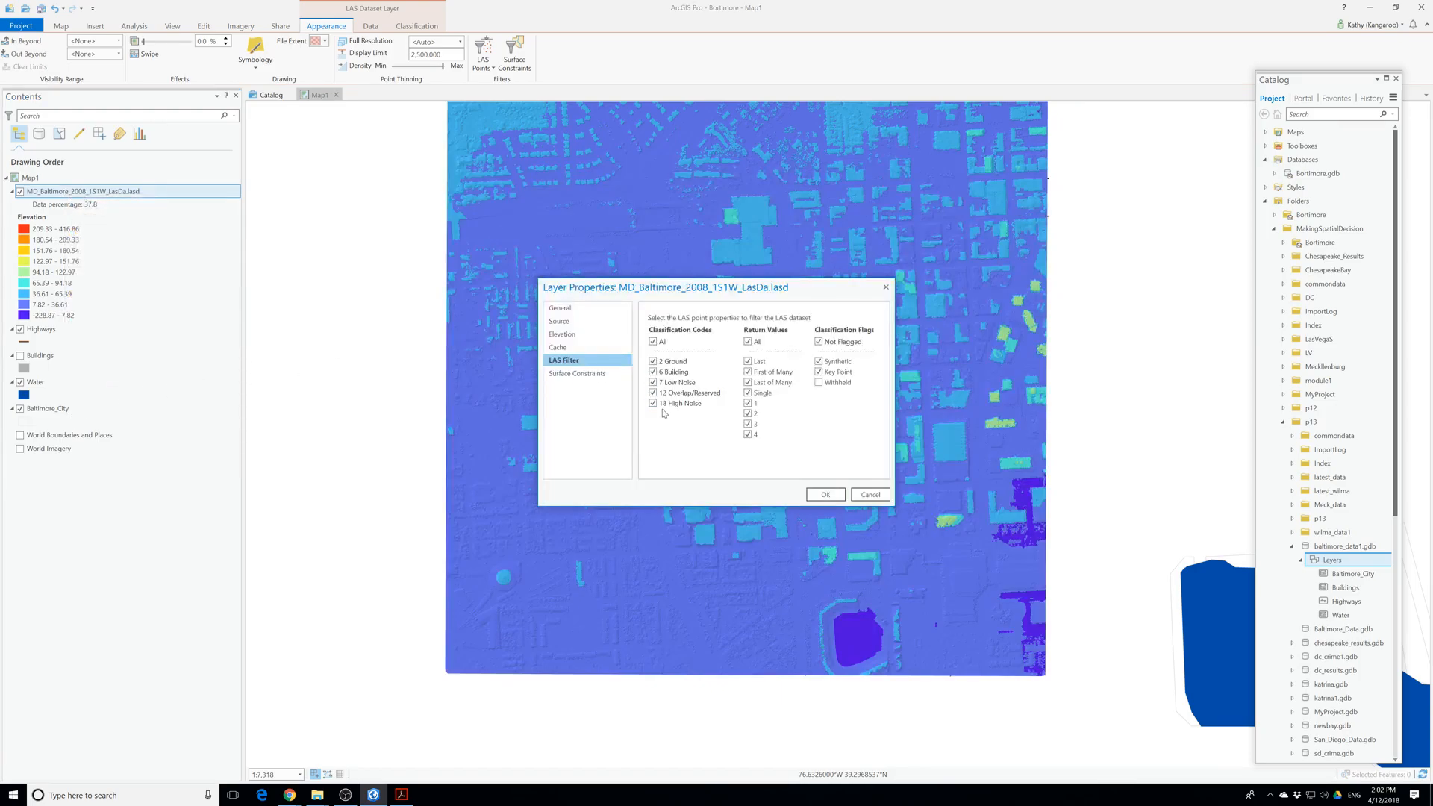
pyautogui.click(826, 495)
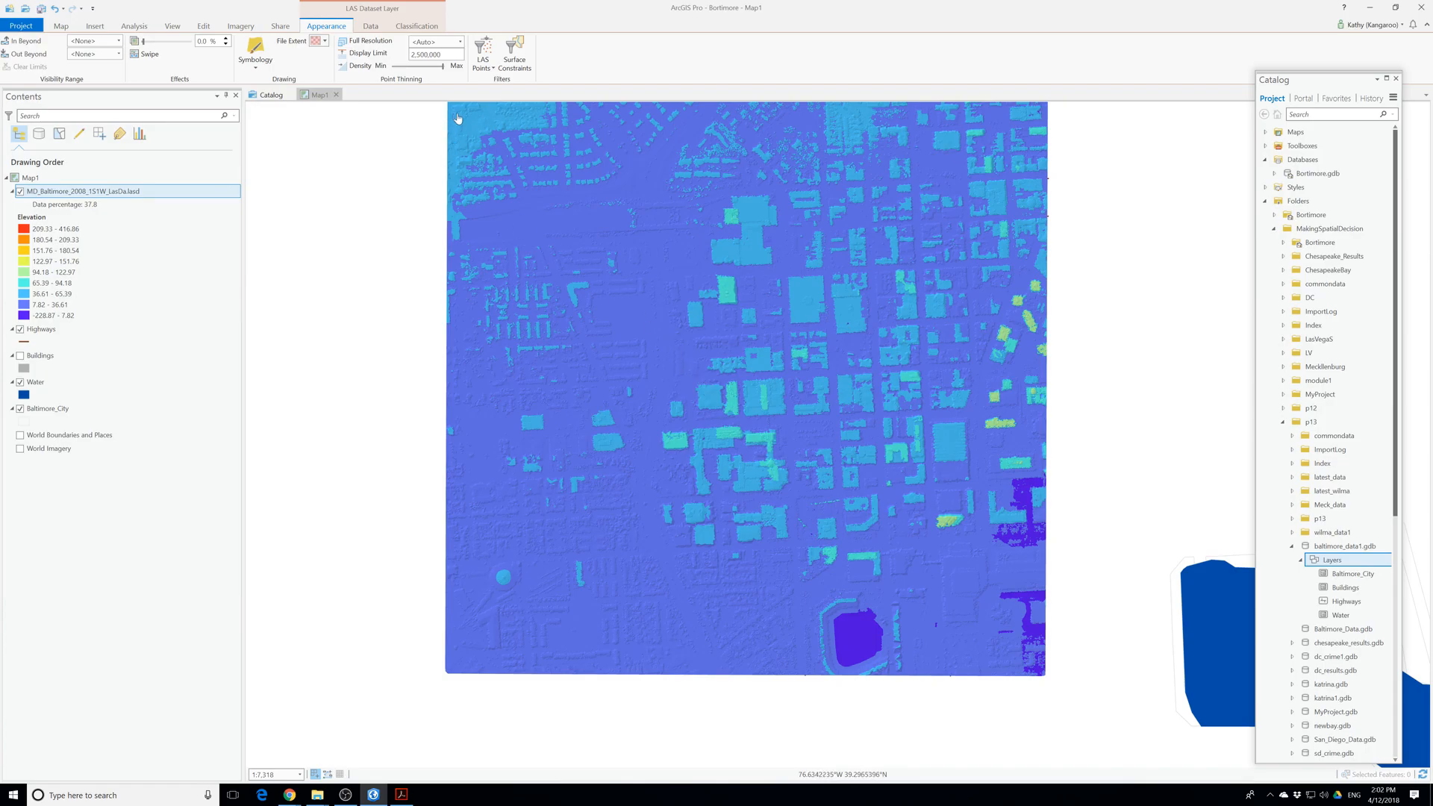
# Filter the LAS surface to show Ground points.
pyautogui.click(482, 60)
pyautogui.click(519, 123)
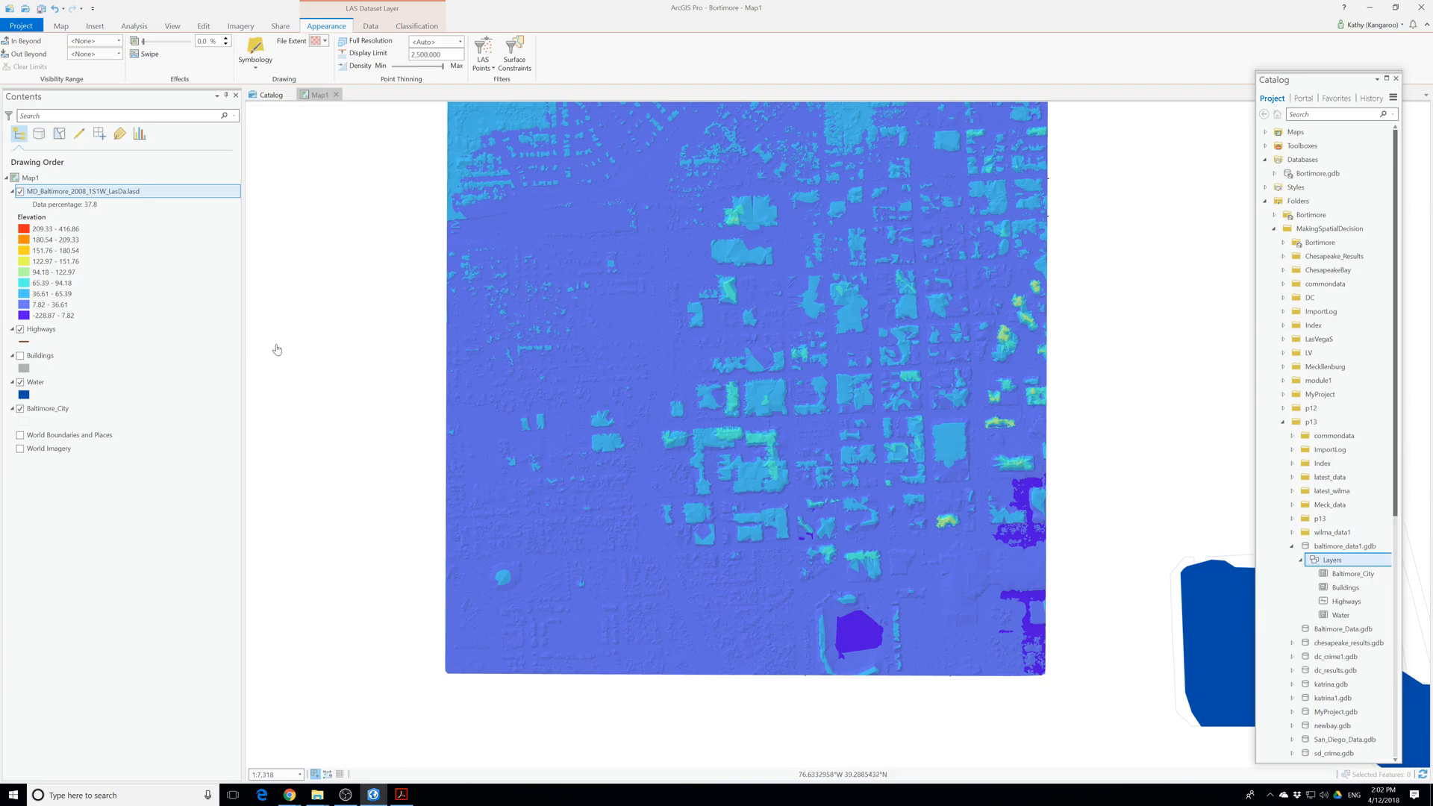
# Convert Map1 into a global 3D scene.
pyautogui.click(60, 28)
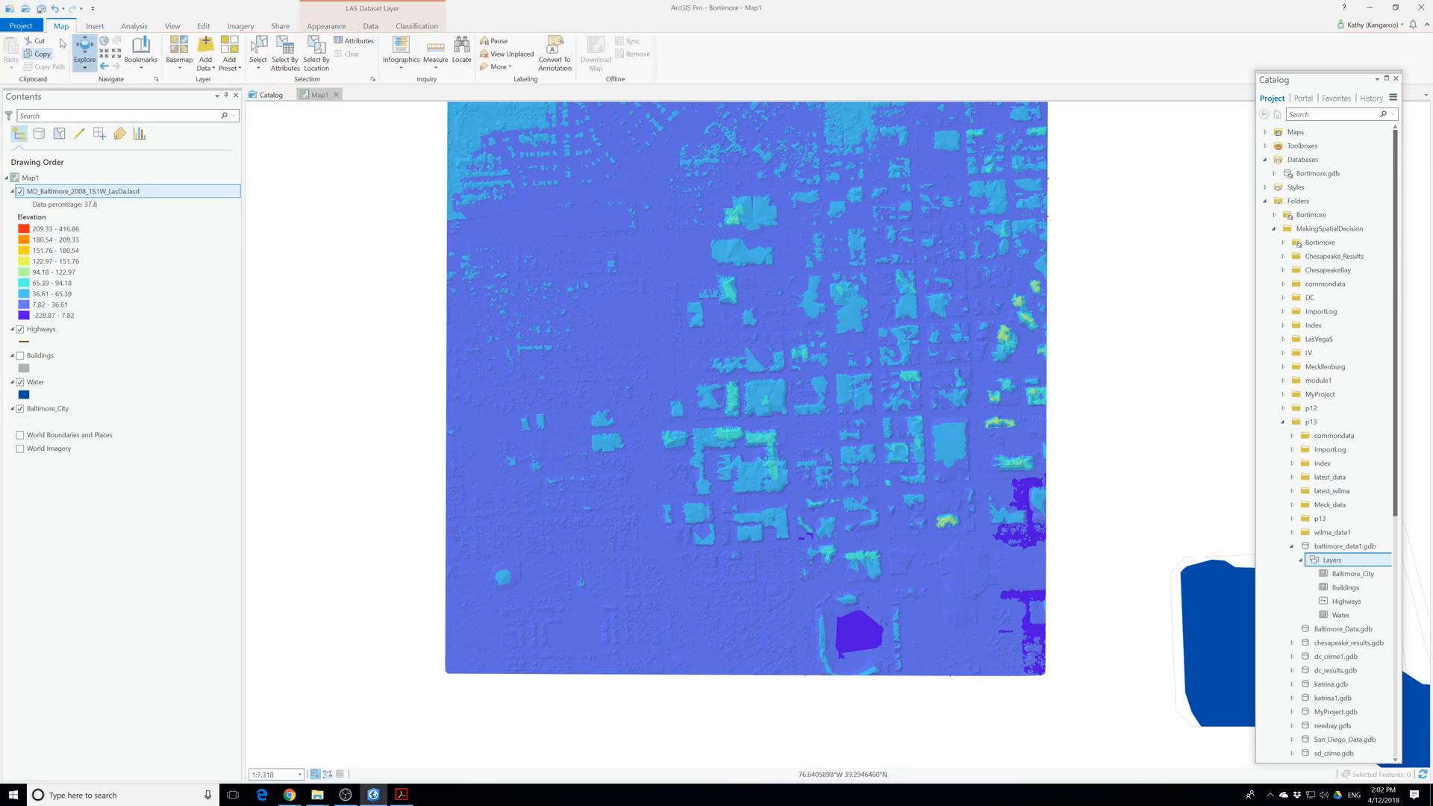
pyautogui.click(173, 28)
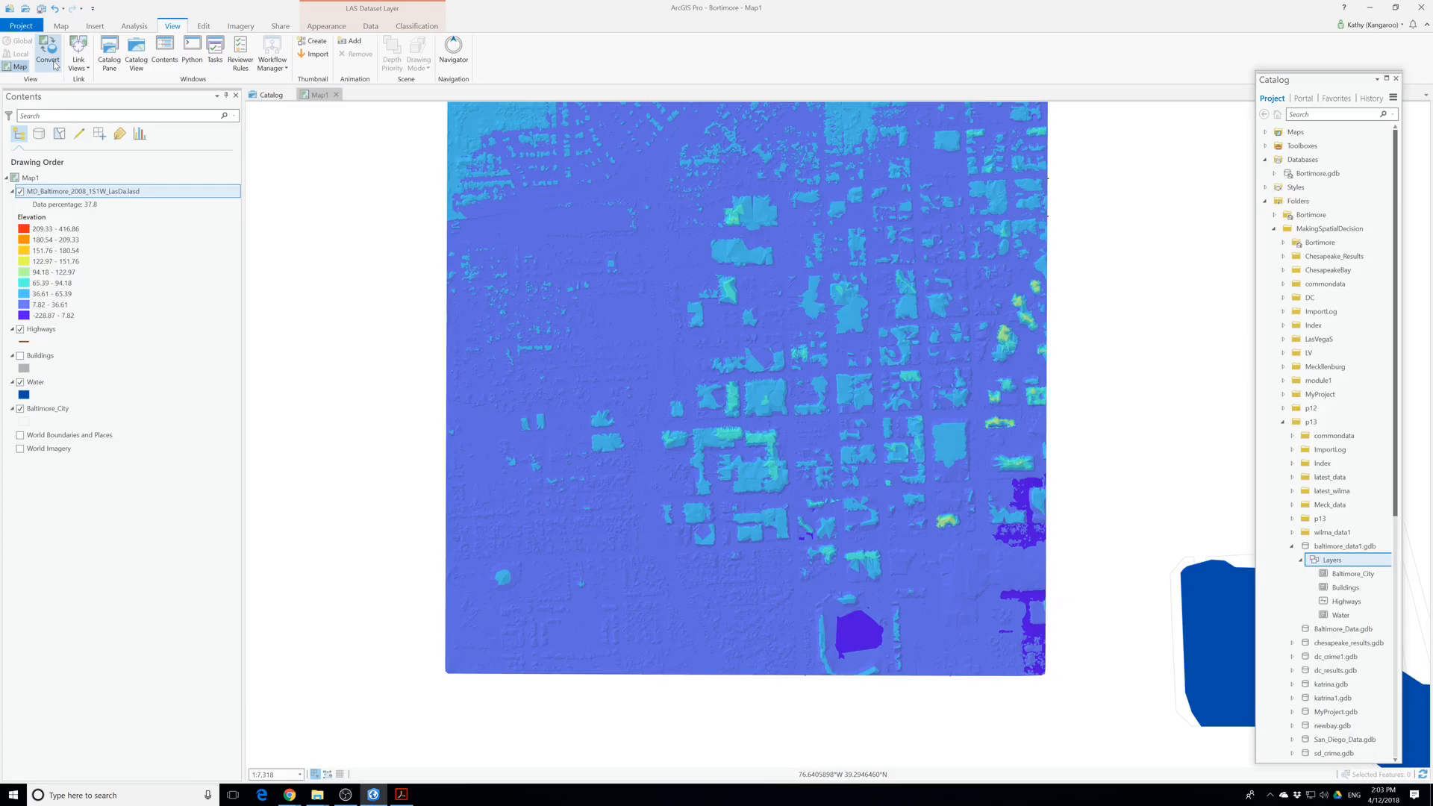
pyautogui.click(54, 66)
pyautogui.click(47, 52)
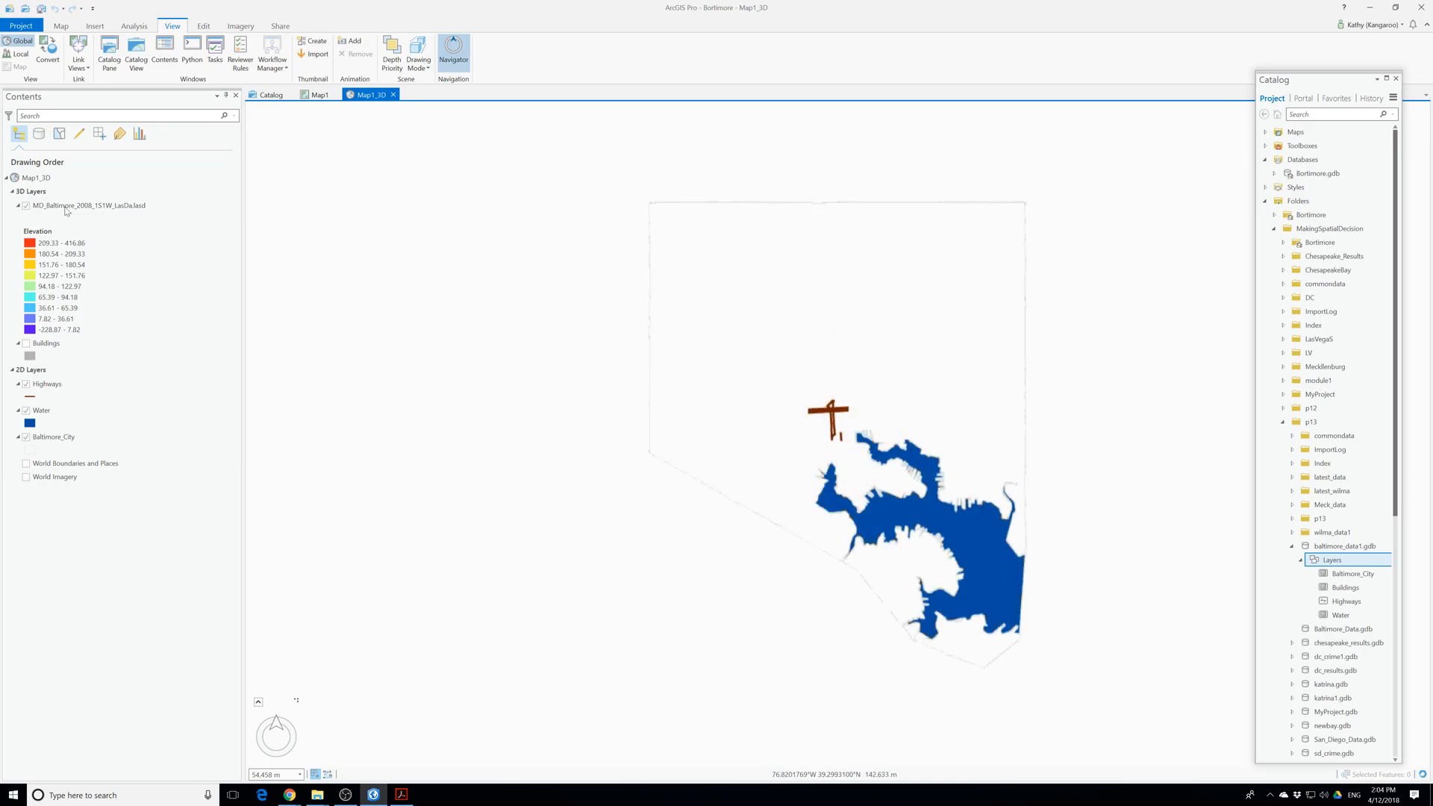
# Rename the Map1_3D scene as Baltimore LIda.
pyautogui.click(38, 181)
pyautogui.click(41, 182)
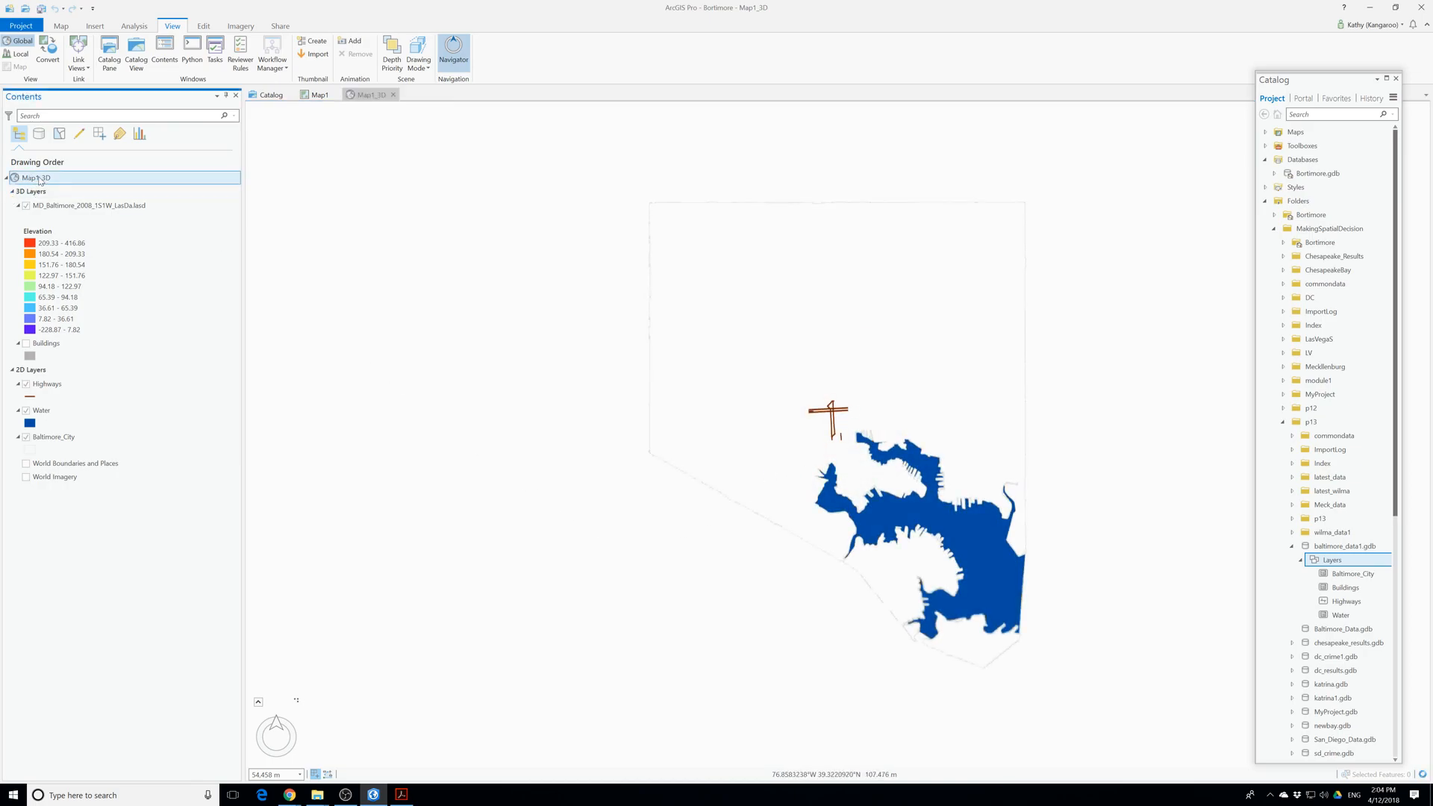
pyautogui.click(37, 178)
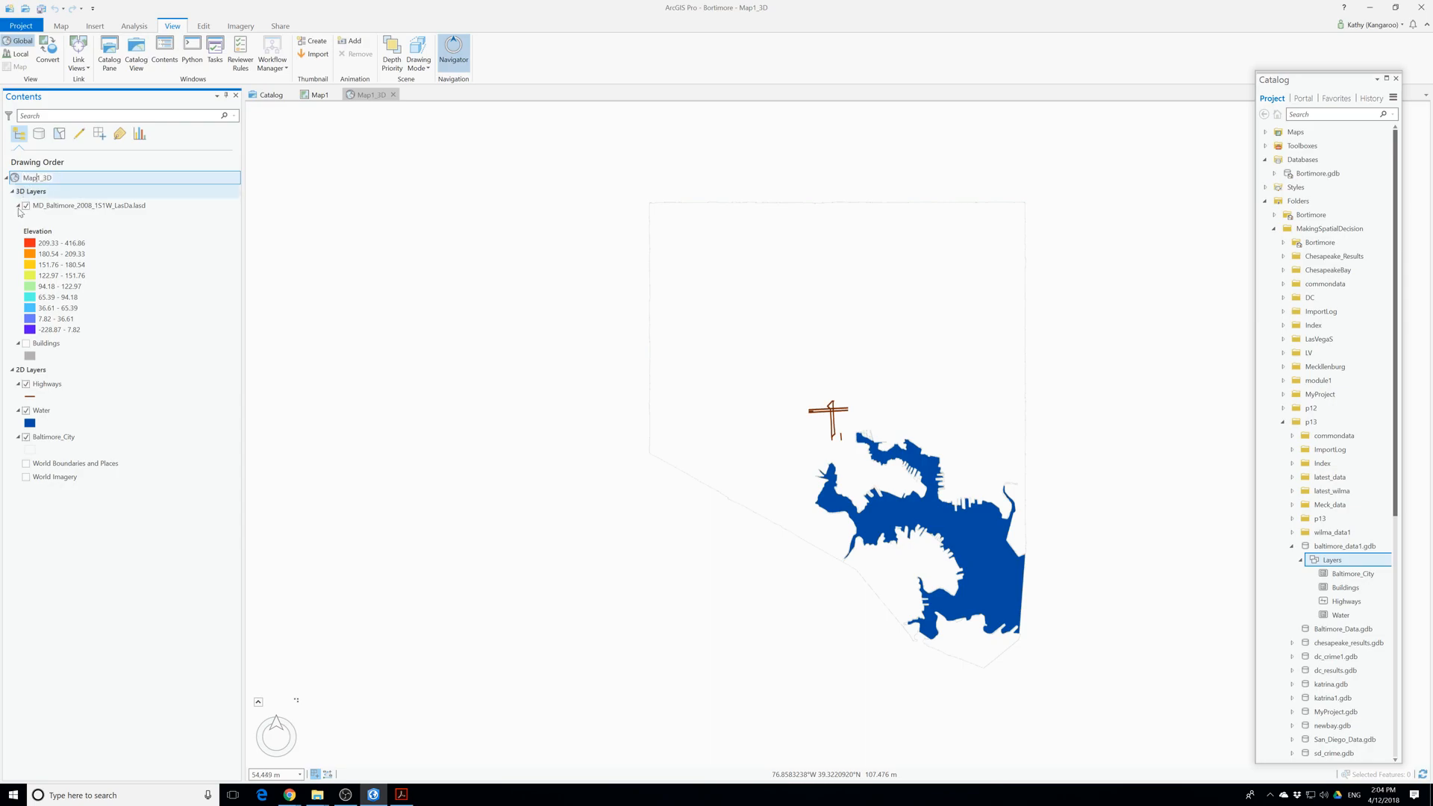
pyautogui.moveTo(23, 178); pyautogui.dragTo(75, 188)
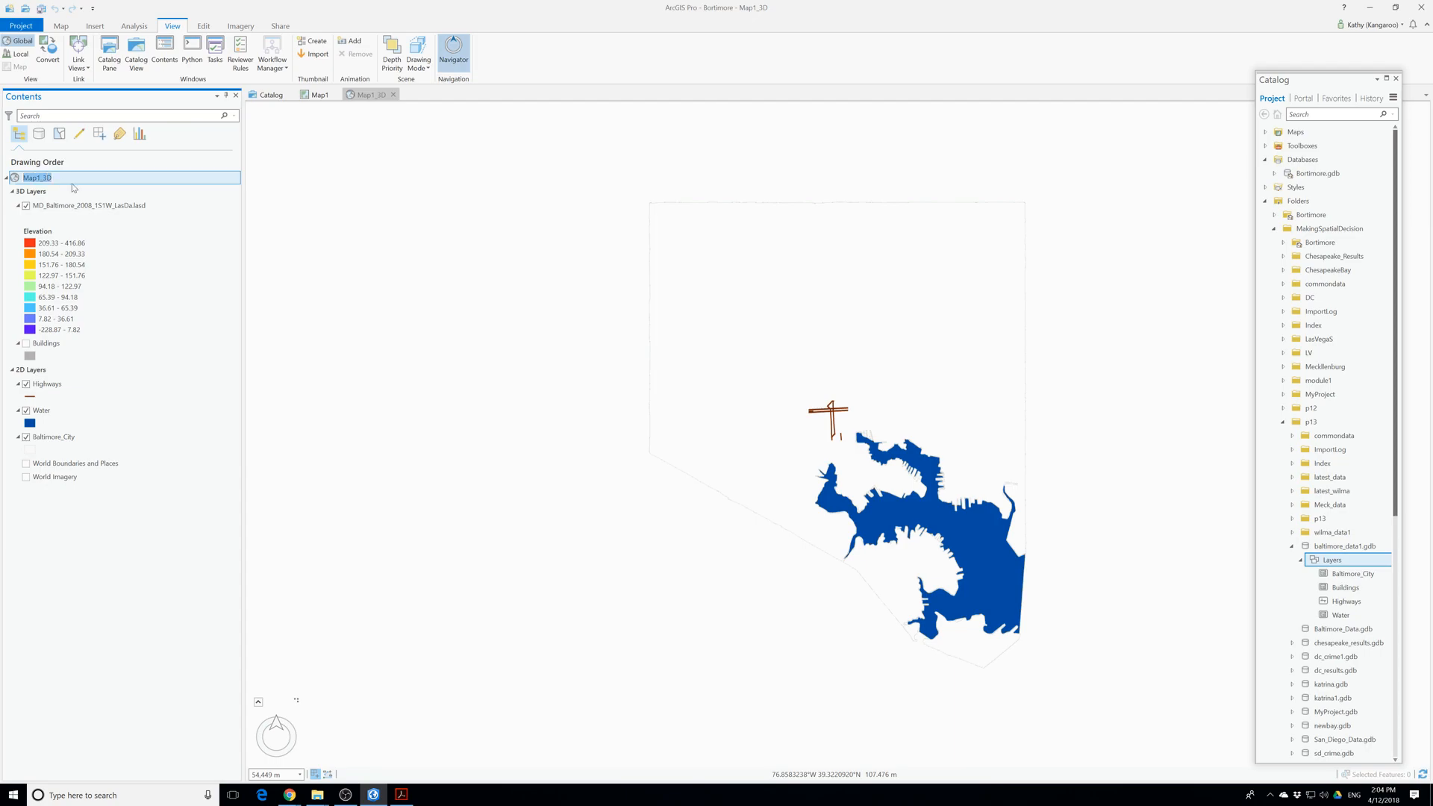
pyautogui.write('Baltimore Lida')
pyautogui.click(85, 207)
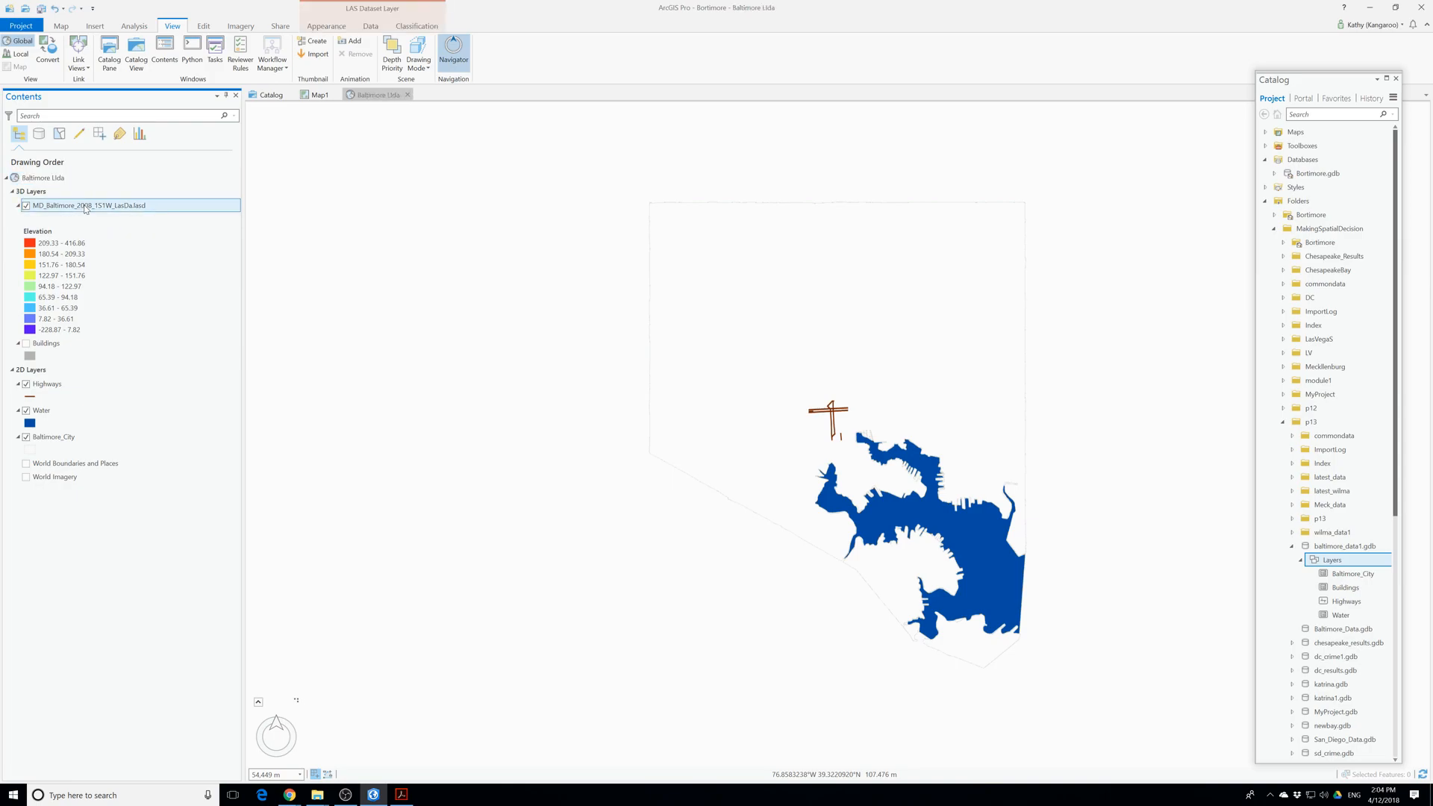
# Check the scene's coordinate system in the map properties, enlarging the dialog, and accept without changes.
pyautogui.rightClick(53, 180)
pyautogui.click(85, 252)
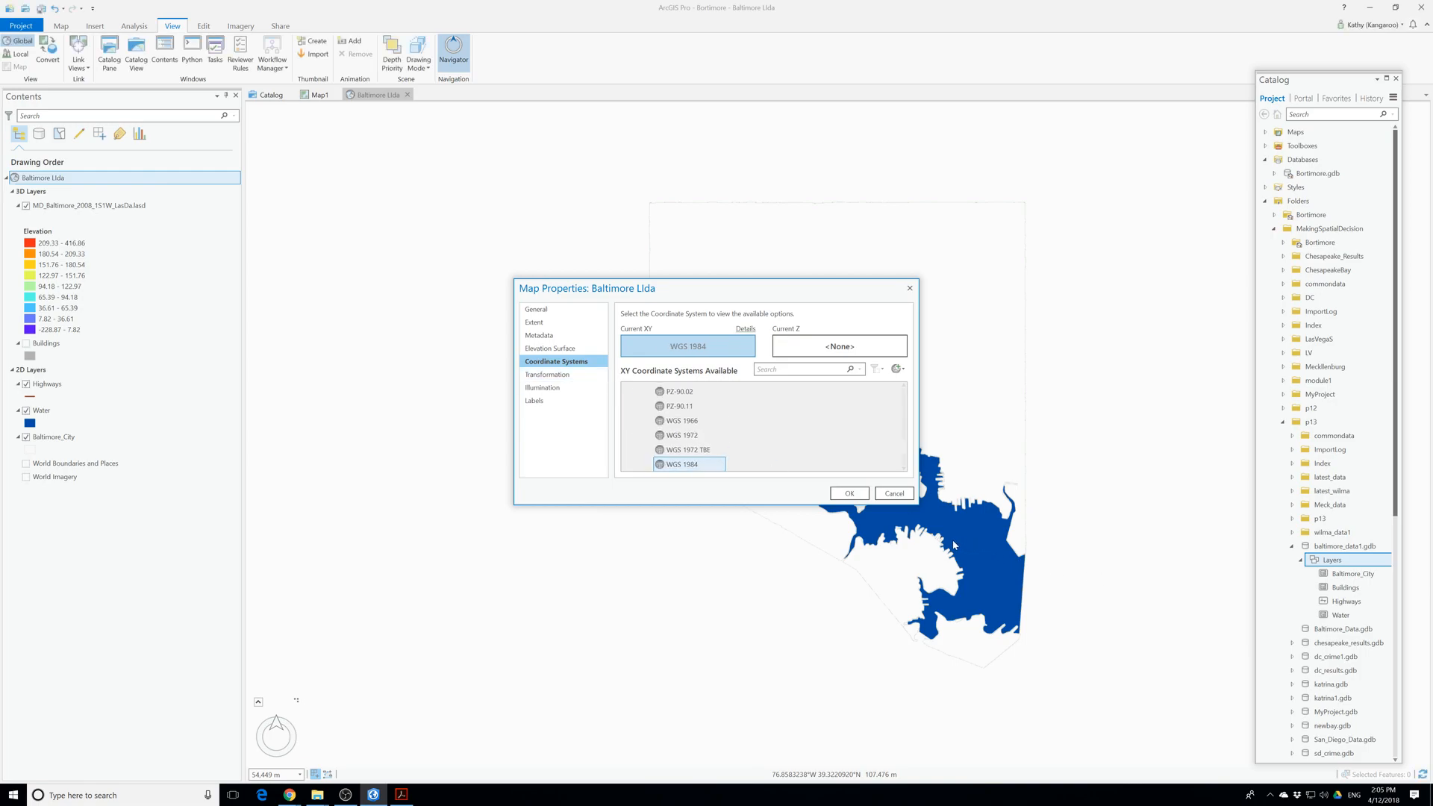
pyautogui.moveTo(919, 502); pyautogui.dragTo(946, 586)
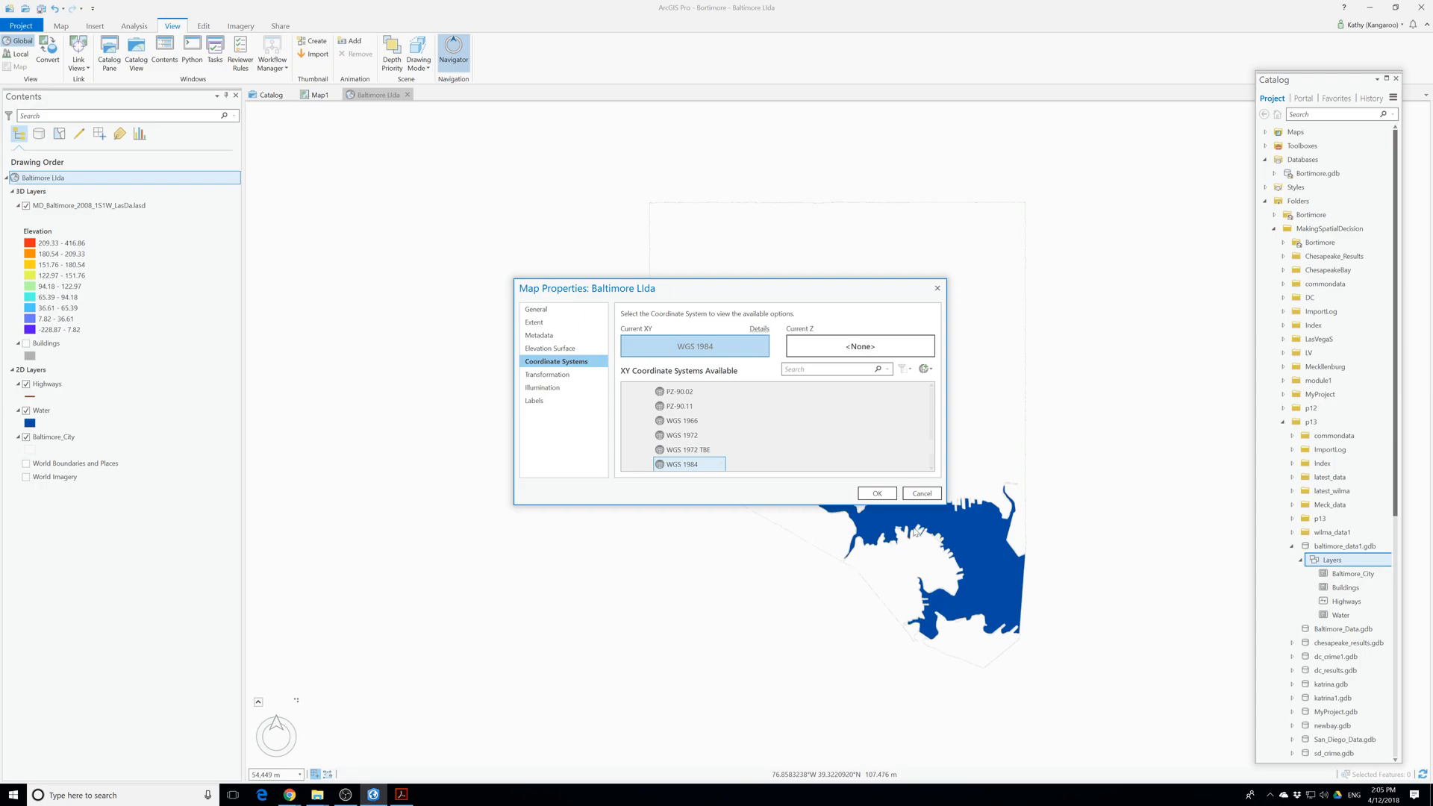
pyautogui.click(879, 493)
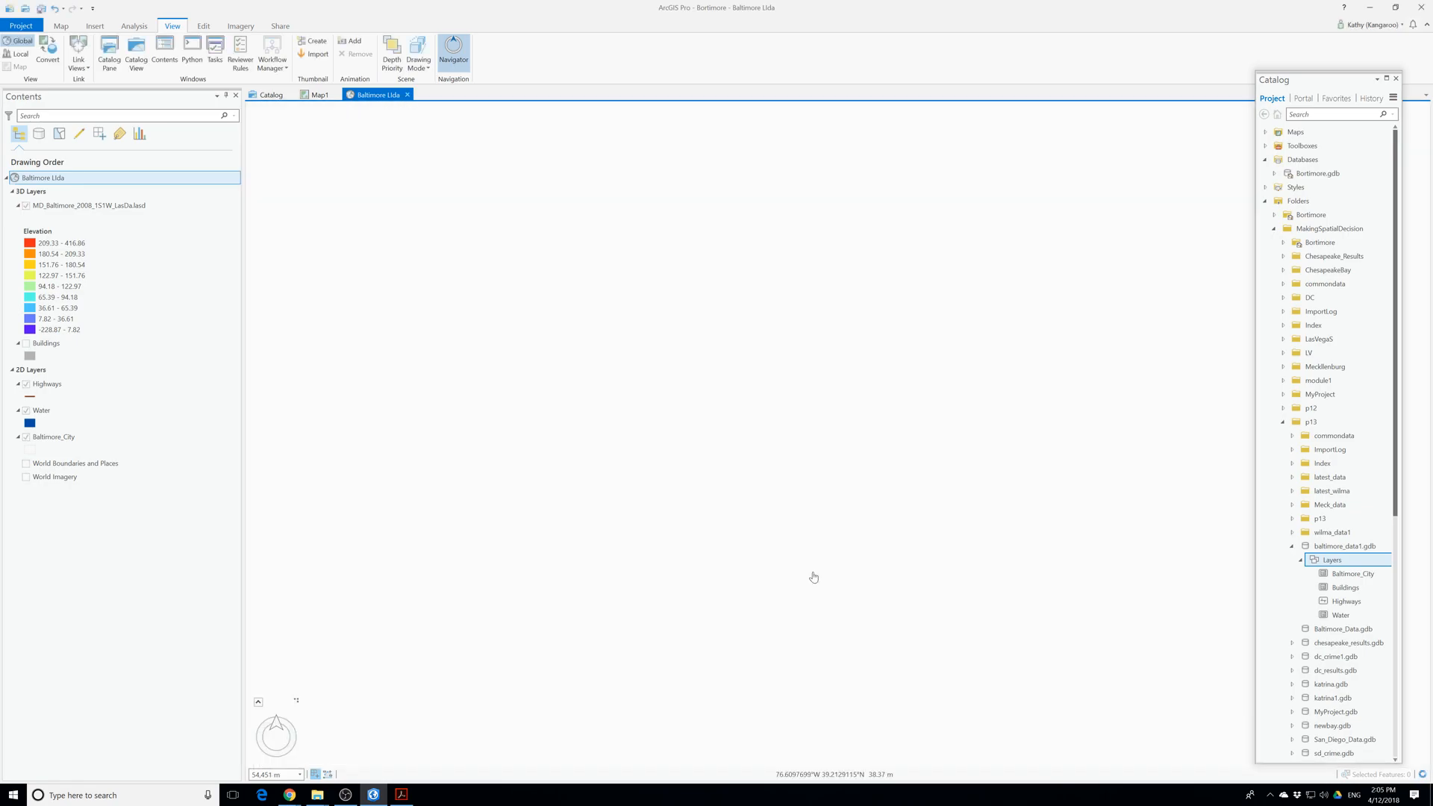
# Zoom the scene to the LAS layer, then back out to view the entire Baltimore city outline.
pyautogui.rightClick(64, 205)
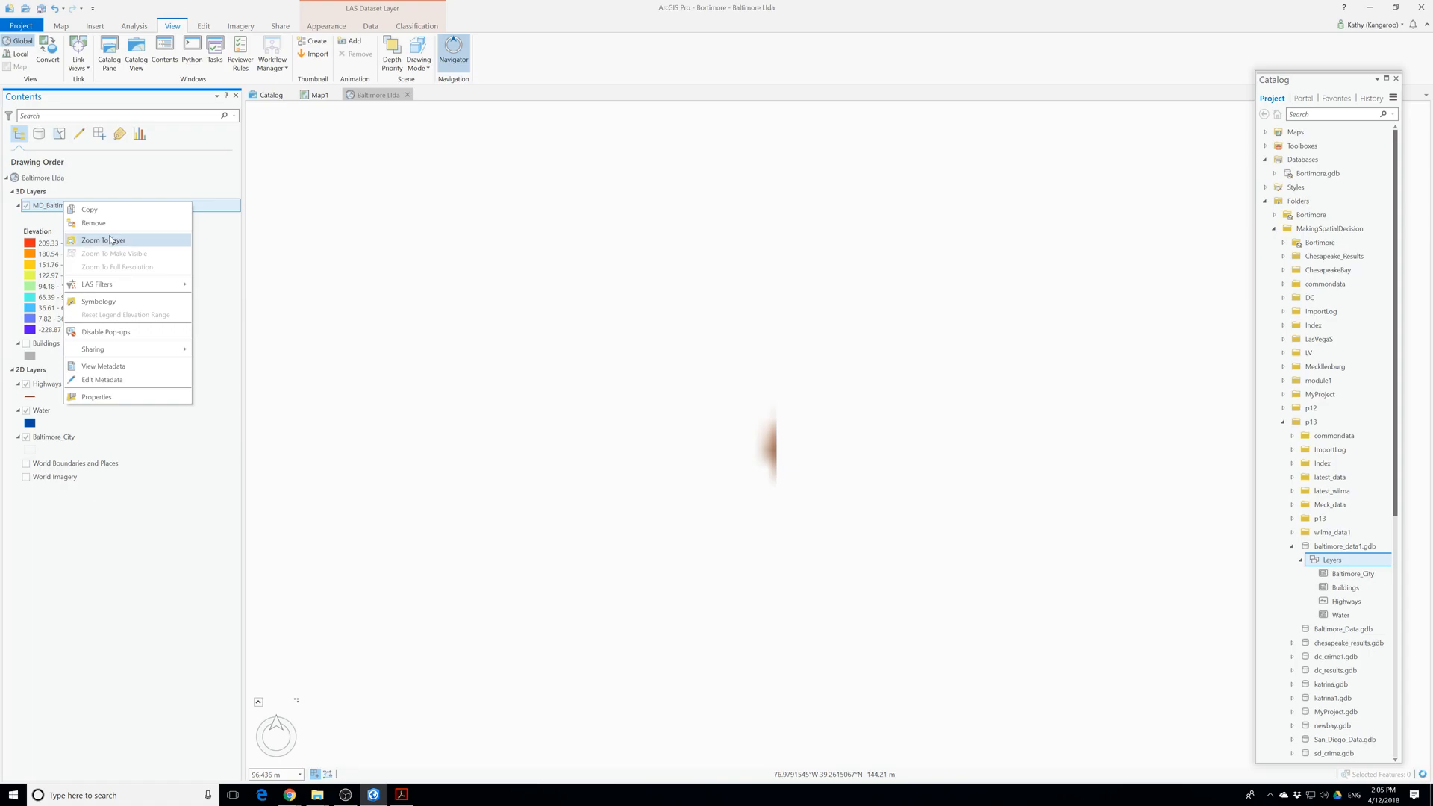
pyautogui.click(109, 242)
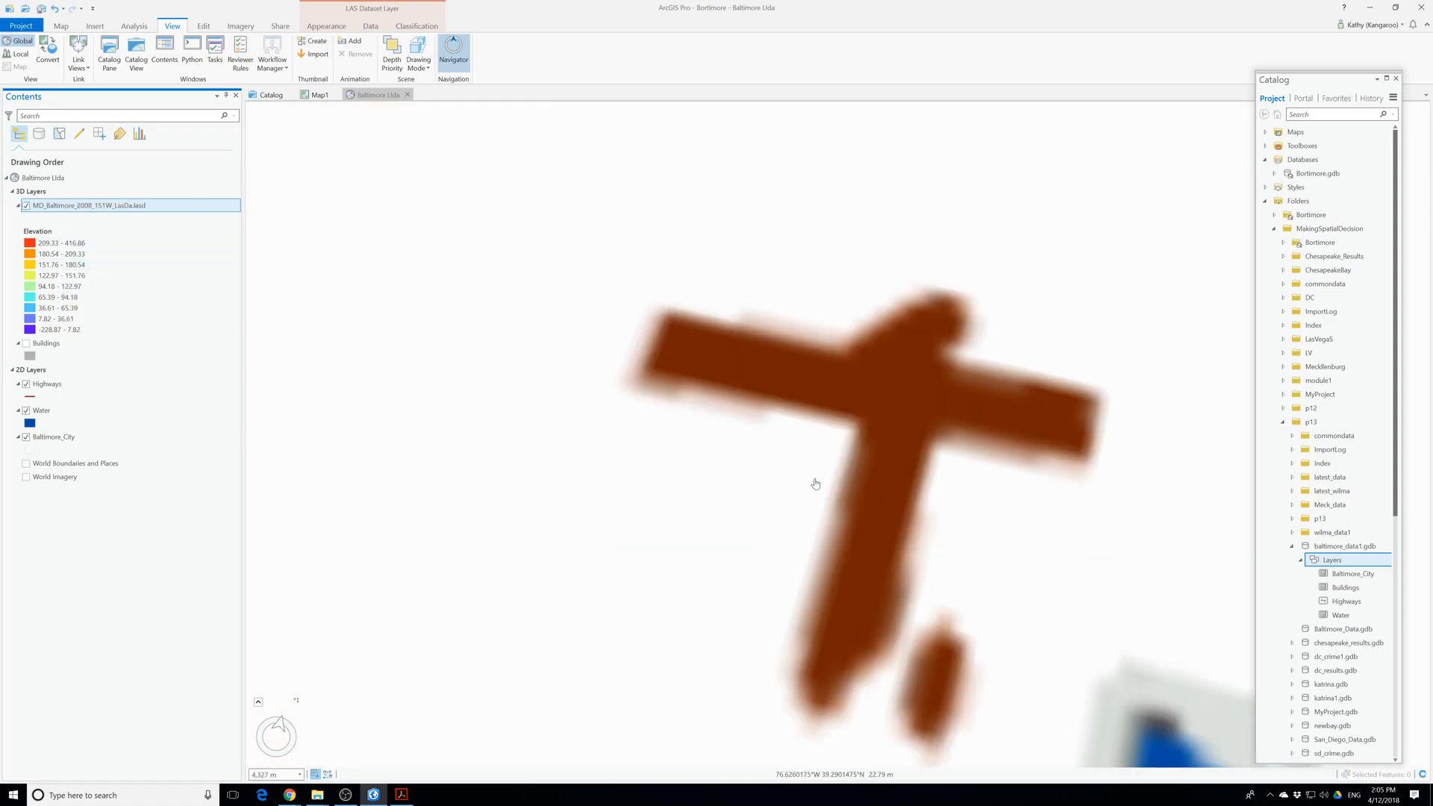
pyautogui.scroll(-5, 816, 484)
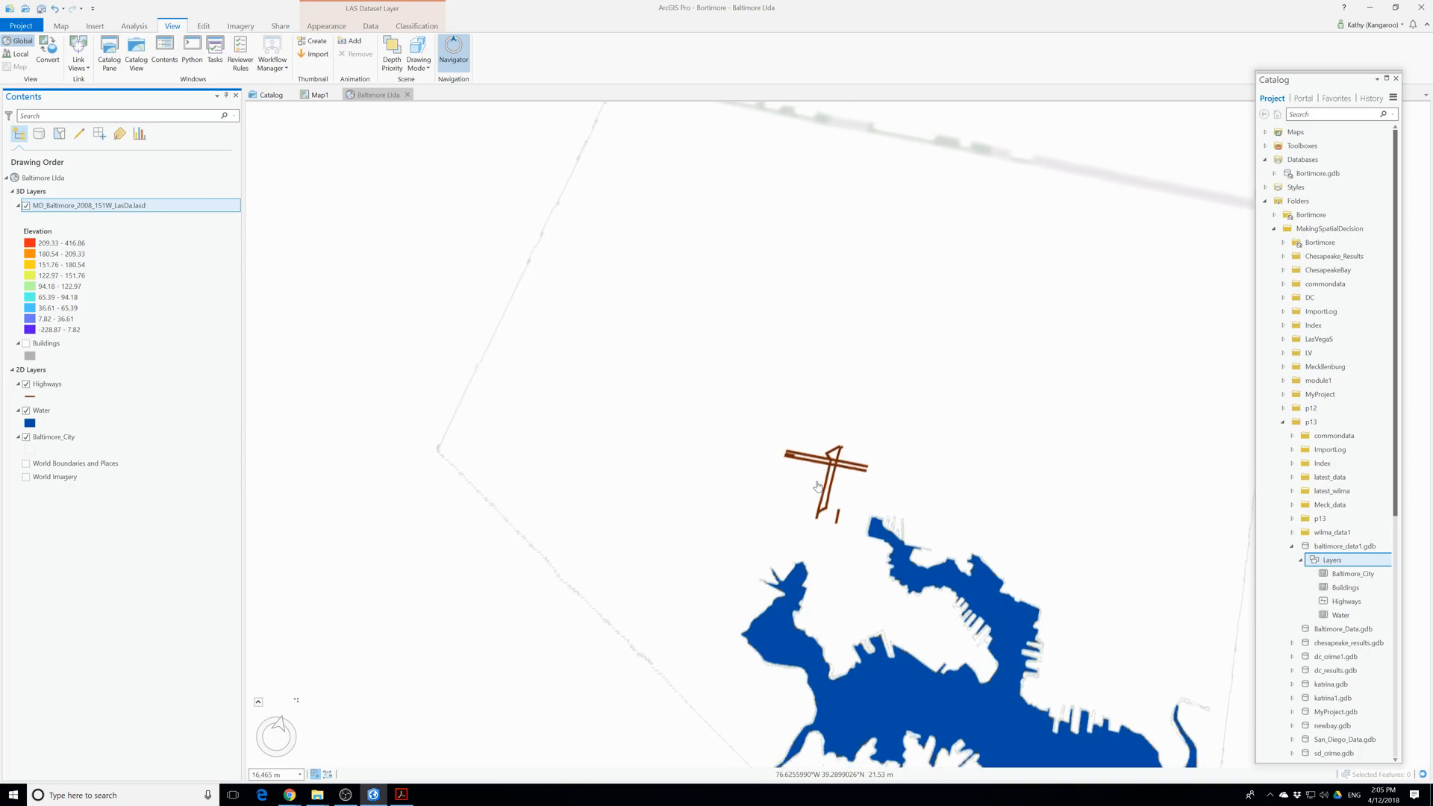
pyautogui.scroll(-2, 816, 485)
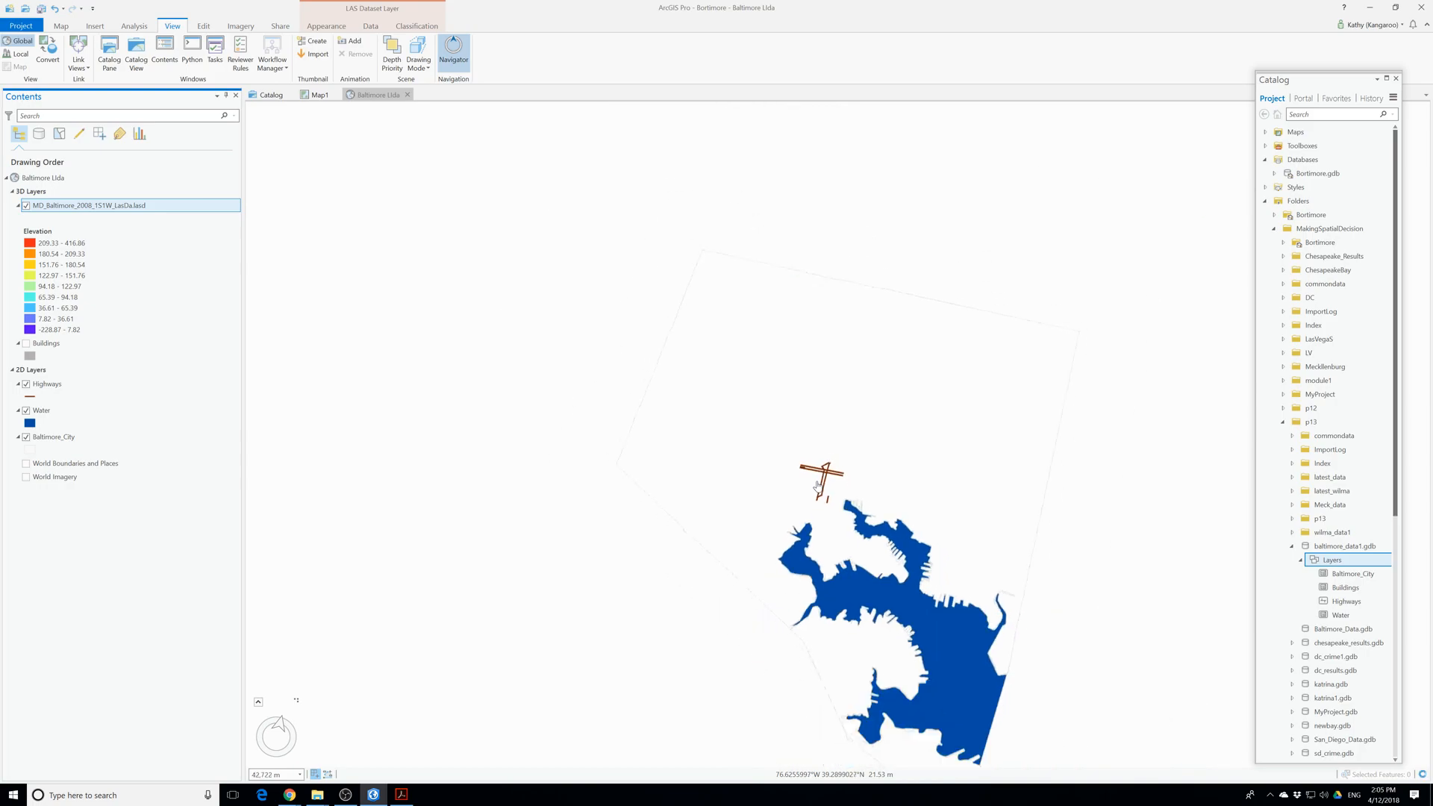
pyautogui.moveTo(470, 365); pyautogui.dragTo(389, 280)
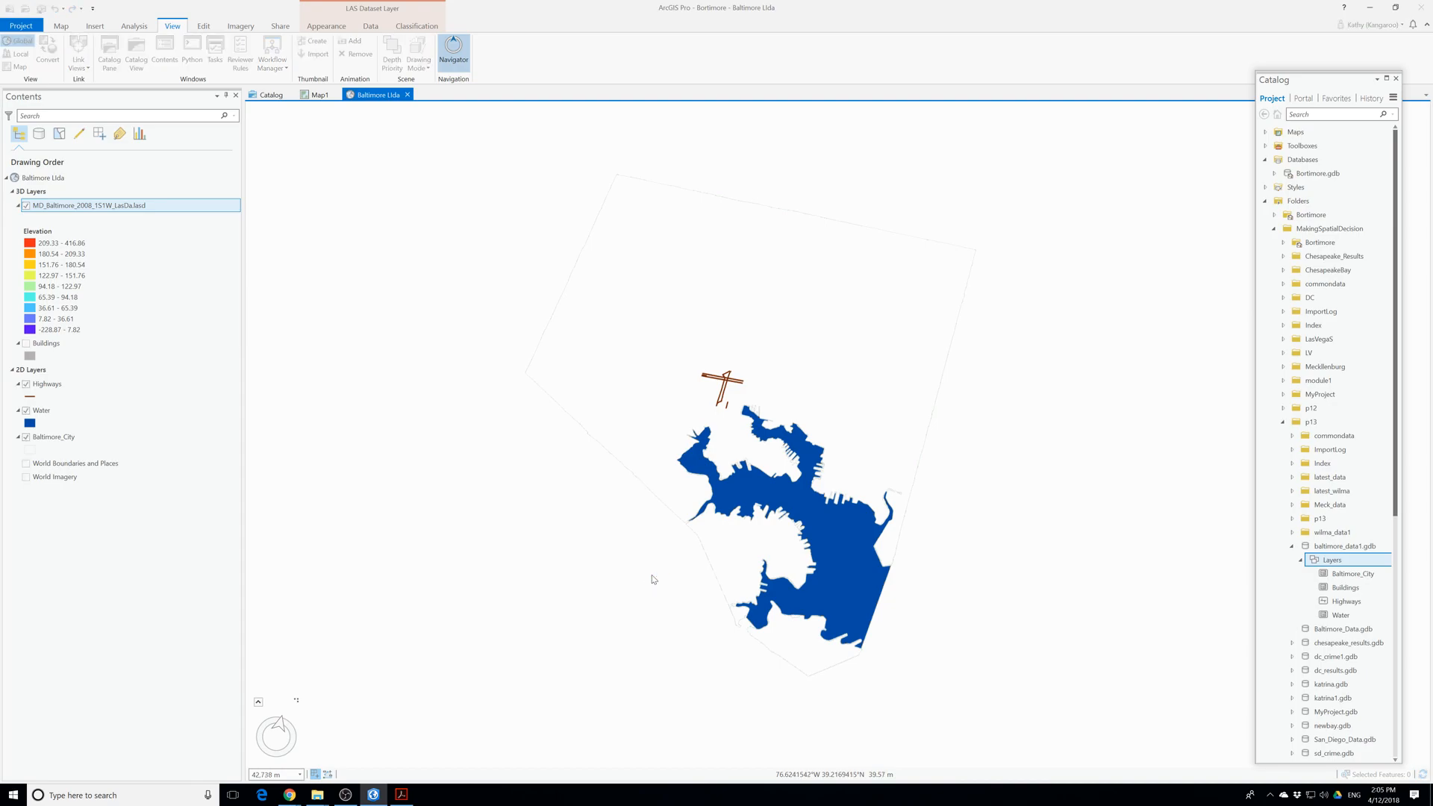
# Turn on the Buildings layer in the 3D scene and view the buildings around the highways more closely.
pyautogui.click(42, 177)
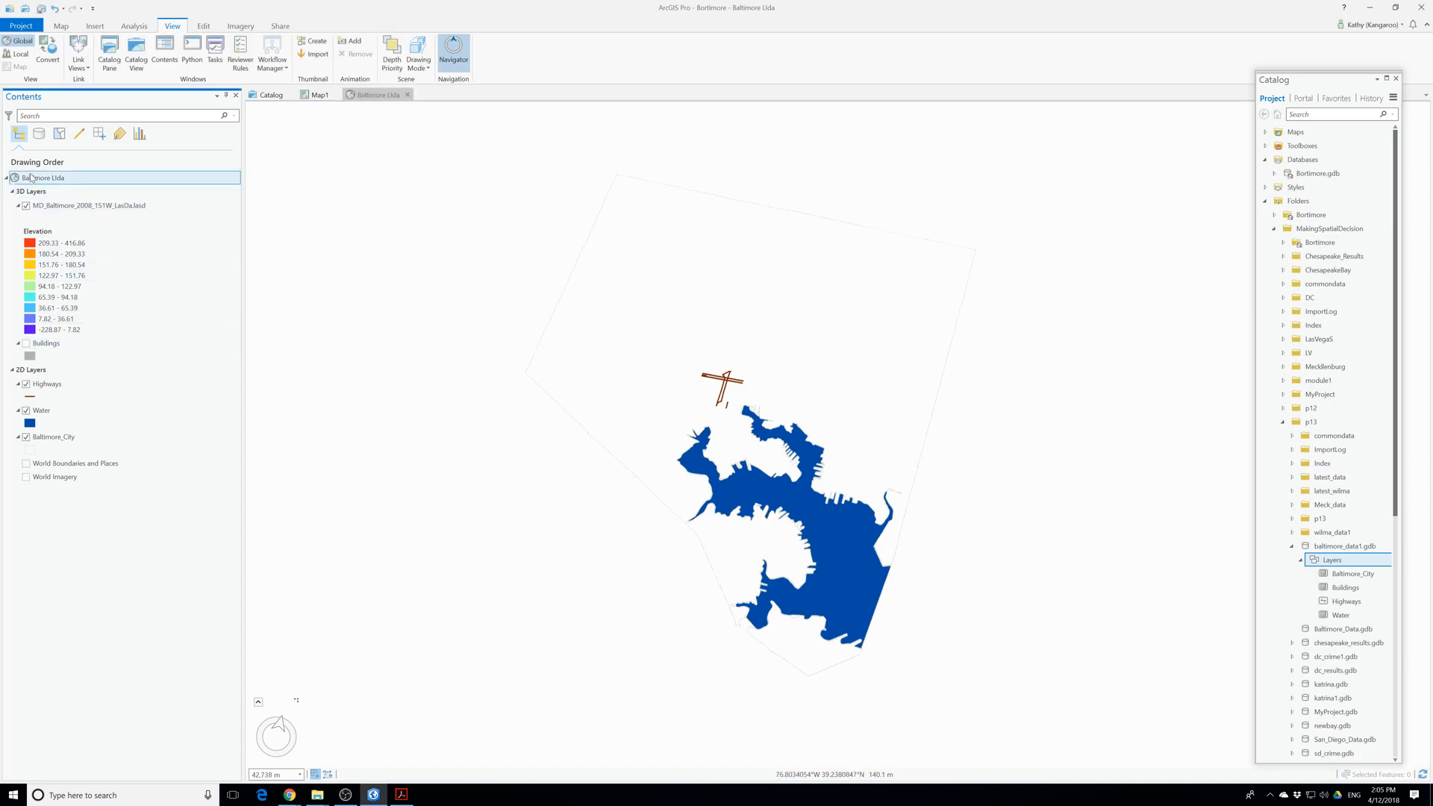
pyautogui.click(26, 343)
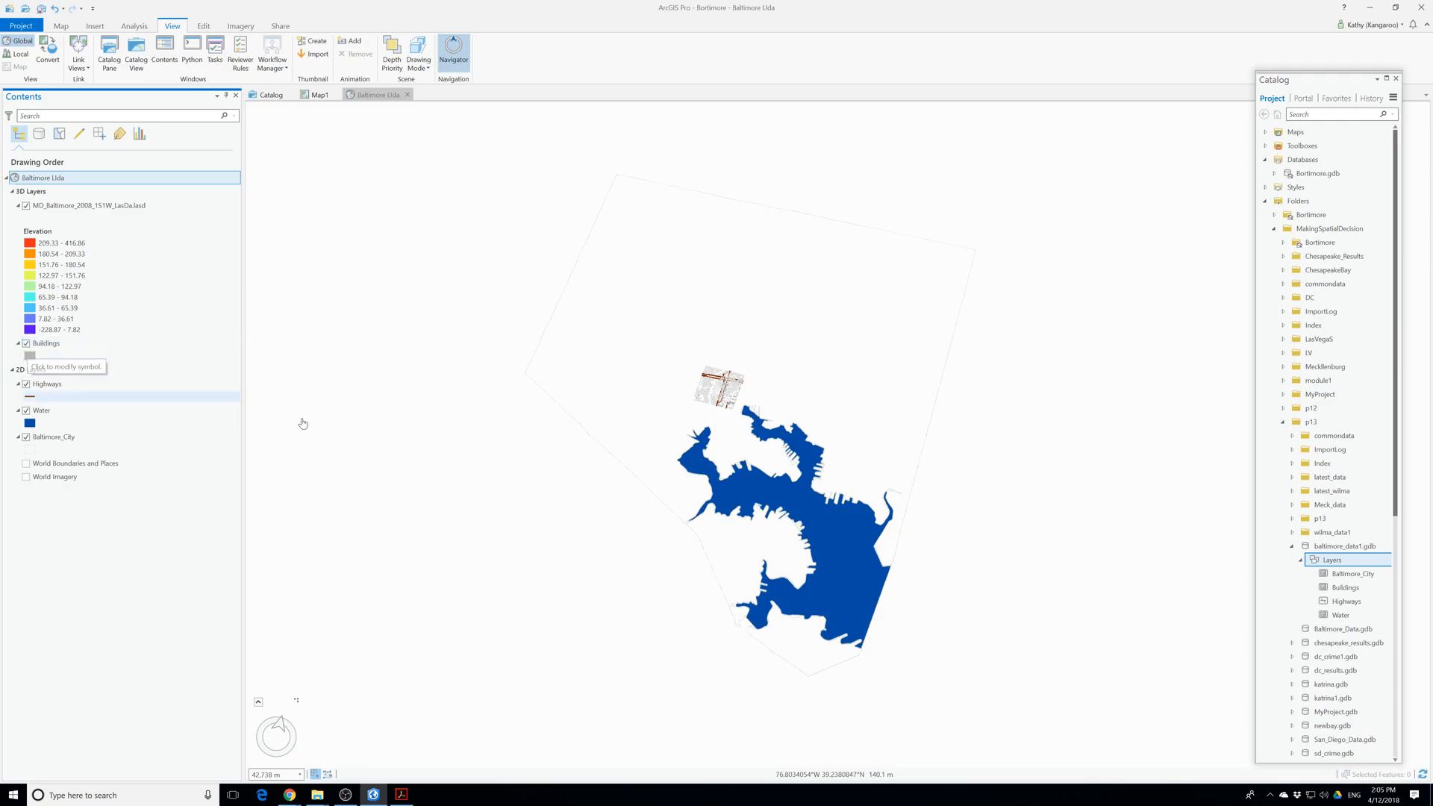
pyautogui.scroll(2, 767, 420)
pyautogui.scroll(5, 709, 388)
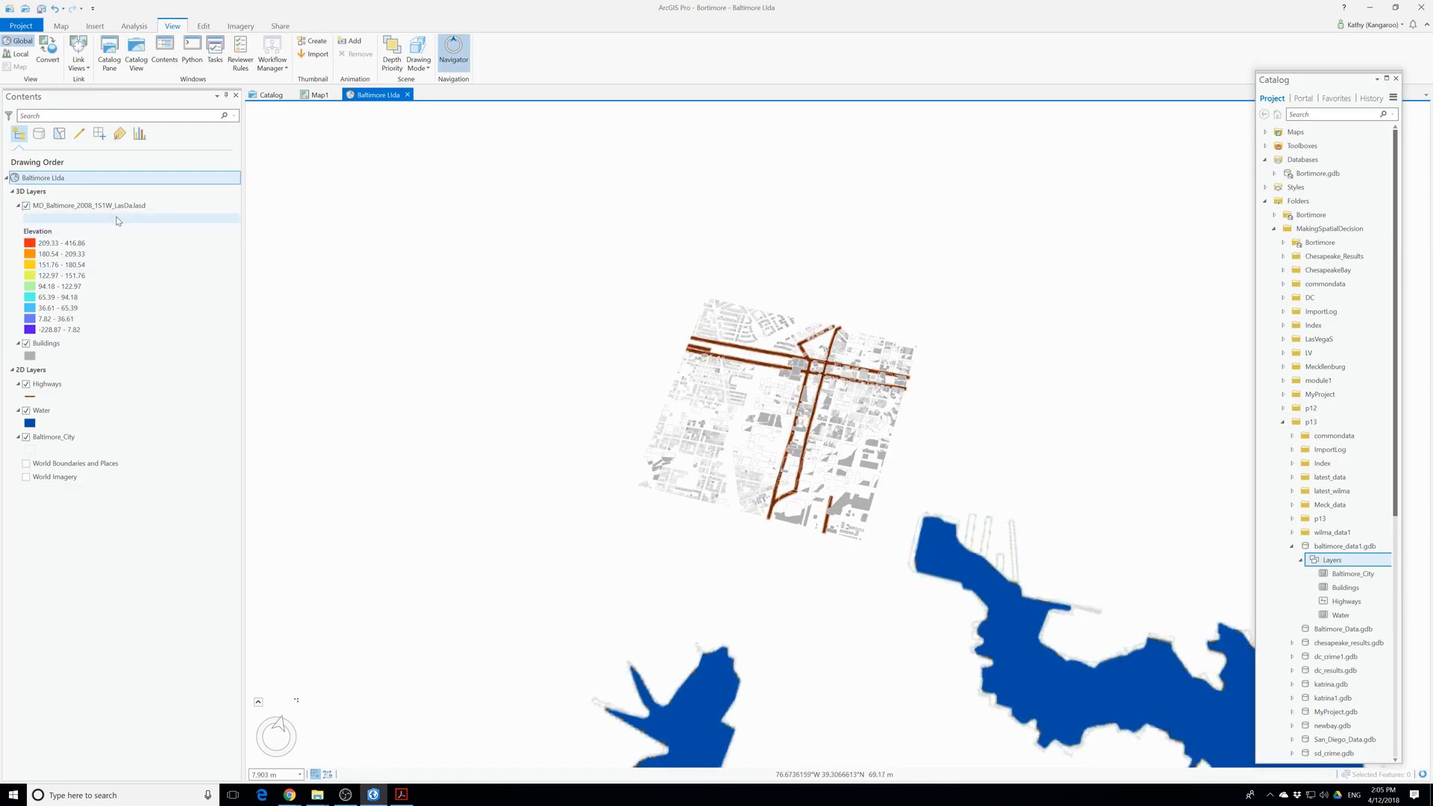
pyautogui.click(24, 207)
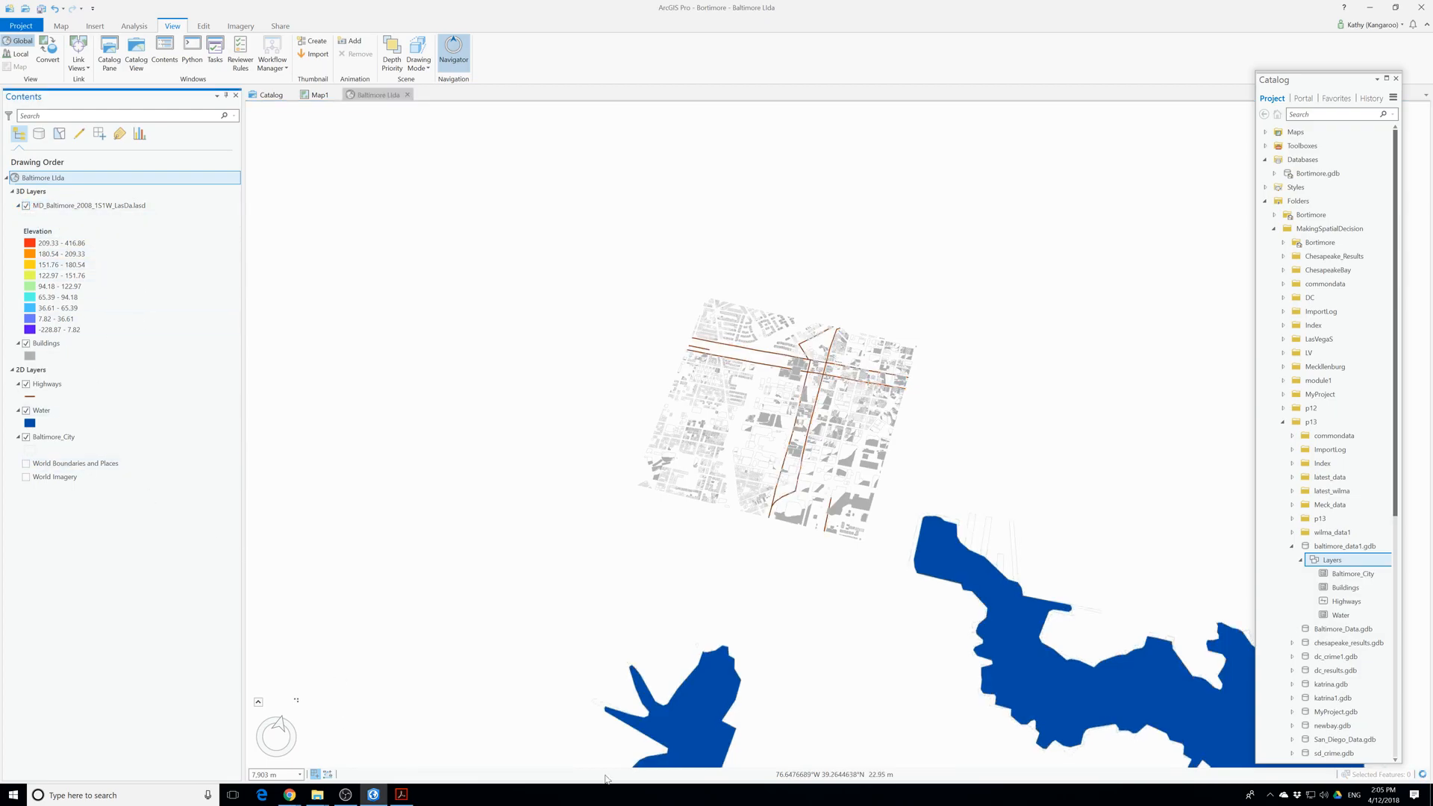
# Turn off the Baltimore_City, Highways, Buildings and Water layers in the 3D scene, leaving only the LAS layer on.
pyautogui.moveTo(813, 598); pyautogui.dragTo(783, 497, button='middle')
pyautogui.moveTo(803, 675); pyautogui.dragTo(812, 610)
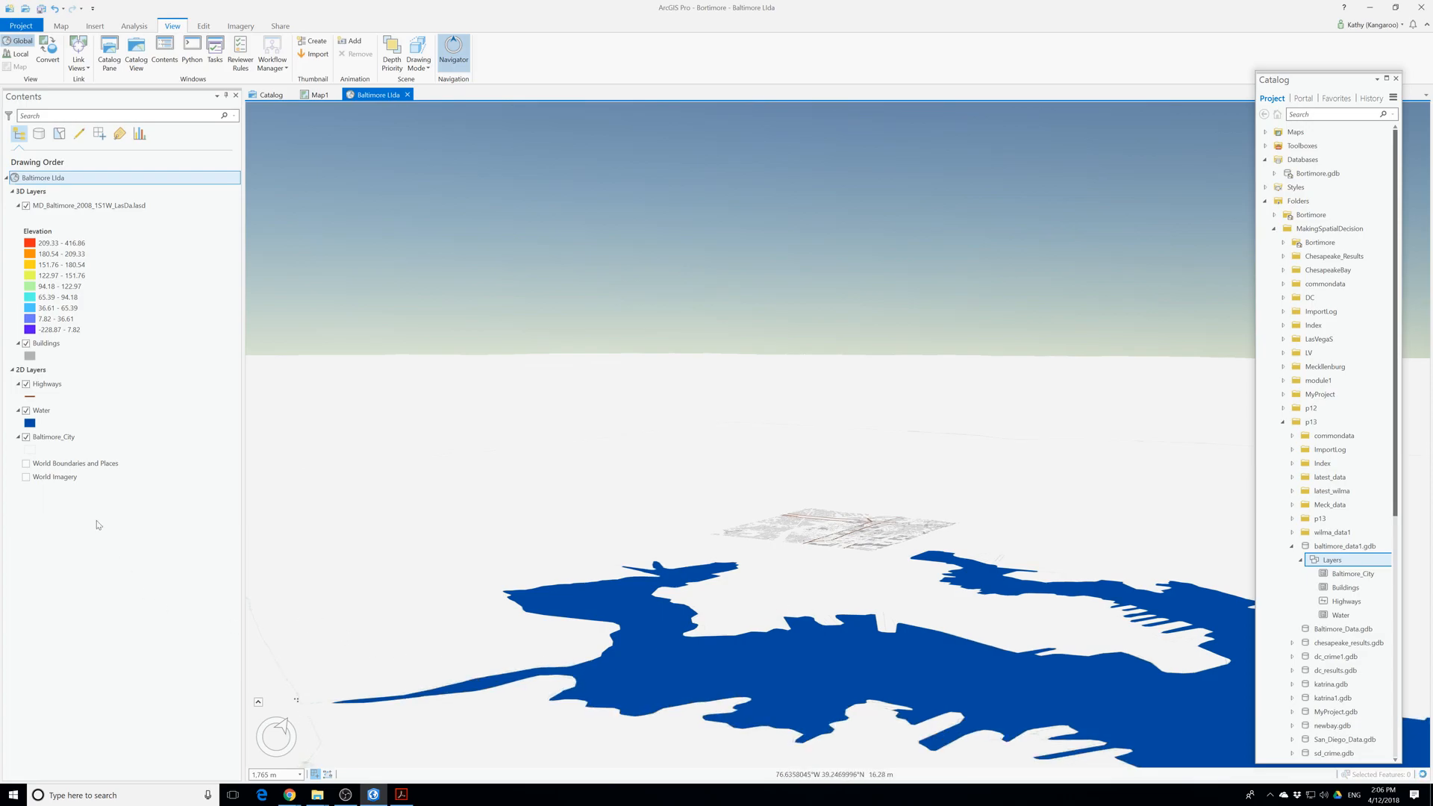
pyautogui.click(26, 438)
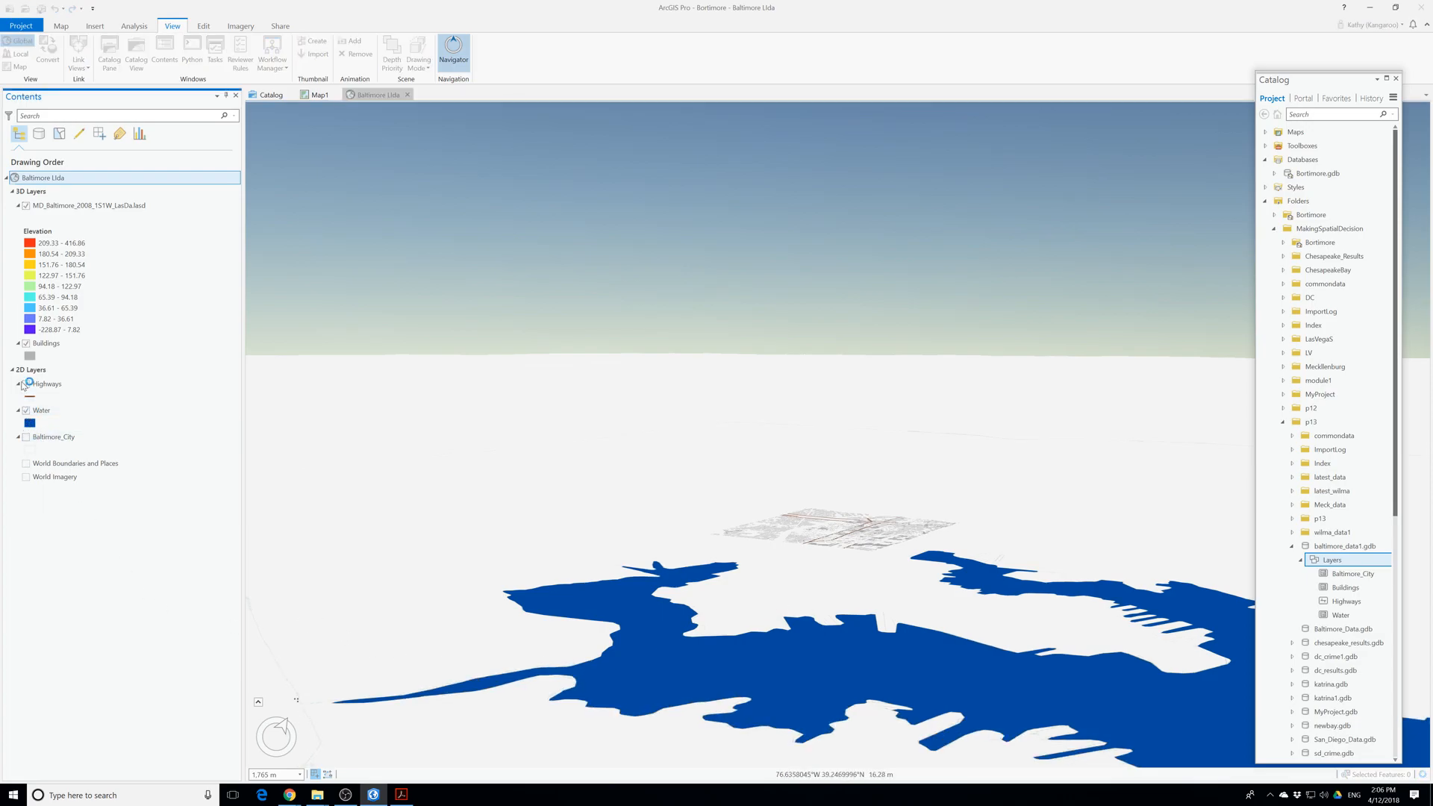
pyautogui.click(26, 383)
pyautogui.click(26, 345)
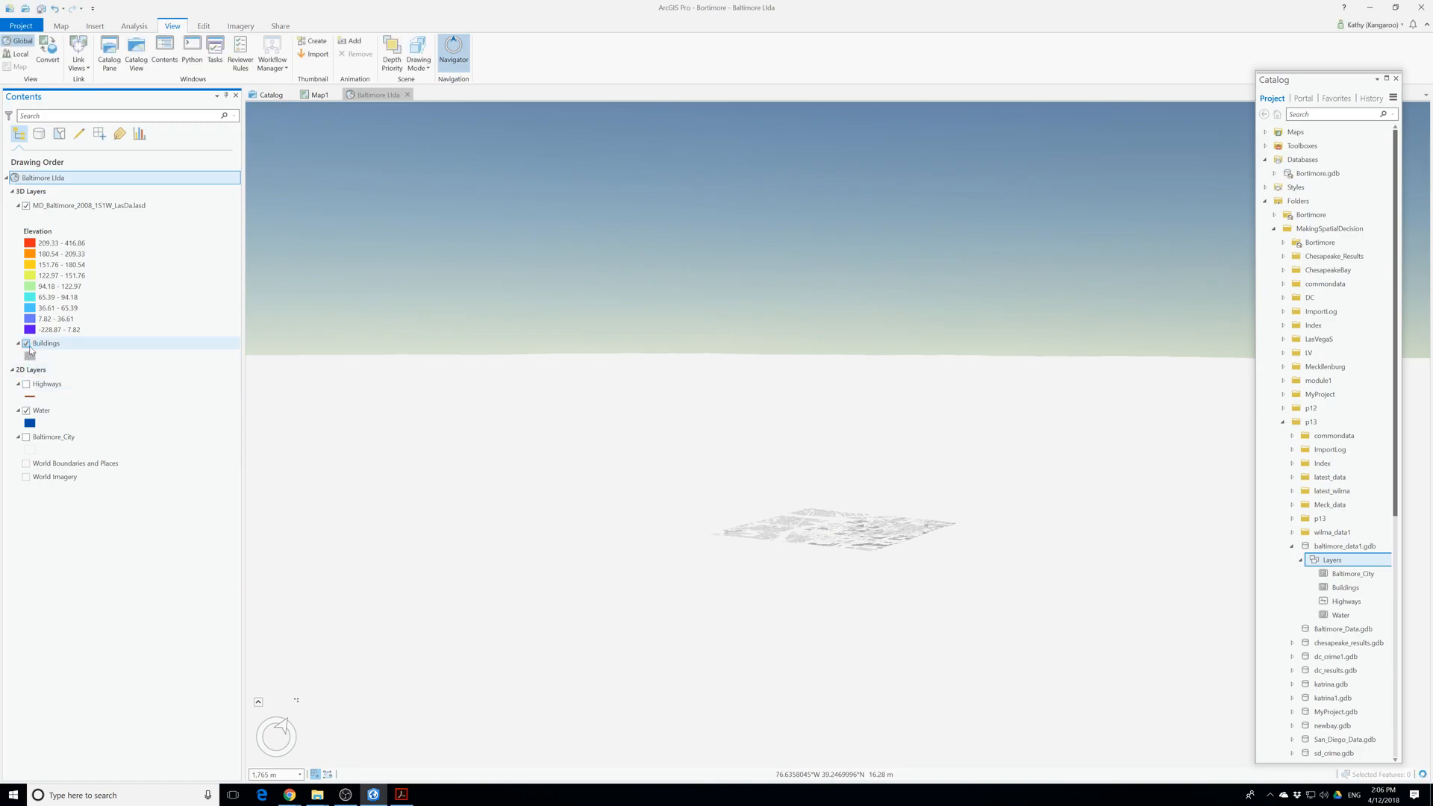
pyautogui.click(26, 344)
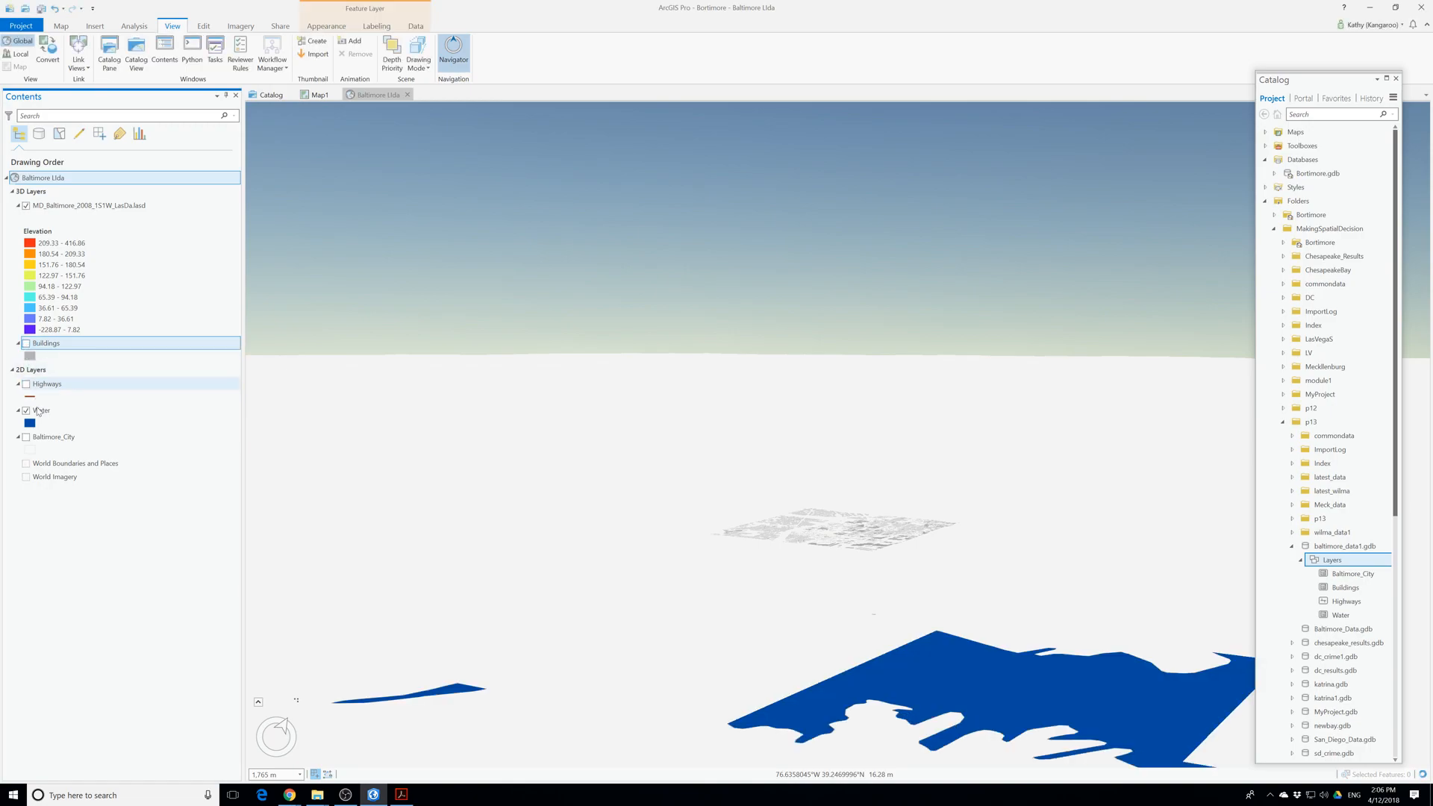
pyautogui.click(26, 410)
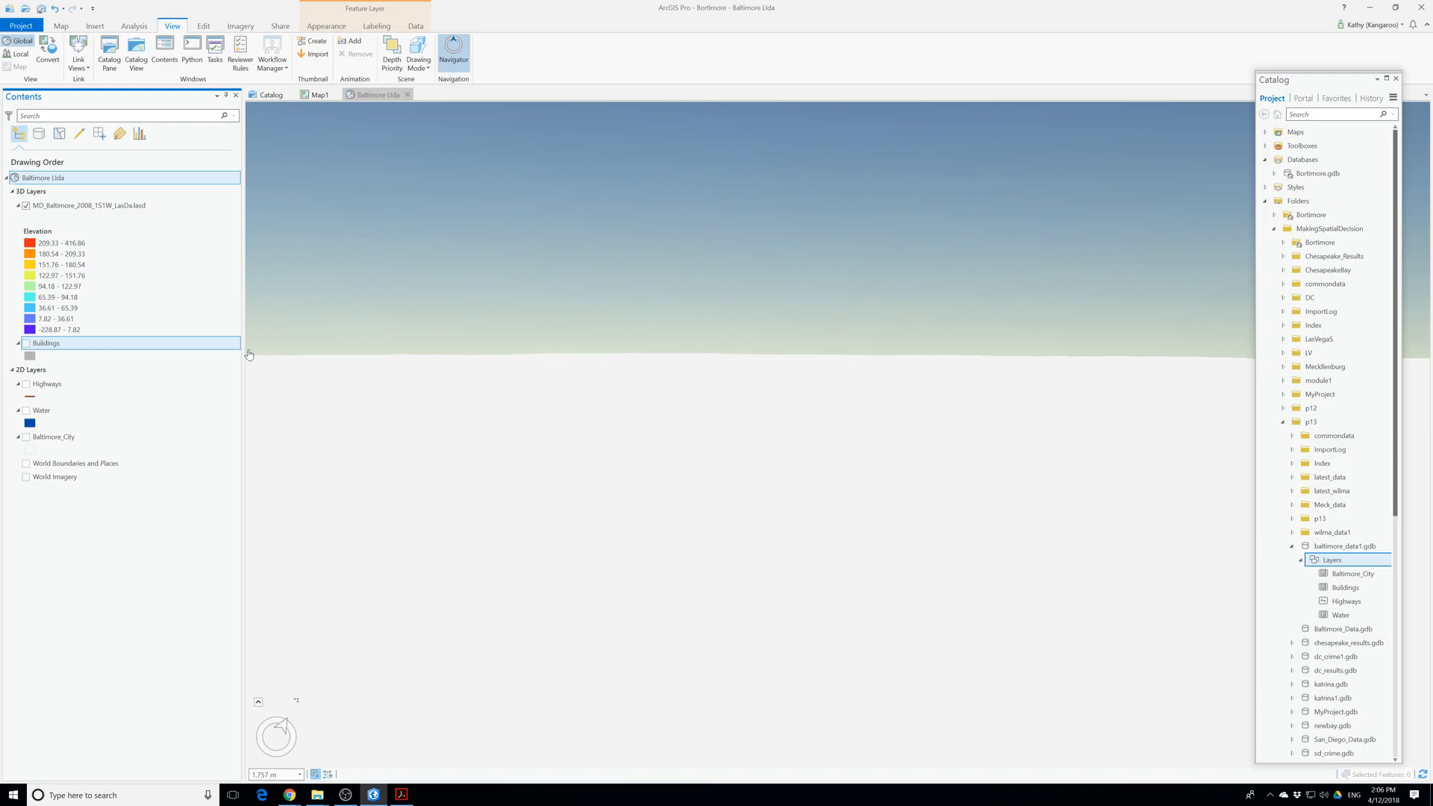
# Zoom the scene to the MD_Baltimore_2008_151W_LasDa.lasd layer and inspect its area from a closer, tilted view.
pyautogui.rightClick(55, 205)
pyautogui.click(109, 242)
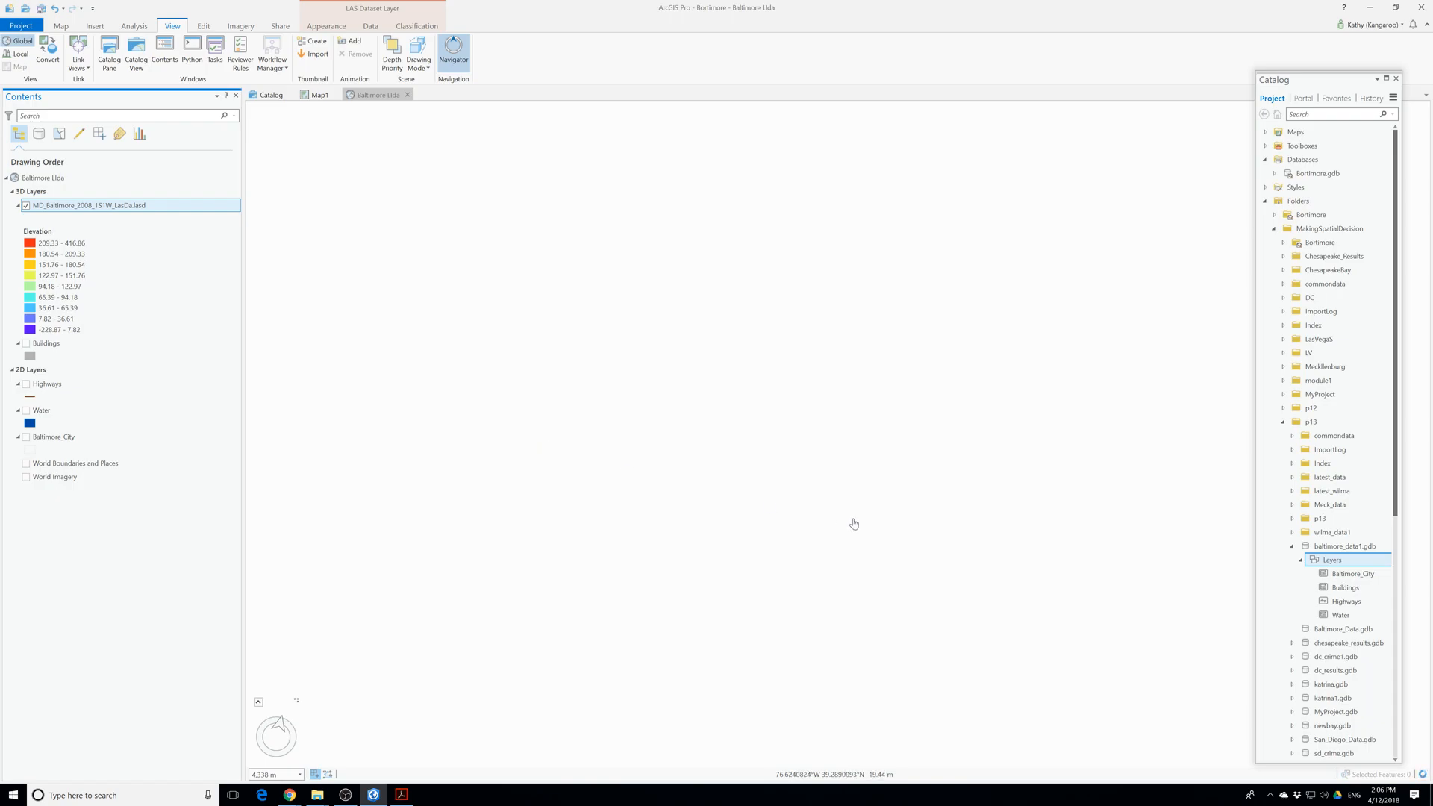
pyautogui.click(936, 591)
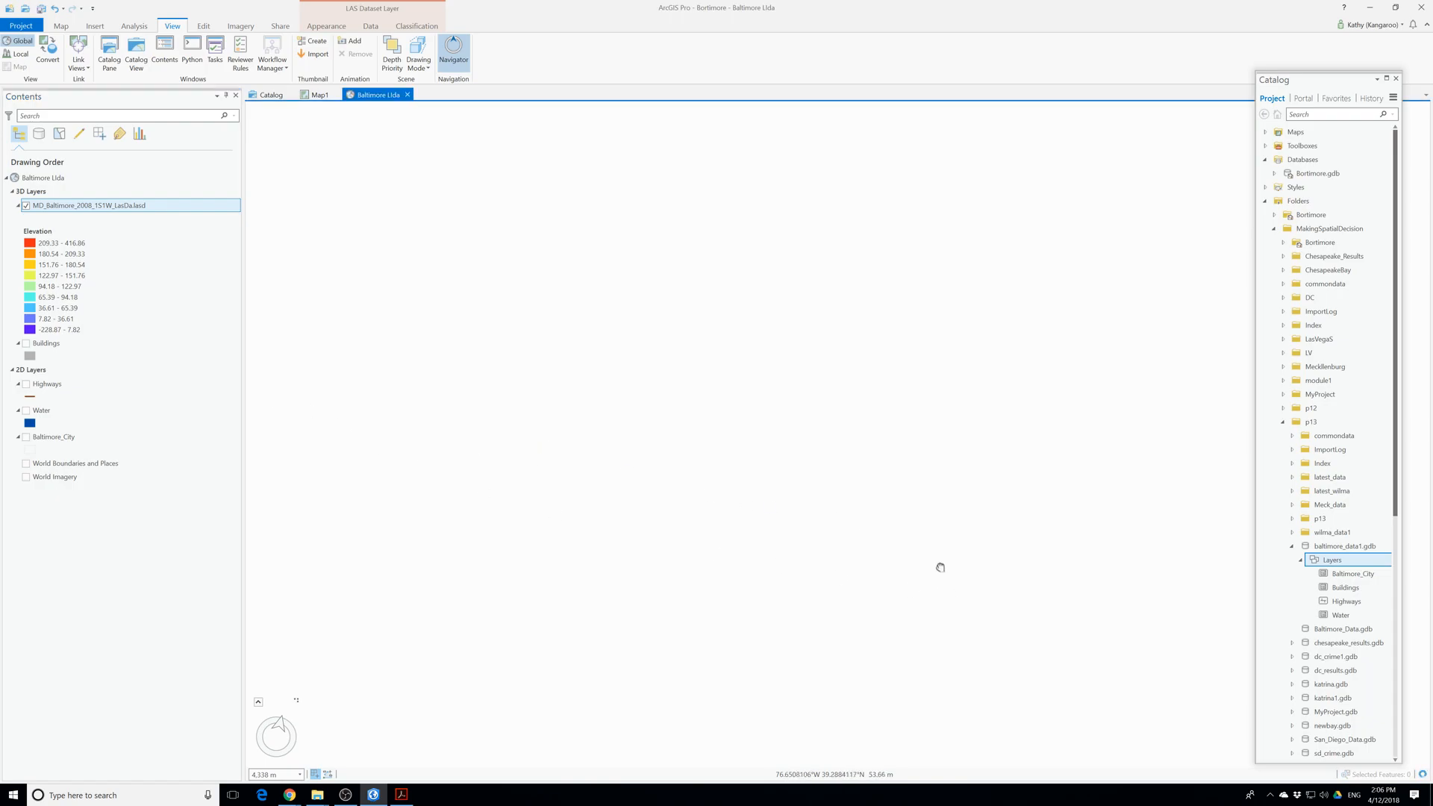
pyautogui.scroll(5, 751, 600)
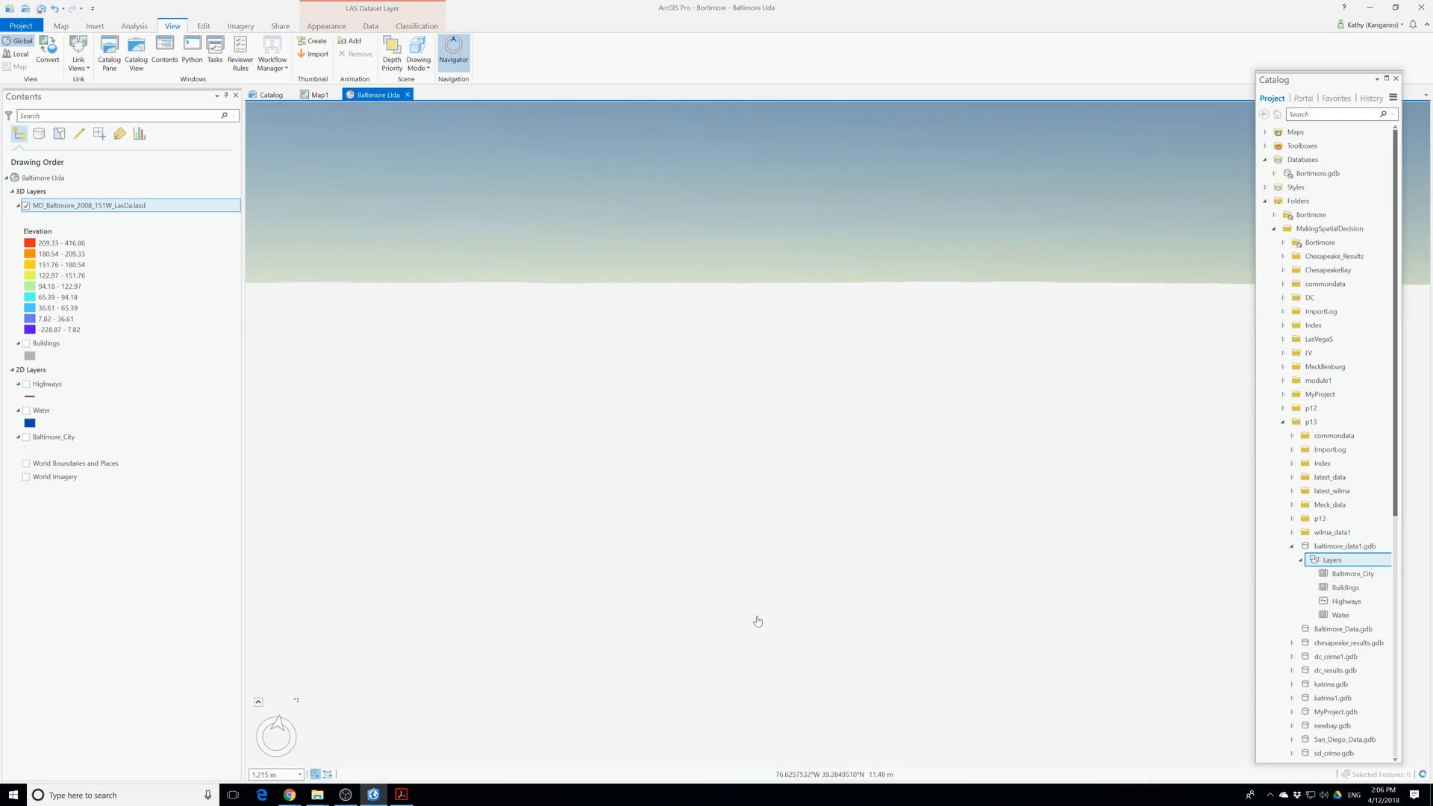
# Save the project and review the scene's coordinate system in the map properties, accepting without changes.
pyautogui.click(41, 8)
pyautogui.click(18, 180)
pyautogui.doubleClick(12, 180)
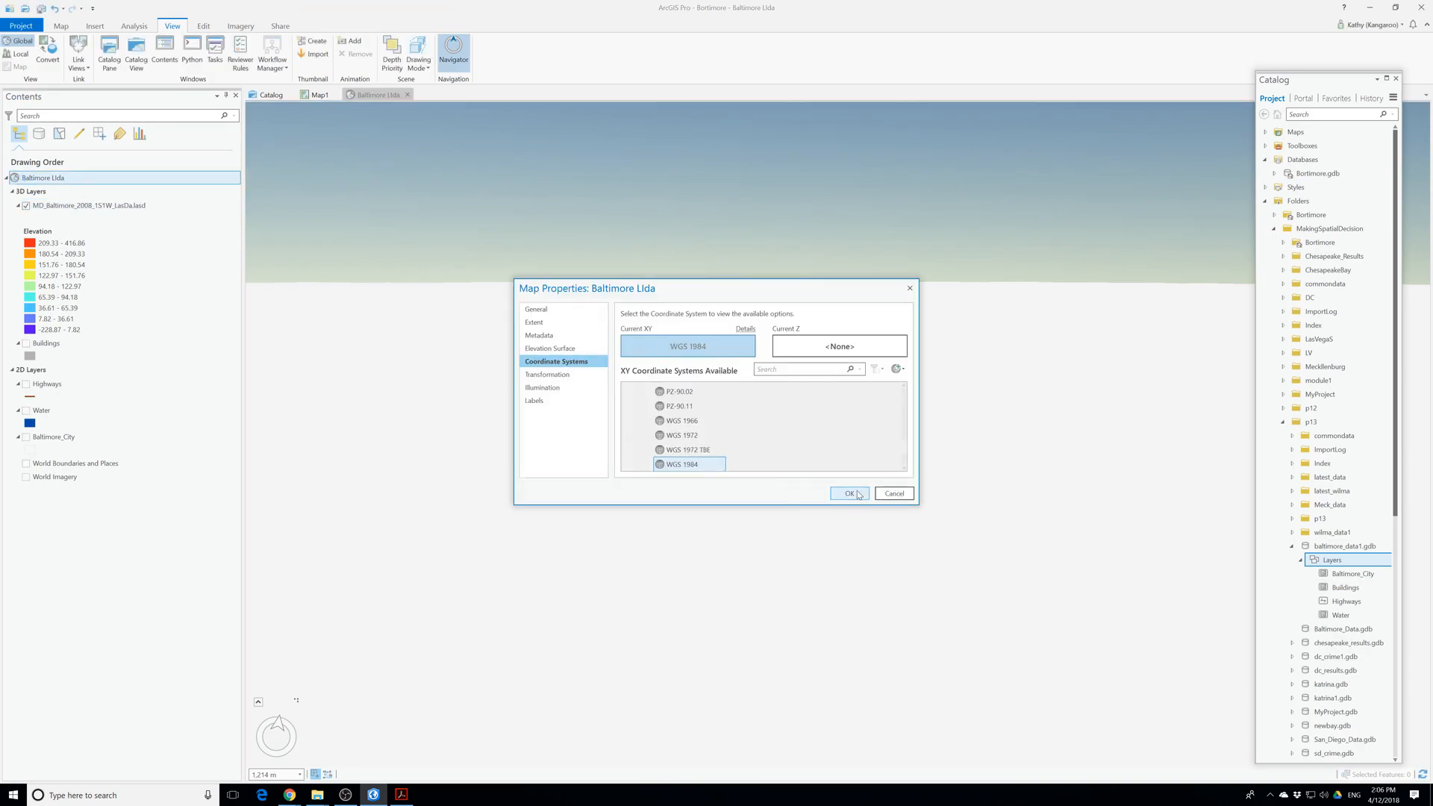
pyautogui.click(858, 494)
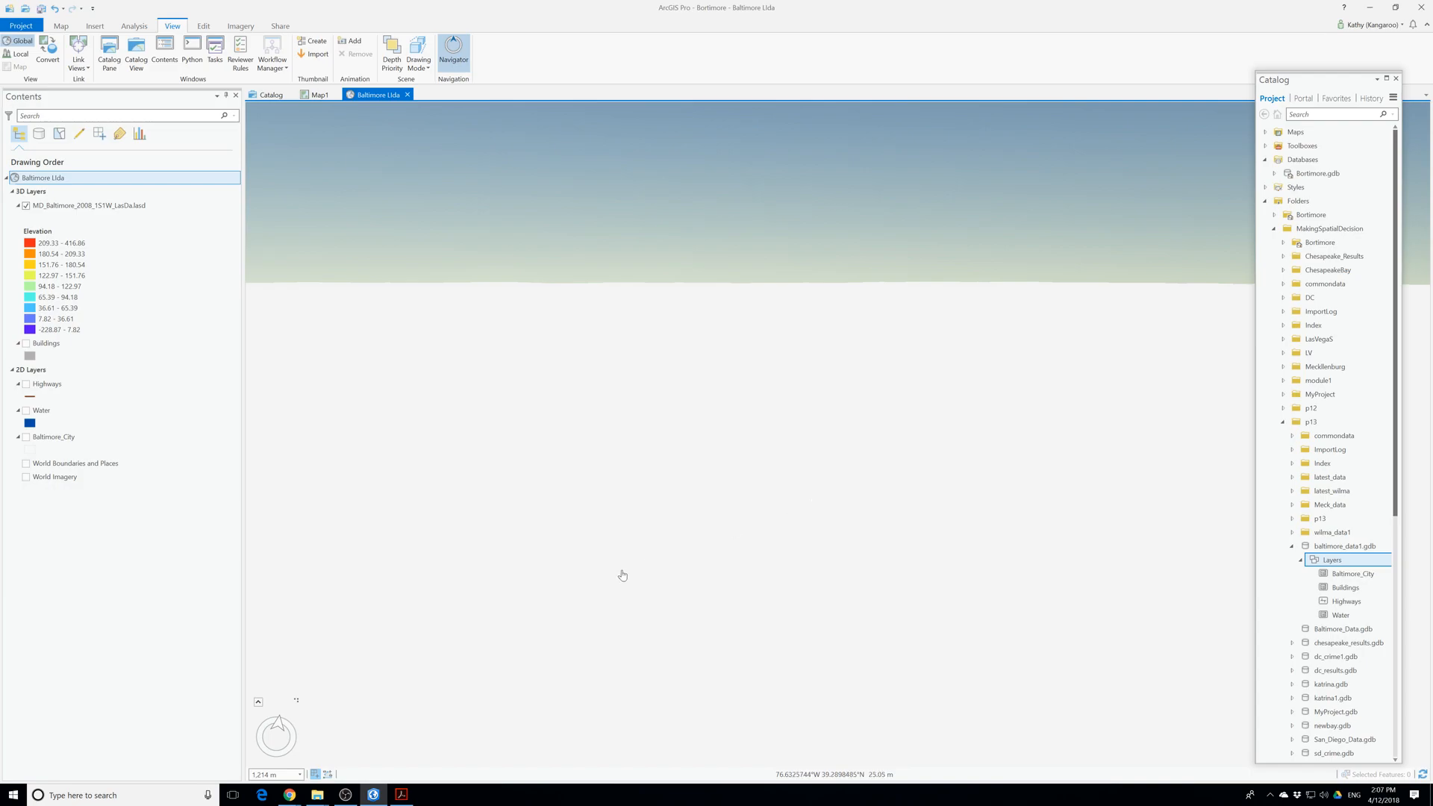
# Return to Map1 and find and open the LAS Point Statistics By Area geoprocessing tool.
pyautogui.click(318, 96)
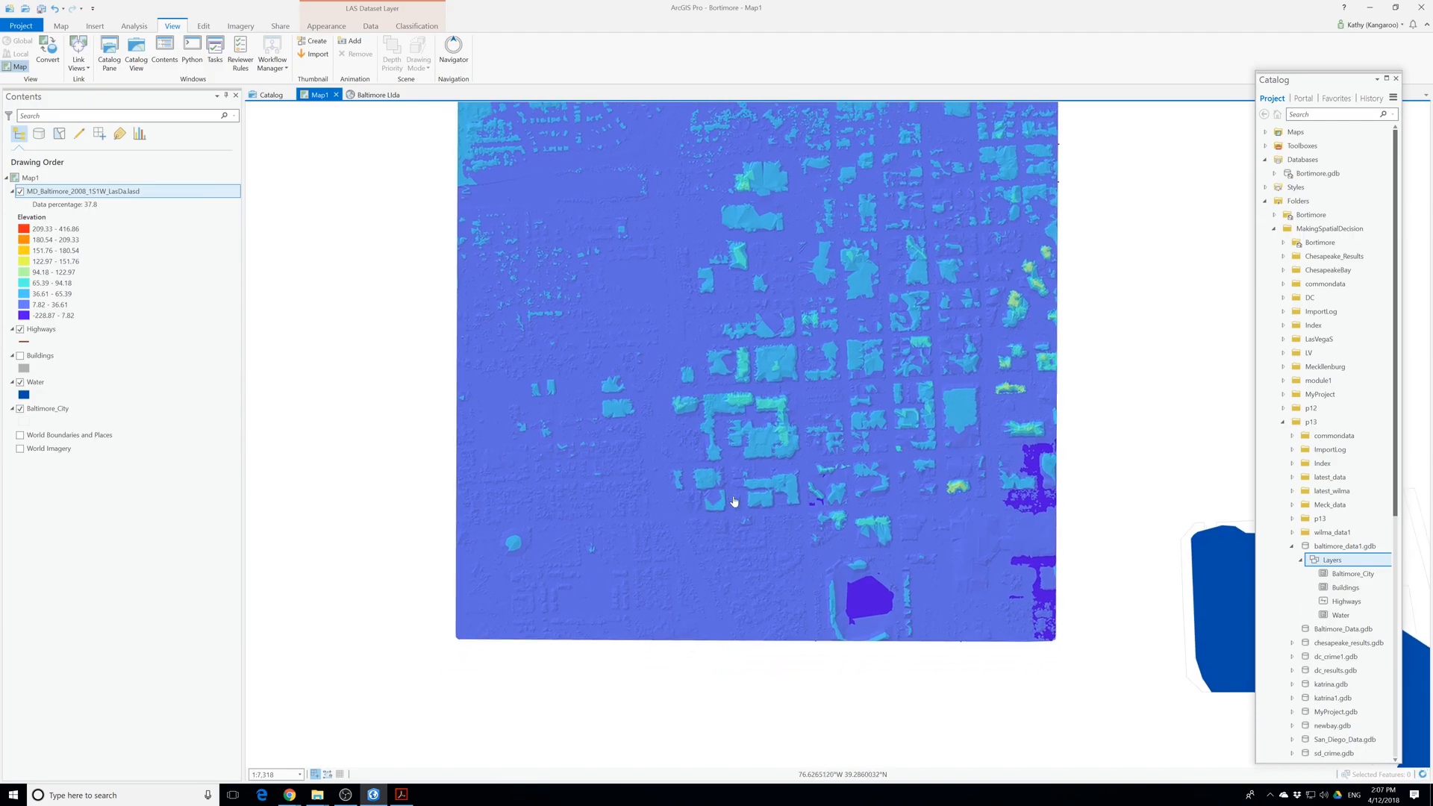
pyautogui.moveTo(771, 357); pyautogui.dragTo(779, 405)
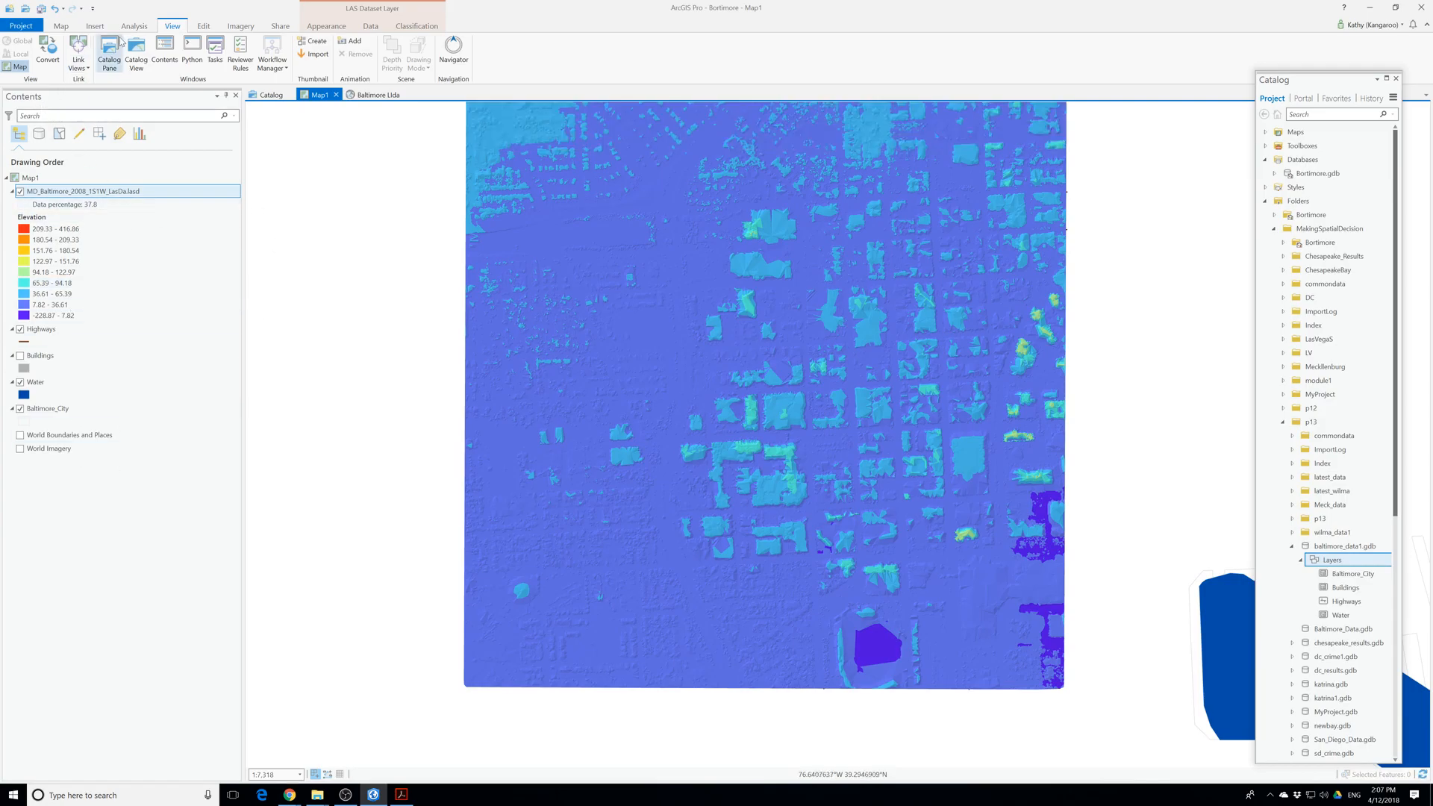
pyautogui.click(139, 27)
pyautogui.click(147, 51)
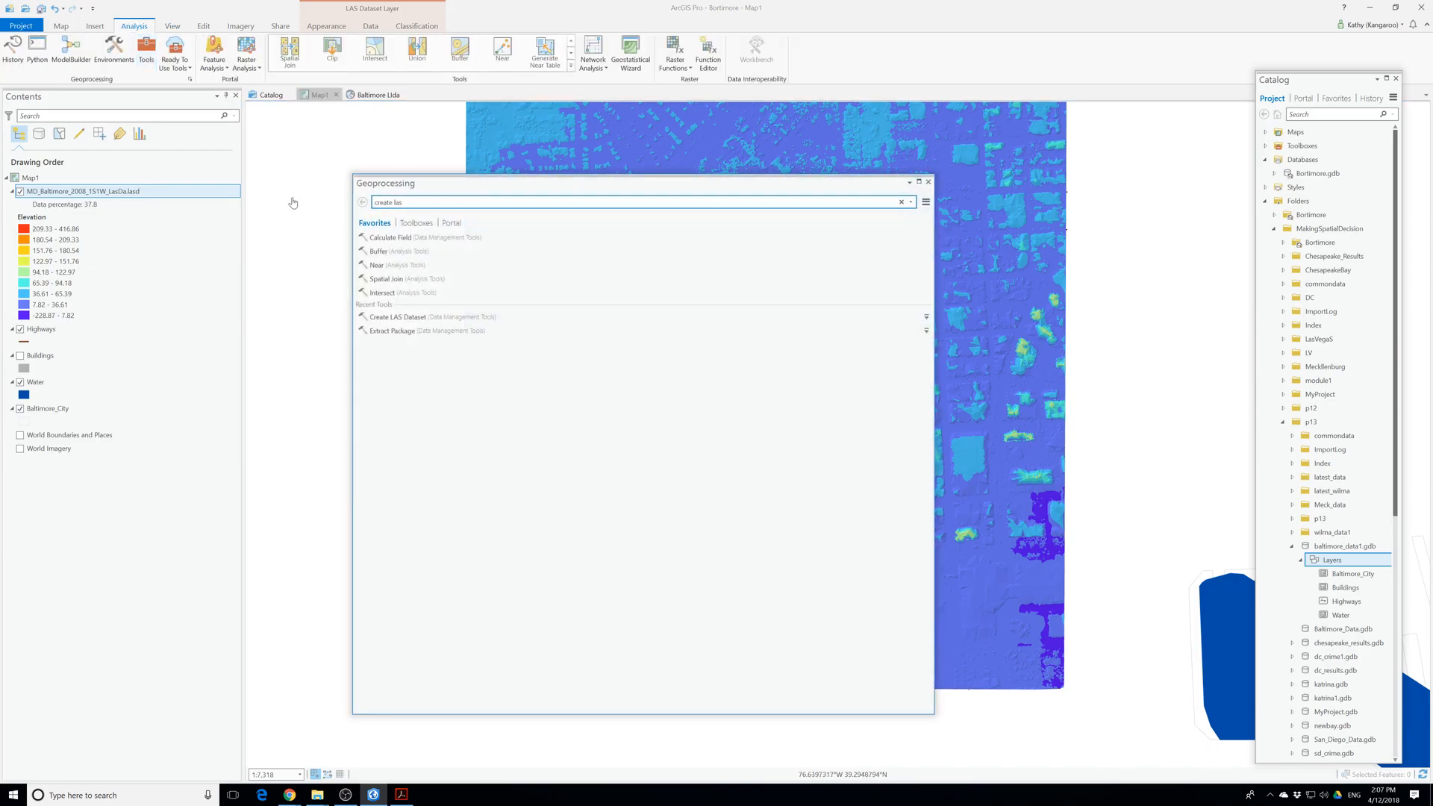
pyautogui.moveTo(405, 203); pyautogui.dragTo(324, 209)
pyautogui.write('las')
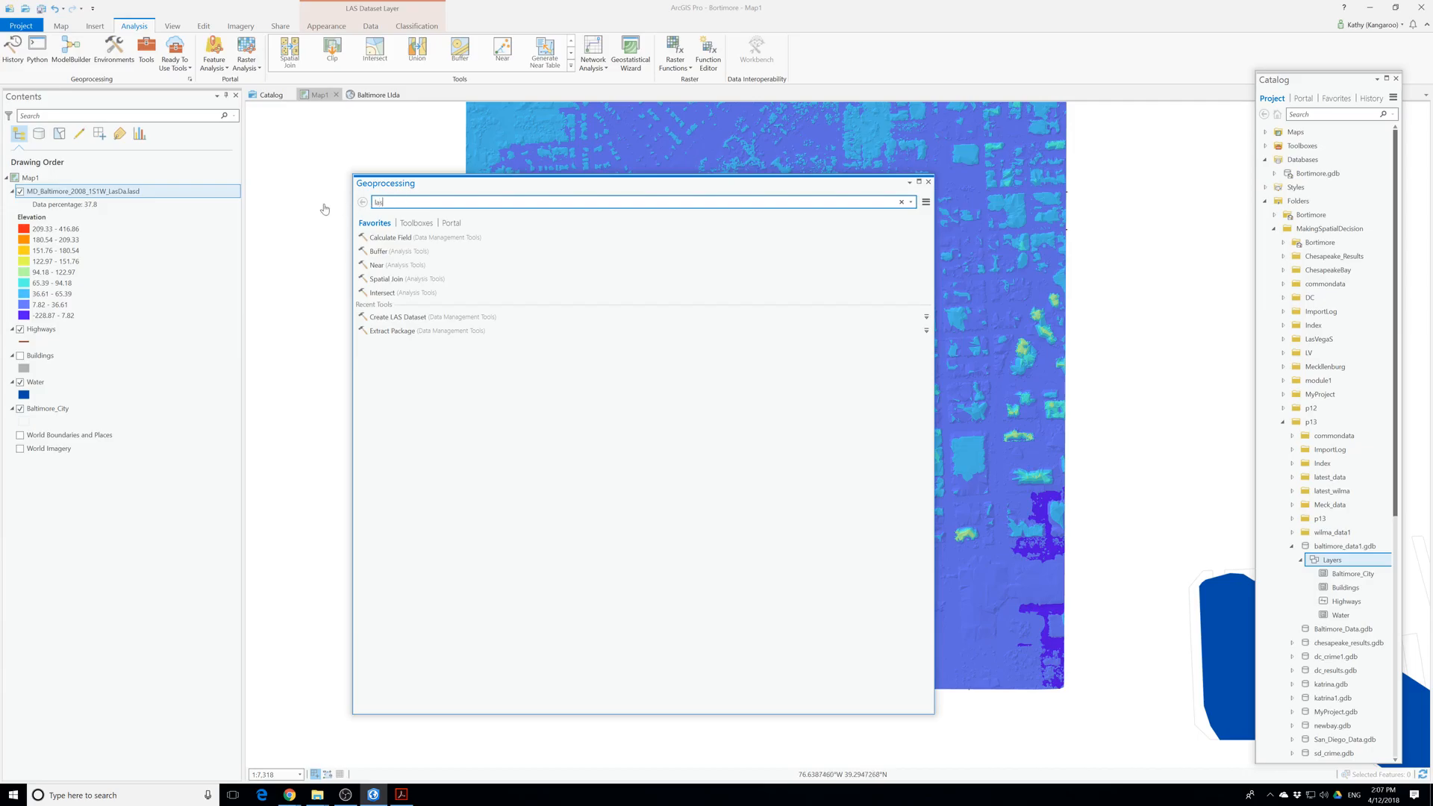
pyautogui.write(' point statistics by area')
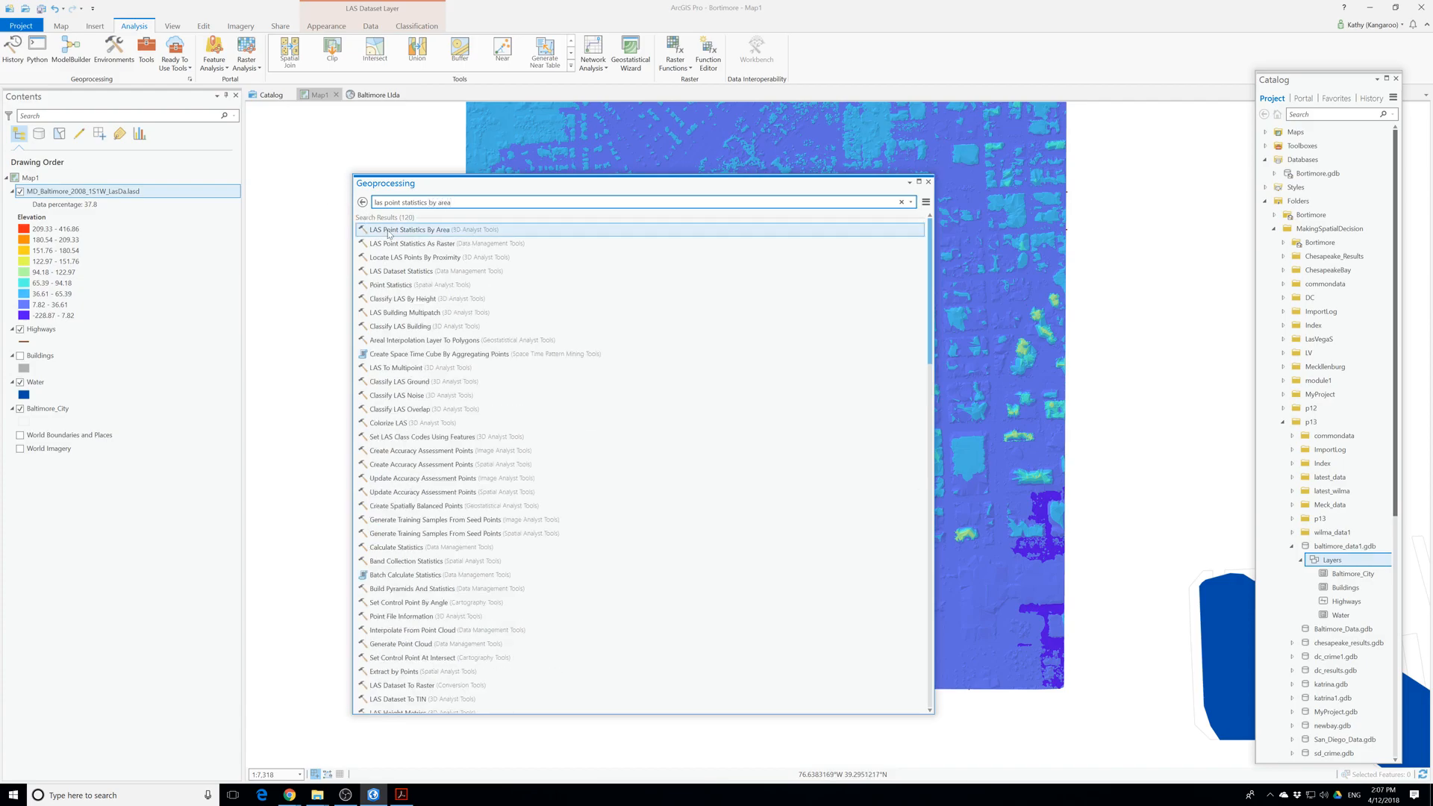
pyautogui.click(388, 231)
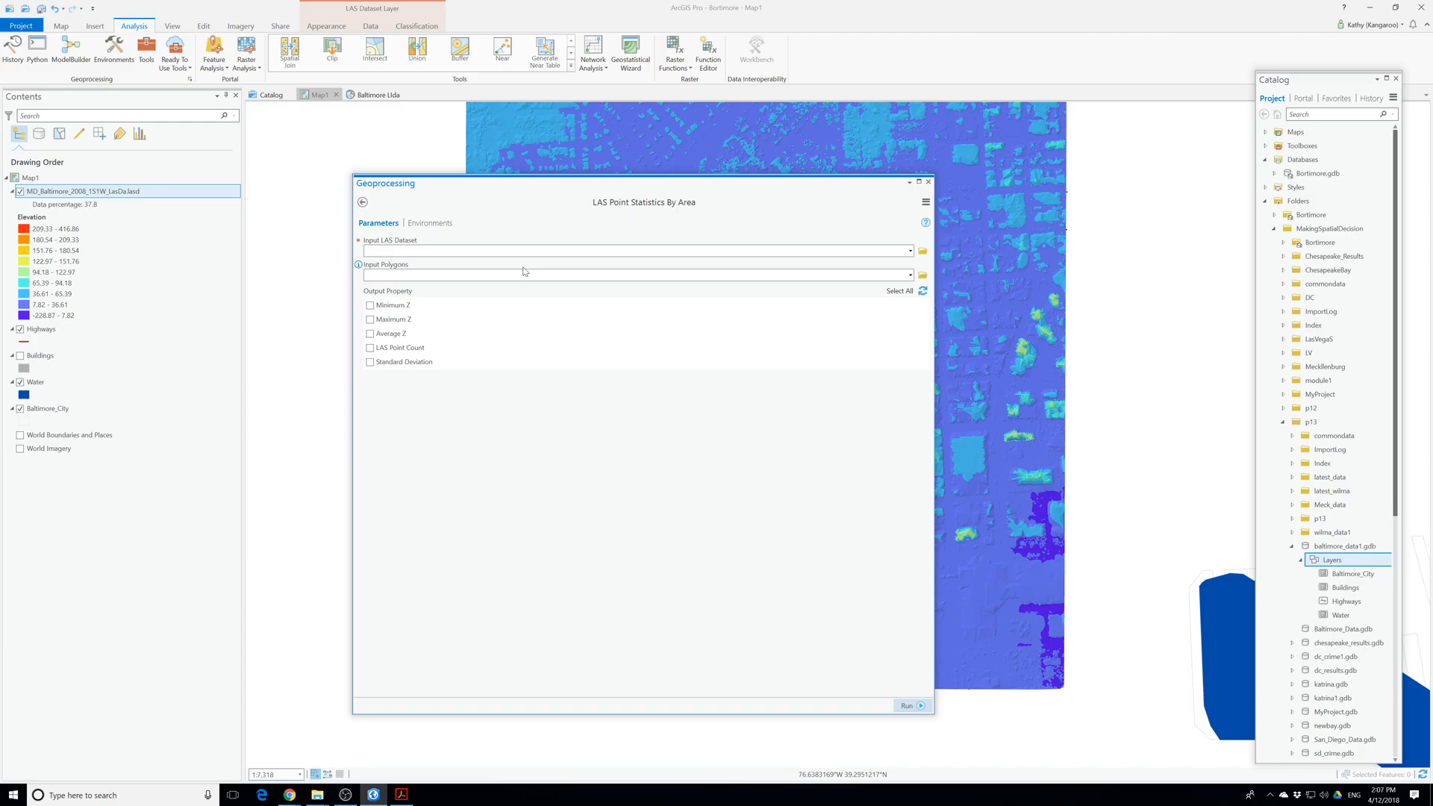
# Run LAS Point Statistics By Area on MD_Baltimore_2008_151W_LasDa.lasd with Buildings as input polygons and Maximum Z as output, and close the tool.
pyautogui.click(909, 252)
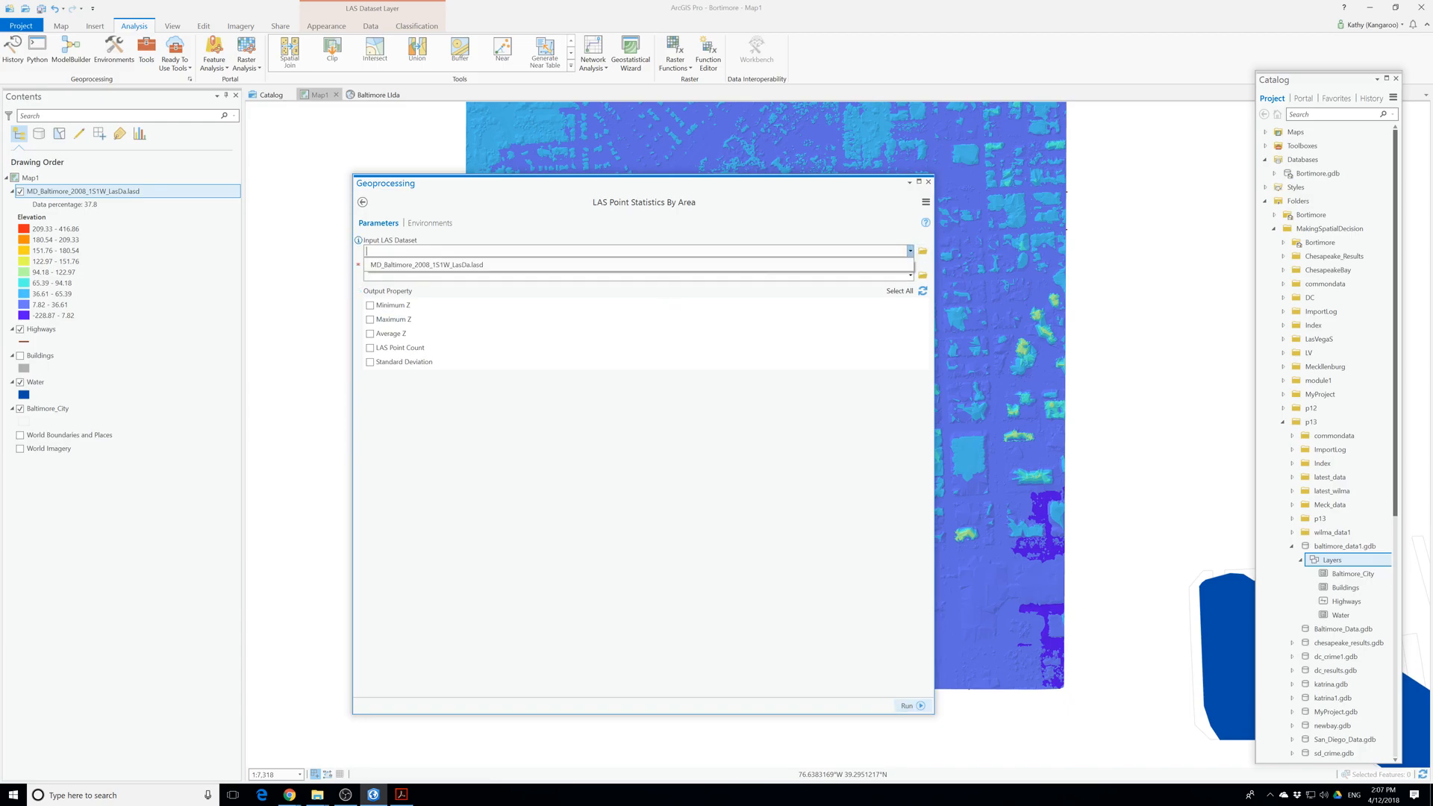
pyautogui.click(426, 265)
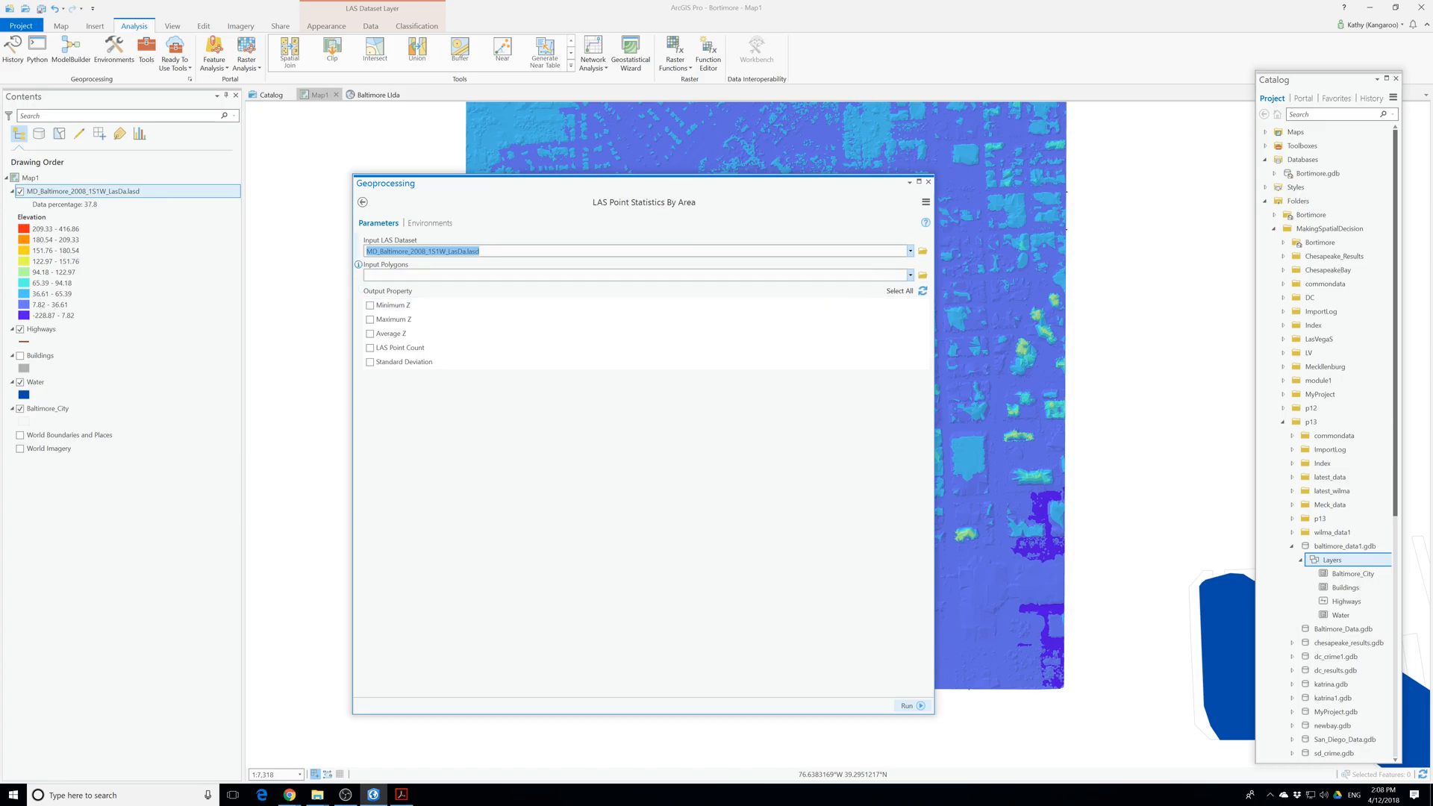
pyautogui.click(909, 275)
pyautogui.click(466, 299)
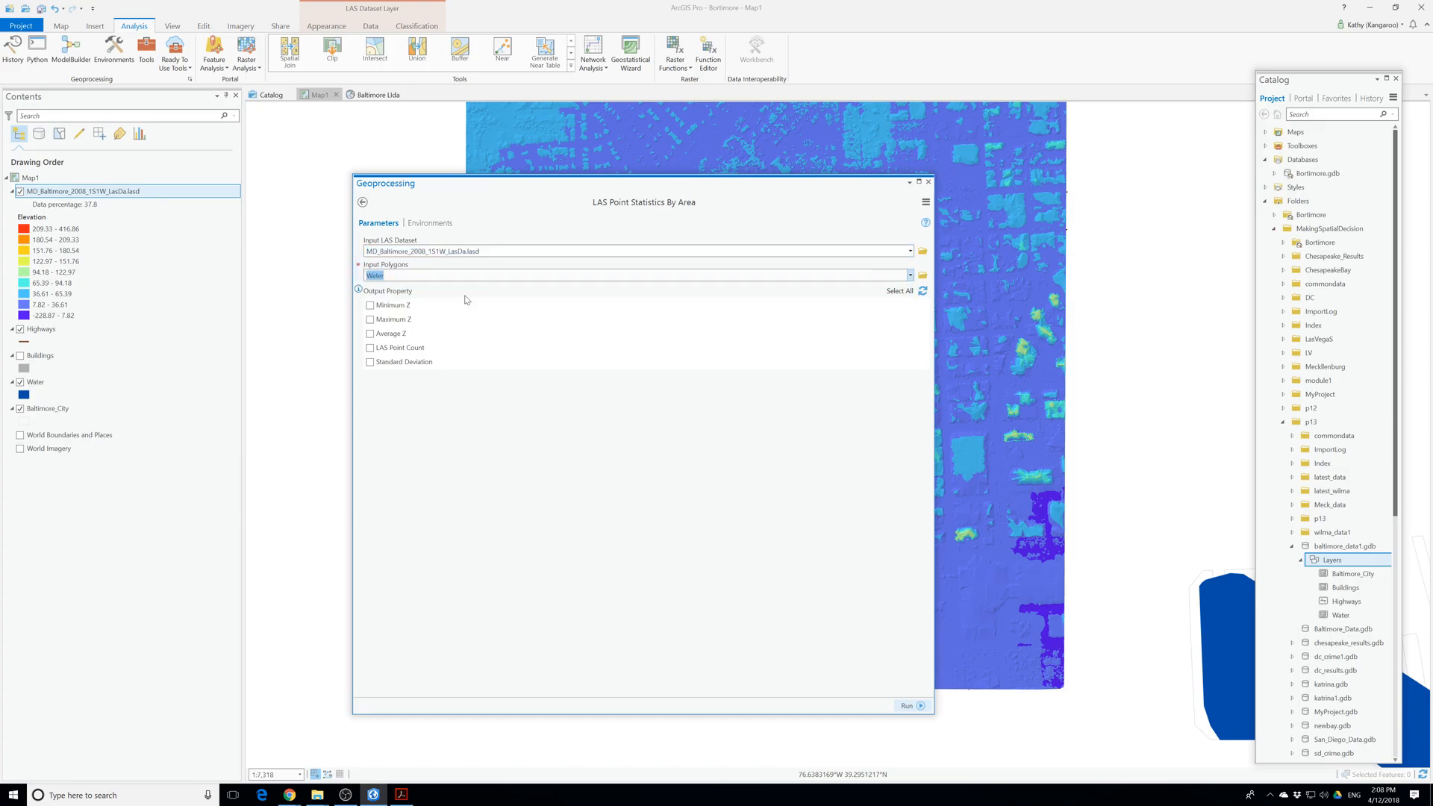
pyautogui.click(910, 276)
pyautogui.click(403, 290)
pyautogui.click(395, 320)
pyautogui.press('space')
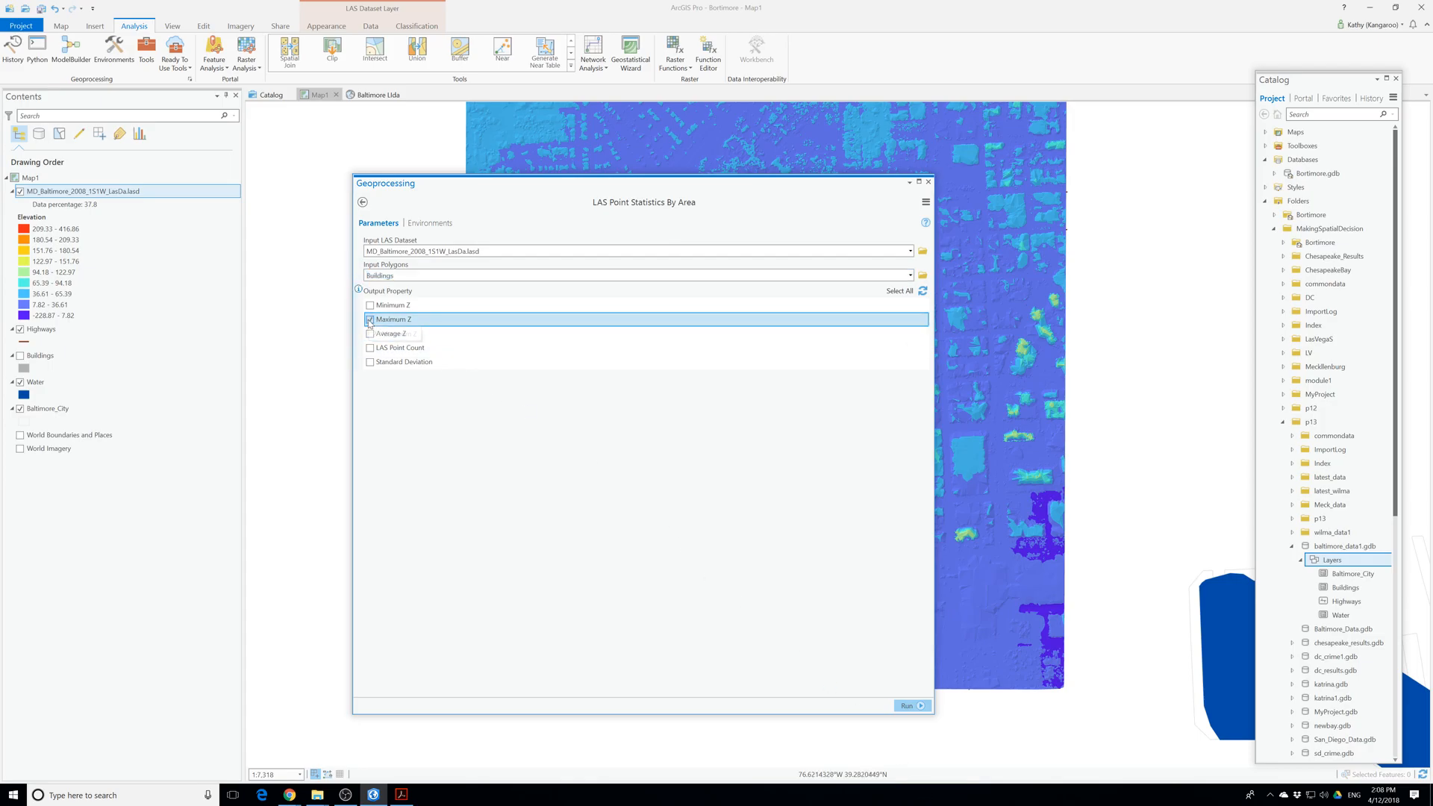
pyautogui.click(908, 706)
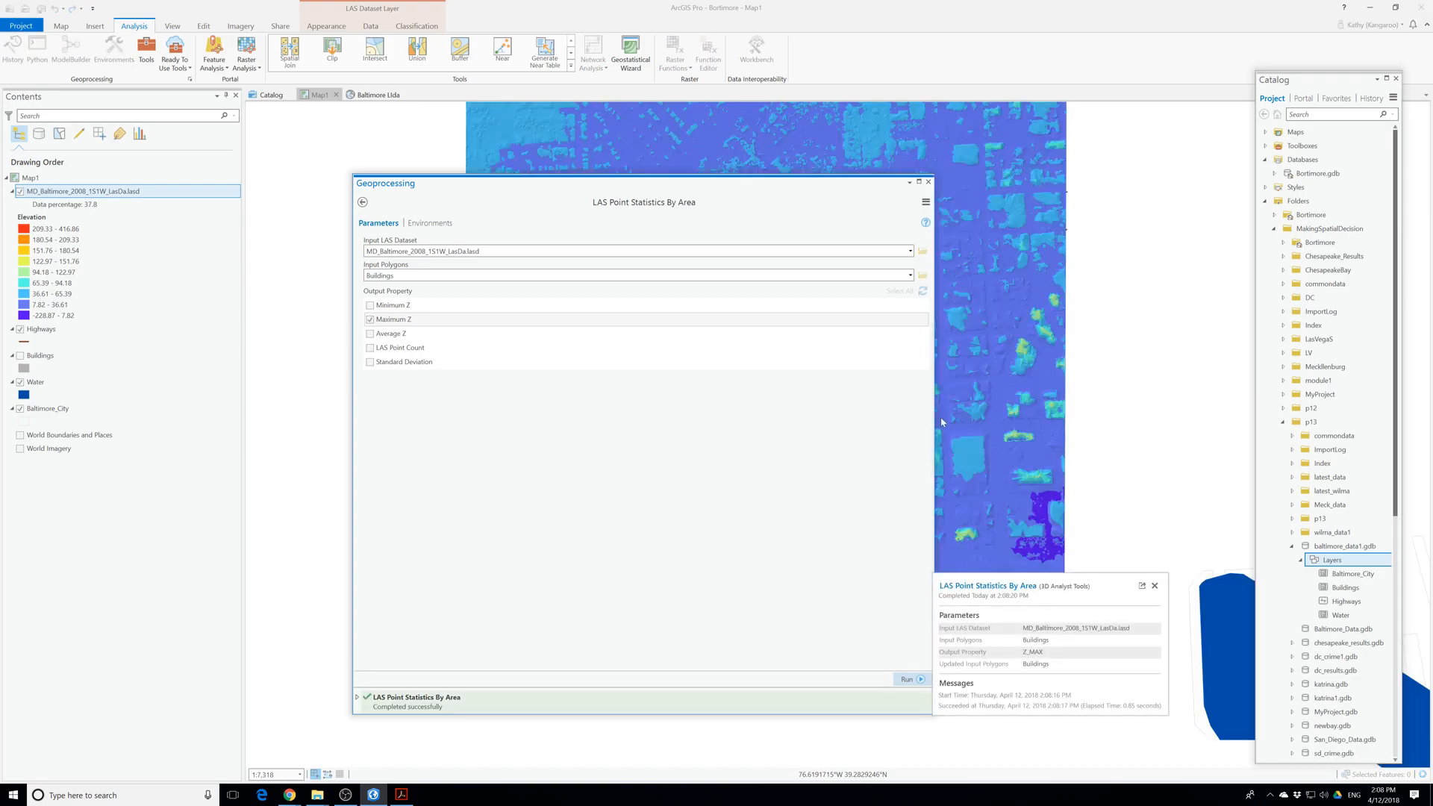
pyautogui.click(927, 181)
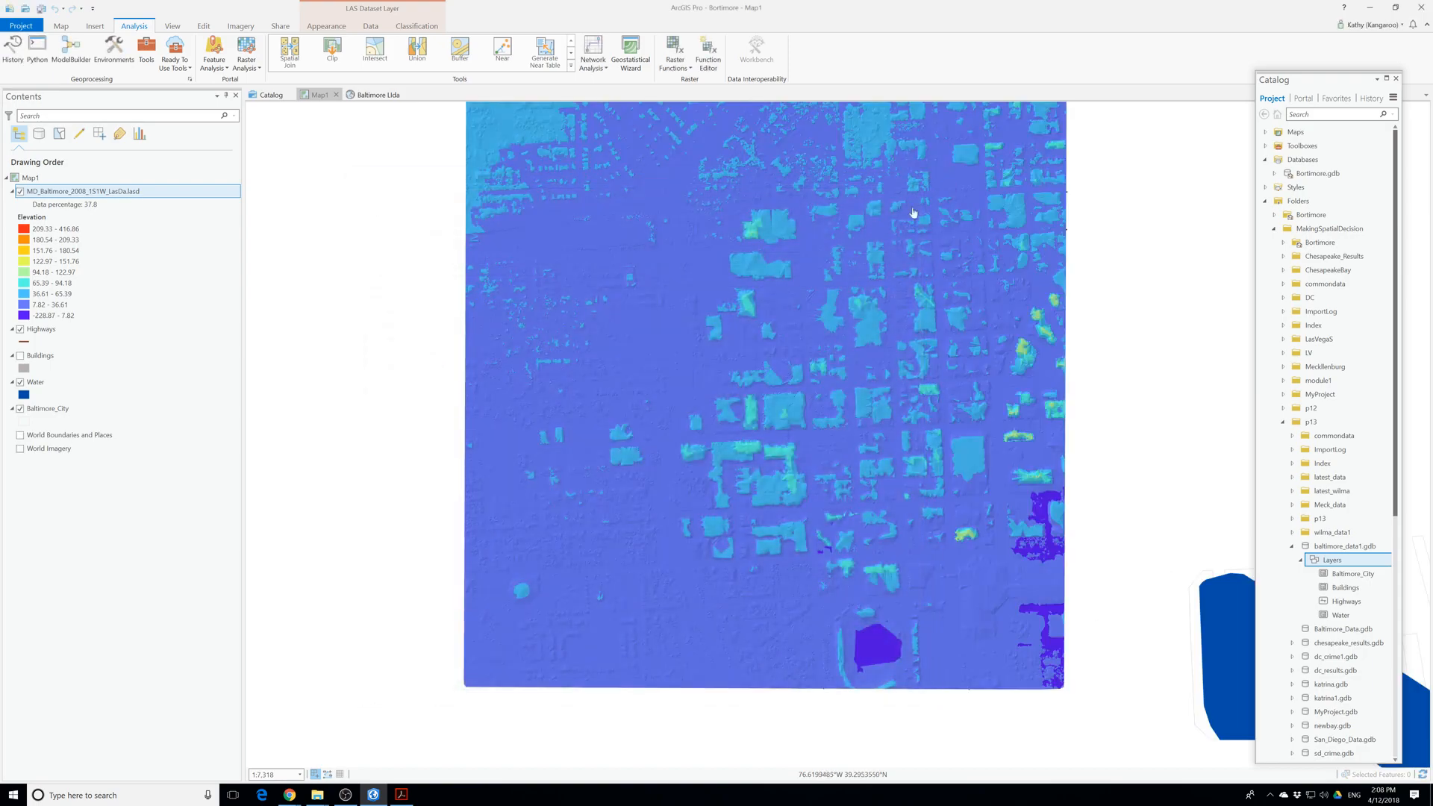
# Turn on the Buildings layer in Map1 and open its attribute table to inspect the Z field.
pyautogui.click(20, 356)
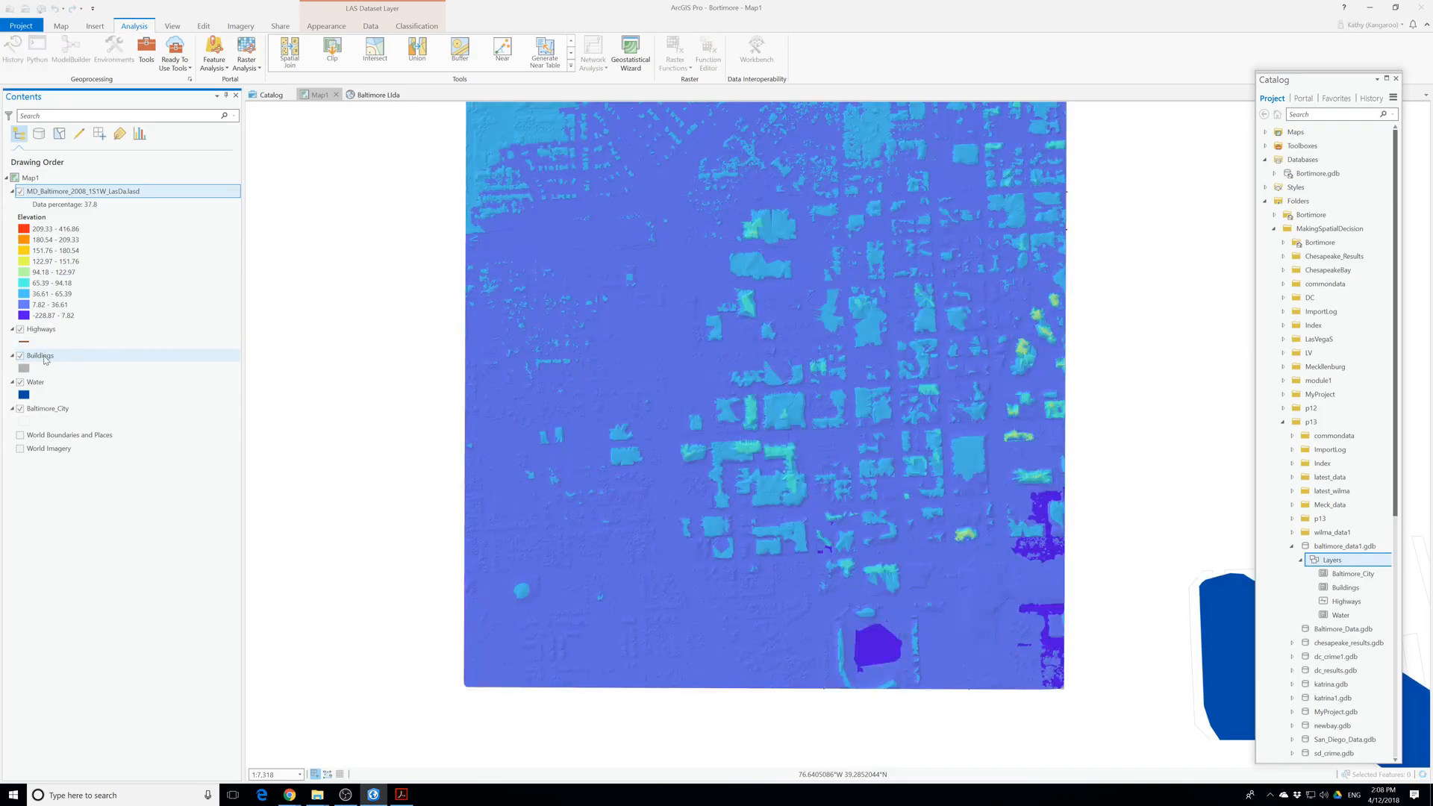
pyautogui.rightClick(45, 358)
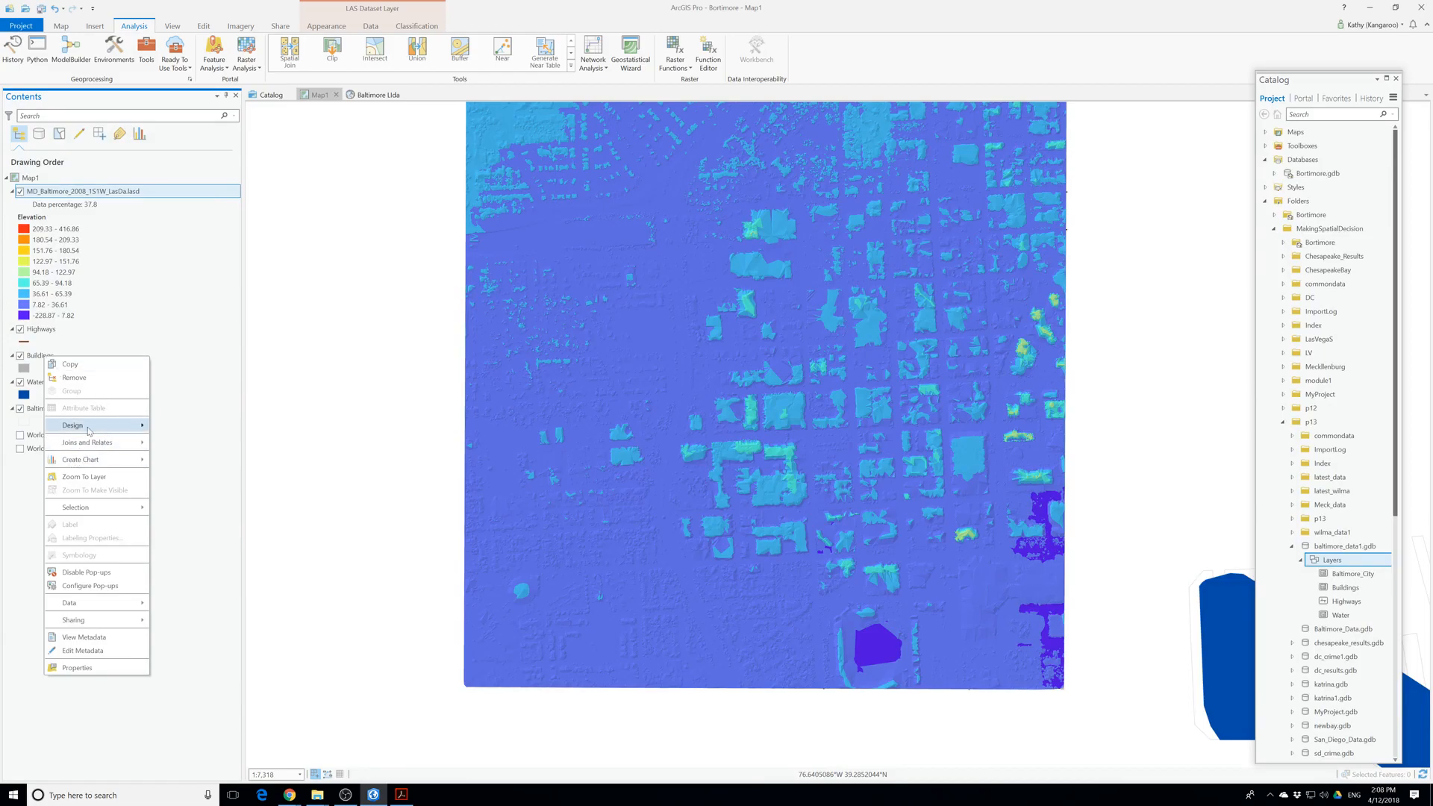
pyautogui.click(34, 357)
pyautogui.rightClick(42, 356)
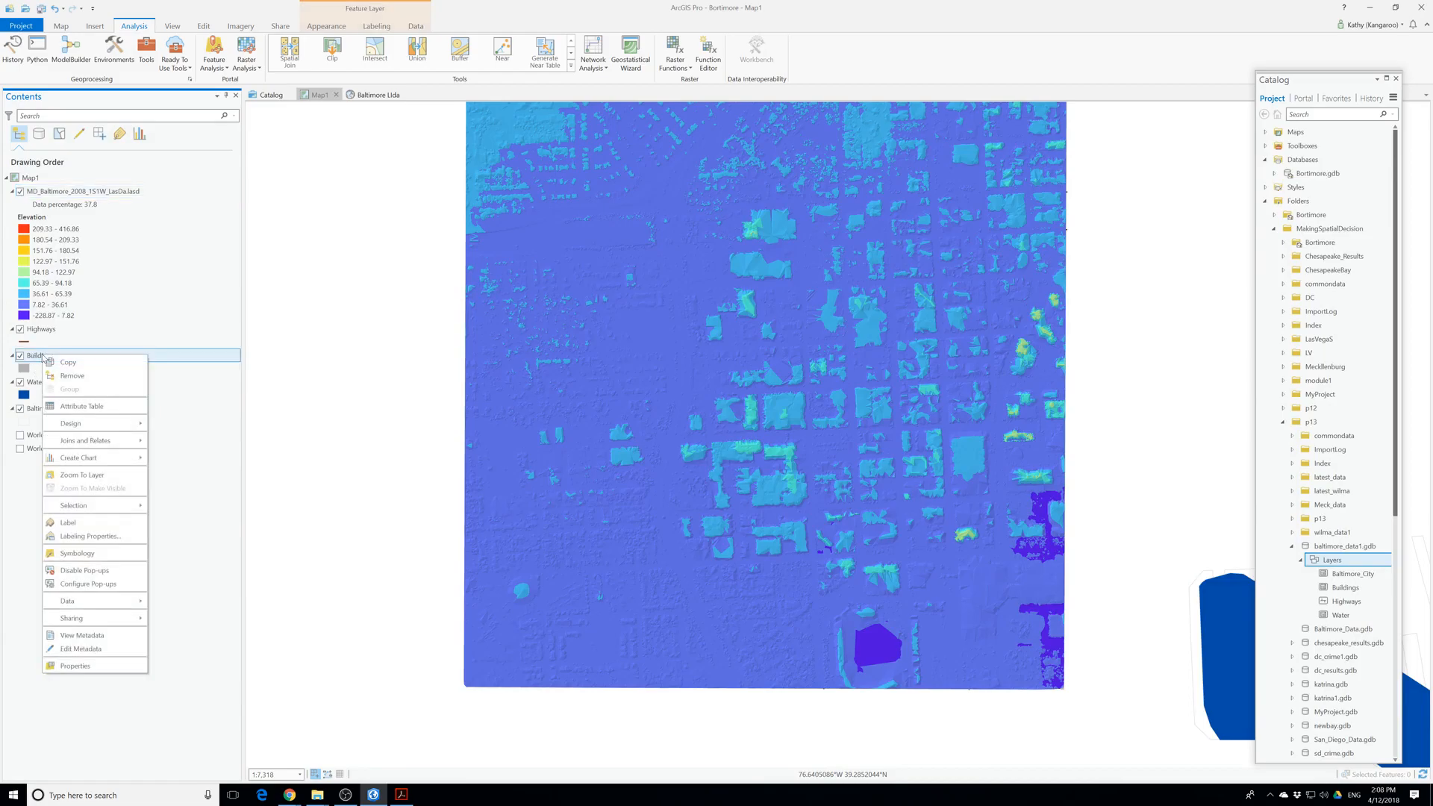
pyautogui.click(67, 407)
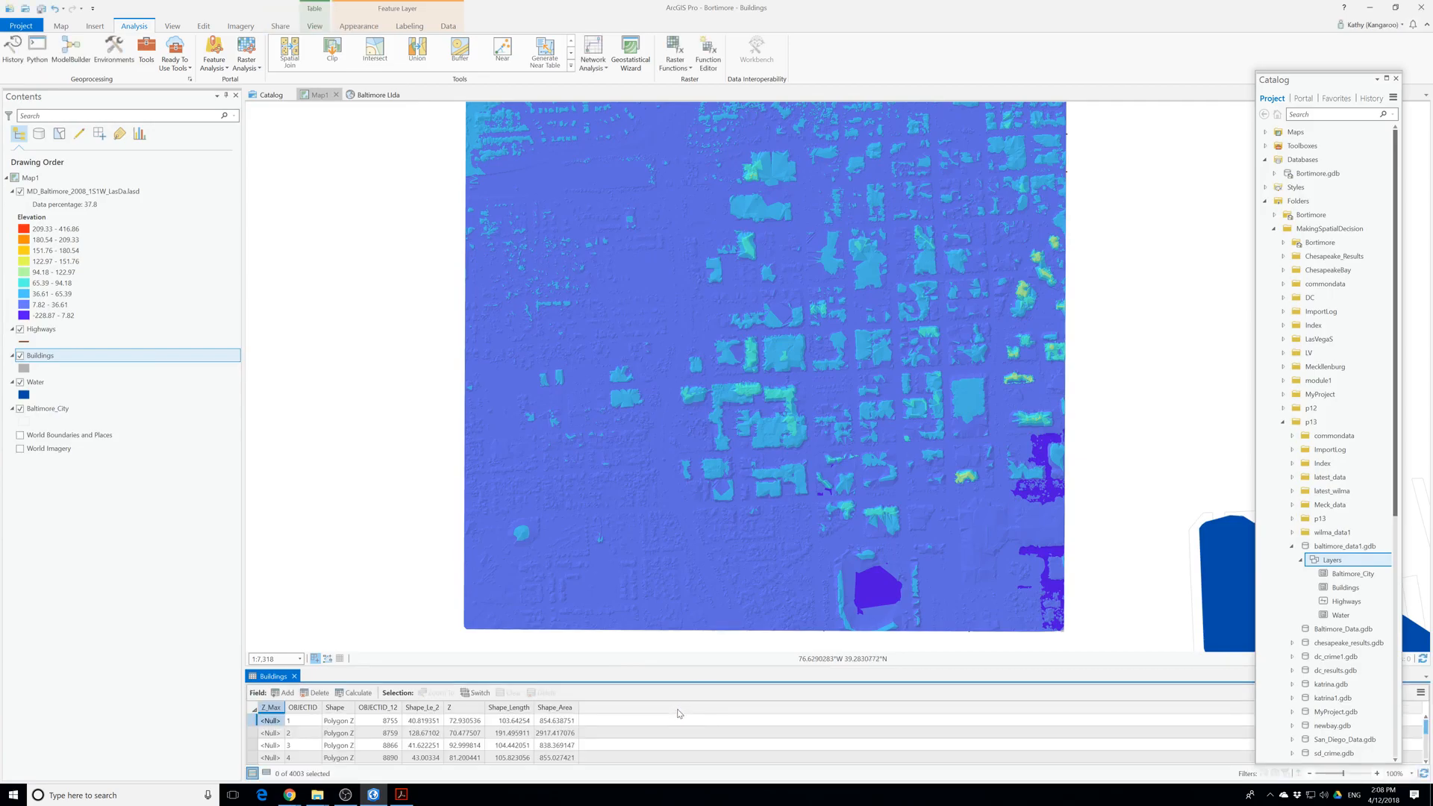
pyautogui.click(463, 708)
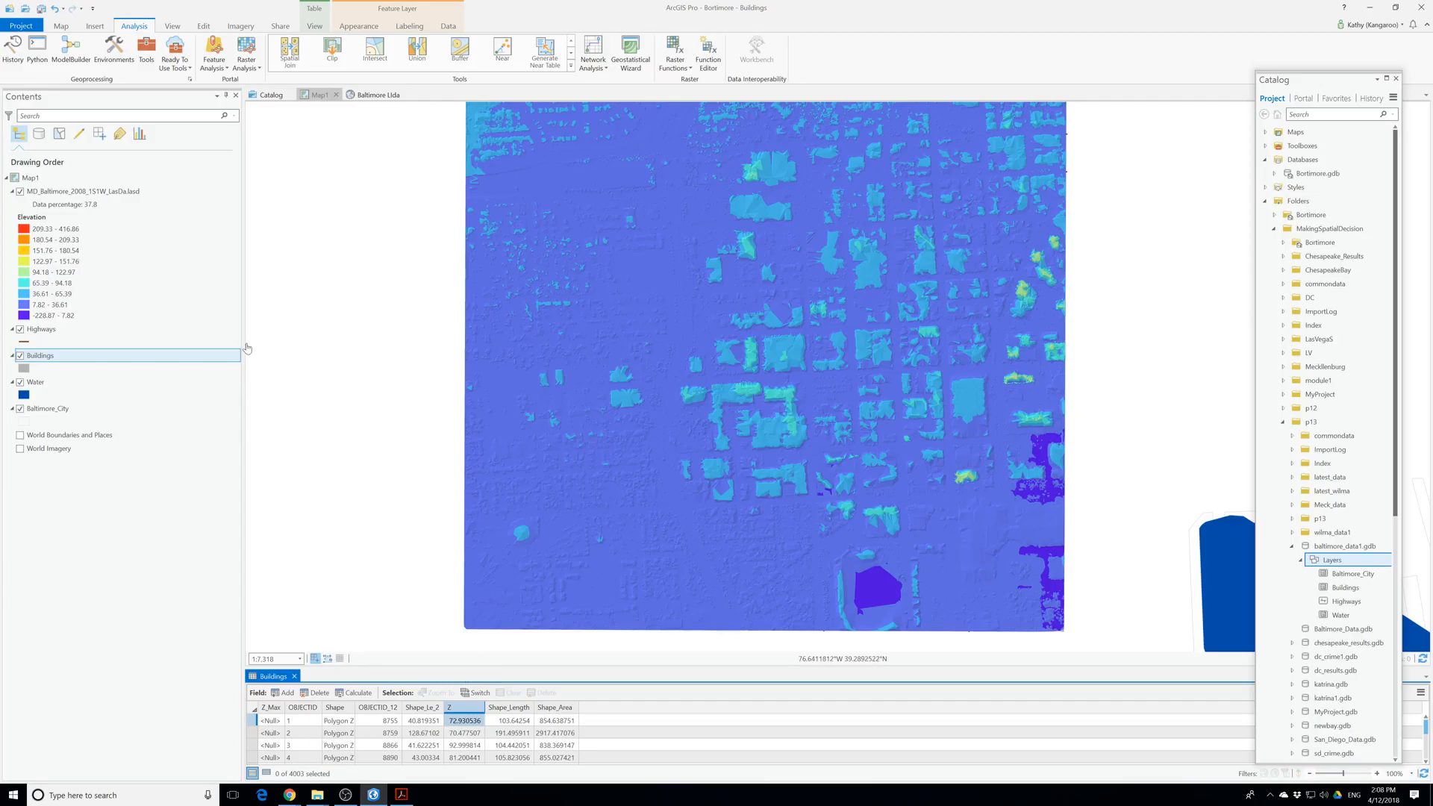
# Return to the Baltimore LIda scene, turn on its Buildings layer, and toggle the LAS layer off and back on.
pyautogui.click(378, 94)
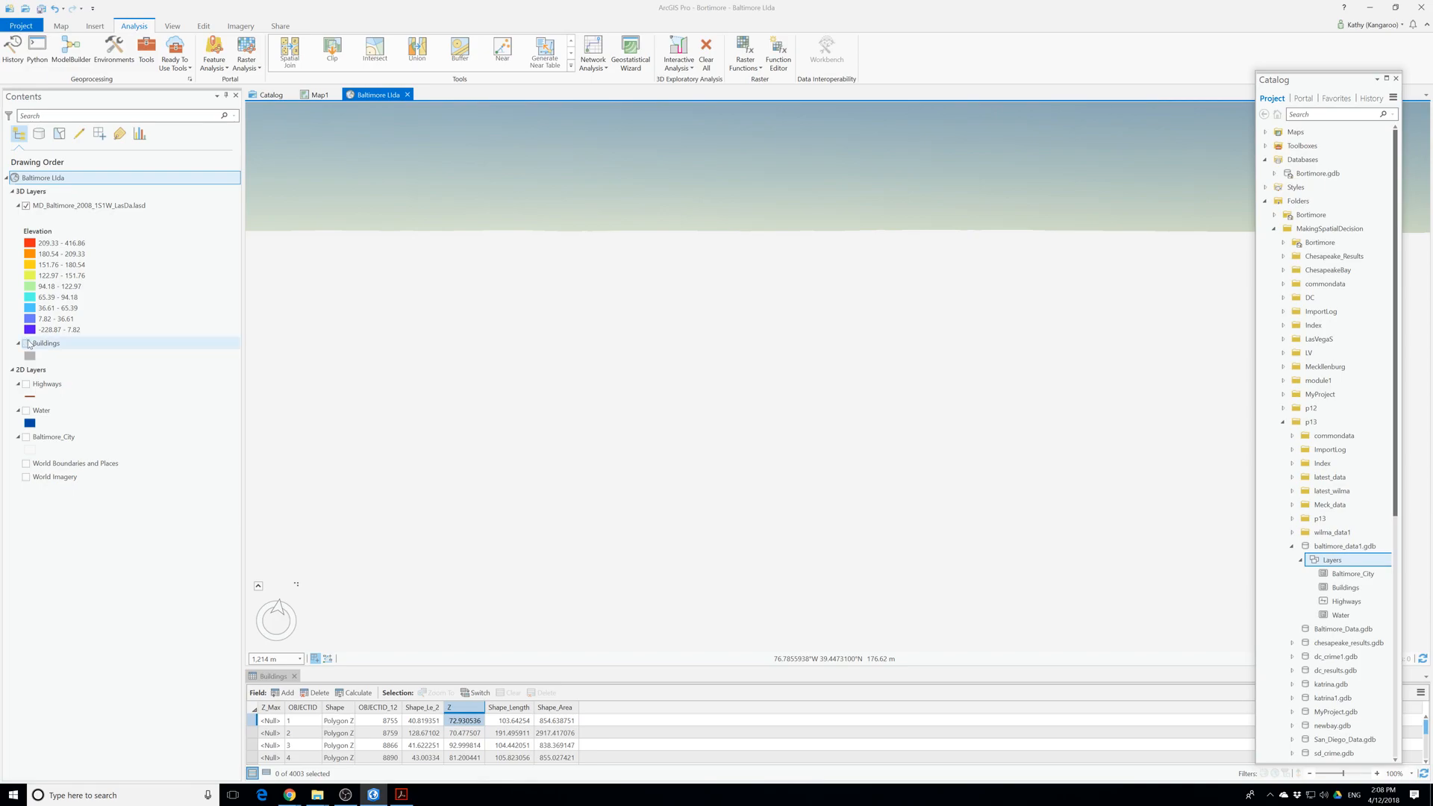
pyautogui.click(27, 343)
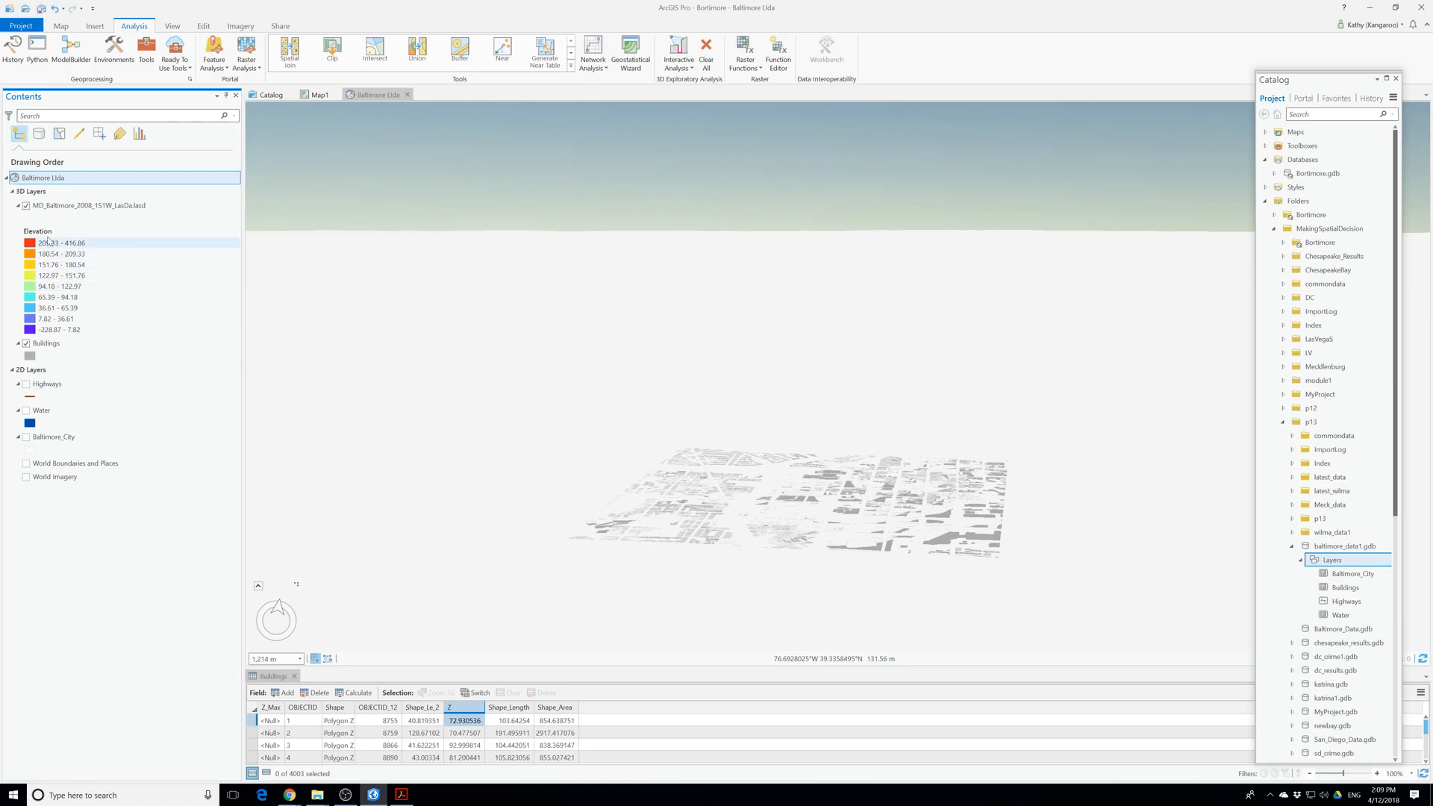
pyautogui.click(27, 206)
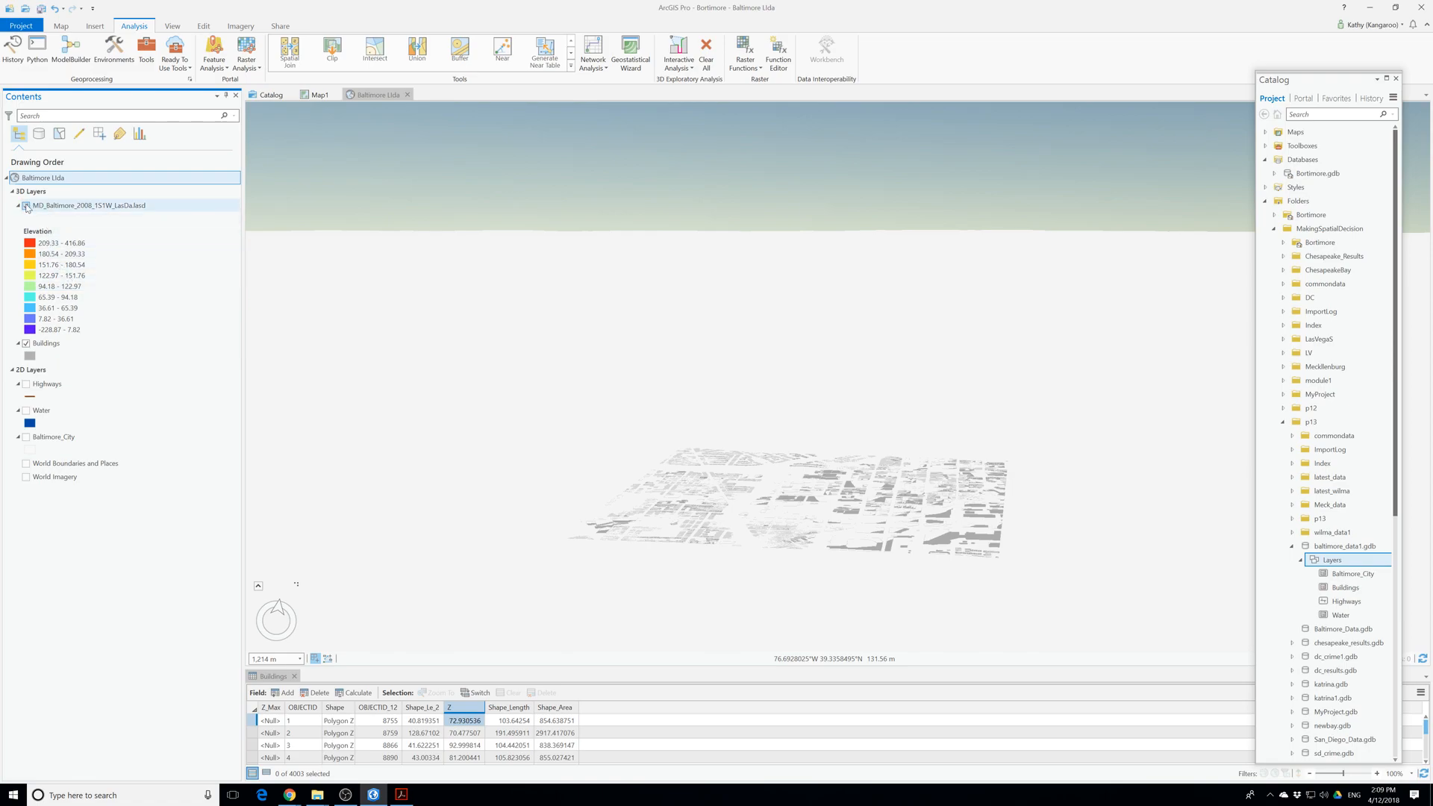
pyautogui.click(27, 206)
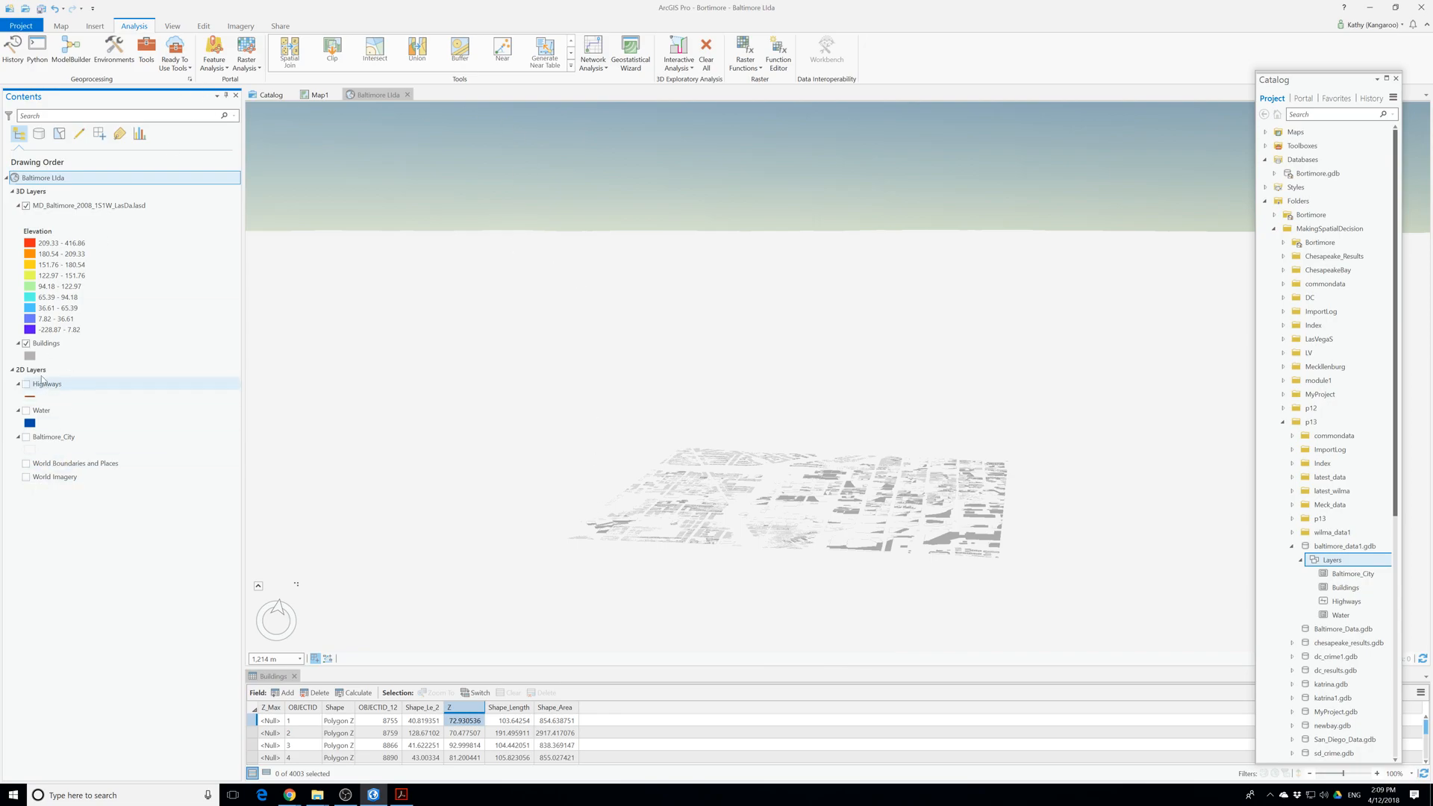
# Set the extrusion type of the scene's Buildings layer to Max Height.
pyautogui.click(67, 344)
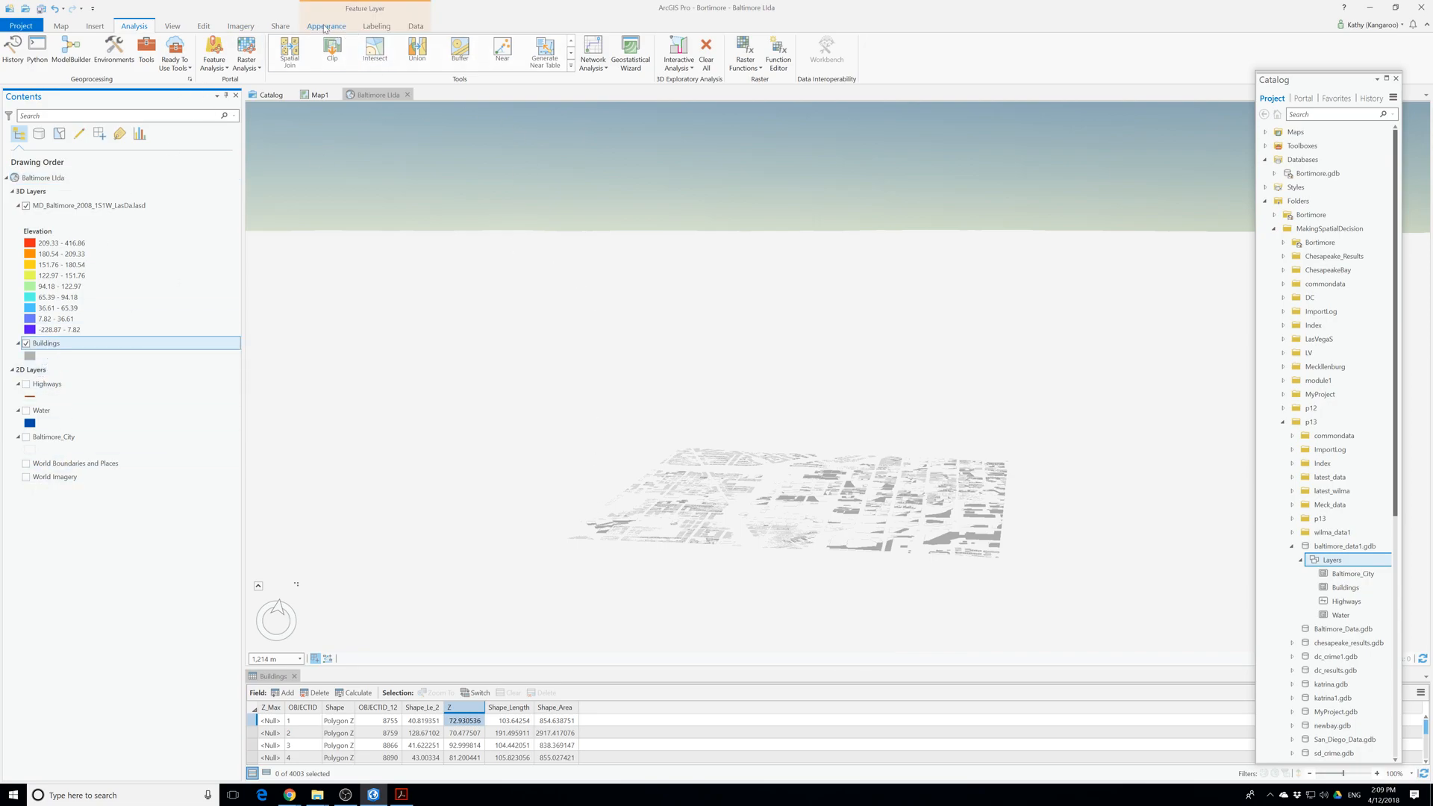
pyautogui.click(326, 26)
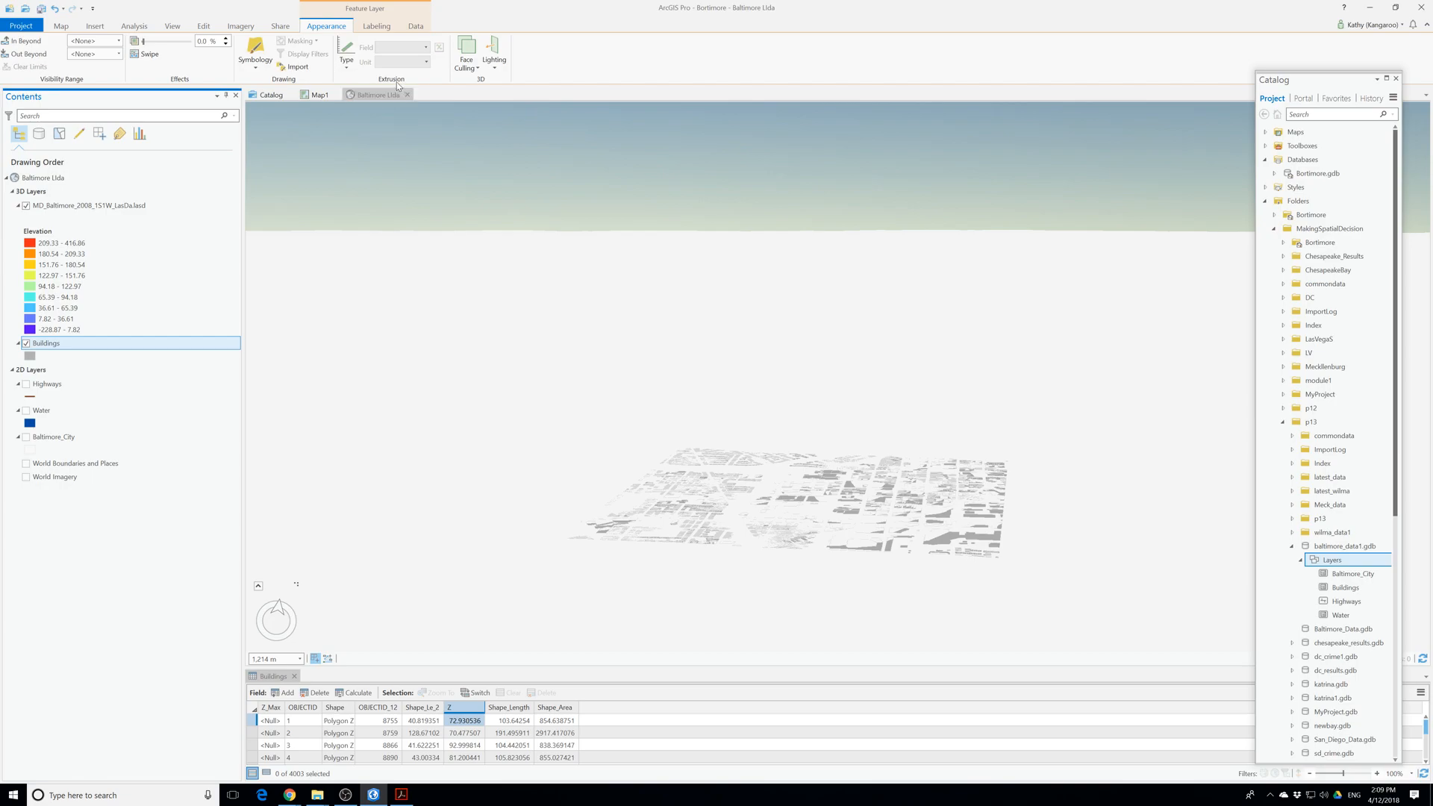
pyautogui.click(349, 64)
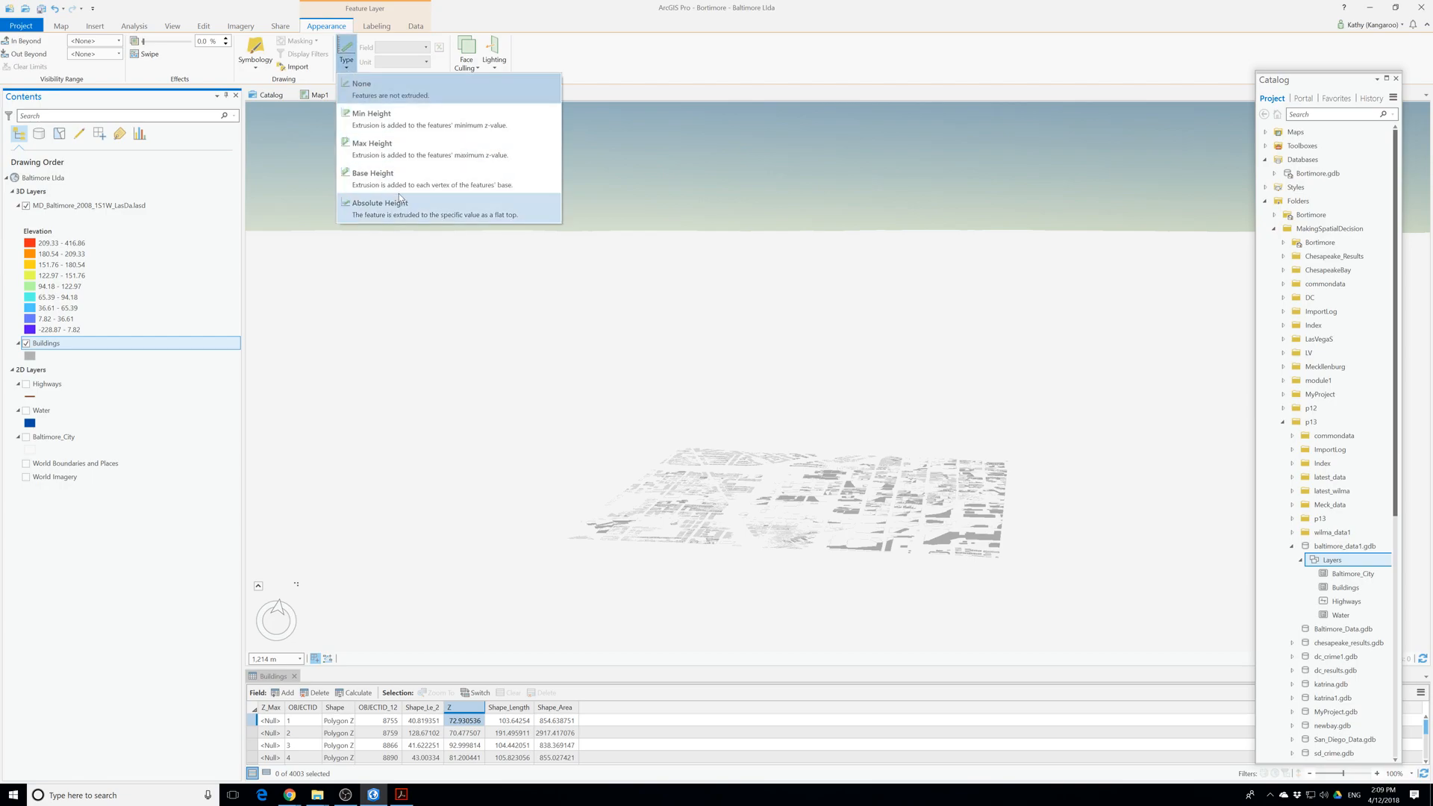
pyautogui.click(387, 153)
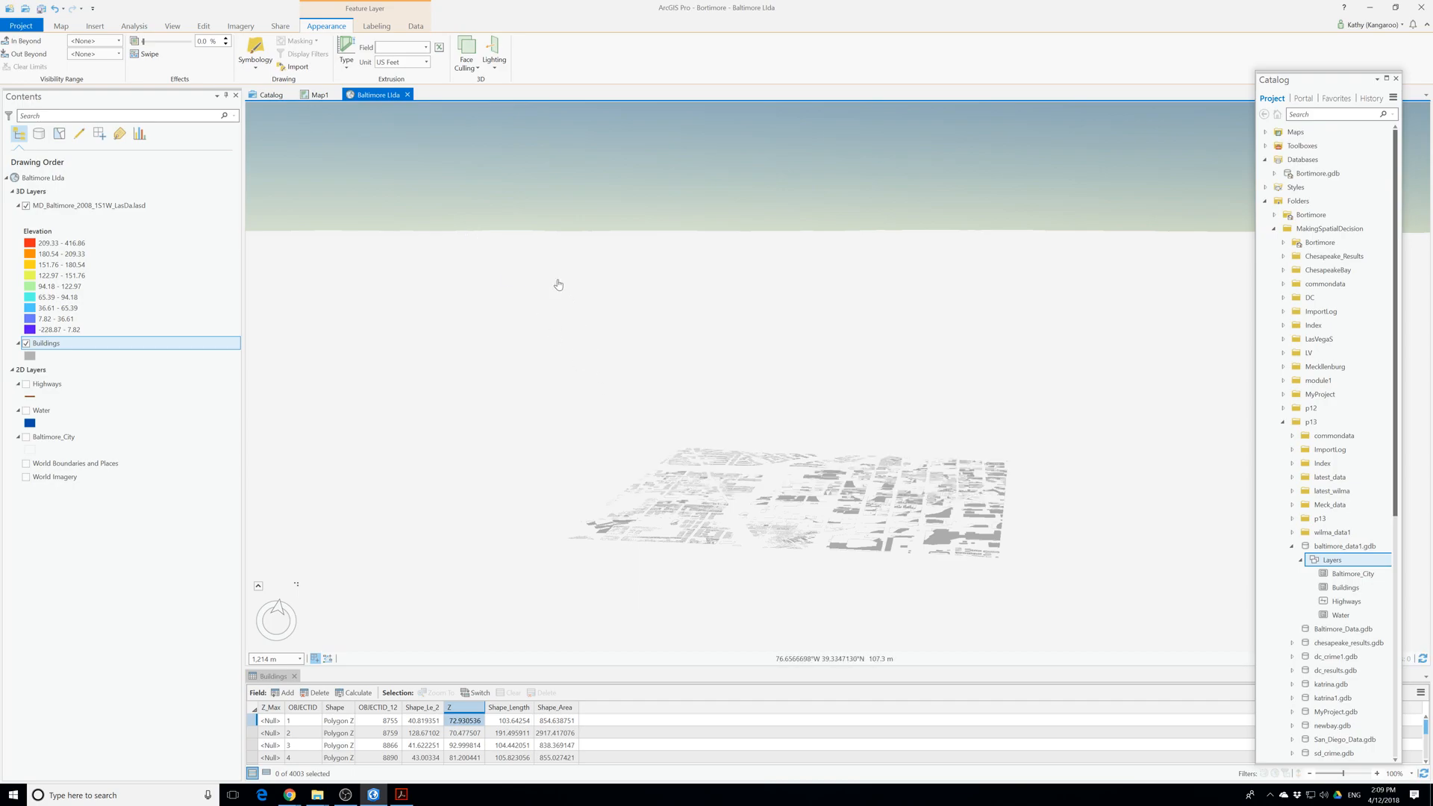
# Set the extrusion field of the scene's Buildings layer to Z_Max, close the attribute table and inspect the buildings in the view.
pyautogui.click(409, 48)
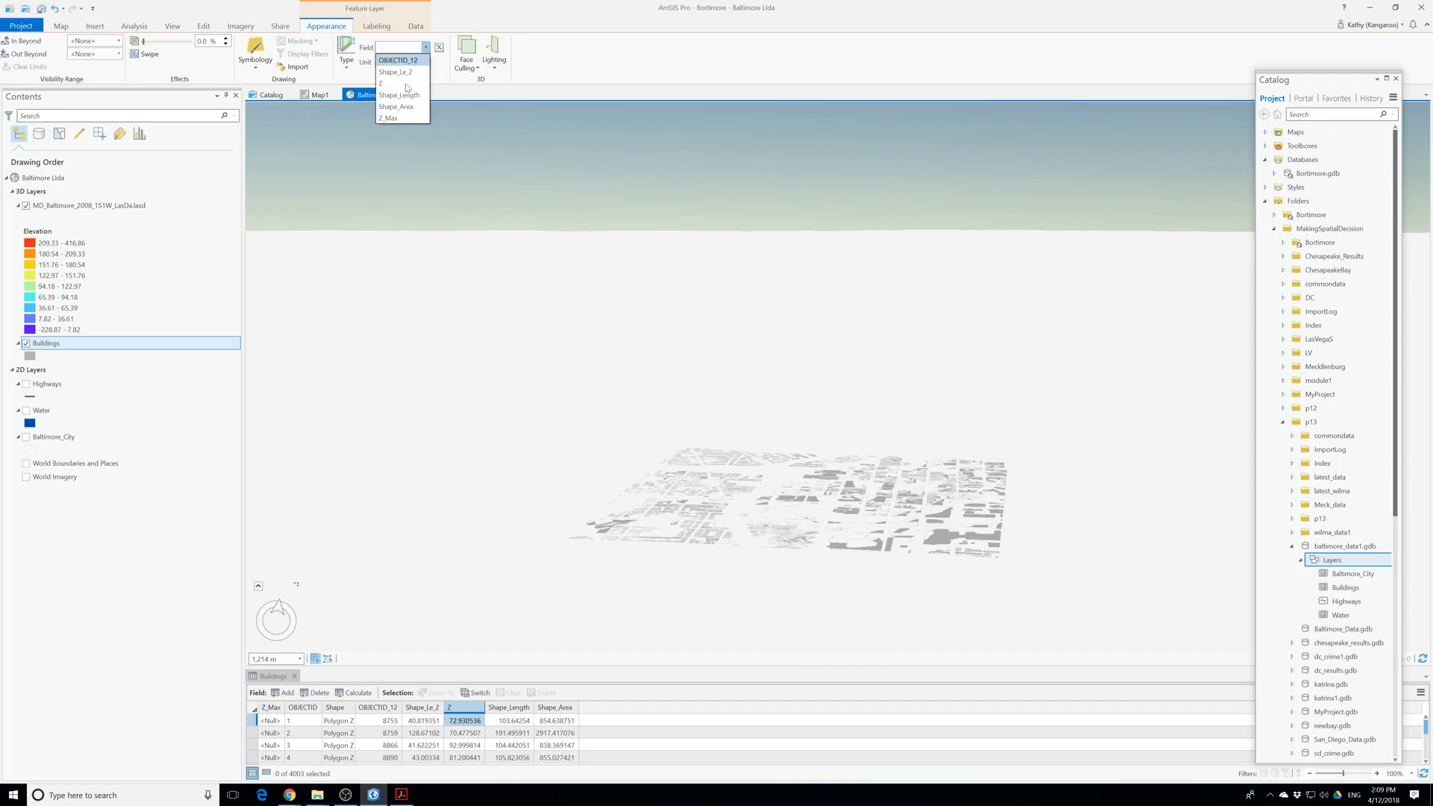
pyautogui.click(407, 119)
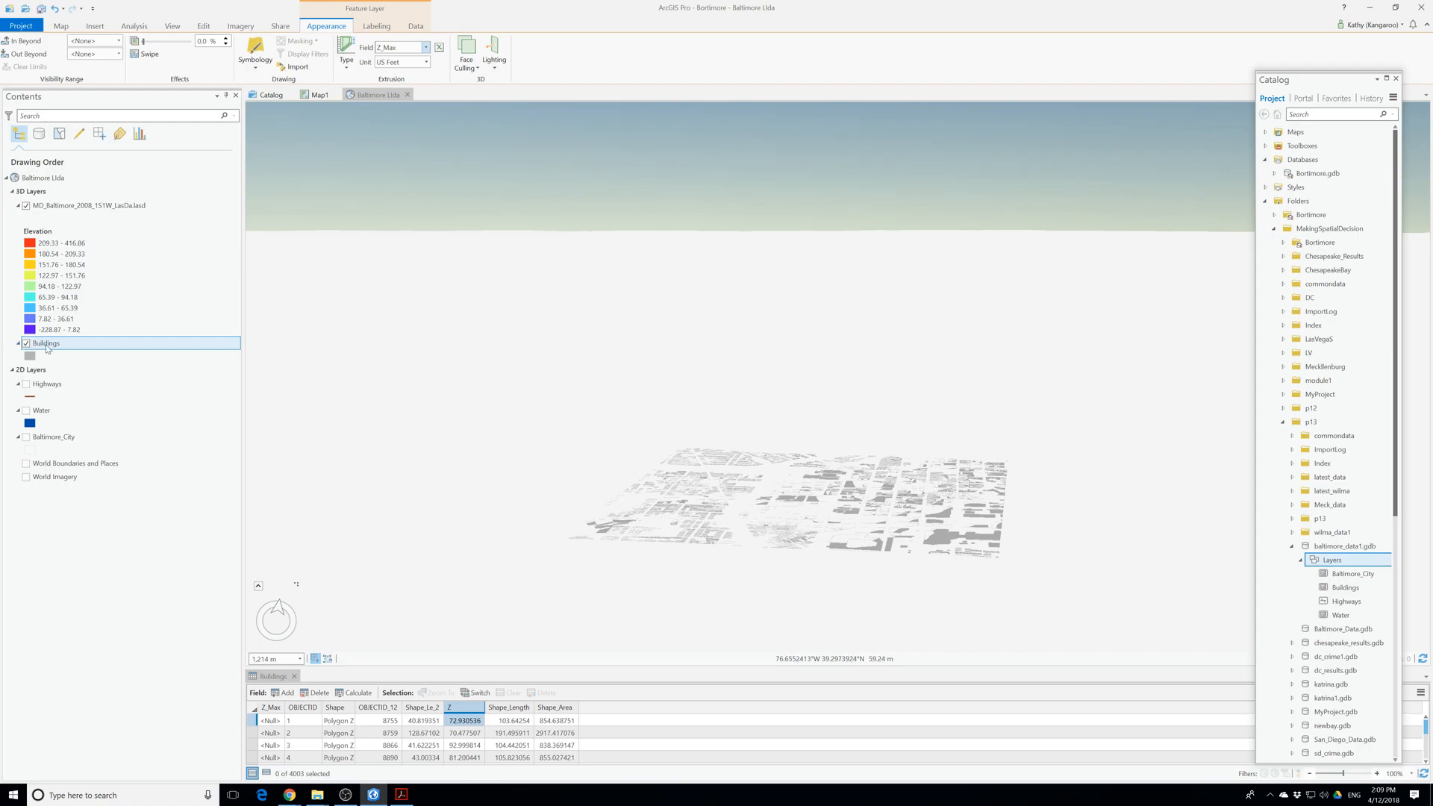
pyautogui.click(294, 676)
pyautogui.moveTo(838, 575); pyautogui.dragTo(703, 537)
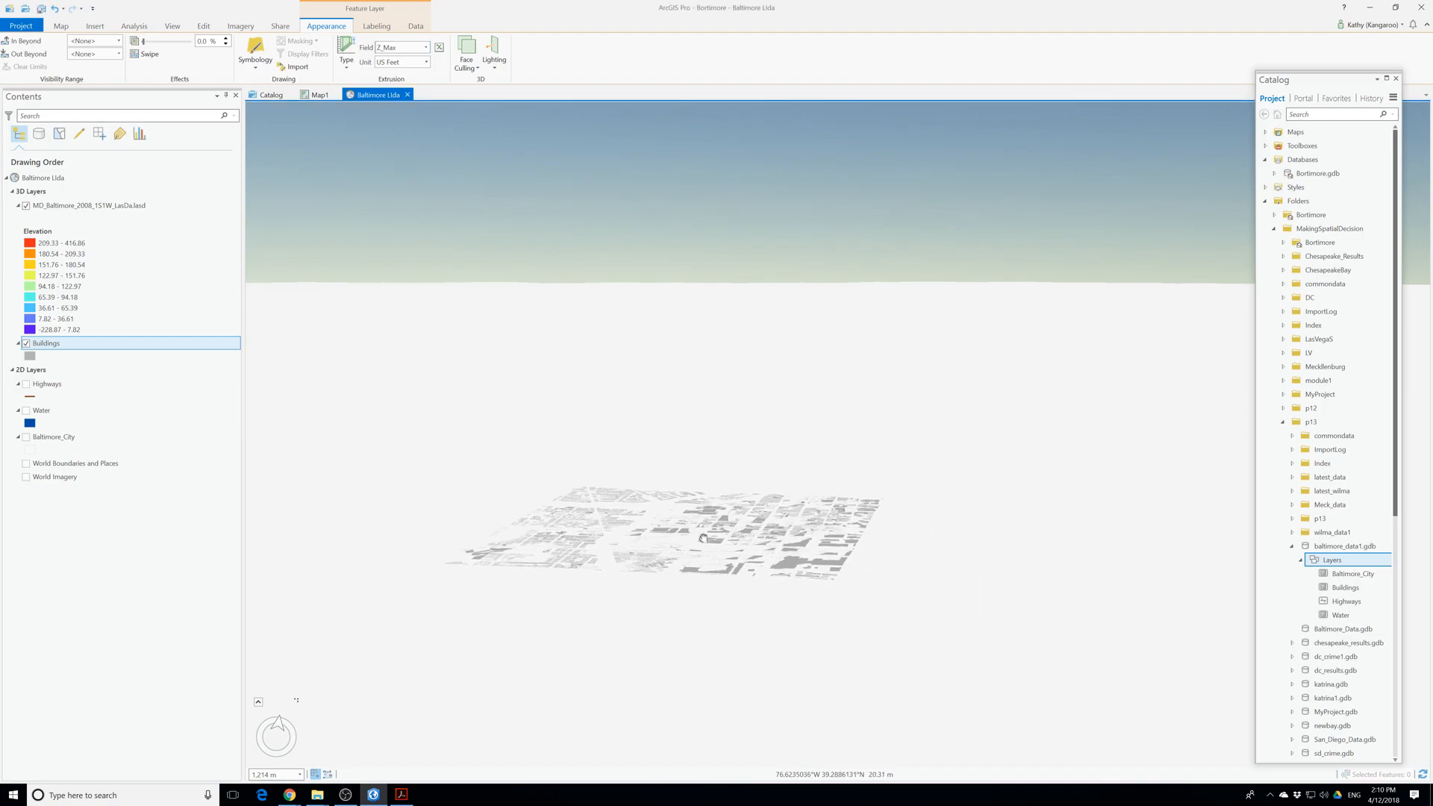
pyautogui.scroll(5, 716, 544)
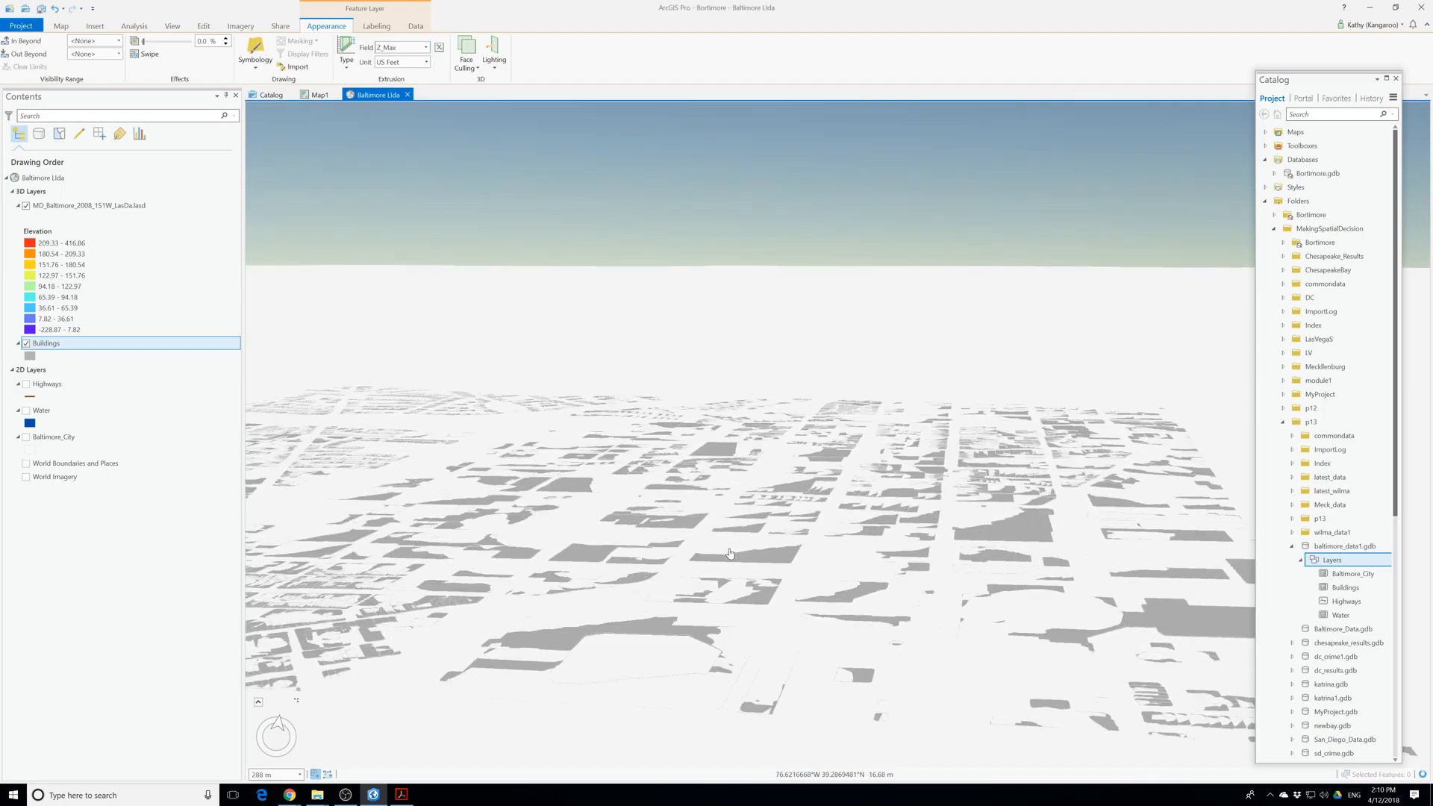
pyautogui.scroll(-3, 671, 485)
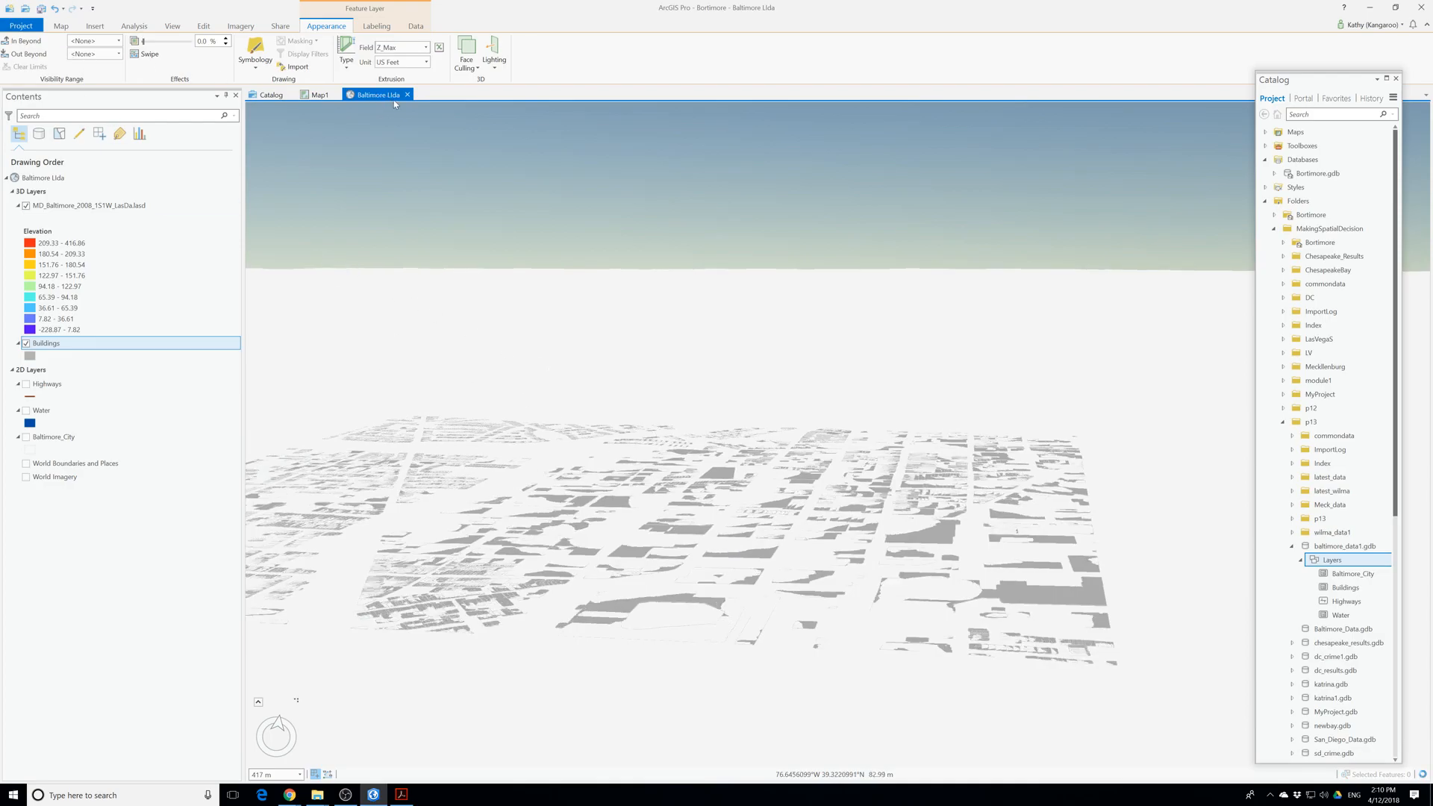
pyautogui.click(13, 193)
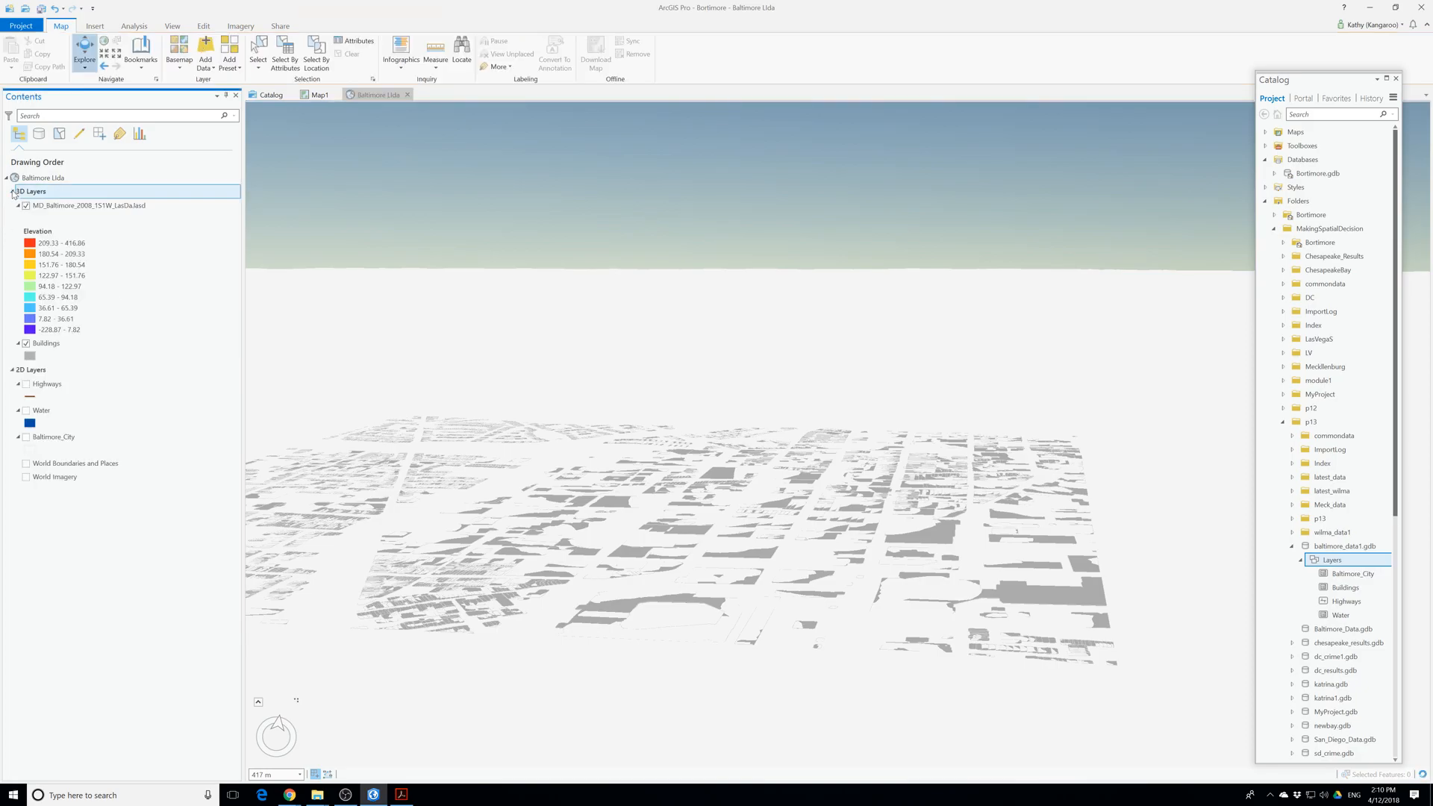
# Switch to Map1 and convert it to a 3D scene.
pyautogui.click(321, 94)
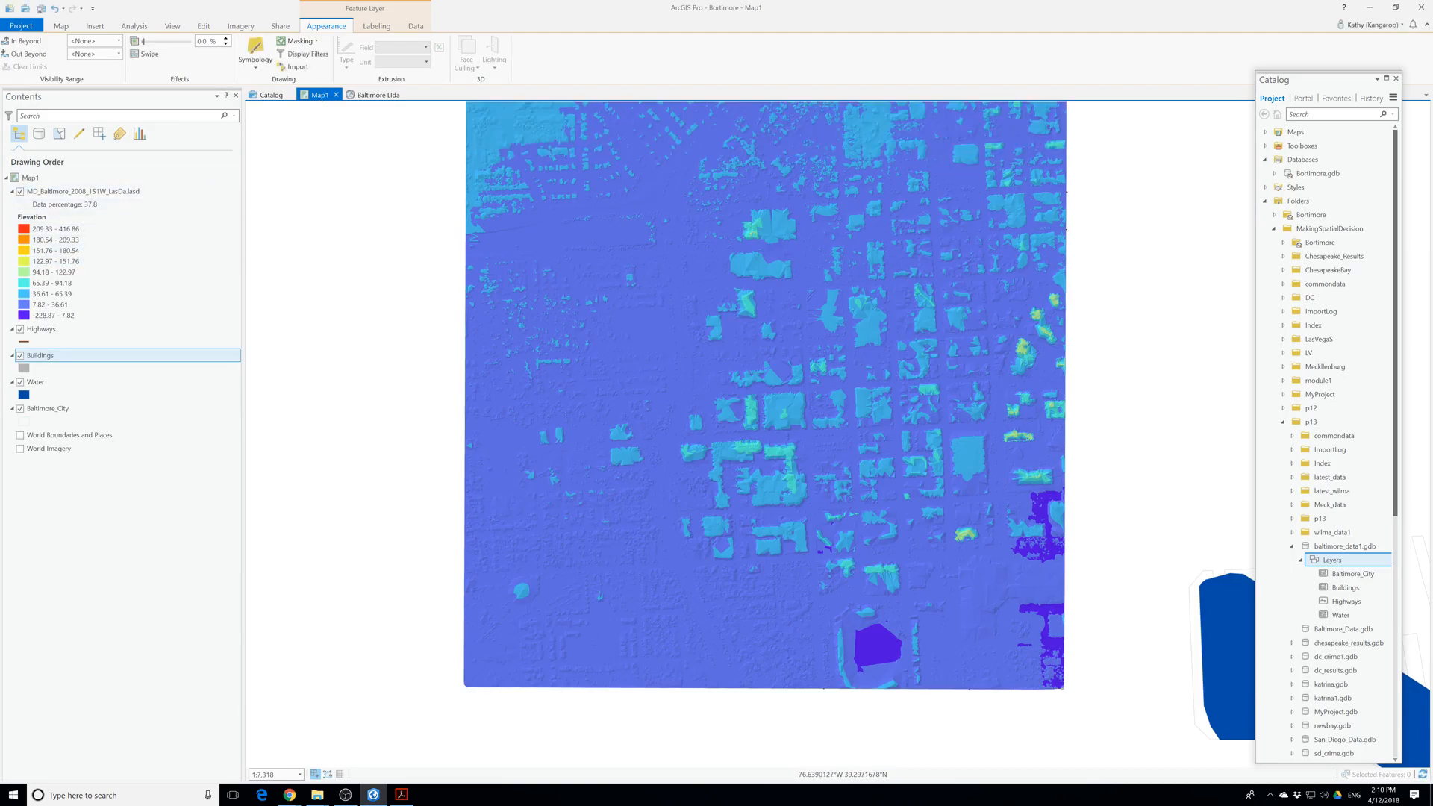
pyautogui.click(61, 27)
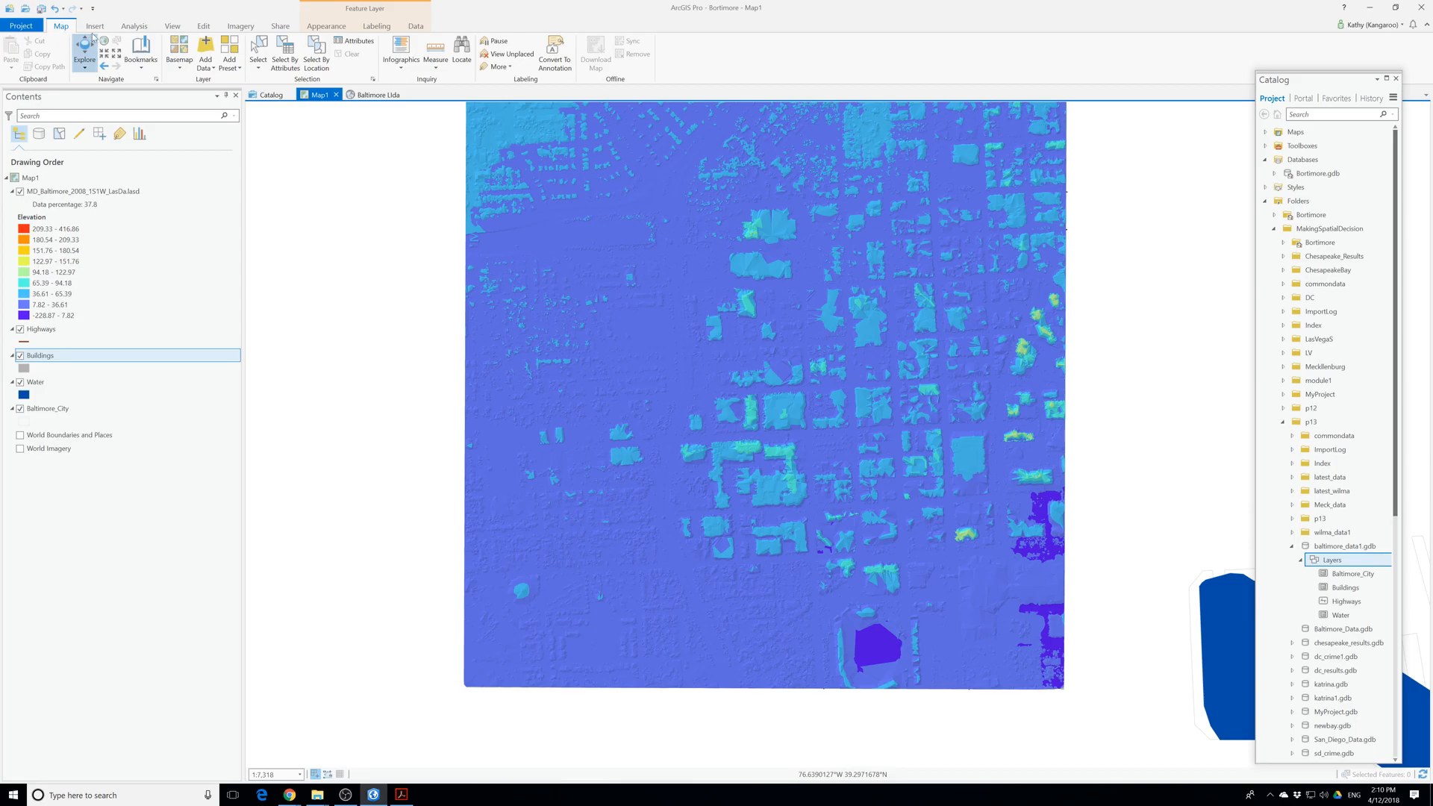
pyautogui.click(94, 28)
pyautogui.click(137, 29)
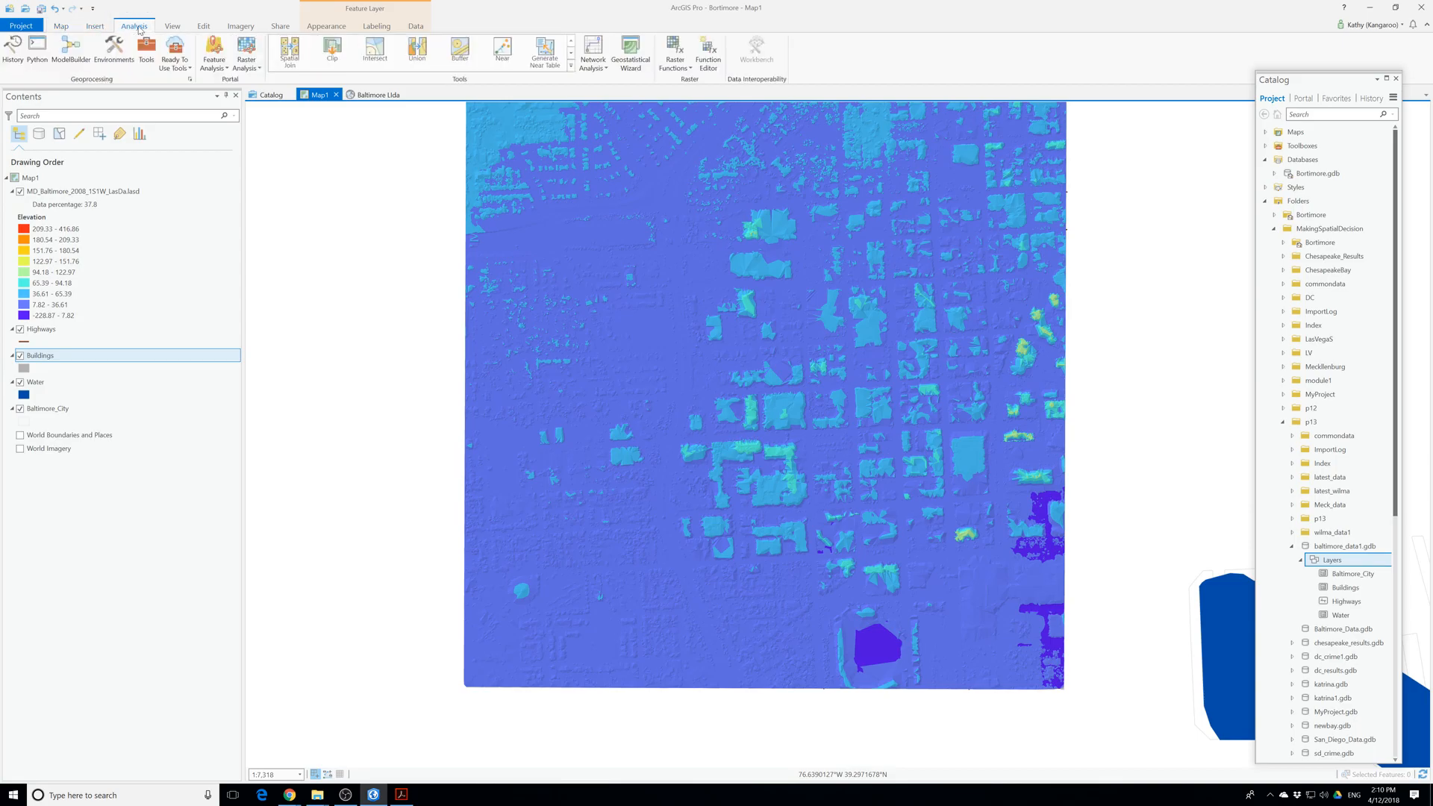
pyautogui.click(179, 28)
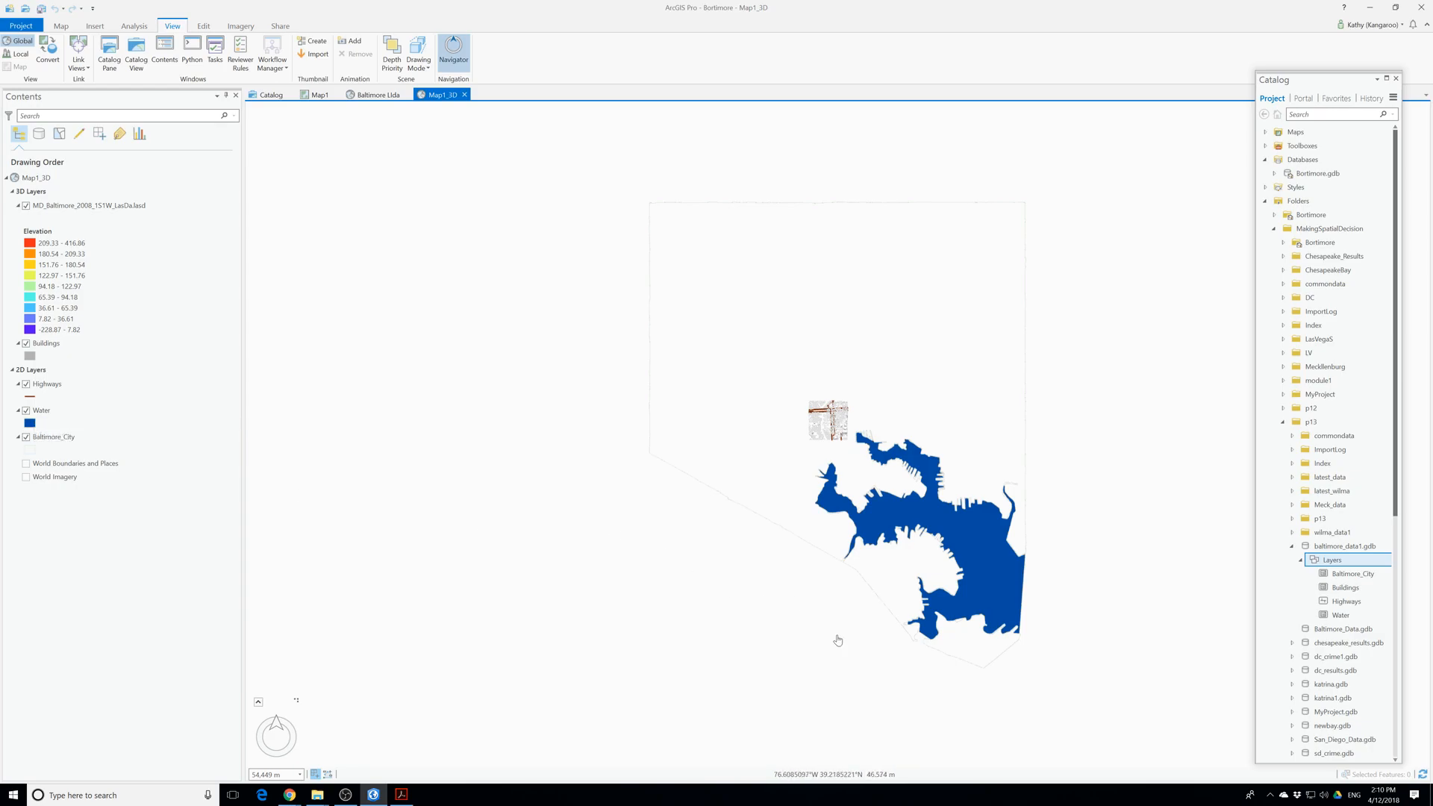
# Examine the building footprints, highways and water in the Map1_3D scene from a tilted, close-up view.
pyautogui.moveTo(837, 636); pyautogui.dragTo(722, 594)
pyautogui.moveTo(734, 507); pyautogui.dragTo(706, 368, button='middle')
pyautogui.moveTo(706, 476); pyautogui.dragTo(749, 502)
pyautogui.moveTo(652, 499); pyautogui.dragTo(629, 564)
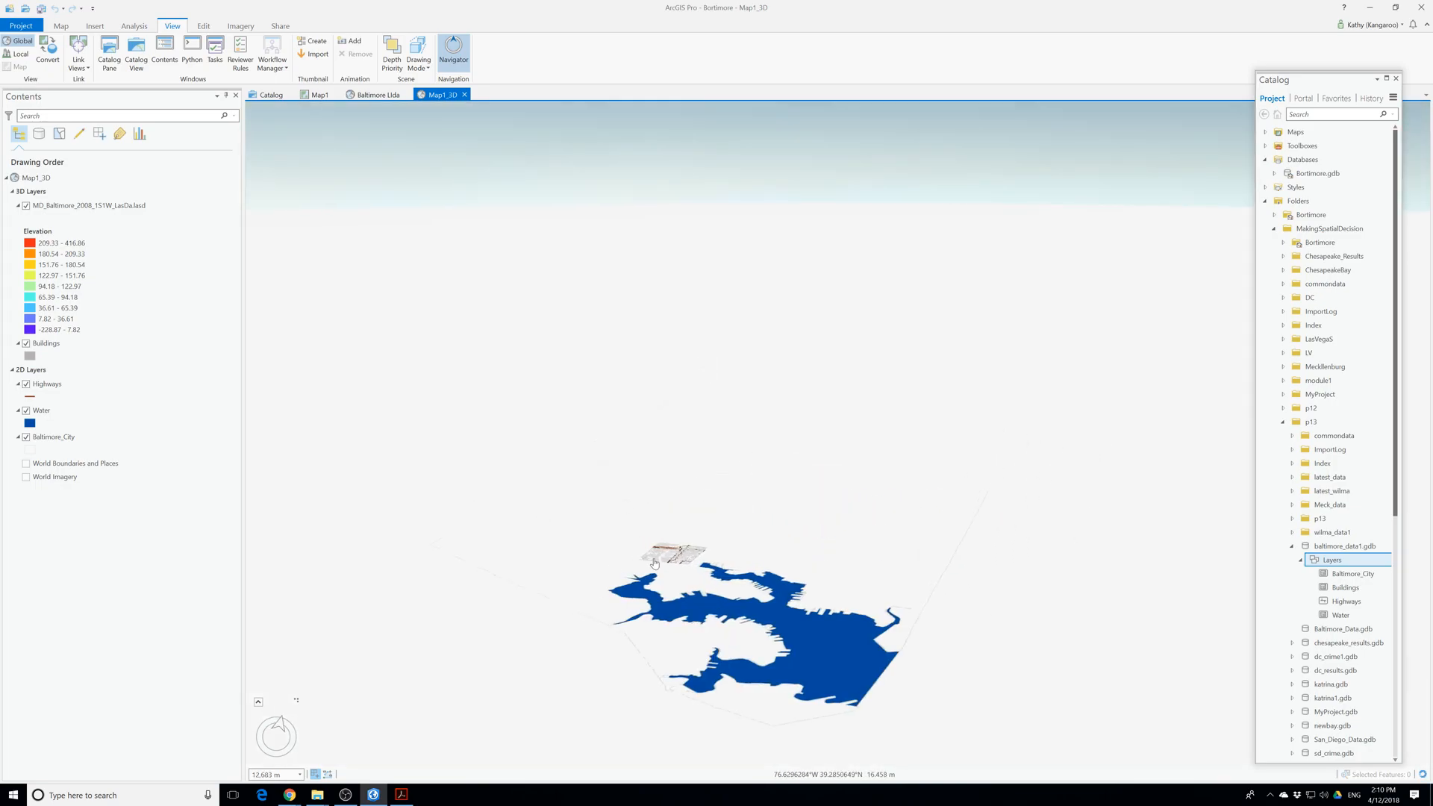
pyautogui.scroll(4, 676, 566)
pyautogui.scroll(6, 754, 556)
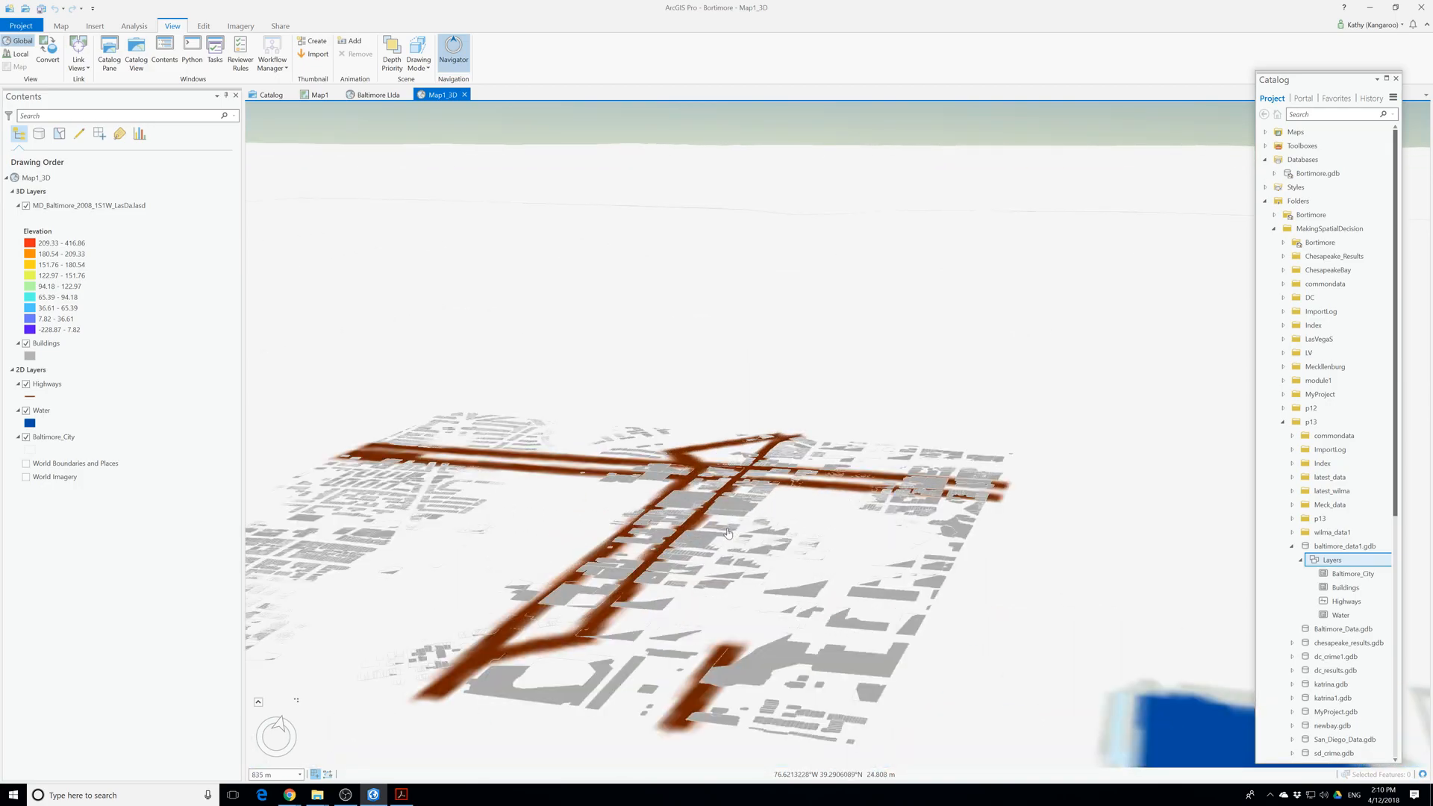
pyautogui.scroll(2, 728, 532)
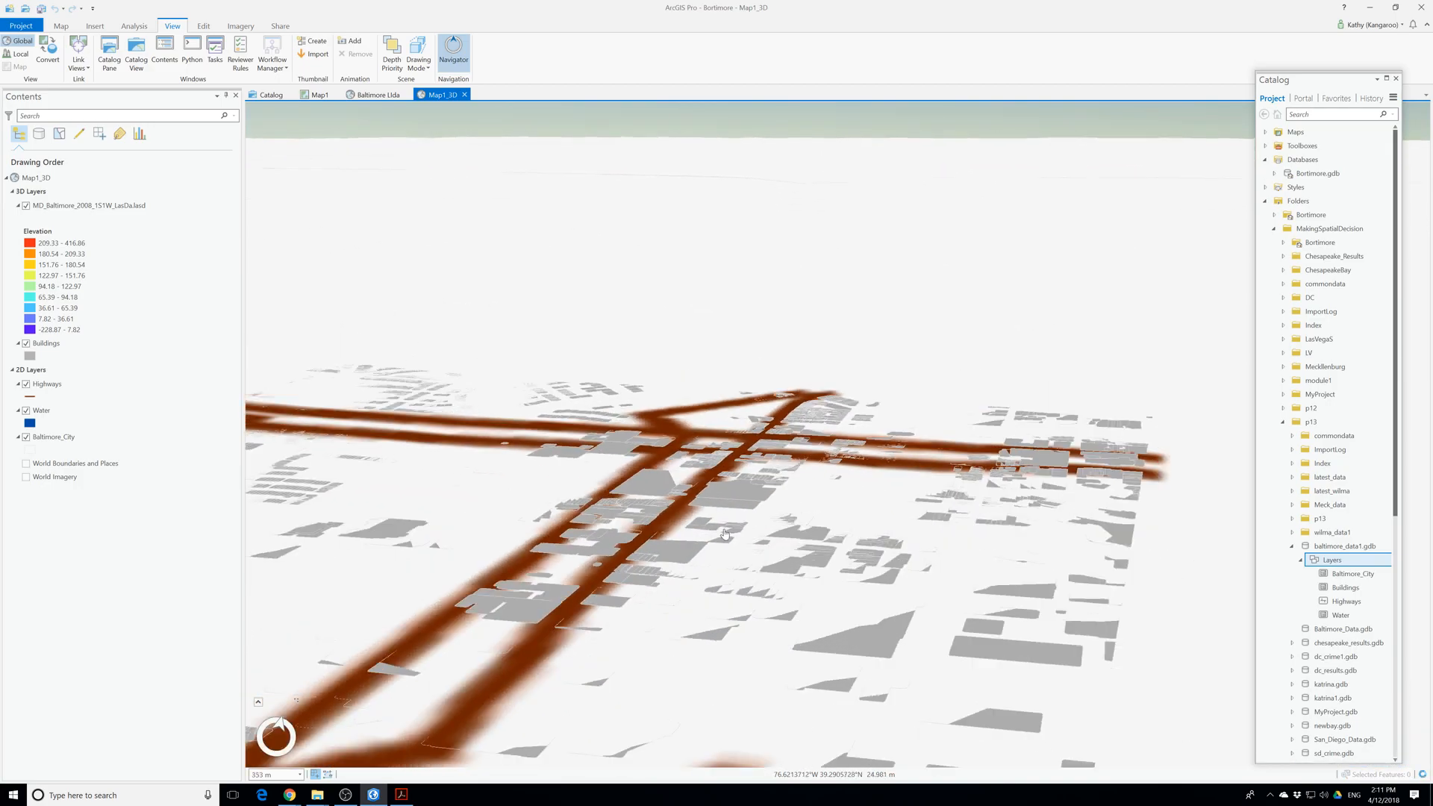
pyautogui.moveTo(625, 670)
pyautogui.mouseDown(button='middle')
pyautogui.moveTo(624, 556)
pyautogui.moveTo(630, 642)
pyautogui.mouseUp(button='middle')
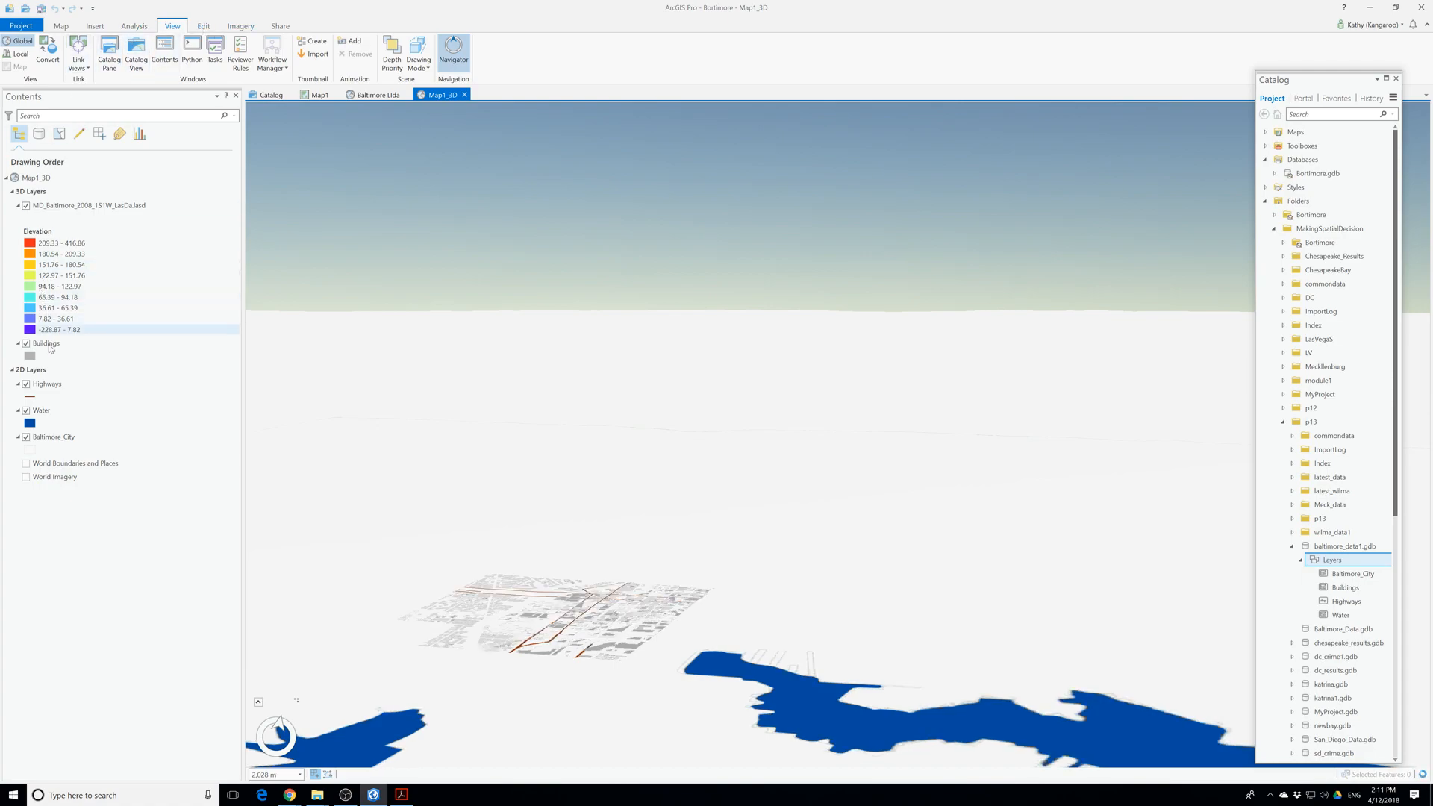
# Turn on extrusion for the Buildings layer in Map1_3D and use Z_Max as the extrusion field.
pyautogui.click(47, 348)
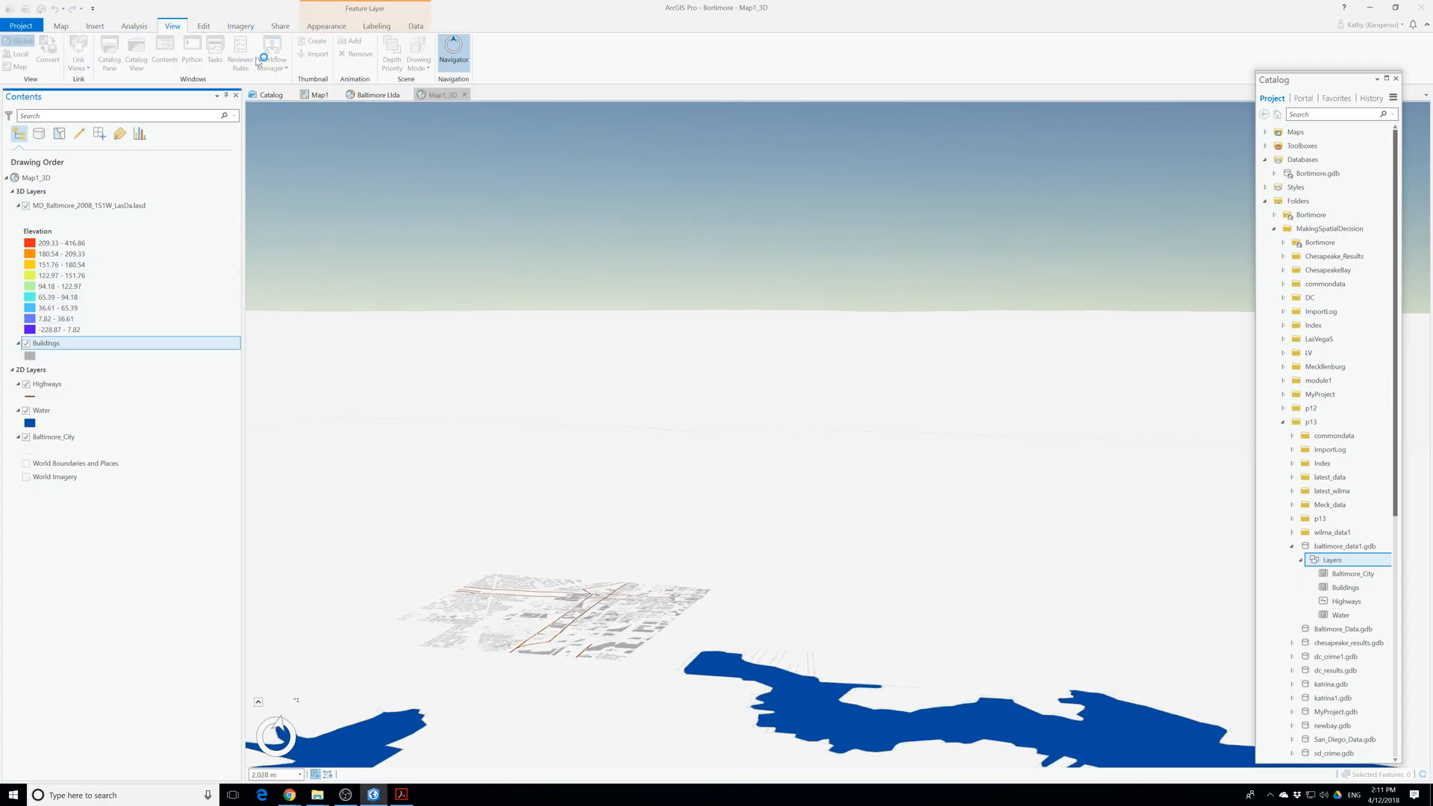
pyautogui.click(321, 26)
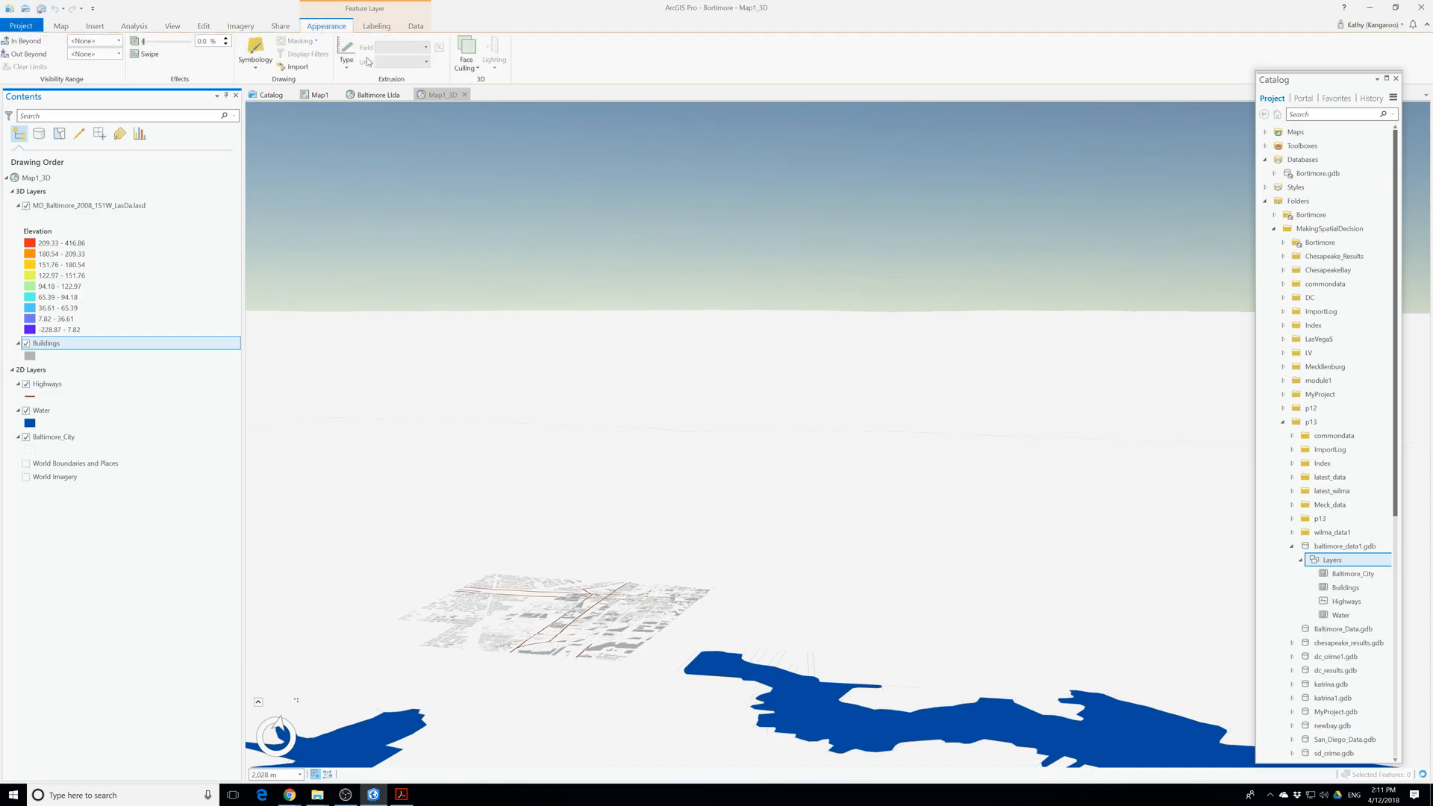
pyautogui.click(346, 54)
pyautogui.click(370, 153)
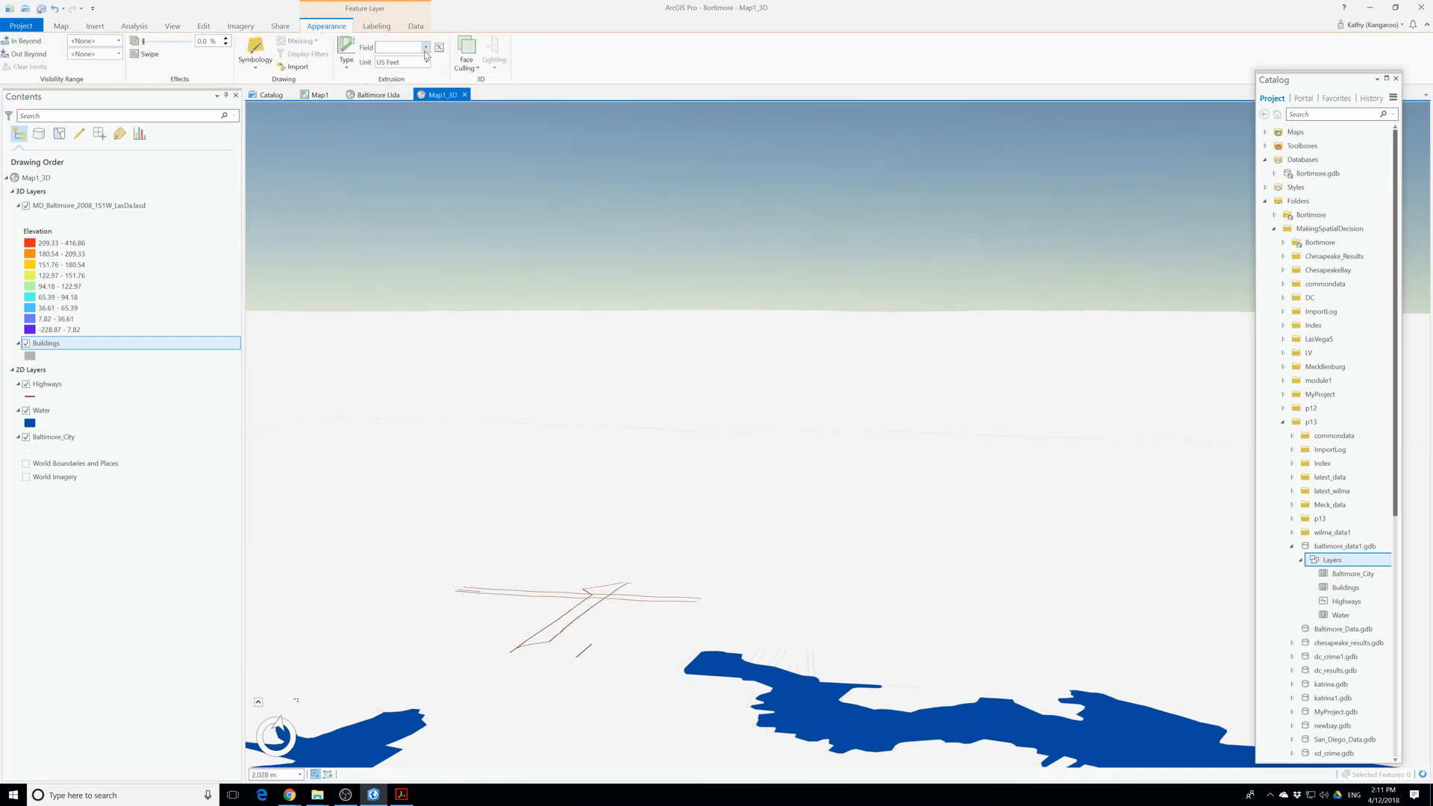
pyautogui.click(400, 47)
pyautogui.click(399, 61)
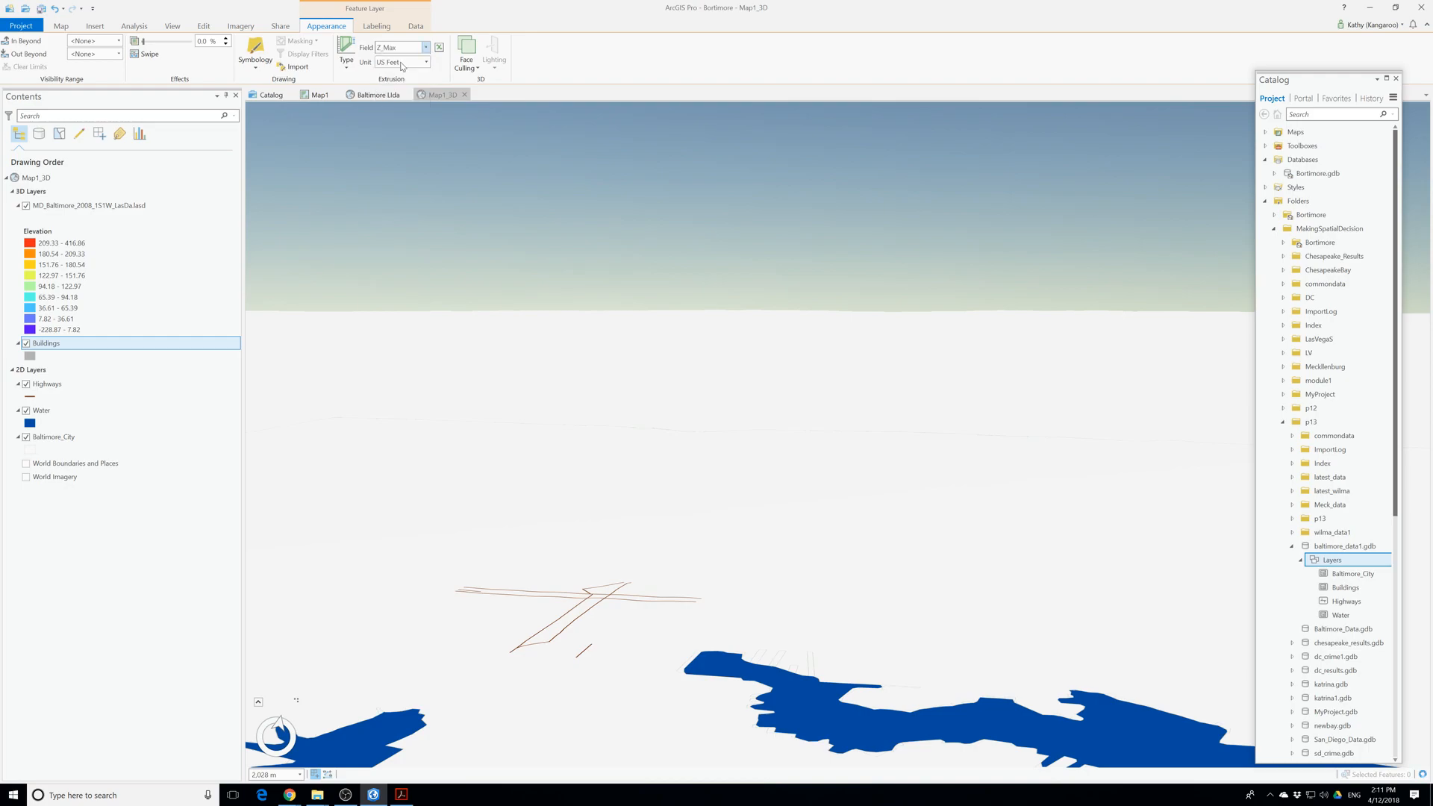
# Change the Buildings extrusion field to Z, then toggle the layer off and back on to check the result.
pyautogui.click(425, 47)
pyautogui.click(398, 96)
pyautogui.scroll(-2, 646, 584)
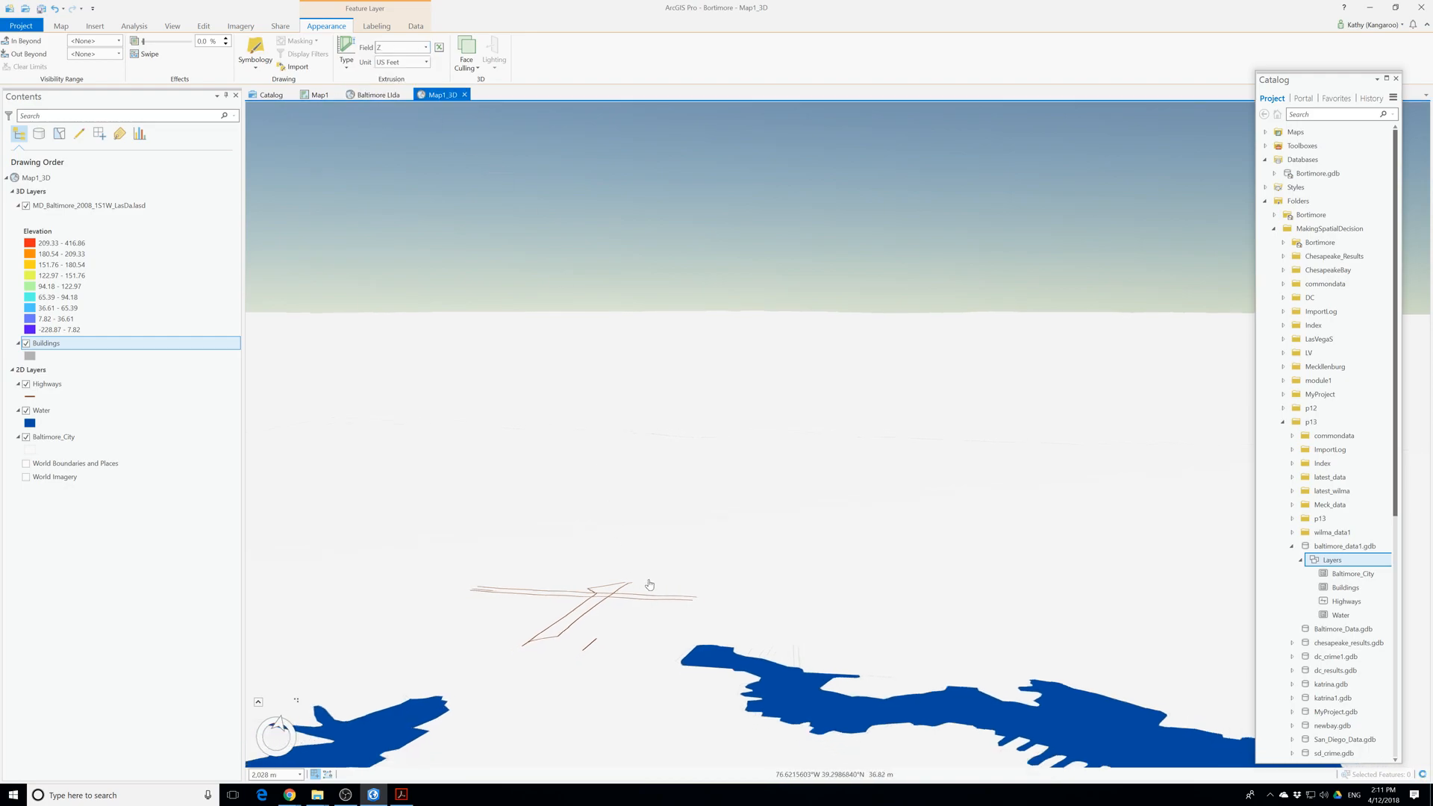
pyautogui.scroll(-2, 691, 700)
pyautogui.moveTo(637, 651); pyautogui.dragTo(694, 589)
pyautogui.click(26, 343)
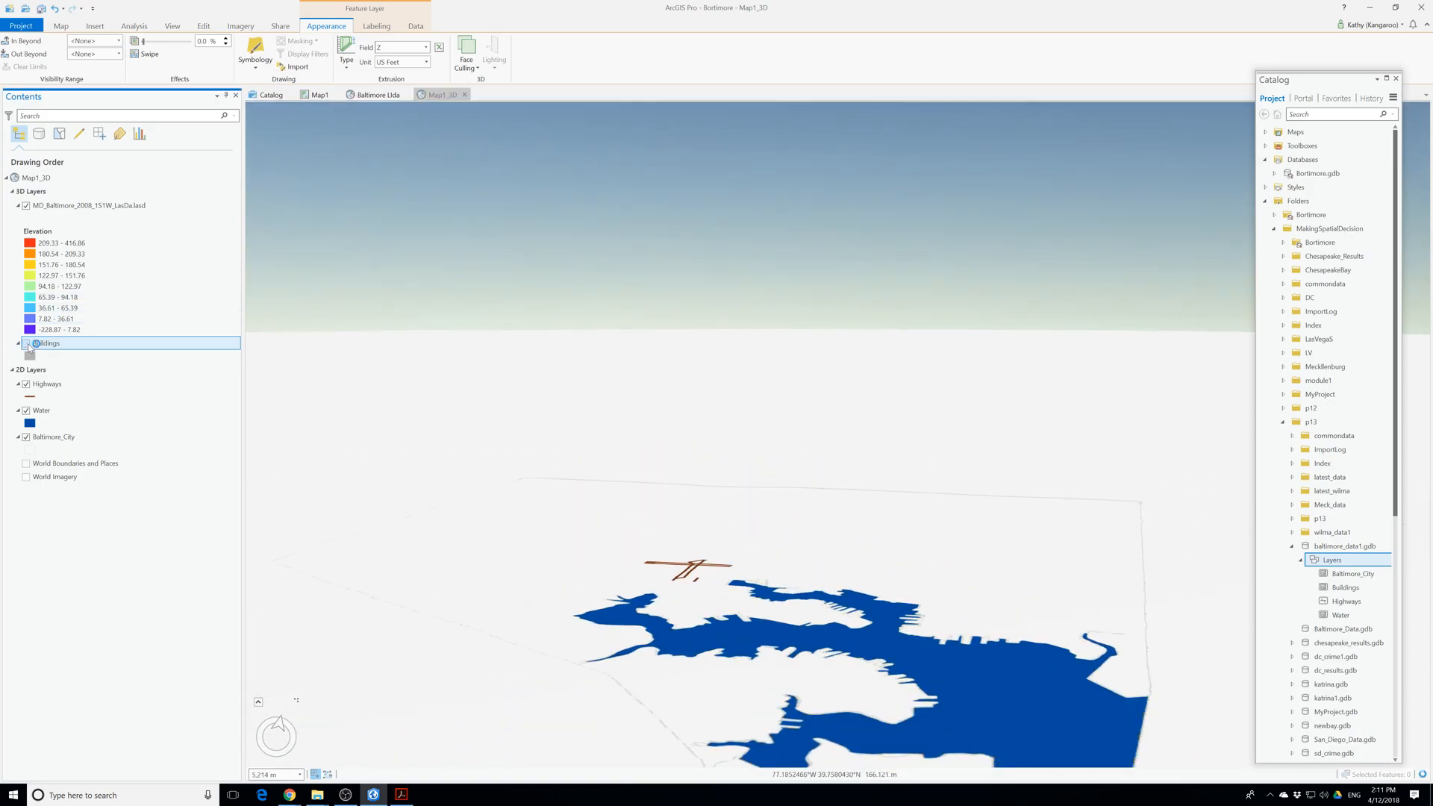
pyautogui.click(27, 344)
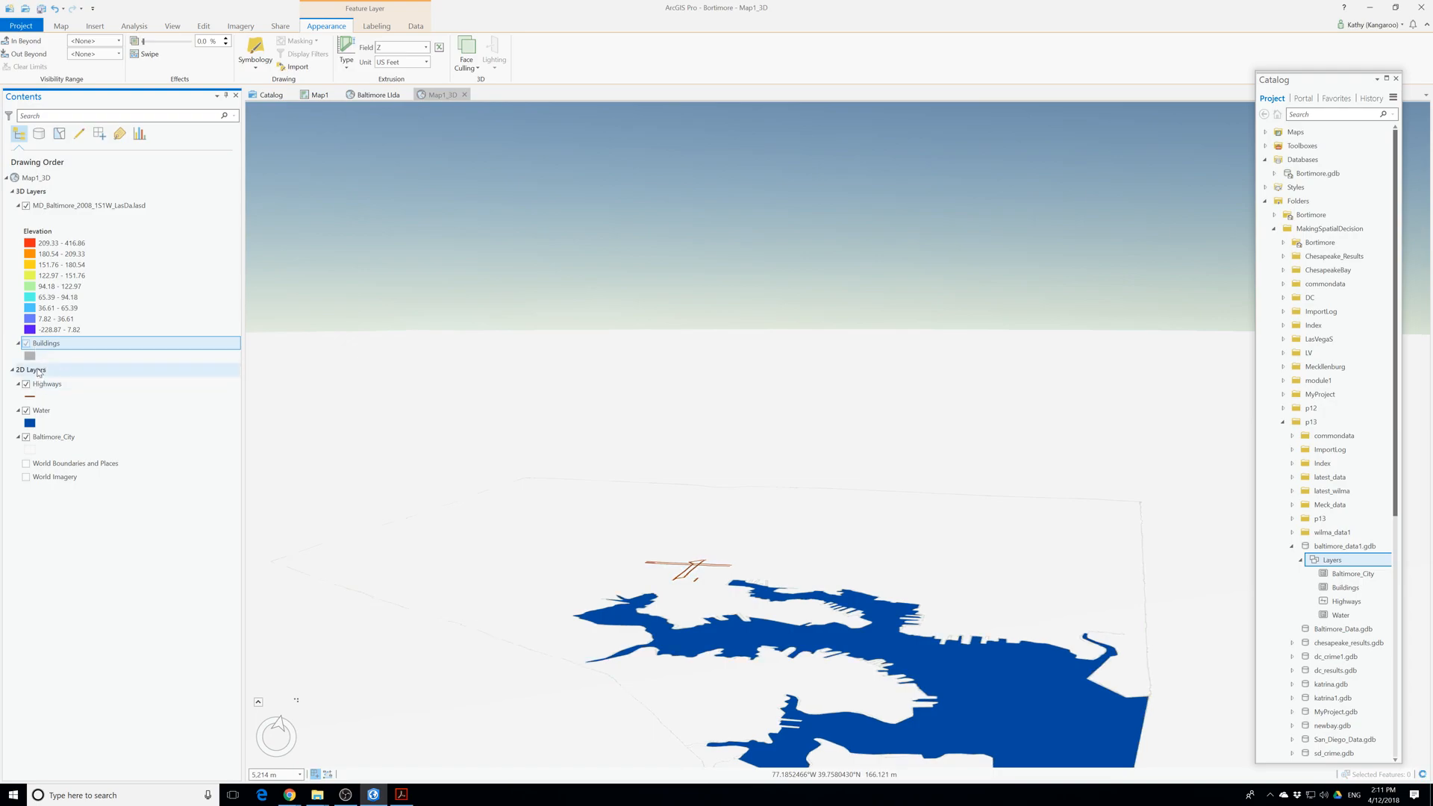
# Compare the Baltimore LIda and Map1_3D scenes and inspect the options of the 2D and 3D layer groups and Highways.
pyautogui.click(379, 95)
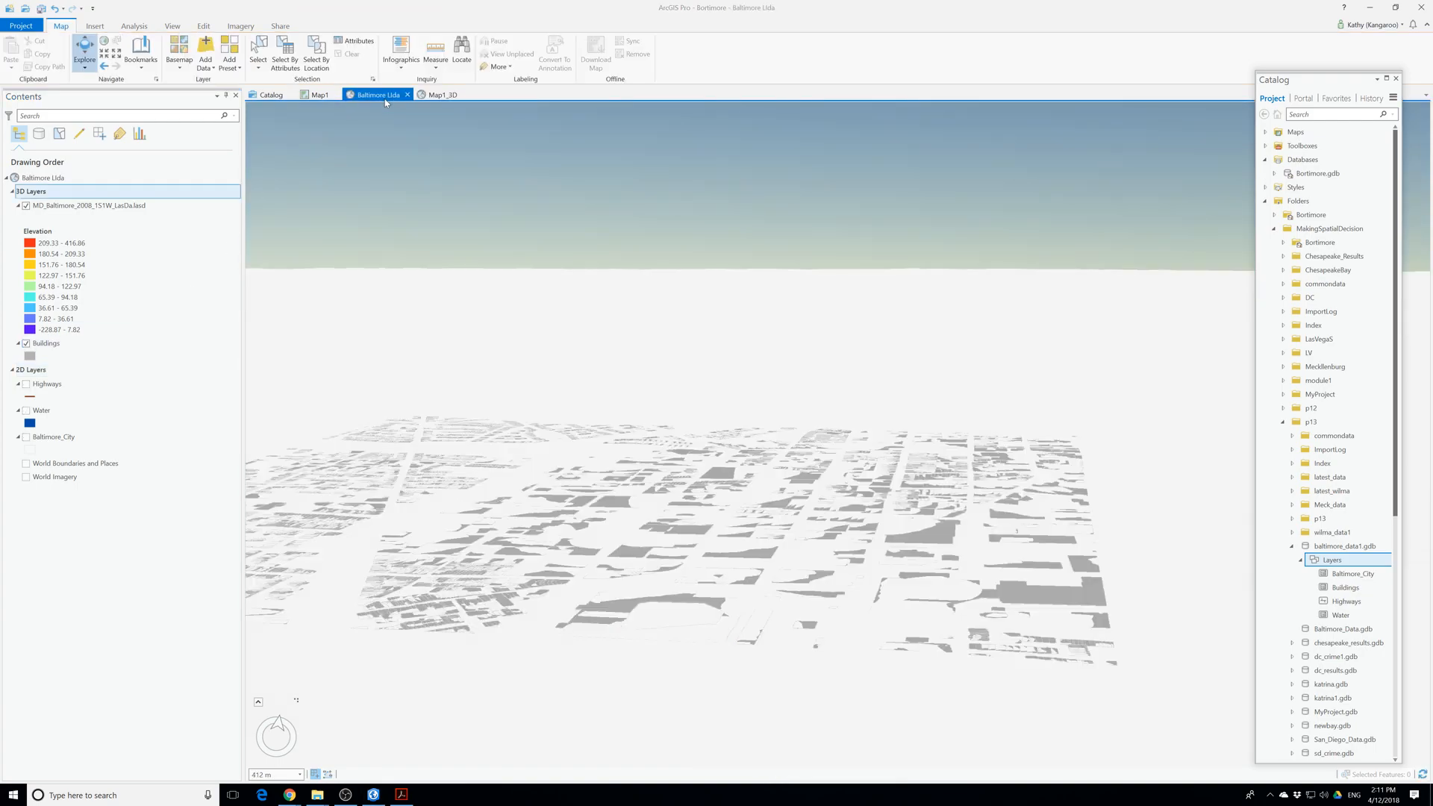
pyautogui.click(442, 95)
pyautogui.click(379, 95)
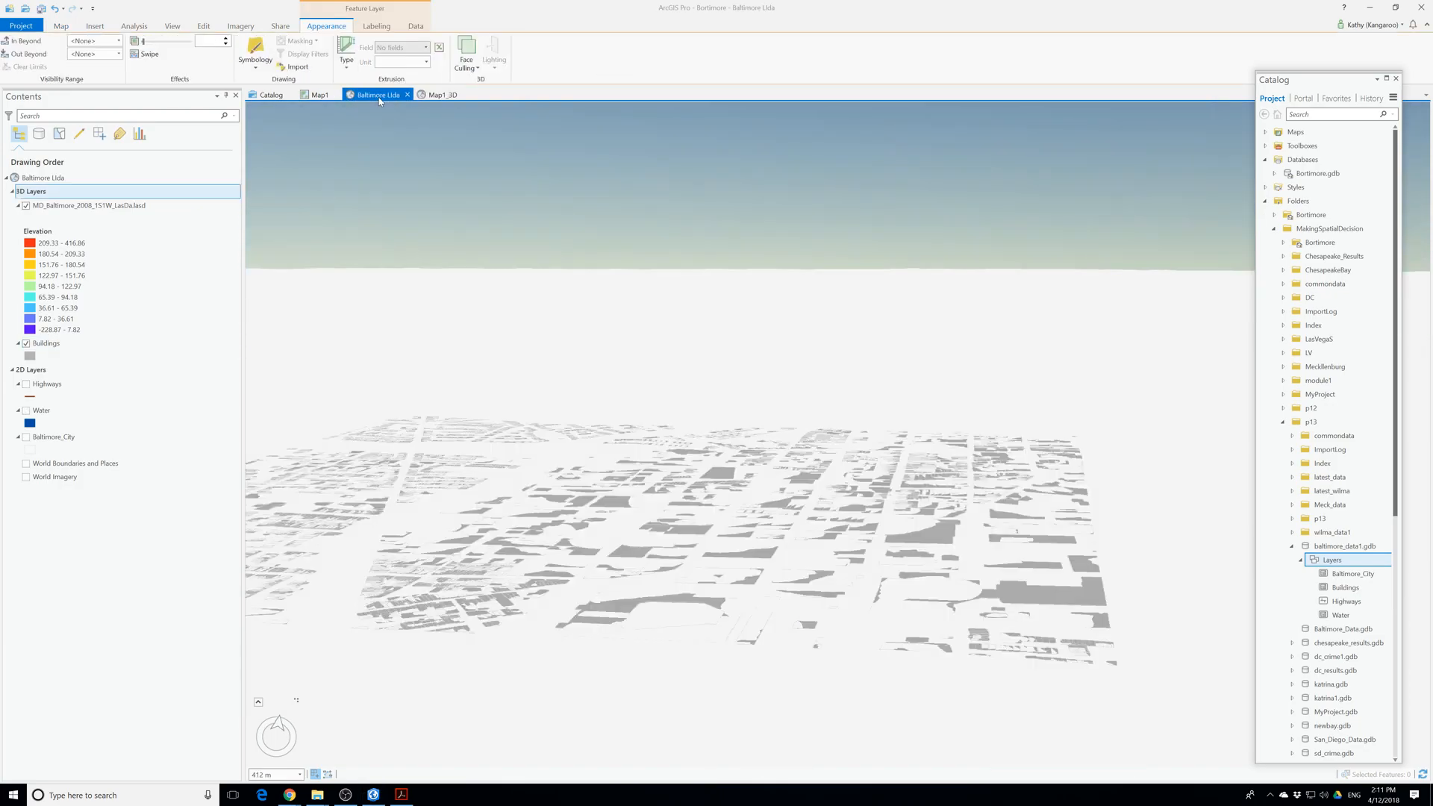
pyautogui.click(35, 373)
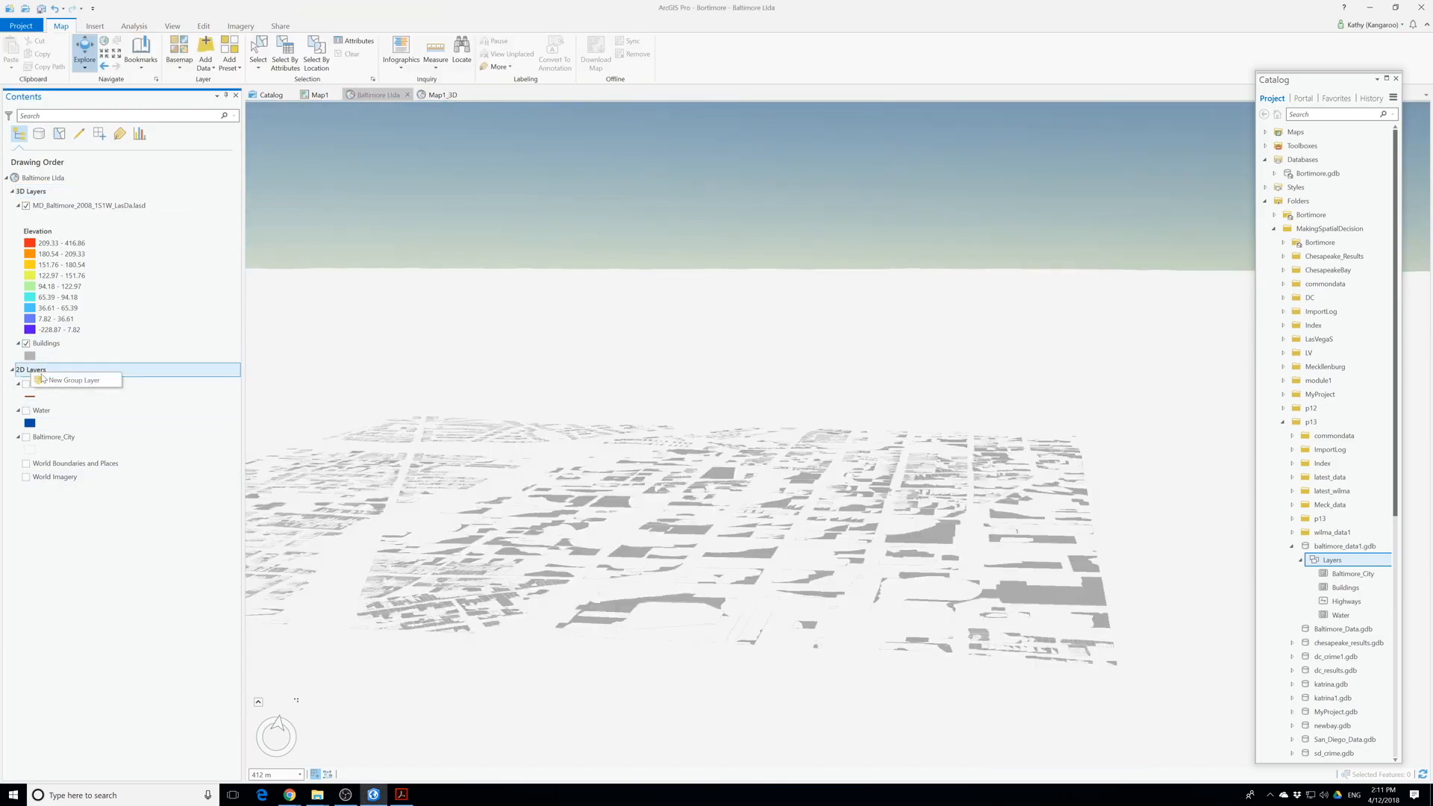
pyautogui.click(12, 371)
pyautogui.click(12, 370)
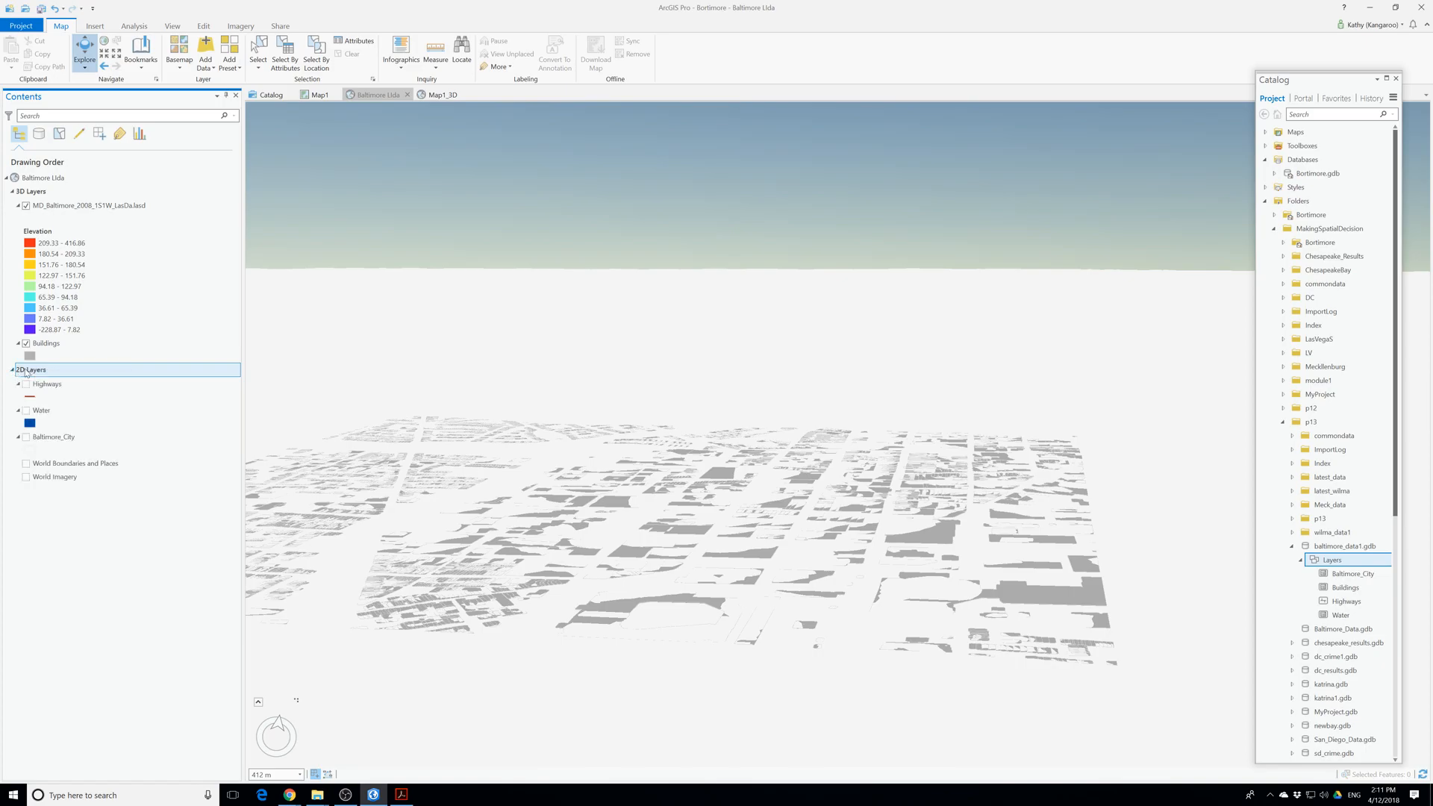
pyautogui.click(39, 384)
pyautogui.rightClick(43, 388)
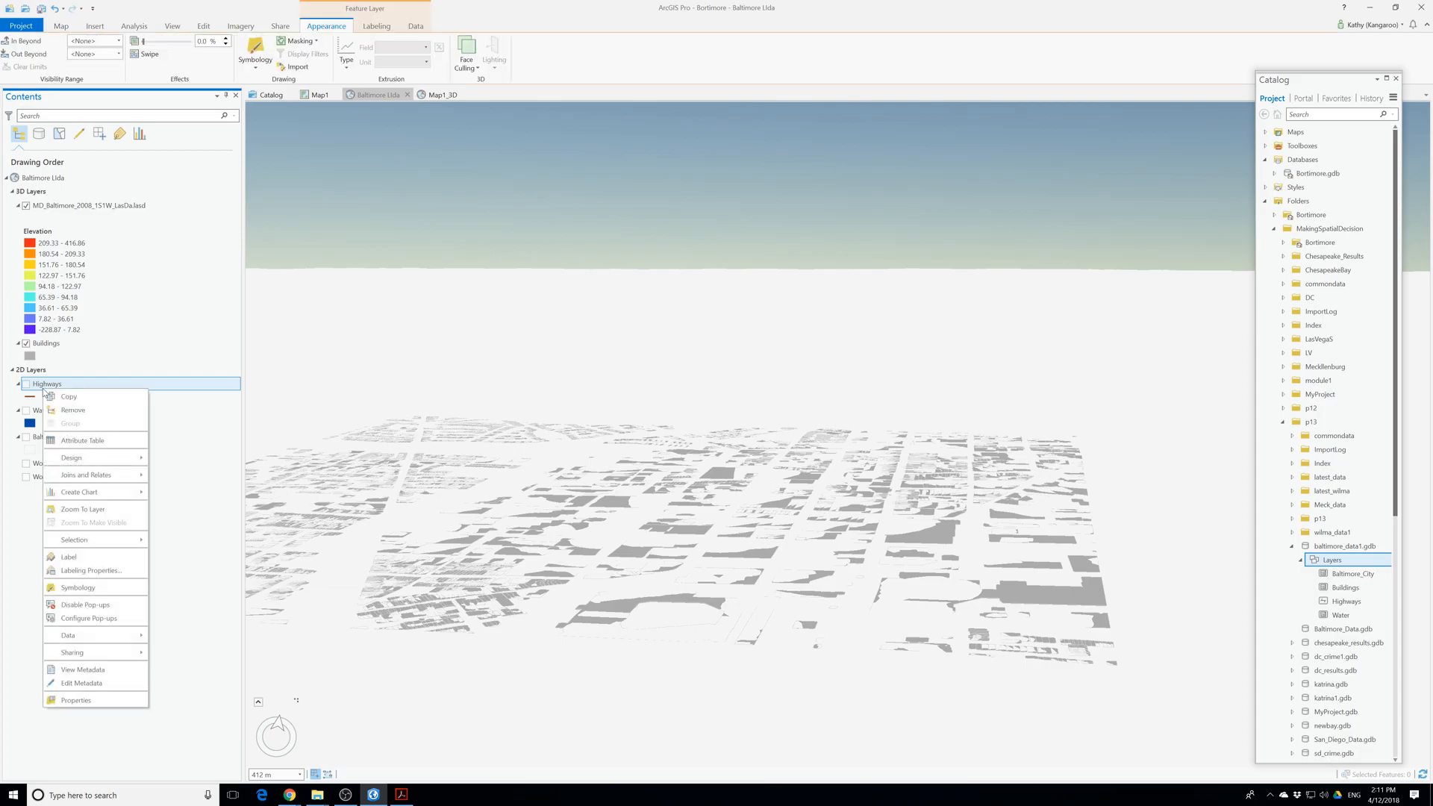
pyautogui.click(34, 193)
pyautogui.rightClick(34, 192)
pyautogui.click(23, 192)
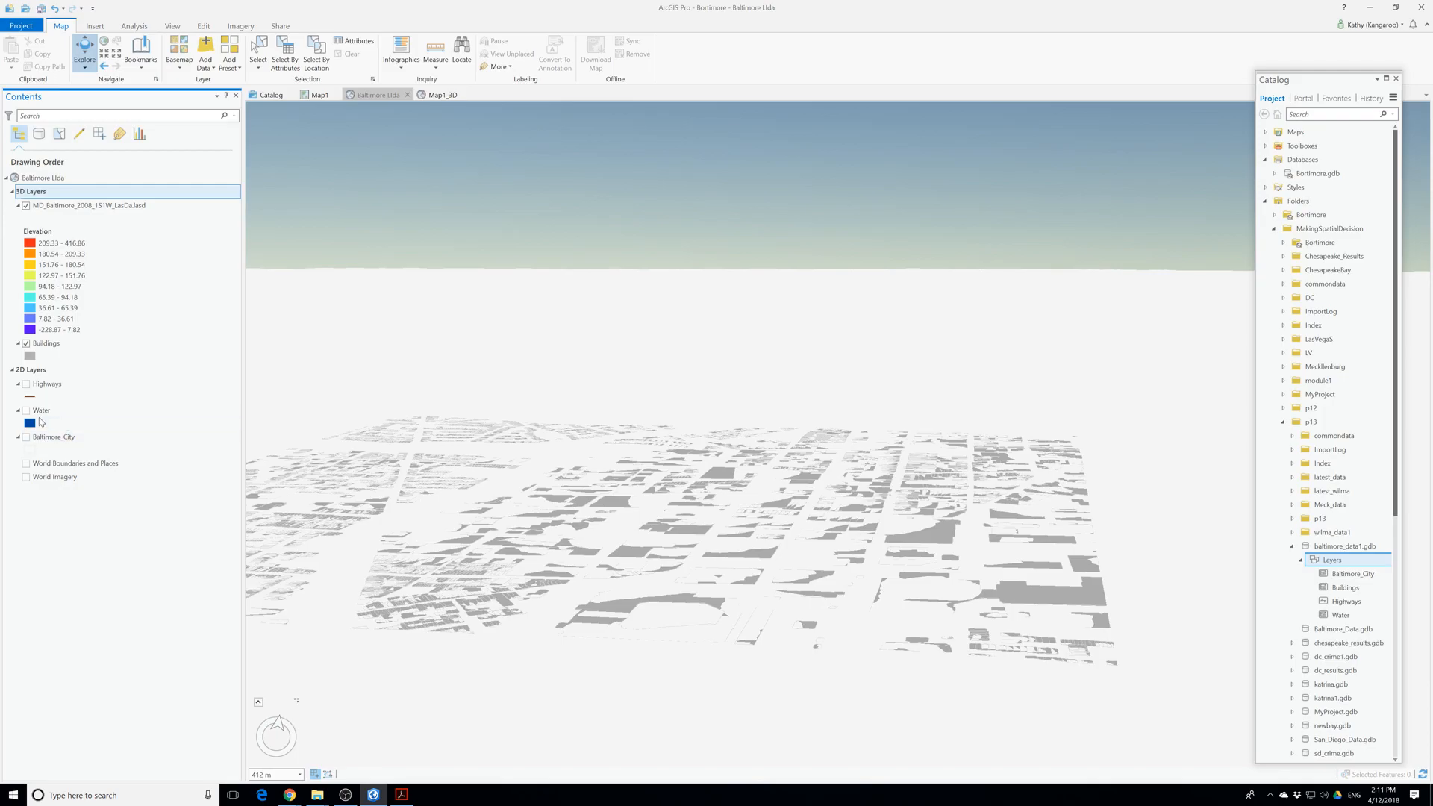
# Return to Map1 and remove its Highways layer.
pyautogui.click(318, 95)
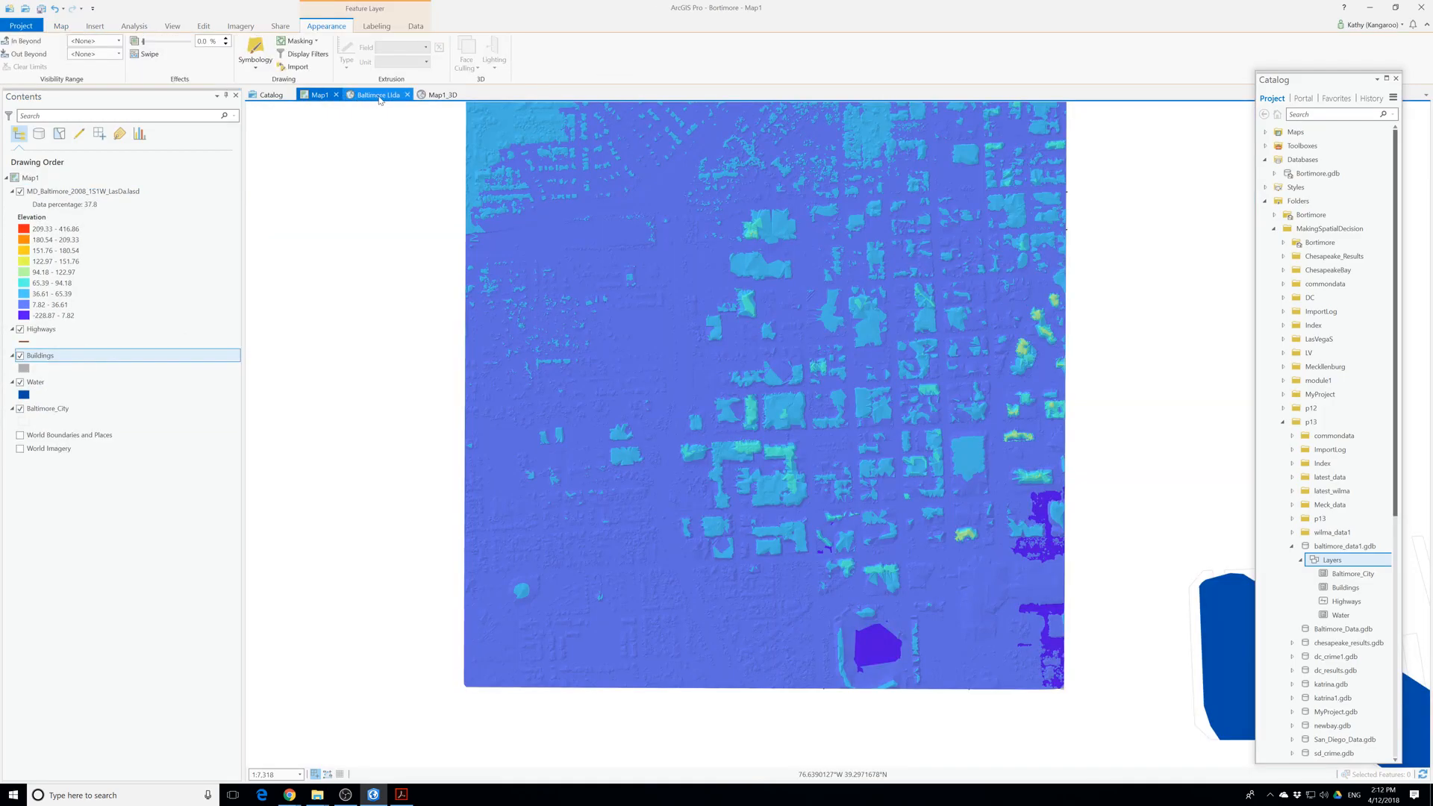
pyautogui.click(378, 96)
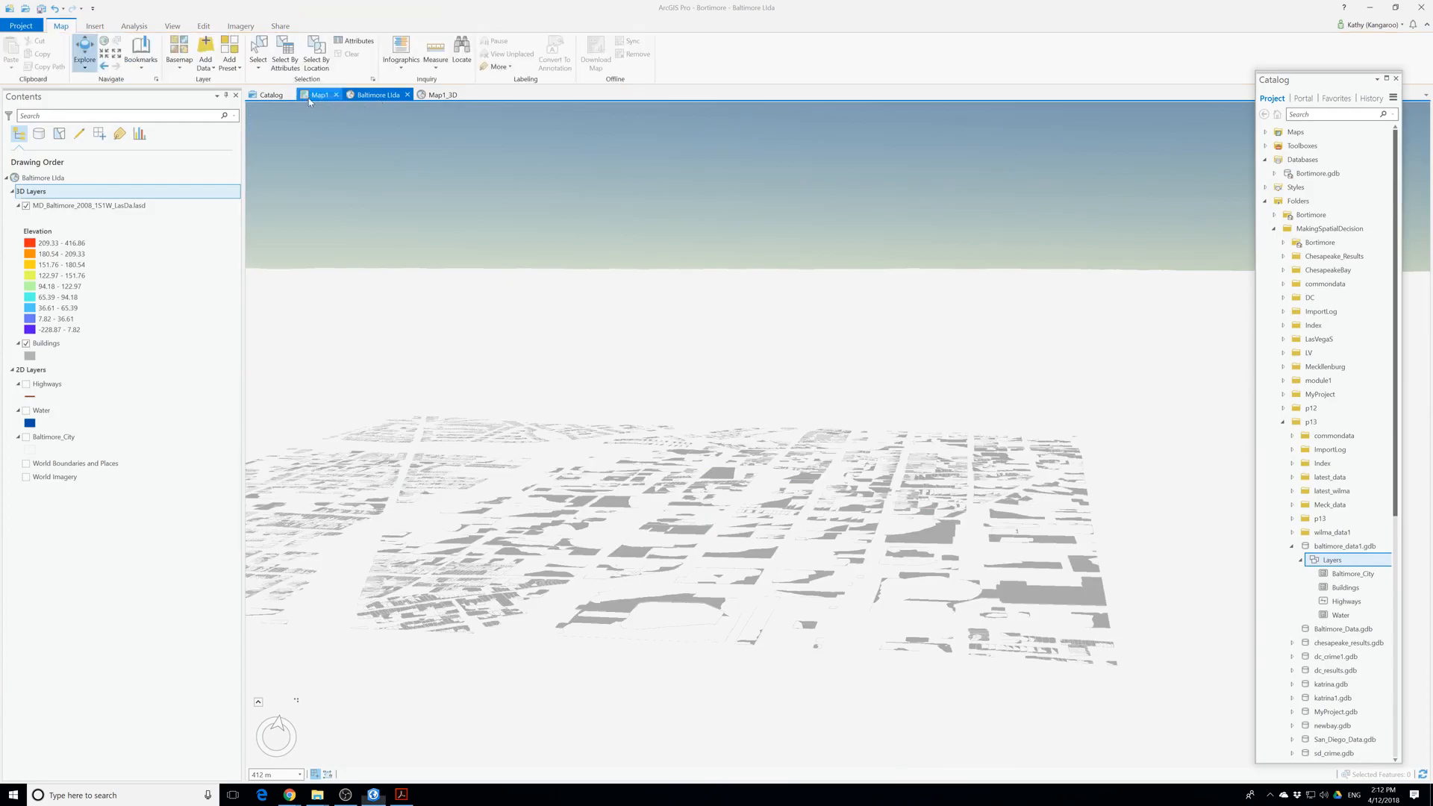
pyautogui.click(316, 95)
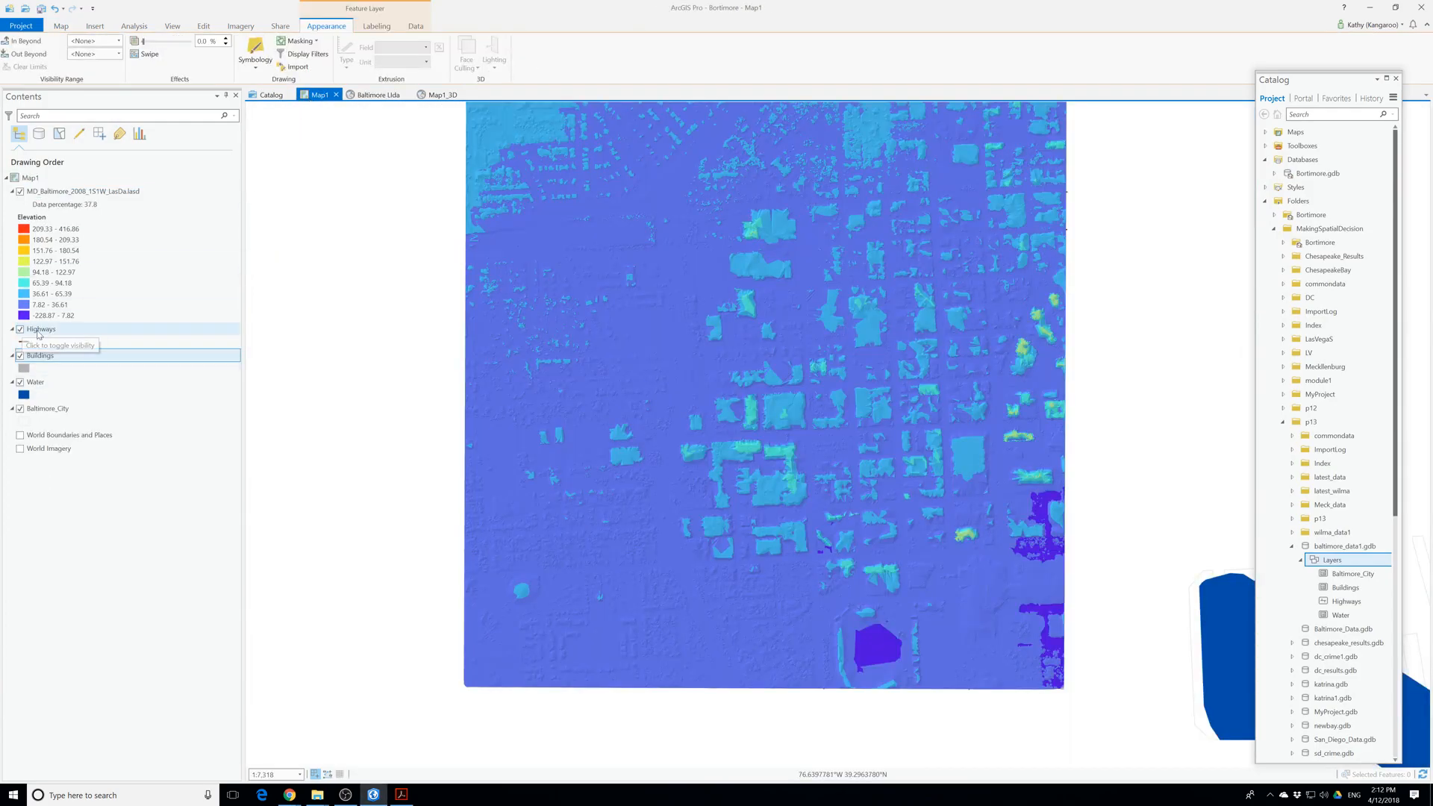
pyautogui.rightClick(39, 330)
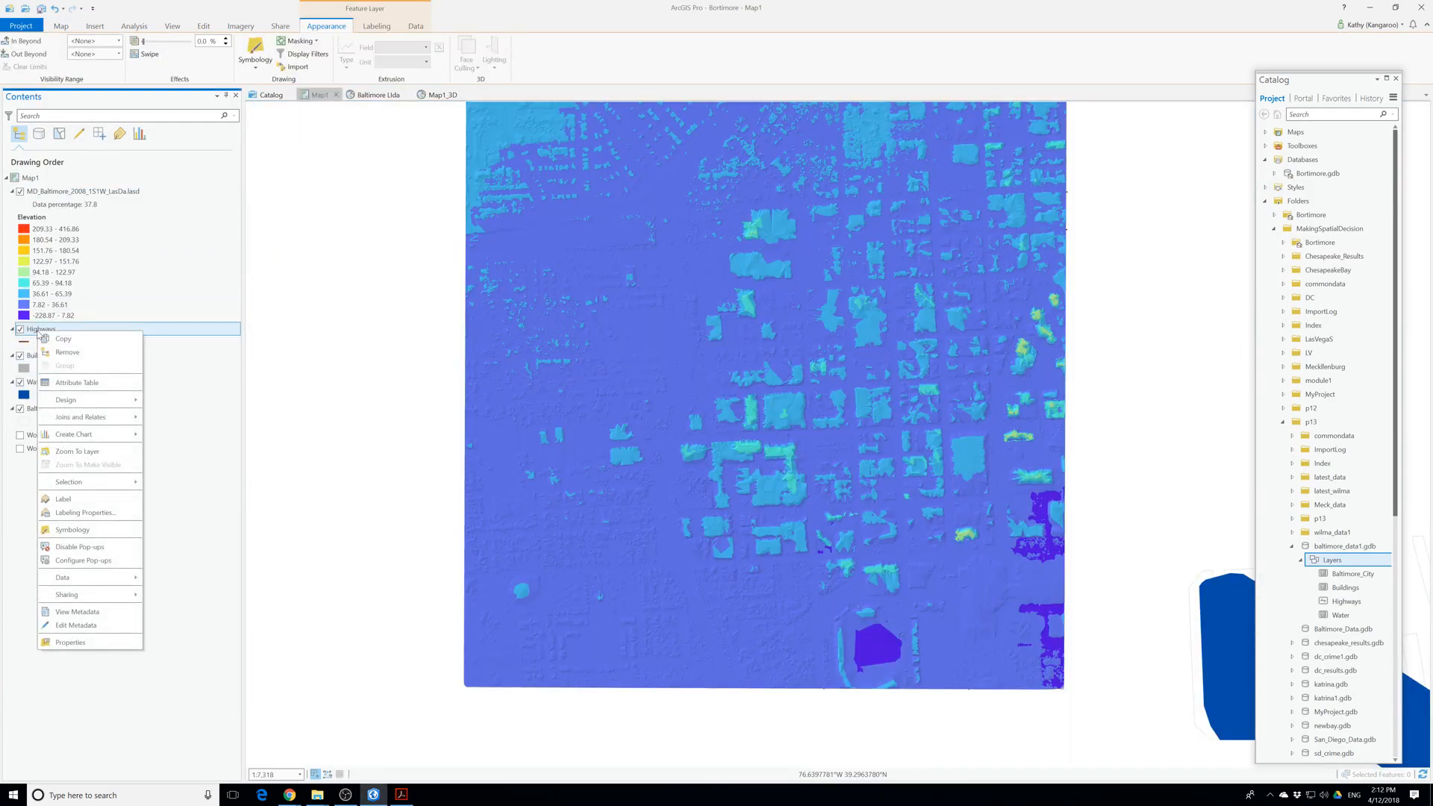
pyautogui.click(68, 352)
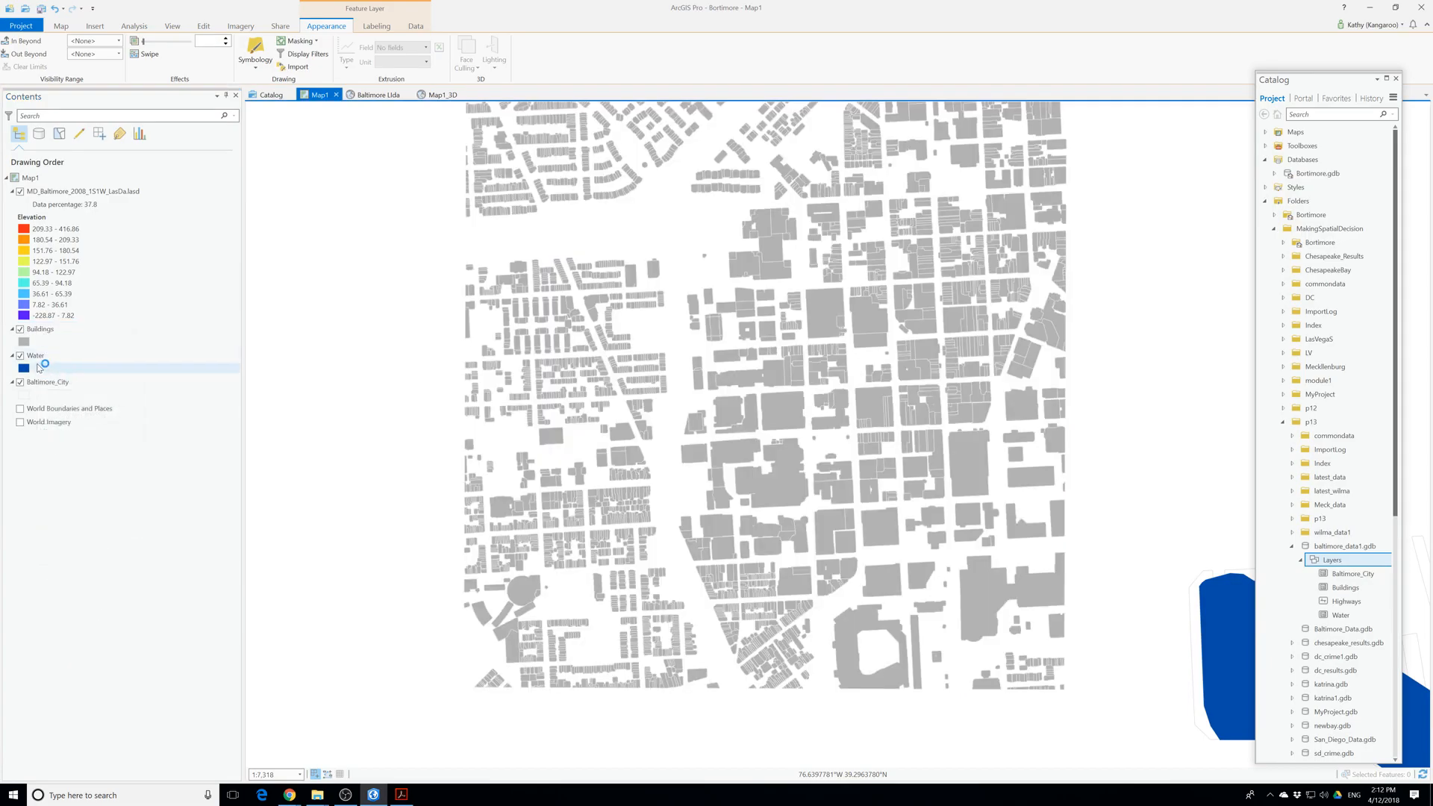
# Remove the Baltimore_City and Water layers from Map1.
pyautogui.rightClick(44, 355)
pyautogui.click(46, 384)
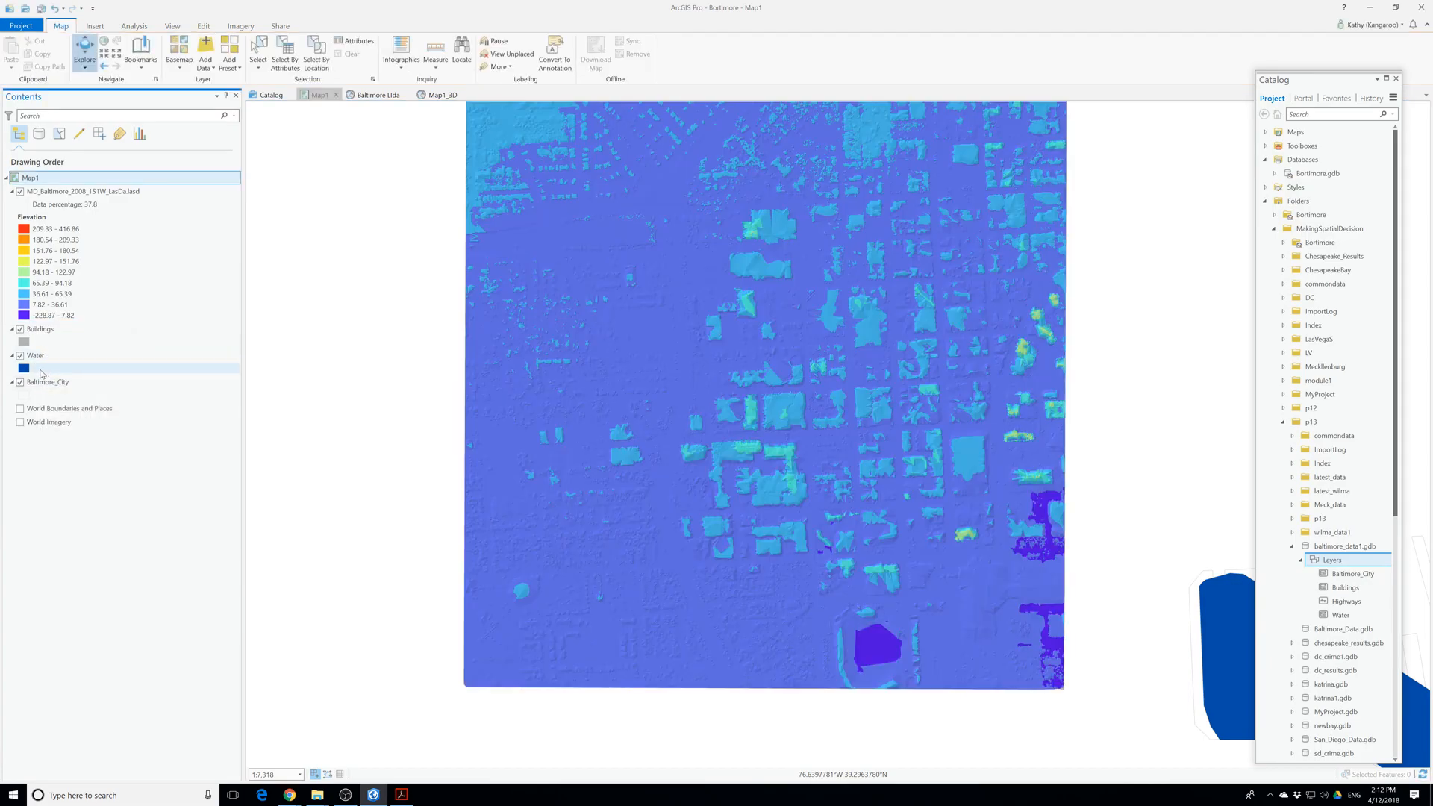
pyautogui.click(46, 384)
pyautogui.rightClick(46, 383)
pyautogui.click(58, 406)
pyautogui.rightClick(39, 361)
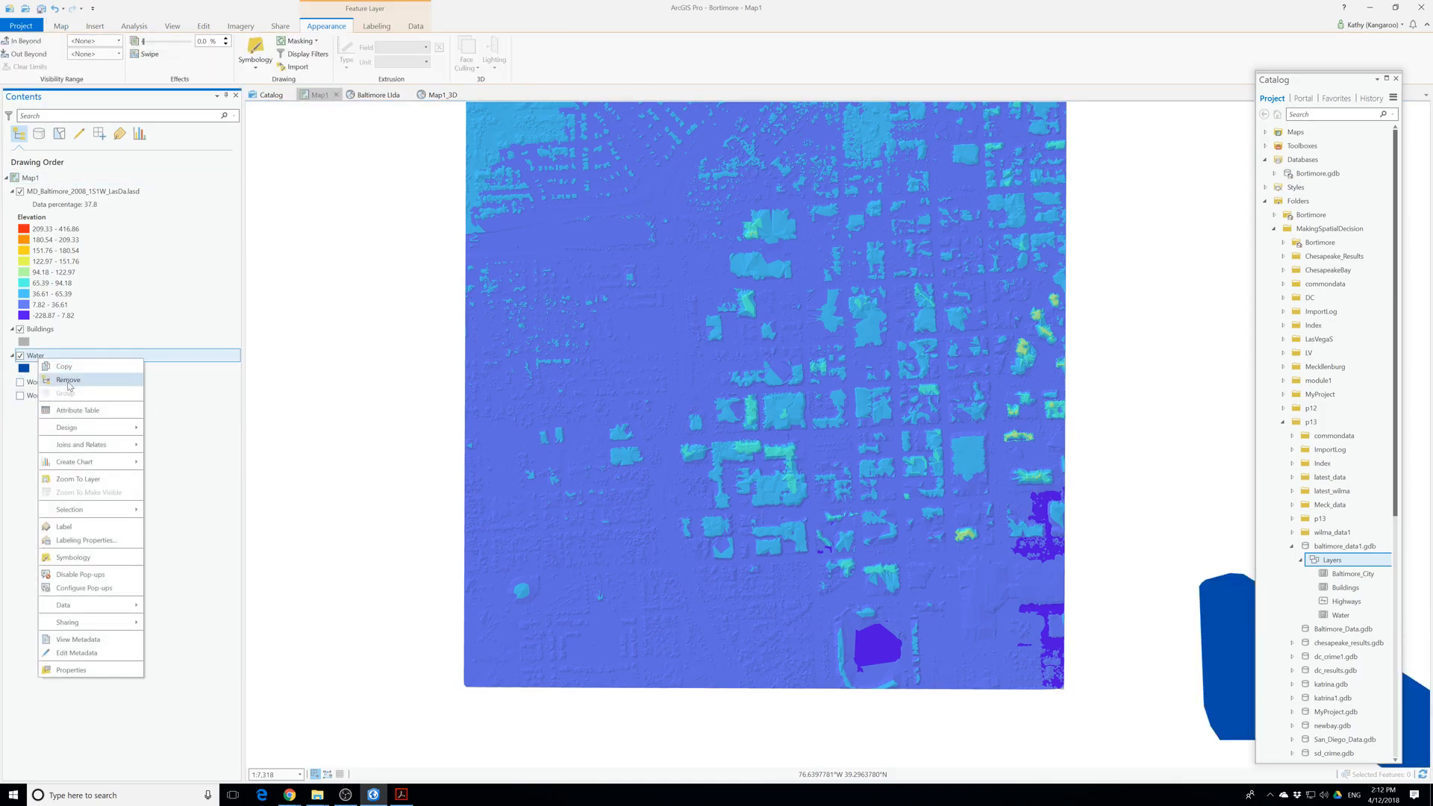
pyautogui.click(52, 382)
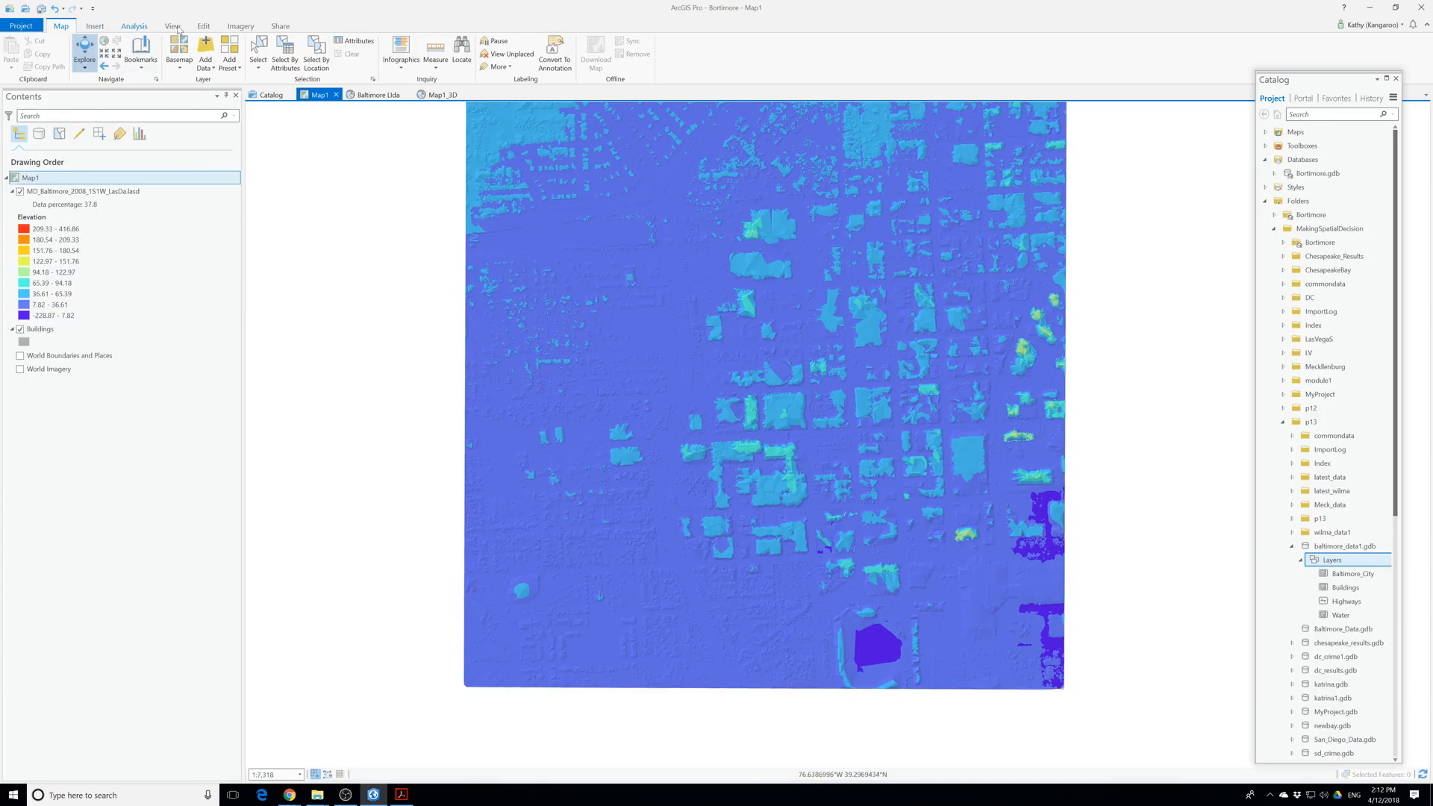
# Convert Map1 to a global 3D scene.
pyautogui.click(135, 26)
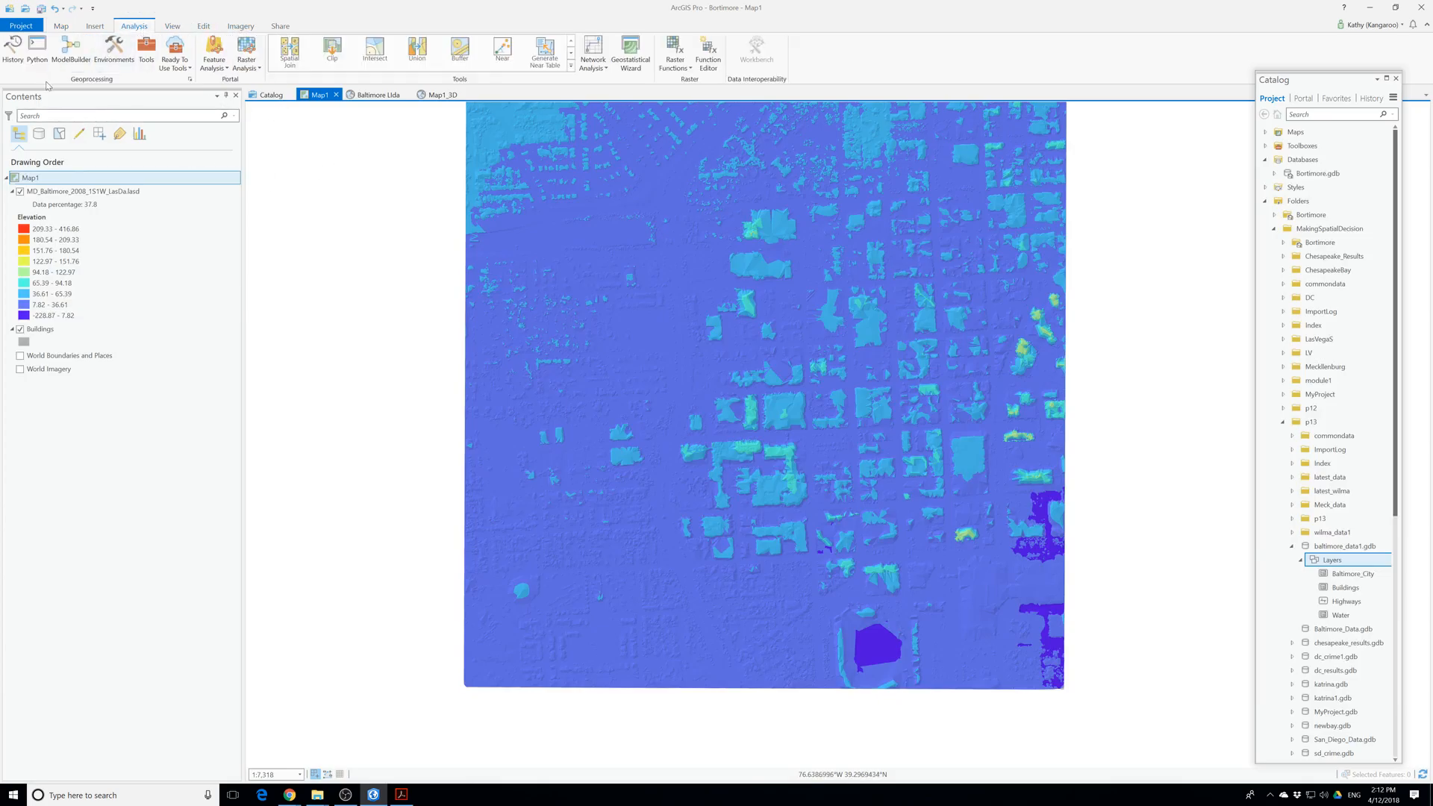
pyautogui.click(171, 29)
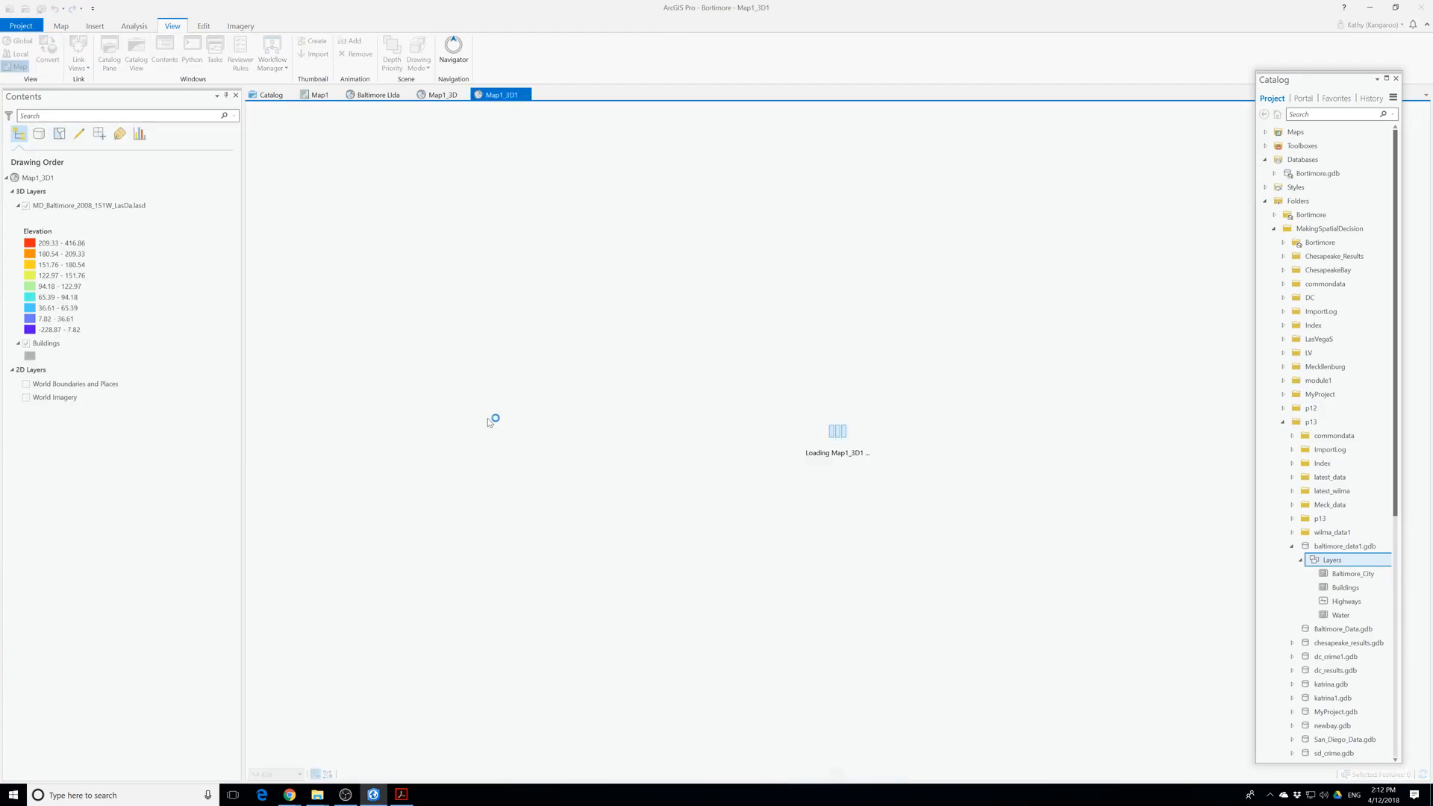
# Remove the World Boundaries and Places and World Imagery layers from the Map1_3D1 scene.
pyautogui.click(65, 386)
pyautogui.rightClick(64, 388)
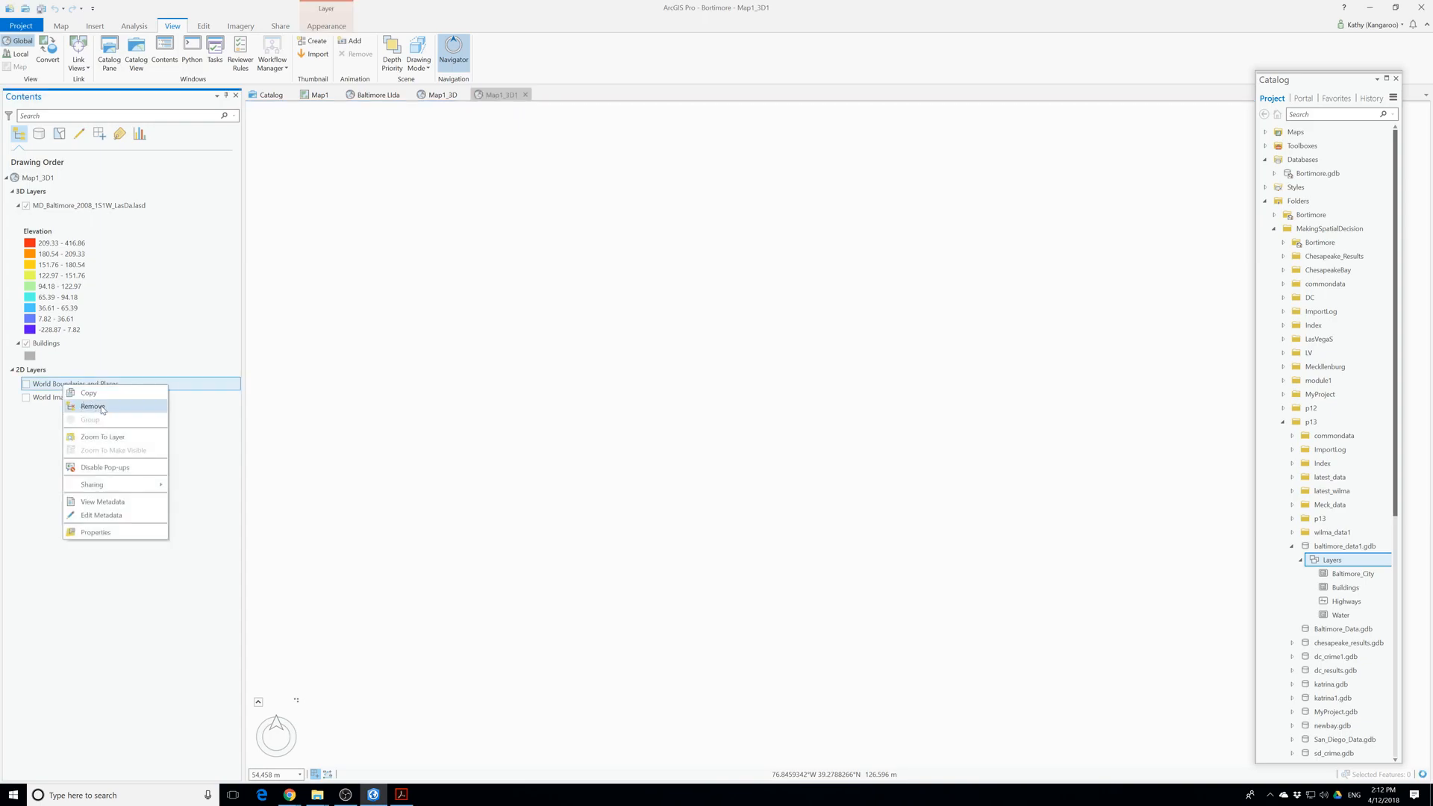
pyautogui.click(102, 409)
pyautogui.rightClick(54, 384)
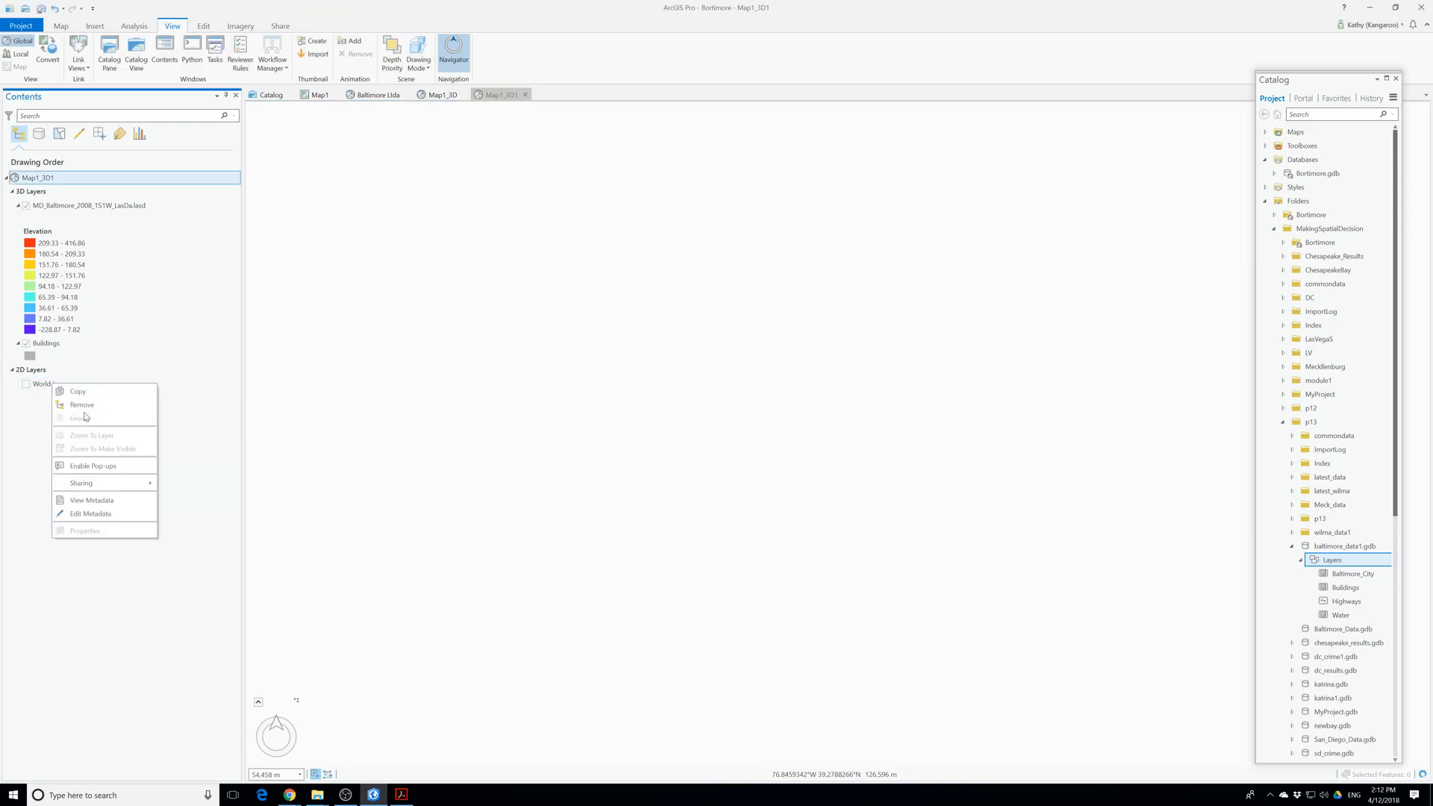
pyautogui.click(96, 407)
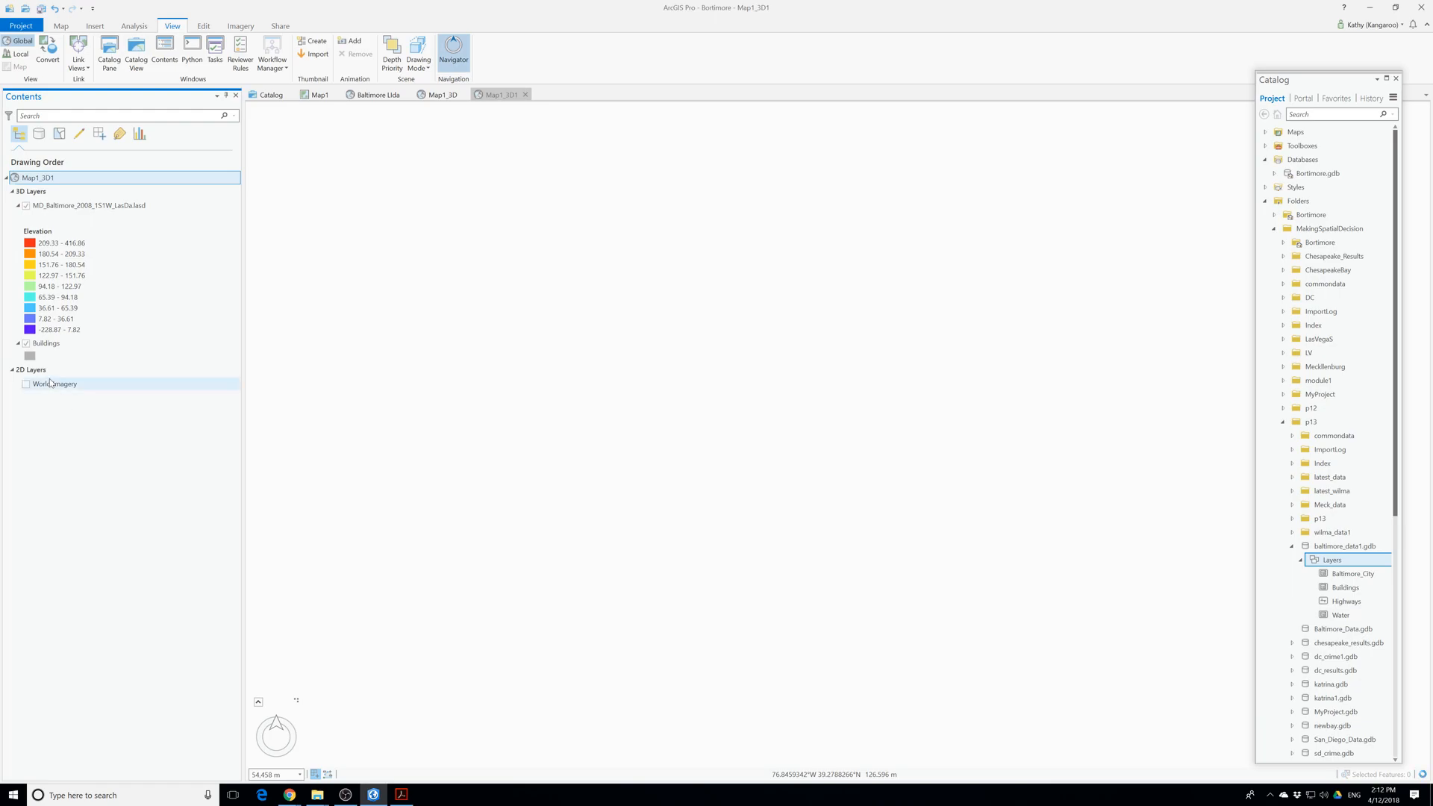
pyautogui.rightClick(57, 386)
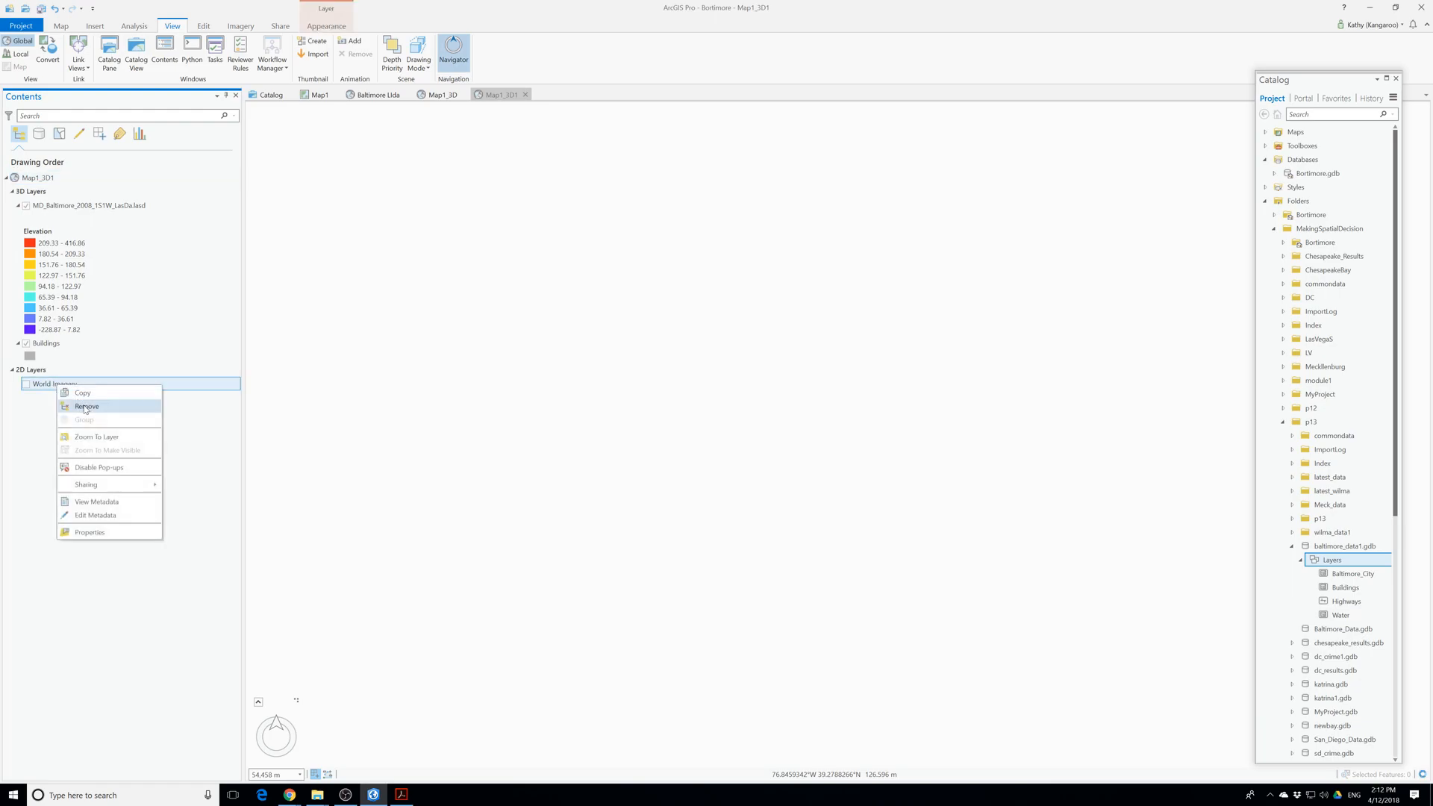
pyautogui.click(95, 407)
pyautogui.rightClick(33, 377)
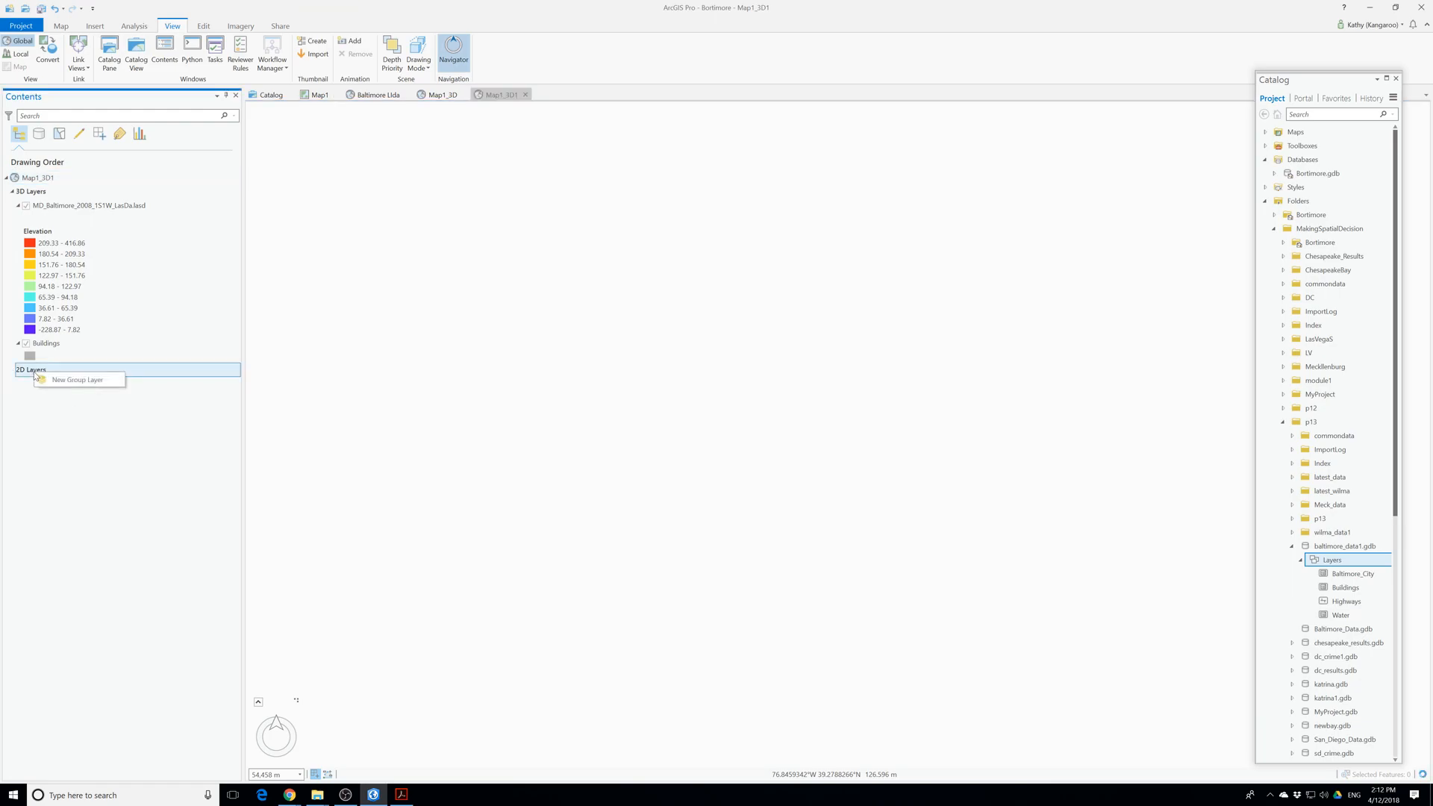
pyautogui.click(31, 372)
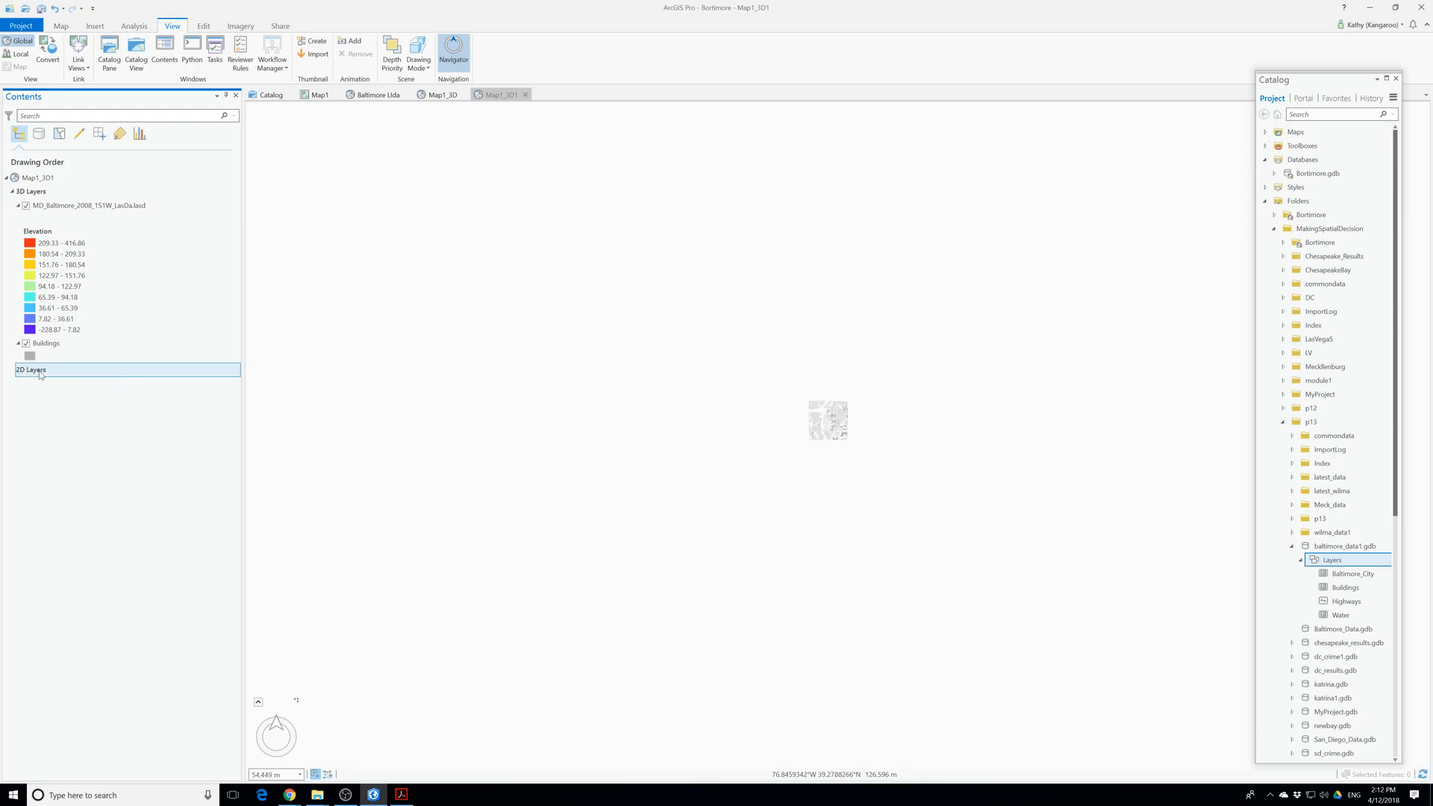
# Extrude the Buildings layer in Map1_3D1 with the Max Height type, using the Z field.
pyautogui.click(48, 345)
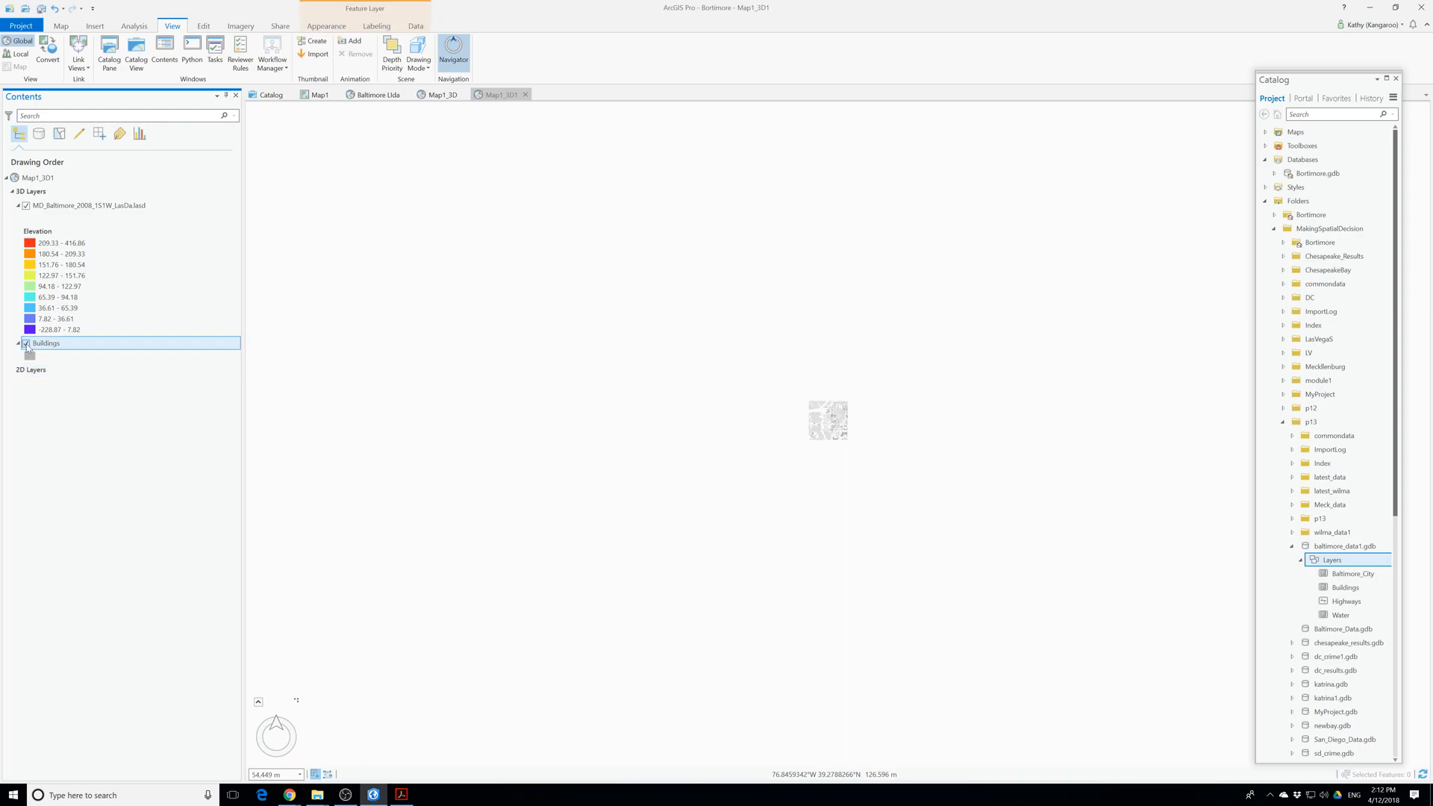
pyautogui.click(326, 25)
pyautogui.click(350, 61)
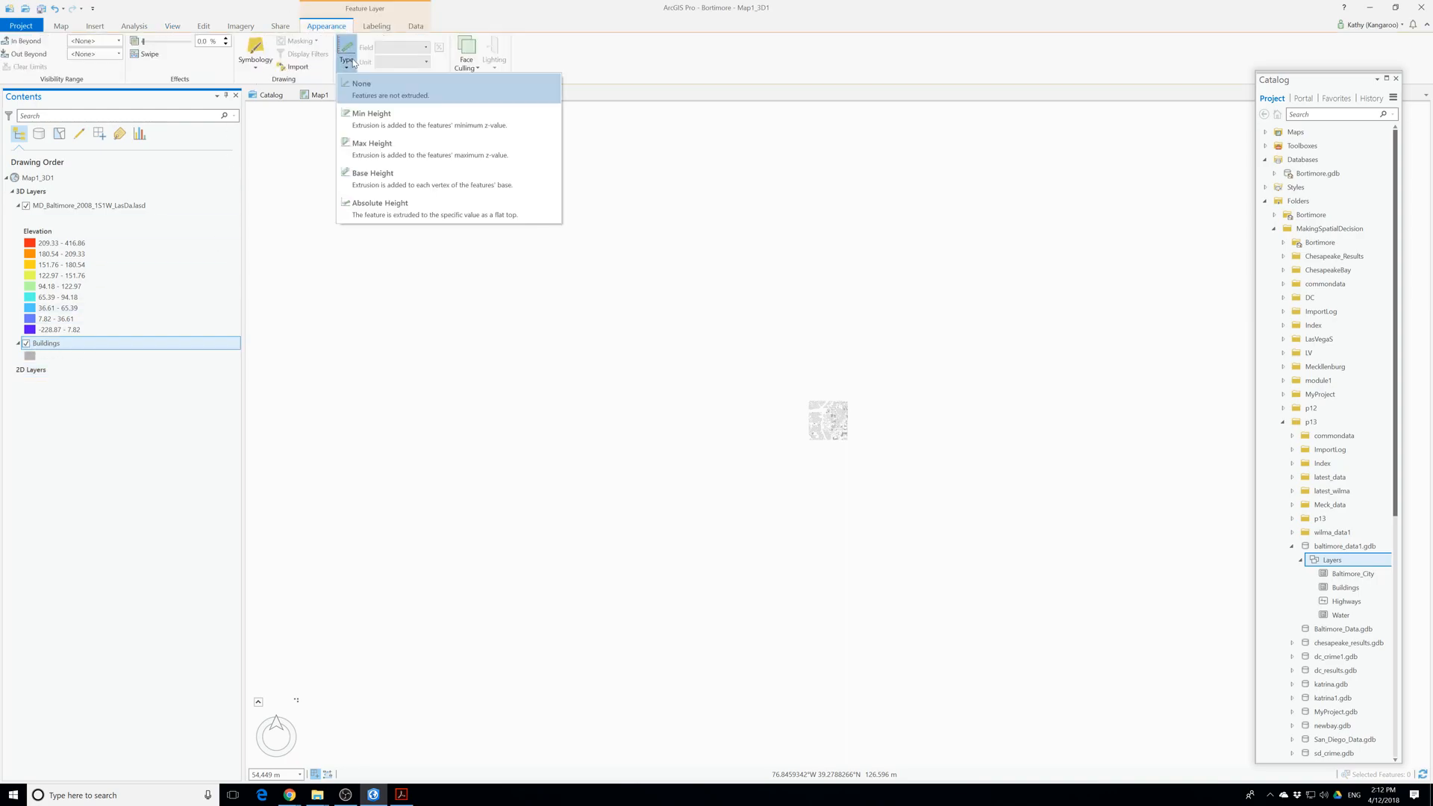
pyautogui.click(373, 145)
pyautogui.click(426, 47)
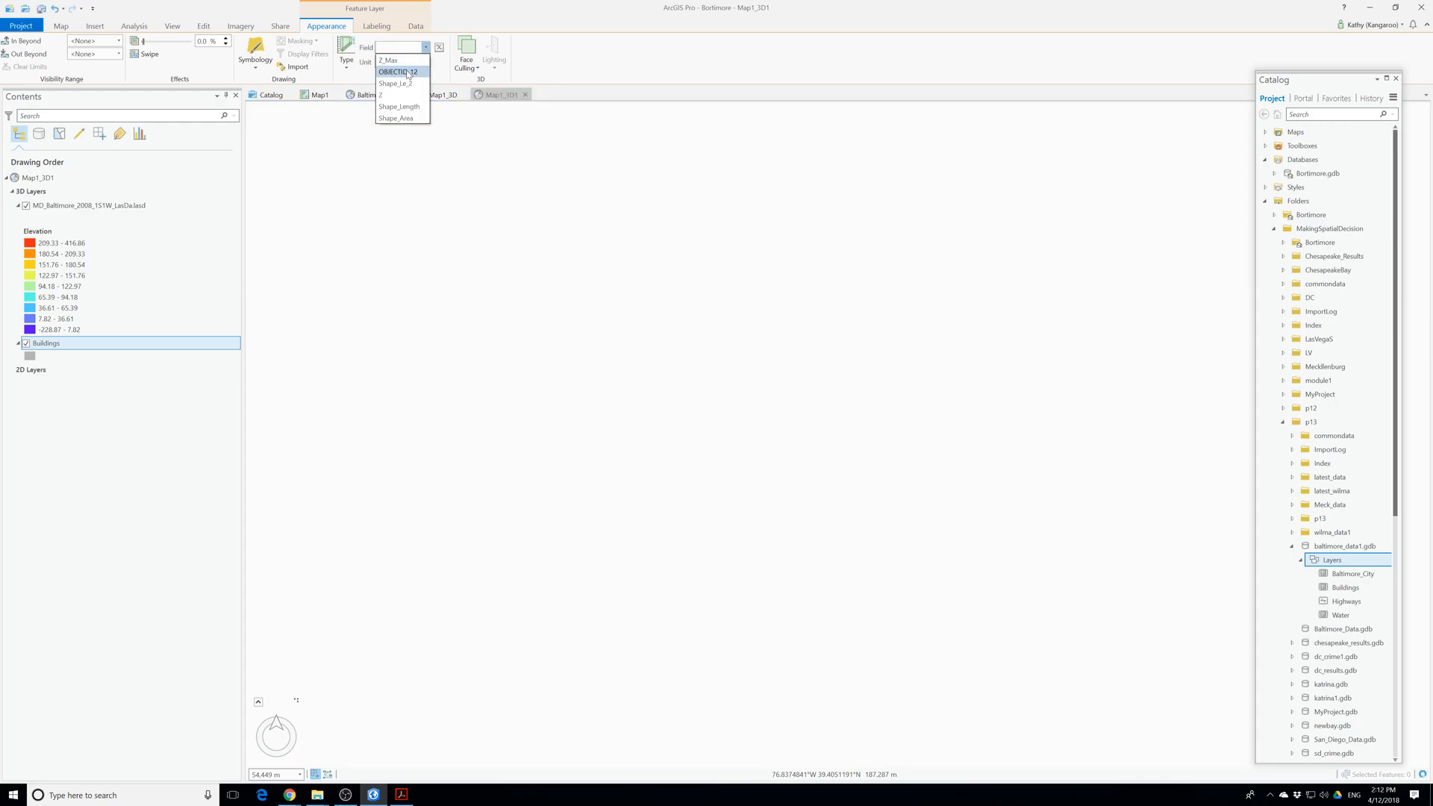
pyautogui.click(401, 106)
# Examine the extruded buildings in Map1_3D1 from low oblique angles and at close range.
pyautogui.click(475, 243)
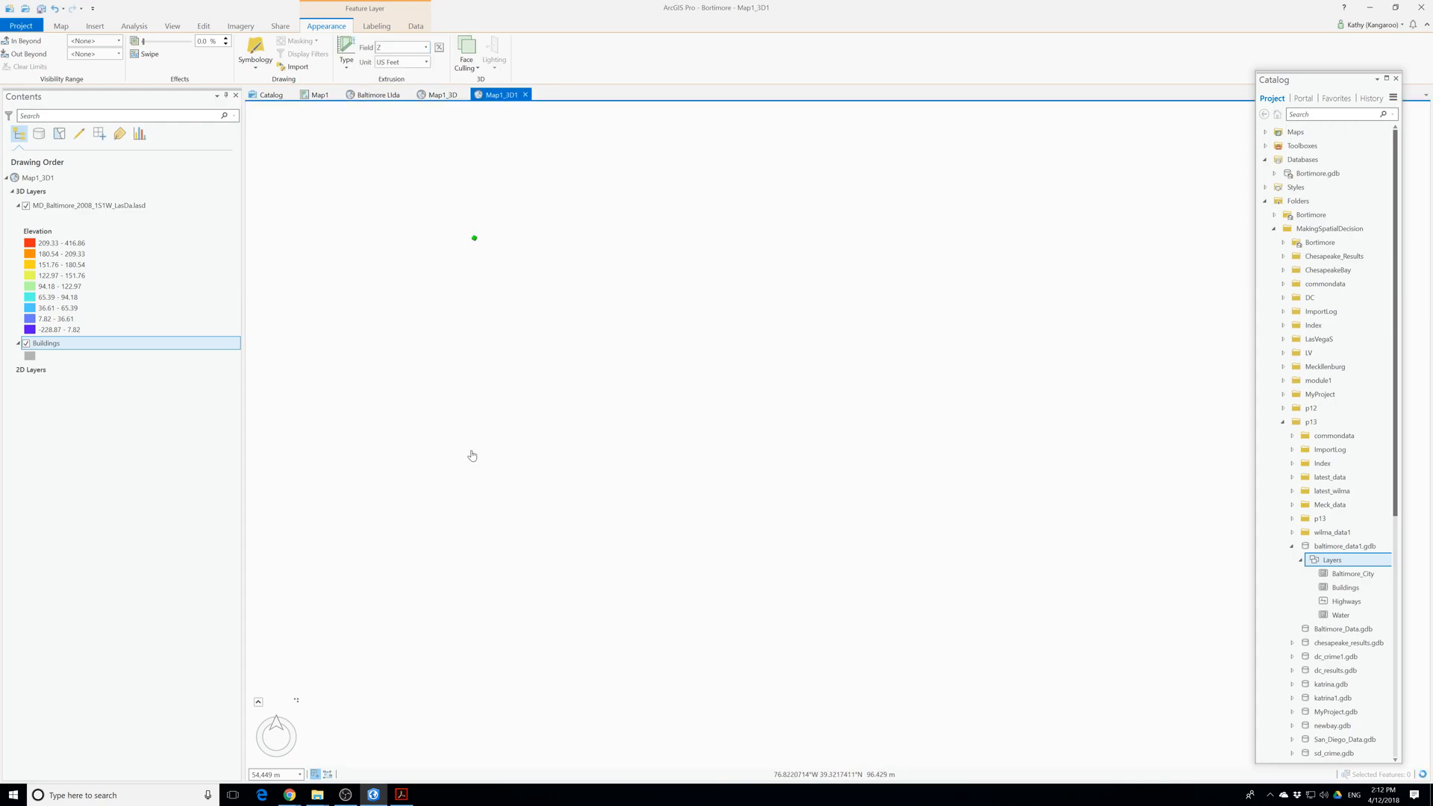
pyautogui.moveTo(535, 266); pyautogui.dragTo(637, 330)
pyautogui.moveTo(985, 566)
pyautogui.mouseDown()
pyautogui.moveTo(878, 533)
pyautogui.moveTo(857, 546)
pyautogui.mouseUp()
pyautogui.moveTo(830, 557); pyautogui.dragTo(809, 437, button='middle')
pyautogui.scroll(5, 837, 525)
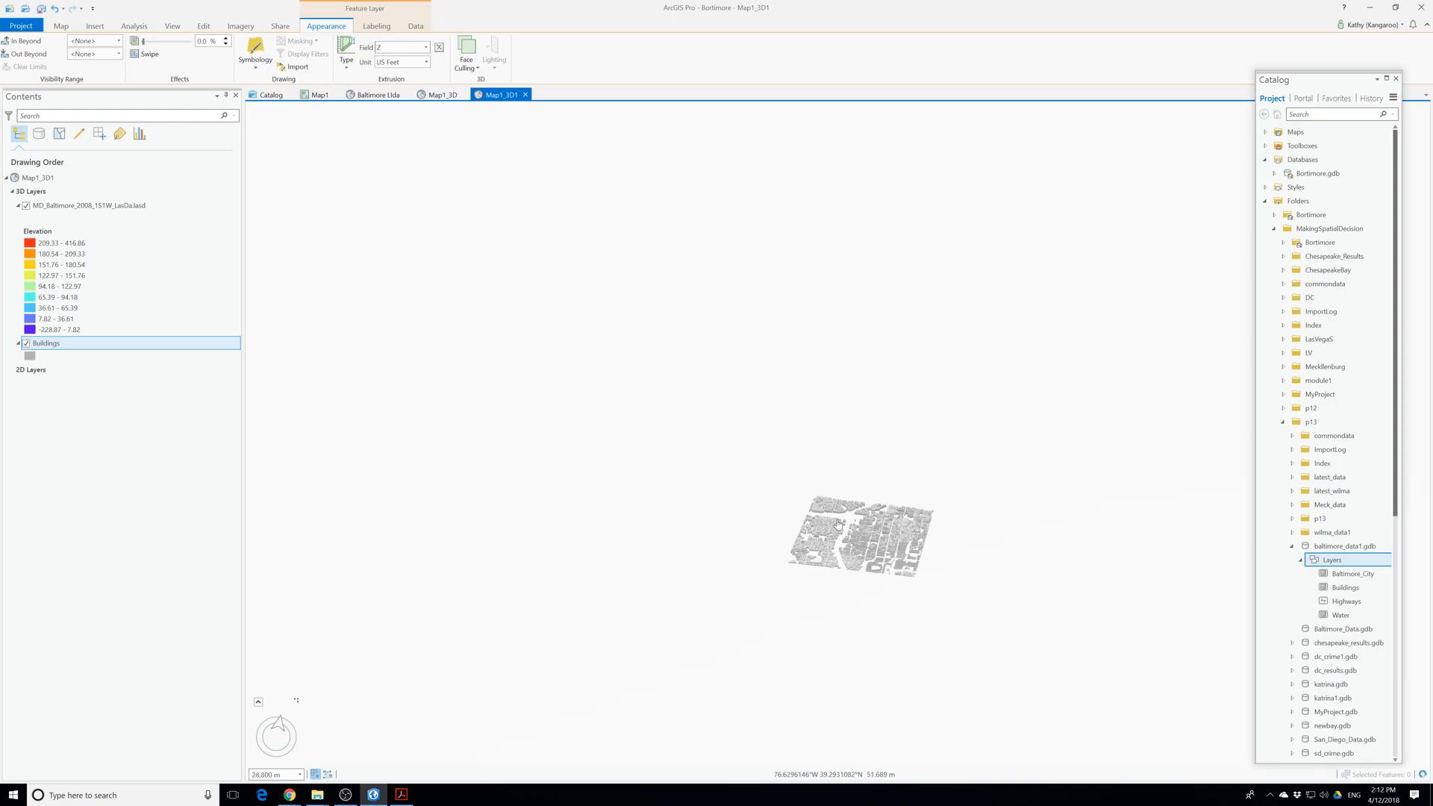
pyautogui.moveTo(856, 708); pyautogui.dragTo(859, 659, button='middle')
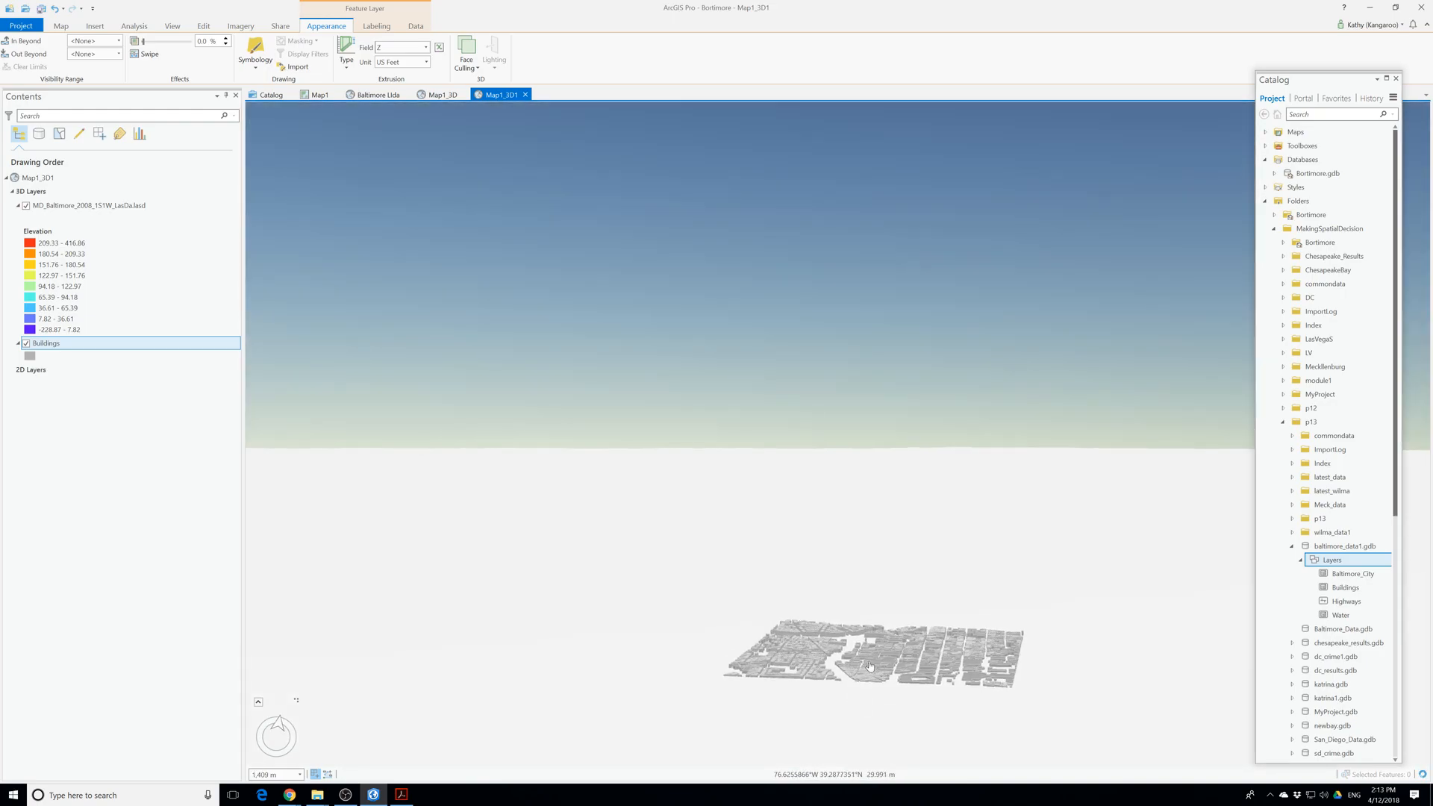
pyautogui.scroll(5, 859, 659)
pyautogui.scroll(-5, 884, 690)
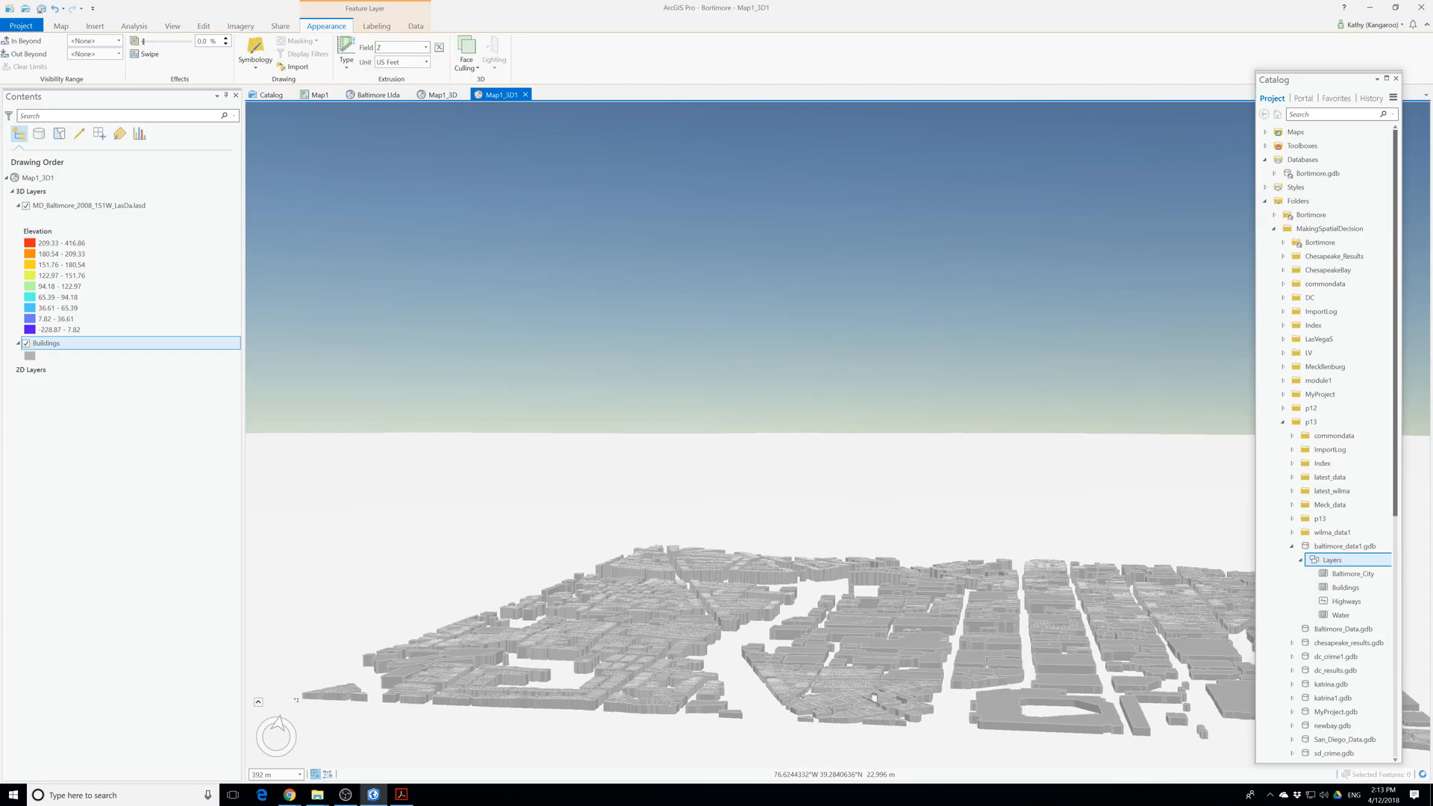
pyautogui.moveTo(879, 621); pyautogui.dragTo(812, 648, button='middle')
pyautogui.moveTo(935, 626); pyautogui.dragTo(827, 632, button='middle')
pyautogui.moveTo(827, 633); pyautogui.dragTo(957, 585)
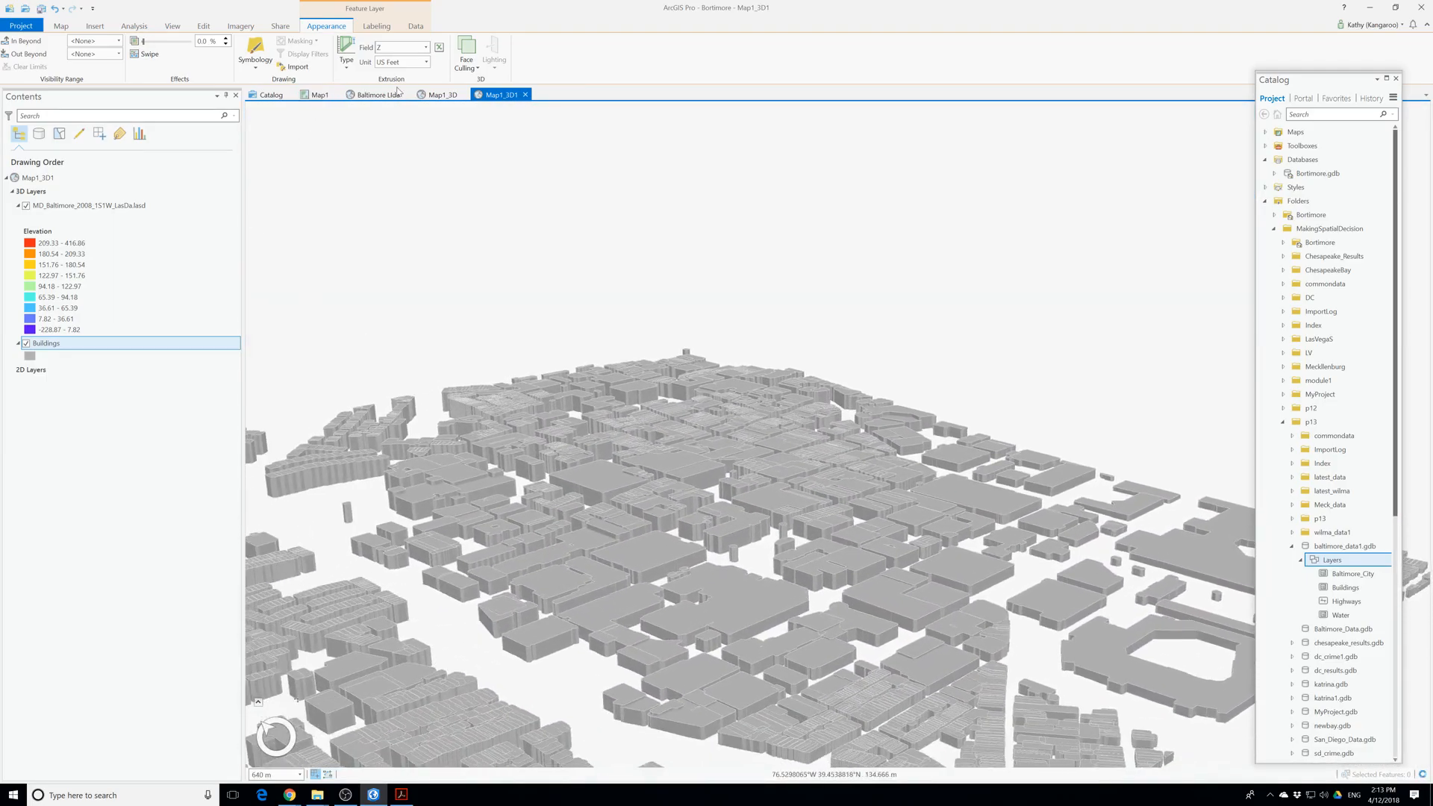
# Switch to the Map1_3D scene and remove its Highways layer.
pyautogui.click(442, 95)
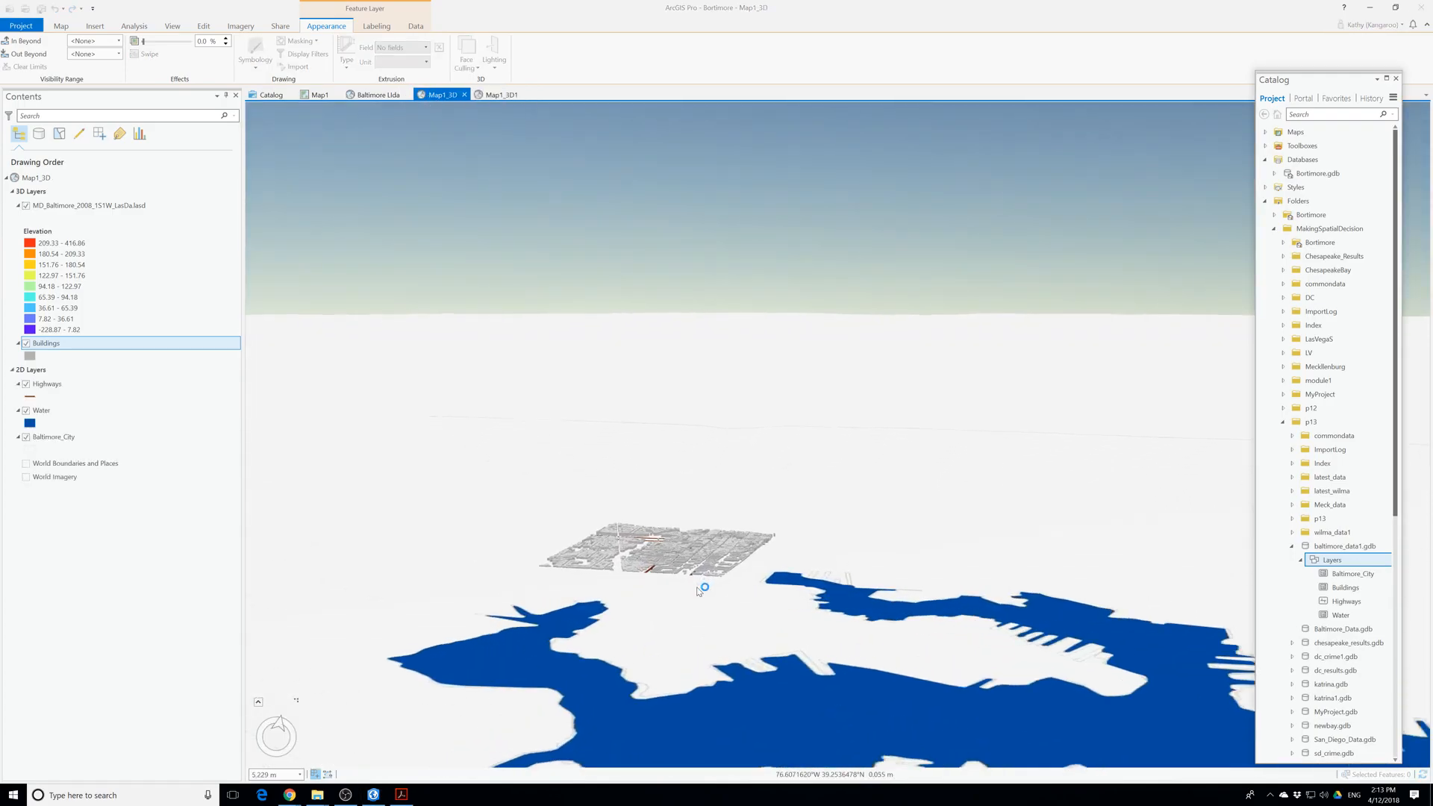
pyautogui.scroll(6, 697, 588)
pyautogui.scroll(-4, 698, 588)
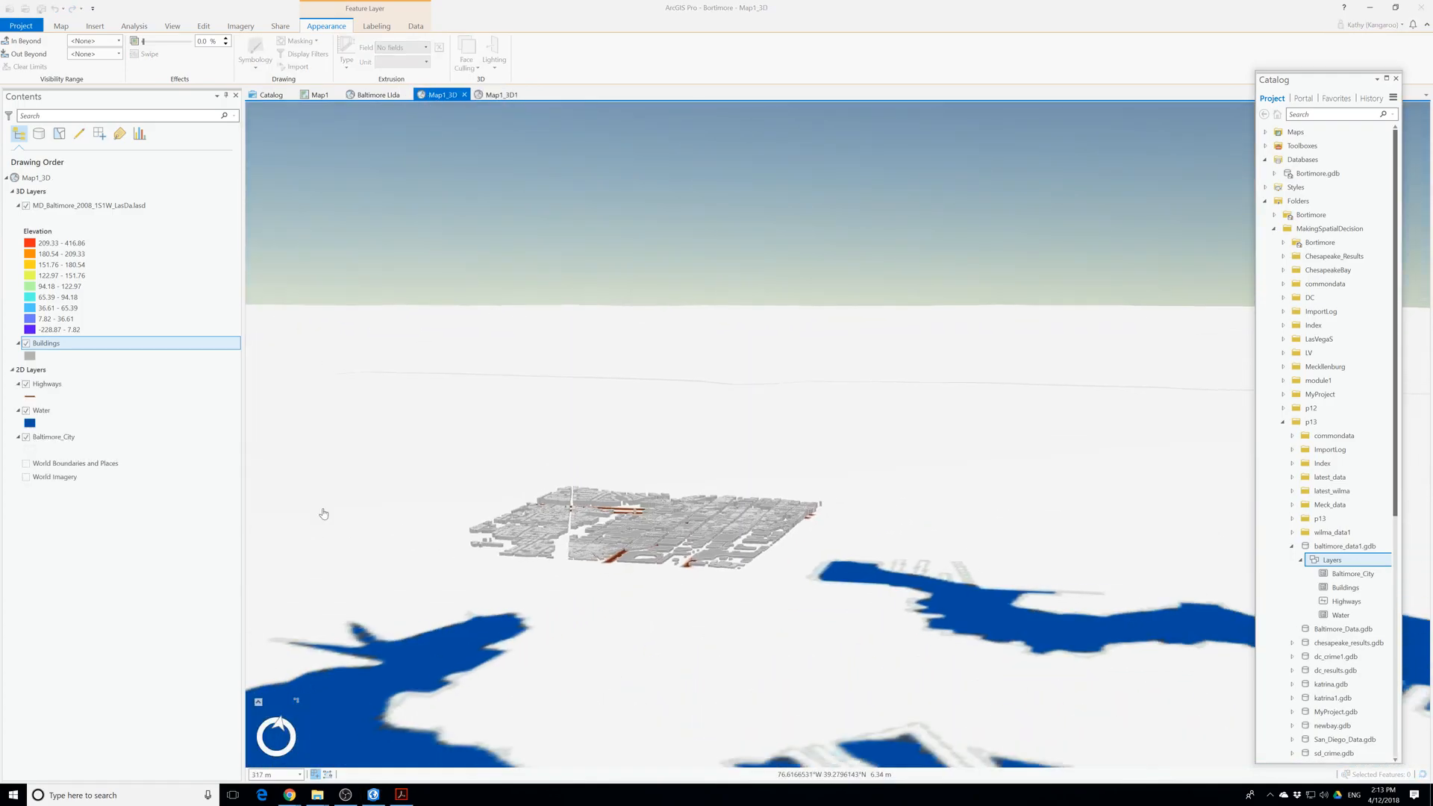
pyautogui.click(33, 376)
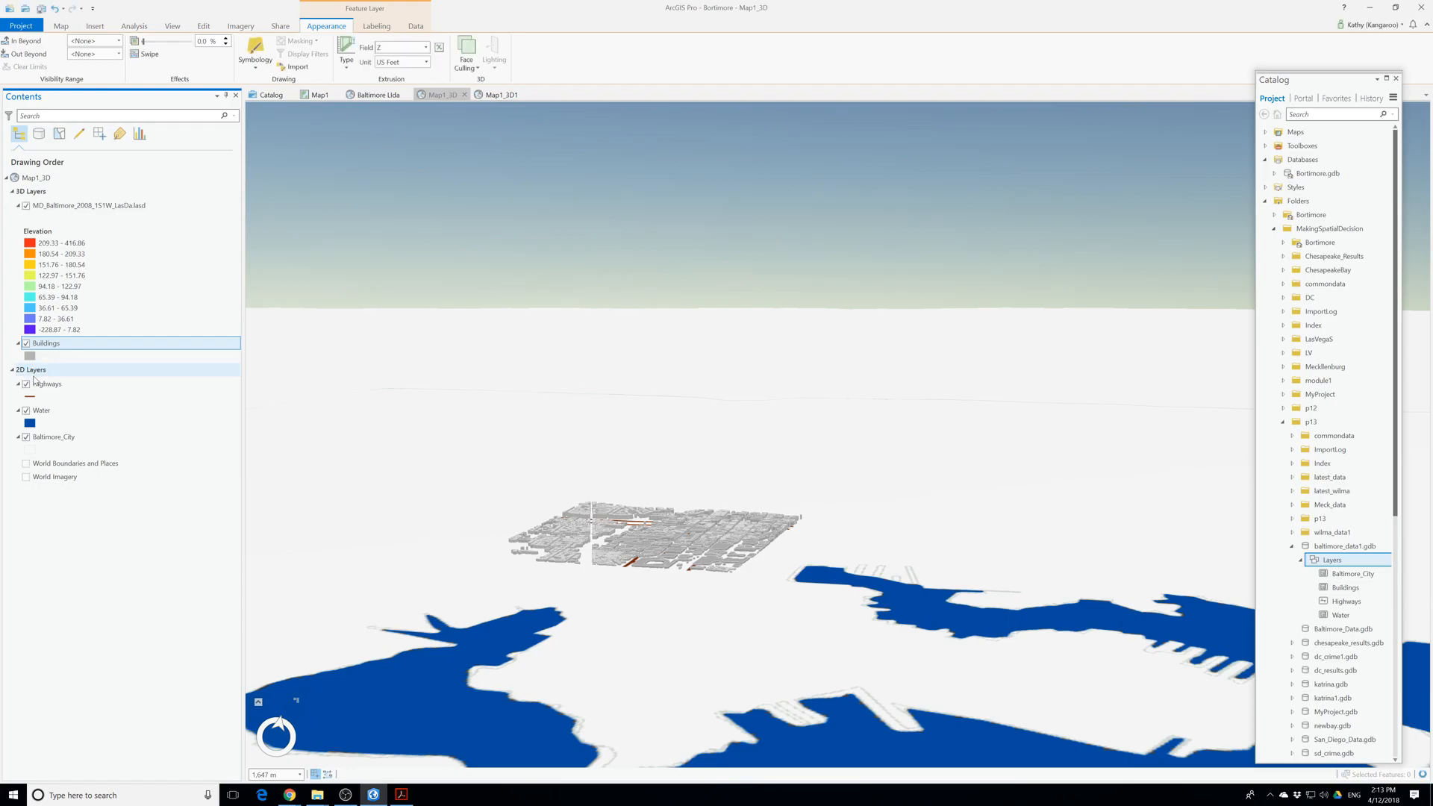
pyautogui.rightClick(46, 385)
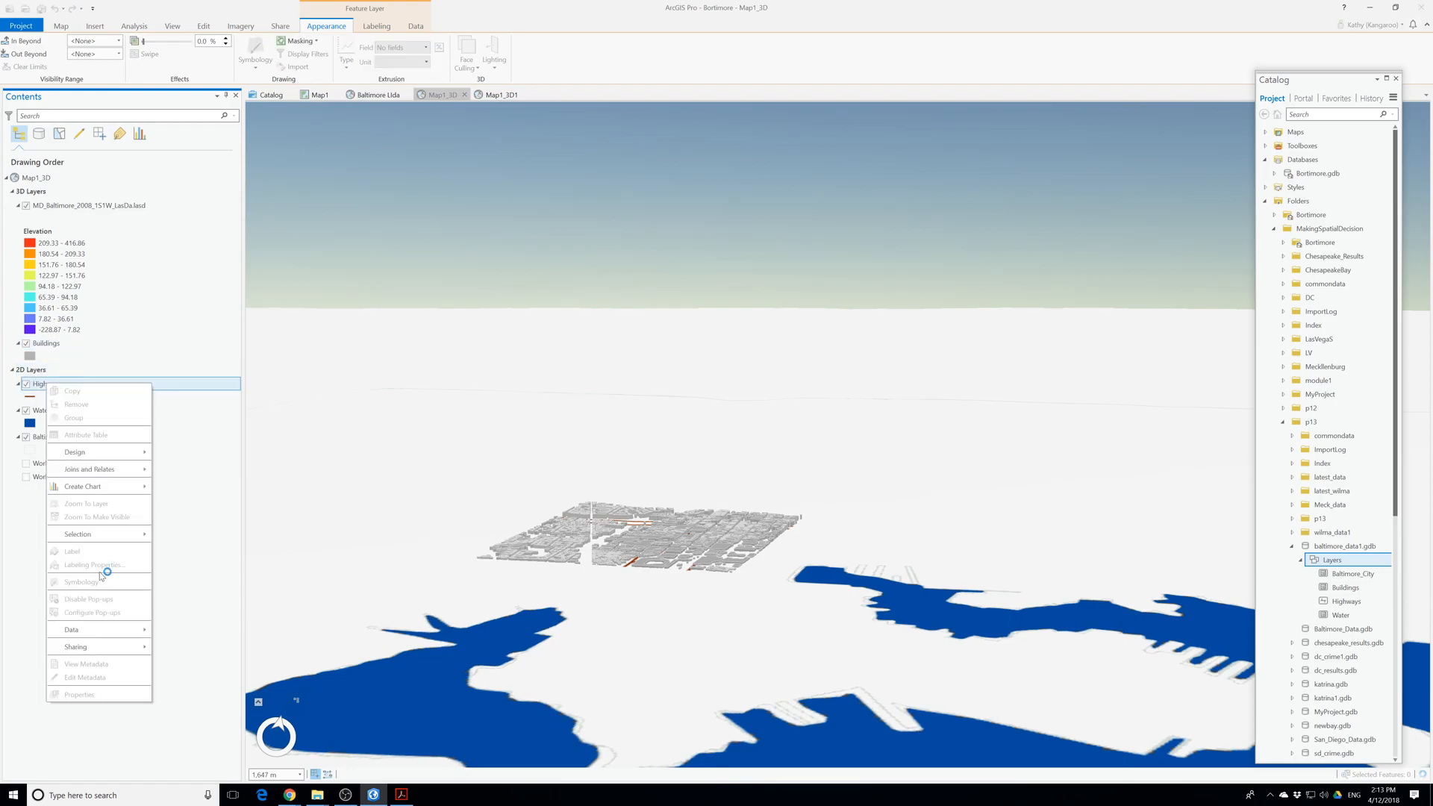
pyautogui.click(32, 397)
pyautogui.rightClick(64, 383)
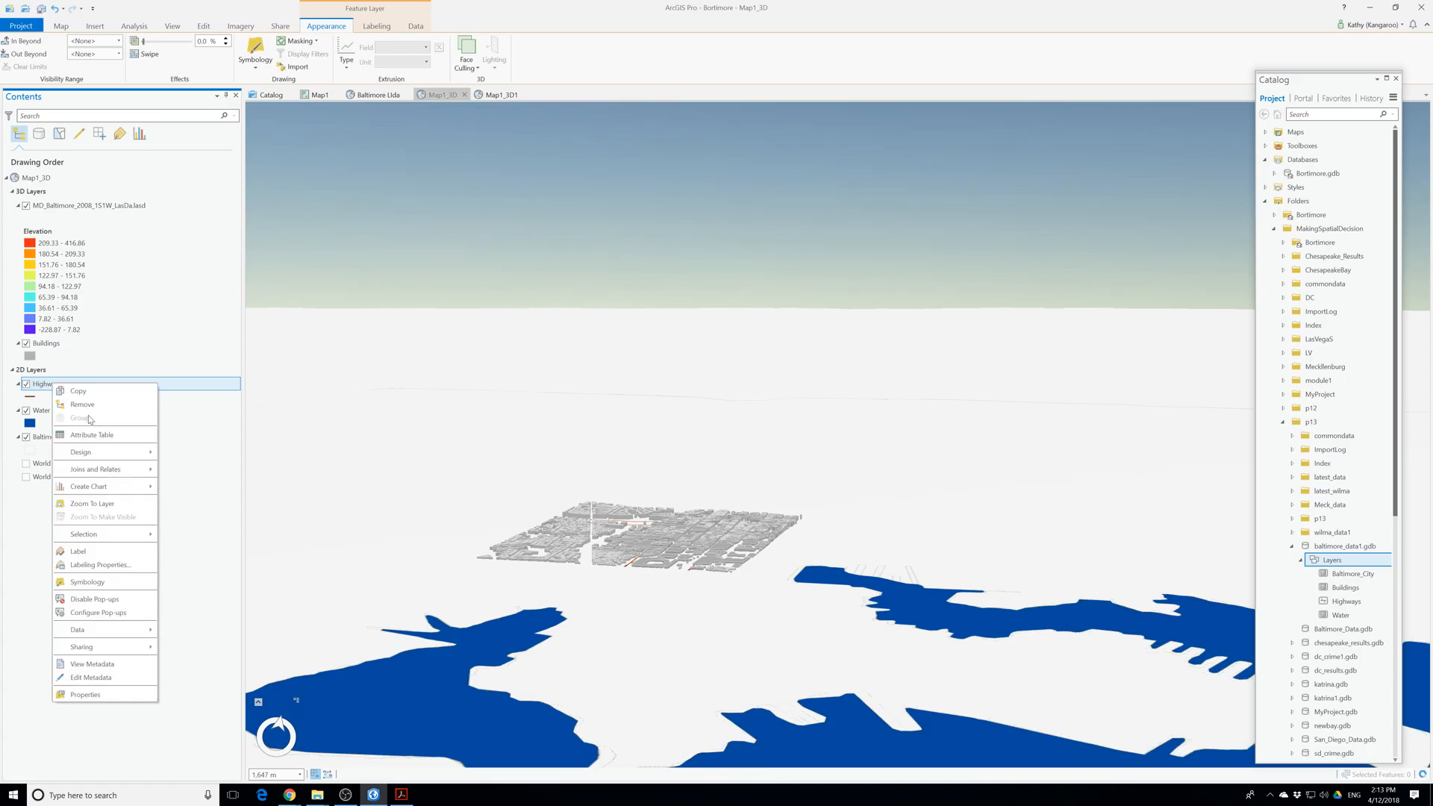
pyautogui.click(80, 404)
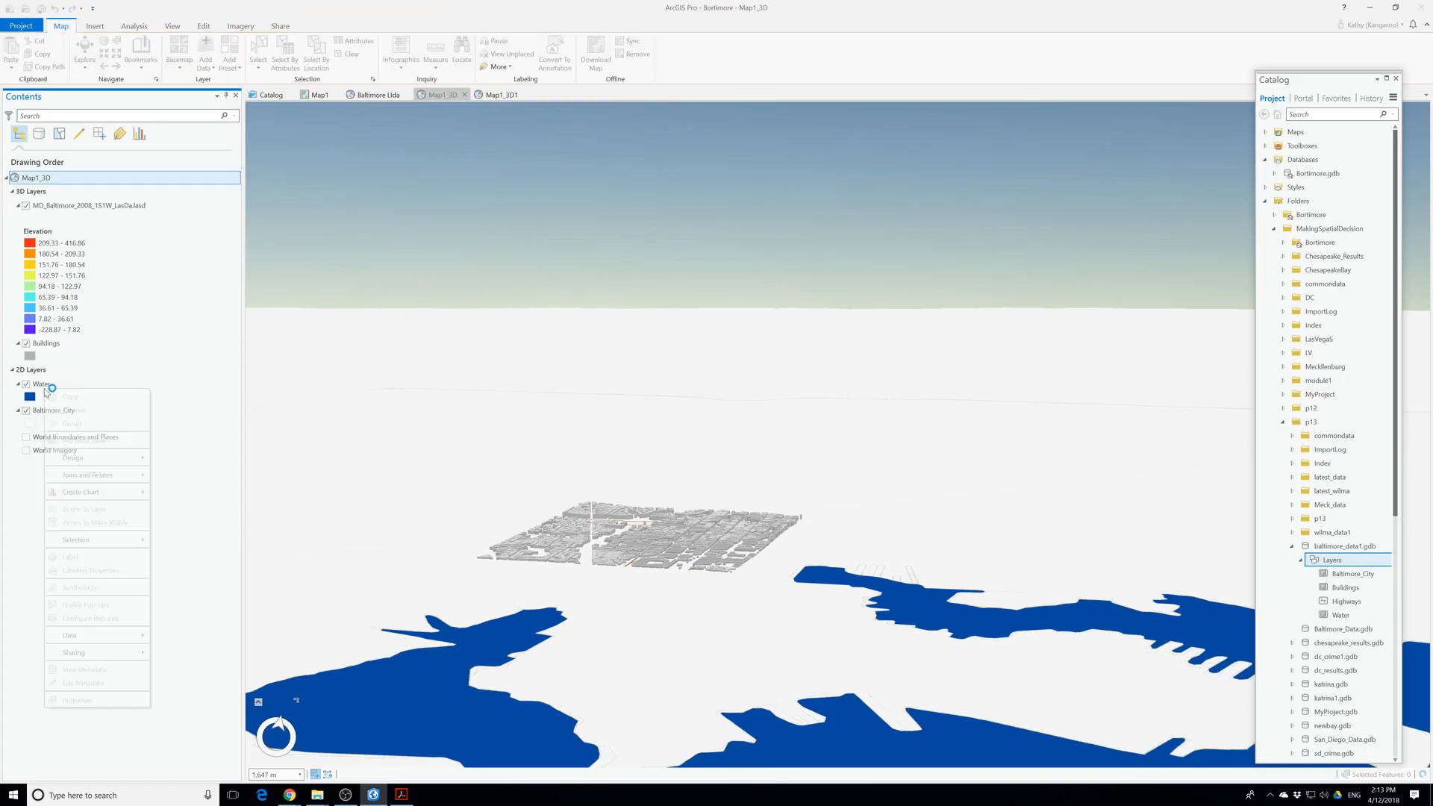
pyautogui.click(36, 383)
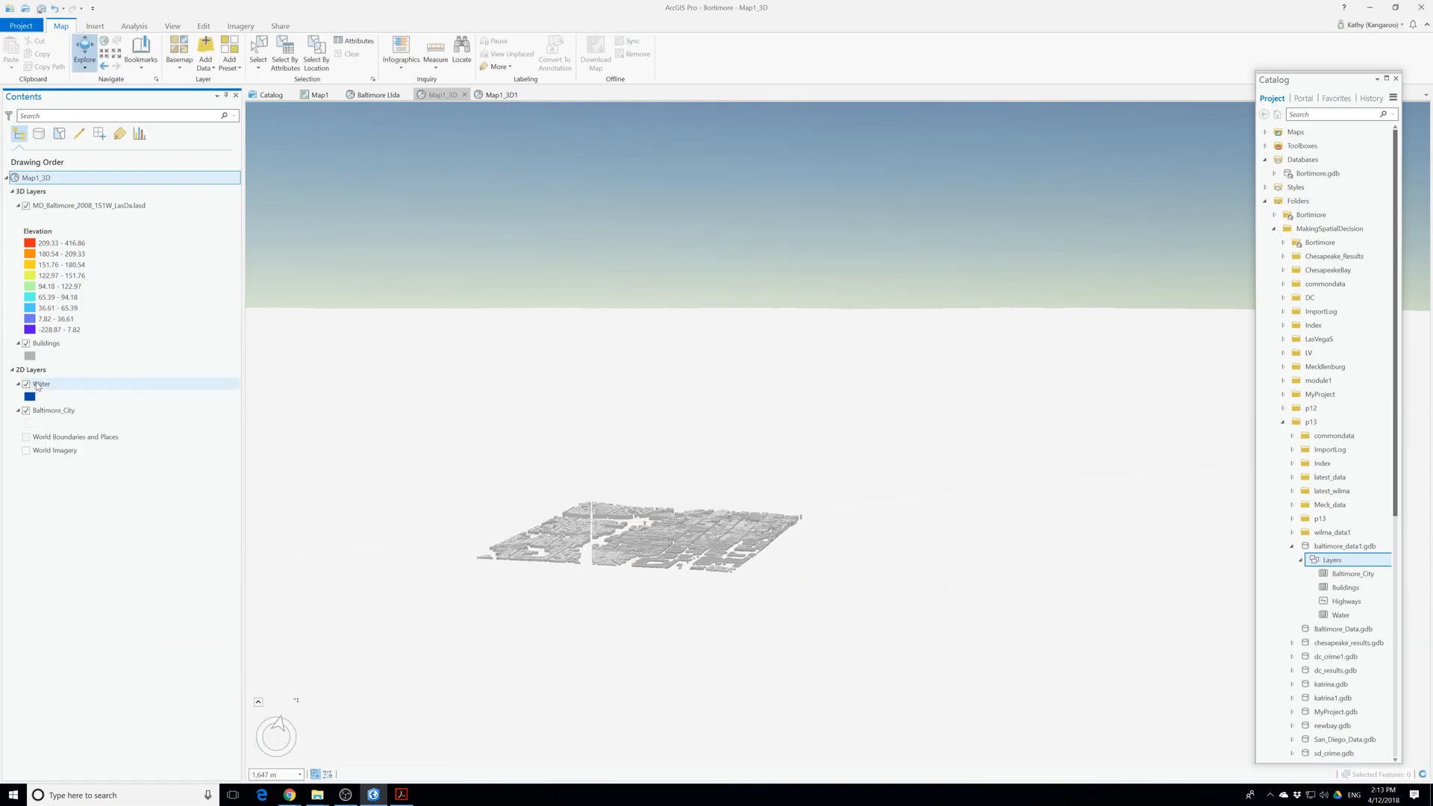
pyautogui.rightClick(37, 385)
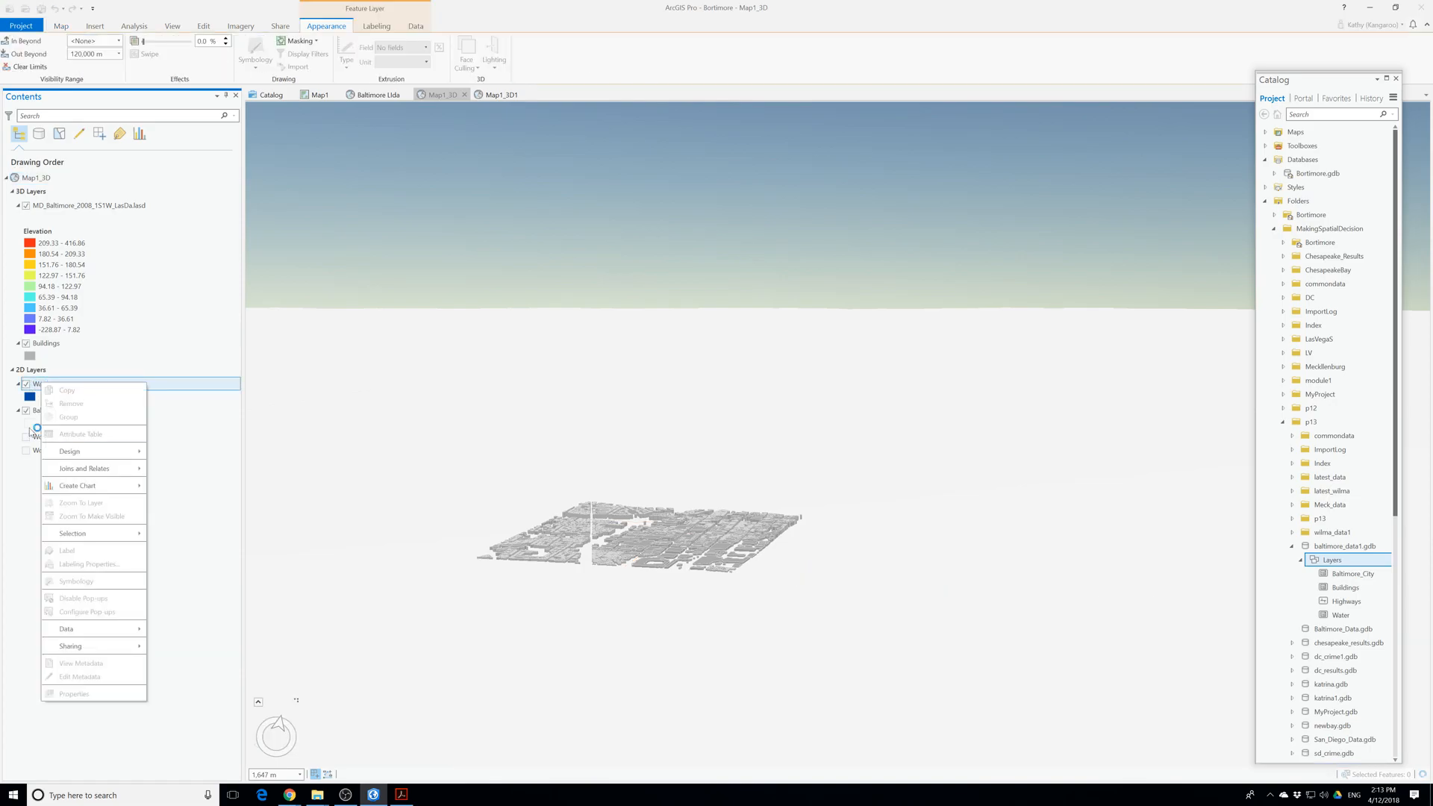
pyautogui.click(23, 399)
# Check the LAS point filter and data options of the Baltimore LAS dataset layer in Map1_3D and Map1_3D1.
pyautogui.click(59, 209)
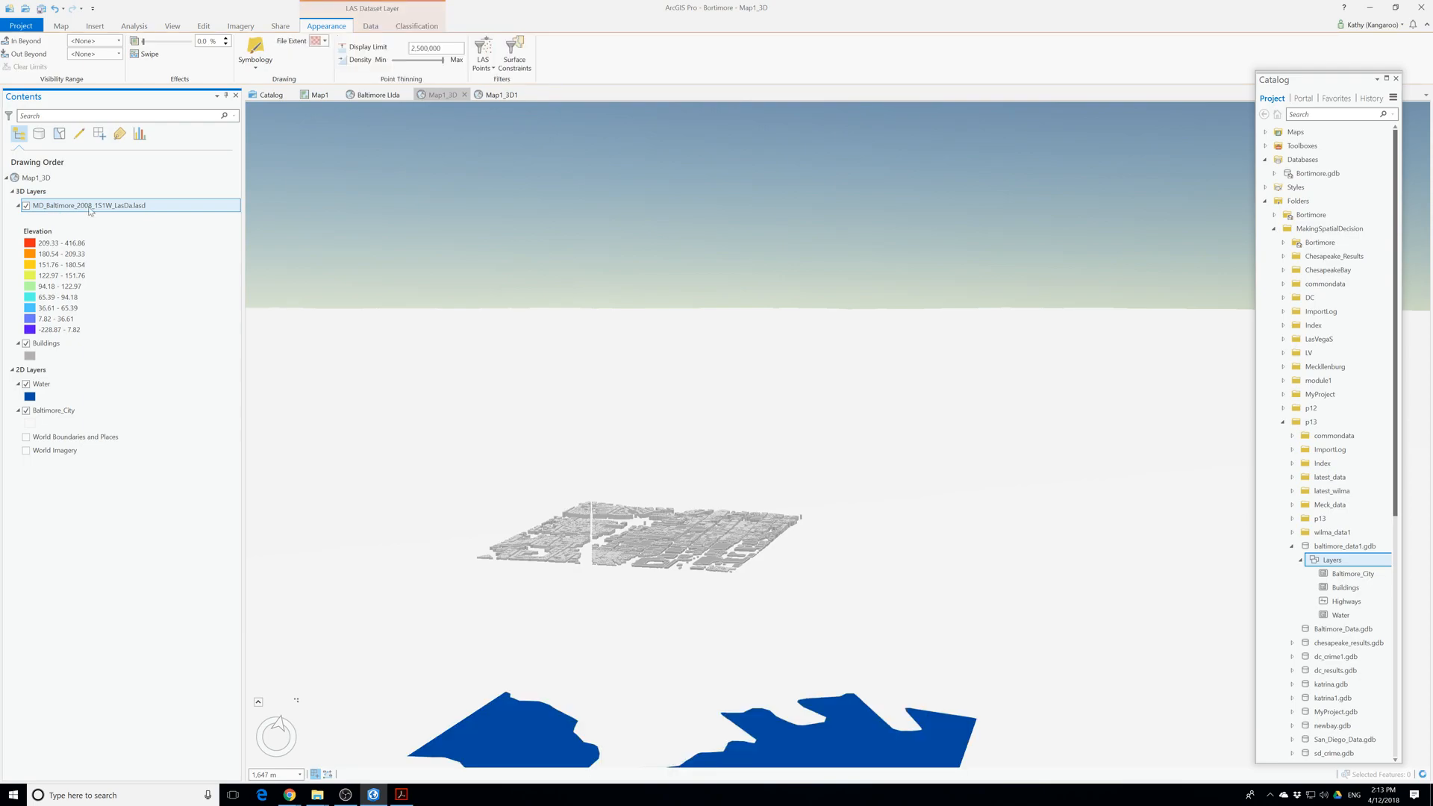
pyautogui.click(483, 56)
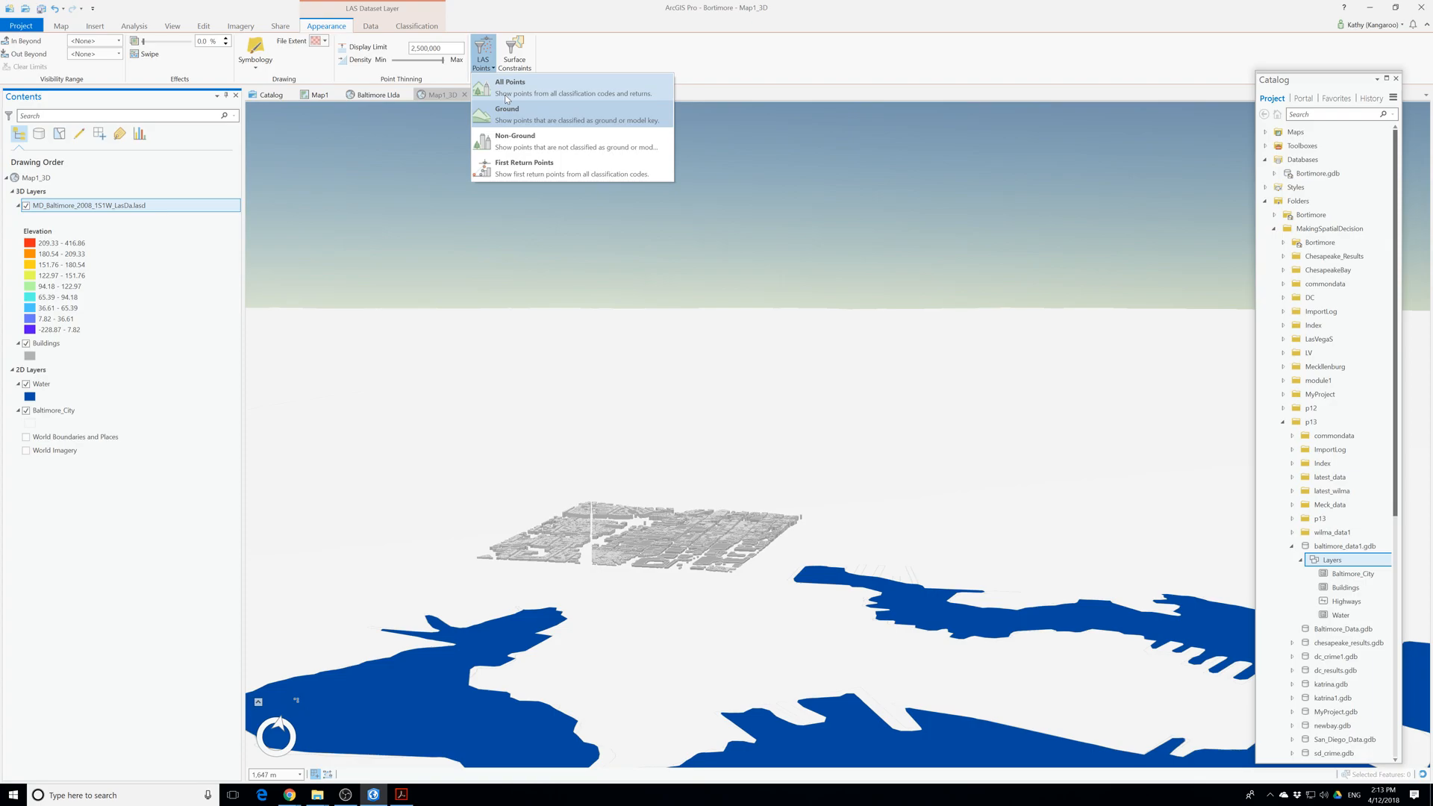
pyautogui.click(506, 98)
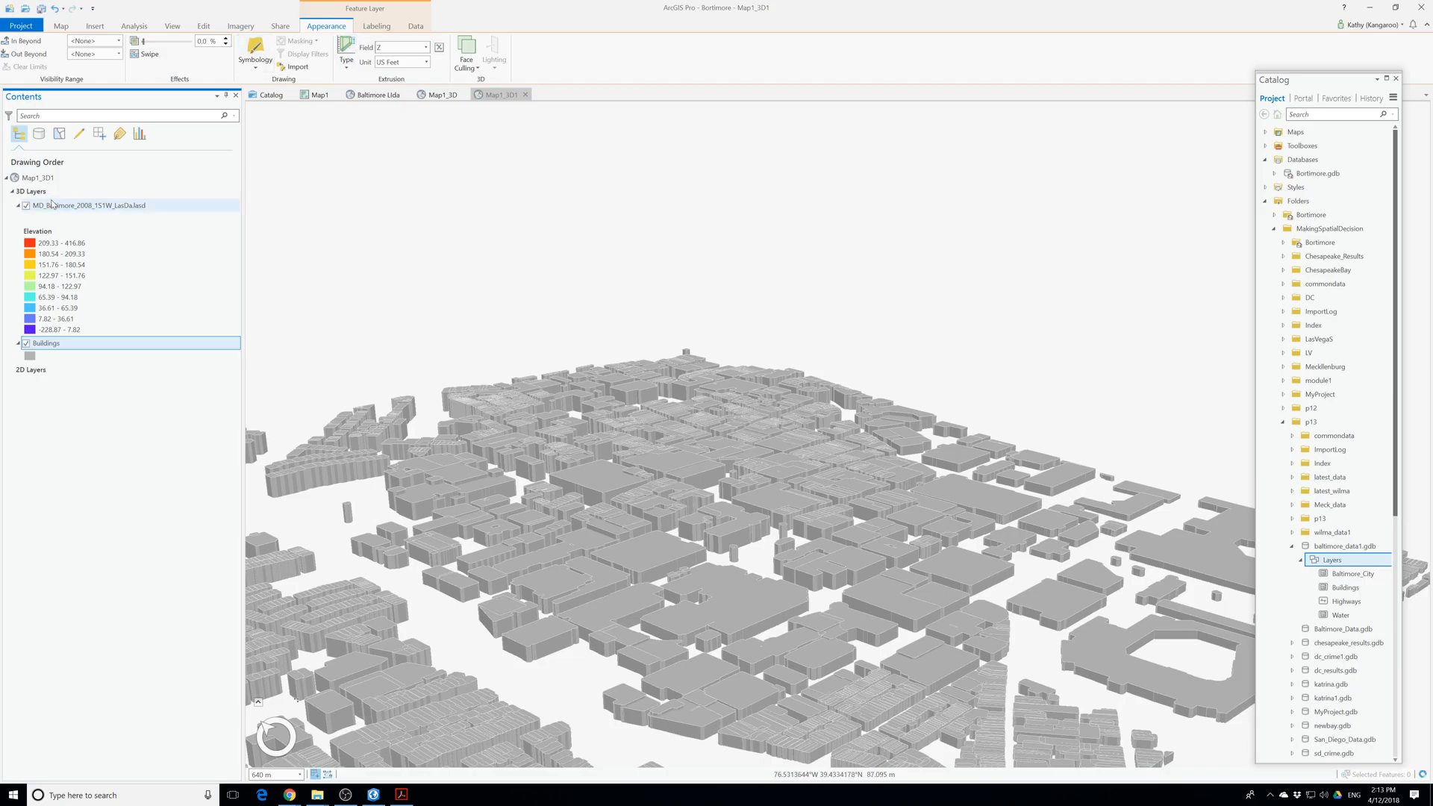
pyautogui.click(51, 204)
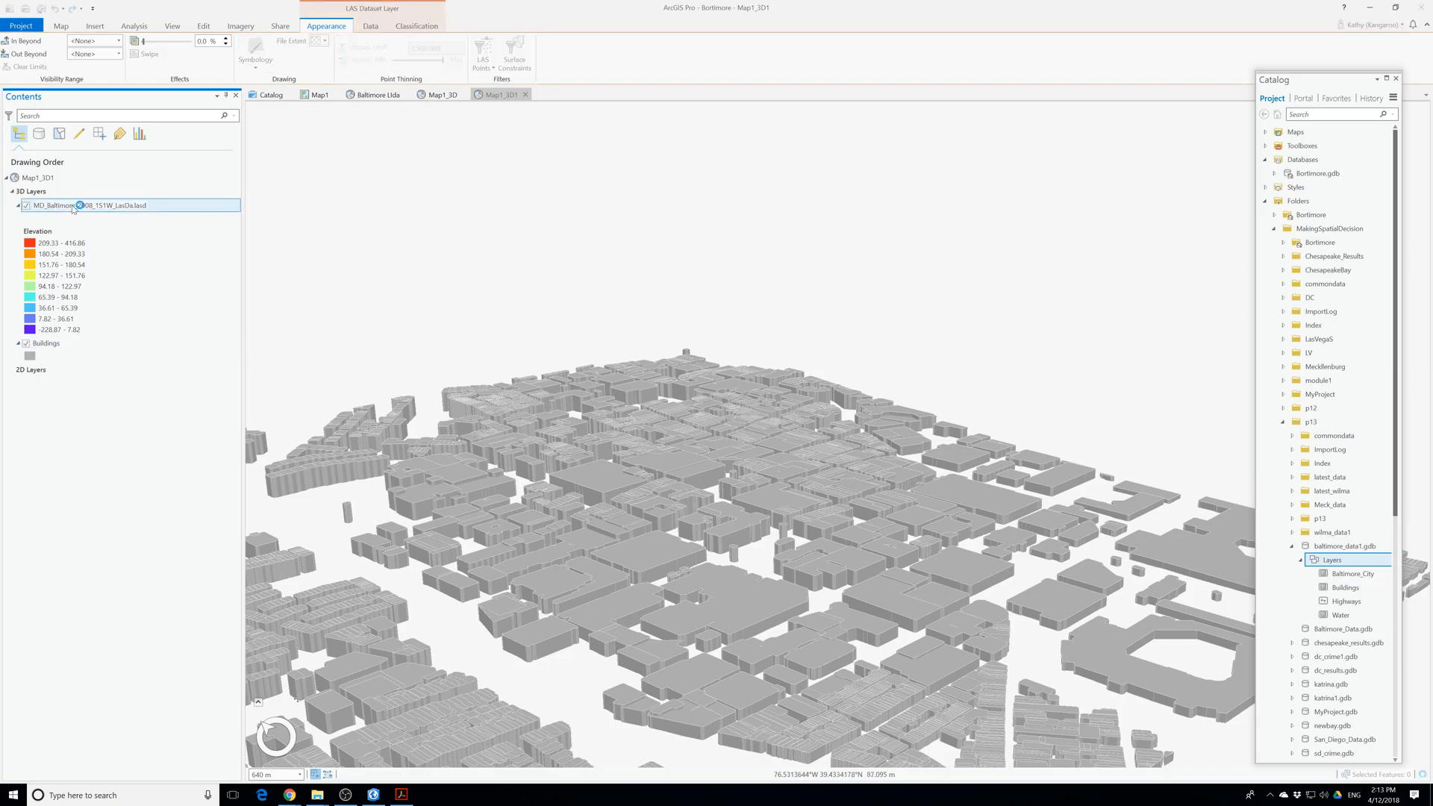
pyautogui.click(371, 27)
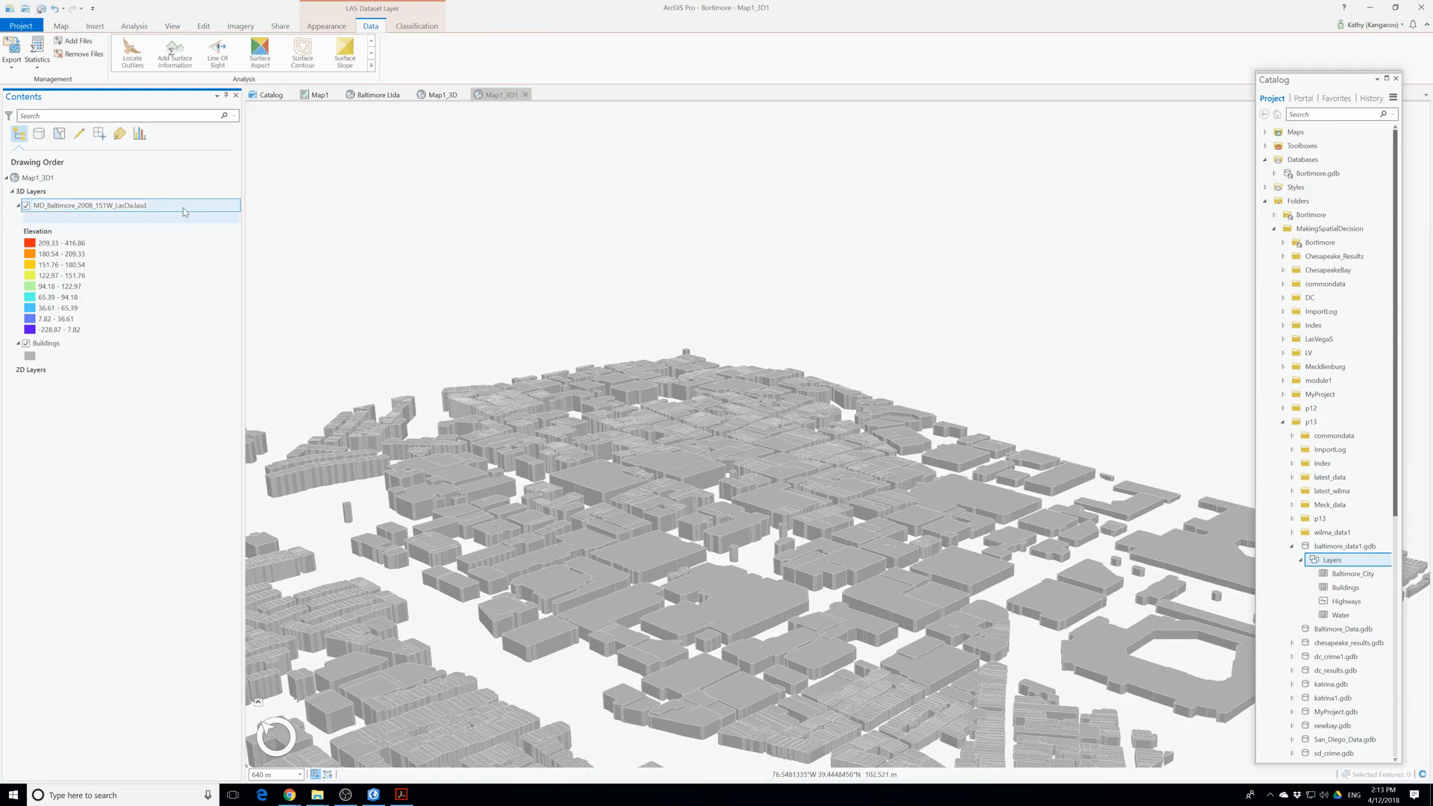
pyautogui.click(353, 26)
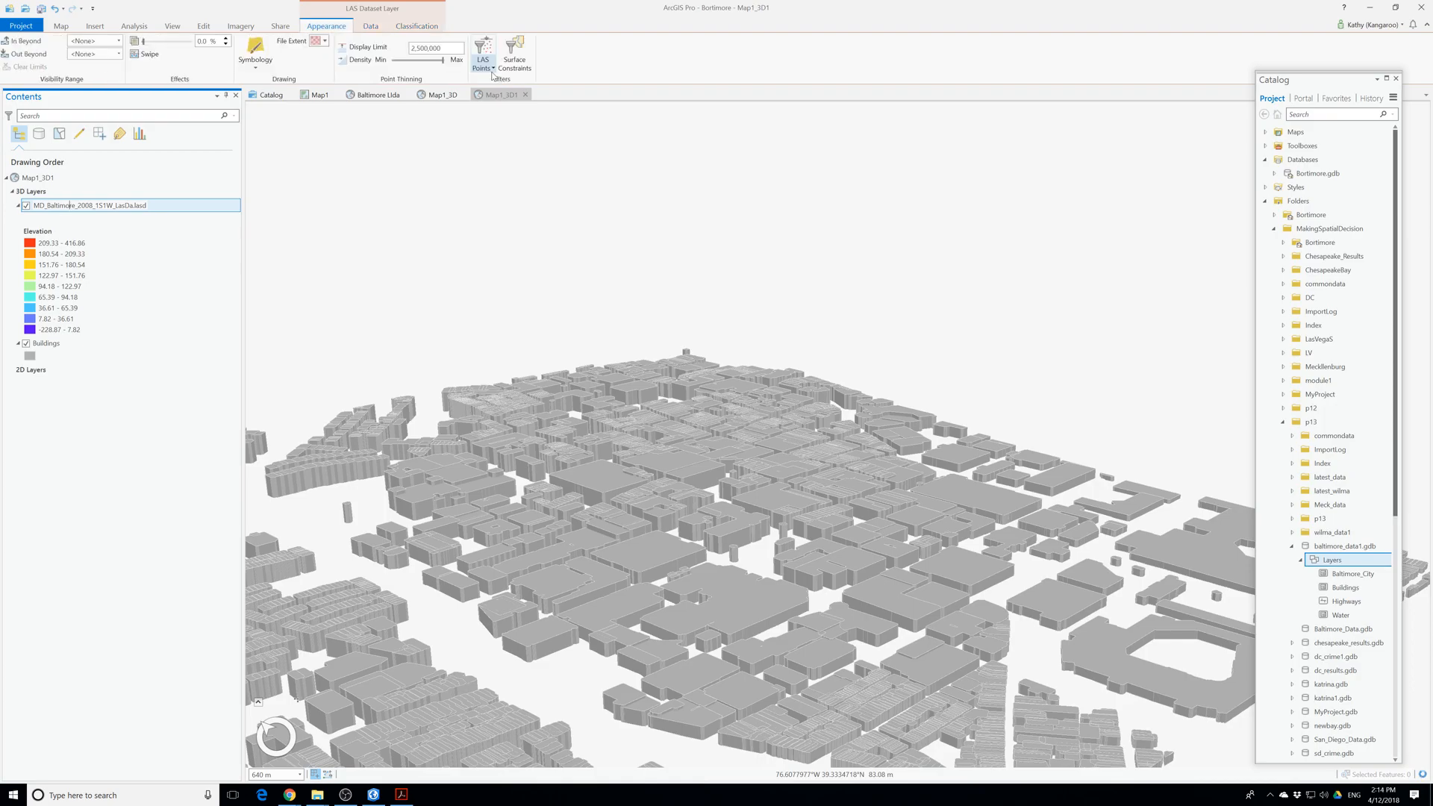
pyautogui.click(511, 94)
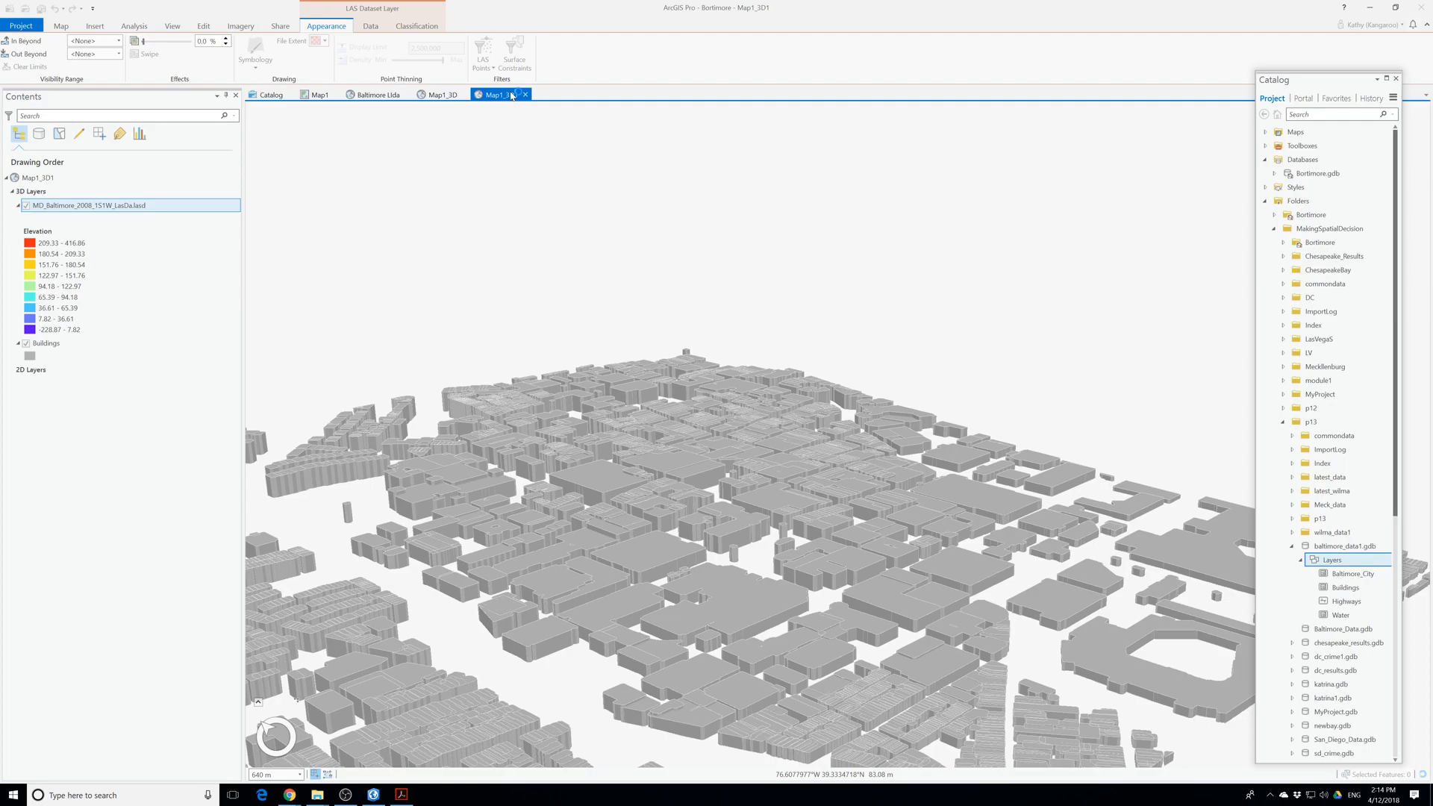
# Review the LAS Filter properties of the LAS dataset layer in Map1, then return to the Baltimore Lida scene.
pyautogui.click(377, 94)
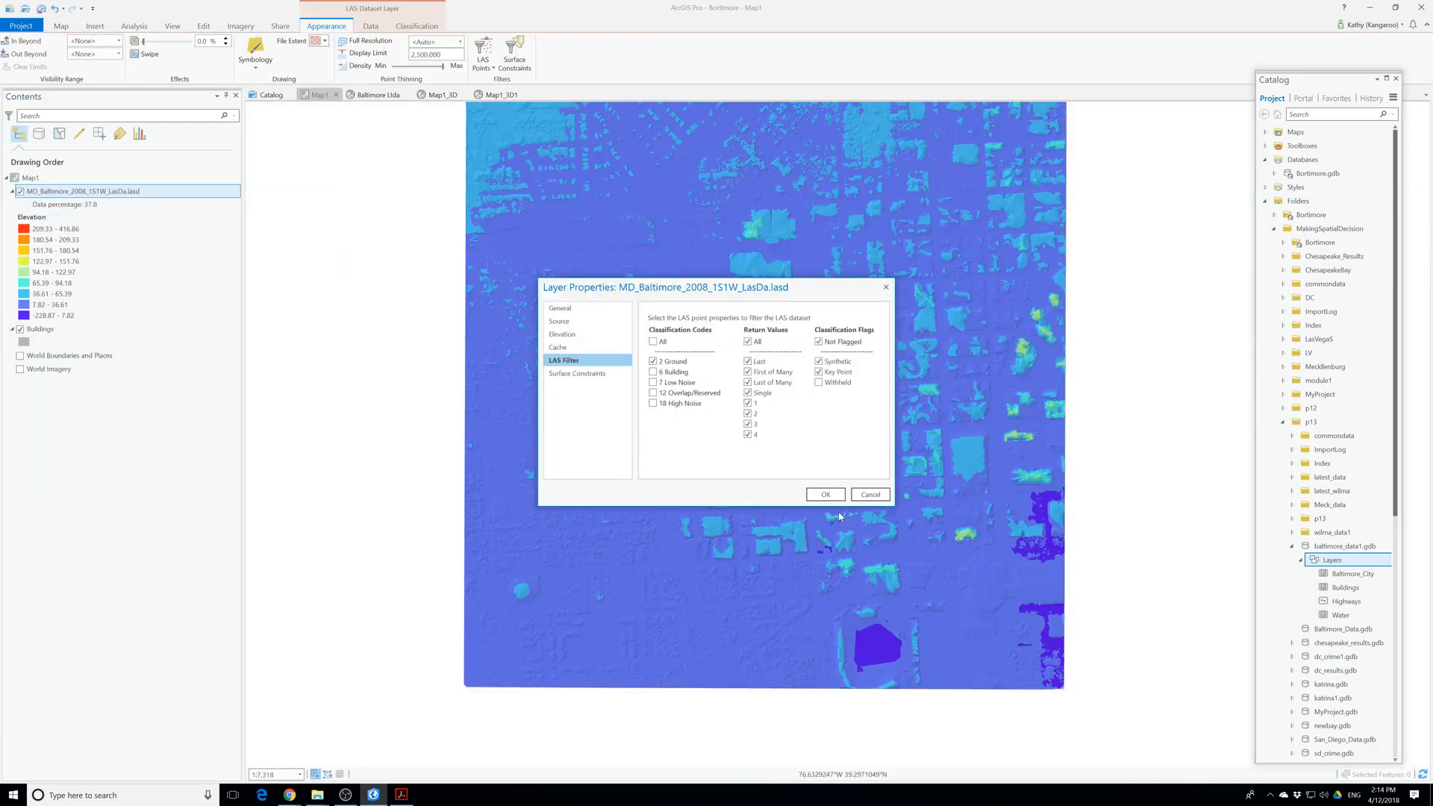
pyautogui.click(824, 505)
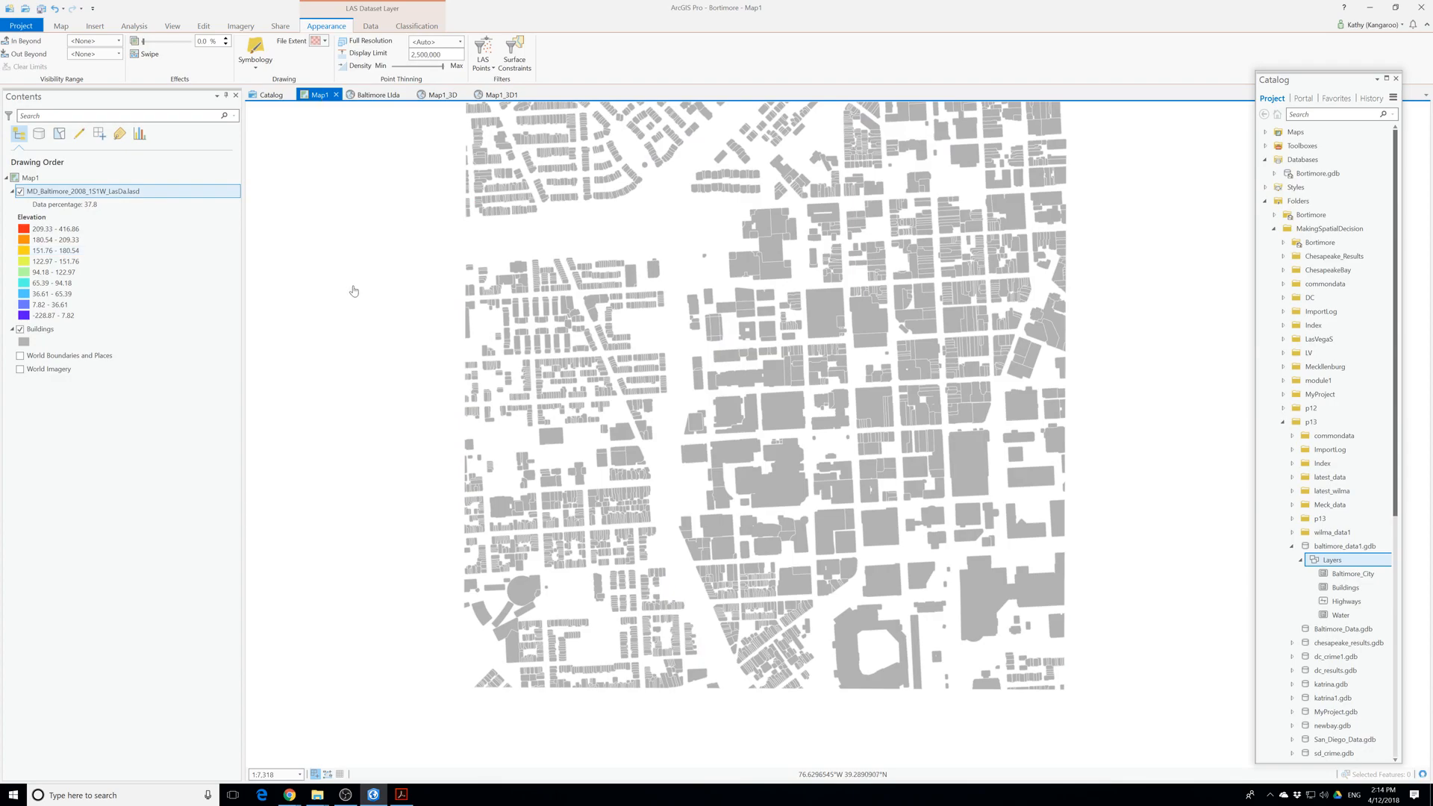
pyautogui.scroll(-3, 353, 291)
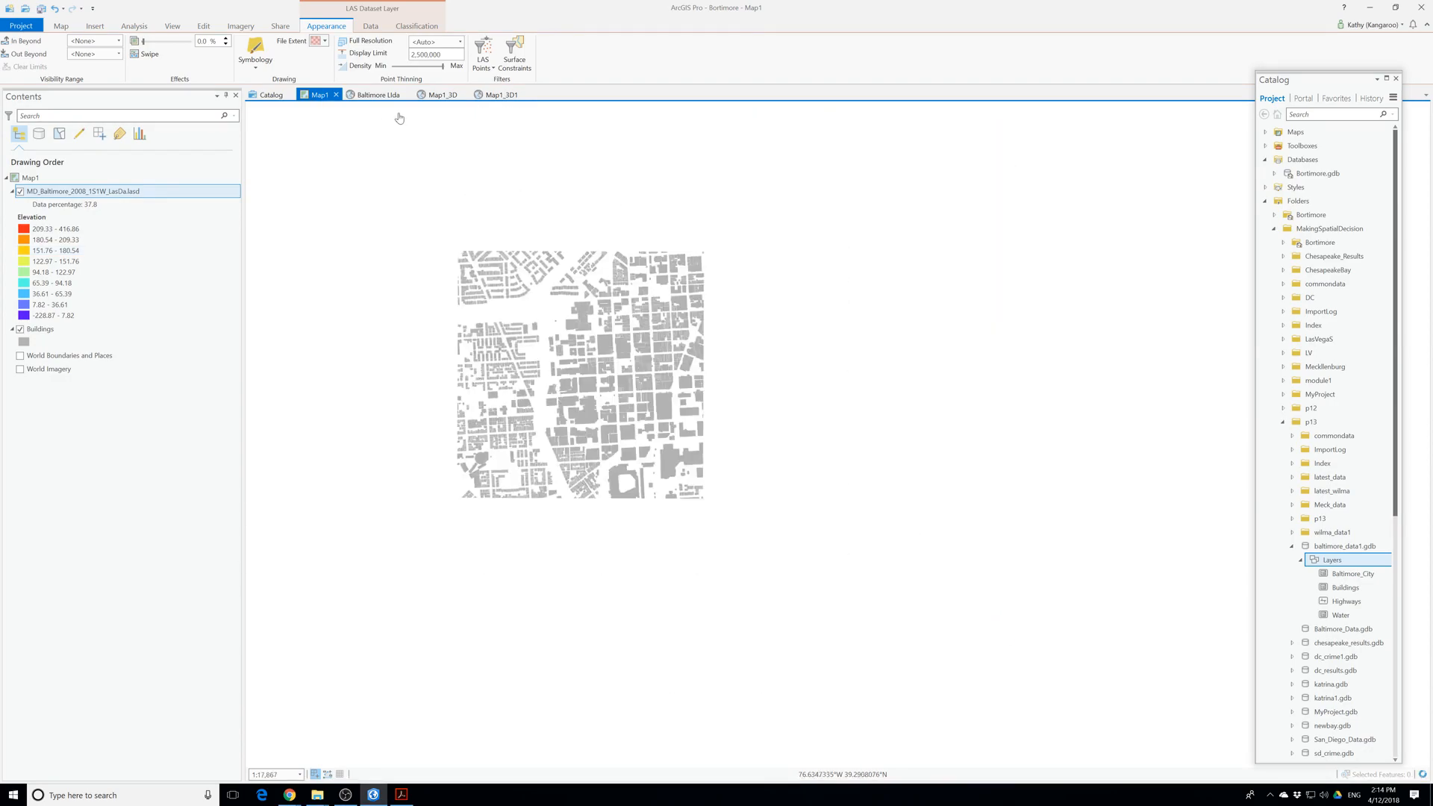
pyautogui.click(378, 98)
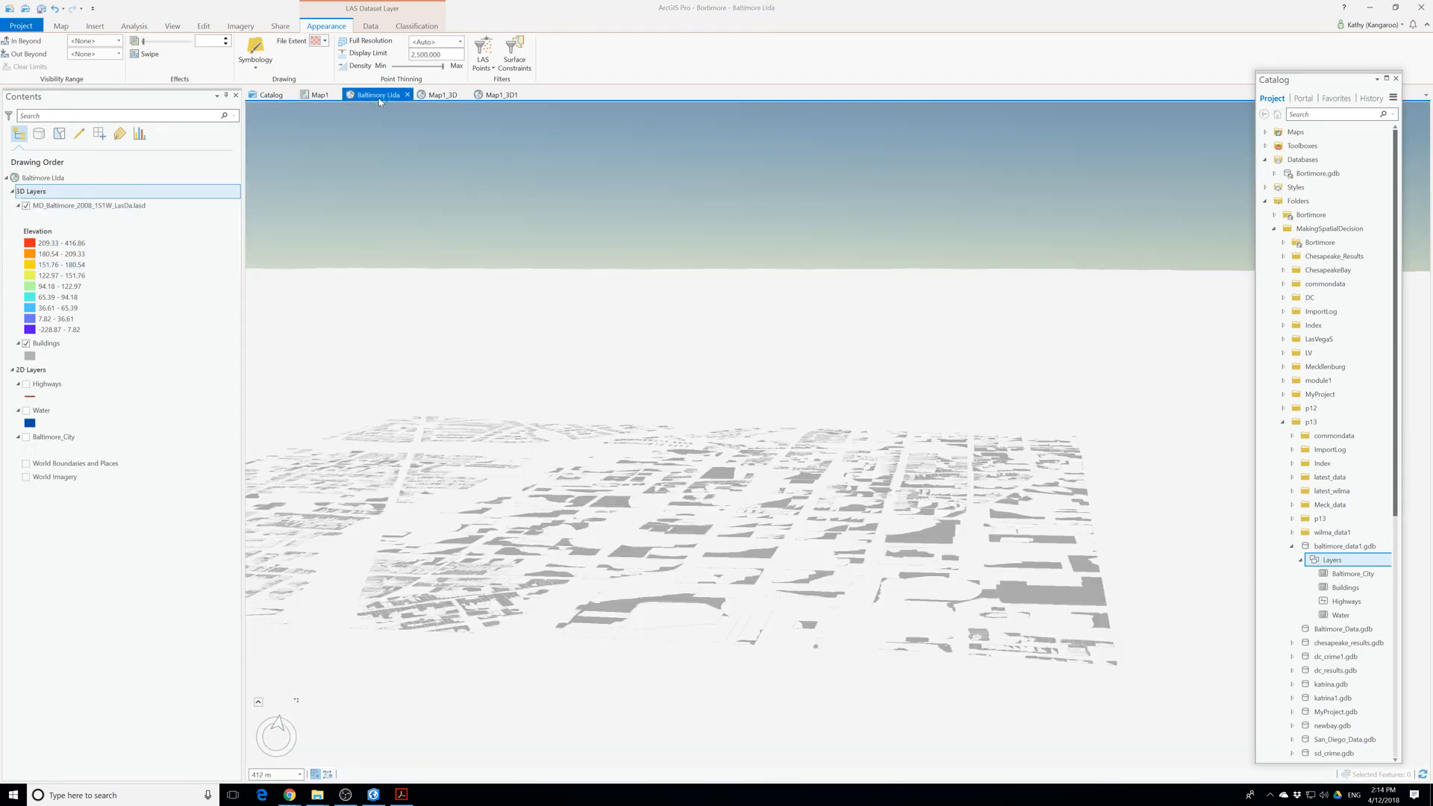
# Remove the Highways layer from the Baltimore Lida scene.
pyautogui.scroll(3, 651, 618)
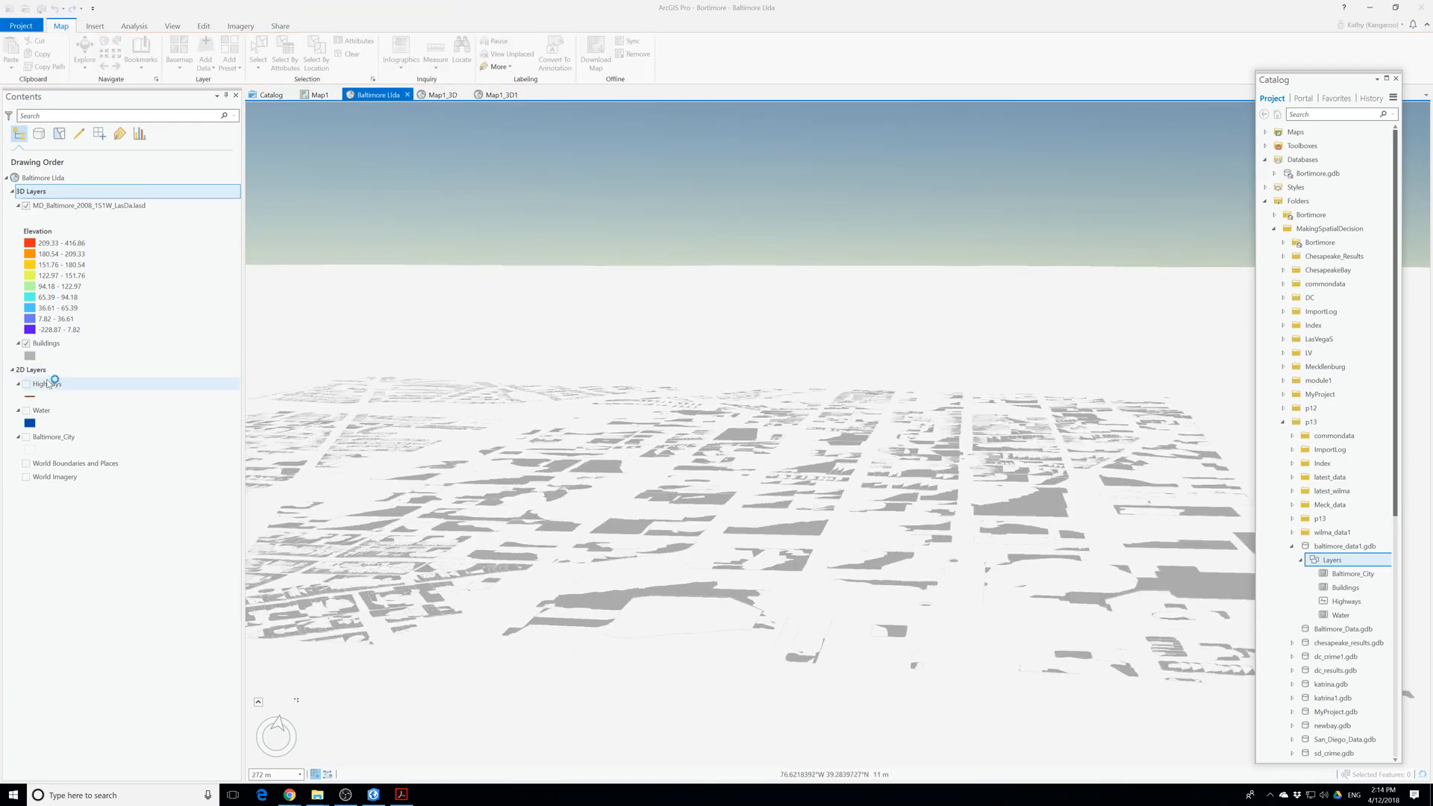
pyautogui.scroll(3, 641, 646)
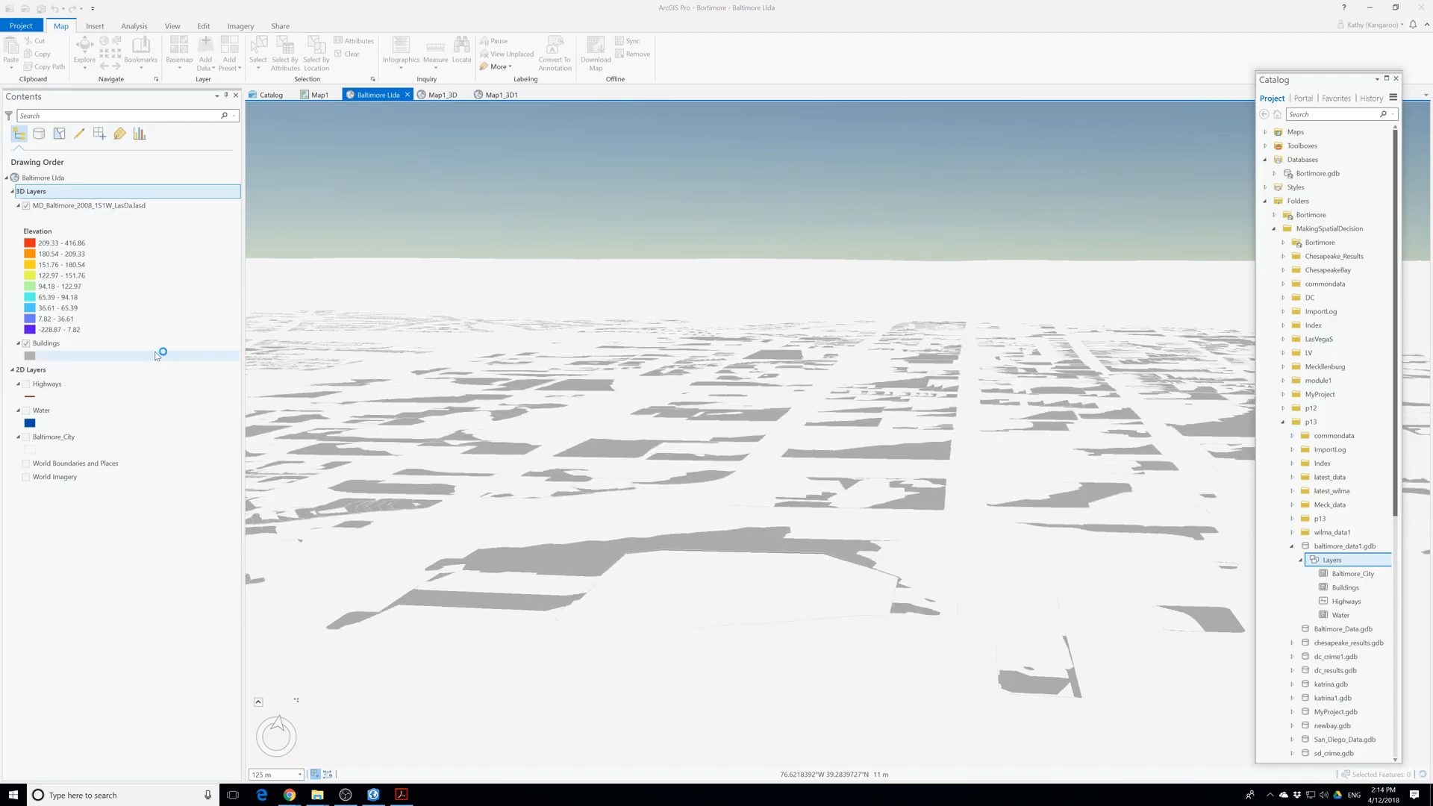
pyautogui.click(46, 344)
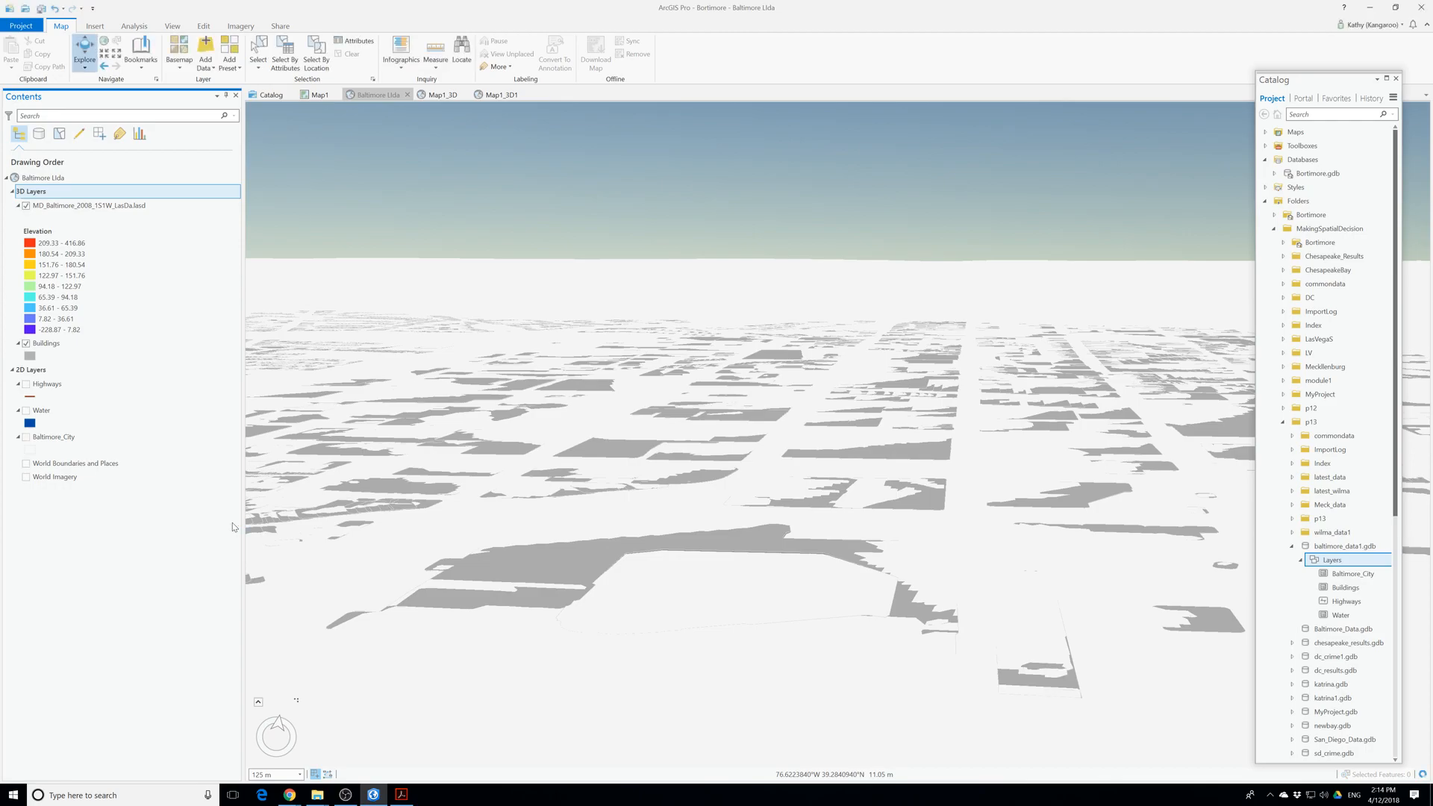
pyautogui.rightClick(53, 386)
pyautogui.click(46, 392)
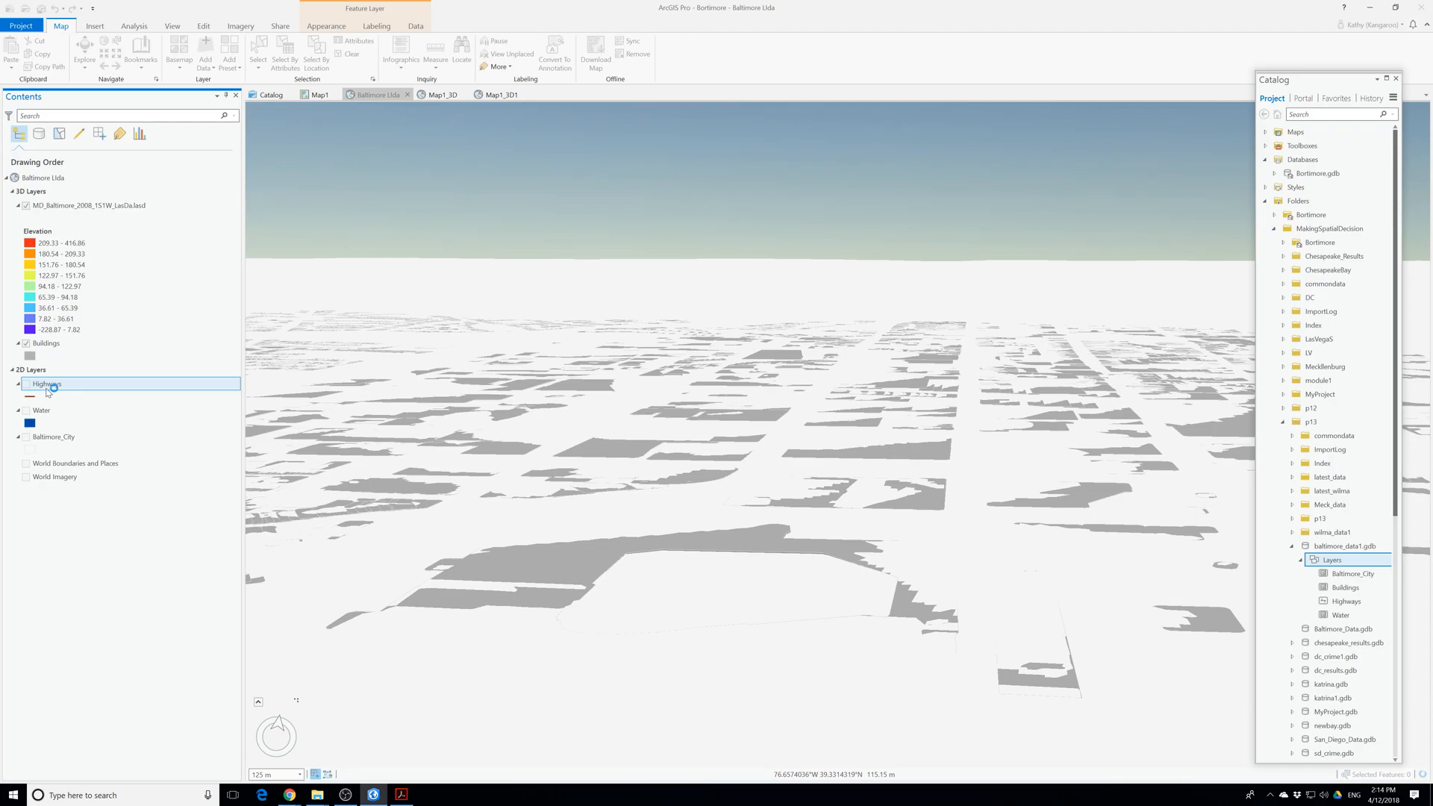
pyautogui.rightClick(46, 391)
pyautogui.click(78, 416)
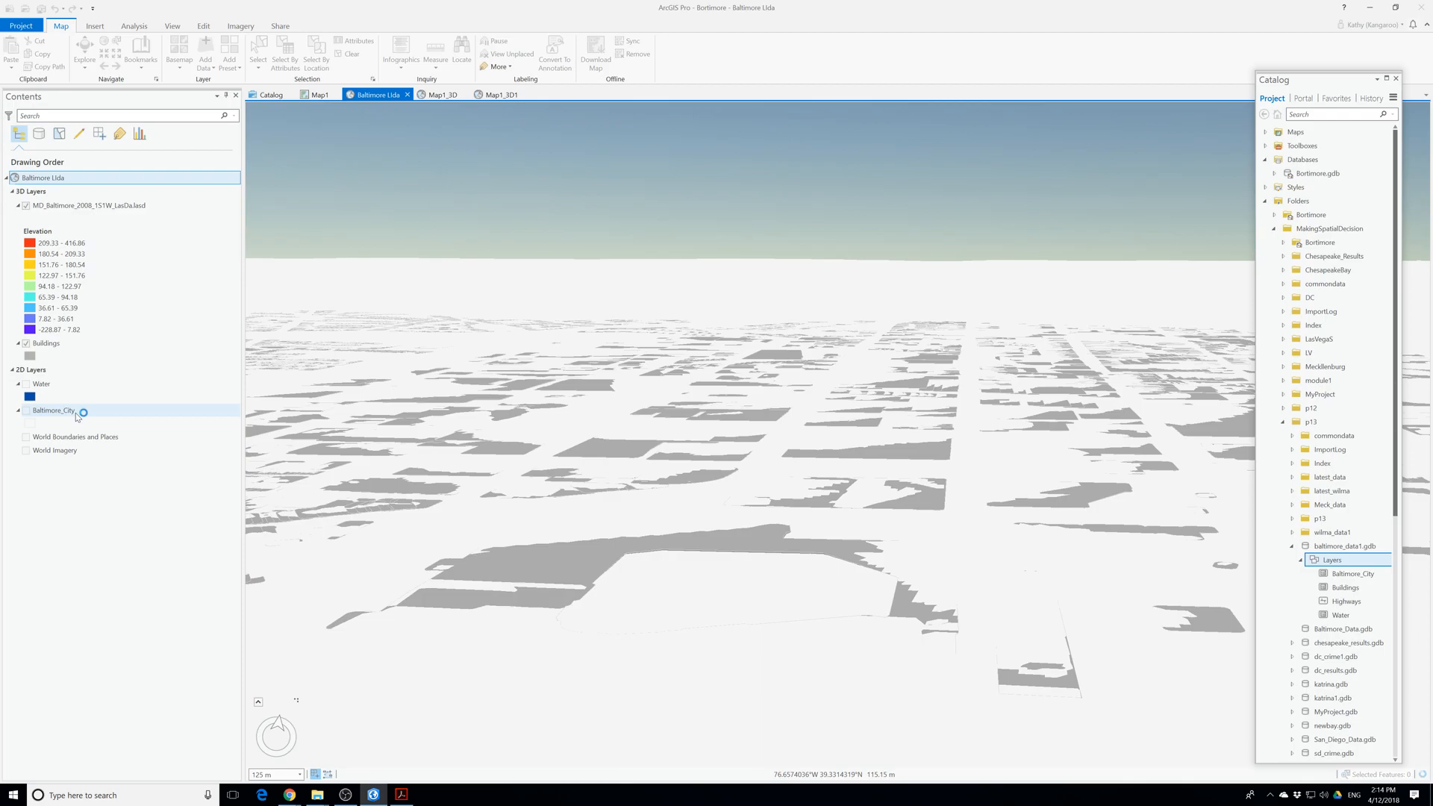
pyautogui.rightClick(76, 413)
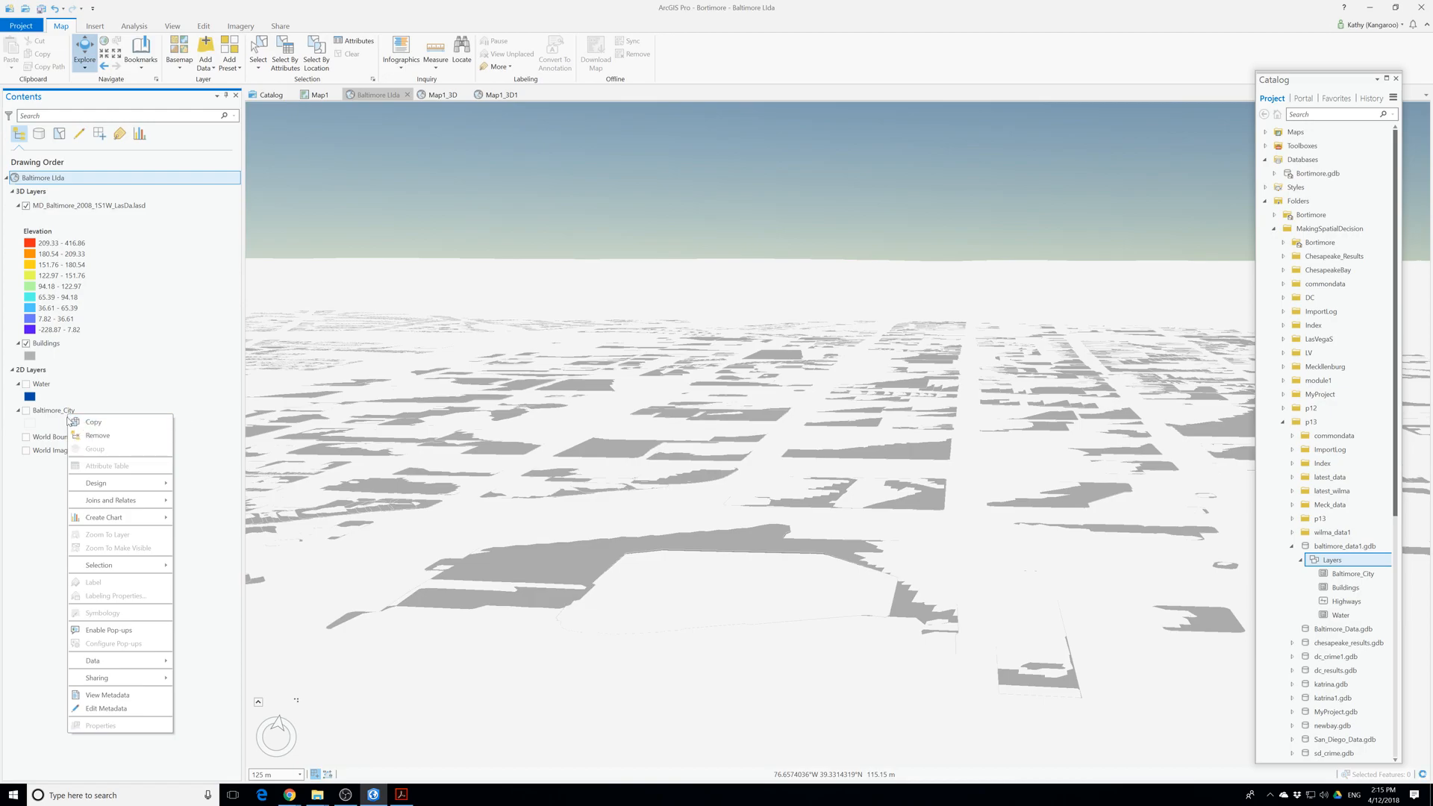
pyautogui.press('Escape')
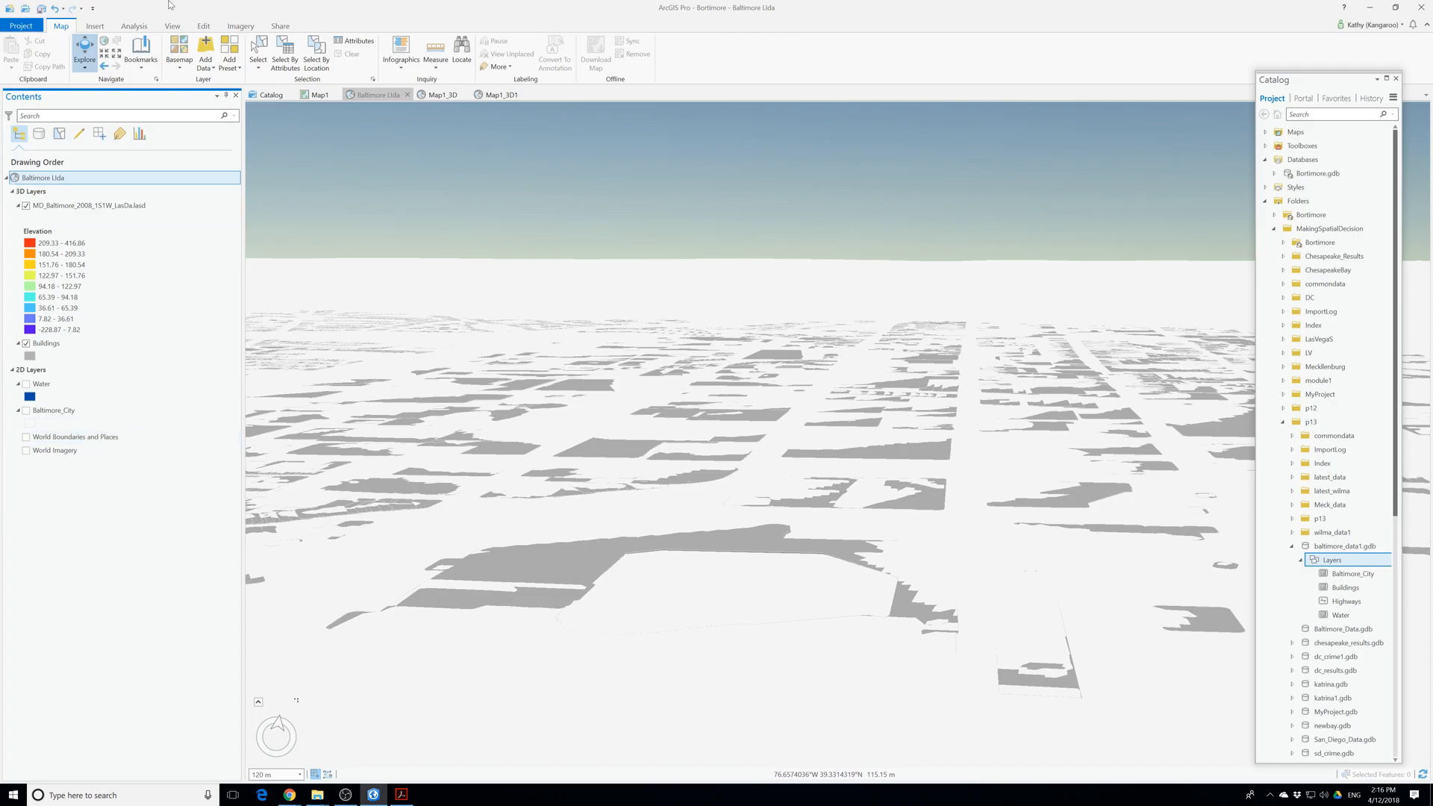
# Examine the building footprints in the Baltimore Lida scene and in Map1 at several scales.
pyautogui.scroll(-3, 396, 572)
pyautogui.scroll(-5, 396, 572)
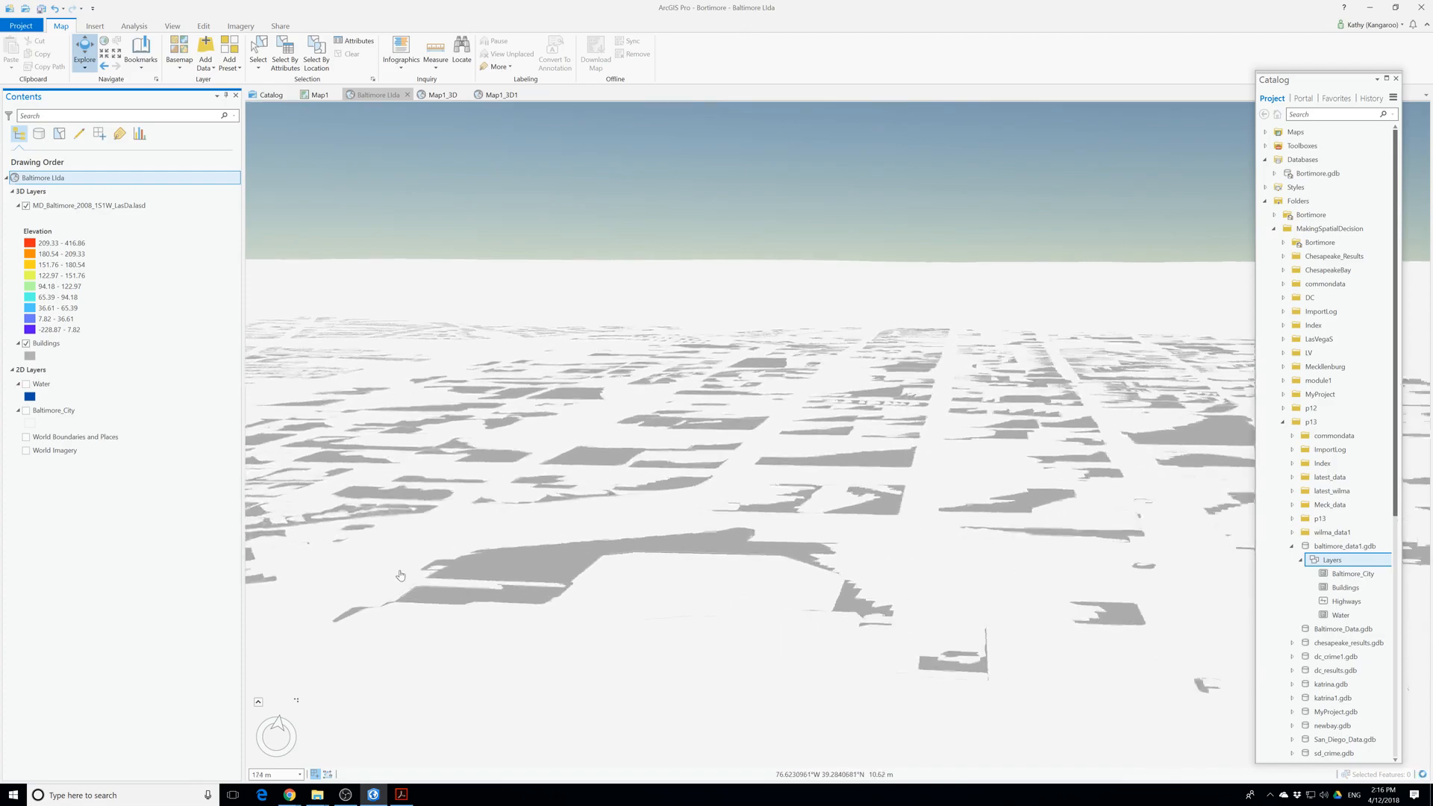
pyautogui.scroll(6, 403, 573)
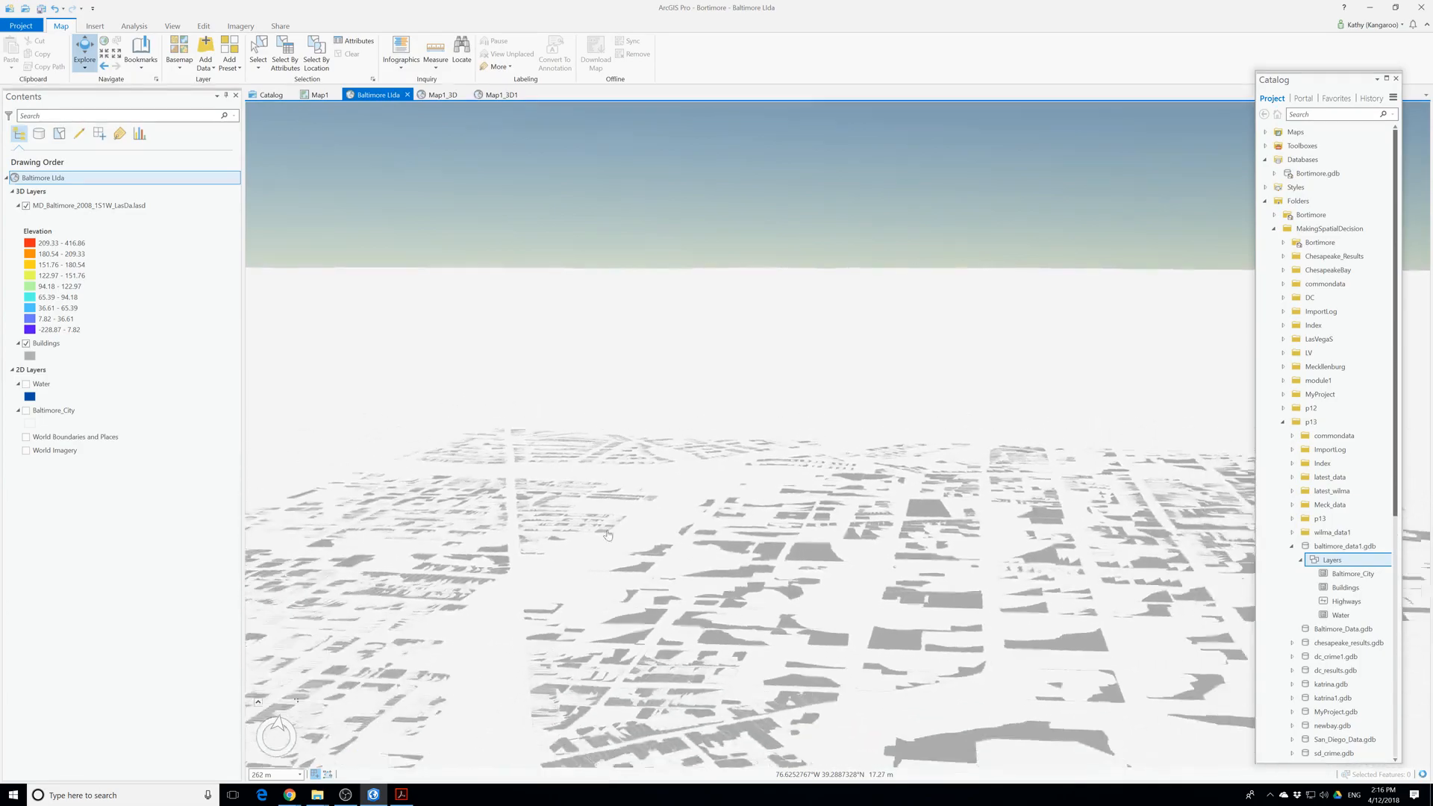
pyautogui.click(320, 95)
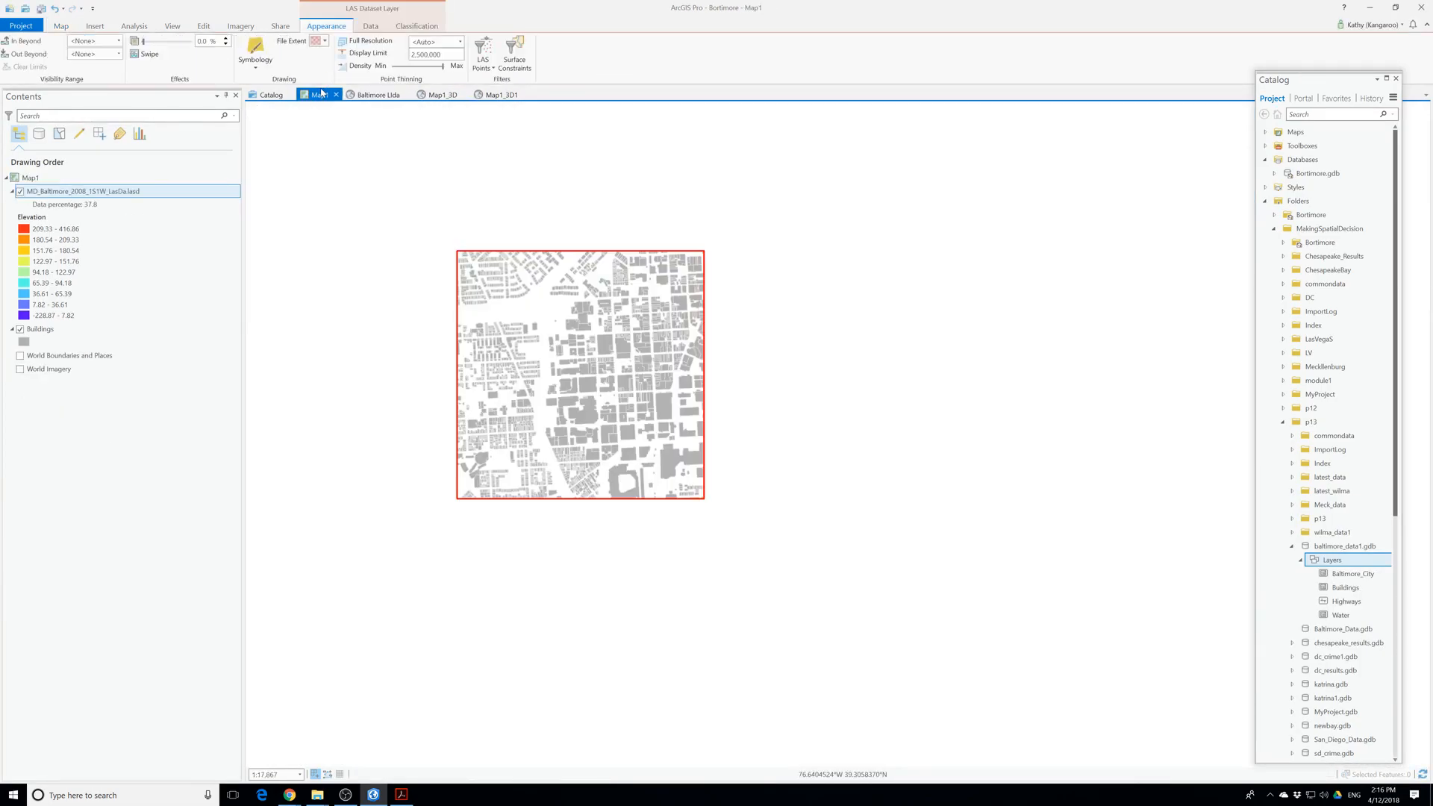
pyautogui.scroll(-3, 614, 556)
pyautogui.scroll(5, 619, 555)
pyautogui.moveTo(594, 293); pyautogui.dragTo(845, 471)
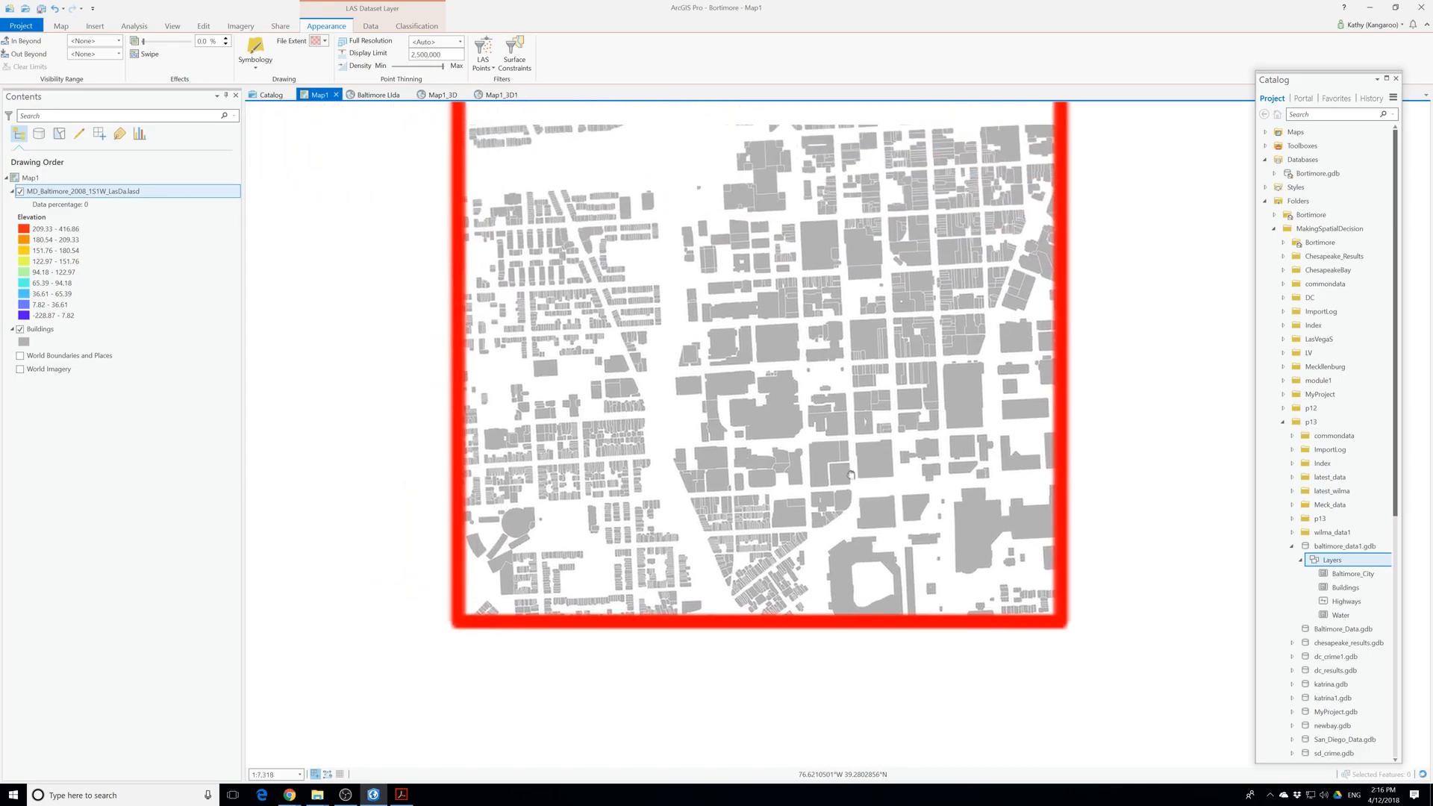
pyautogui.scroll(-1, 733, 485)
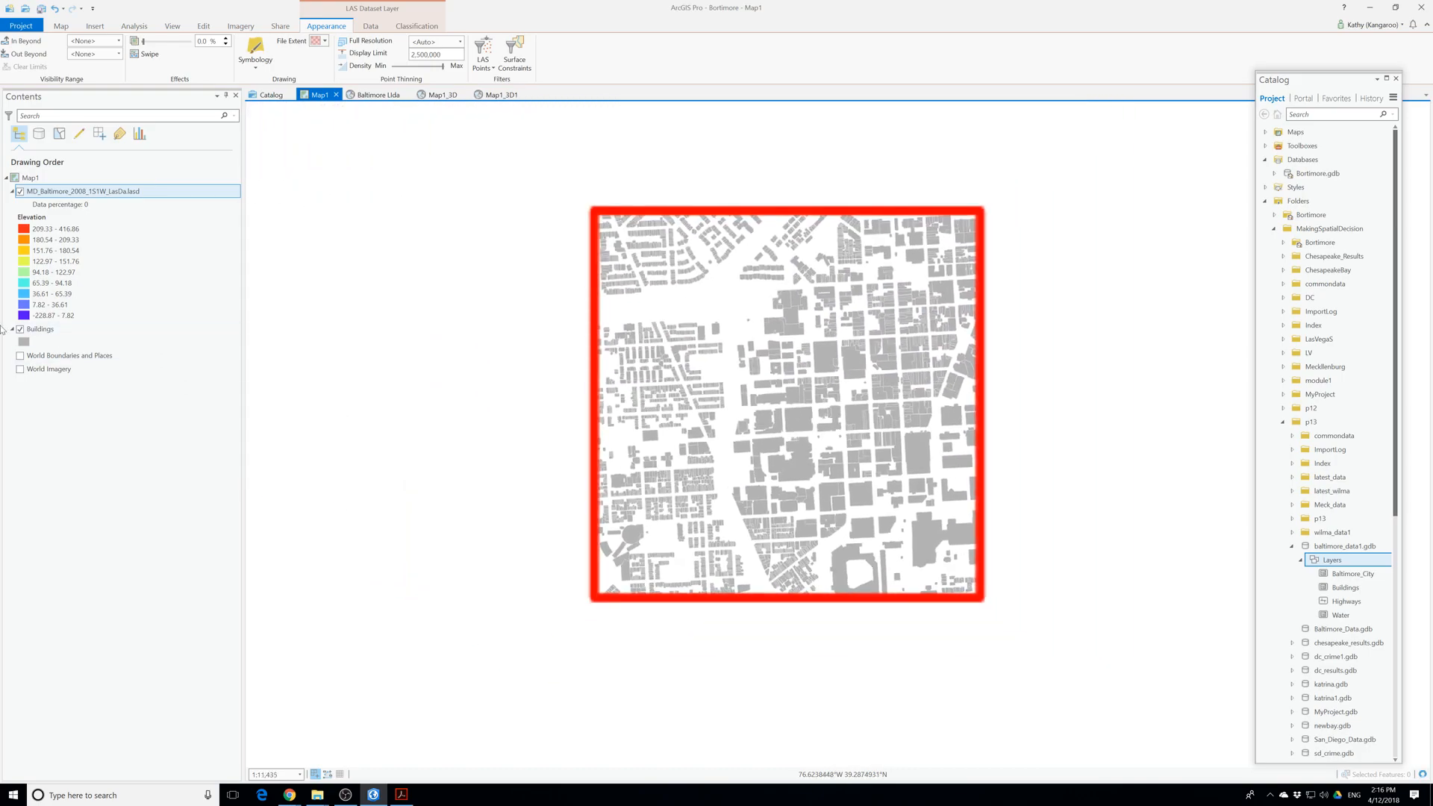
# Hide the Buildings layer in Map1 to inspect the LAS elevation surface, and show the layer again.
pyautogui.click(21, 329)
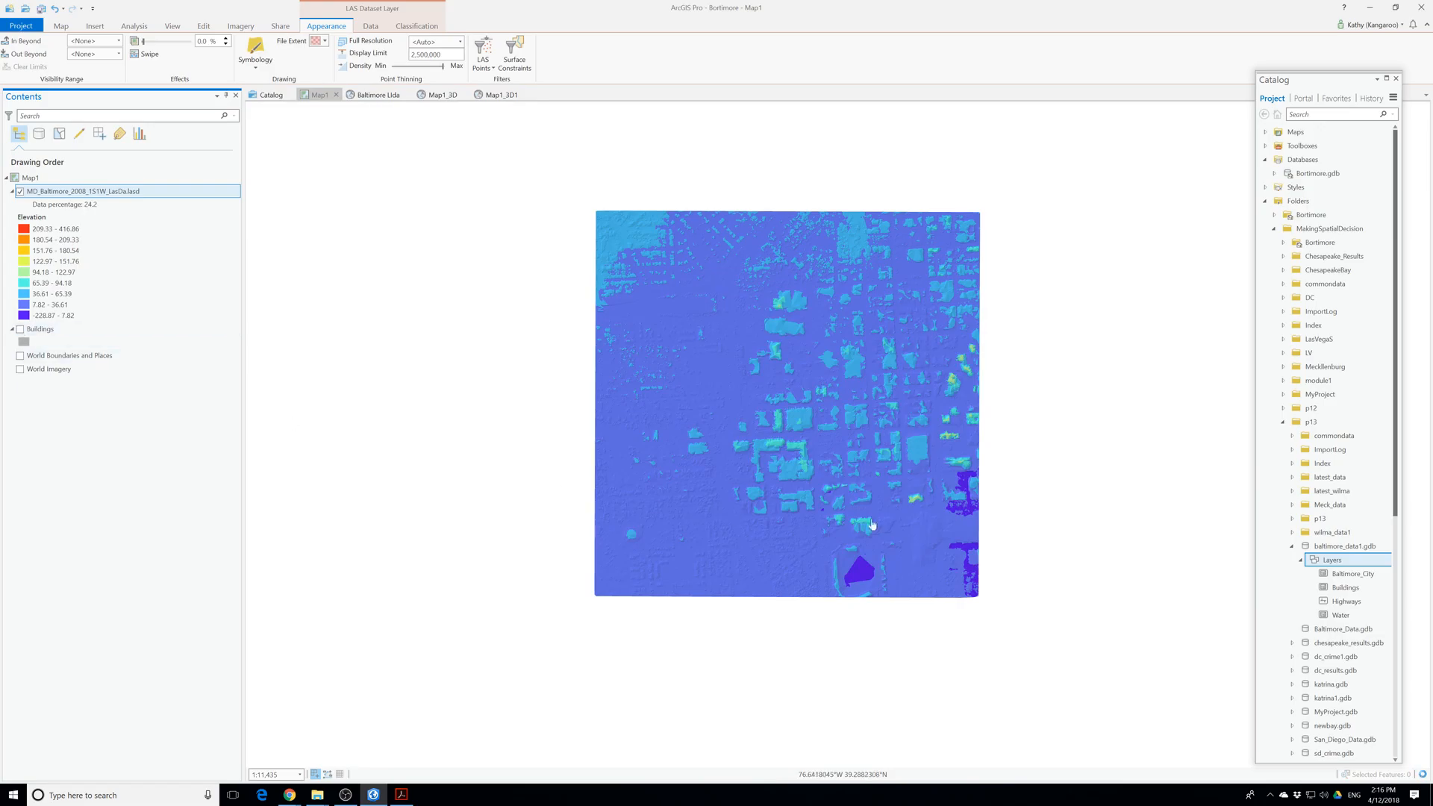
pyautogui.click(20, 329)
pyautogui.scroll(4, 768, 518)
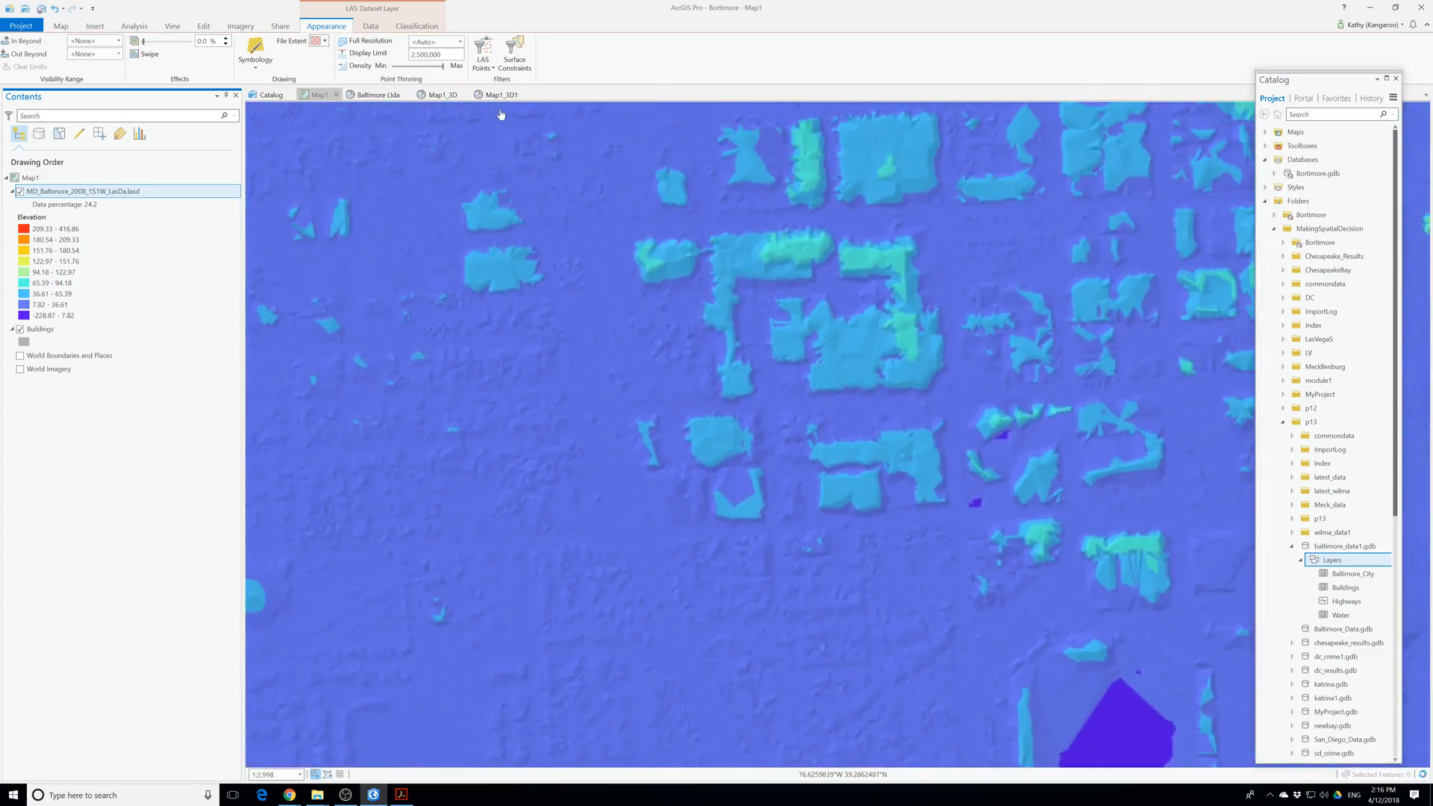
# Review and accept the LAS Filter properties in Map1, and choose a different point filter for the LAS dataset layer.
pyautogui.click(478, 51)
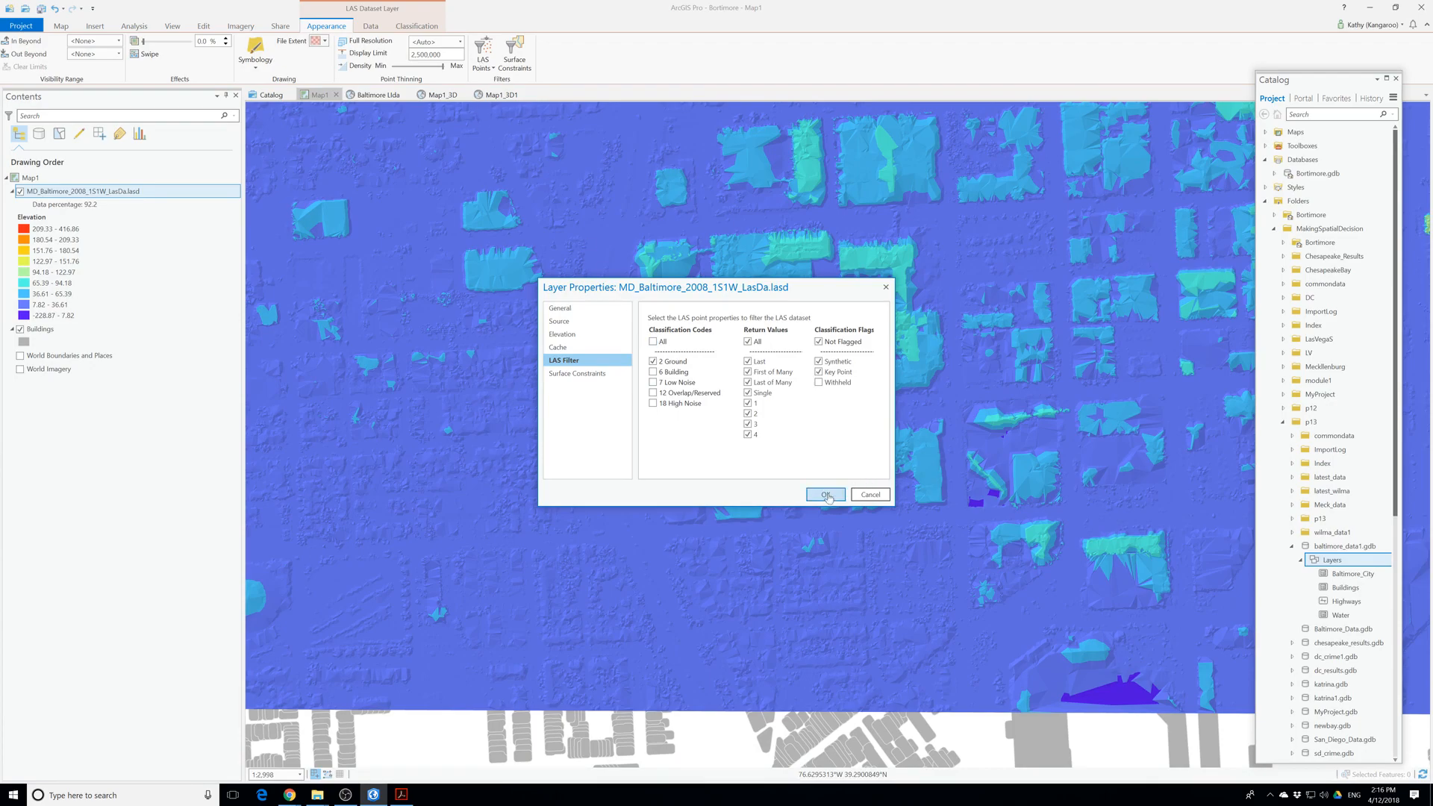
pyautogui.click(825, 494)
pyautogui.click(483, 64)
pyautogui.click(512, 108)
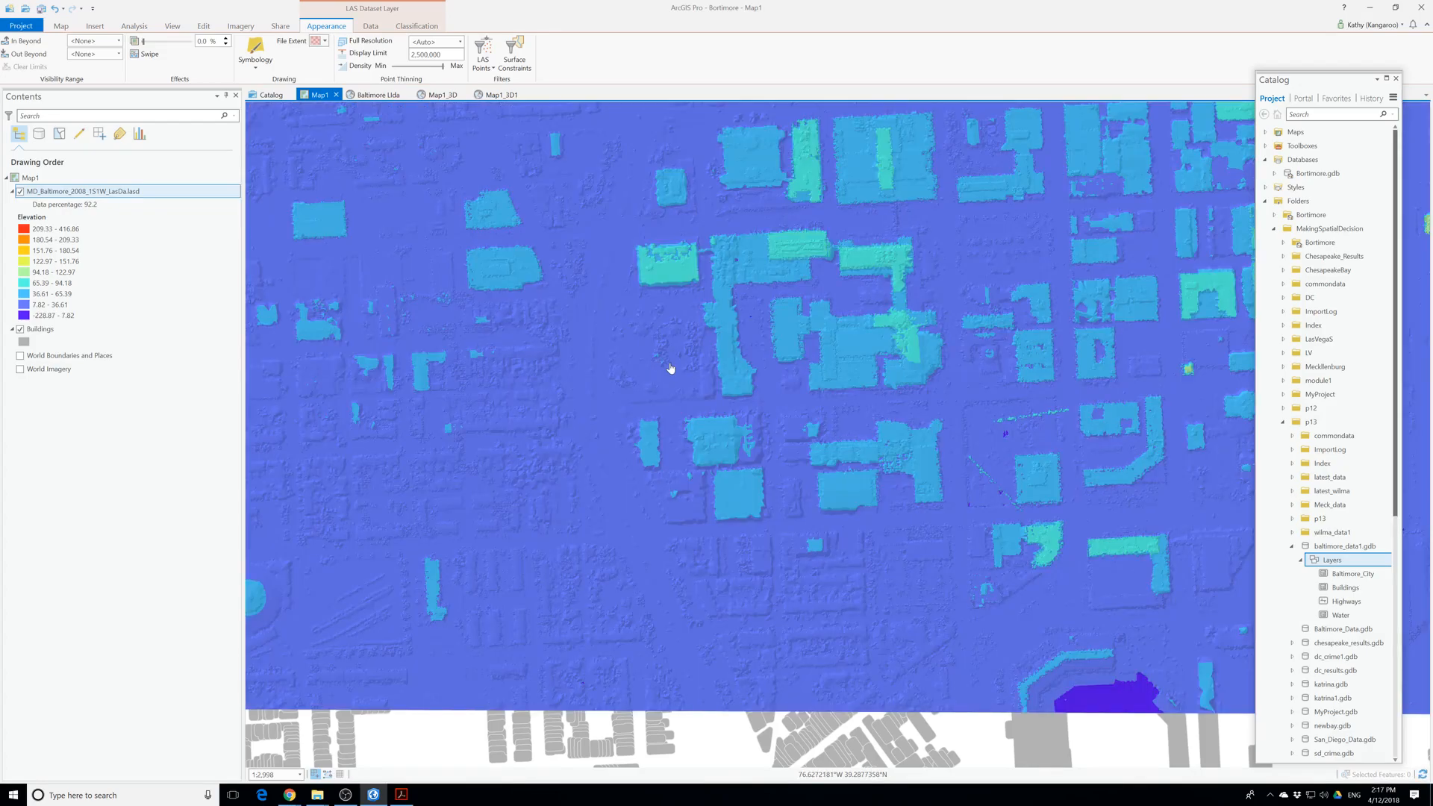
pyautogui.scroll(-2, 670, 368)
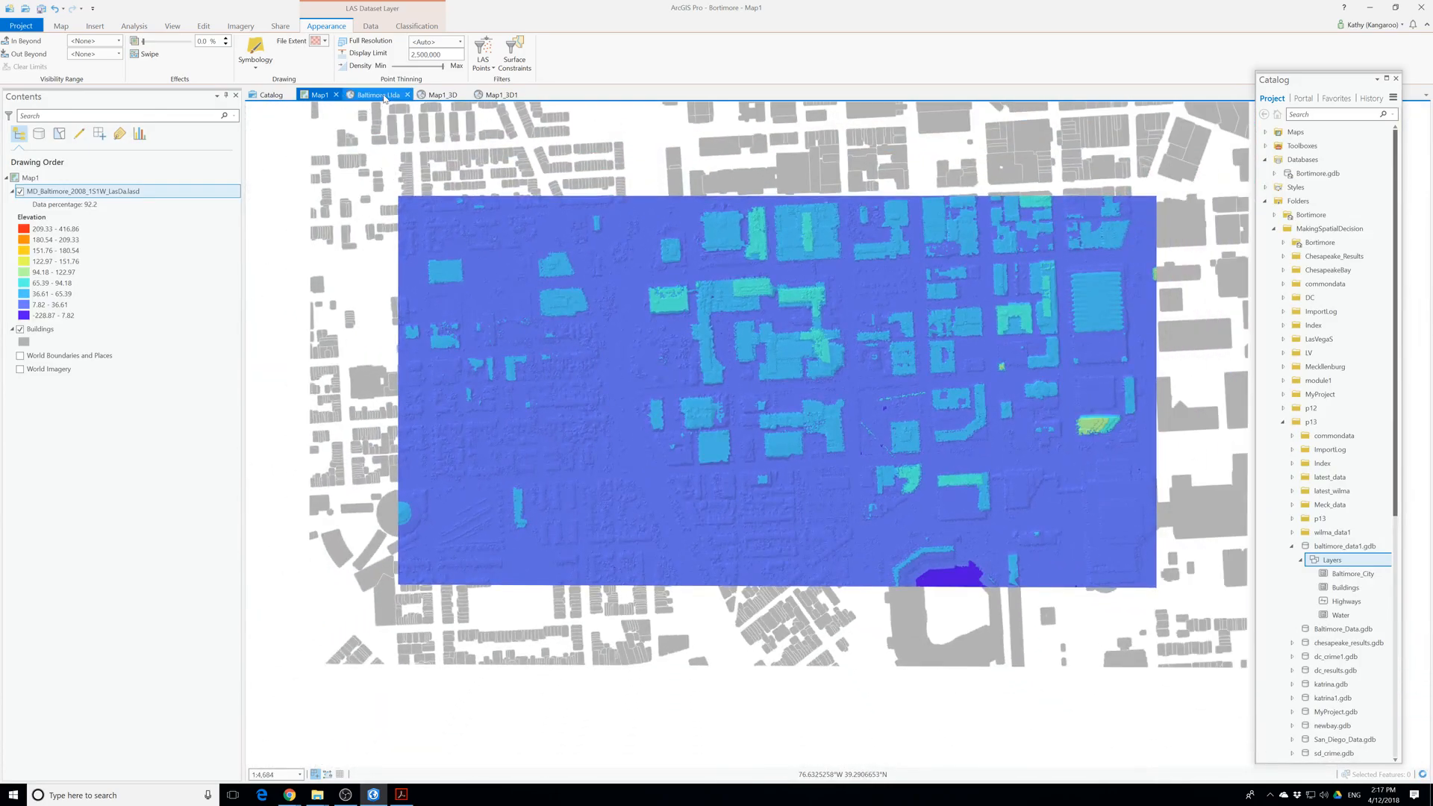
# Compare the Baltimore Lida scene with the LAS surface displayed in Map1.
pyautogui.click(381, 94)
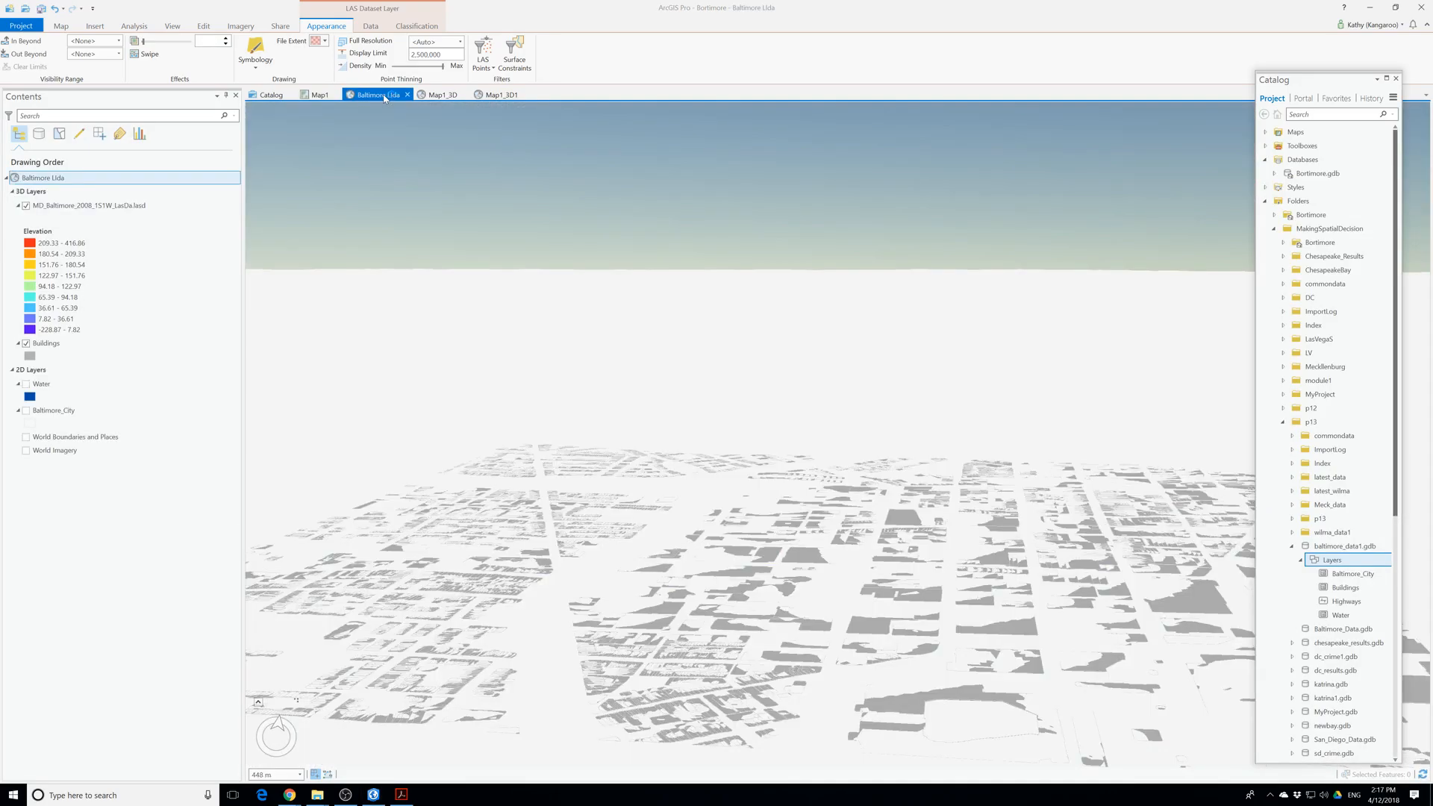
pyautogui.click(320, 97)
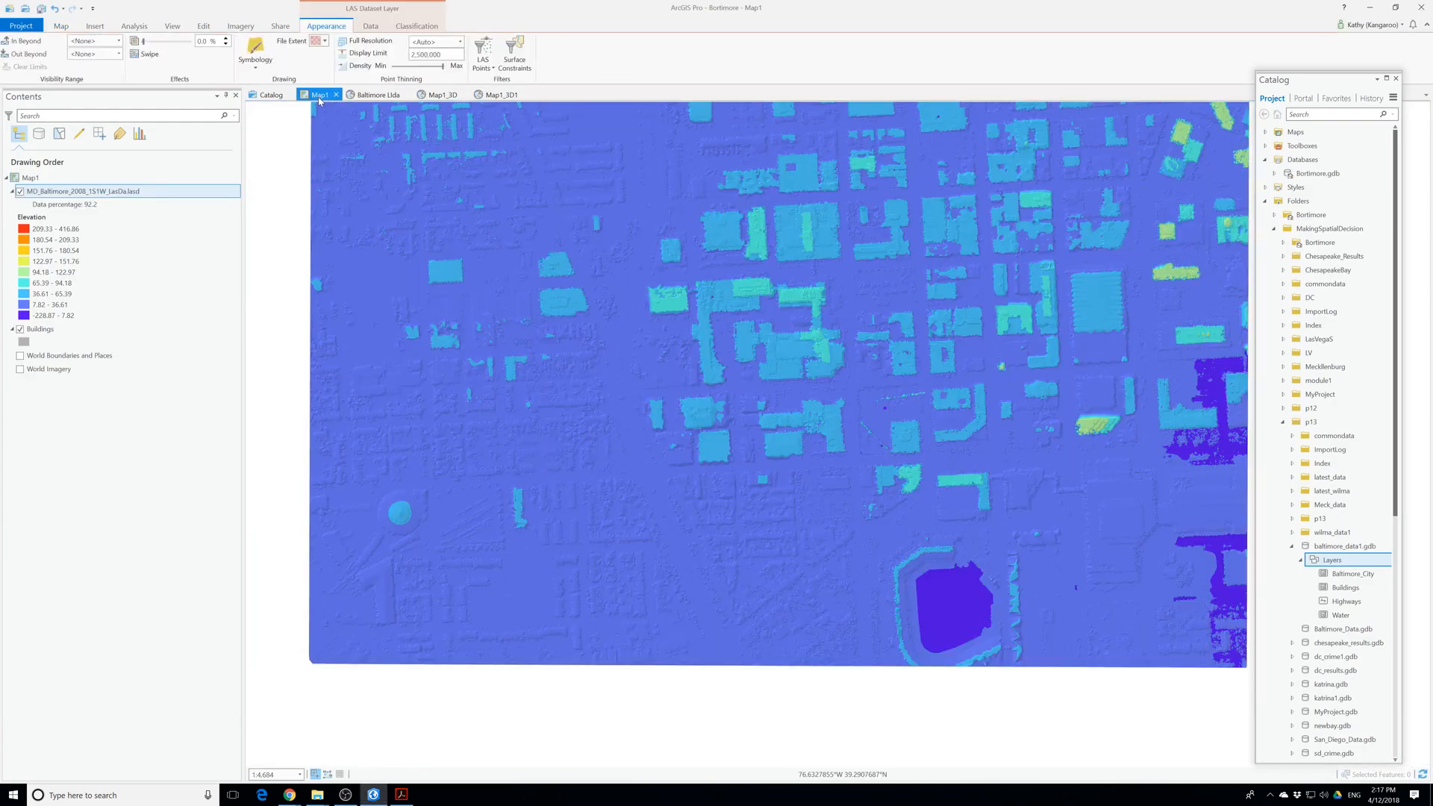
pyautogui.rightClick(61, 357)
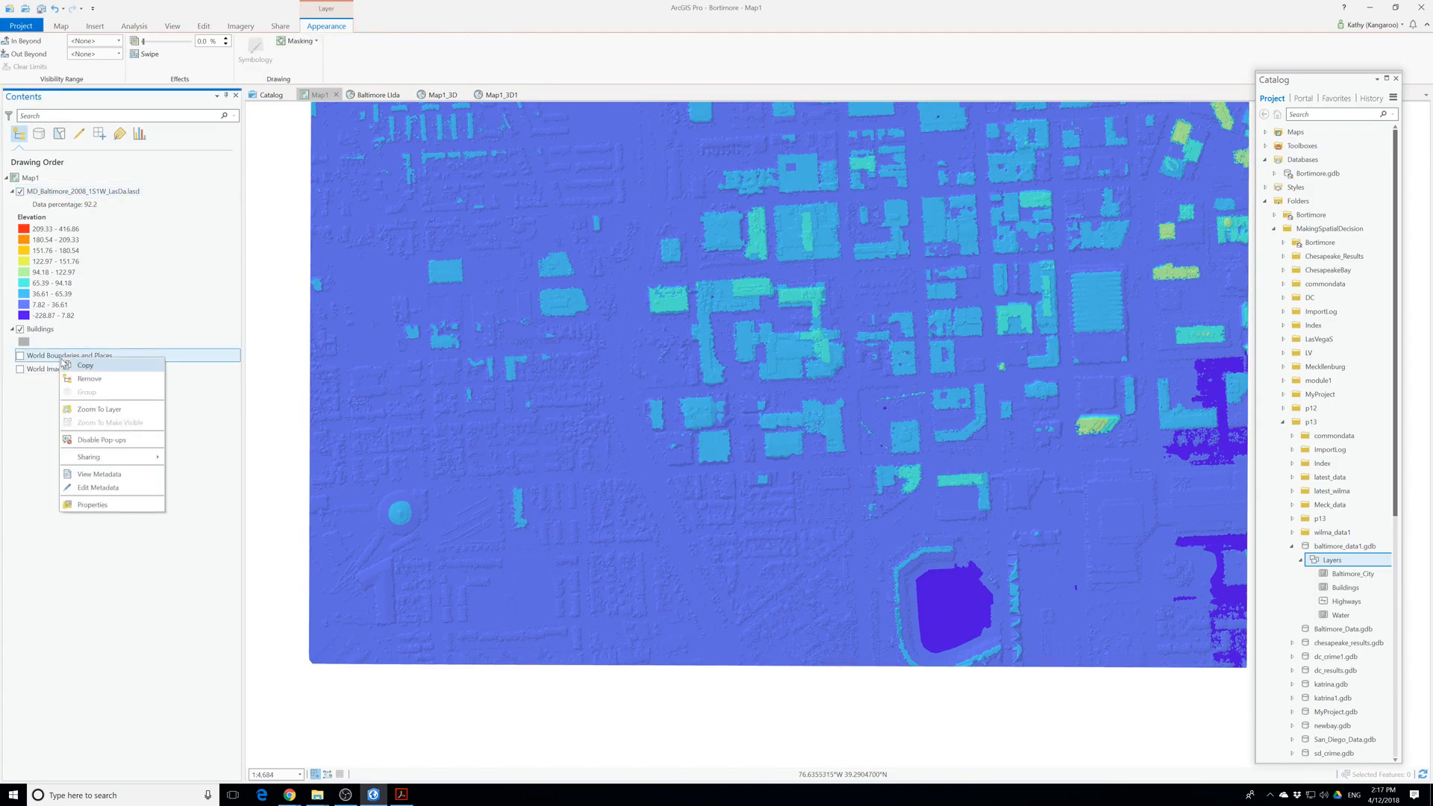
pyautogui.click(21, 416)
pyautogui.click(378, 95)
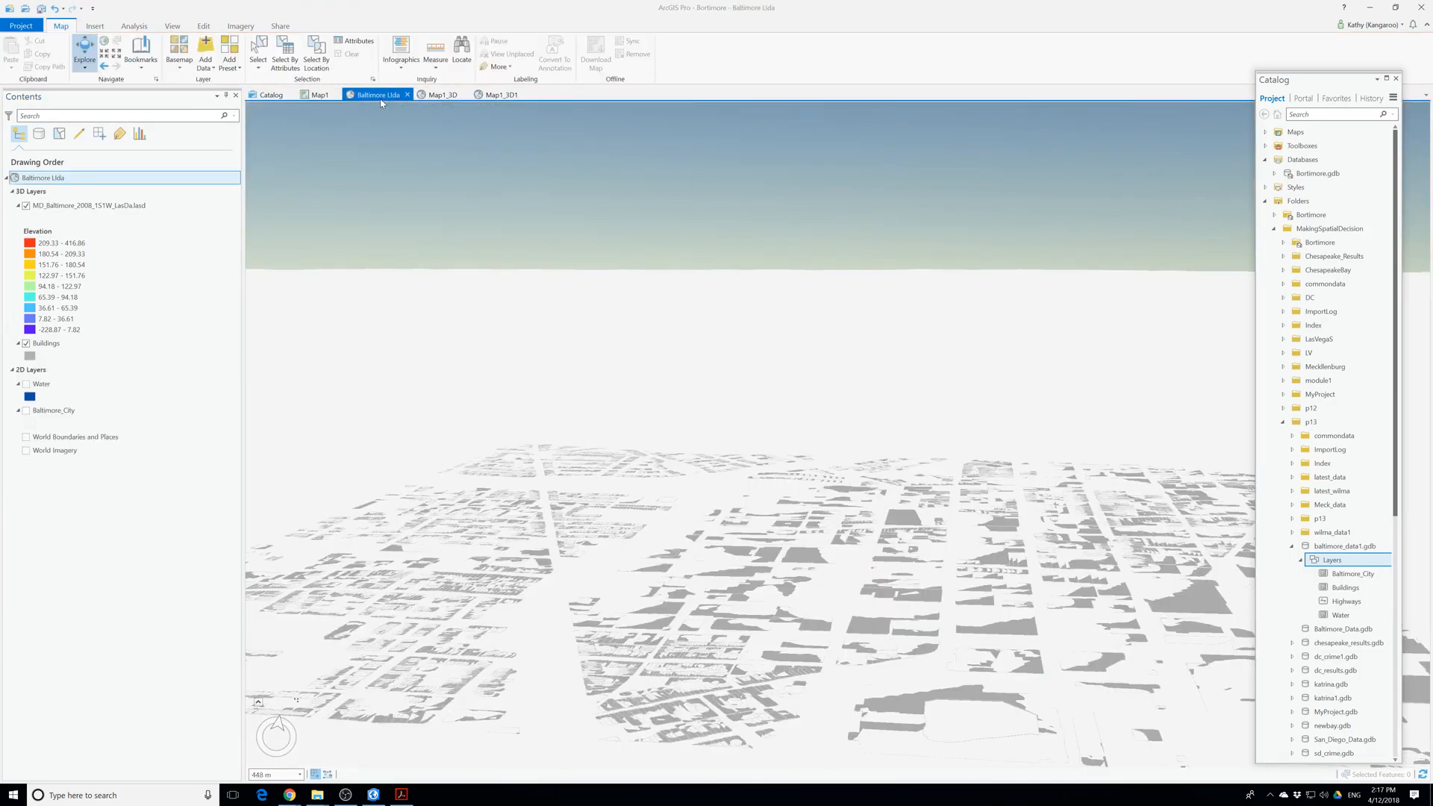
# Close the Map1_3D1, Map1_3D and Baltimore Lida scene views.
pyautogui.click(437, 95)
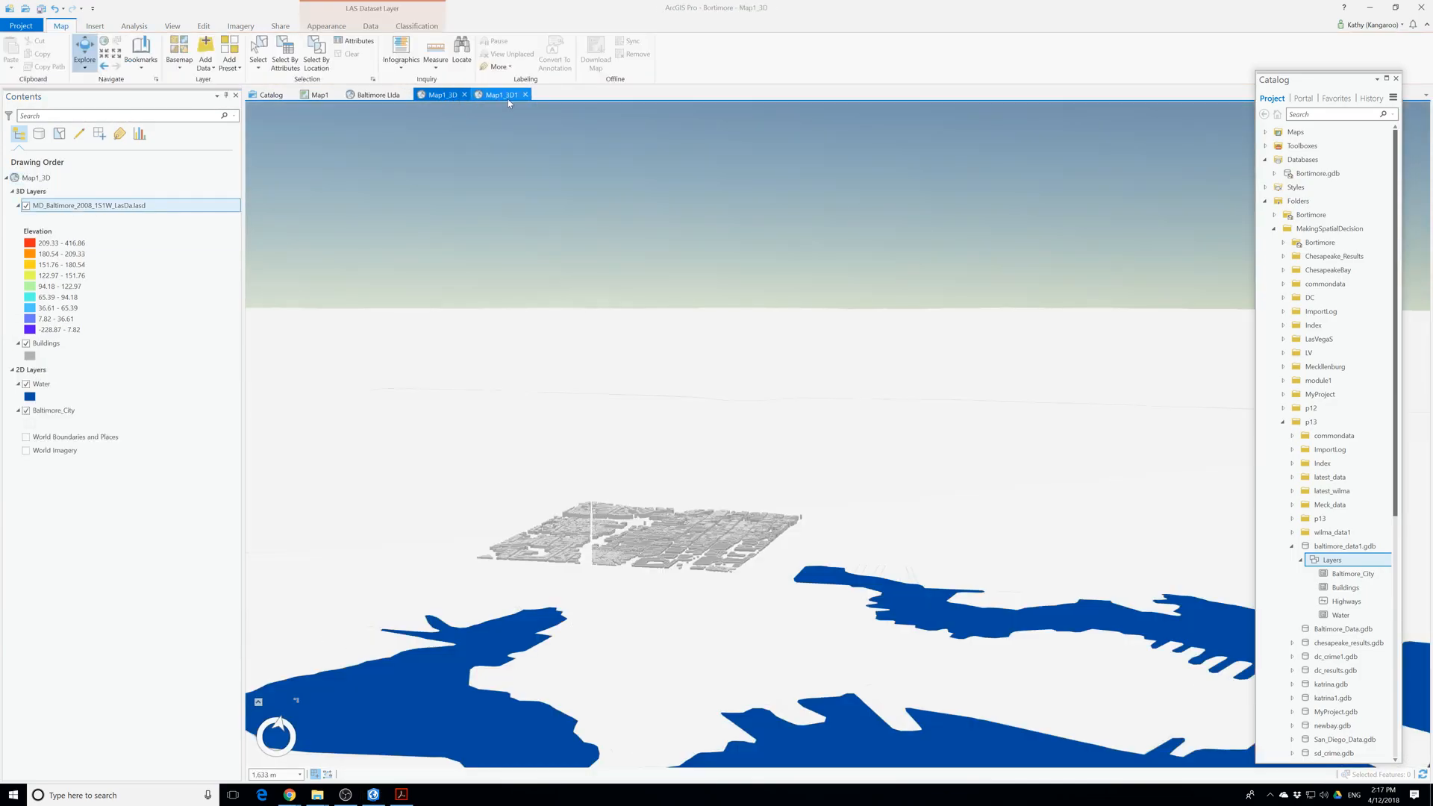
pyautogui.click(510, 97)
pyautogui.click(525, 95)
pyautogui.click(467, 95)
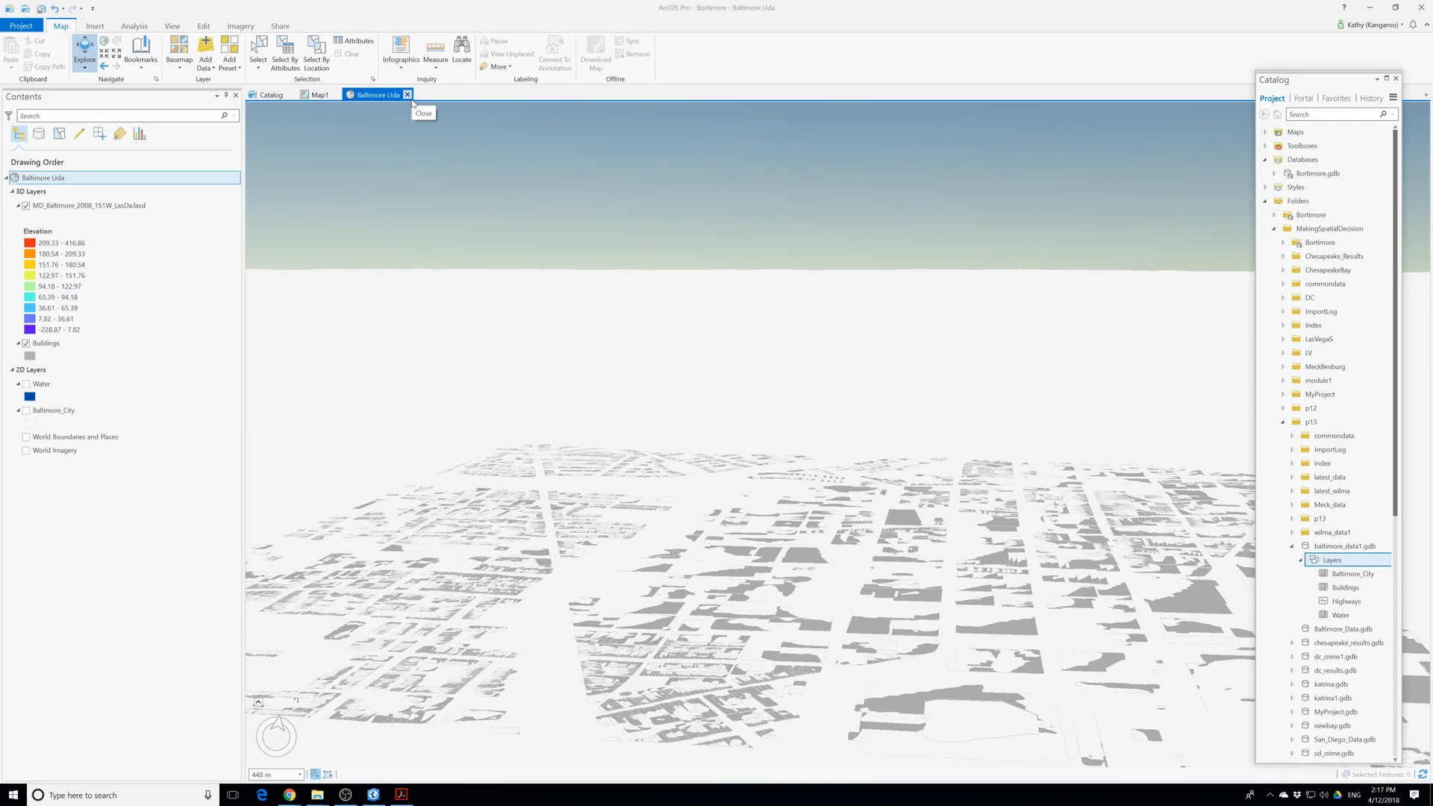
pyautogui.click(406, 94)
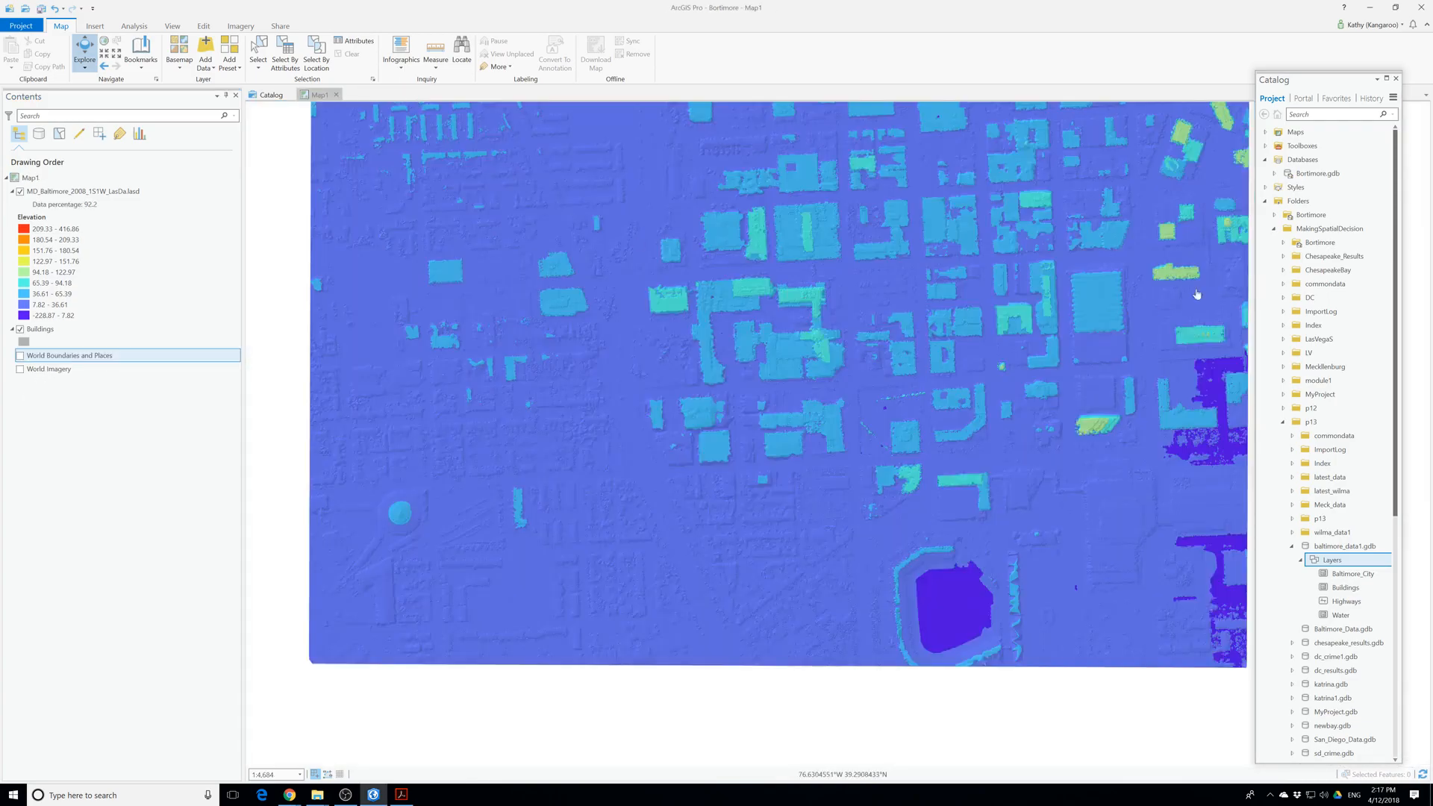
# List the project's maps in the Catalog, and convert Map1 to a new global scene.
pyautogui.click(1265, 132)
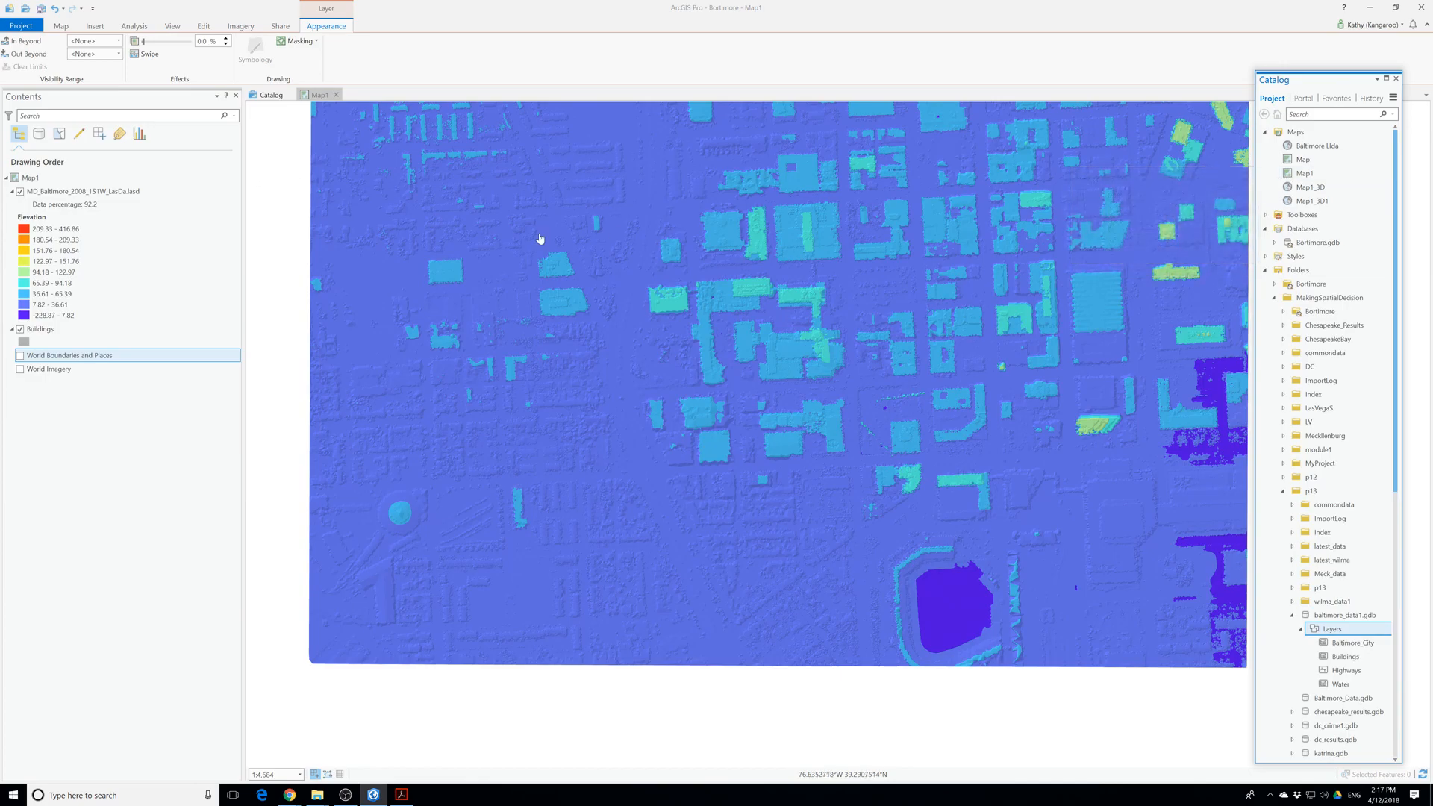
pyautogui.click(1304, 173)
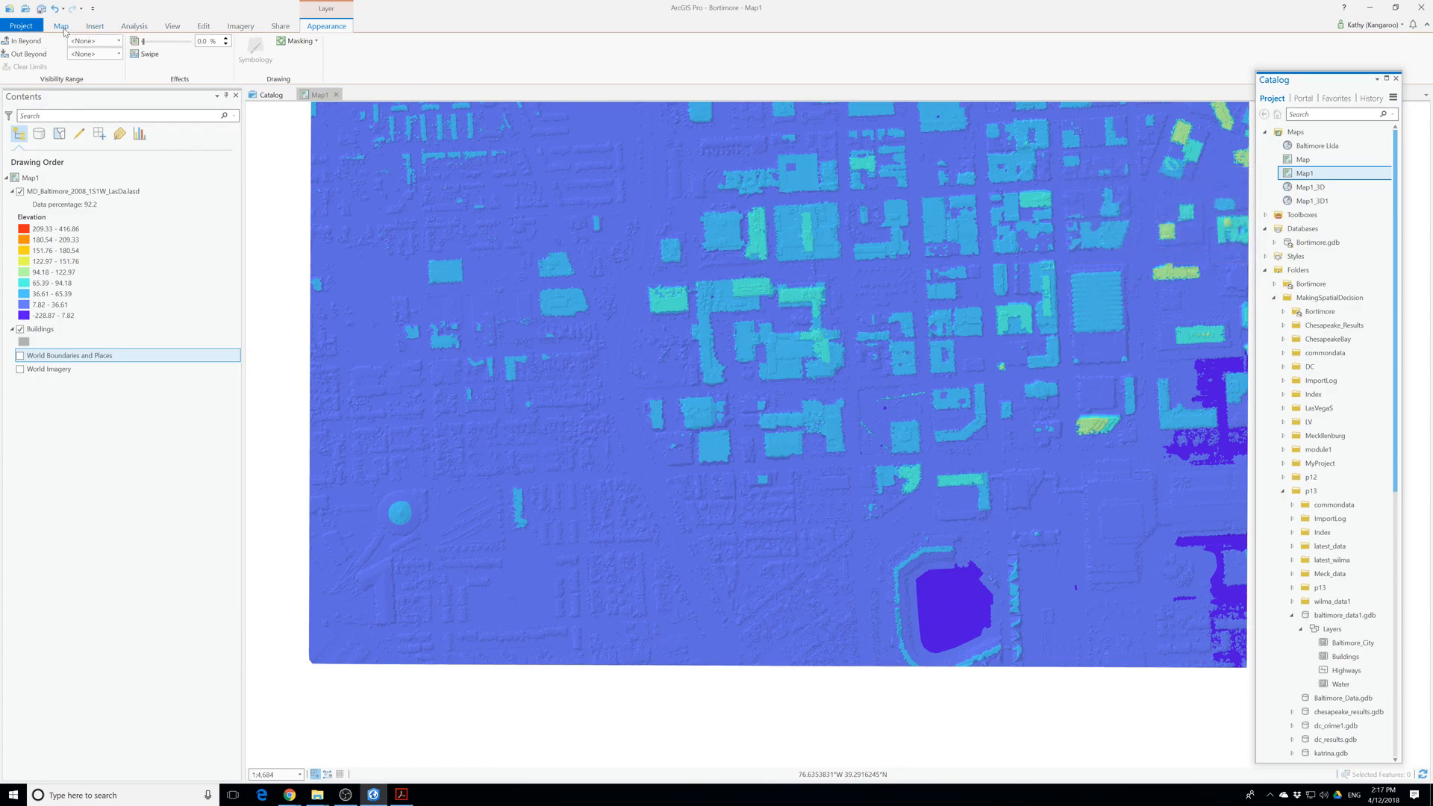
pyautogui.click(63, 28)
pyautogui.click(54, 205)
pyautogui.click(59, 192)
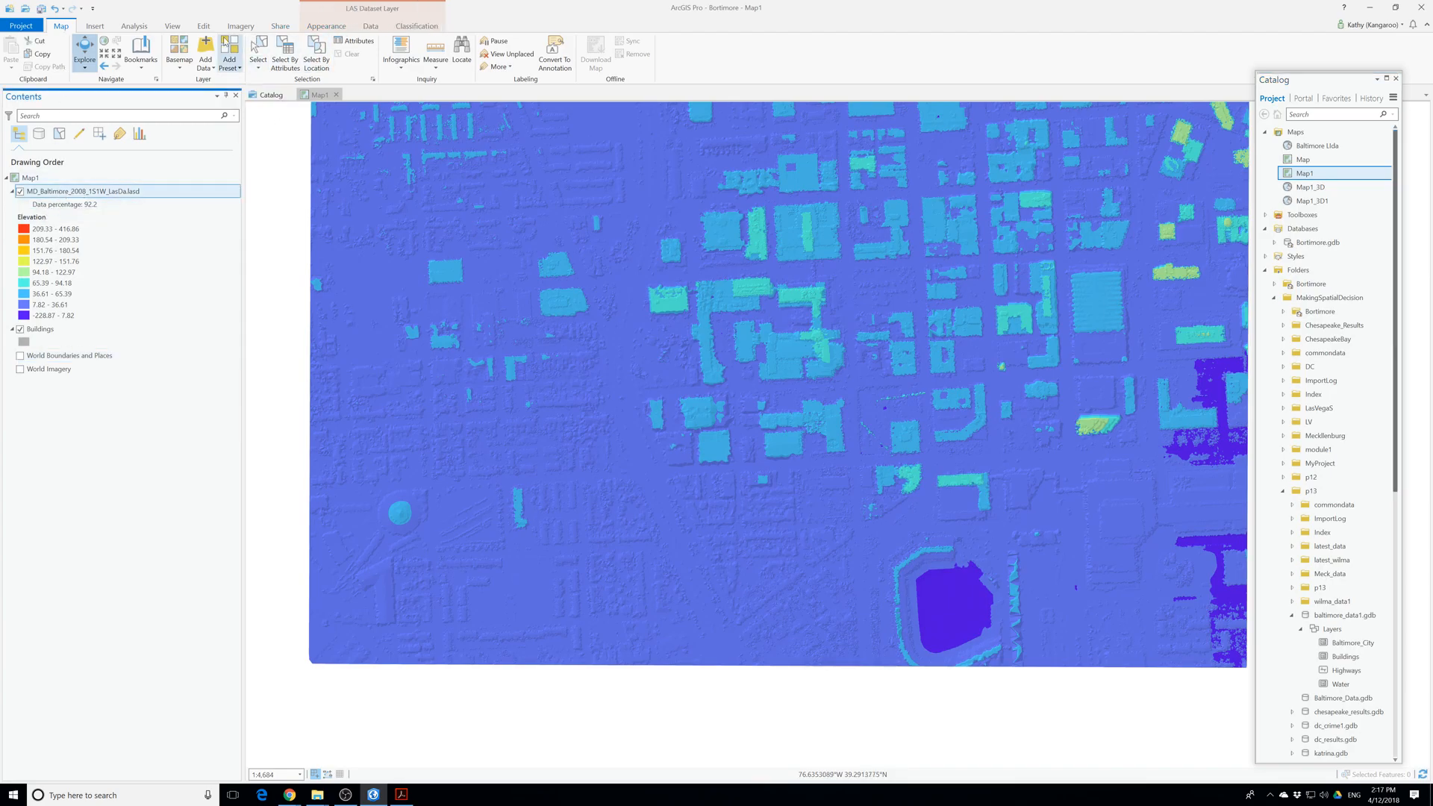
pyautogui.click(96, 27)
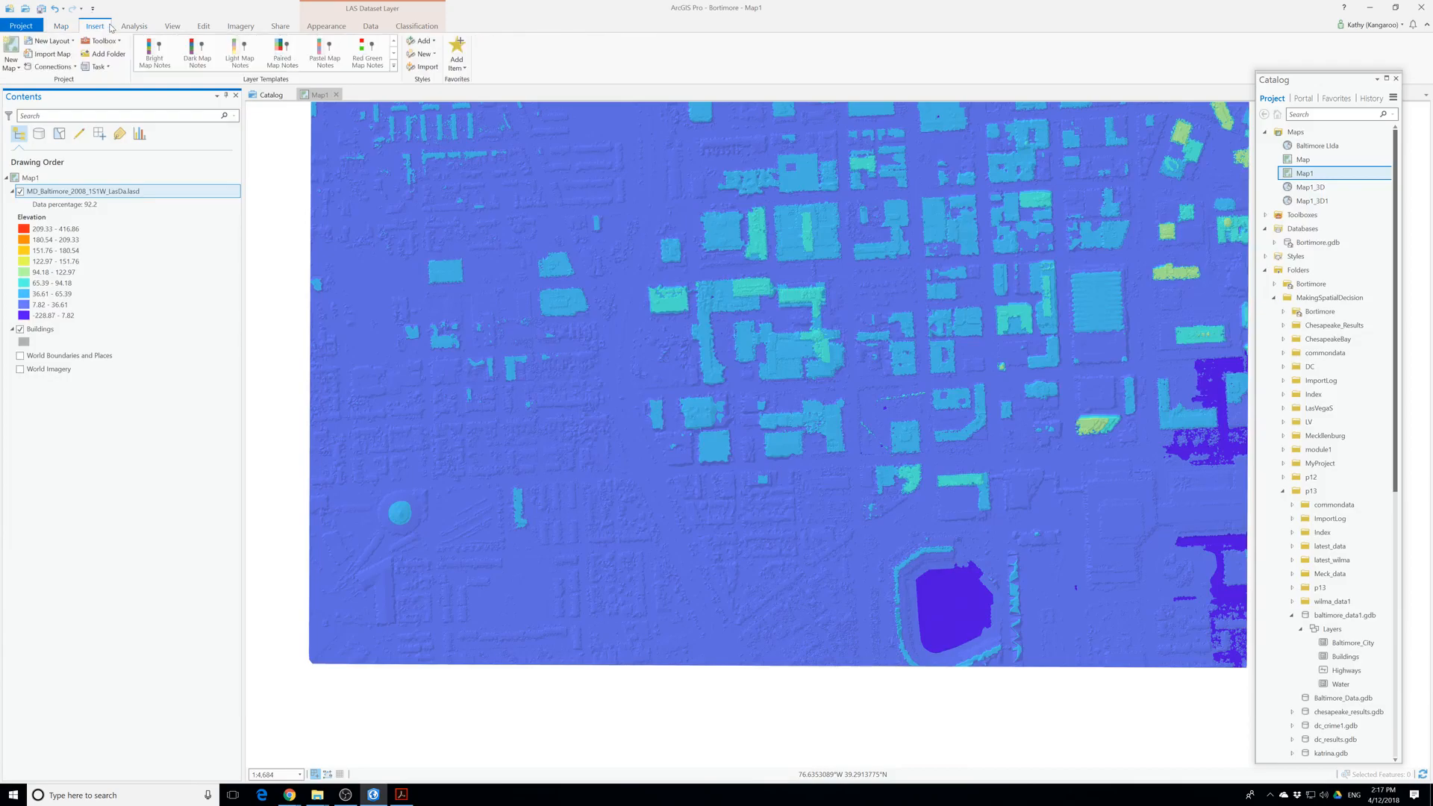
pyautogui.click(172, 27)
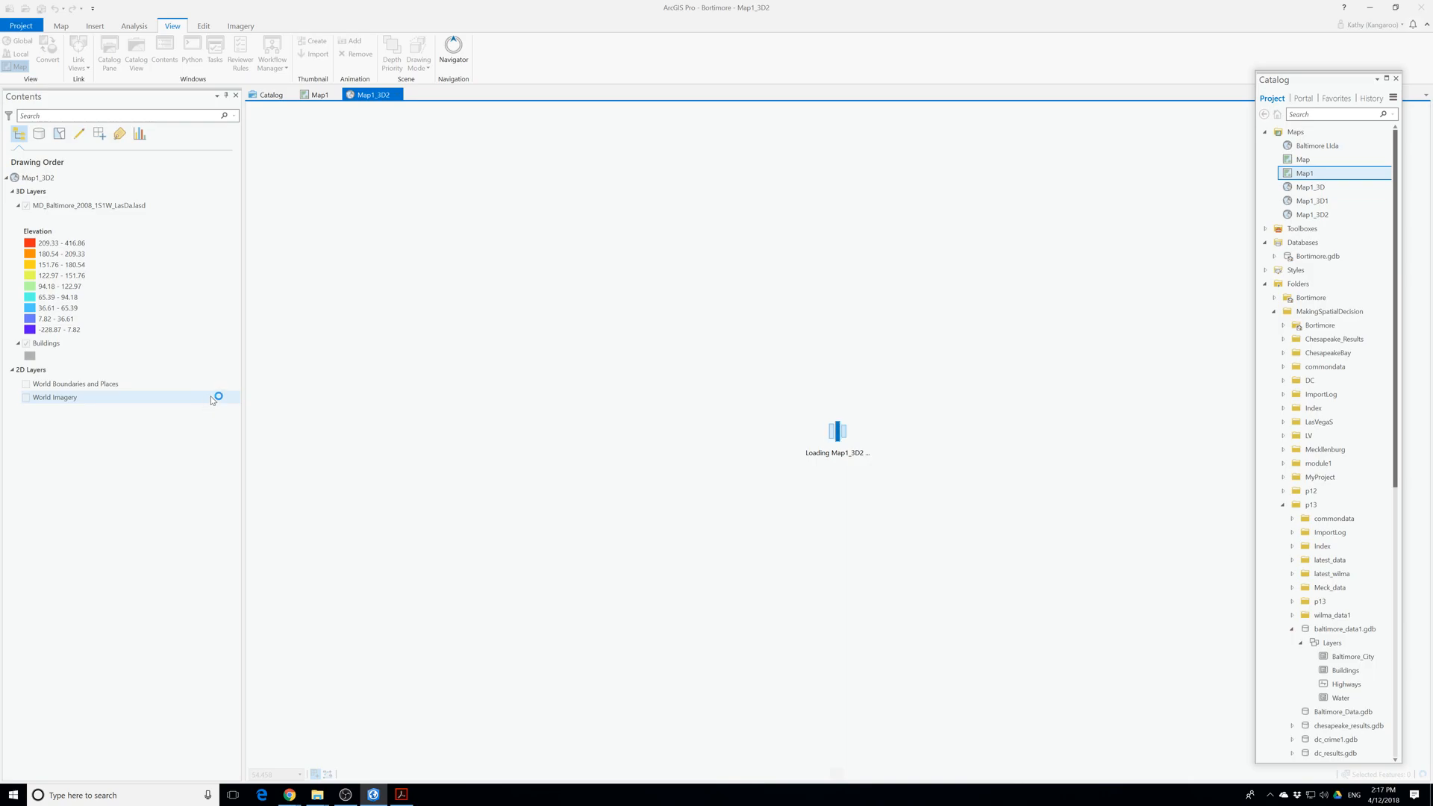
# Compare Map1 with the new Map1_3D2 scene and examine the Buildings layer there from above.
pyautogui.click(320, 95)
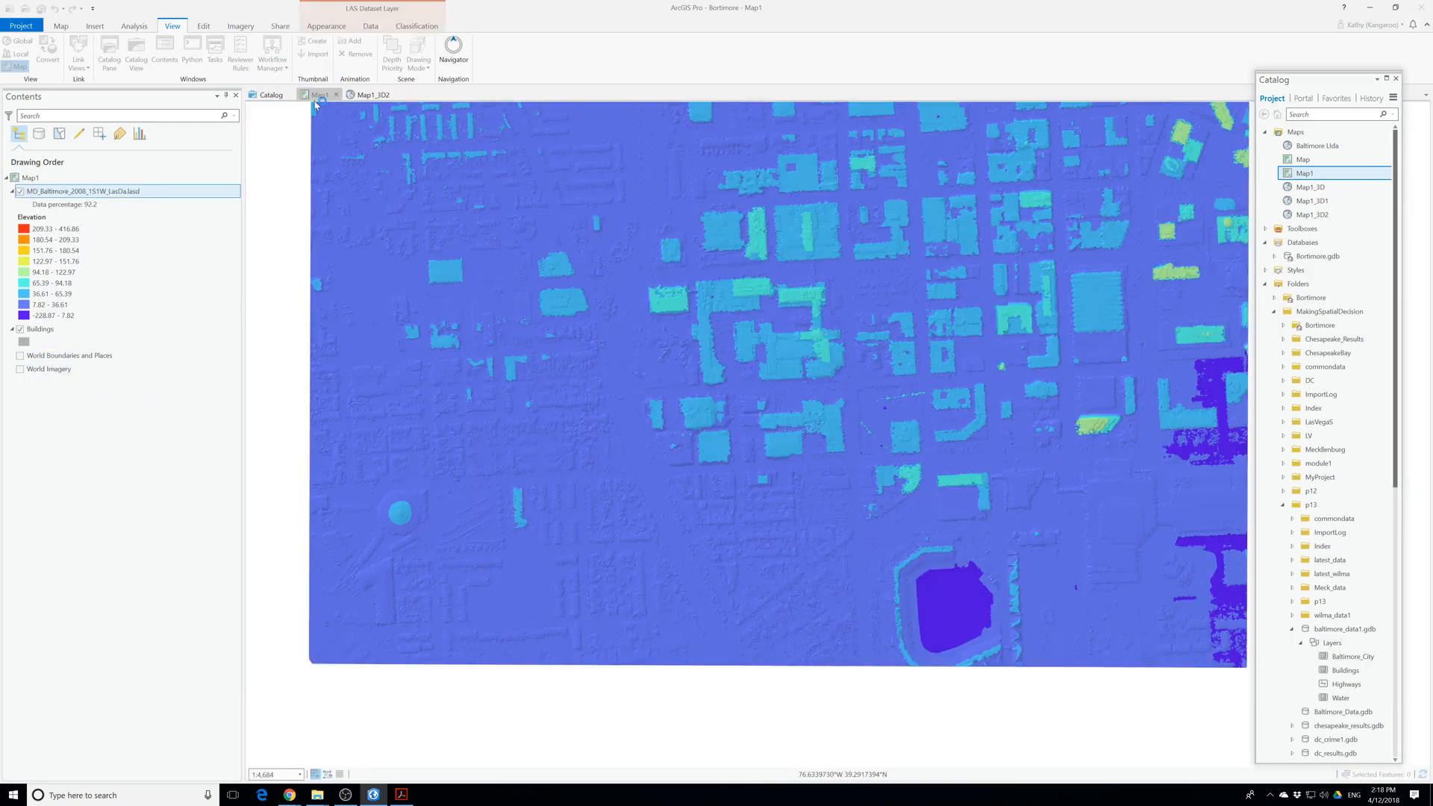
pyautogui.click(368, 95)
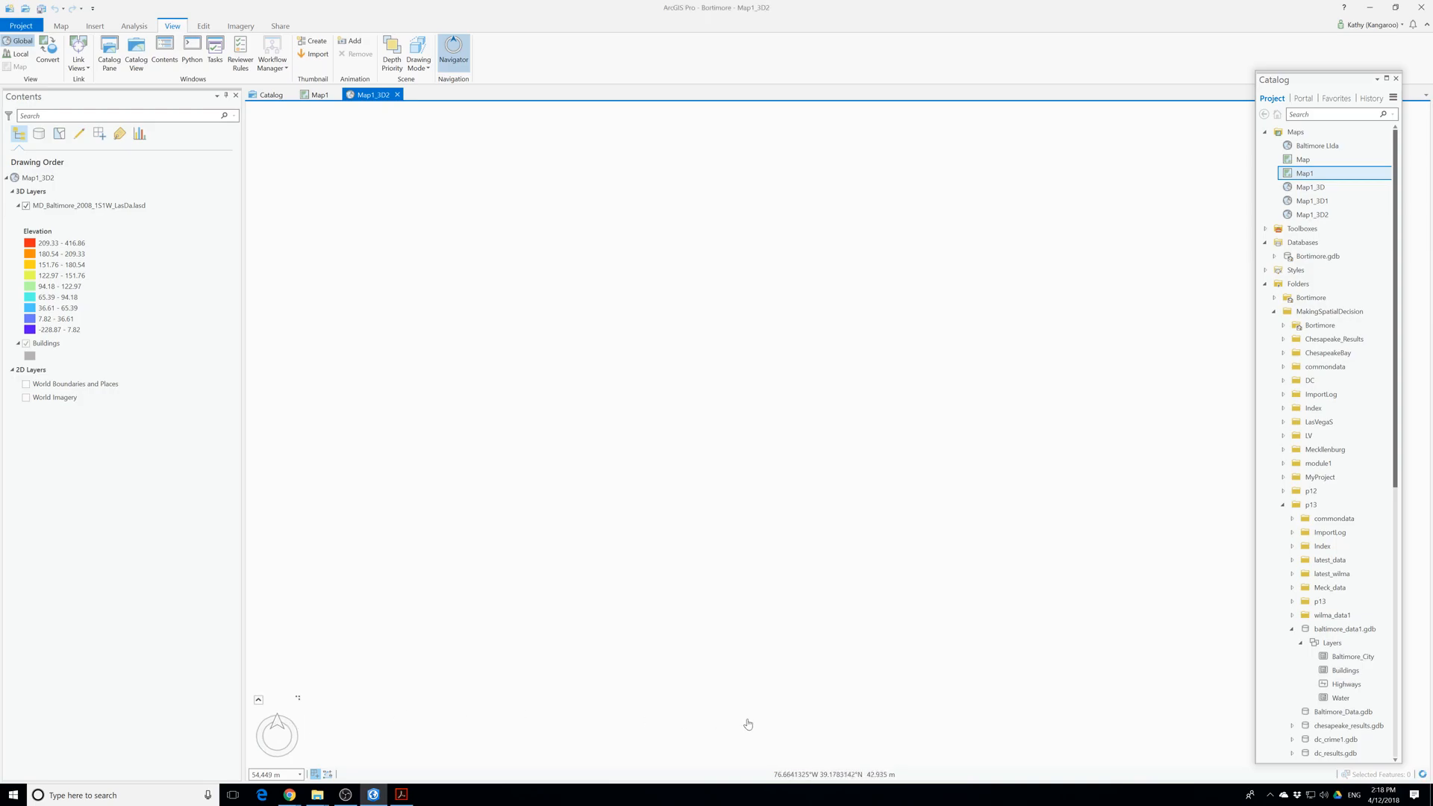
pyautogui.scroll(-1, 793, 500)
pyautogui.scroll(2, 794, 500)
pyautogui.moveTo(879, 400); pyautogui.dragTo(776, 461)
pyautogui.scroll(5, 770, 481)
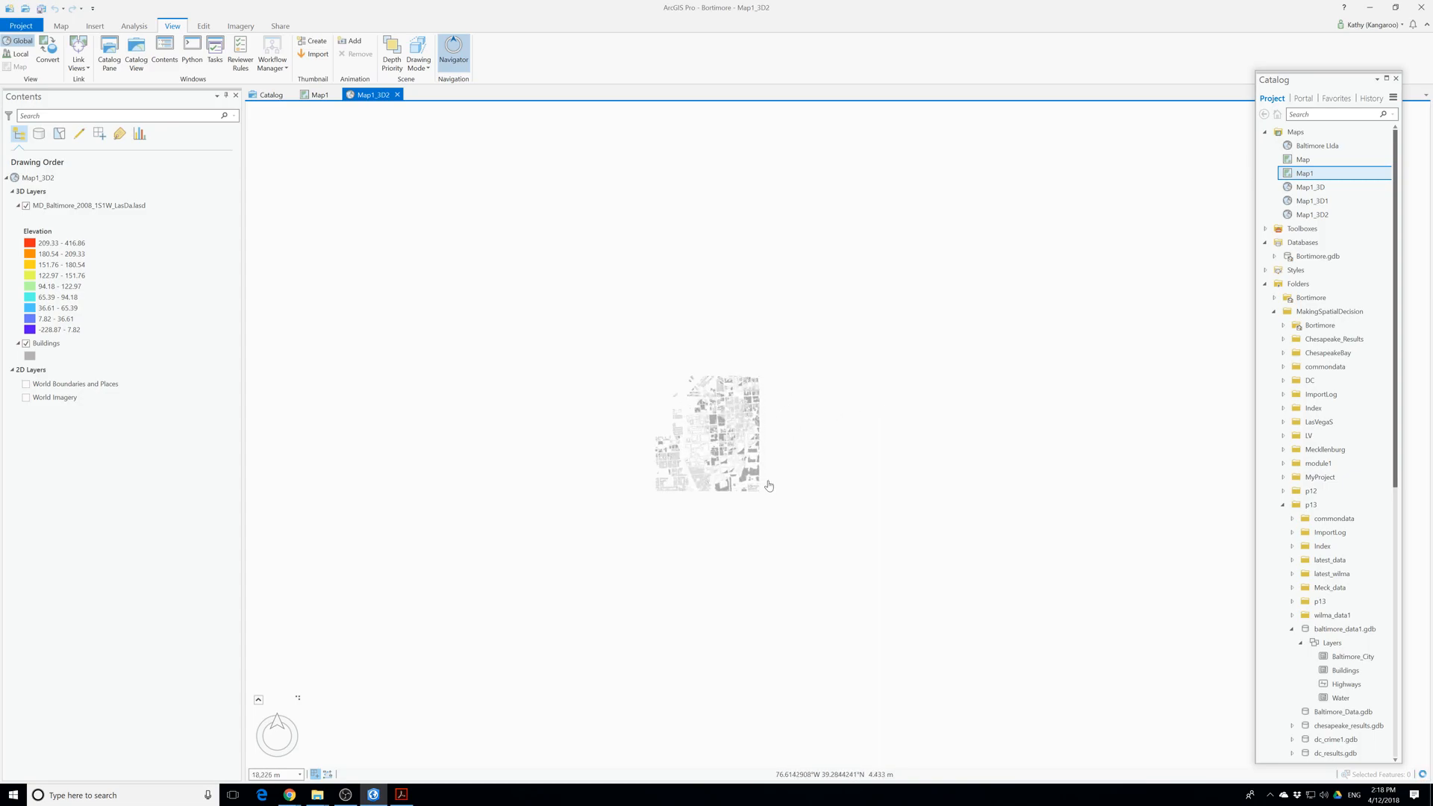
pyautogui.moveTo(763, 494); pyautogui.dragTo(871, 533)
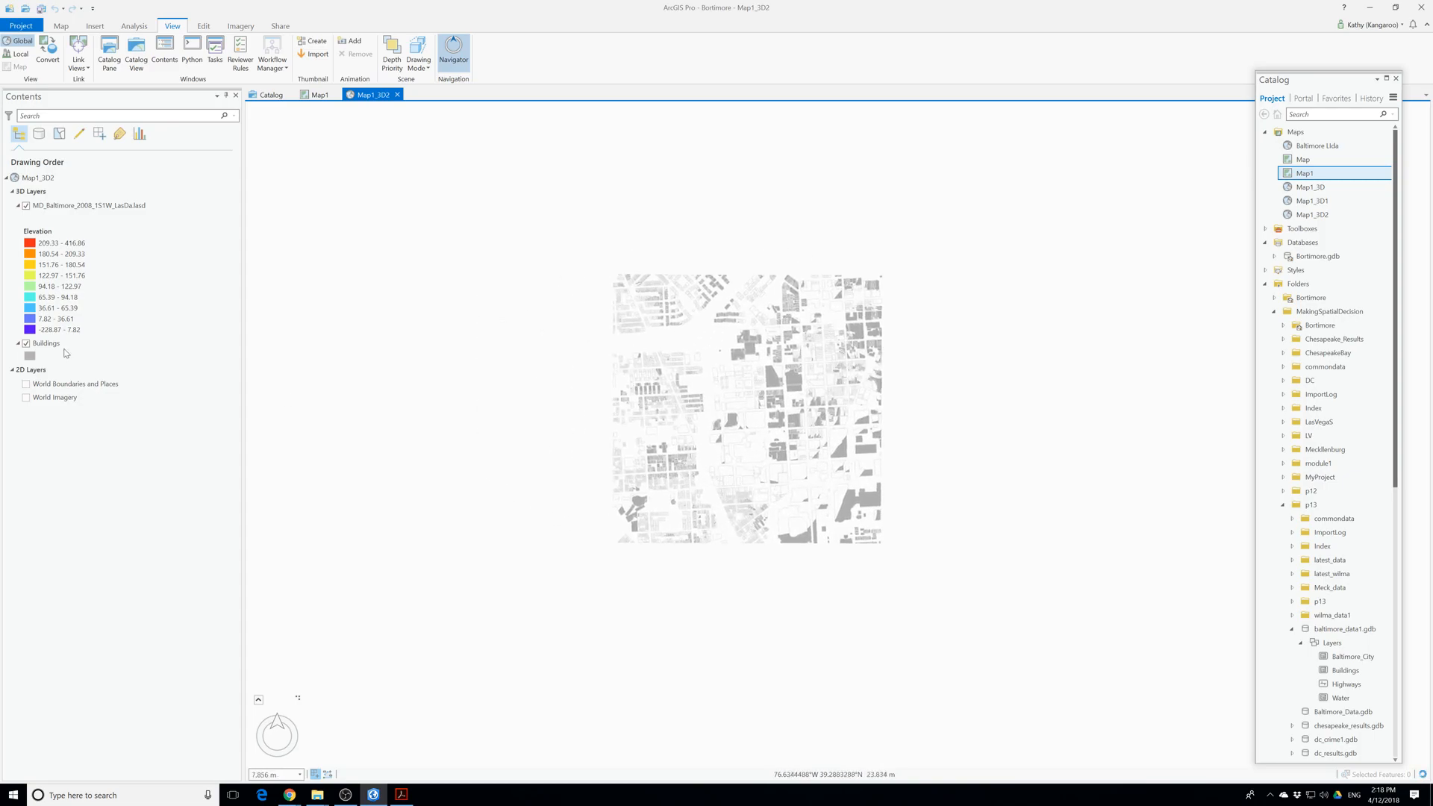
# Review the data tools and the LAS point filter options available for the MD_Baltimore_2008_1S1W LAS dataset layer.
pyautogui.click(75, 209)
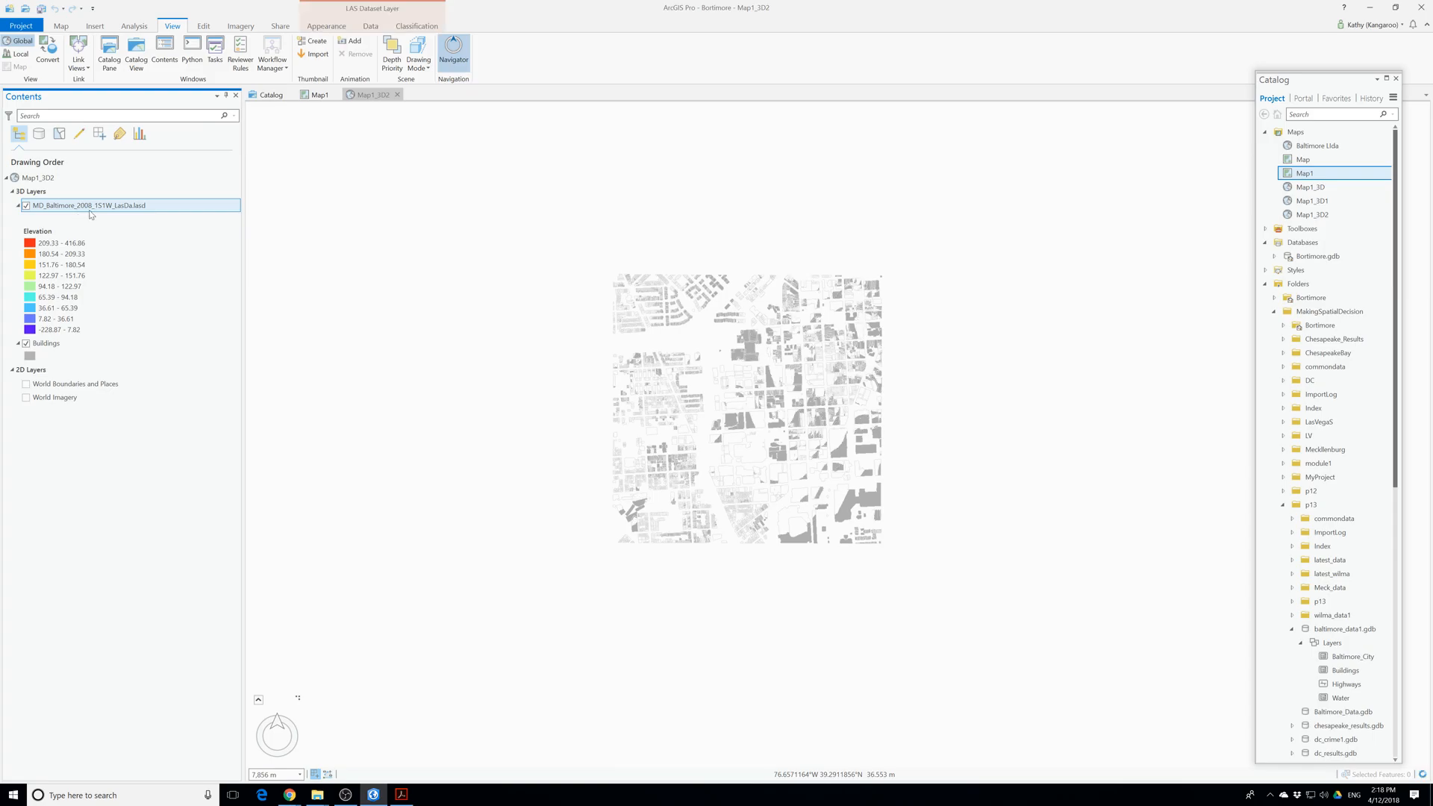
pyautogui.click(370, 28)
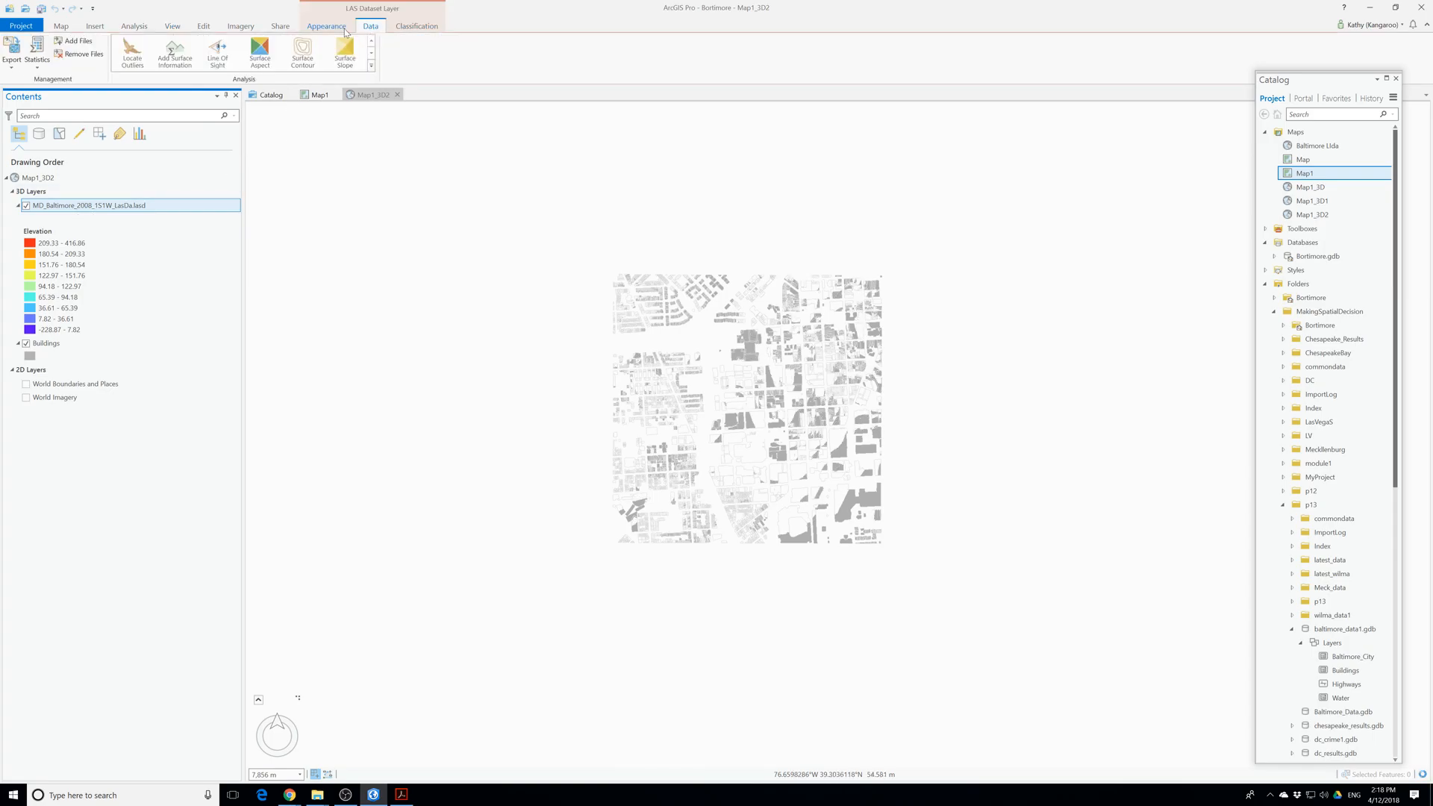
pyautogui.click(345, 29)
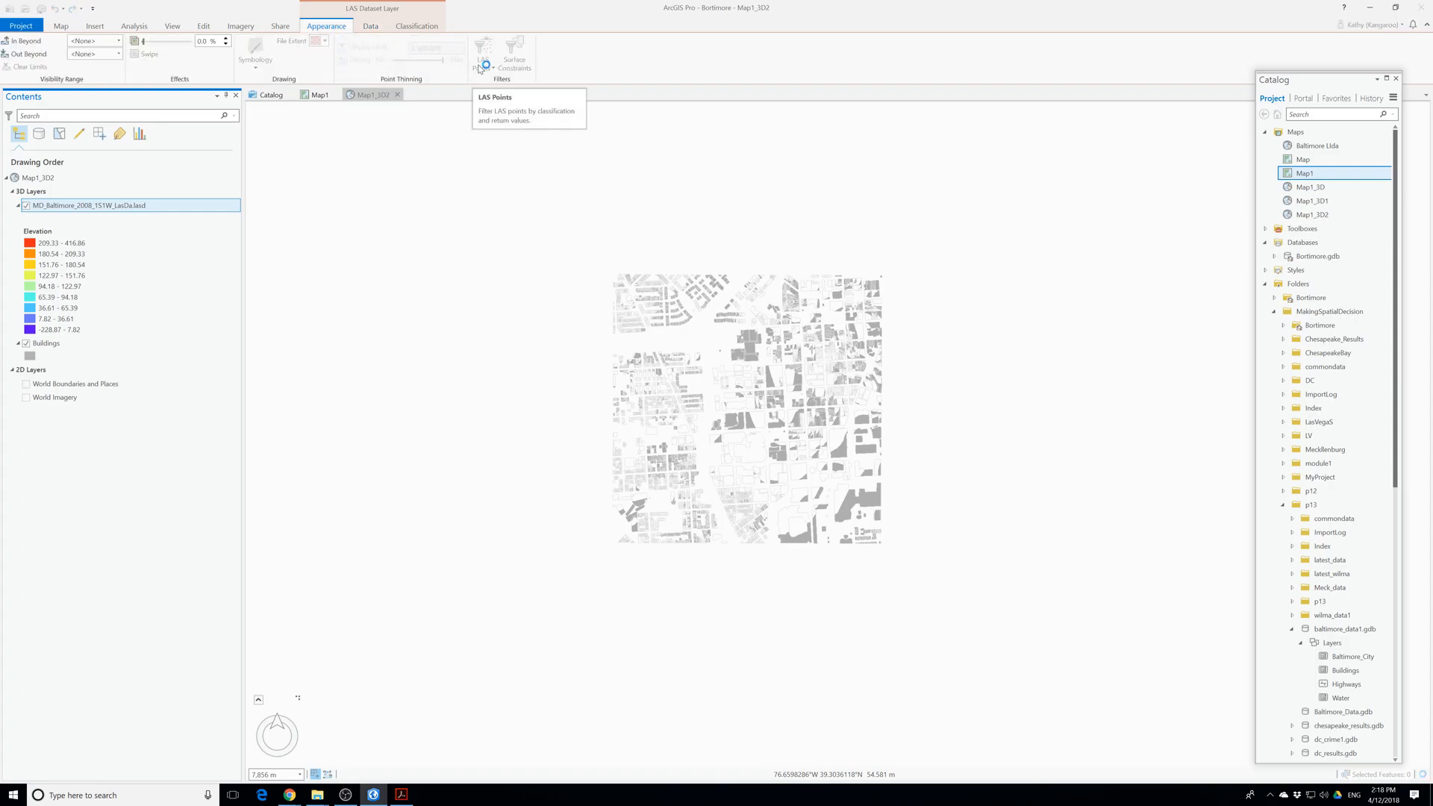
pyautogui.click(488, 68)
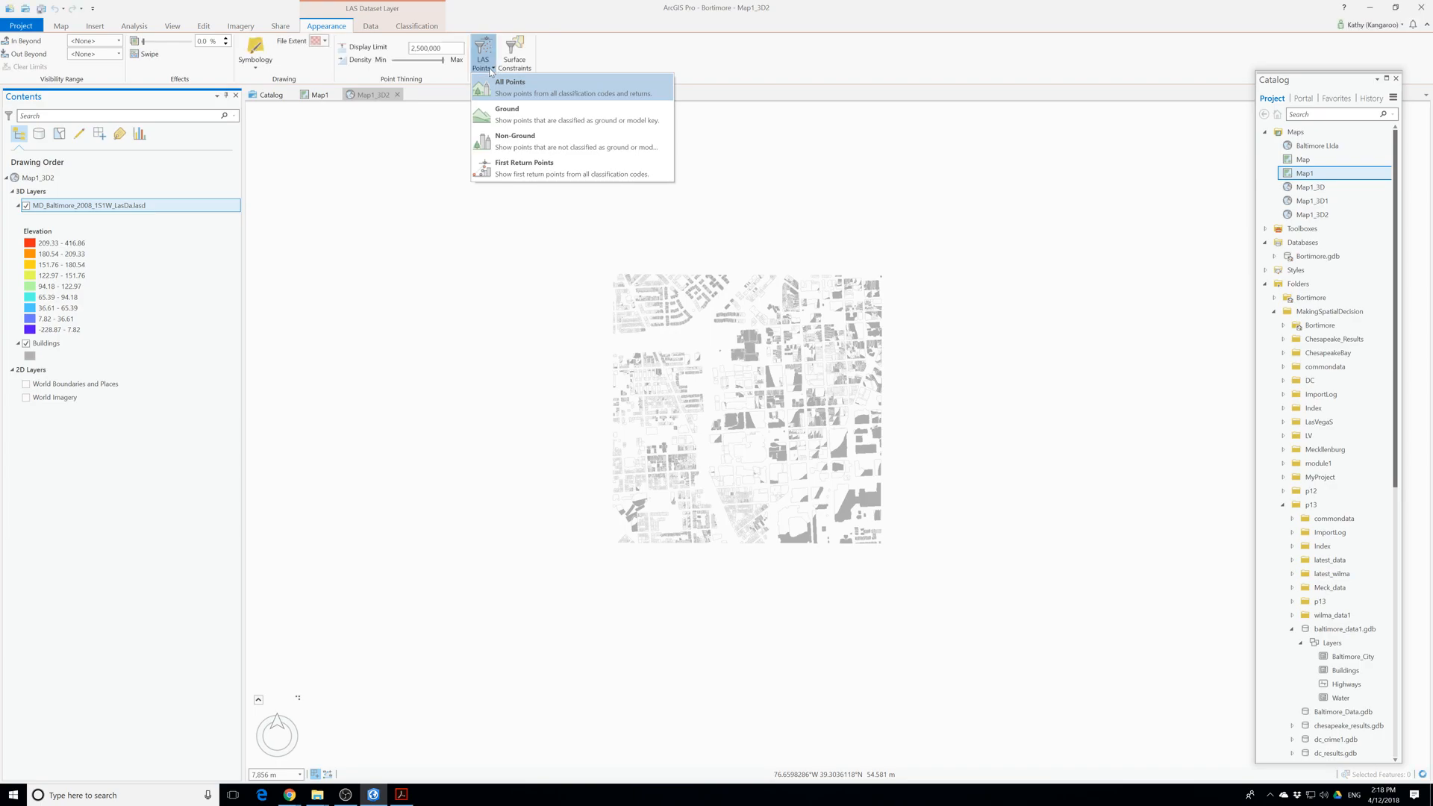
pyautogui.click(489, 69)
pyautogui.click(489, 68)
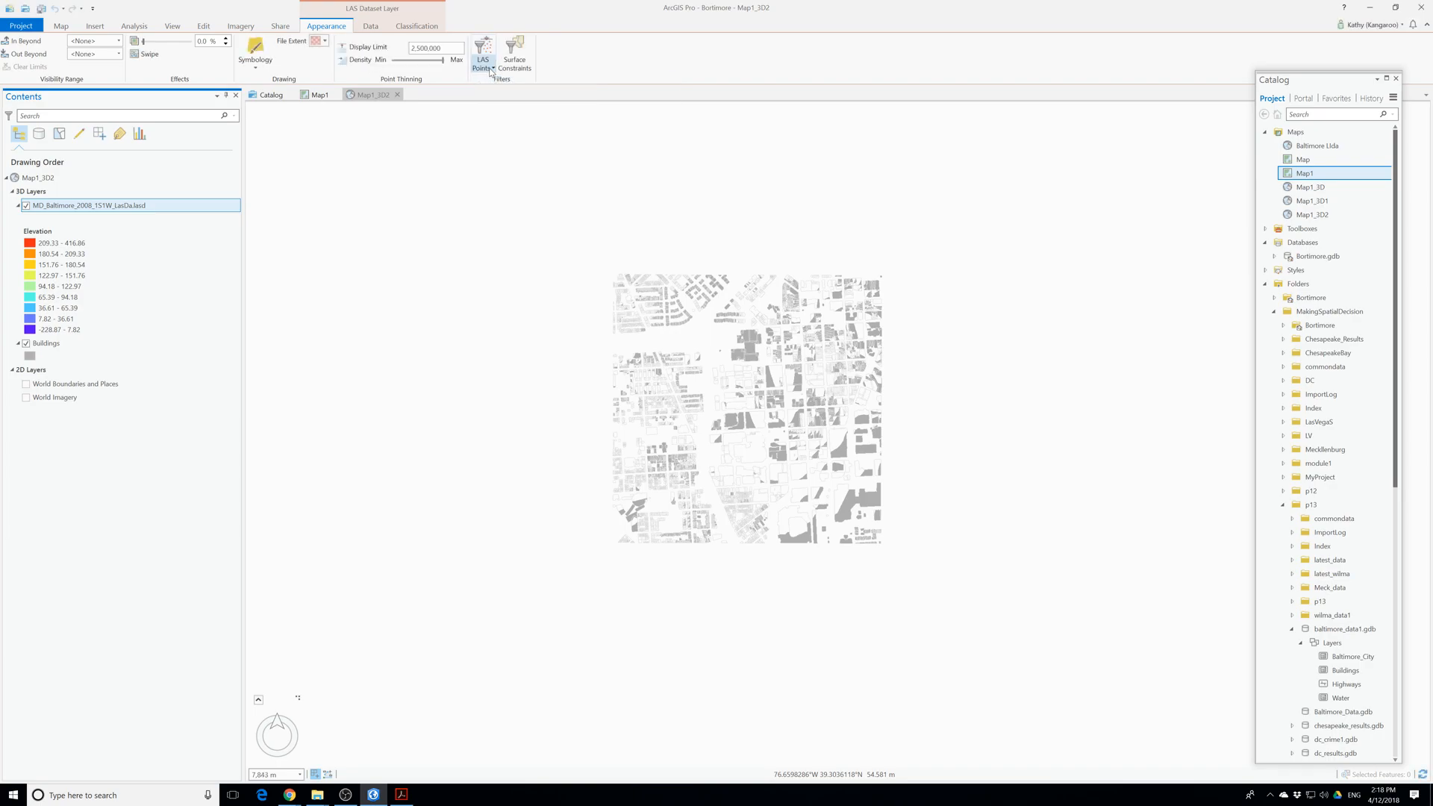
# Symbolize the LAS dataset layer as an elevation surface divided into 10 classes.
pyautogui.click(255, 67)
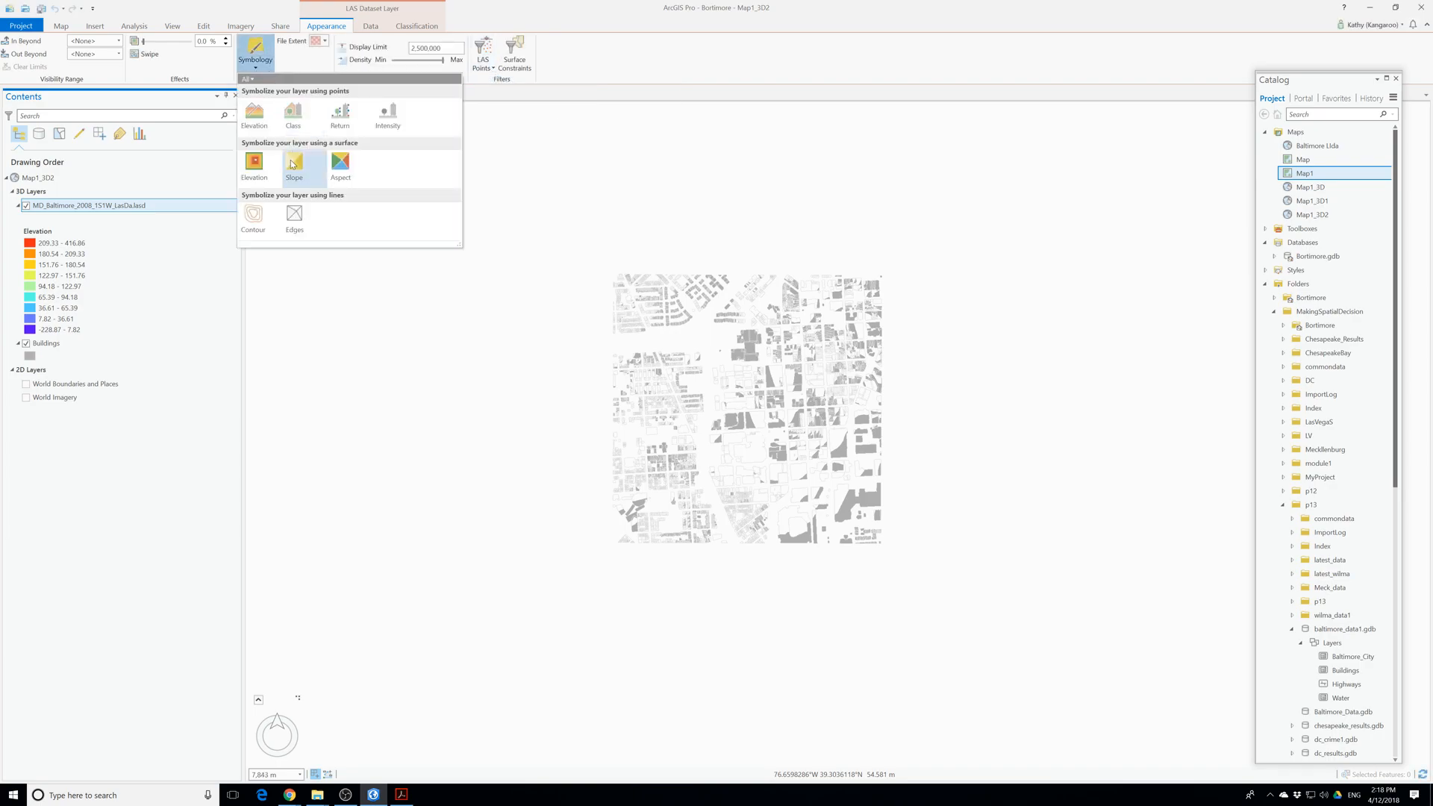
pyautogui.click(263, 166)
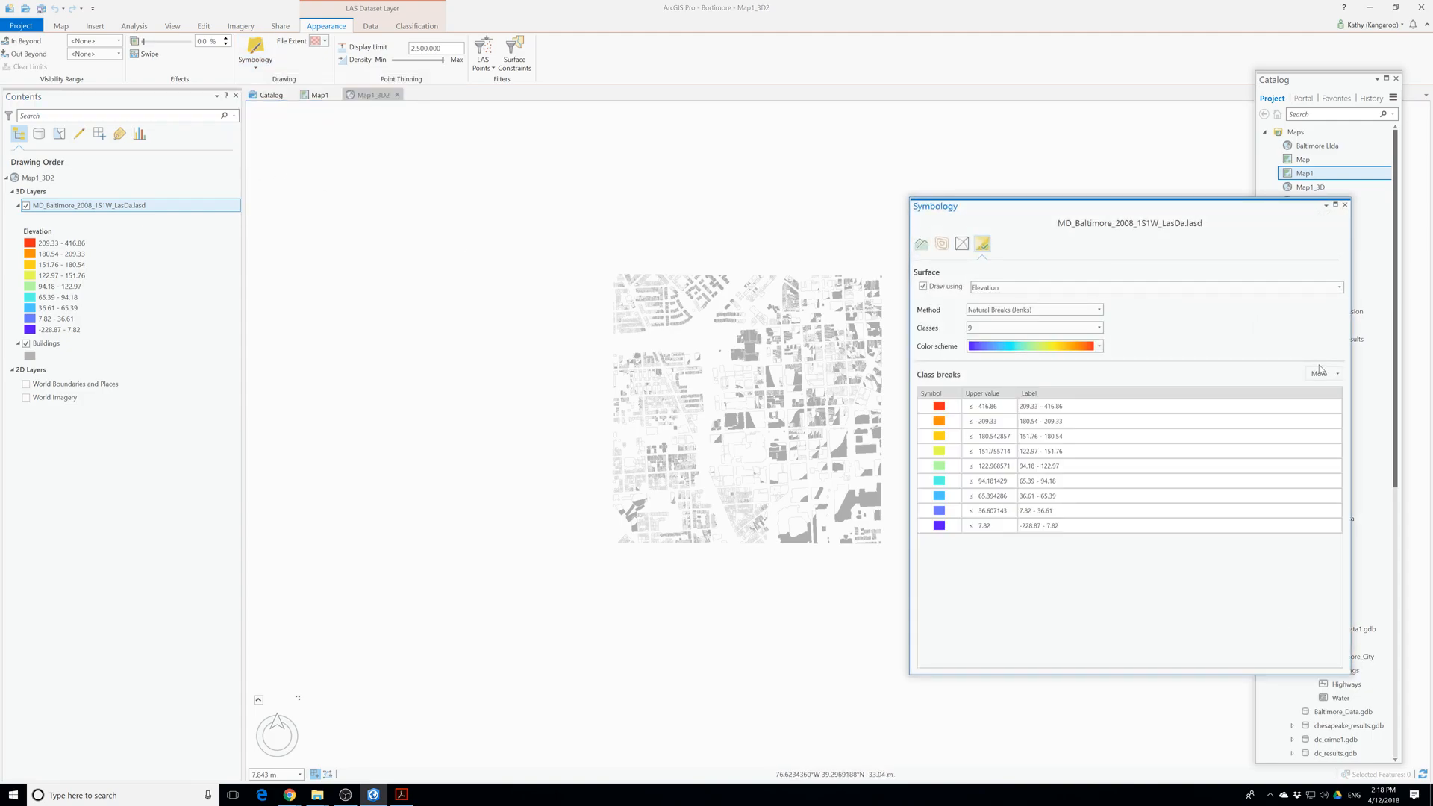
pyautogui.click(1098, 328)
pyautogui.click(996, 361)
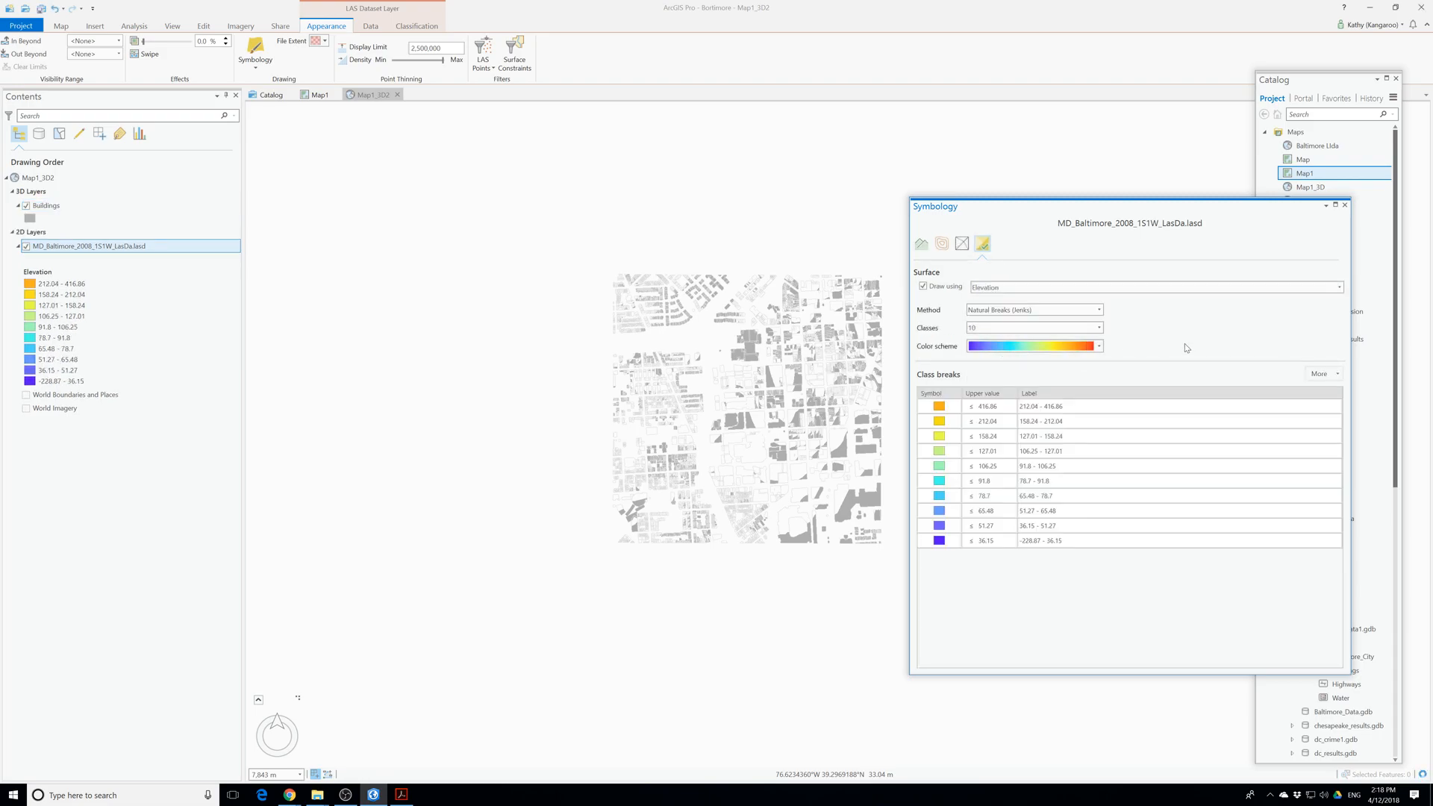
pyautogui.click(1344, 205)
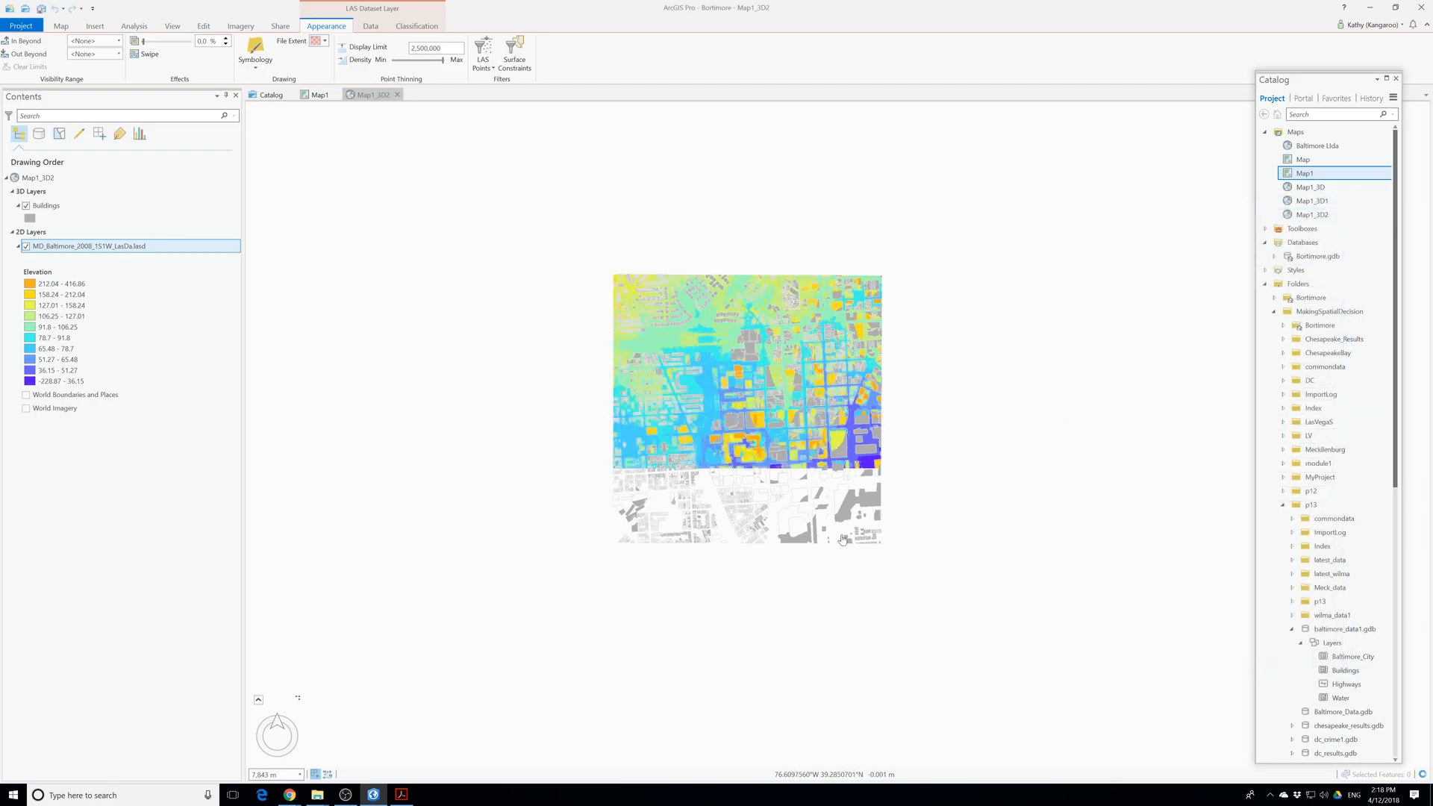
# Examine the LAS elevation surface together with the Buildings layer in tilted perspective, both close up and from farther away.
pyautogui.moveTo(811, 536); pyautogui.dragTo(764, 399, button='middle')
pyautogui.scroll(5, 817, 517)
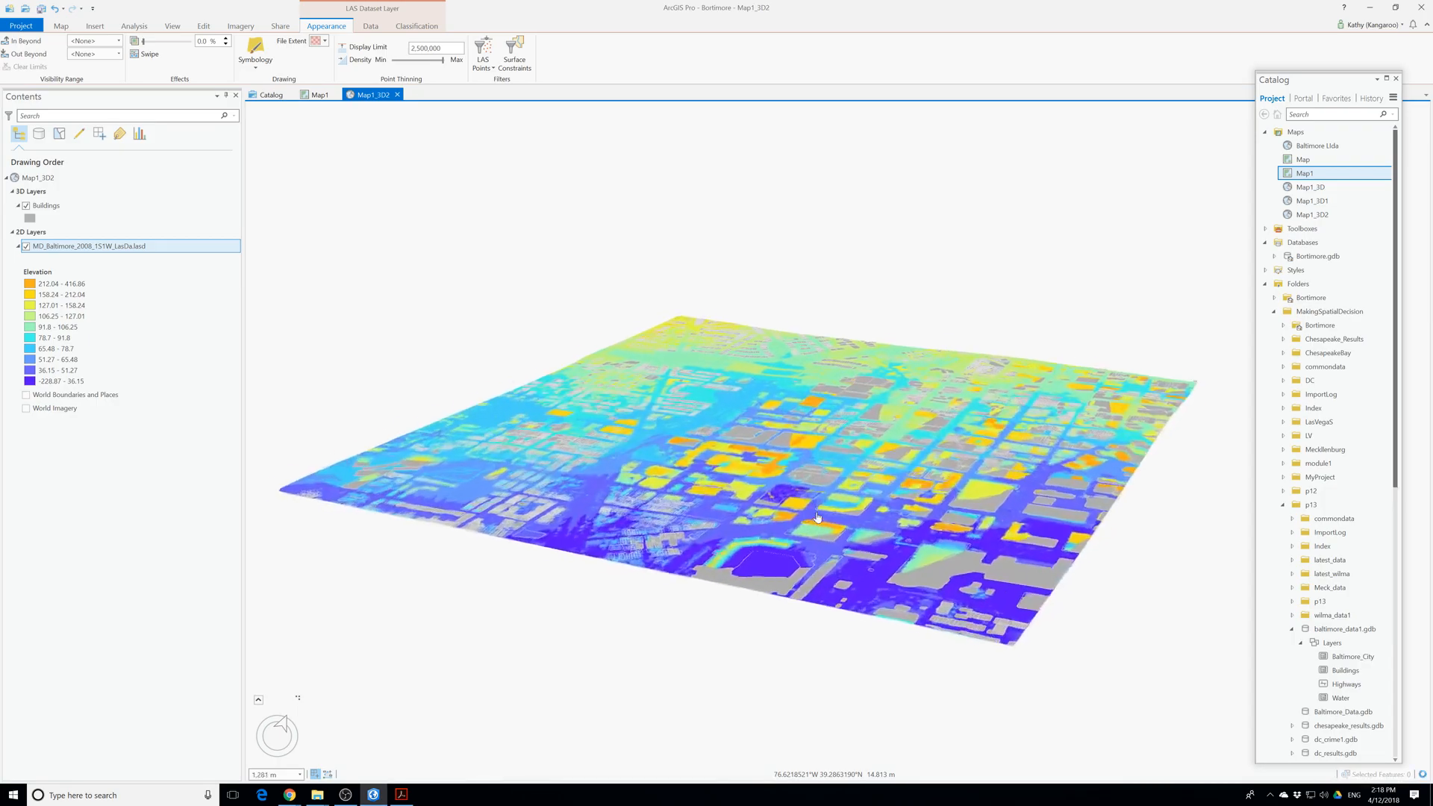
pyautogui.scroll(2, 817, 517)
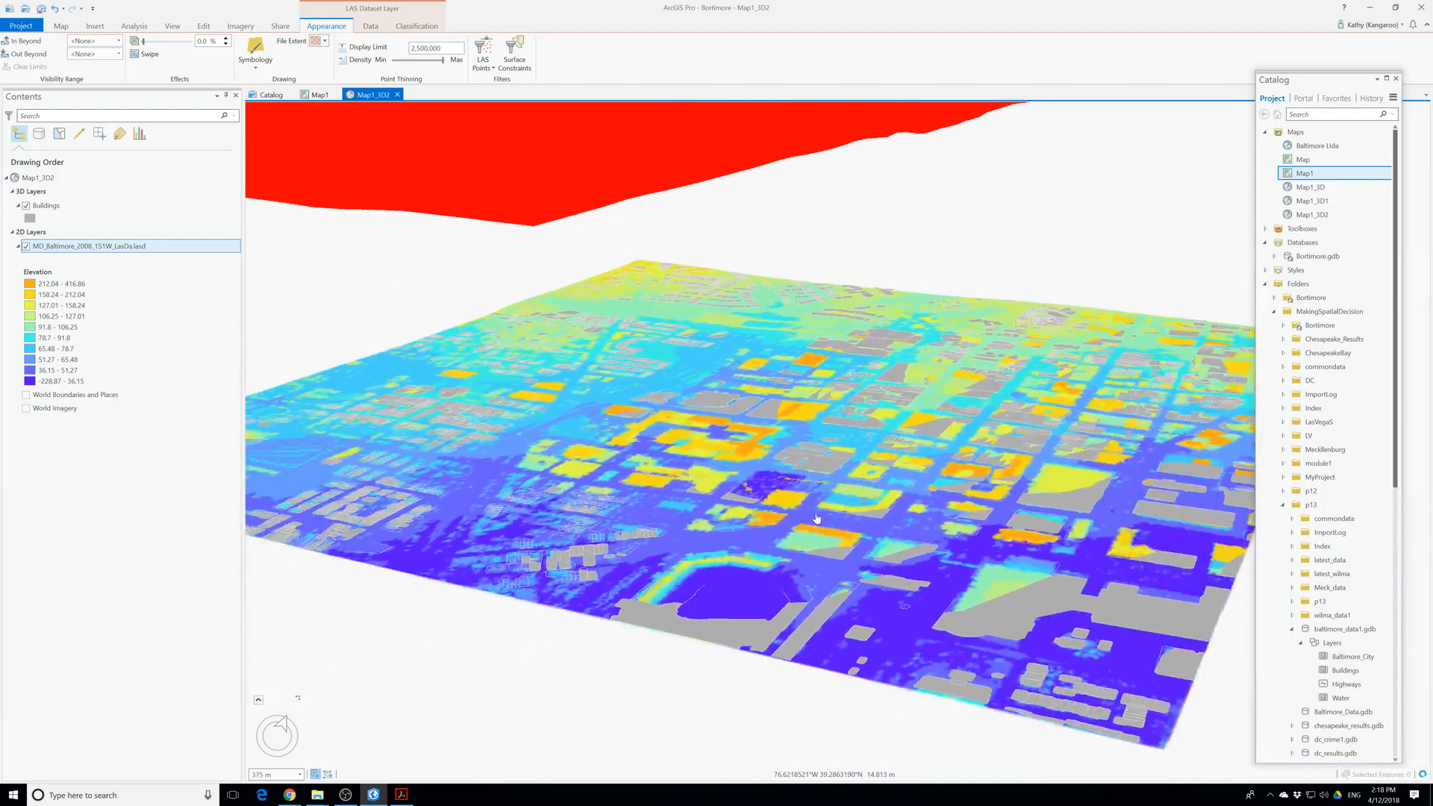
pyautogui.scroll(-3, 815, 518)
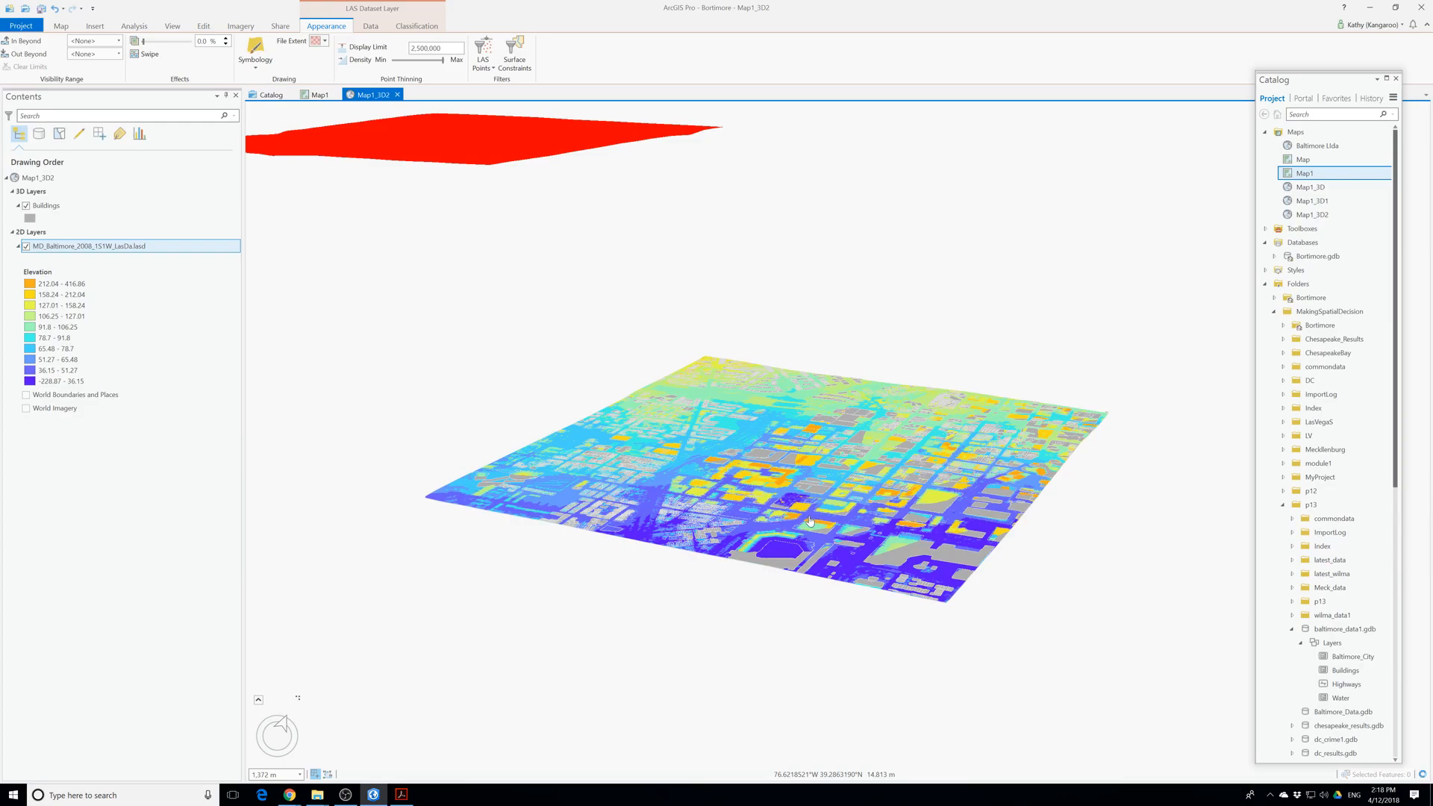
pyautogui.scroll(2, 810, 520)
pyautogui.scroll(-4, 806, 523)
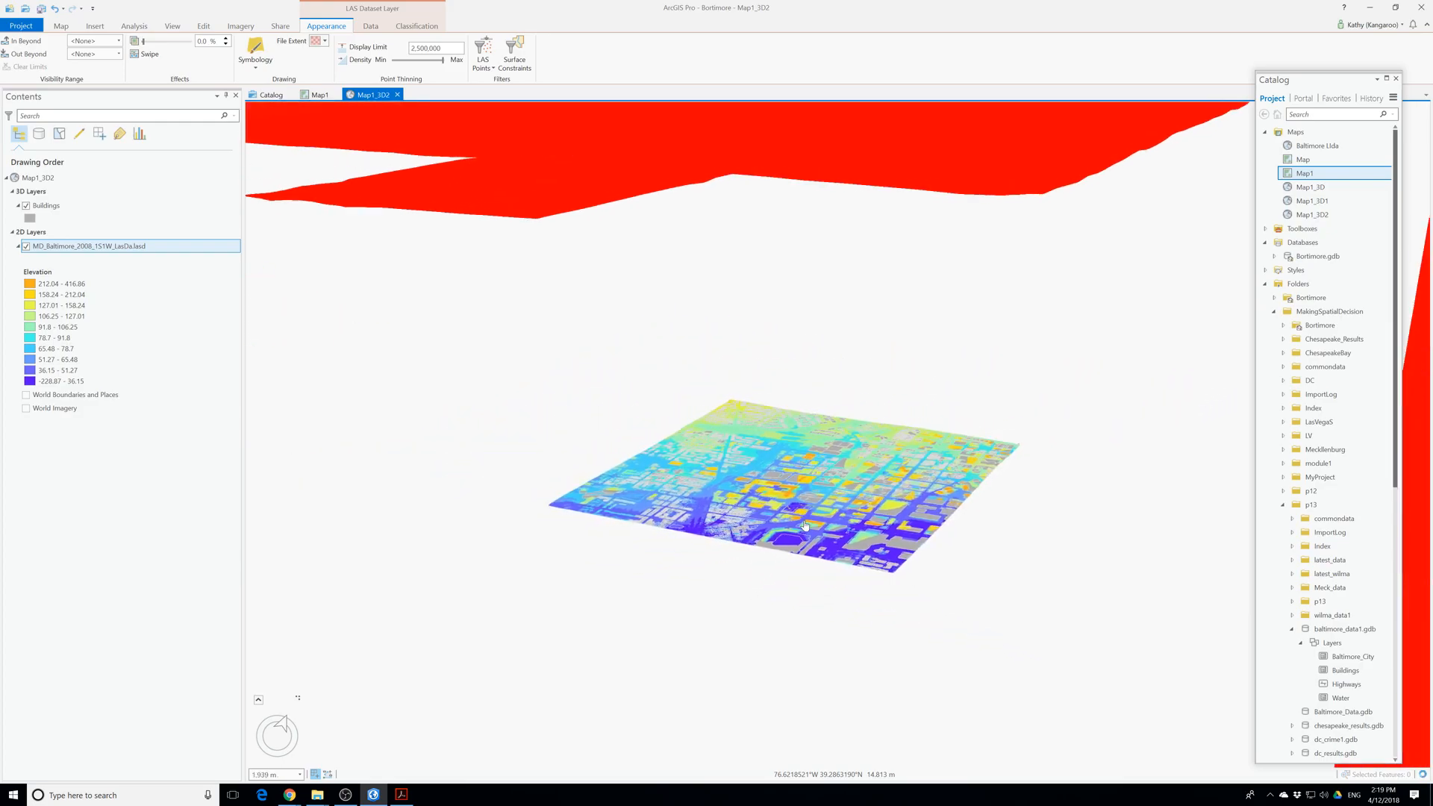
pyautogui.scroll(-2, 805, 526)
pyautogui.scroll(4, 805, 525)
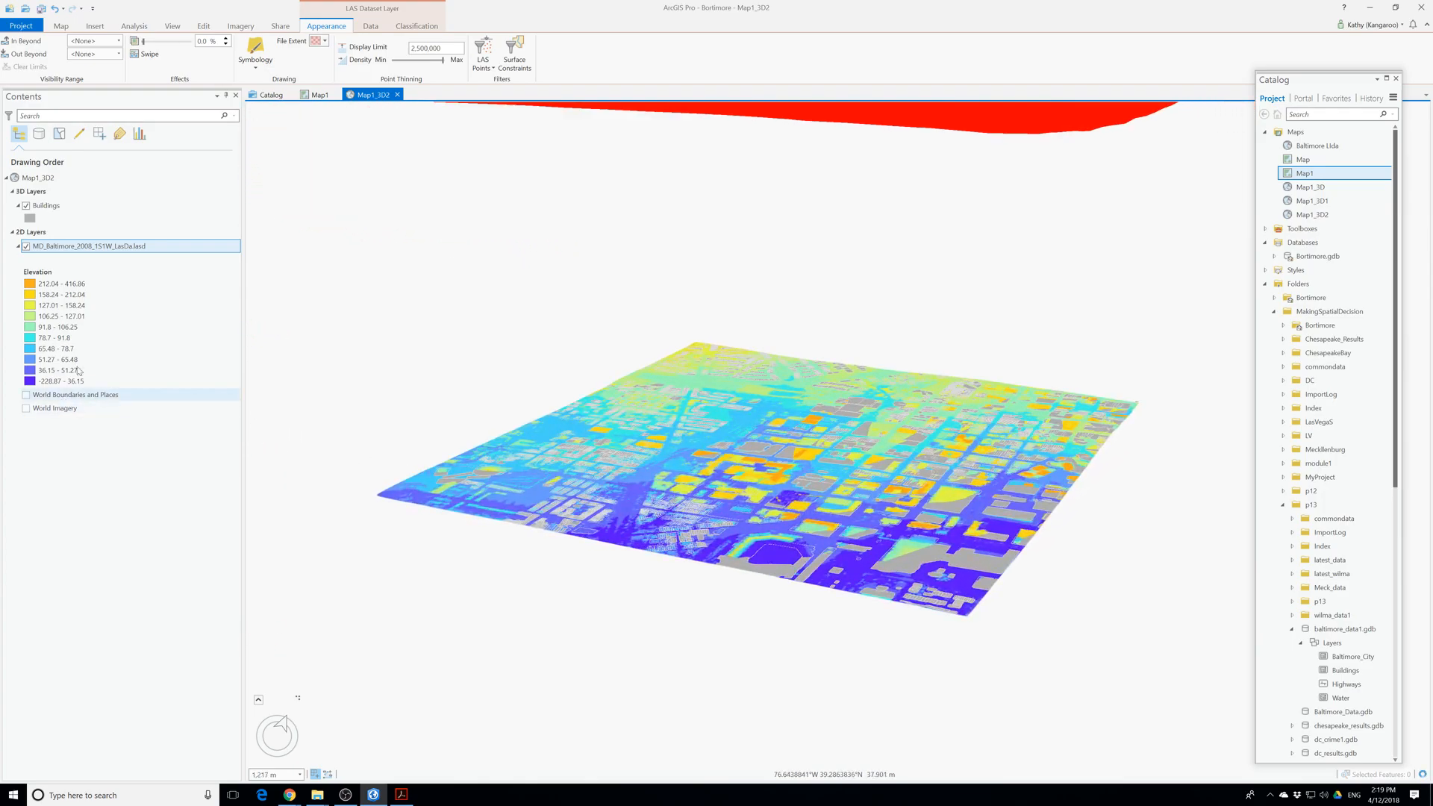
# Move the Buildings layer below the LAS dataset in 2D Layers, and try to move the LAS dataset into 3D Layers.
pyautogui.click(47, 208)
pyautogui.moveTo(46, 210); pyautogui.dragTo(54, 278)
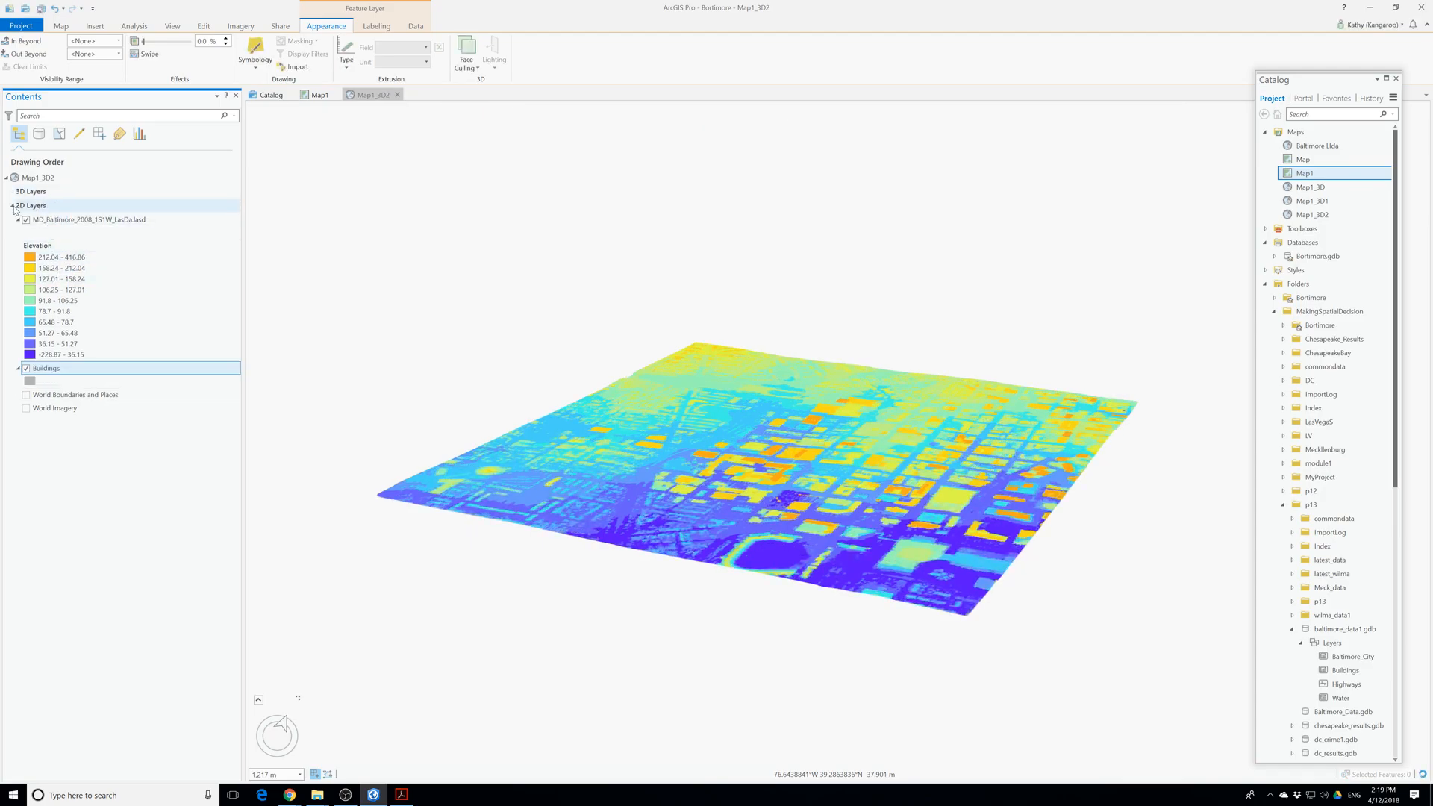
pyautogui.click(57, 223)
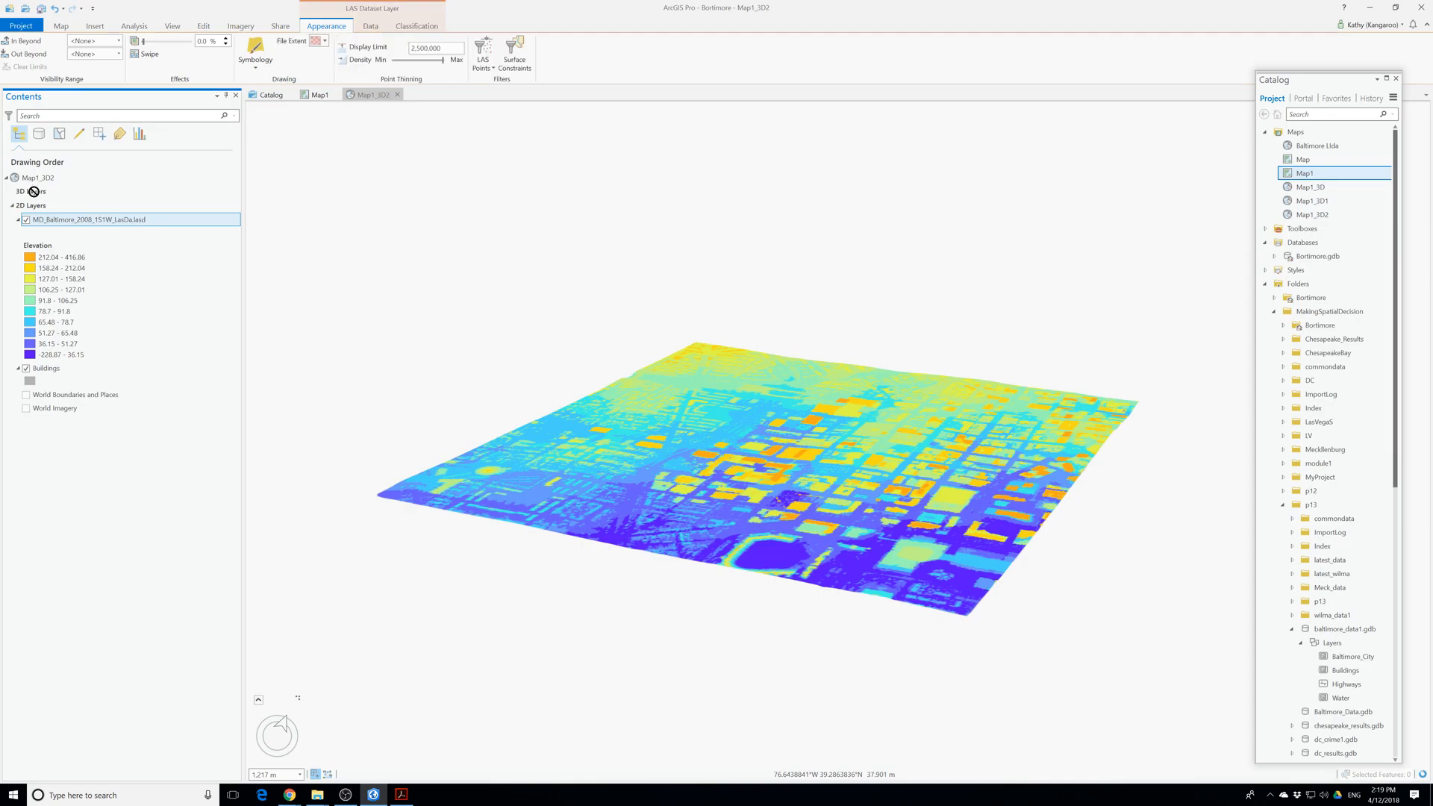
pyautogui.click(18, 220)
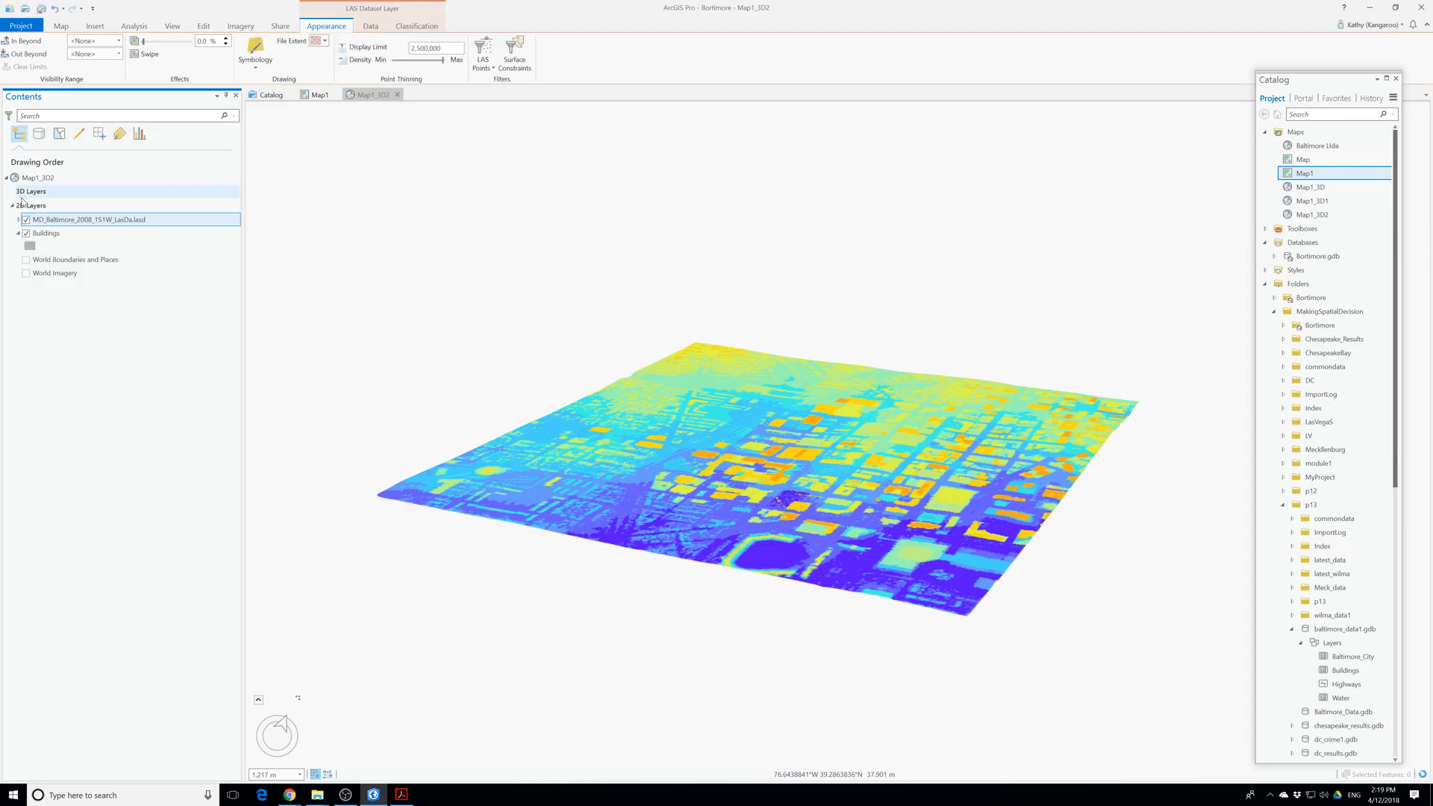
pyautogui.click(16, 206)
pyautogui.click(12, 206)
pyautogui.click(13, 206)
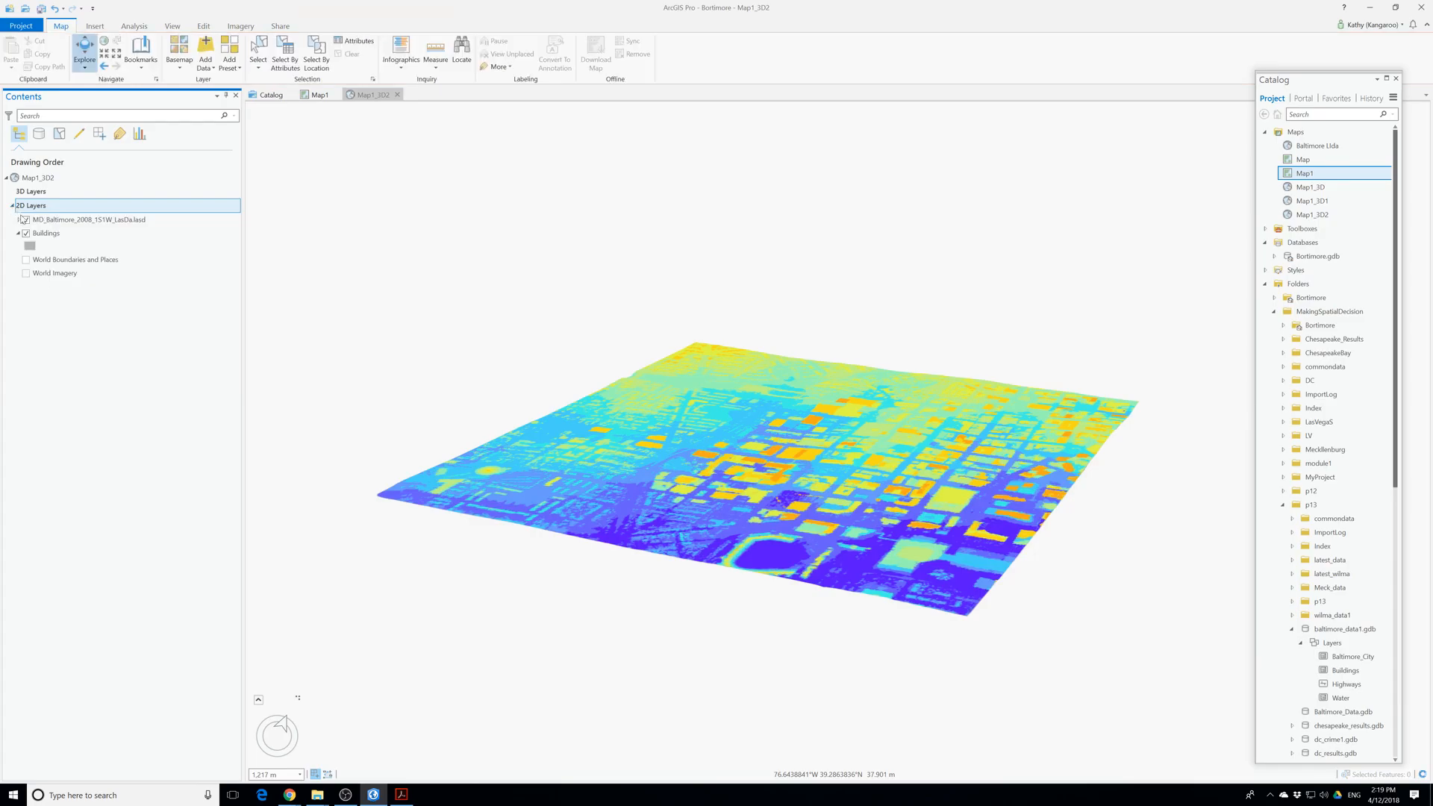
# Return the Buildings layer to 3D Layers and try again to move the LAS dataset into that group.
pyautogui.moveTo(48, 234); pyautogui.dragTo(26, 192)
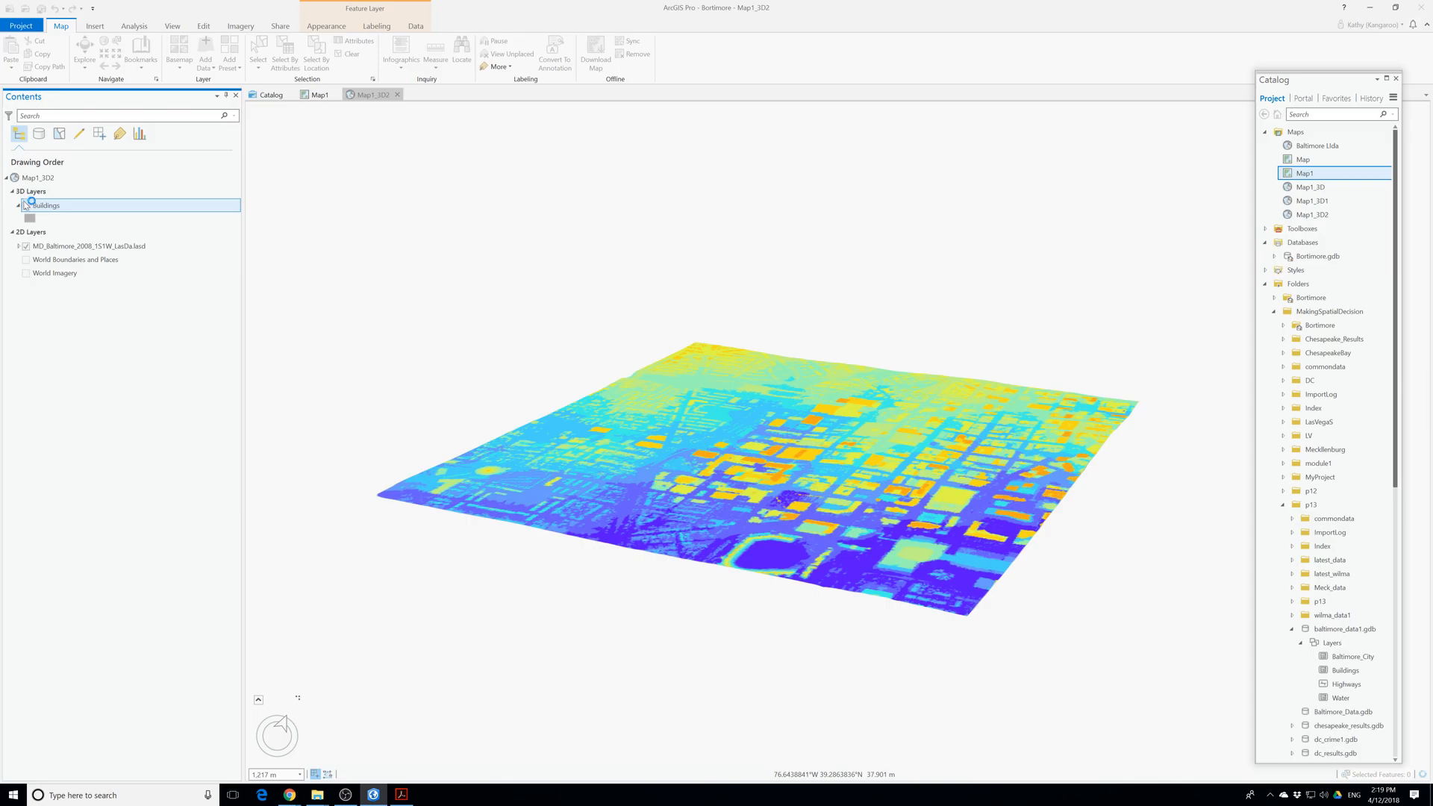
pyautogui.click(49, 250)
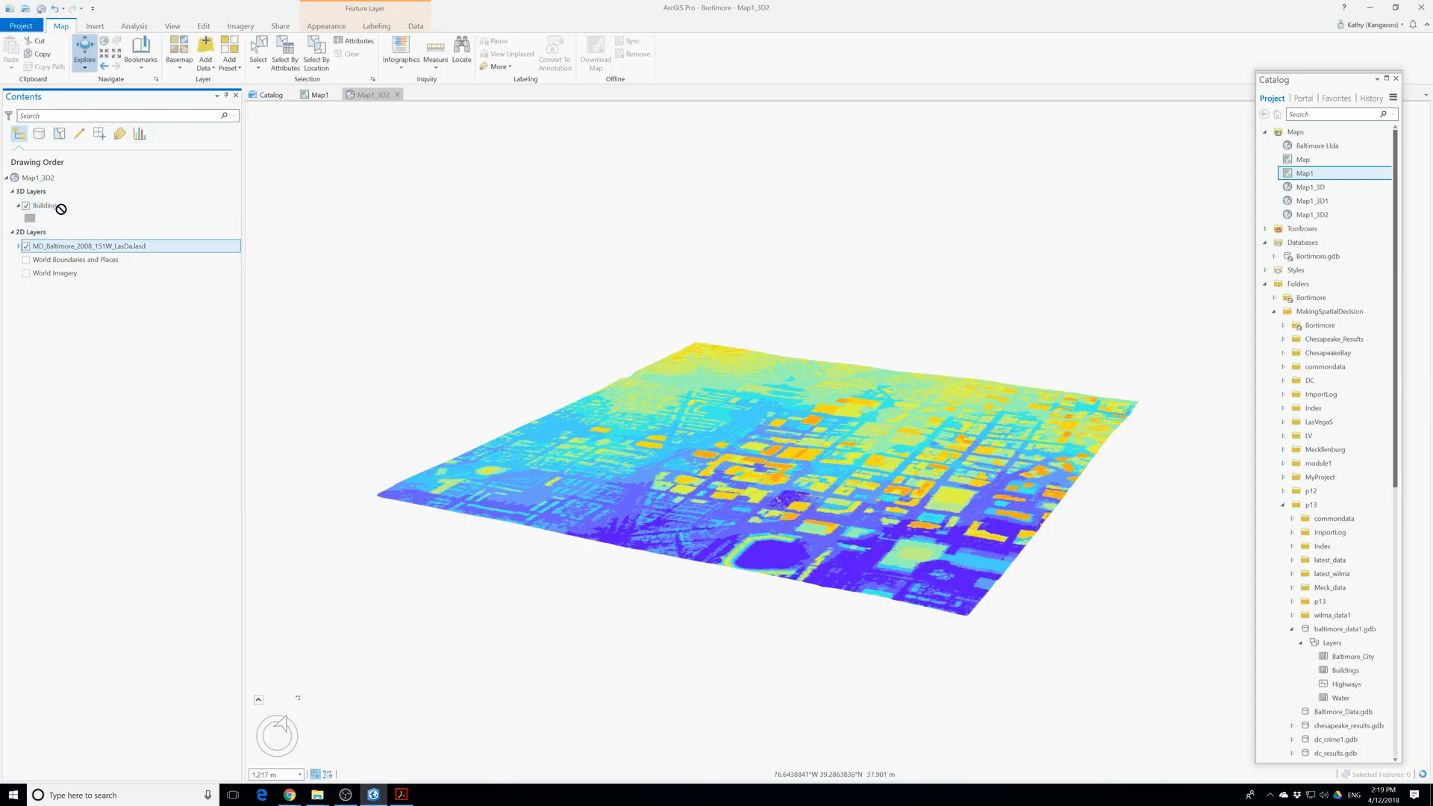
pyautogui.click(18, 246)
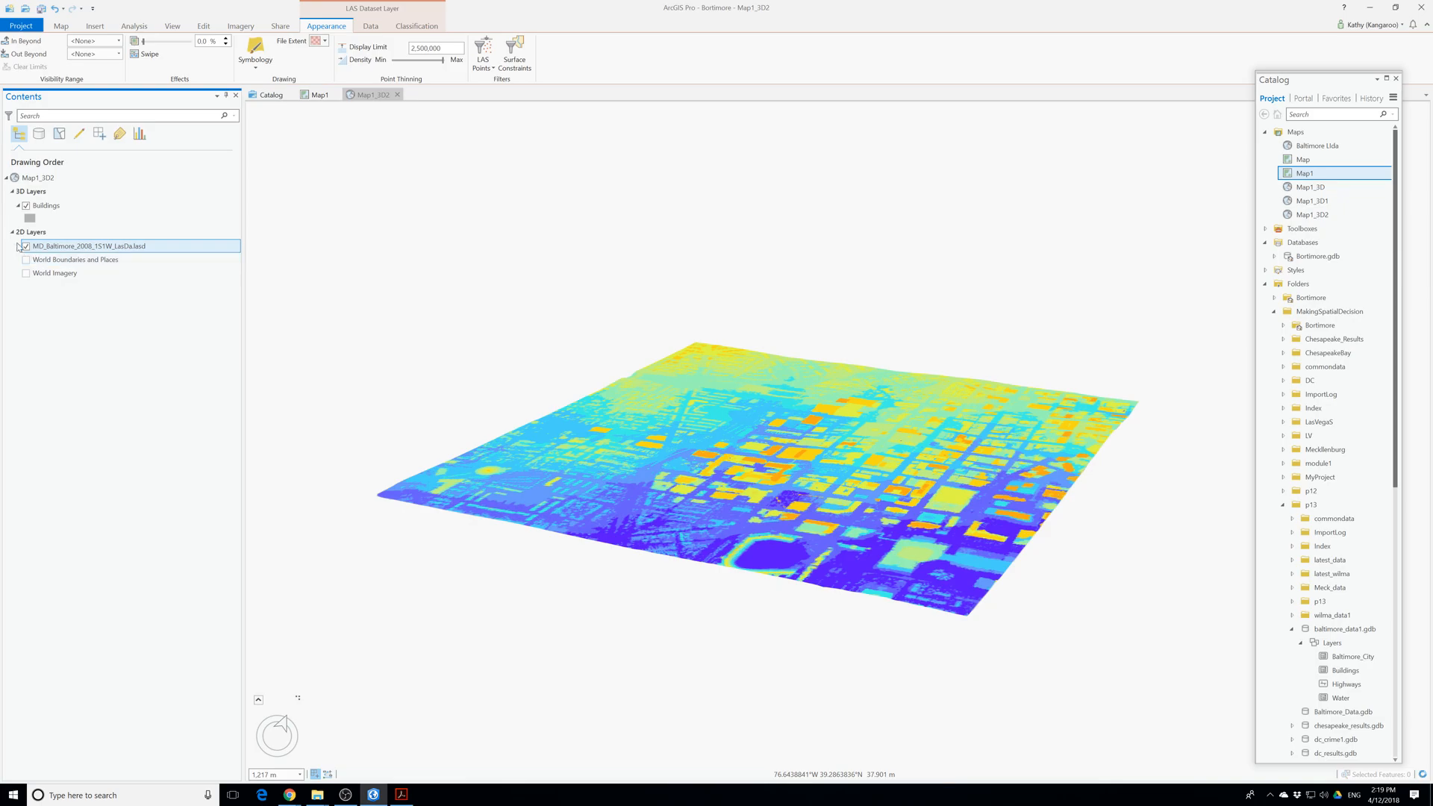
pyautogui.click(18, 246)
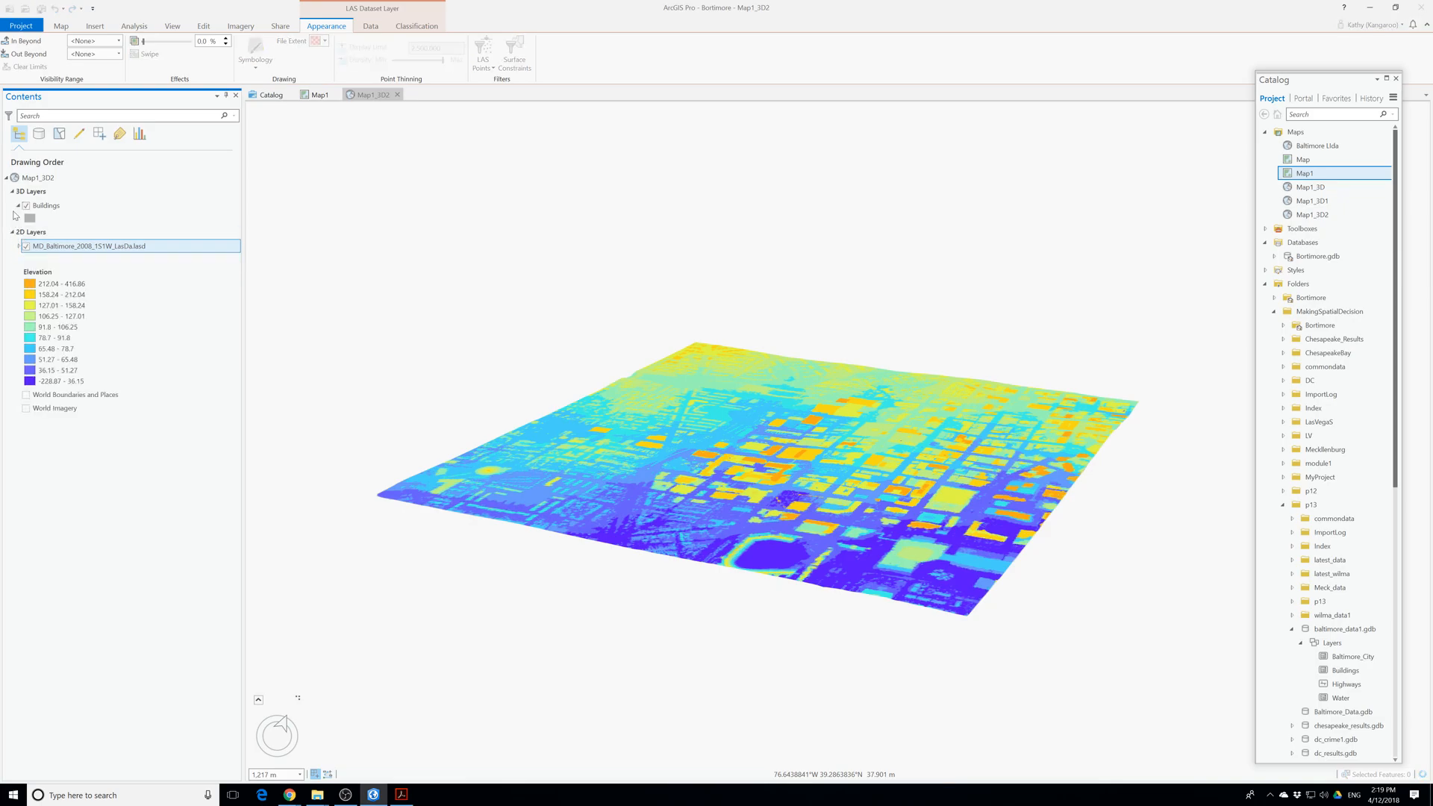
pyautogui.click(18, 246)
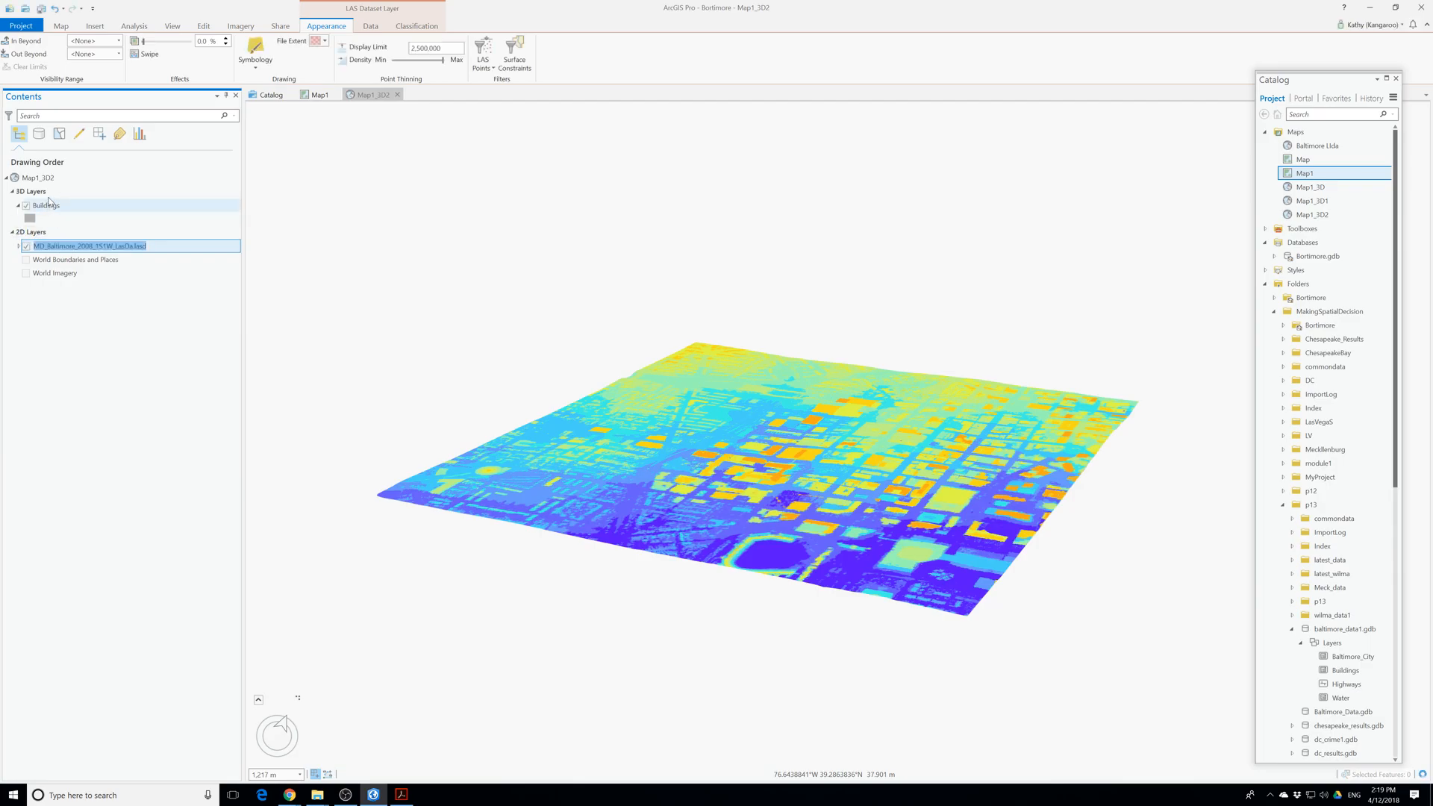
pyautogui.click(47, 244)
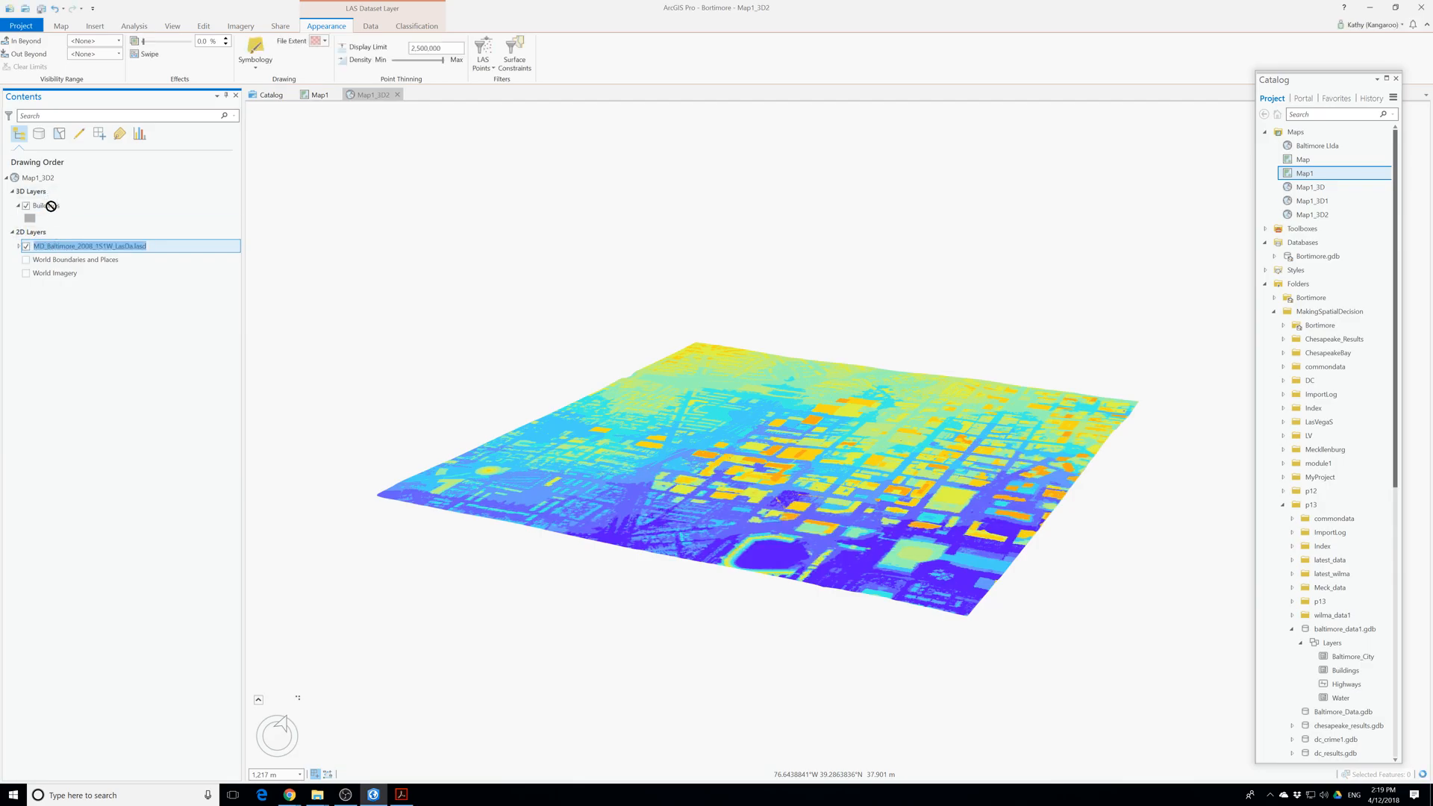
pyautogui.click(18, 247)
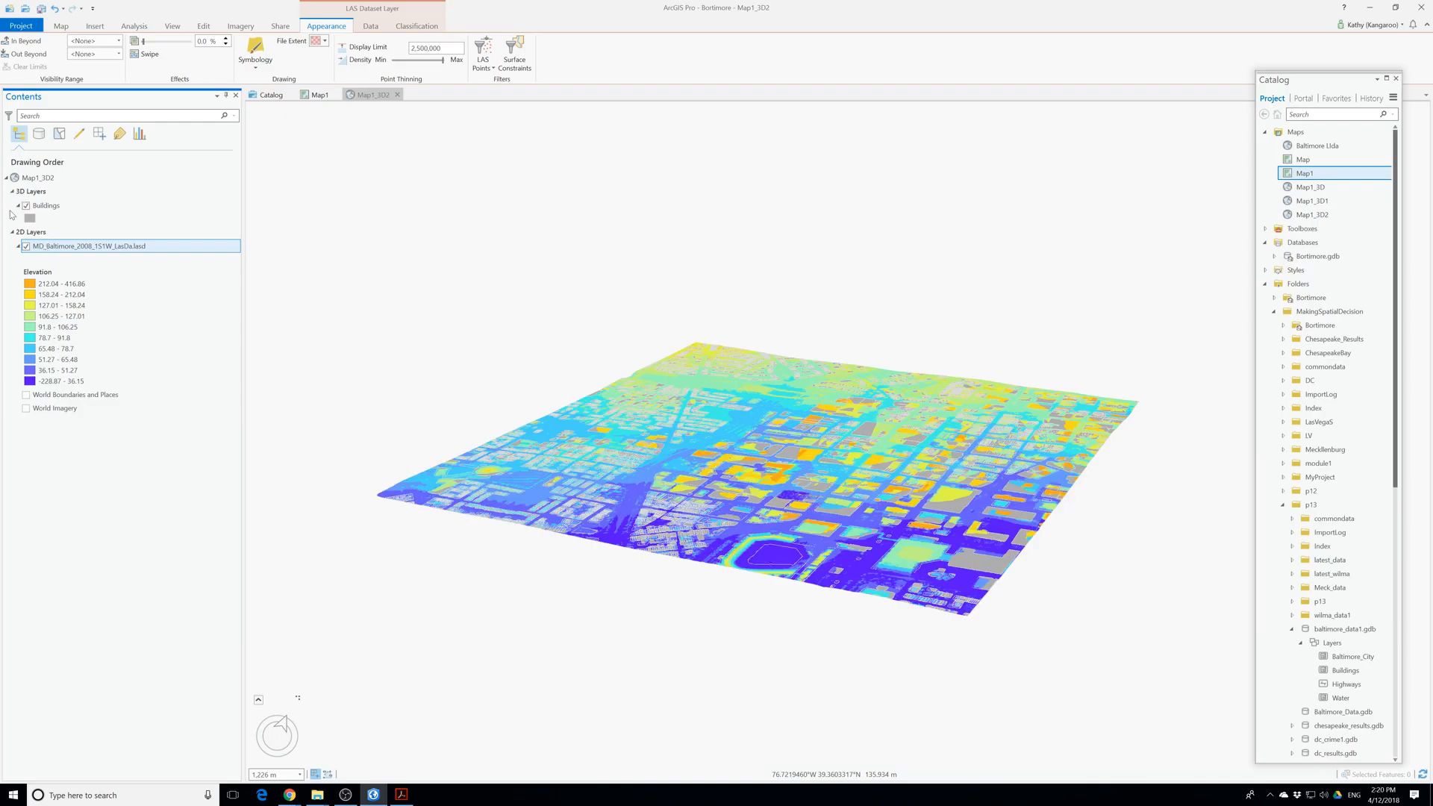
pyautogui.click(484, 62)
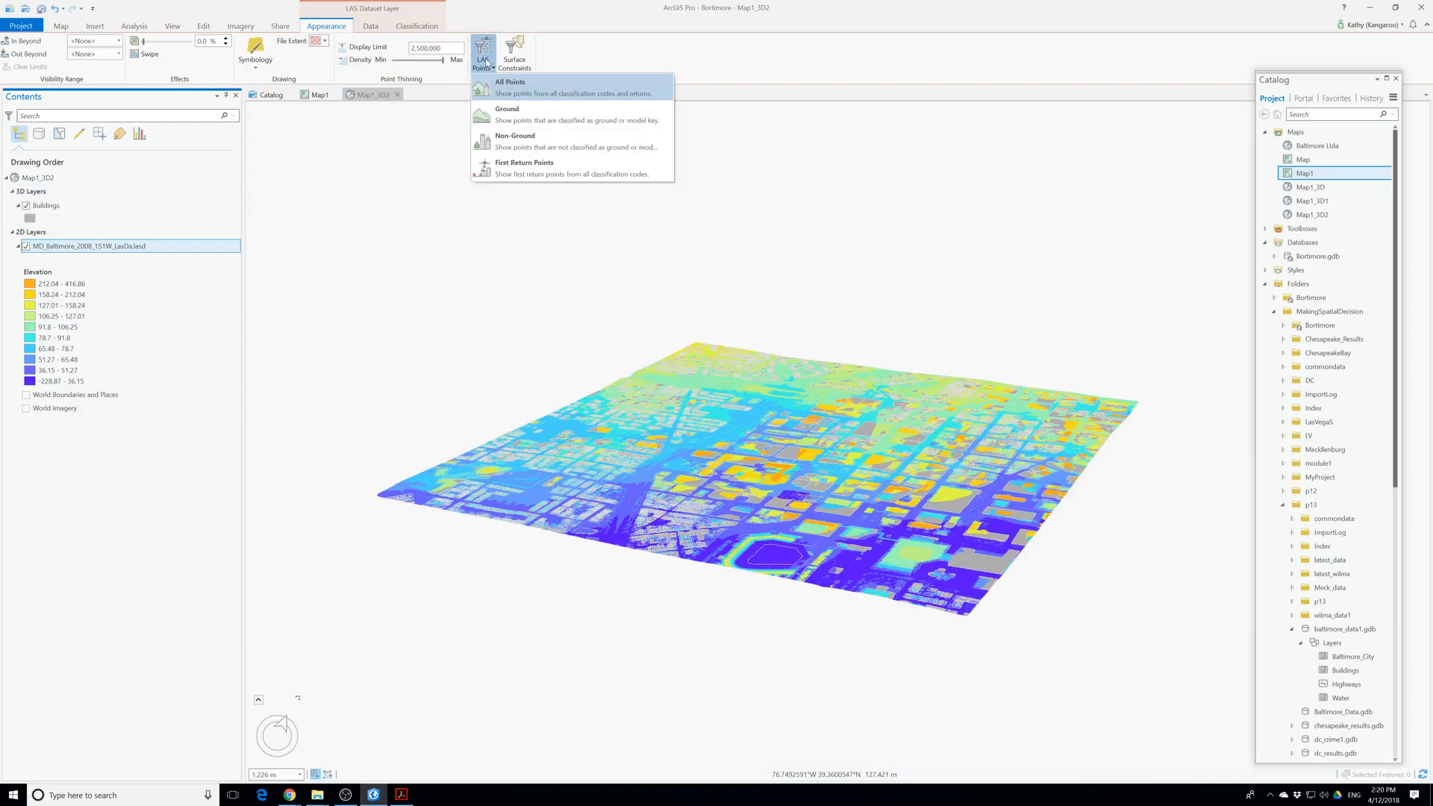
pyautogui.click(487, 63)
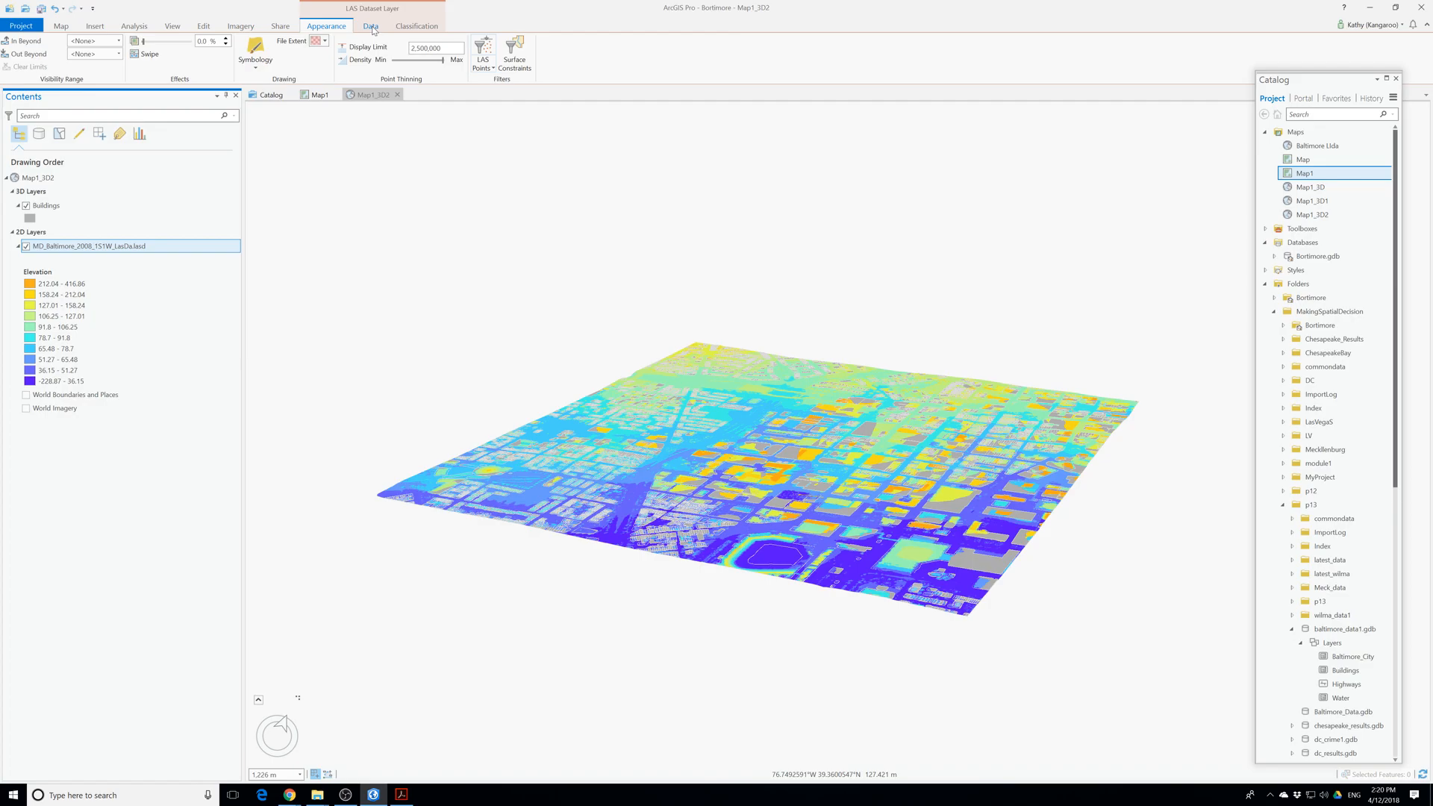
# Extrude the Buildings layer with the Max Height type, using the Z field in US Feet.
pyautogui.click(47, 205)
pyautogui.click(346, 57)
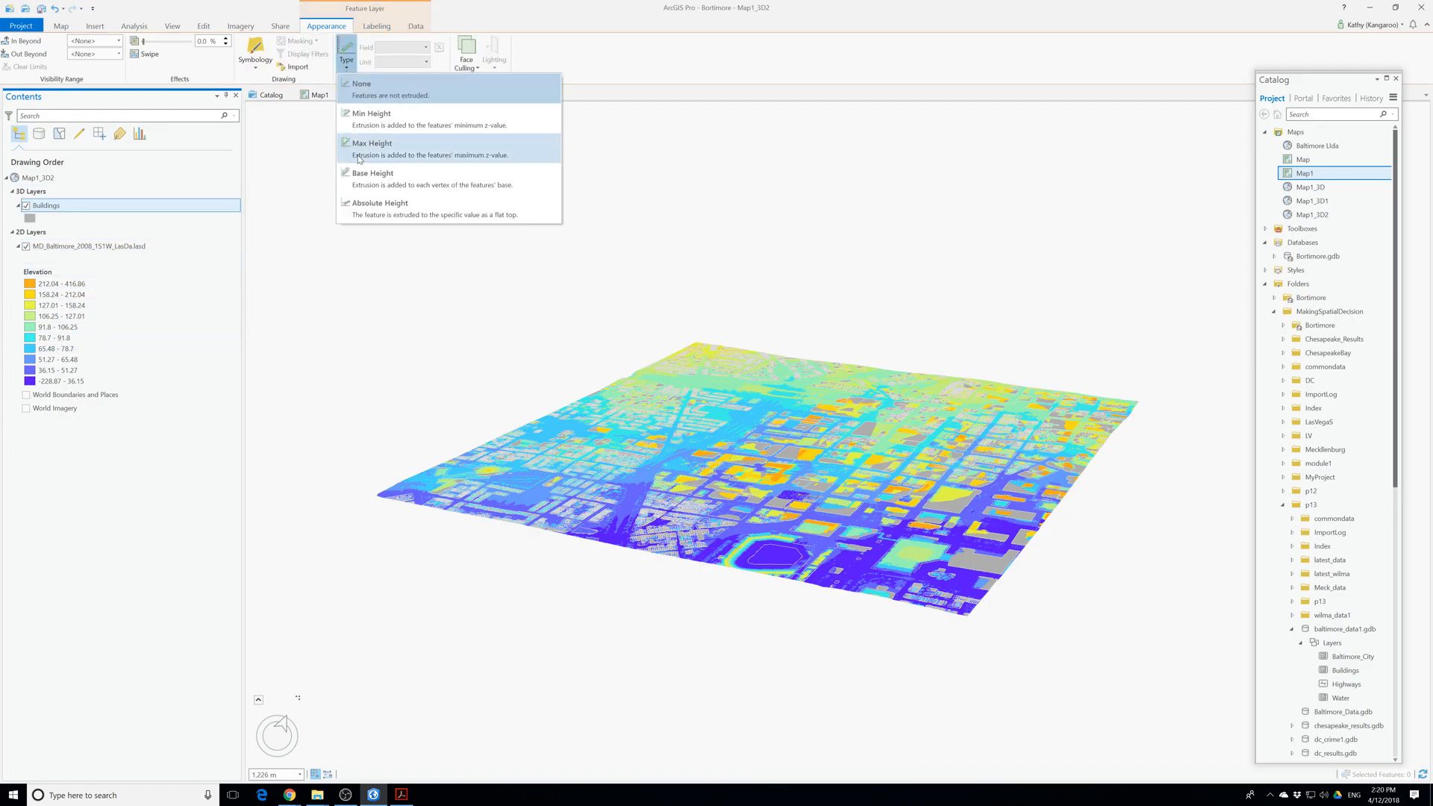
pyautogui.click(363, 154)
pyautogui.click(426, 47)
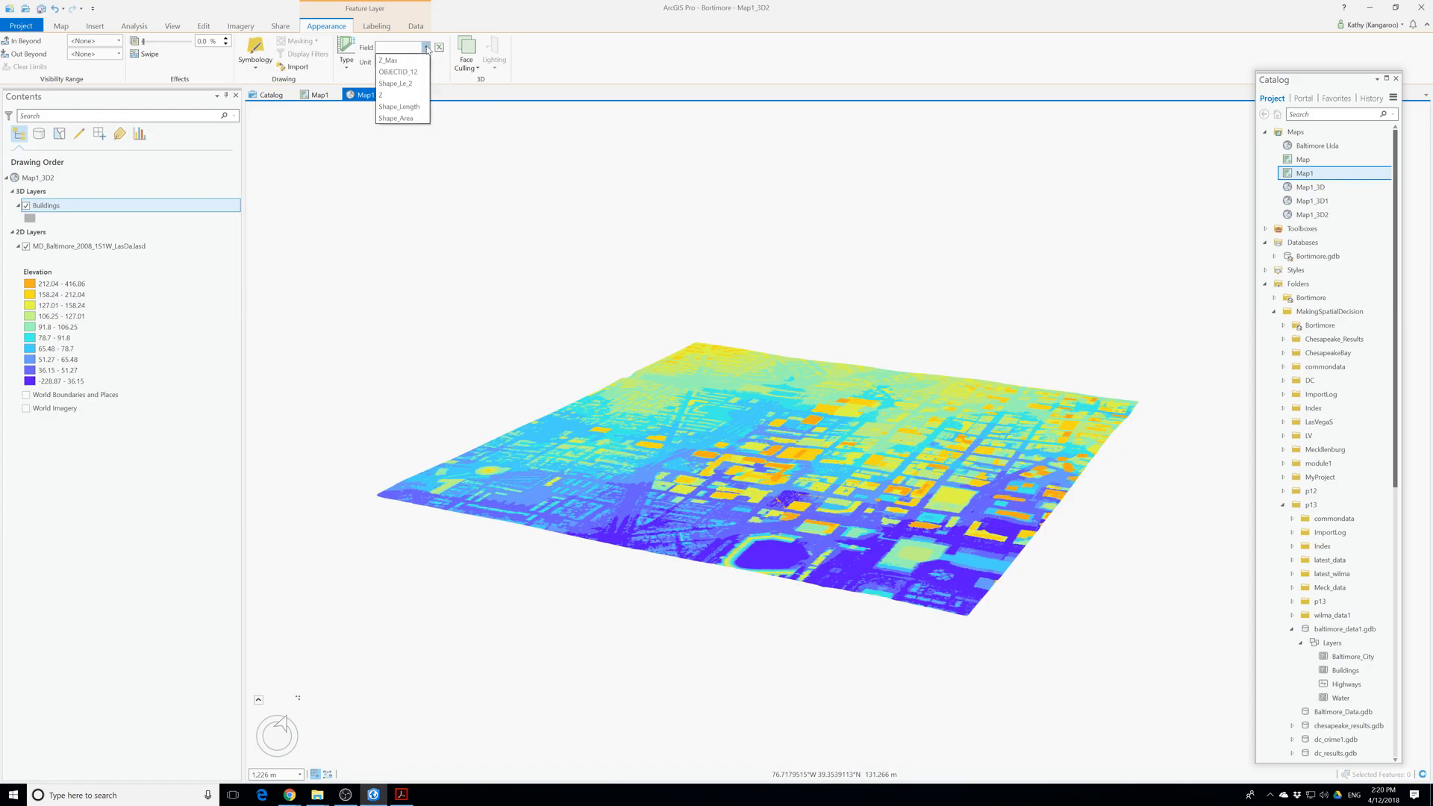
pyautogui.click(407, 96)
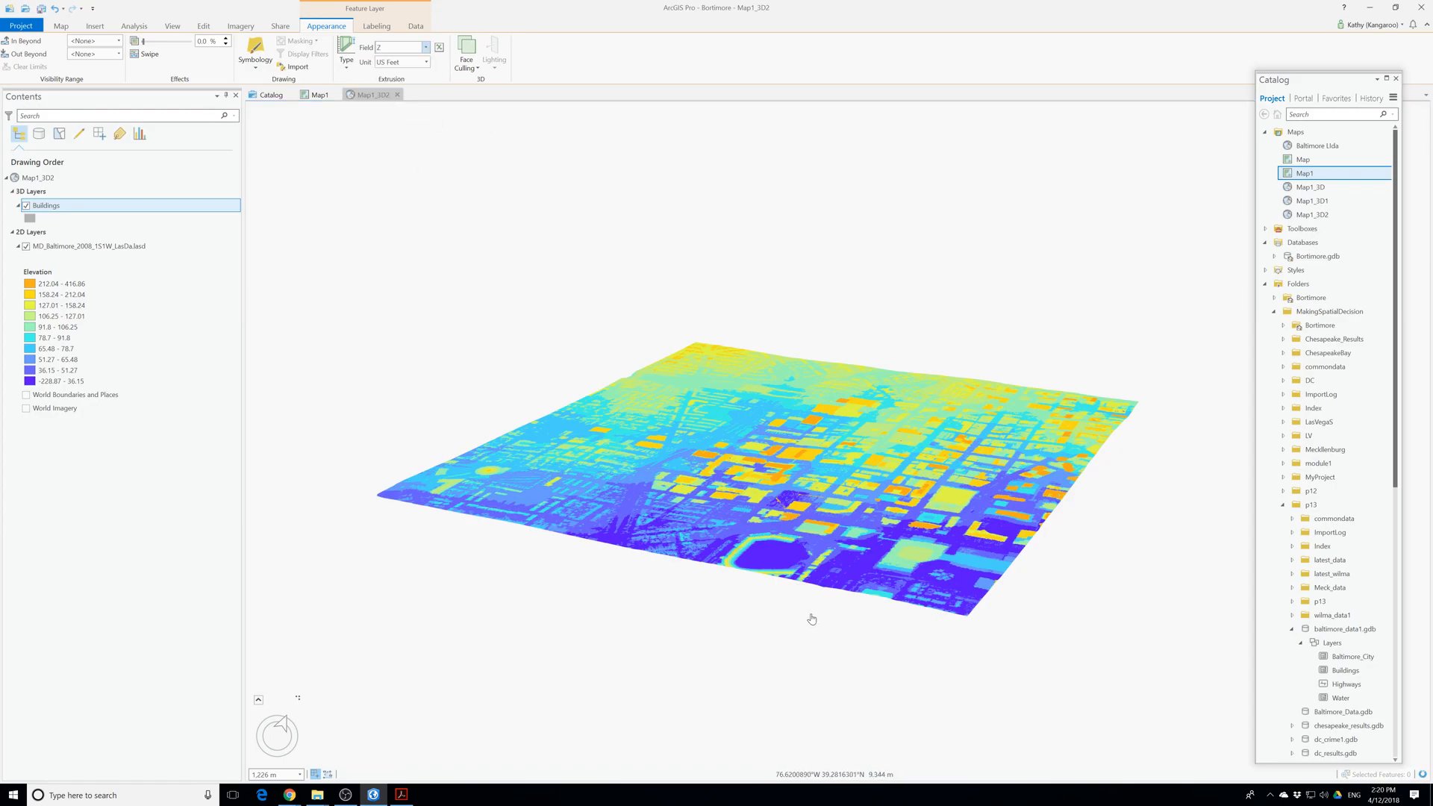
# Inspect the Map1_3D2 scene up close to check the Buildings extrusion against the LAS surface.
pyautogui.scroll(1, 797, 547)
pyautogui.scroll(2, 797, 547)
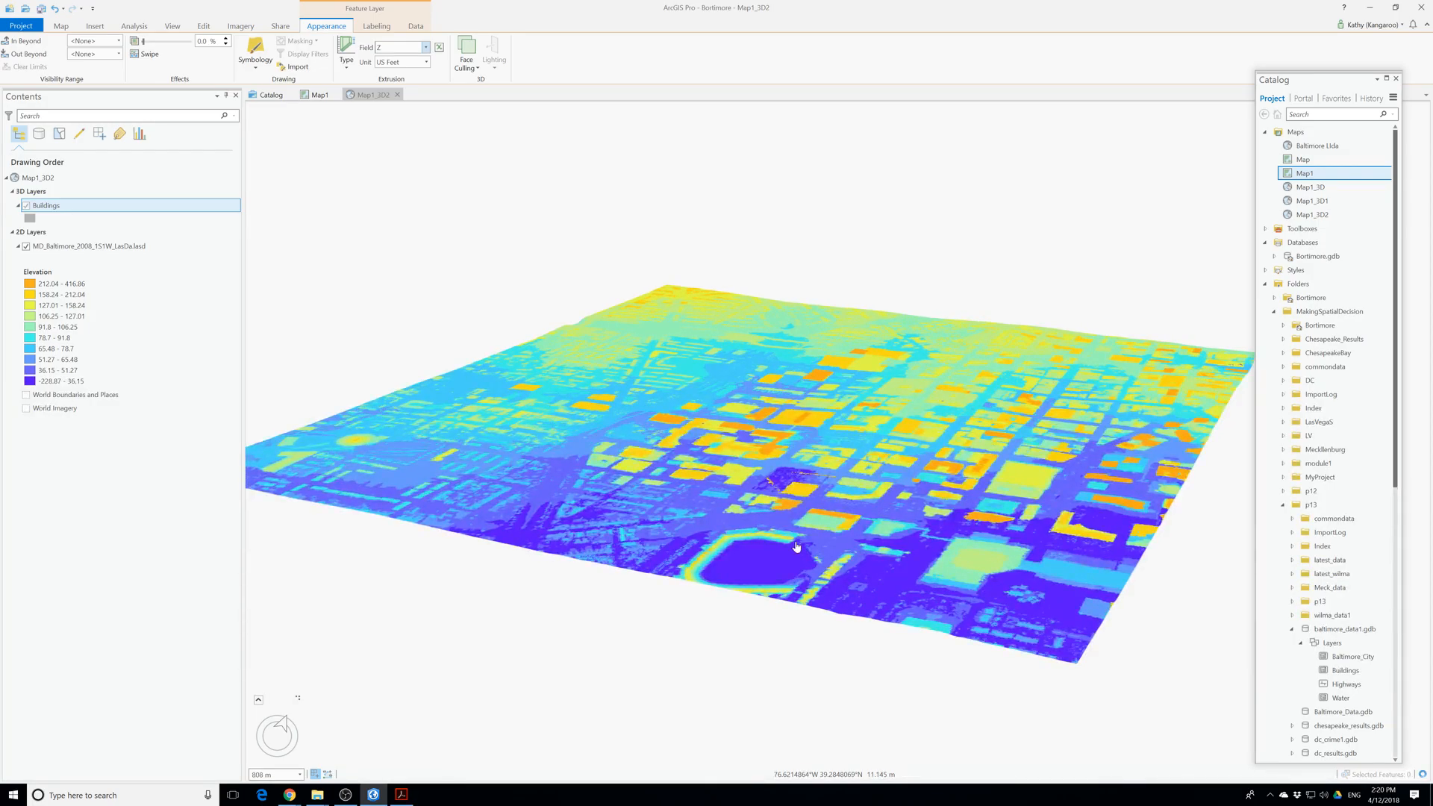
pyautogui.click(50, 209)
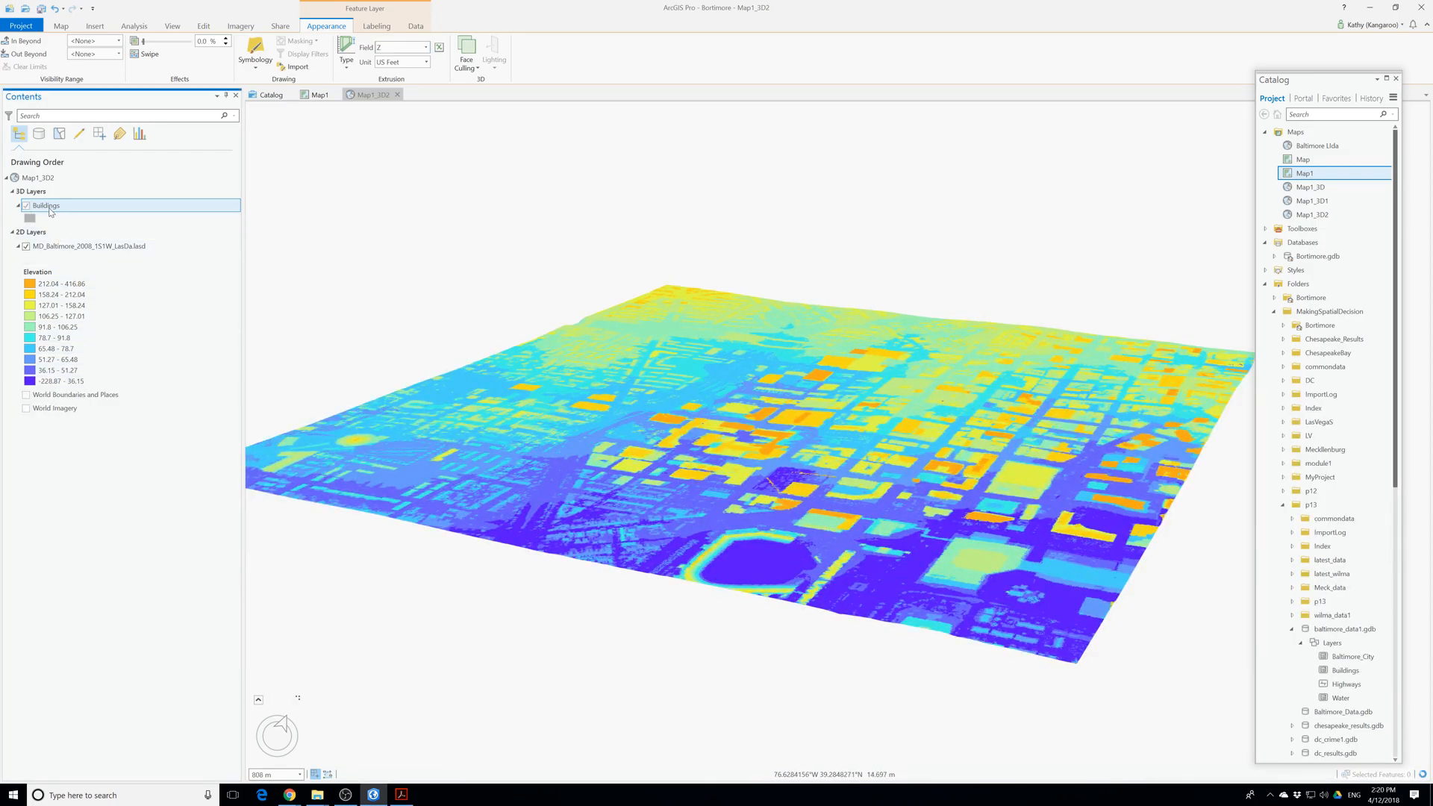
pyautogui.click(38, 195)
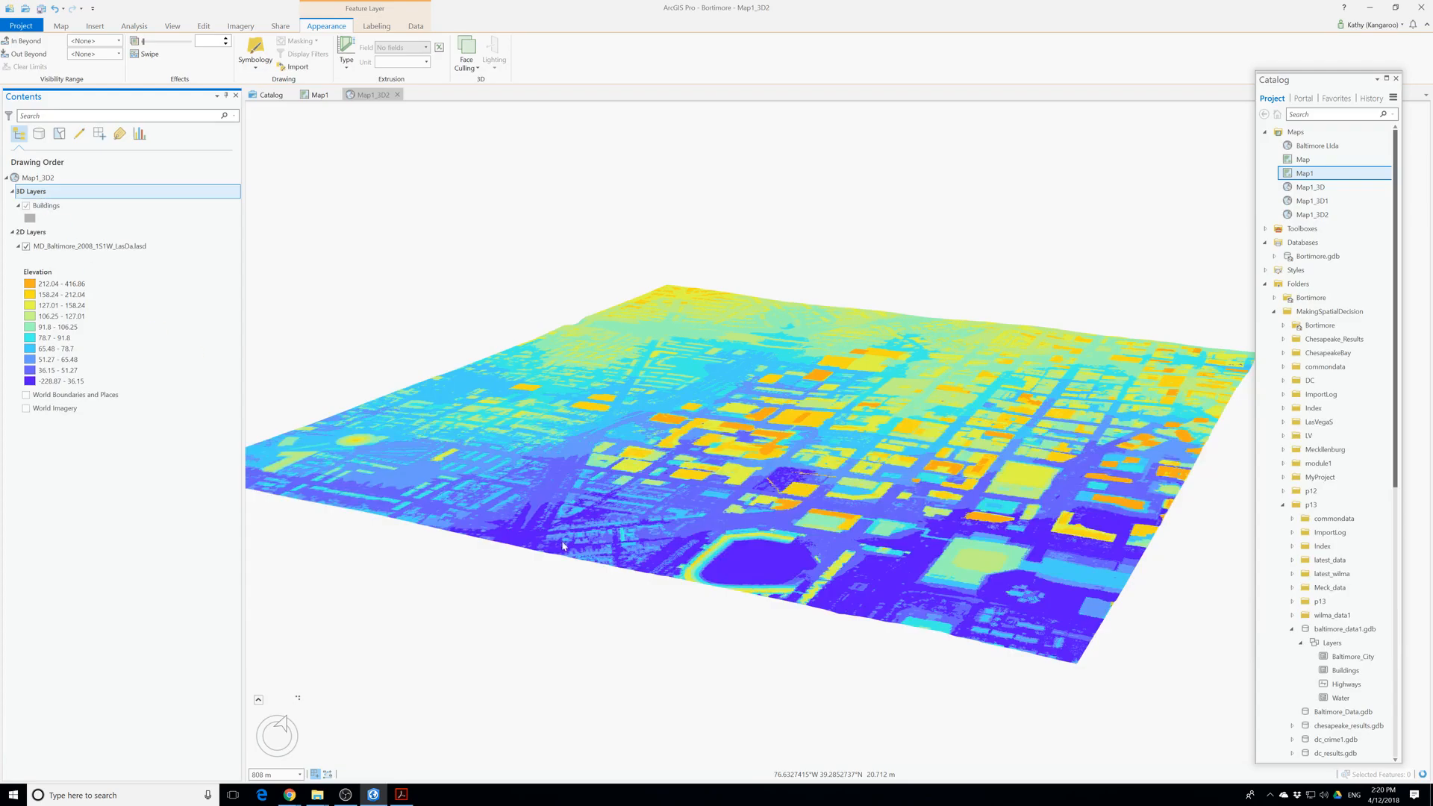
pyautogui.scroll(2, 495, 513)
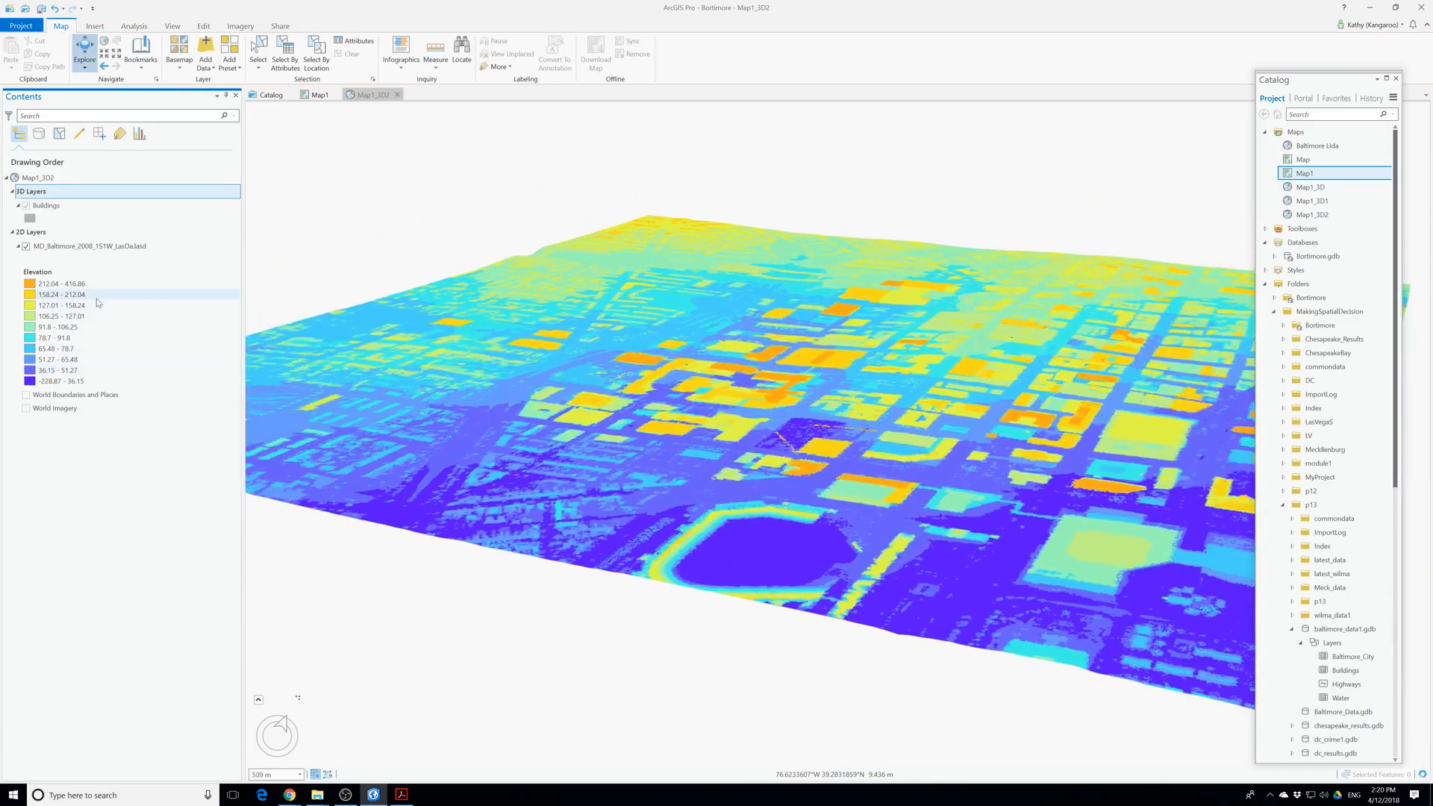
pyautogui.click(58, 247)
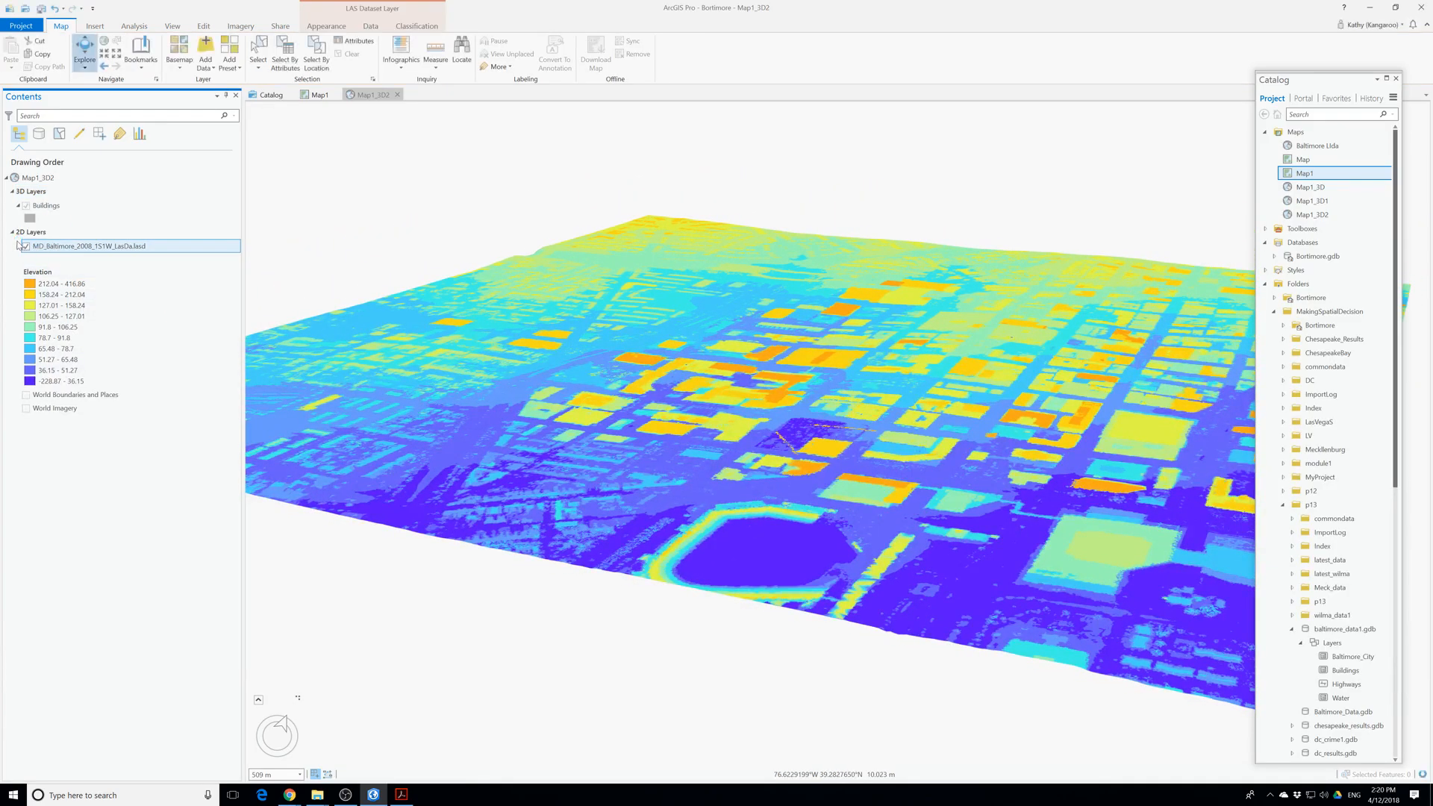
# Collapse the LAS dataset's legend in the Map1_3D2 scene and try once more to move the dataset up into 3D Layers.
pyautogui.click(19, 247)
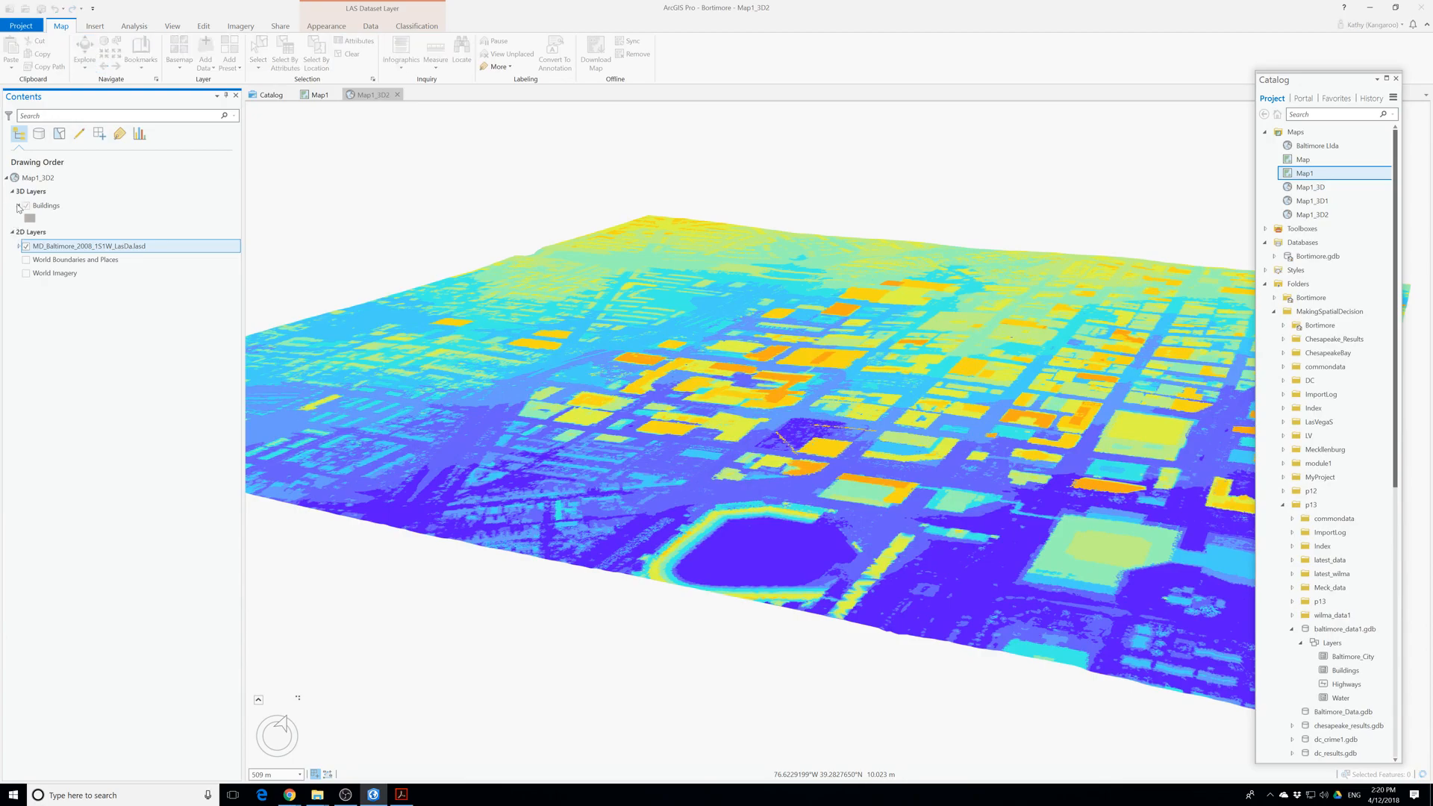
pyautogui.click(18, 206)
pyautogui.click(18, 206)
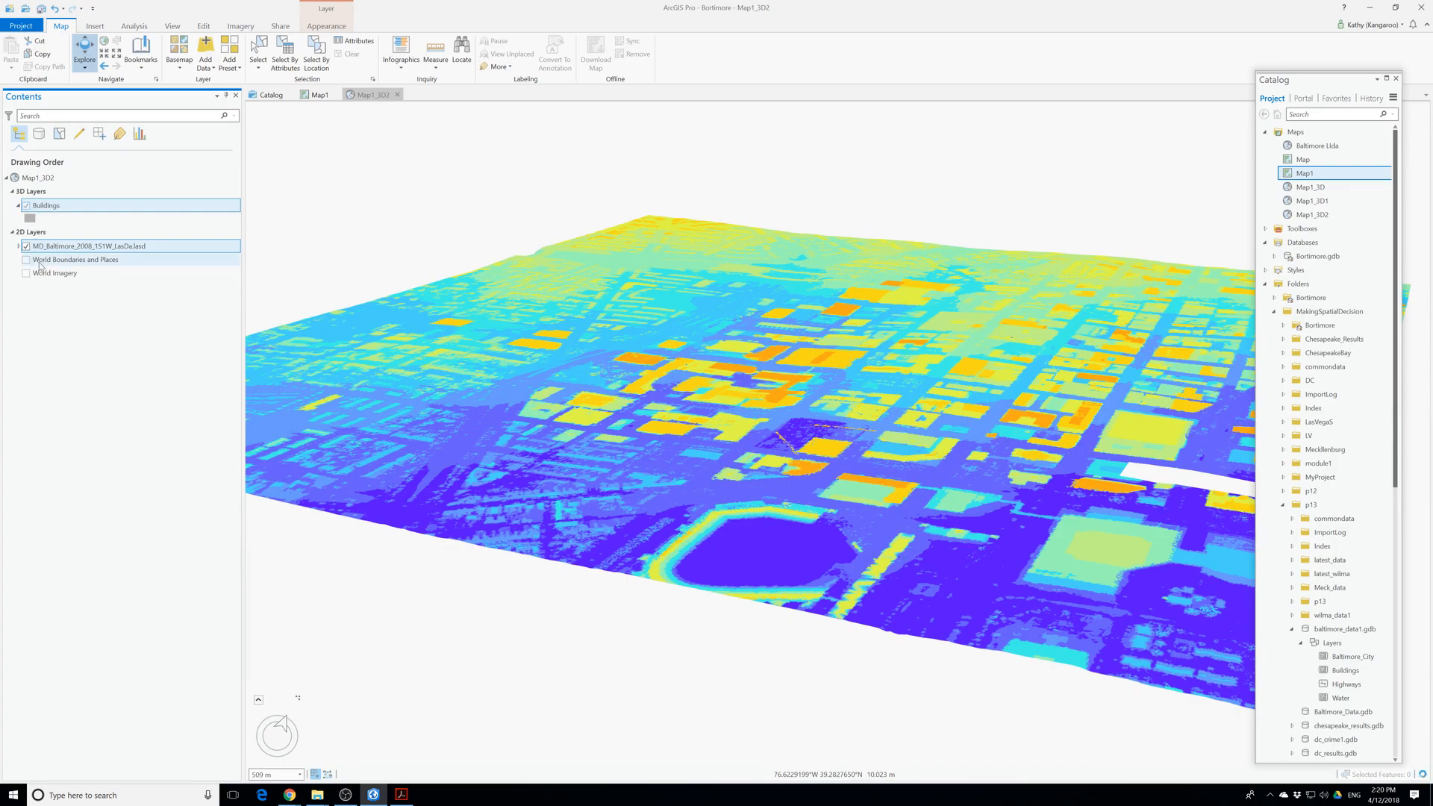
pyautogui.moveTo(62, 247); pyautogui.dragTo(30, 232)
pyautogui.moveTo(62, 247); pyautogui.dragTo(12, 220)
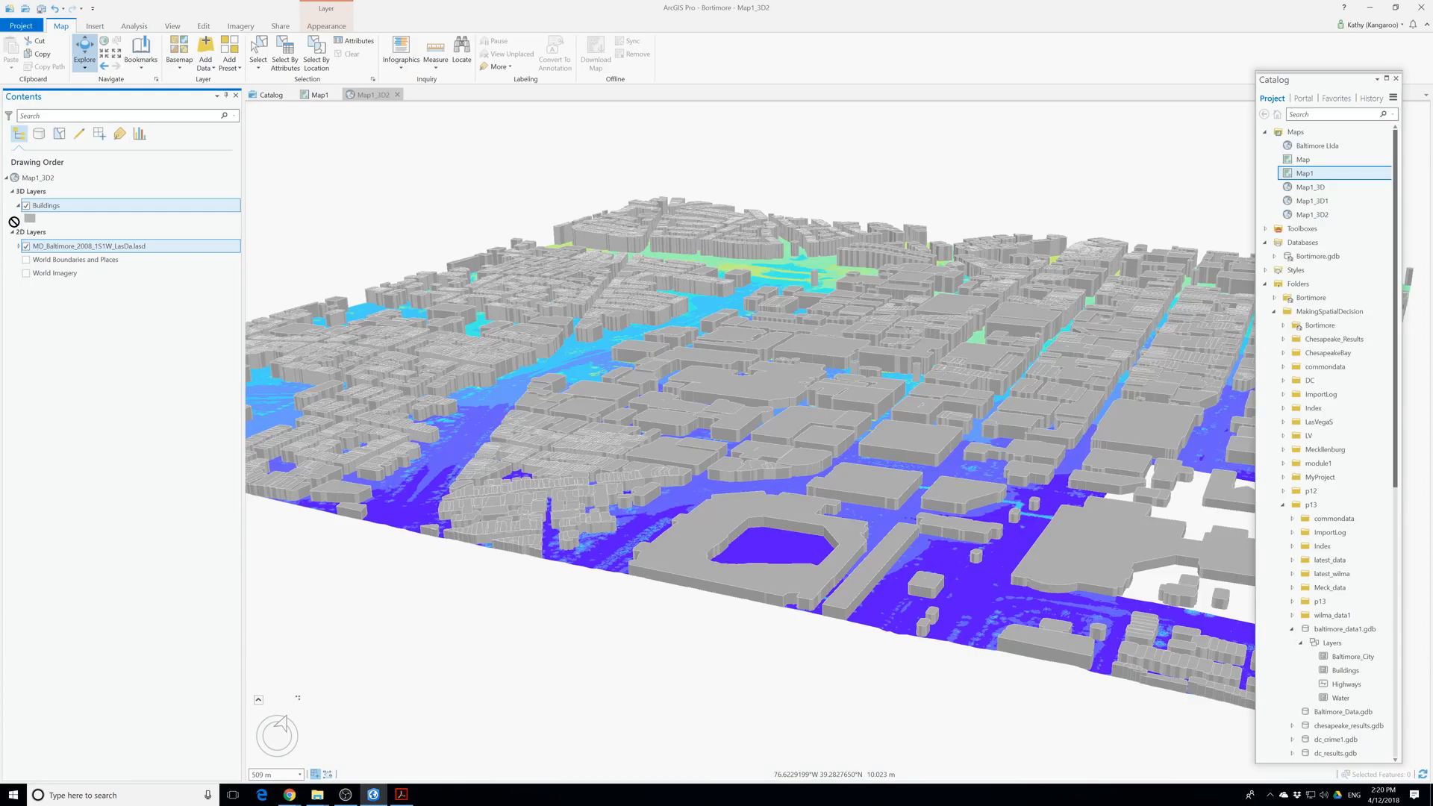
# Remove the World Boundaries and Places and World Imagery layers from Map1 and convert the map to a global scene.
pyautogui.click(321, 95)
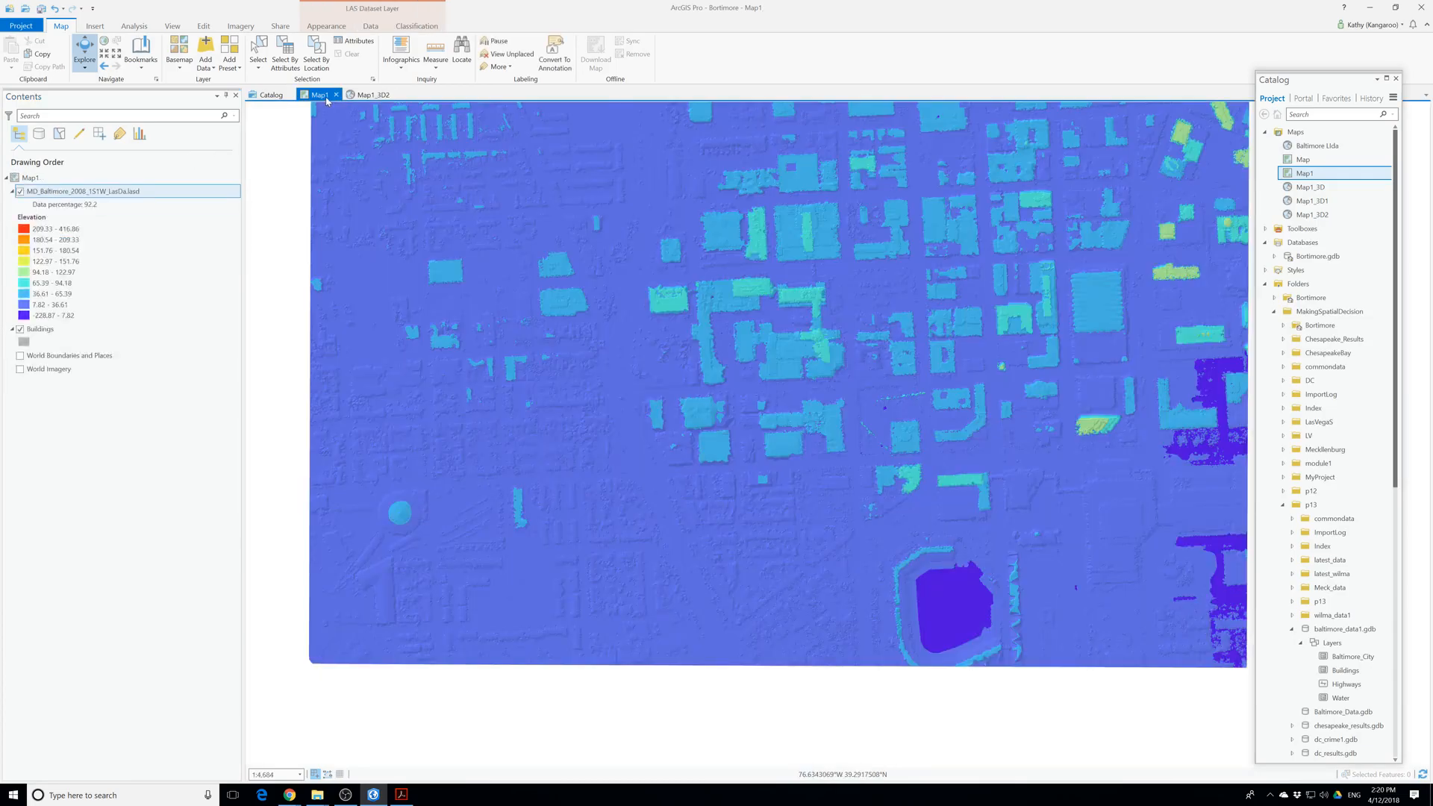
pyautogui.rightClick(58, 359)
pyautogui.click(73, 377)
pyautogui.rightClick(65, 355)
pyautogui.click(78, 378)
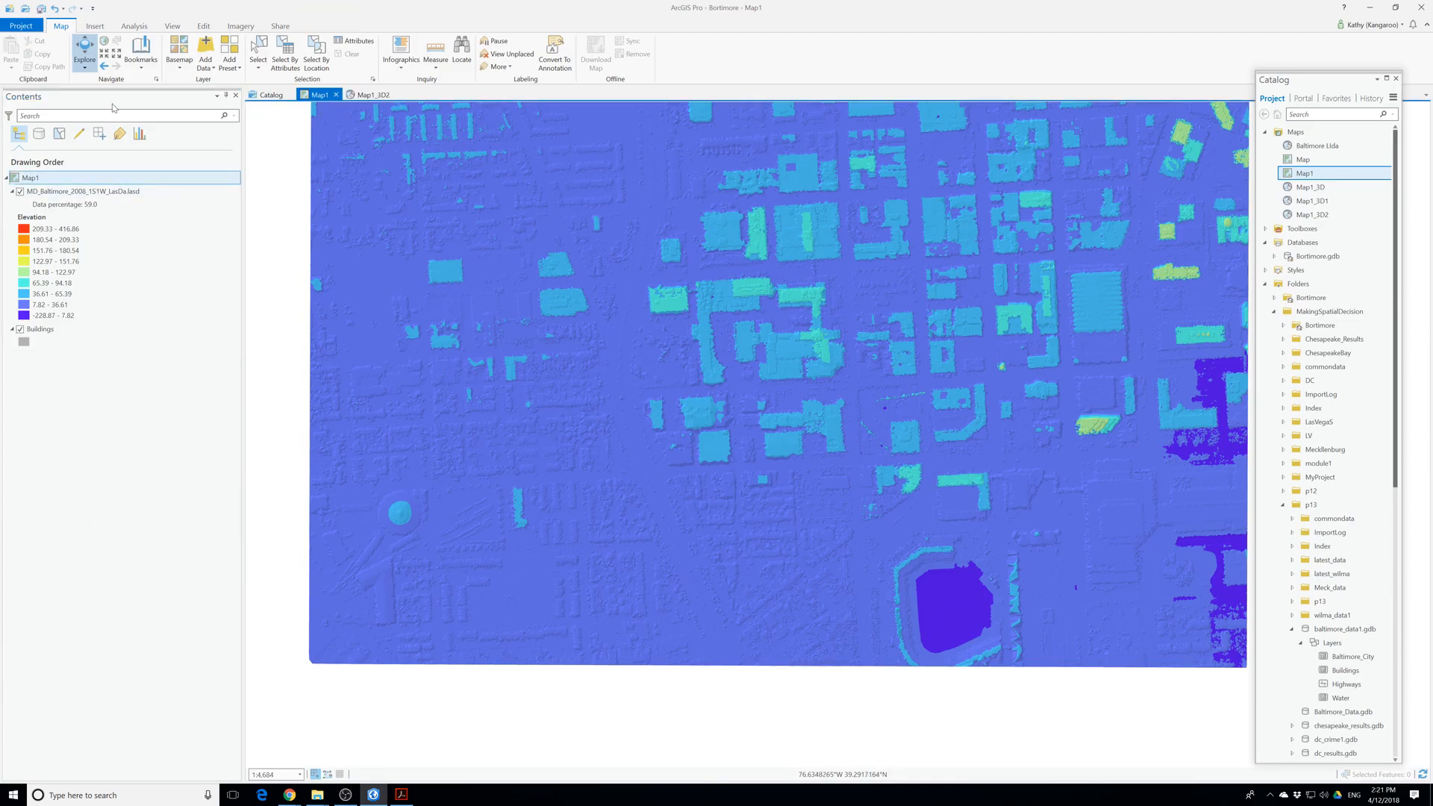
pyautogui.click(71, 191)
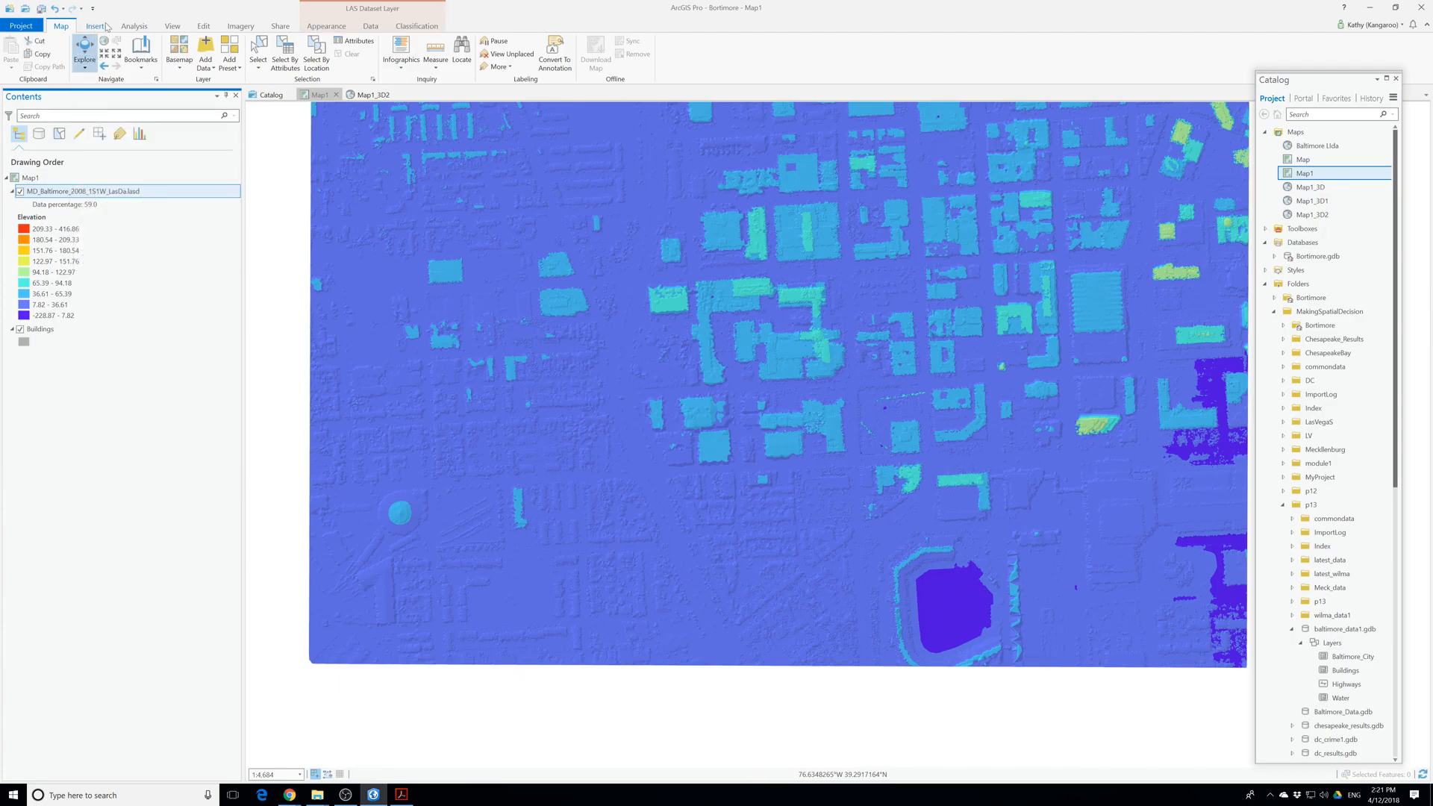
pyautogui.click(176, 25)
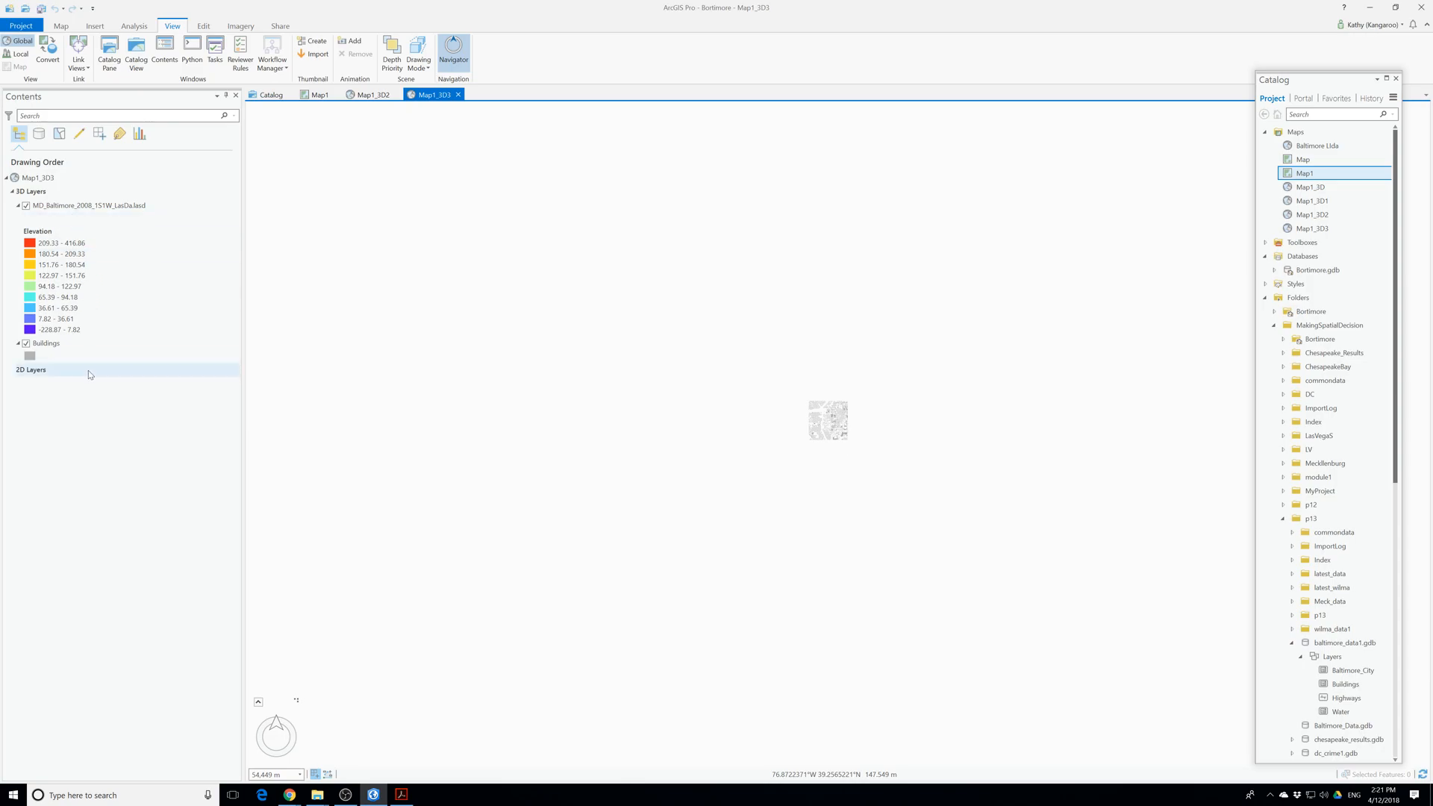
# Set the extrusion type of the Buildings layer in the new scene to Max Height.
pyautogui.click(46, 343)
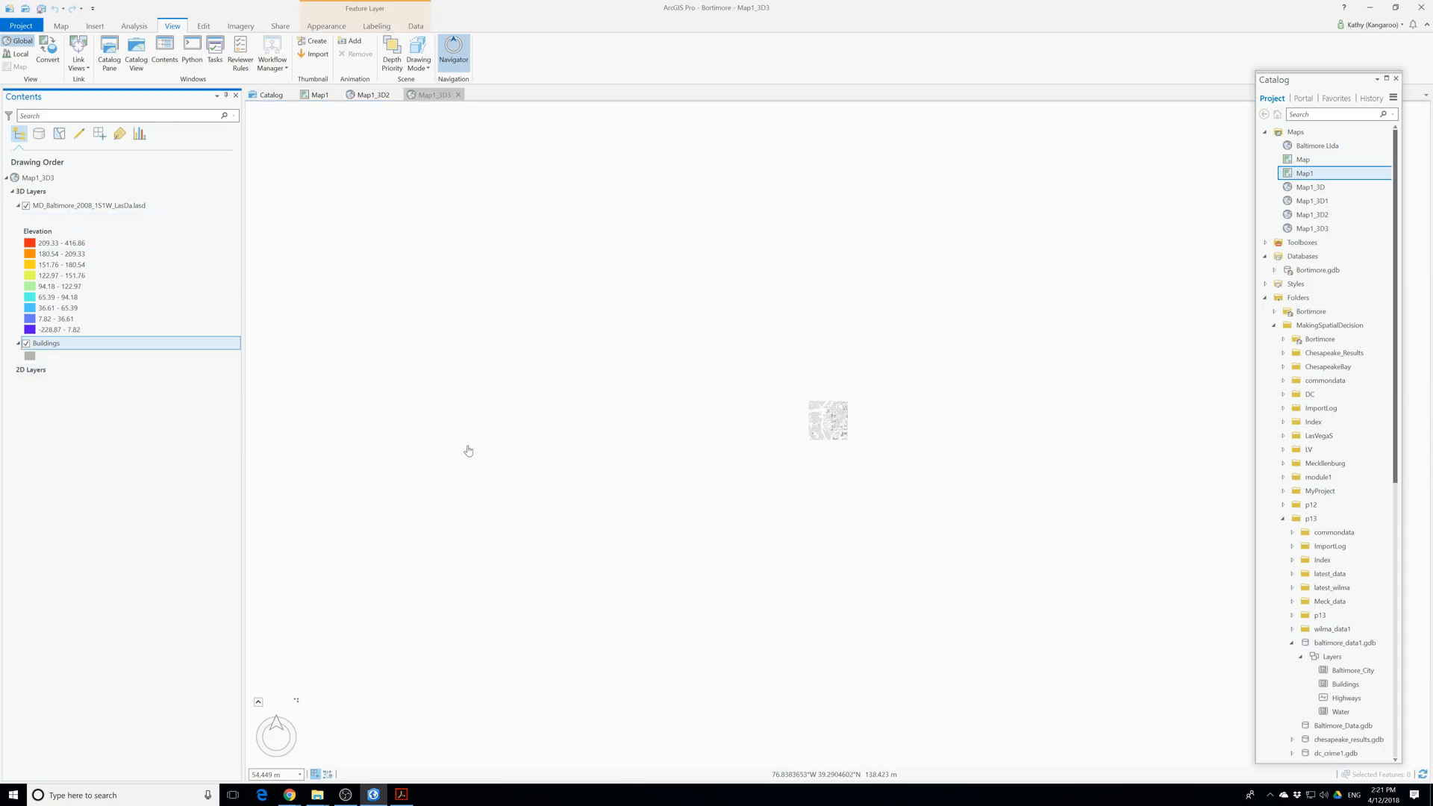
pyautogui.moveTo(708, 569); pyautogui.dragTo(701, 464, button='middle')
pyautogui.click(46, 344)
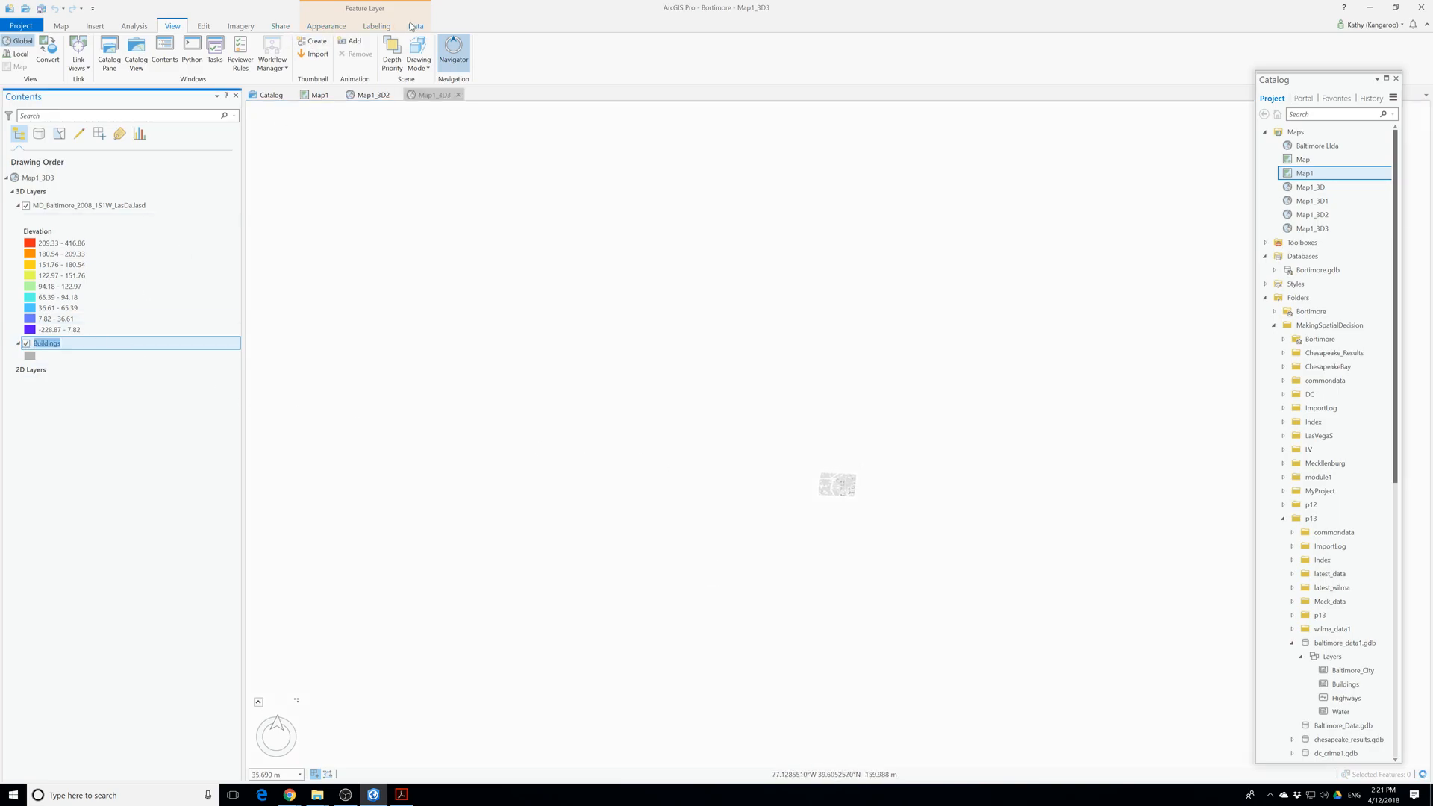
pyautogui.click(322, 28)
pyautogui.click(346, 54)
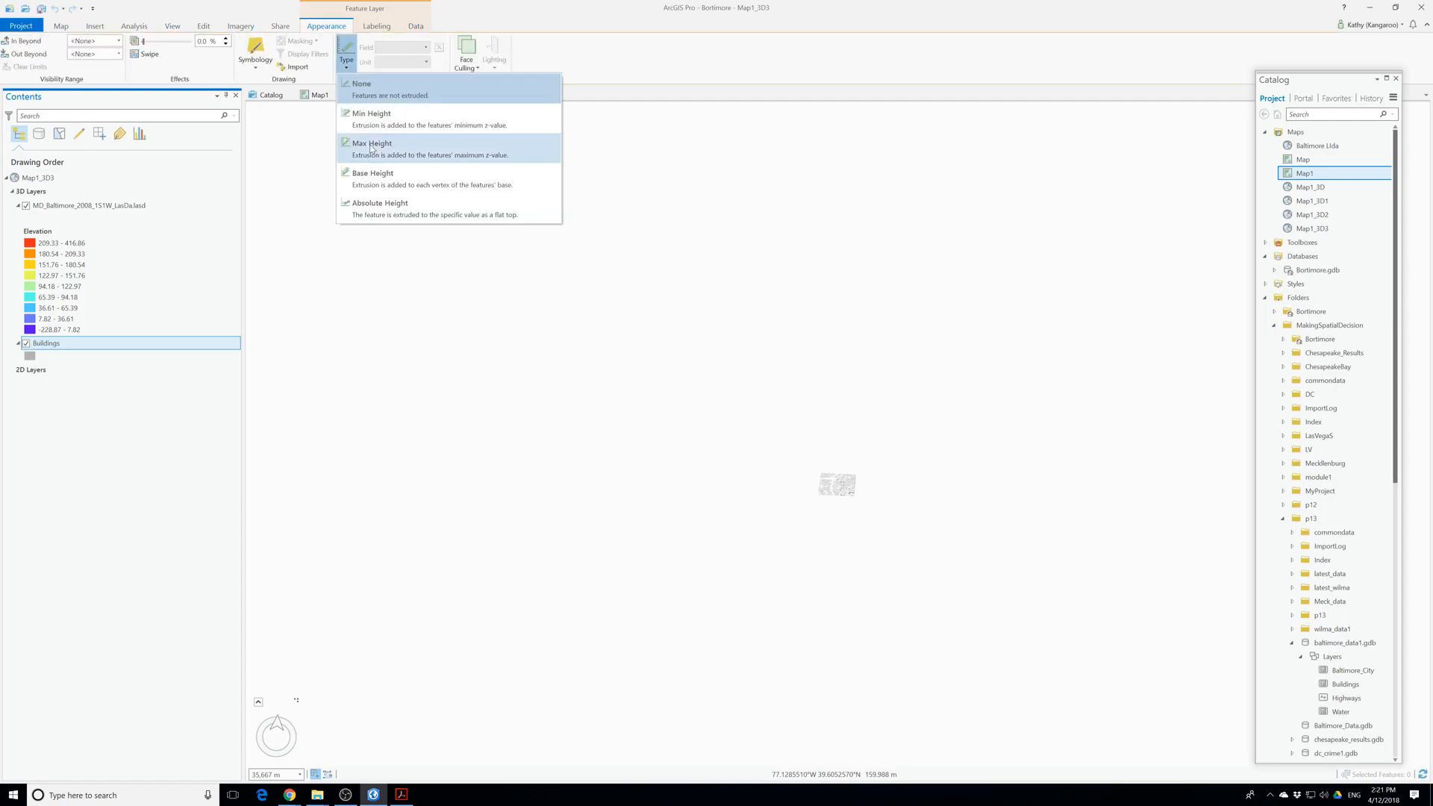
pyautogui.click(427, 147)
pyautogui.click(396, 95)
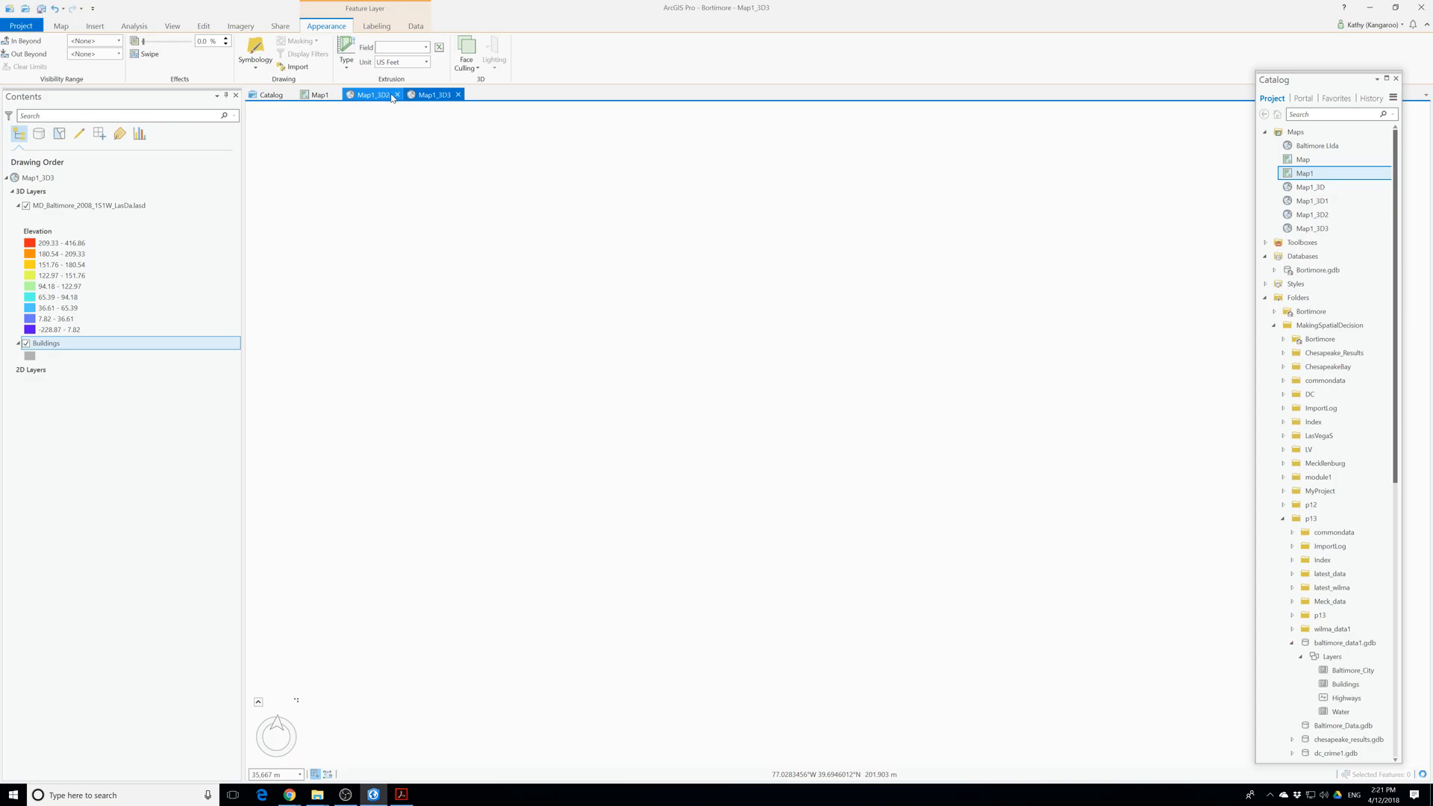
# Extrude the Buildings layer using the Z field and zoom the scene to that layer's extent.
pyautogui.click(407, 47)
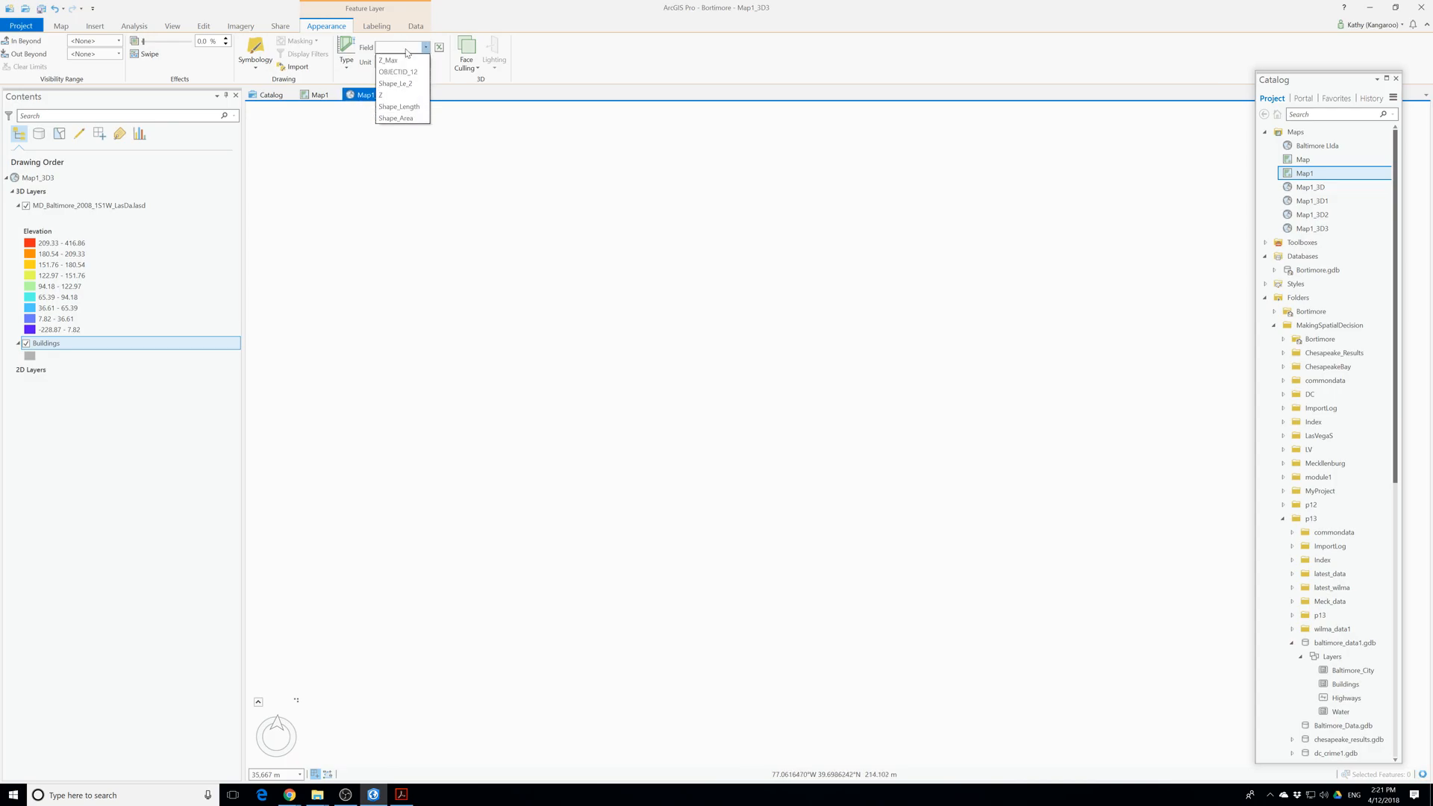
pyautogui.click(405, 95)
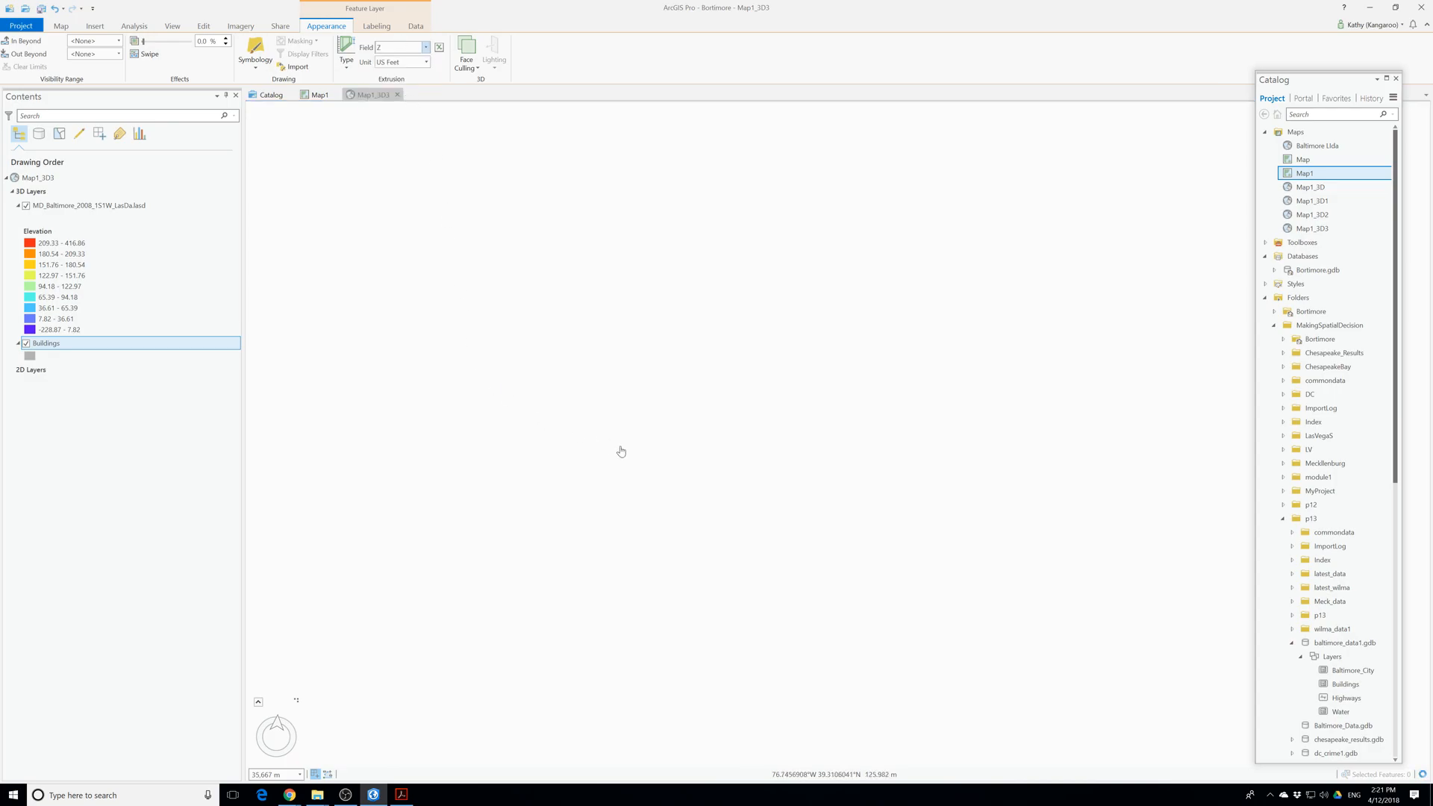
pyautogui.rightClick(51, 343)
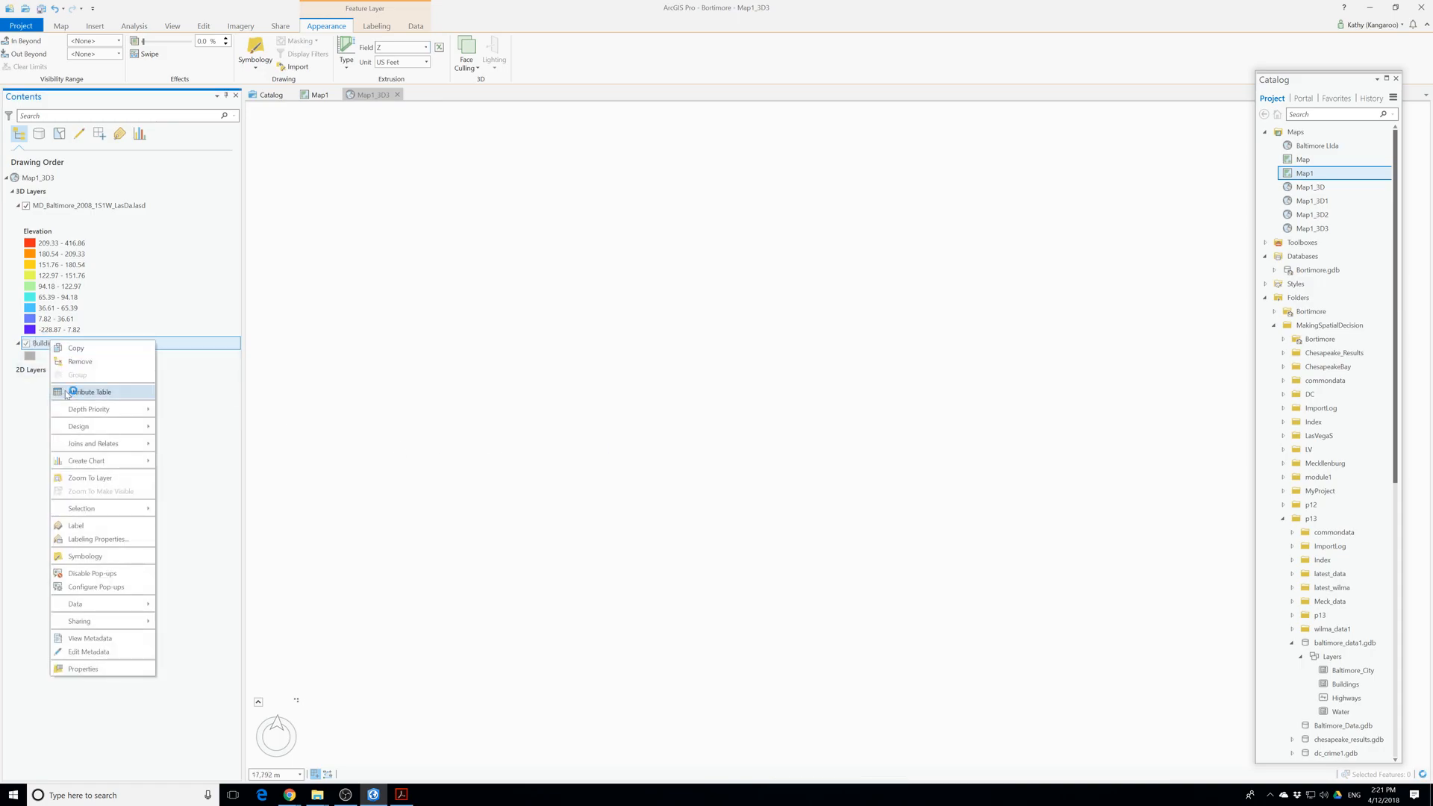
pyautogui.click(90, 478)
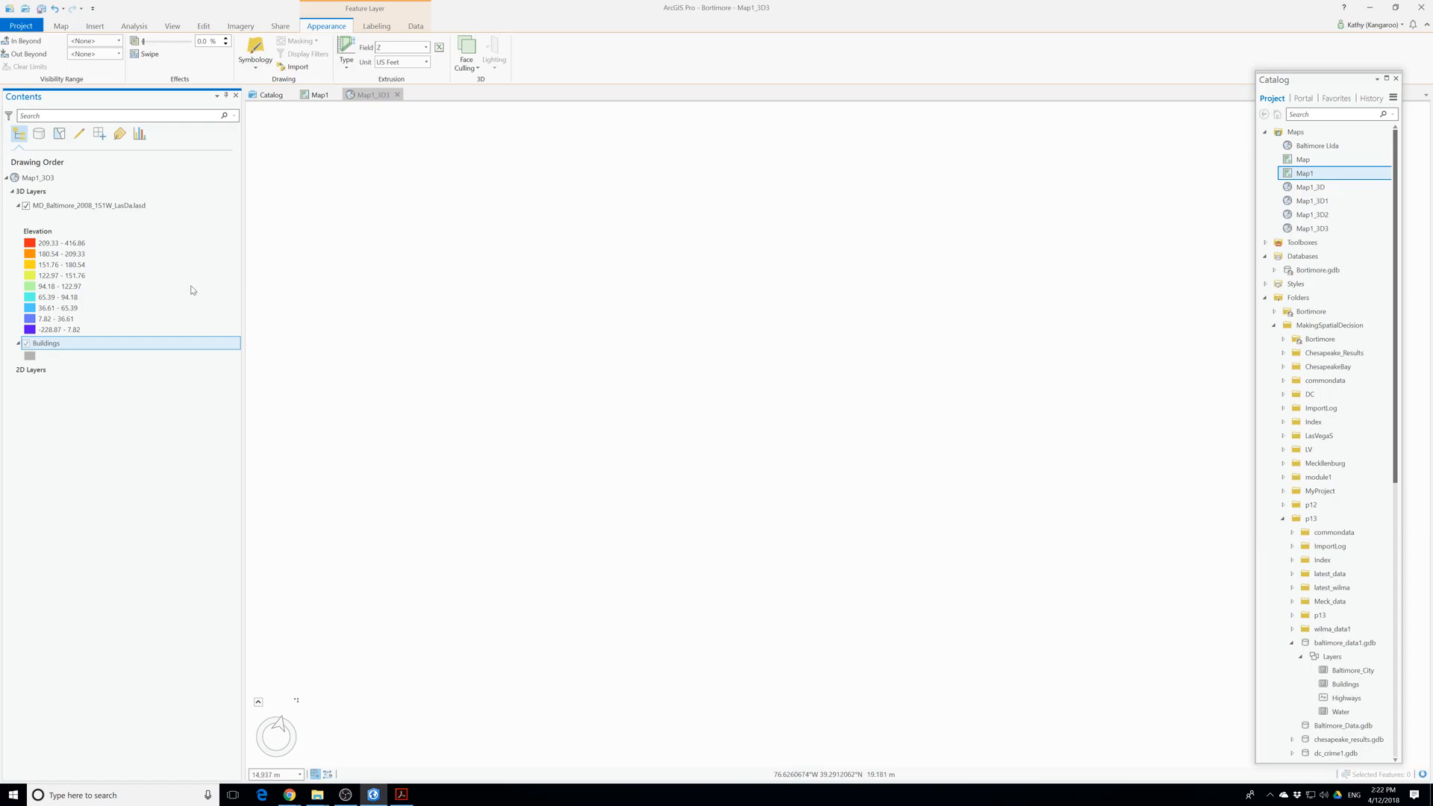
pyautogui.rightClick(52, 344)
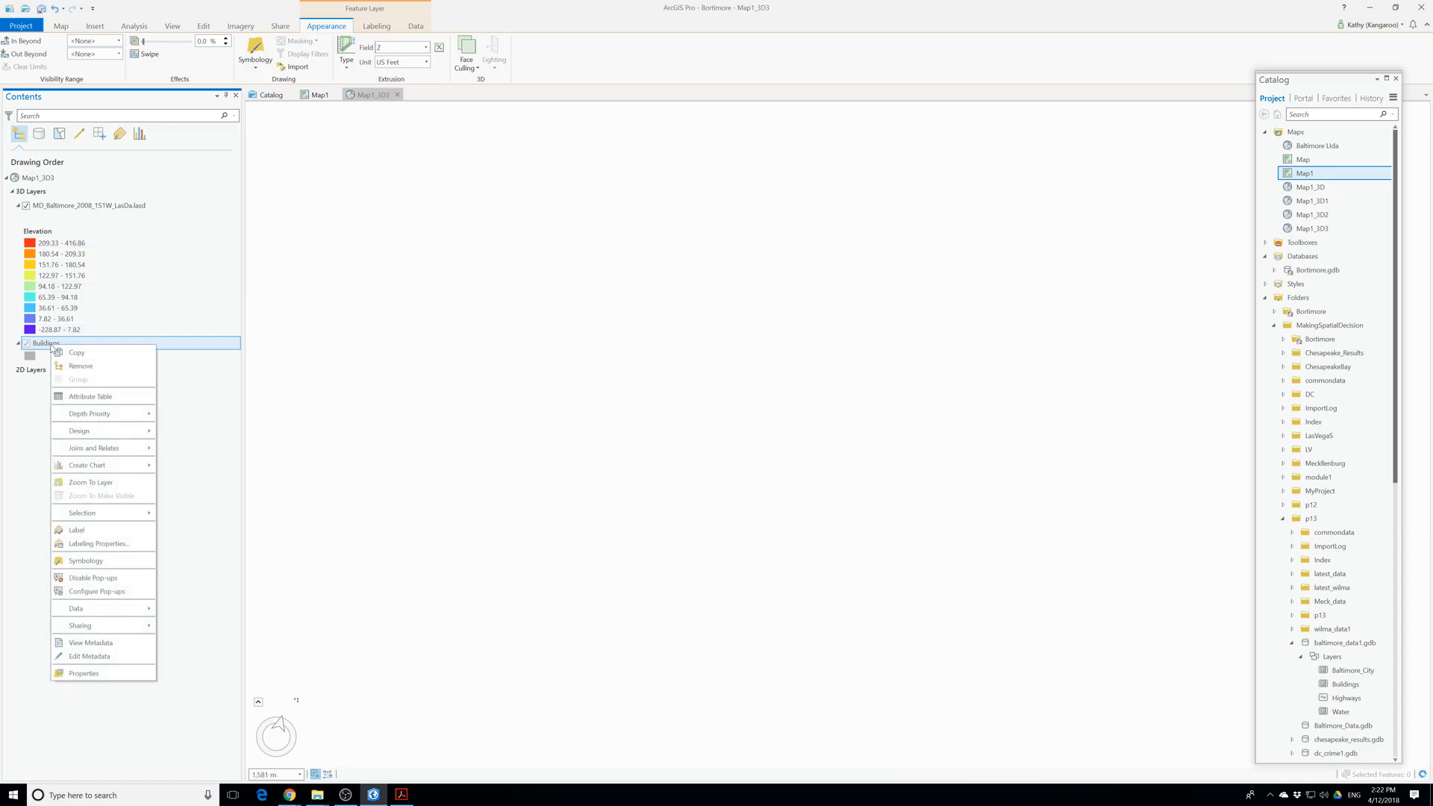
pyautogui.click(91, 482)
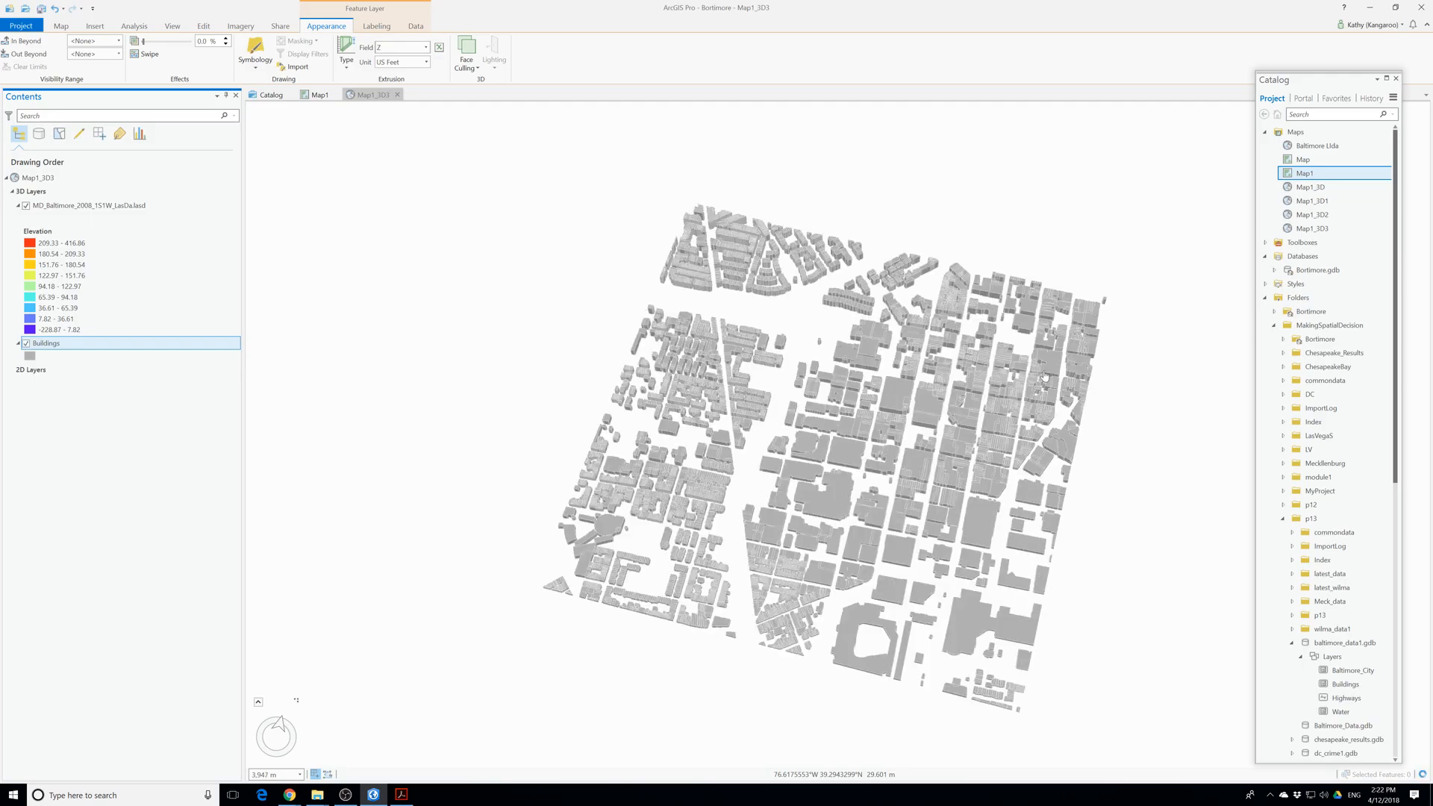
# Examine the extruded buildings from a low oblique angle and at close range.
pyautogui.moveTo(1092, 621); pyautogui.dragTo(1059, 538, button='middle')
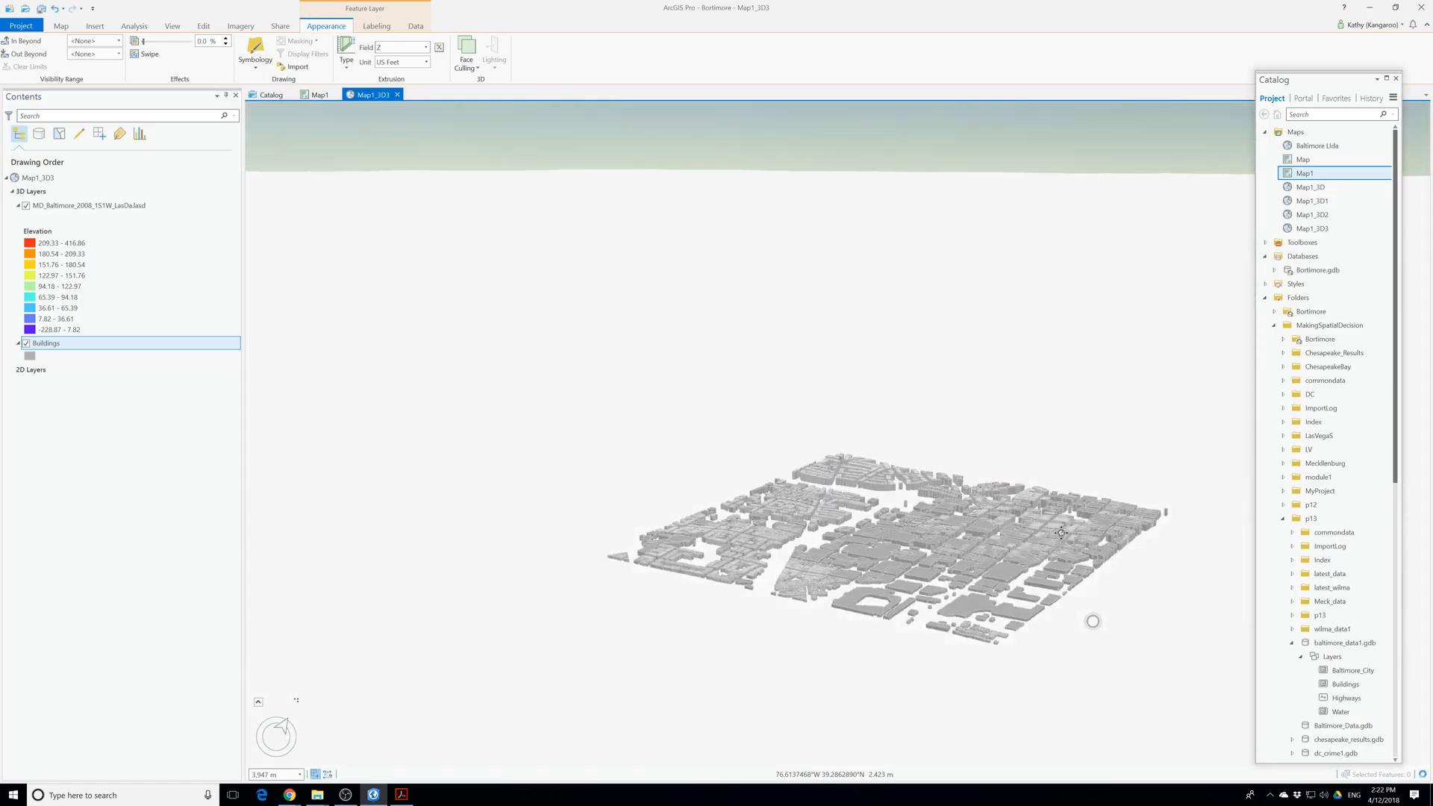
pyautogui.scroll(5, 1011, 534)
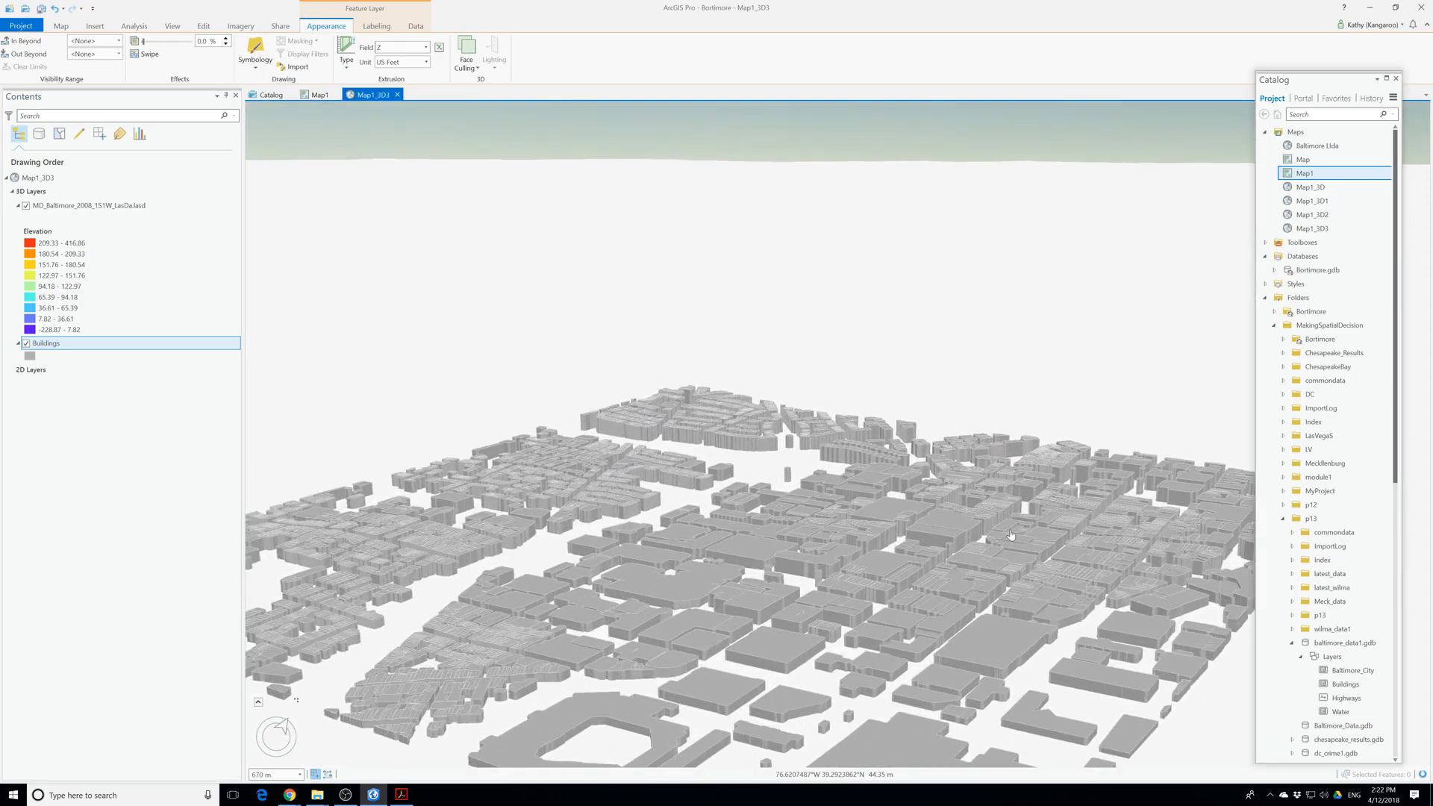
pyautogui.moveTo(840, 674)
pyautogui.mouseDown(button='middle')
pyautogui.moveTo(827, 617)
pyautogui.moveTo(836, 669)
pyautogui.mouseUp(button='middle')
pyautogui.moveTo(792, 647); pyautogui.dragTo(762, 511)
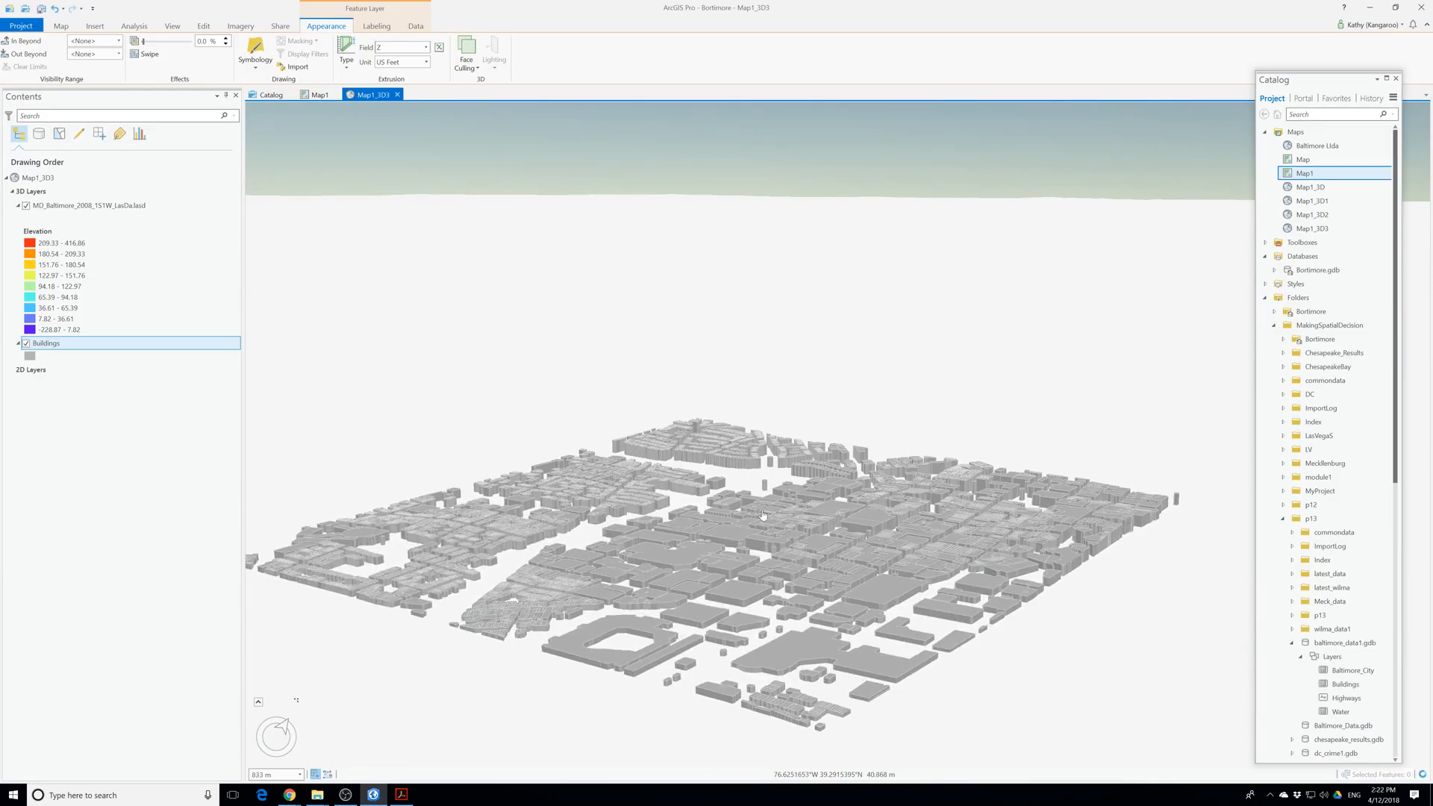
pyautogui.scroll(3, 763, 515)
pyautogui.scroll(2, 762, 515)
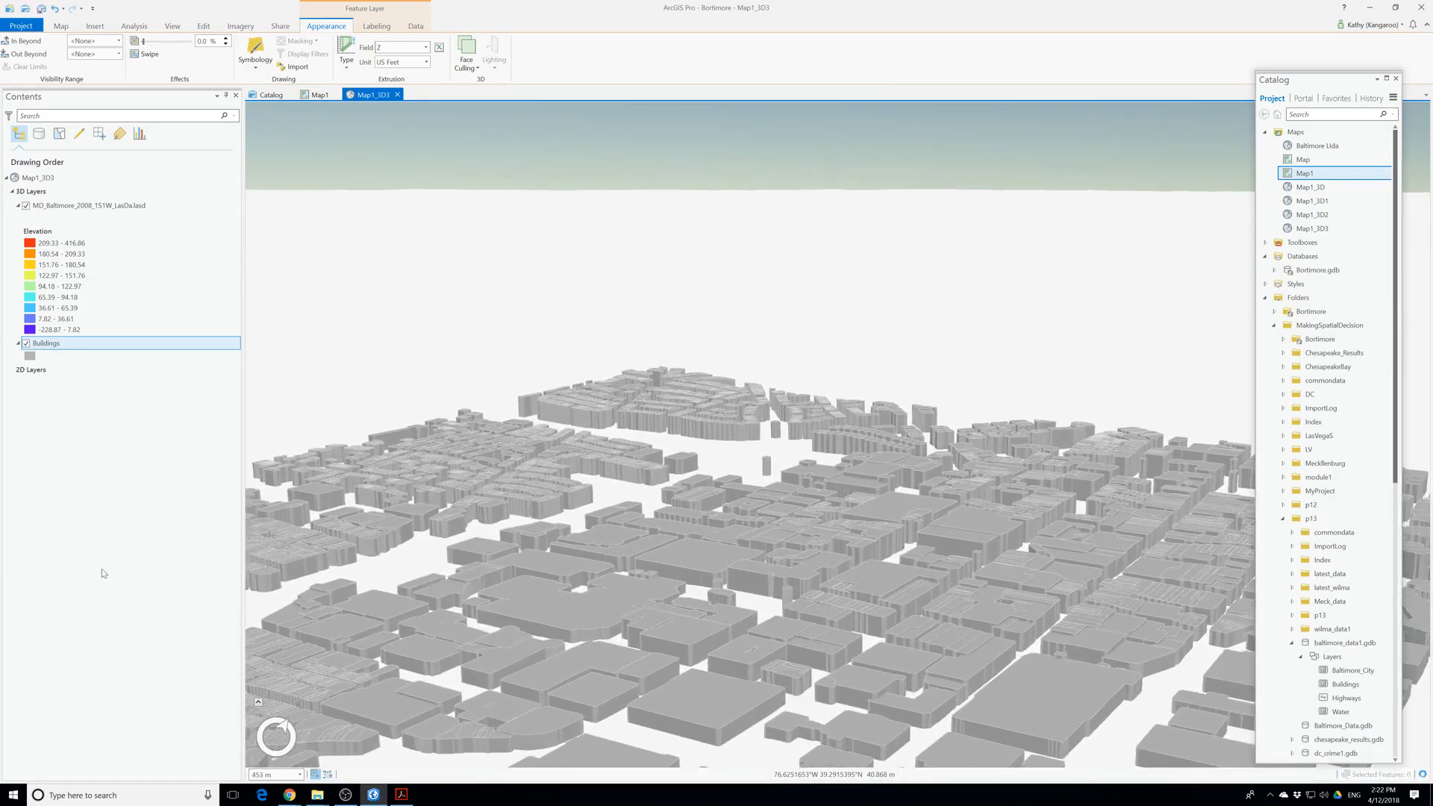
# Toggle the MD_Baltimore_2008_1S1W_LasDa.lasd layer off and back on, and select it with its appearance settings open.
pyautogui.click(26, 206)
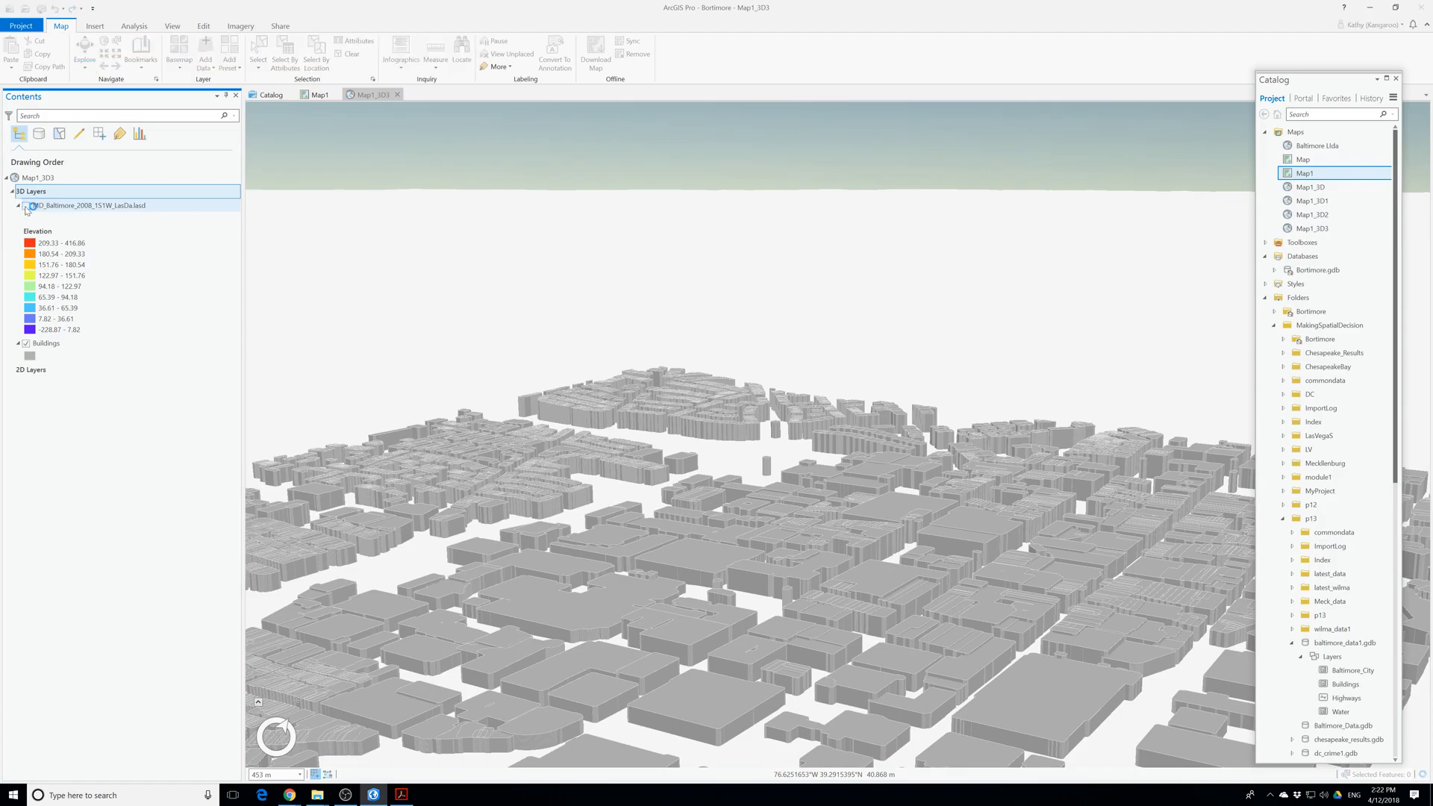
pyautogui.click(26, 206)
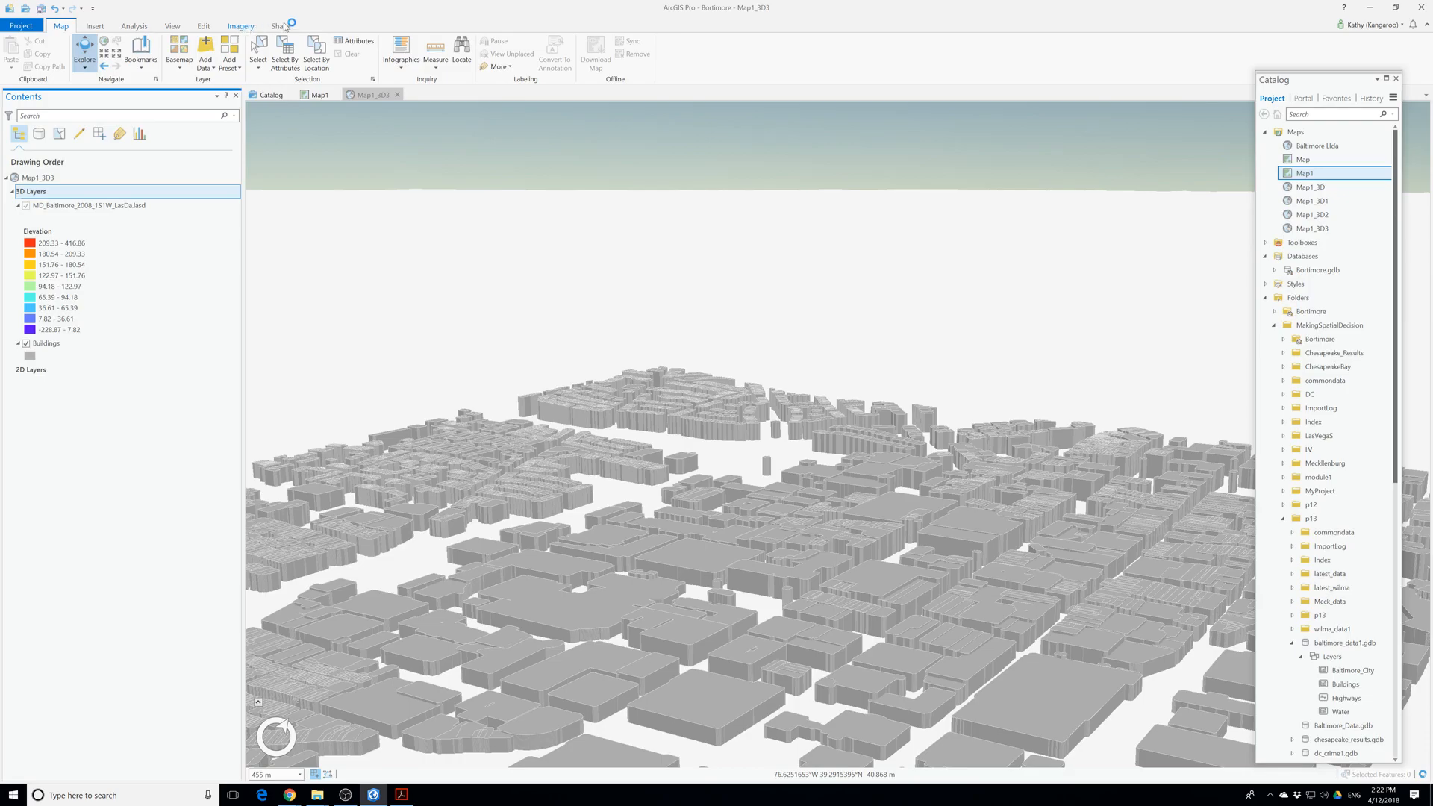
pyautogui.click(241, 27)
pyautogui.click(61, 27)
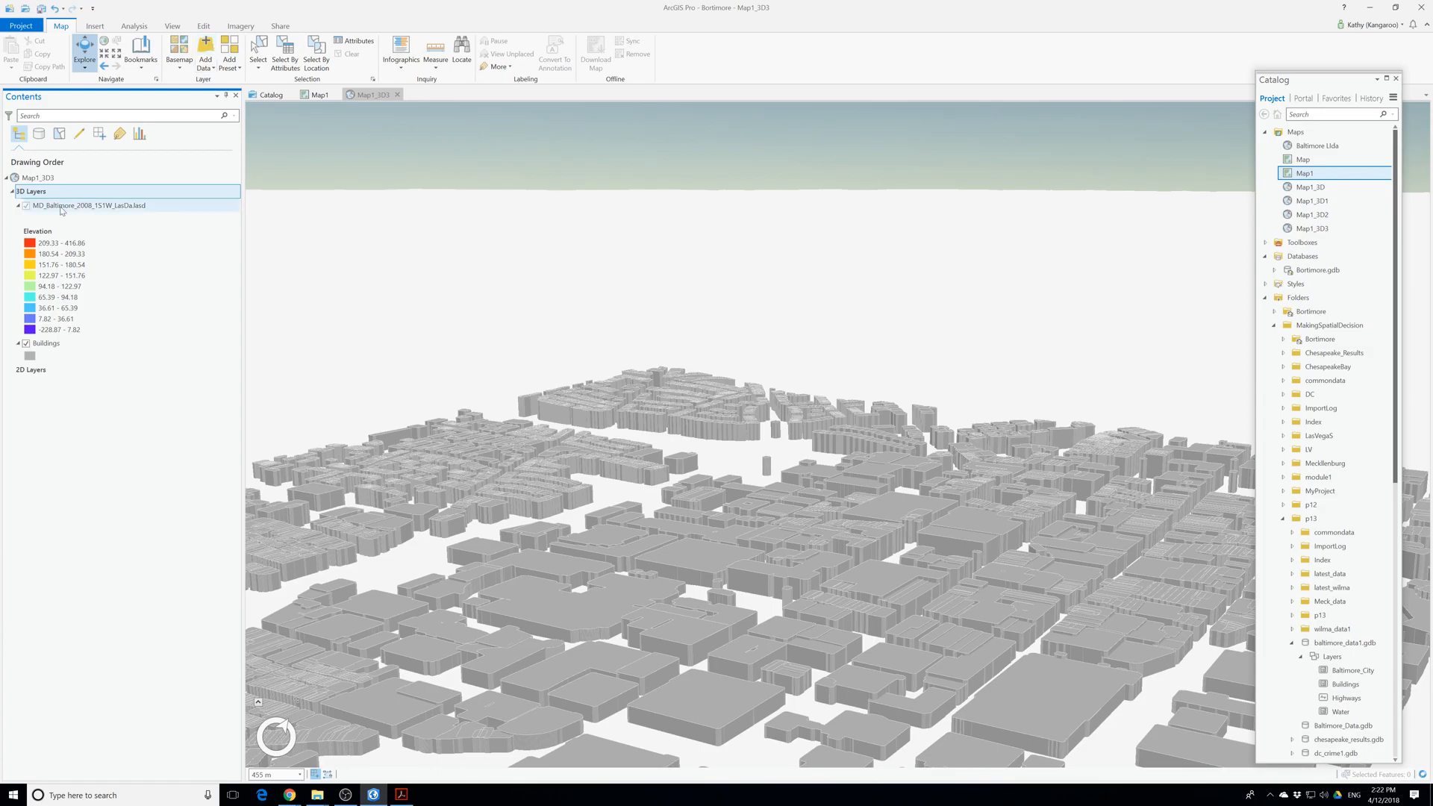
pyautogui.click(170, 209)
pyautogui.click(326, 26)
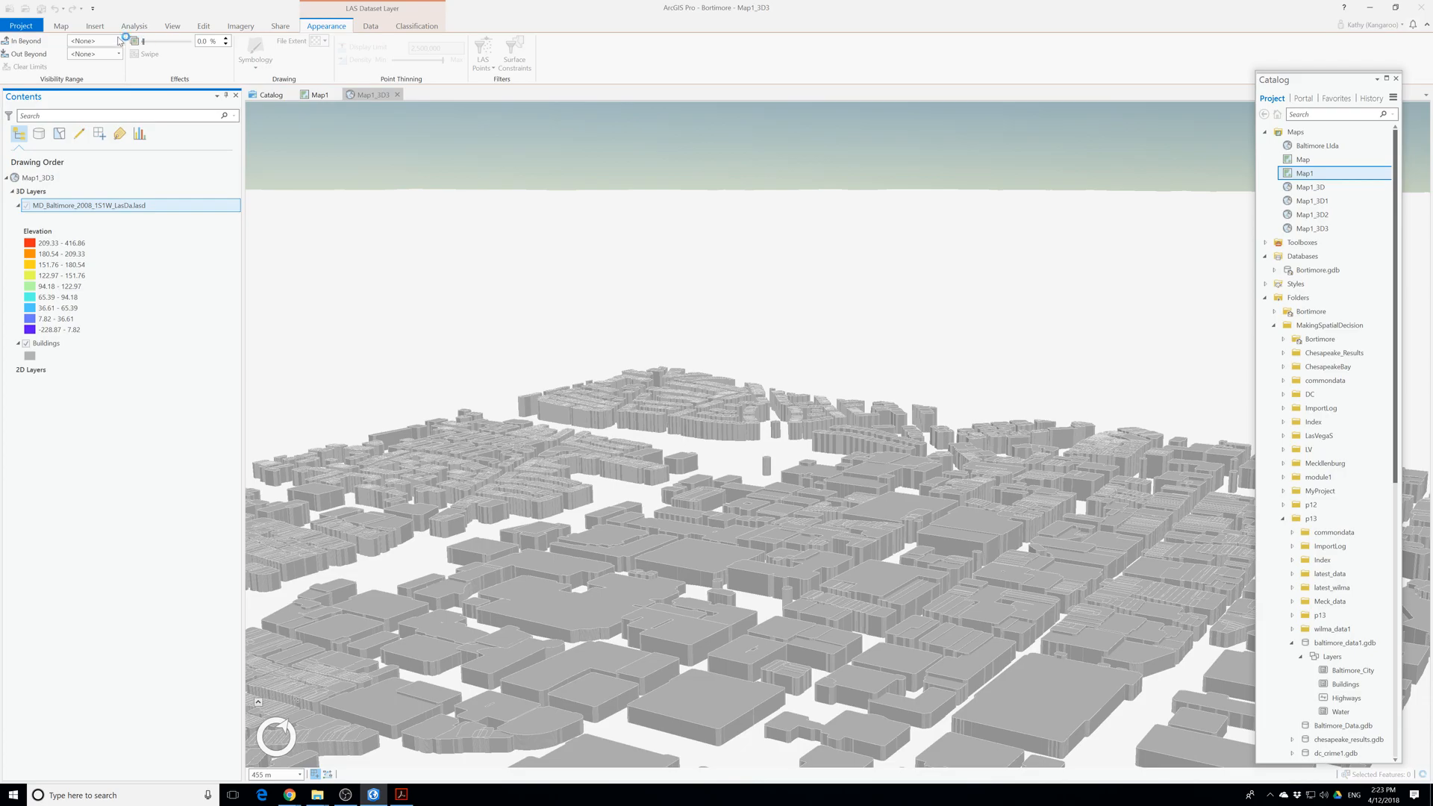
pyautogui.click(284, 94)
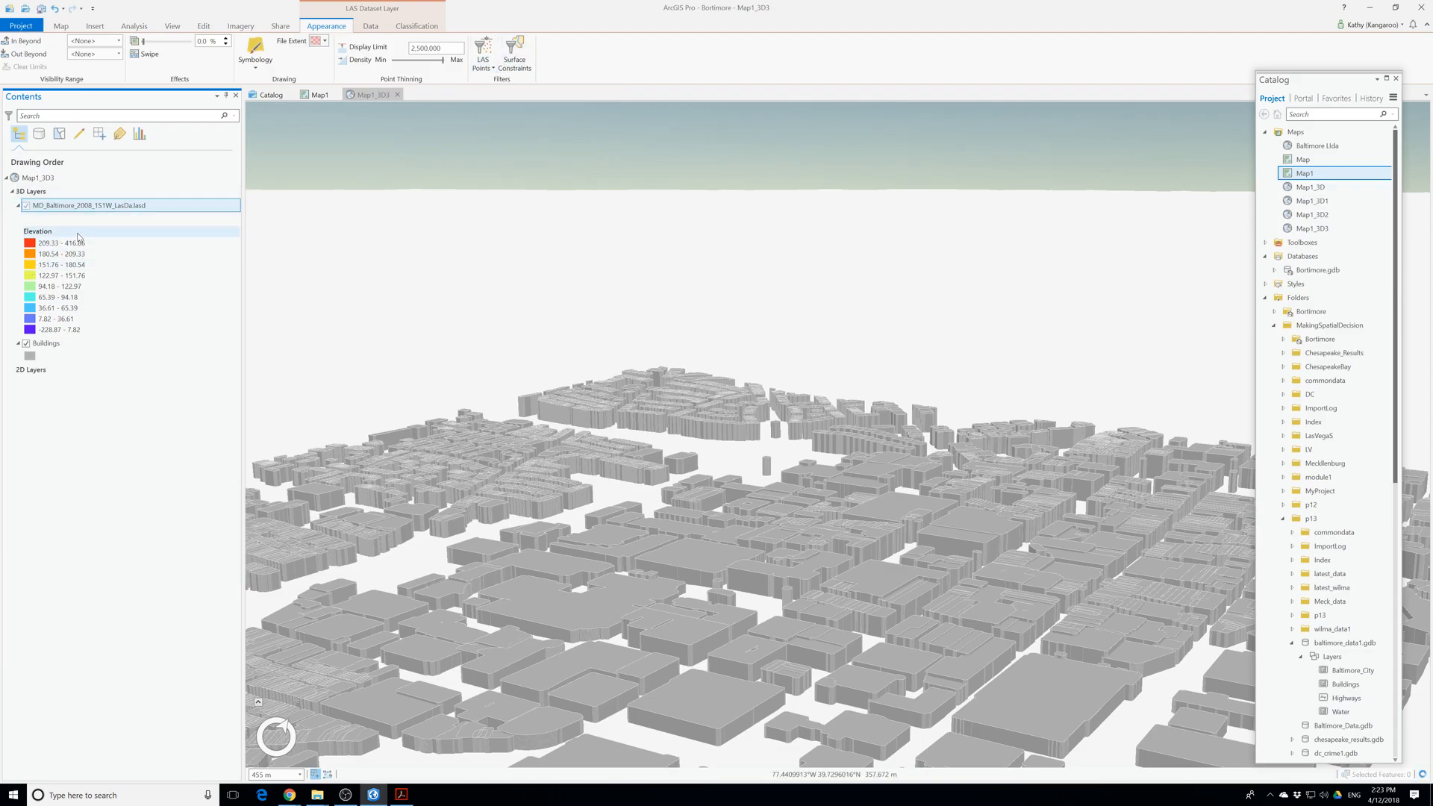
pyautogui.click(46, 220)
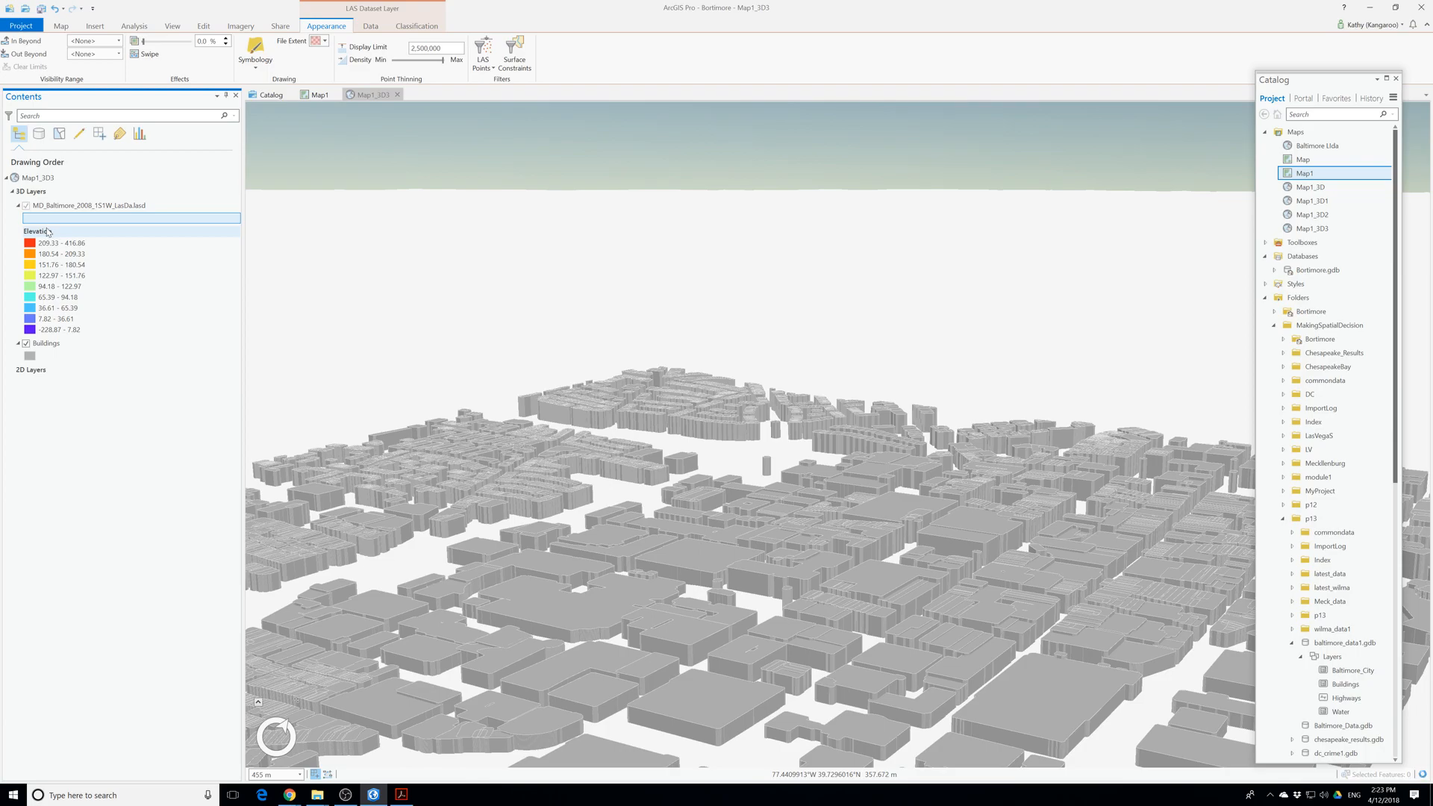
pyautogui.press('Up')
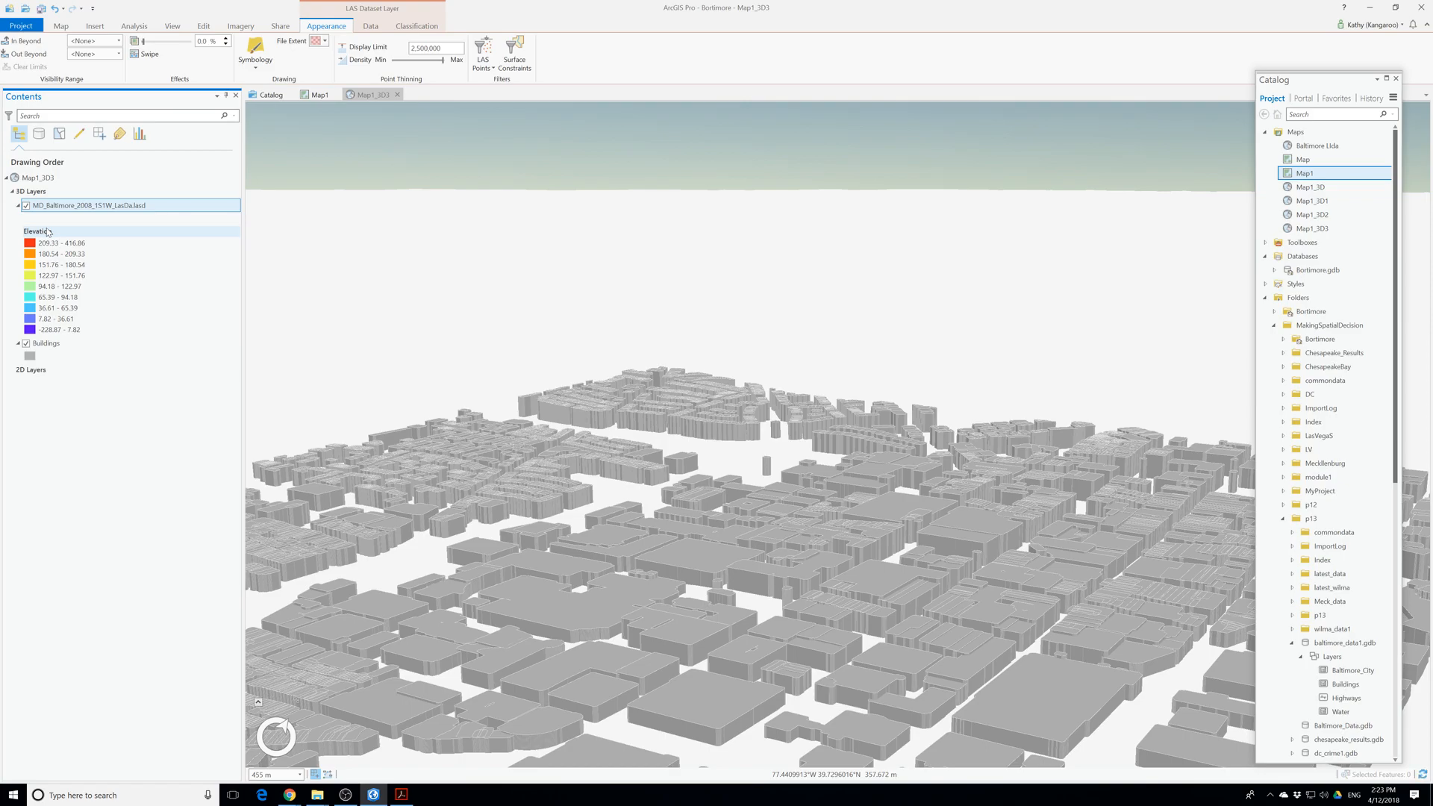
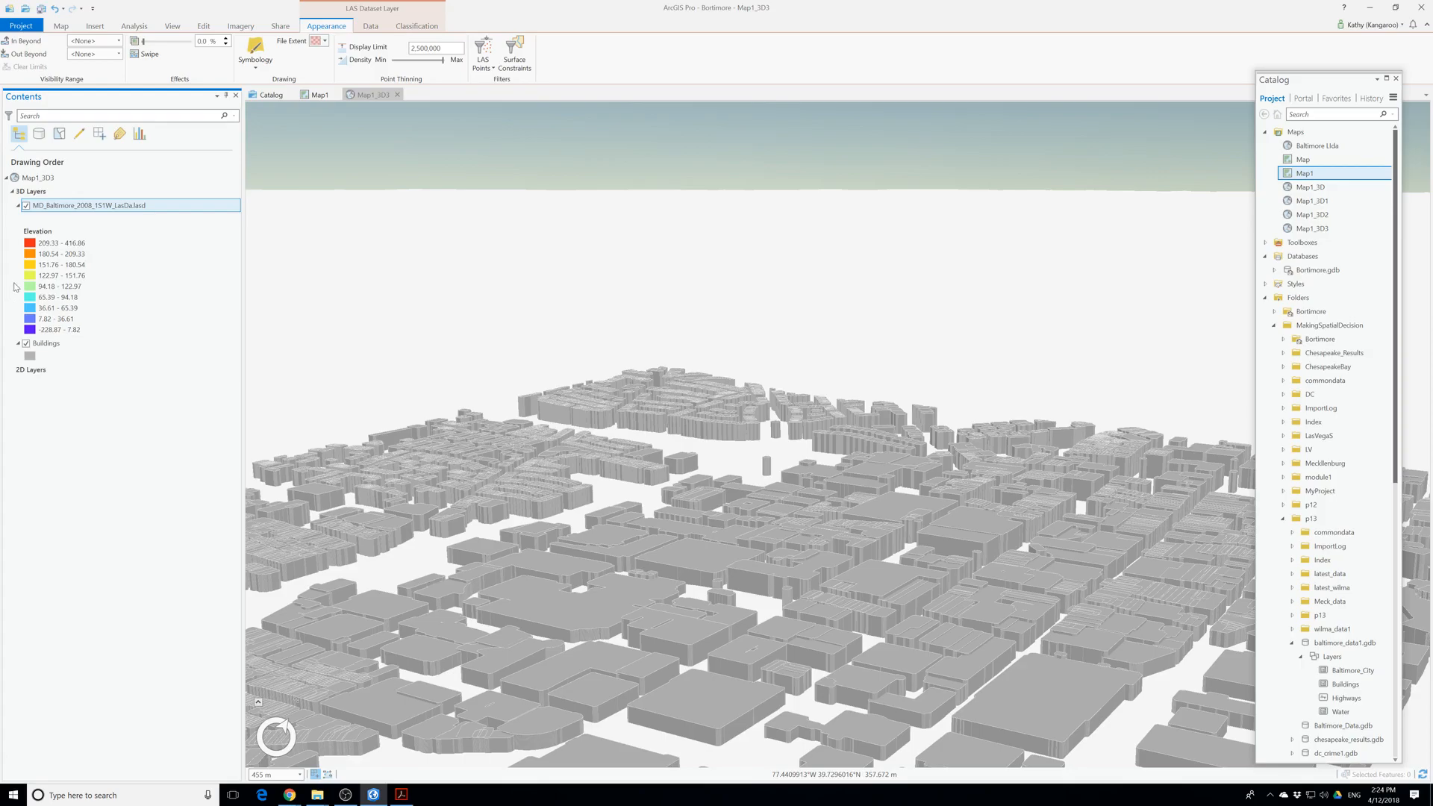
# Examine the scene from above and from an oblique angle, toggling the visibility of the LAS dataset layer.
pyautogui.moveTo(722, 502); pyautogui.dragTo(703, 638, button='middle')
pyautogui.moveTo(703, 638); pyautogui.dragTo(808, 208)
pyautogui.moveTo(749, 549); pyautogui.dragTo(747, 388)
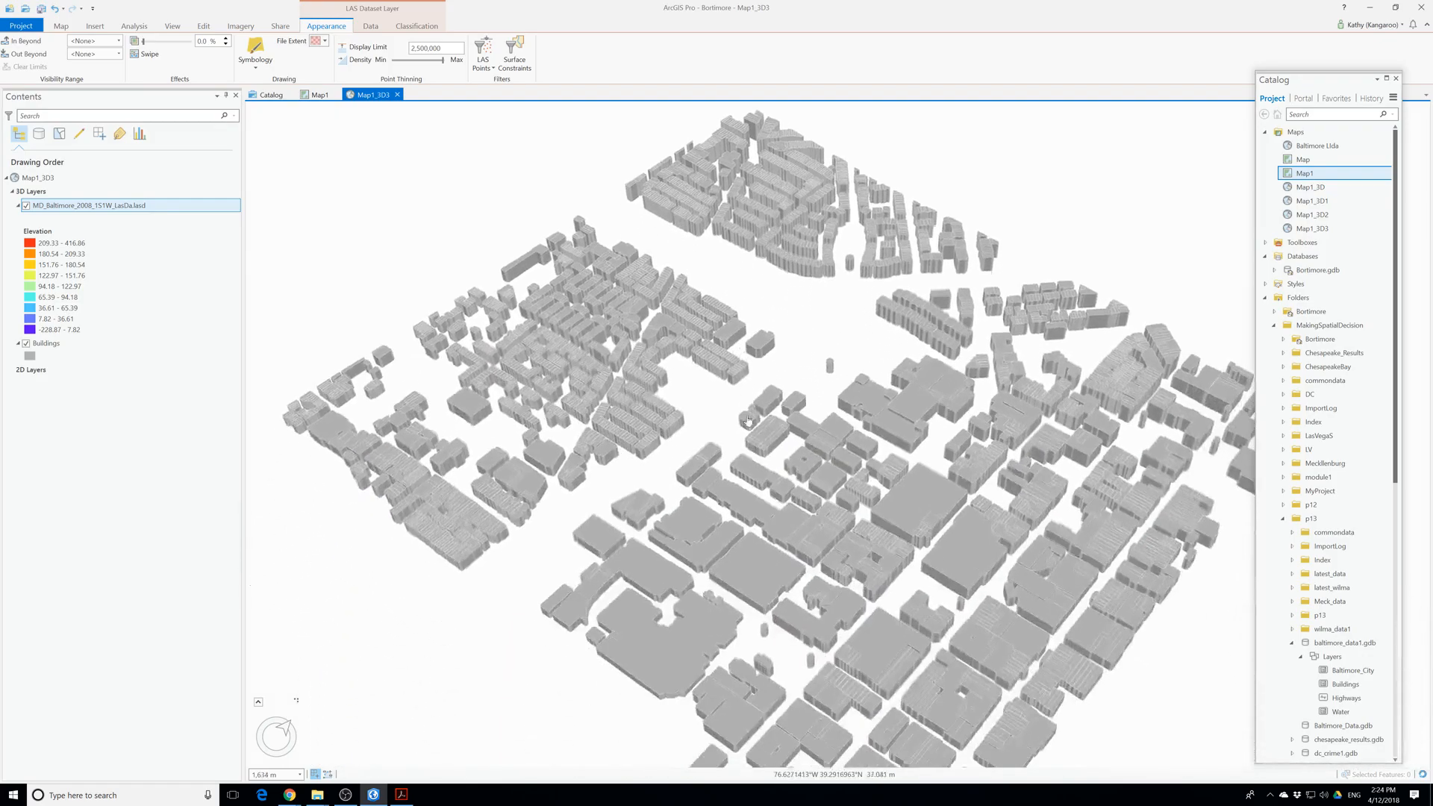
pyautogui.moveTo(631, 632); pyautogui.dragTo(635, 582, button='middle')
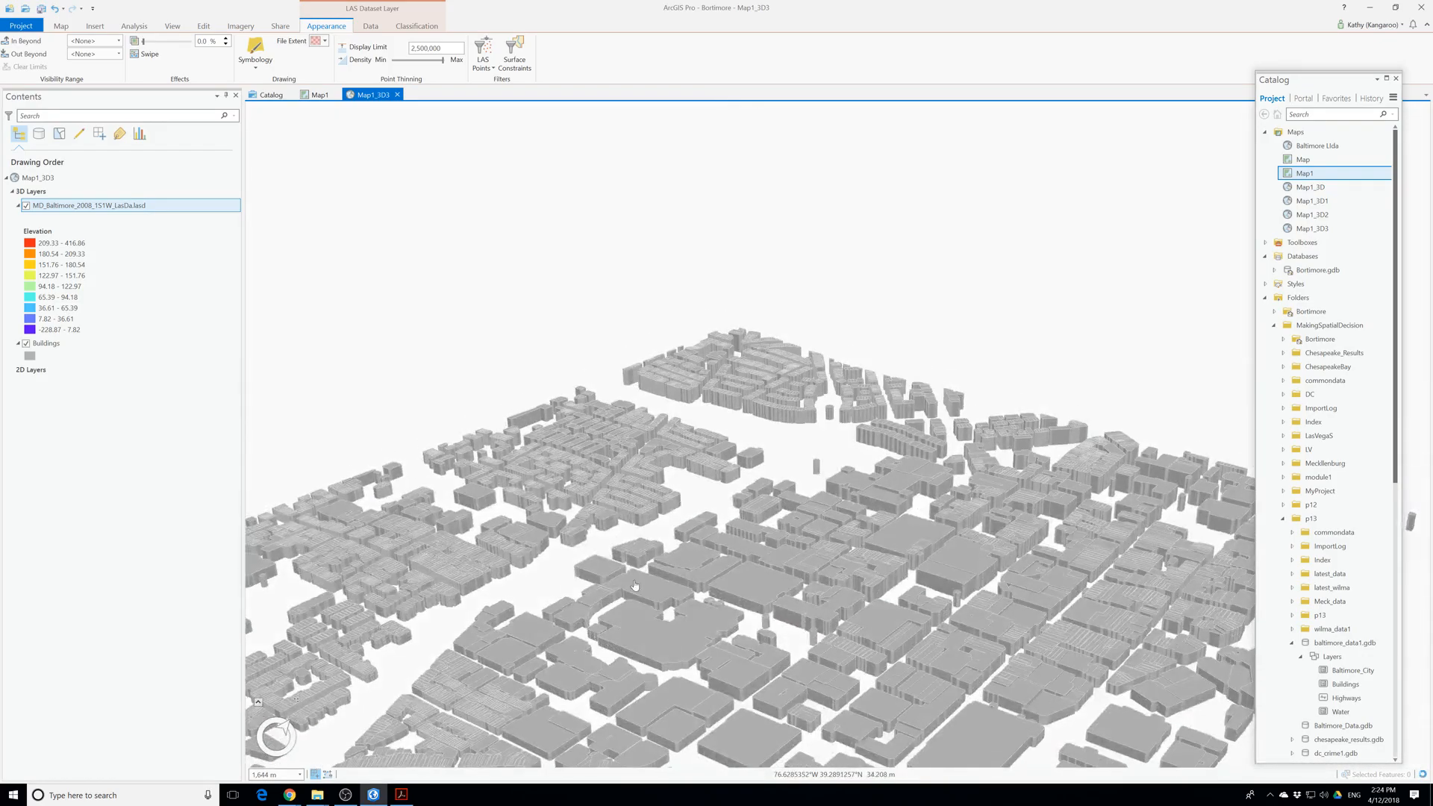
pyautogui.click(26, 206)
pyautogui.click(26, 206)
# Review the LAS point filter settings without changing them, and lower the point thinning density to about the middle.
pyautogui.click(481, 54)
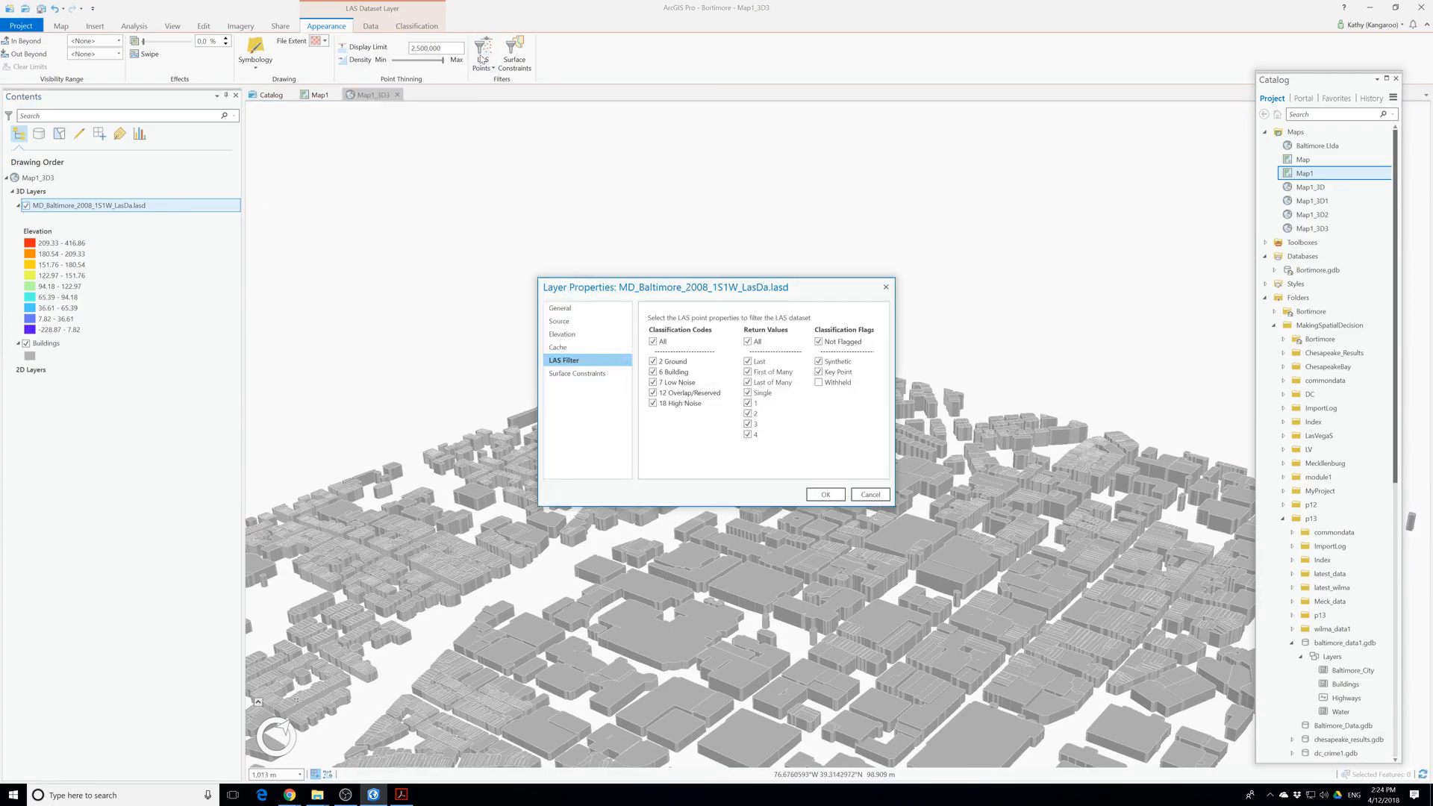
pyautogui.click(867, 500)
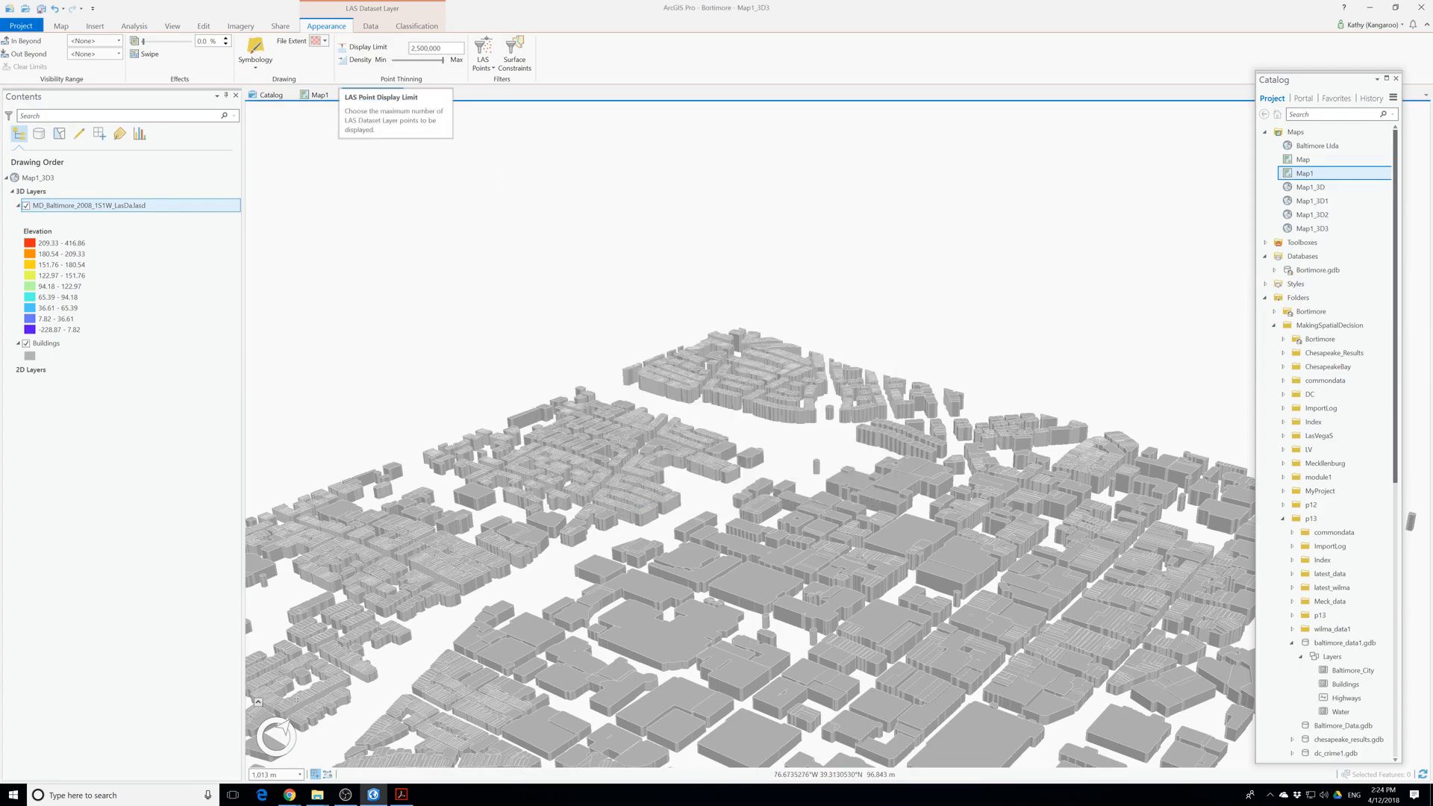
pyautogui.moveTo(442, 60); pyautogui.dragTo(422, 61)
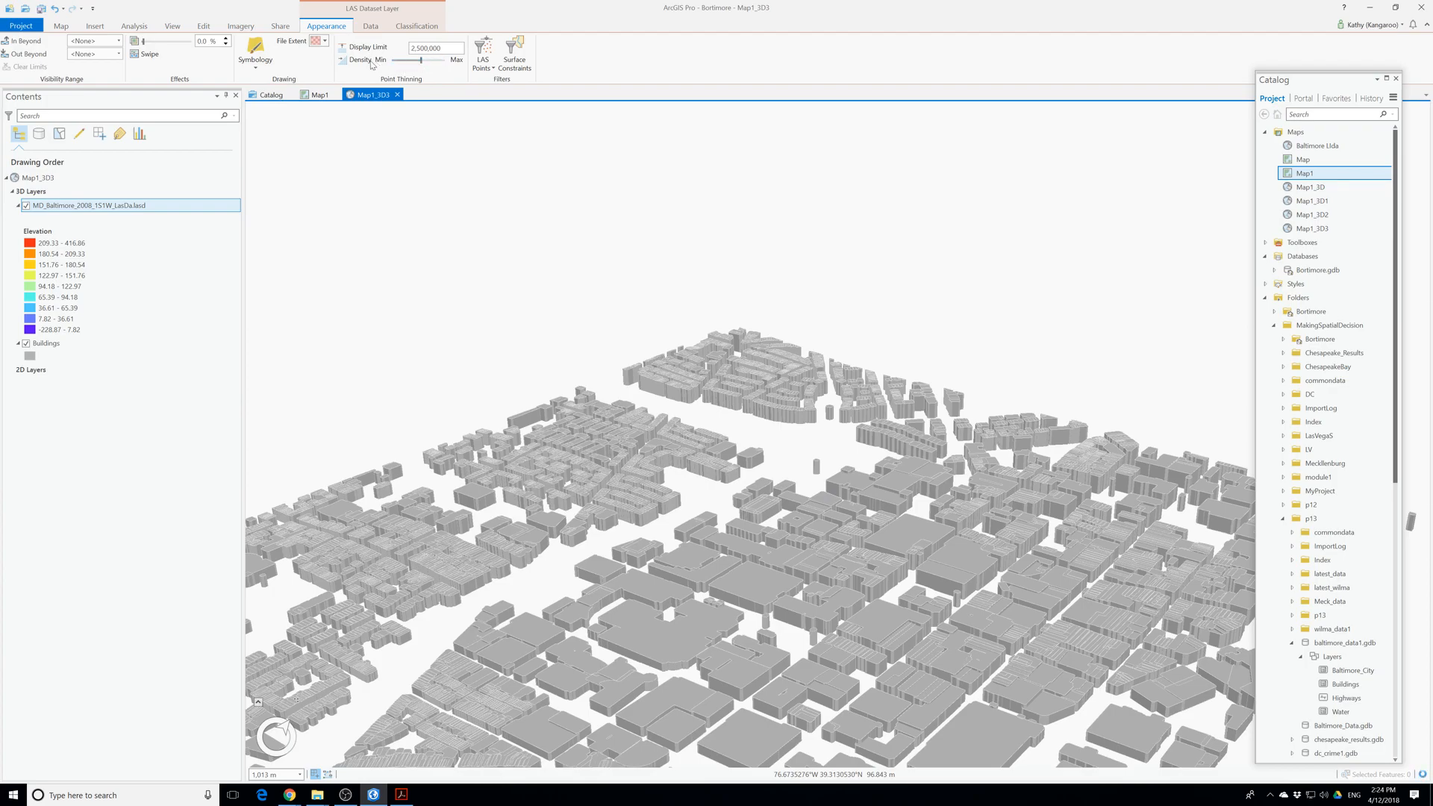
# Set the LAS dataset's surface elevation symbology to 10 classes.
pyautogui.click(253, 50)
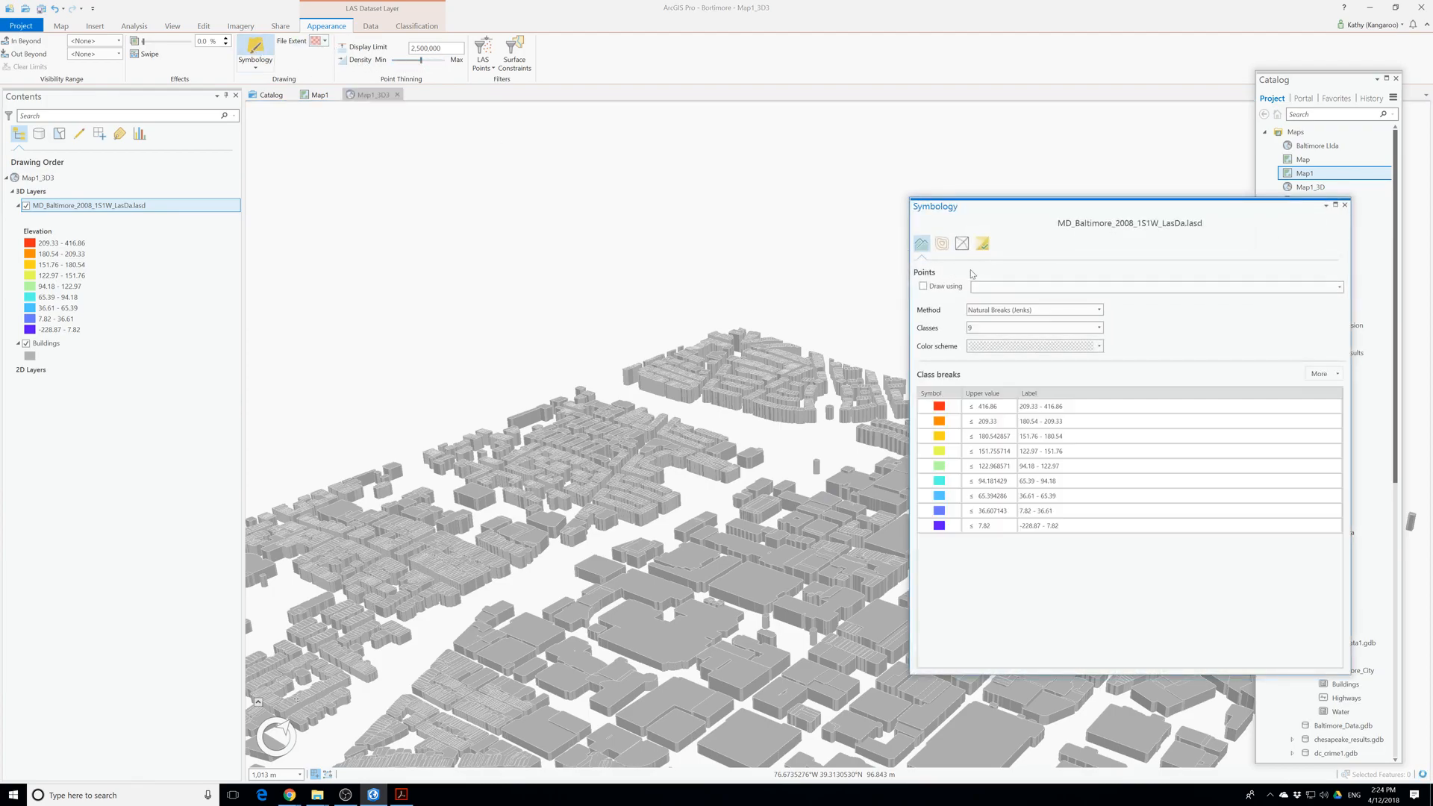
pyautogui.scroll(-1, 1082, 493)
pyautogui.scroll(1, 1082, 493)
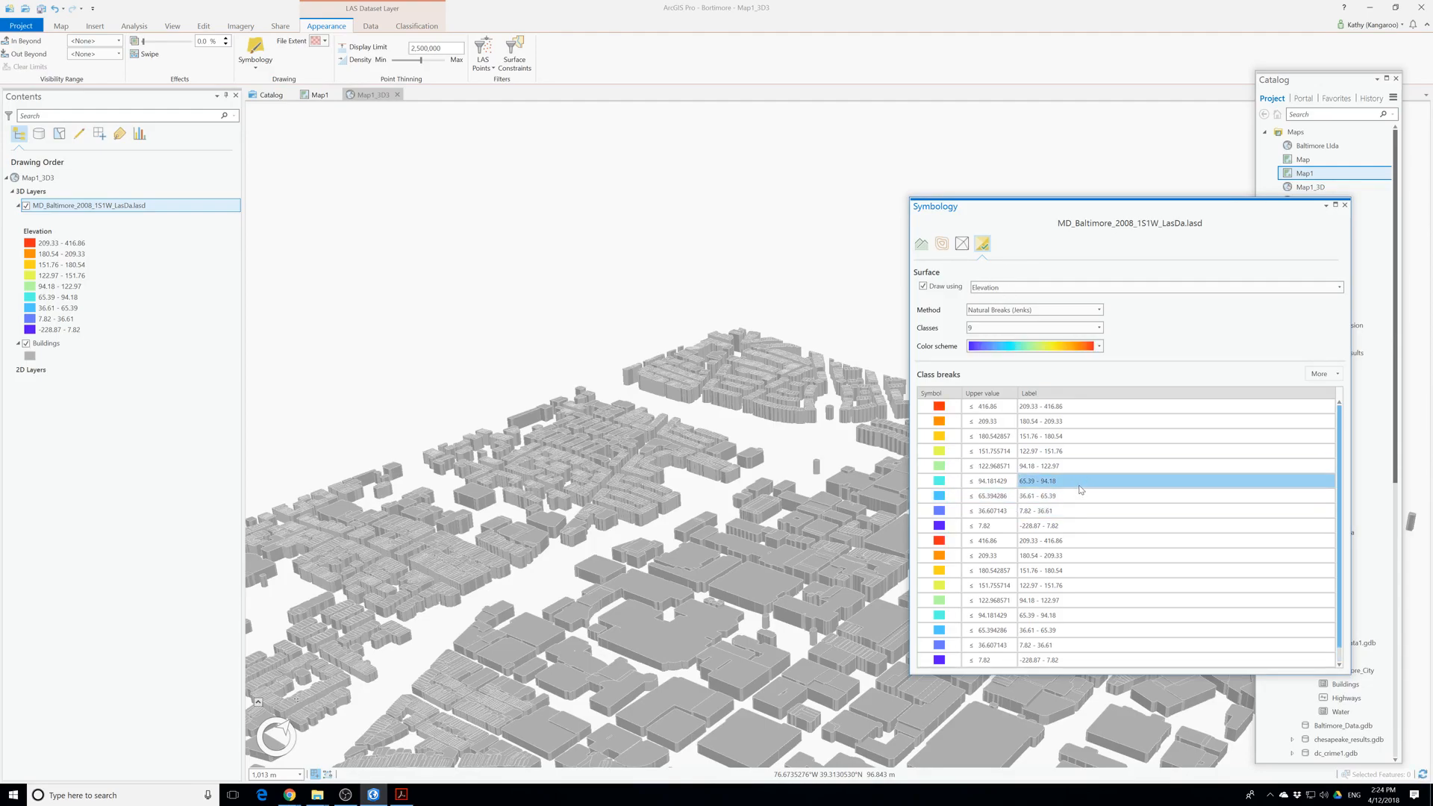
pyautogui.scroll(-1, 1081, 489)
pyautogui.scroll(1, 1081, 489)
pyautogui.click(1098, 327)
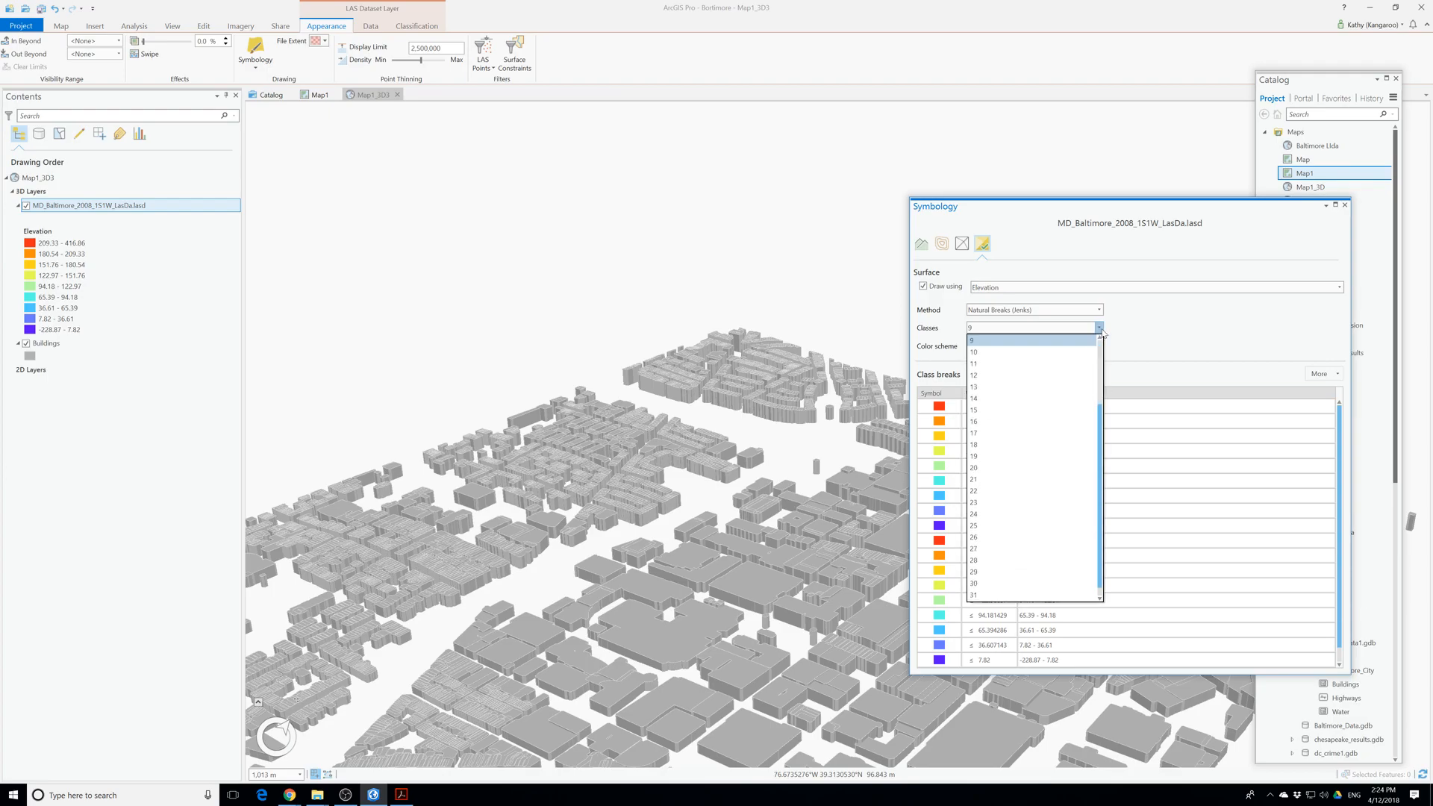
pyautogui.click(1047, 343)
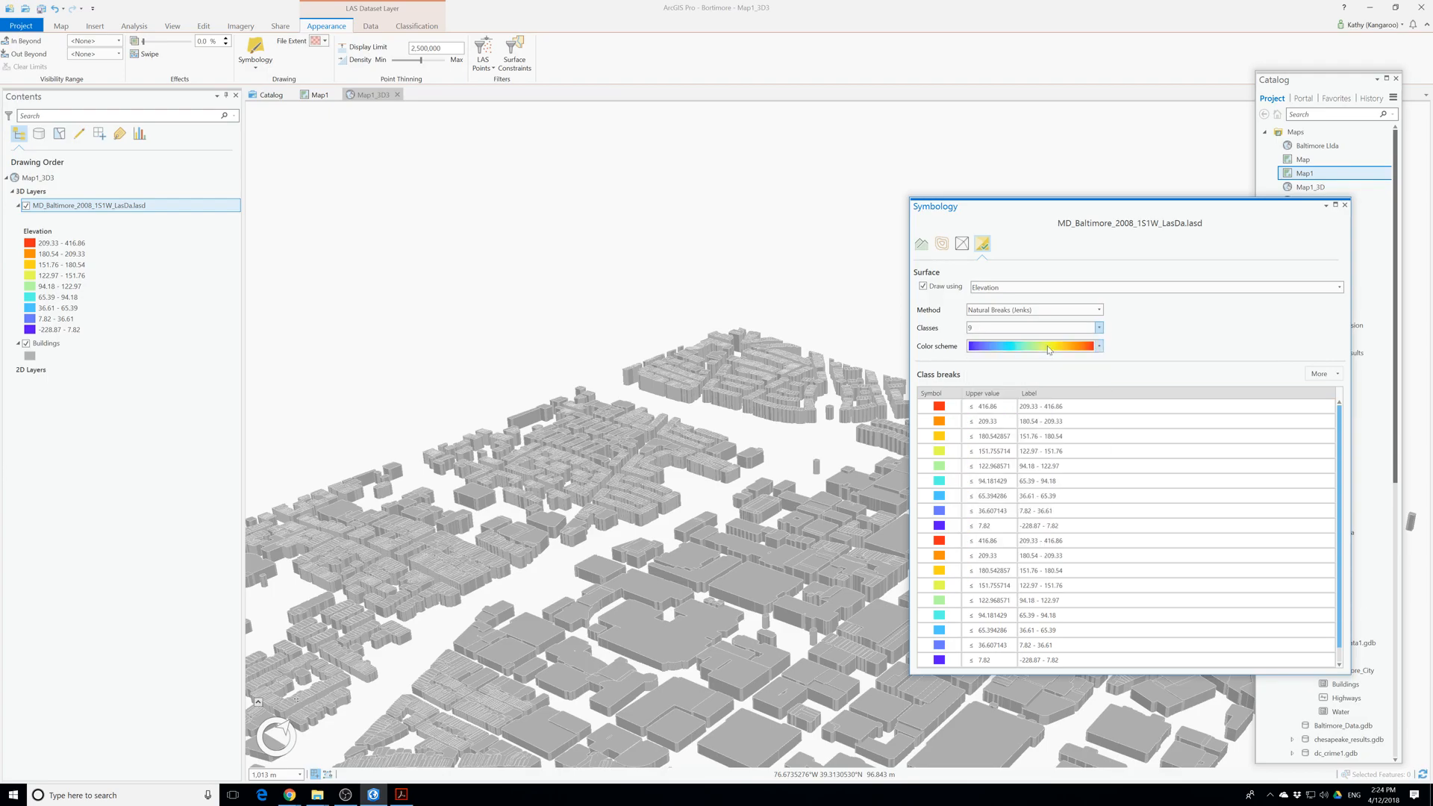
pyautogui.click(1099, 329)
pyautogui.click(990, 351)
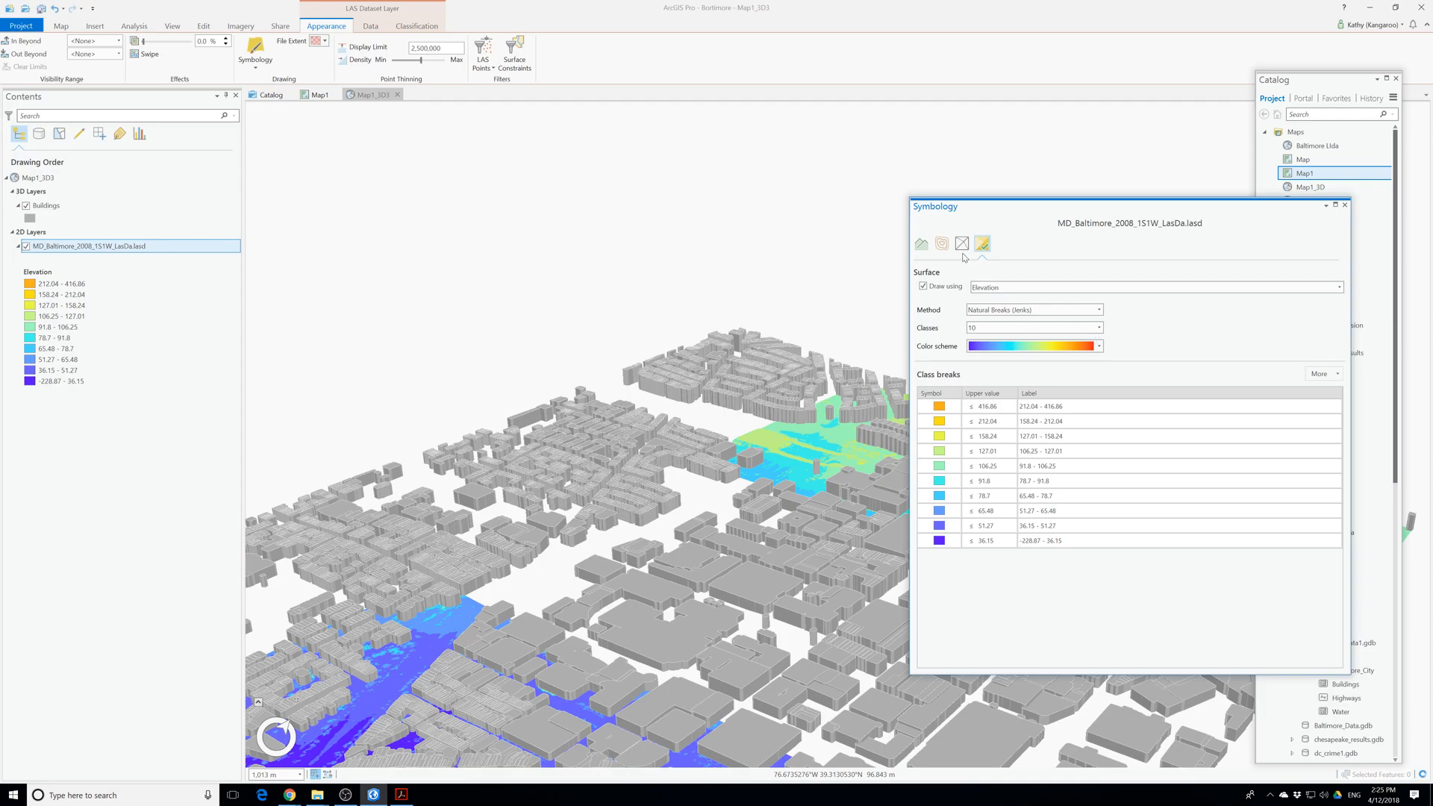
# Symbolize the LAS dataset layer using points colored by elevation, and close the symbology settings.
pyautogui.click(256, 64)
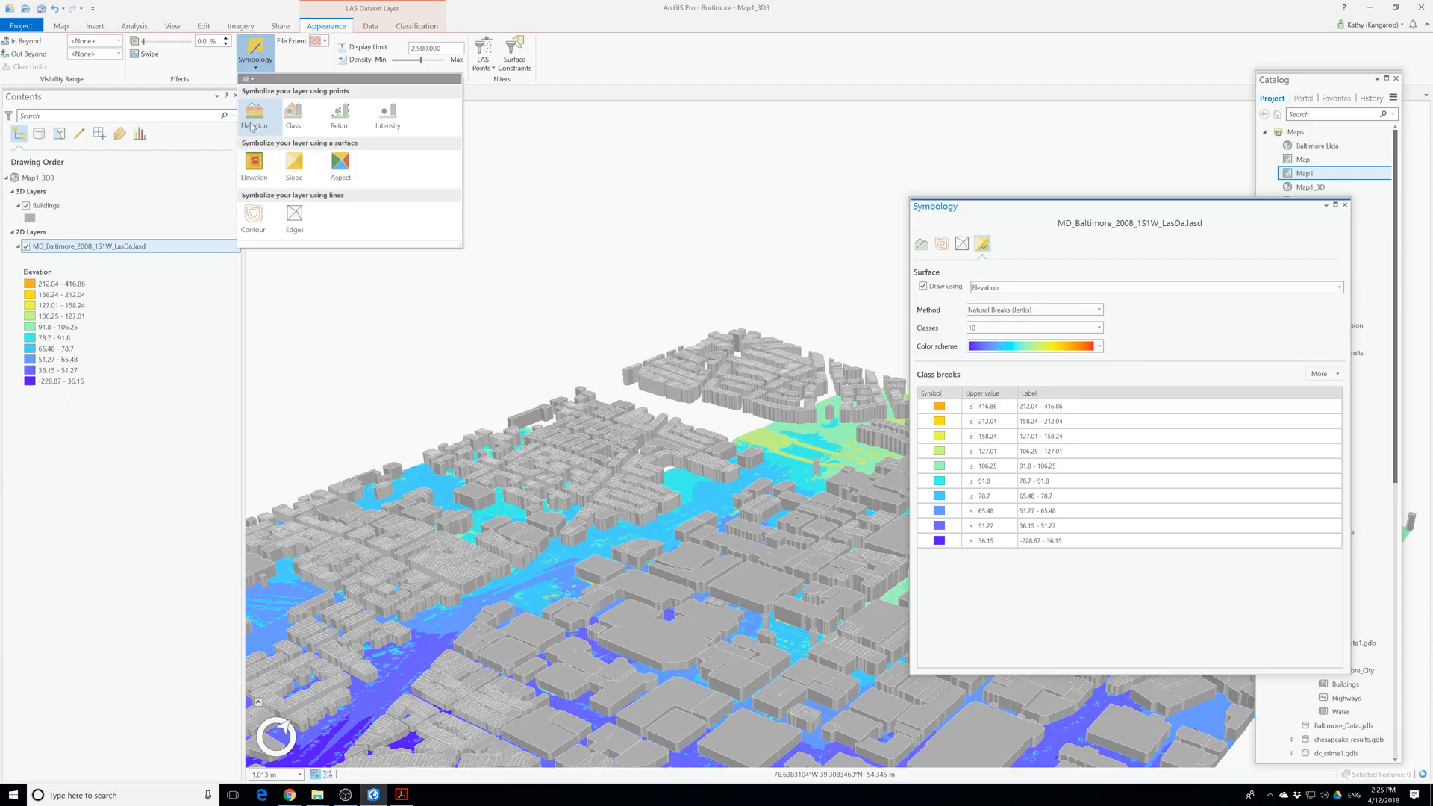
pyautogui.click(251, 125)
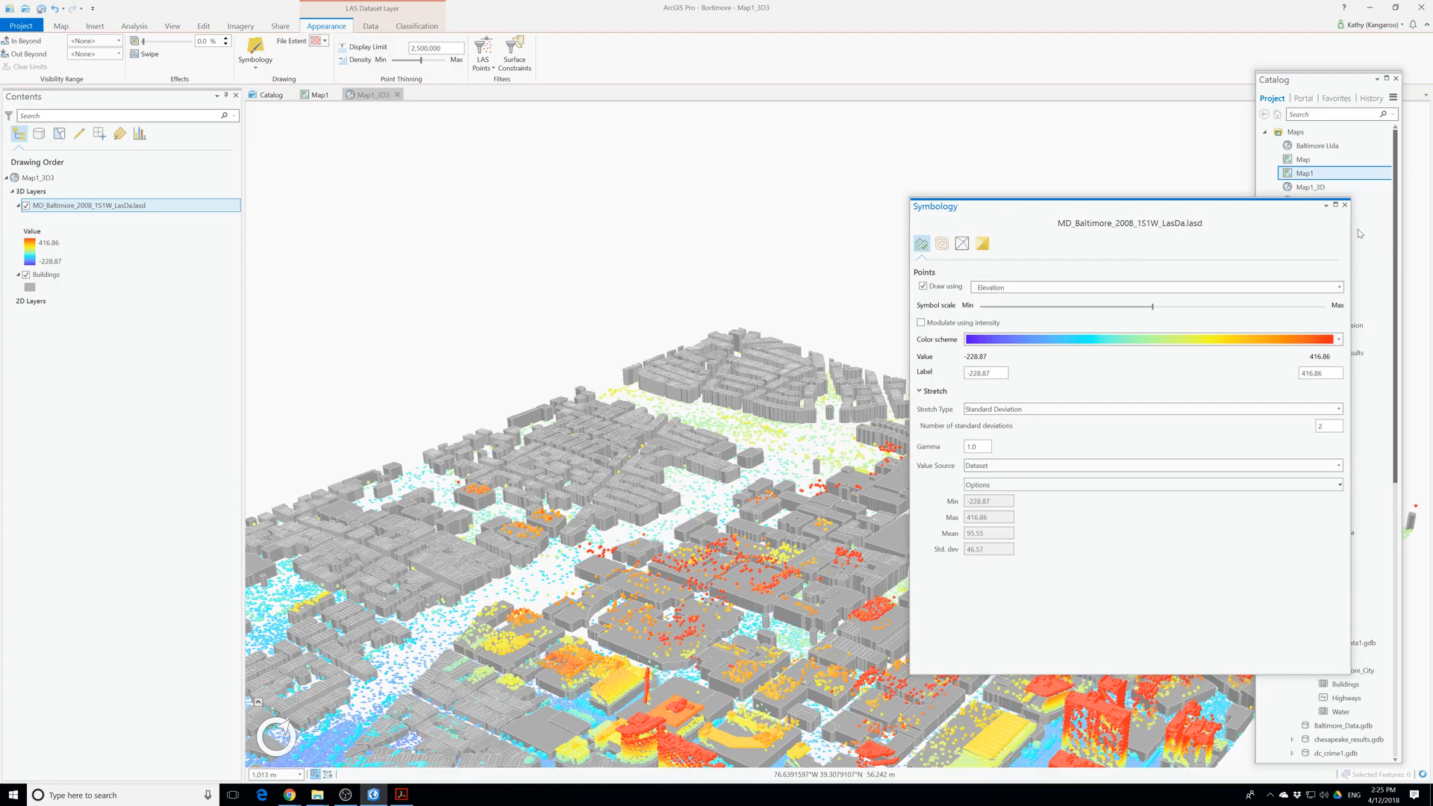
pyautogui.click(1345, 205)
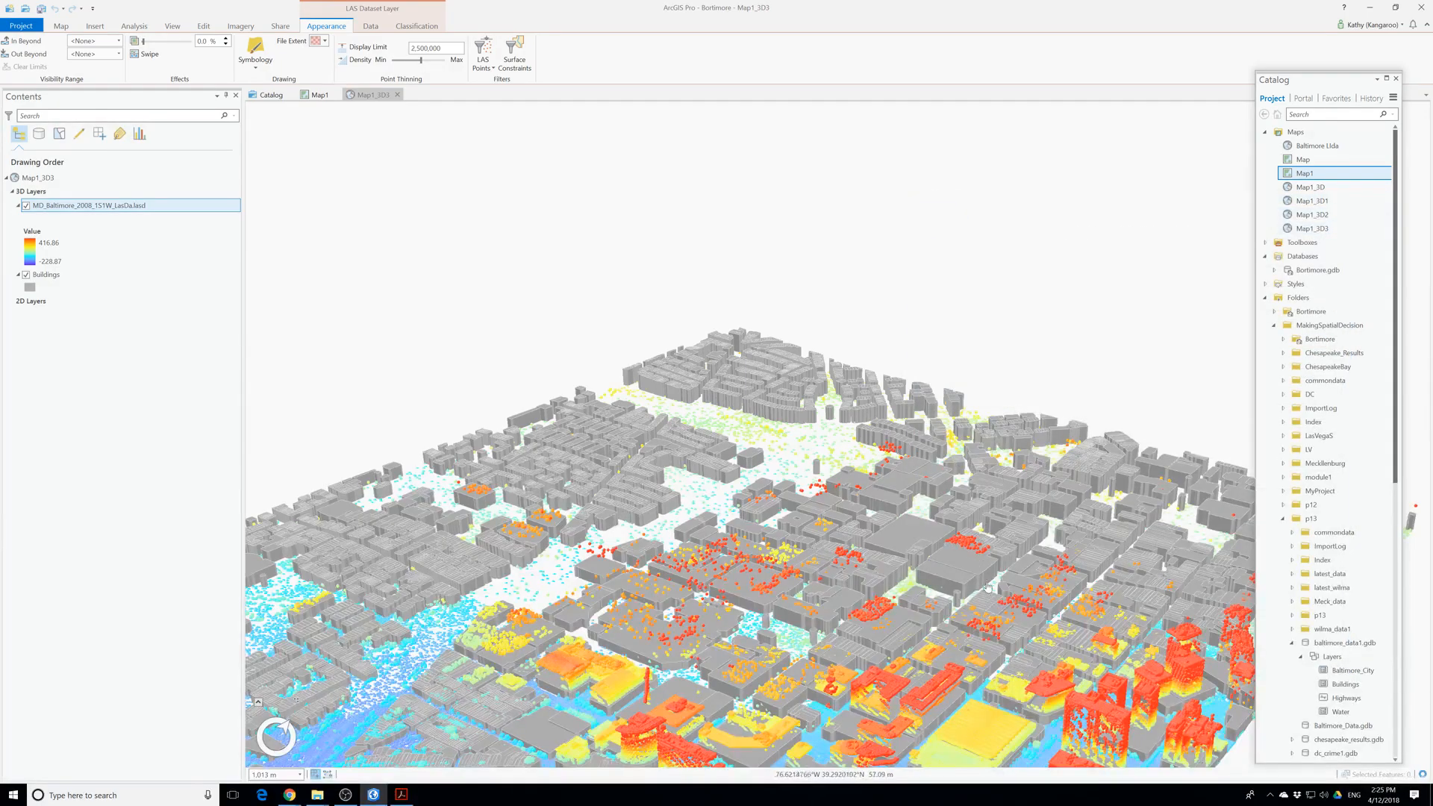
# Raise the LAS dataset's point thinning density to the maximum and inspect the point cloud over the buildings.
pyautogui.scroll(-2, 918, 640)
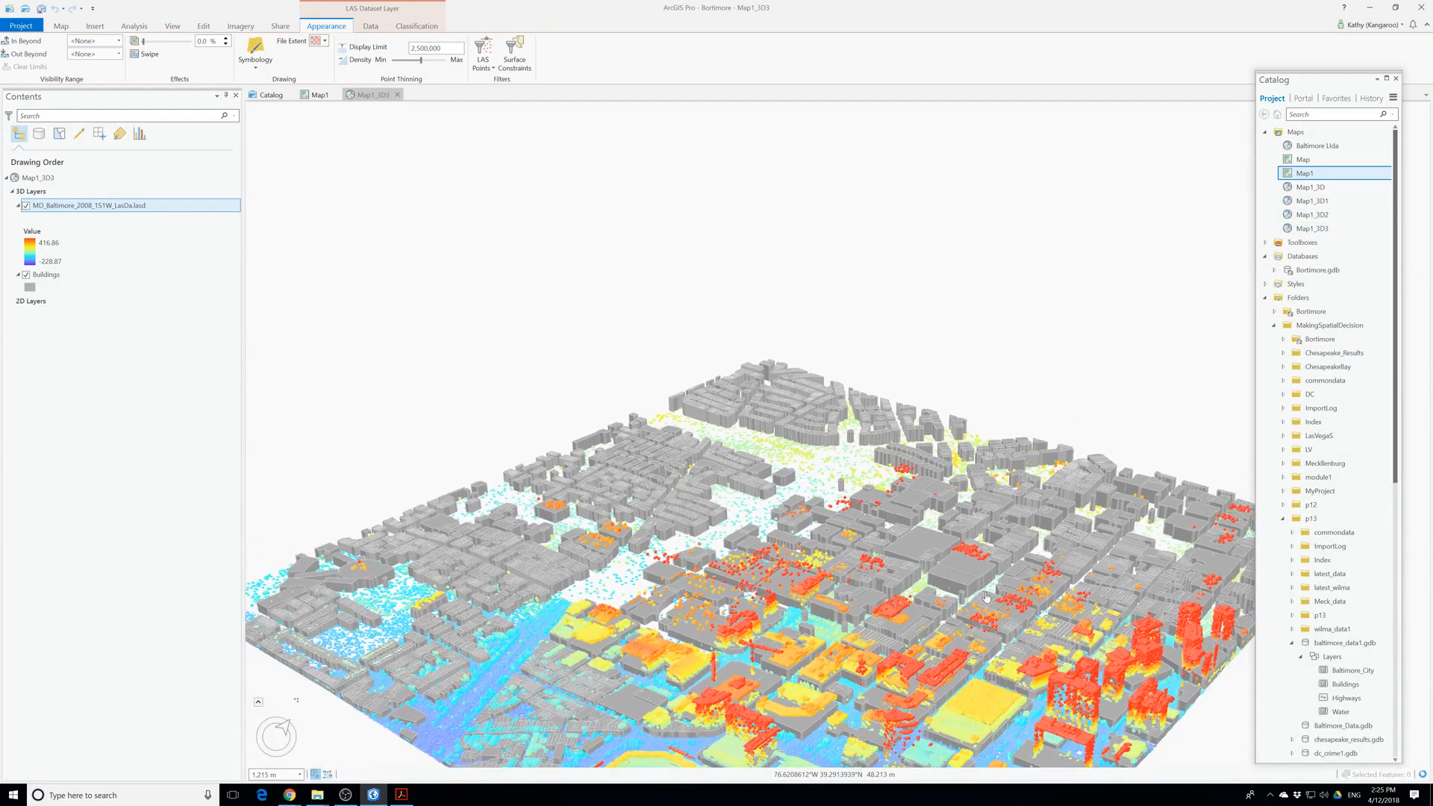
pyautogui.moveTo(850, 683); pyautogui.dragTo(853, 575)
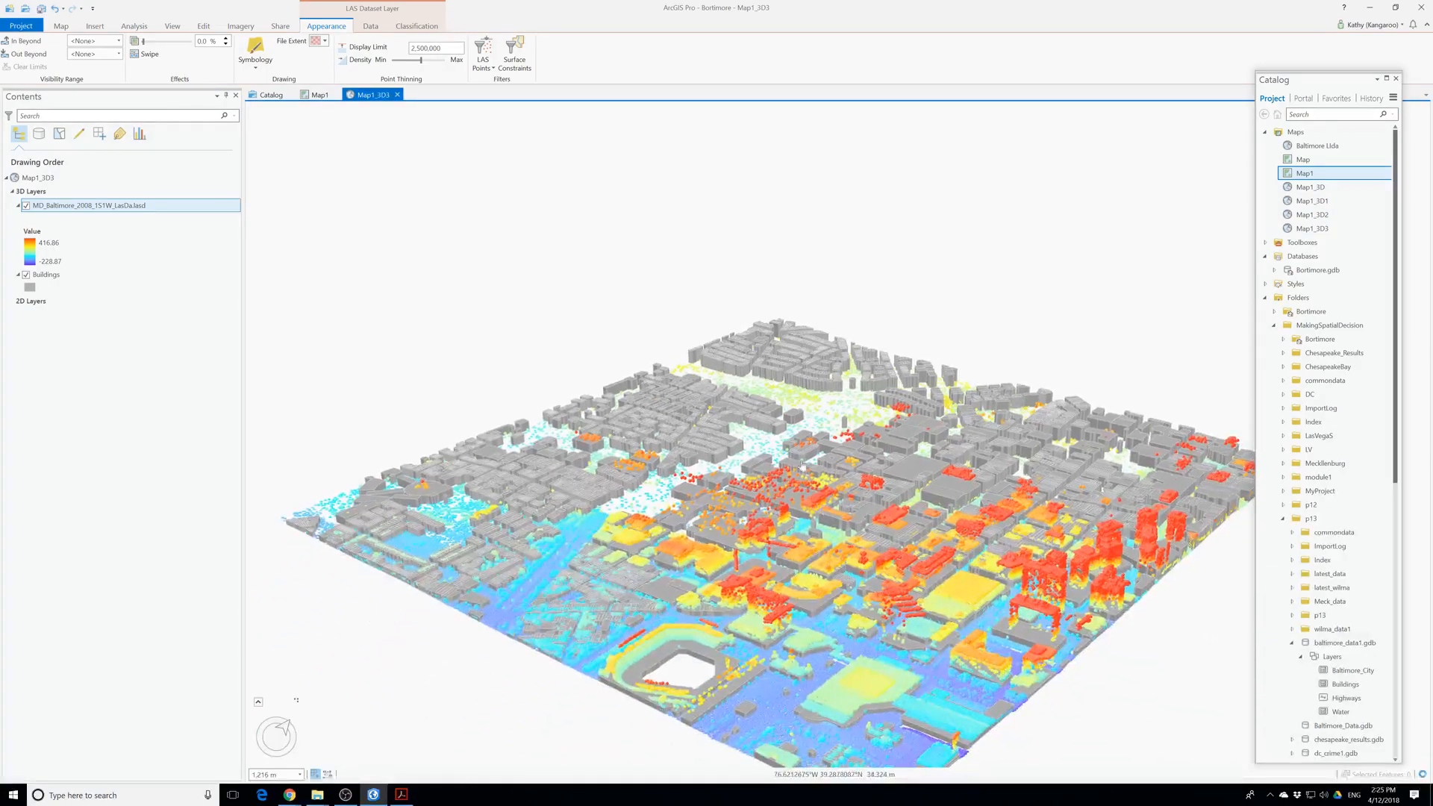
pyautogui.moveTo(420, 60); pyautogui.dragTo(443, 59)
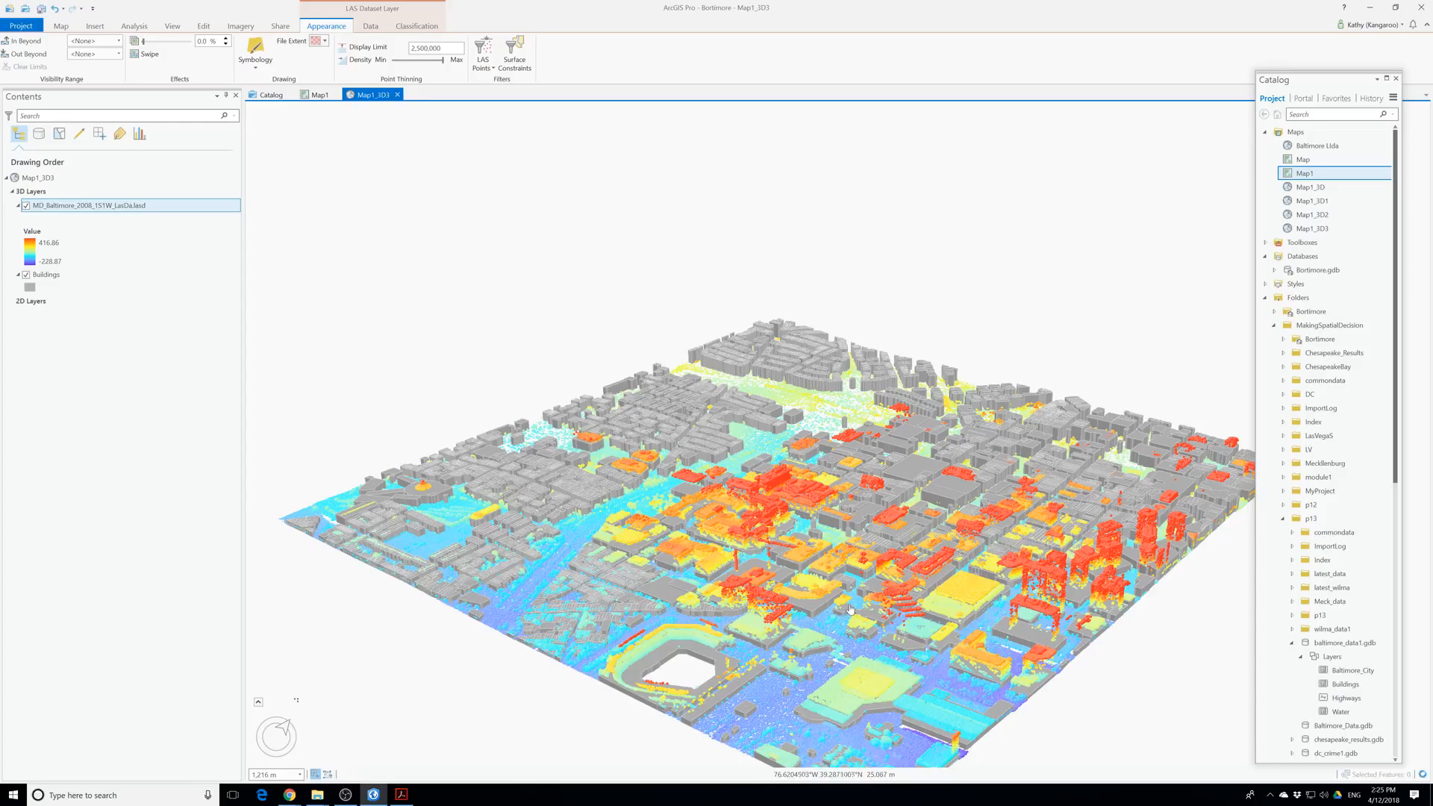
pyautogui.scroll(5, 850, 608)
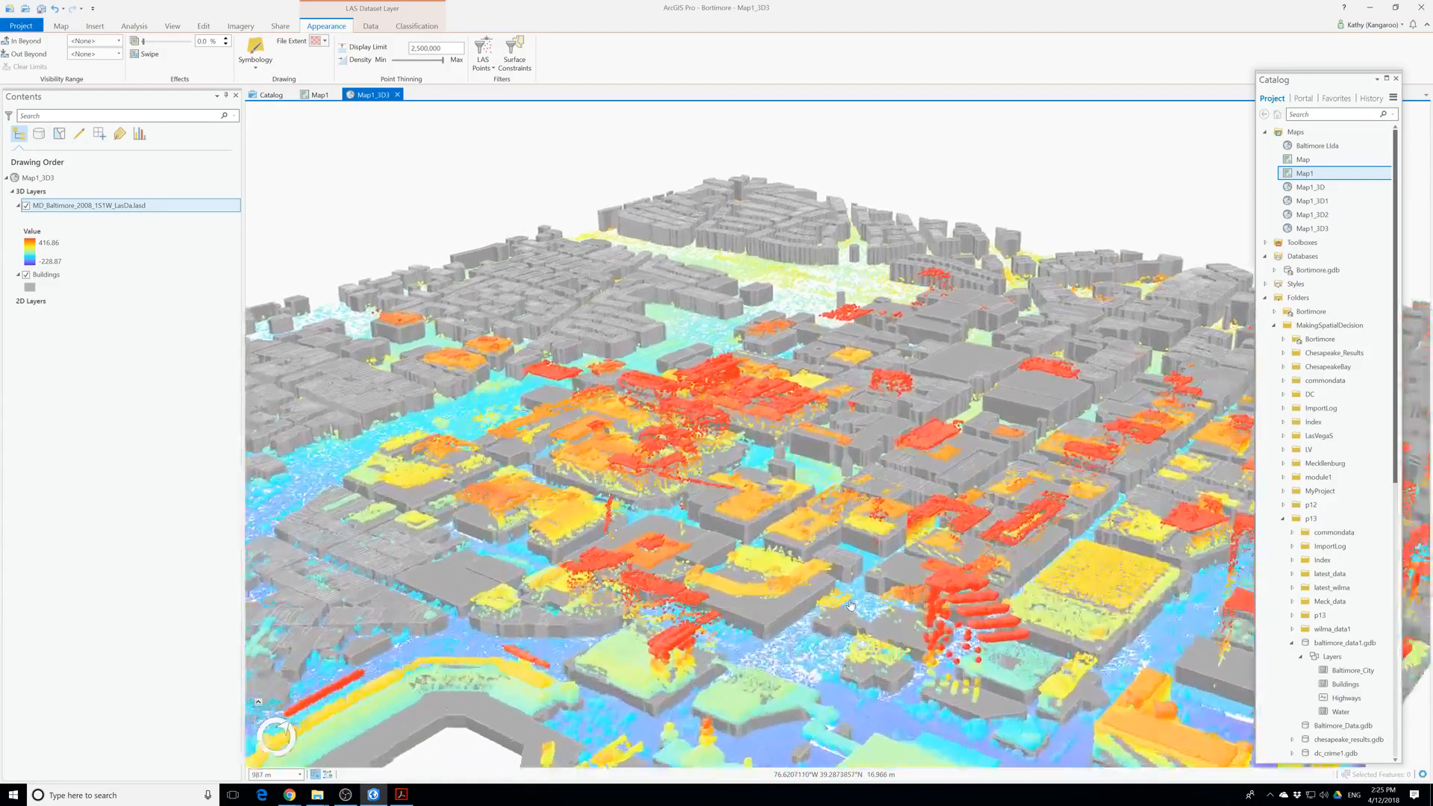
# Examine from near and far how the lidar points match the extruded downtown buildings and the gray row houses beyond them.
pyautogui.scroll(4, 850, 606)
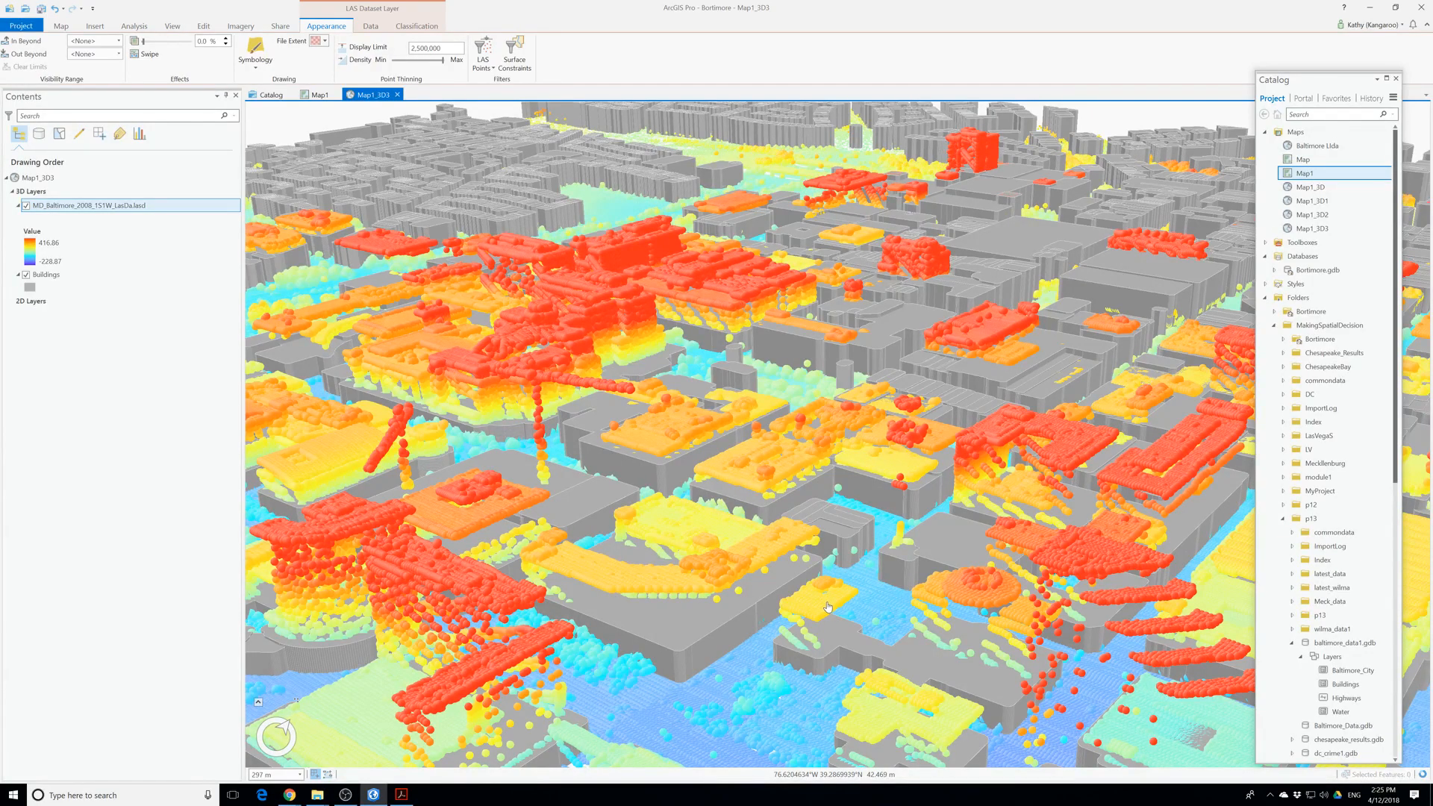
pyautogui.scroll(5, 828, 607)
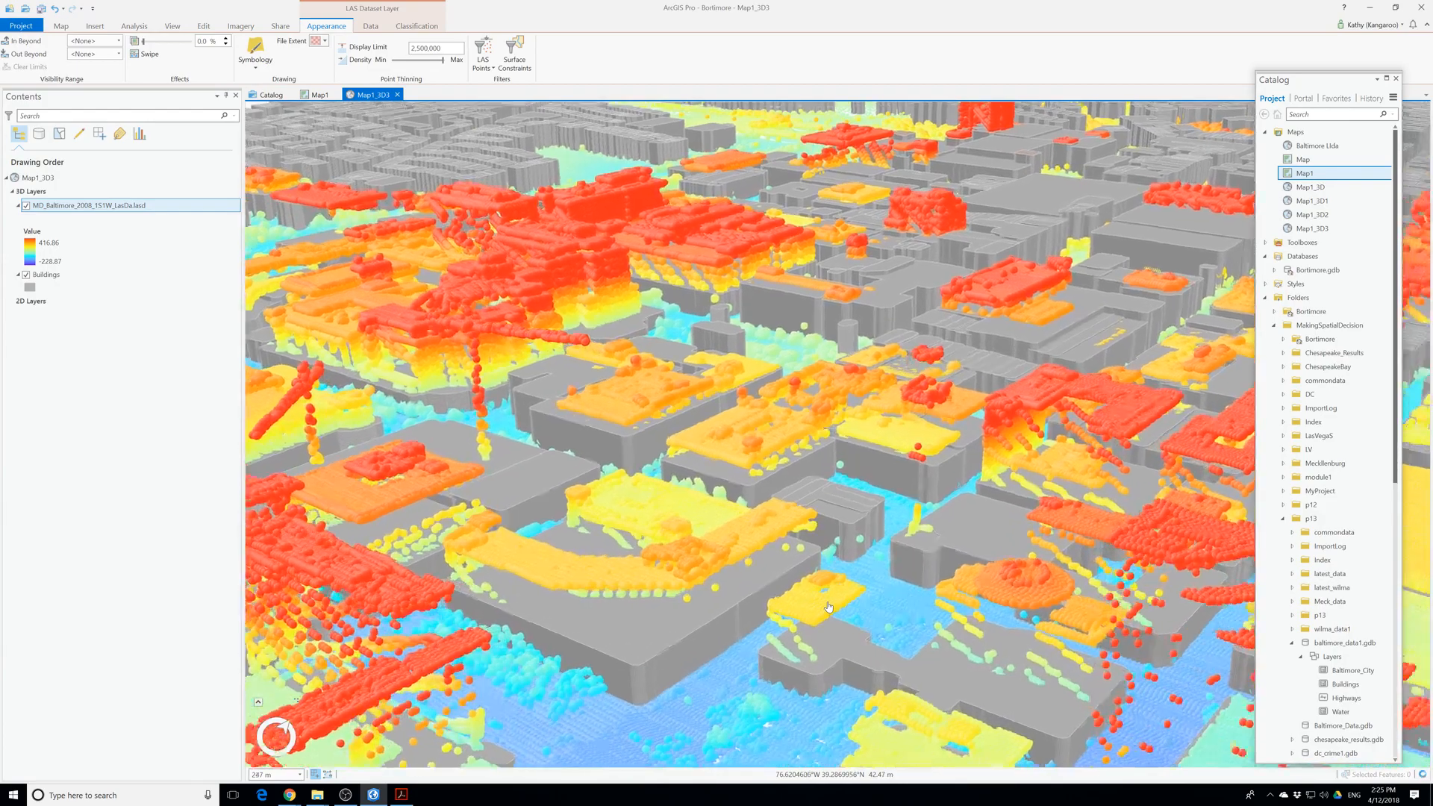
pyautogui.scroll(-5, 828, 607)
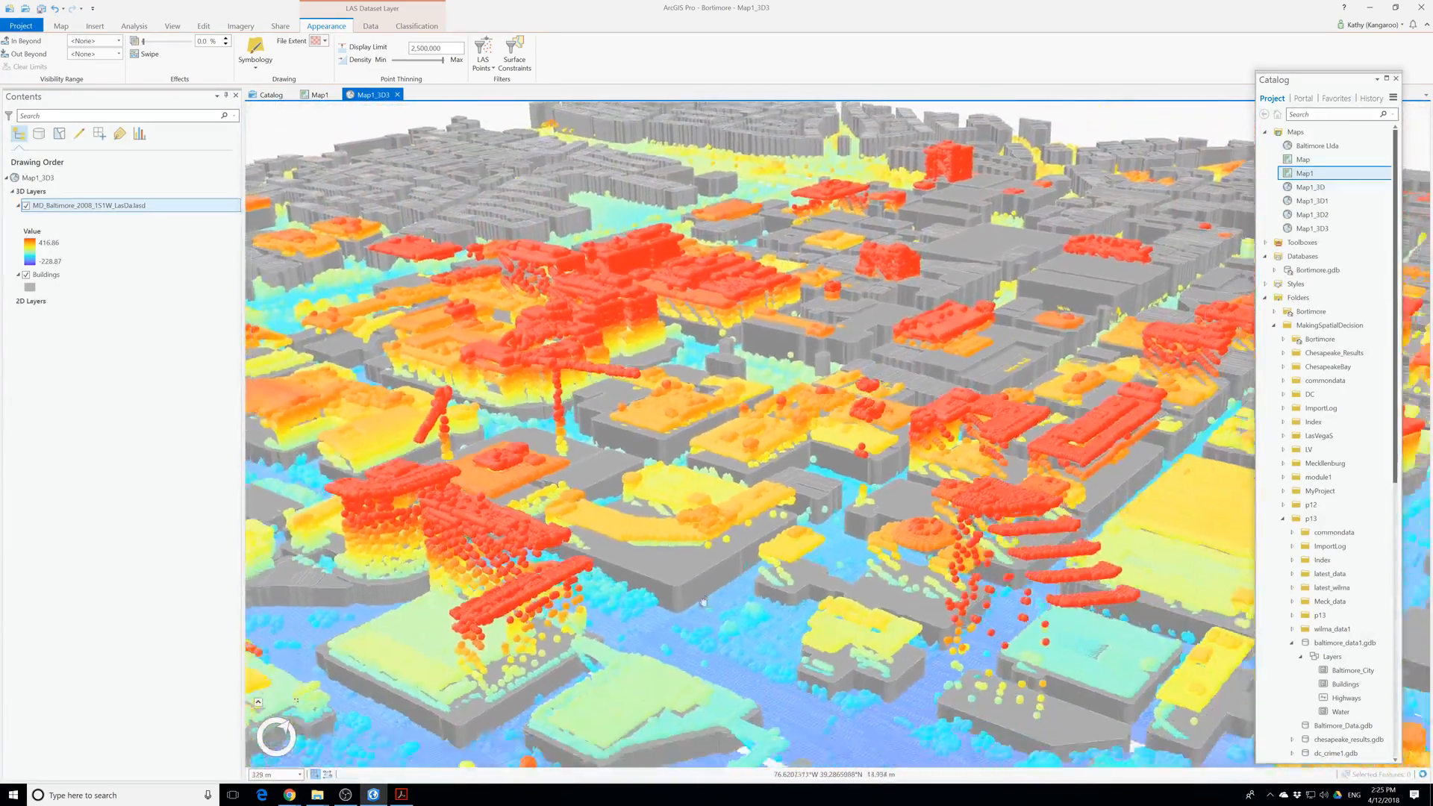
pyautogui.moveTo(703, 601); pyautogui.dragTo(707, 494)
pyautogui.moveTo(773, 624); pyautogui.dragTo(579, 565)
pyautogui.moveTo(946, 364); pyautogui.dragTo(1066, 505)
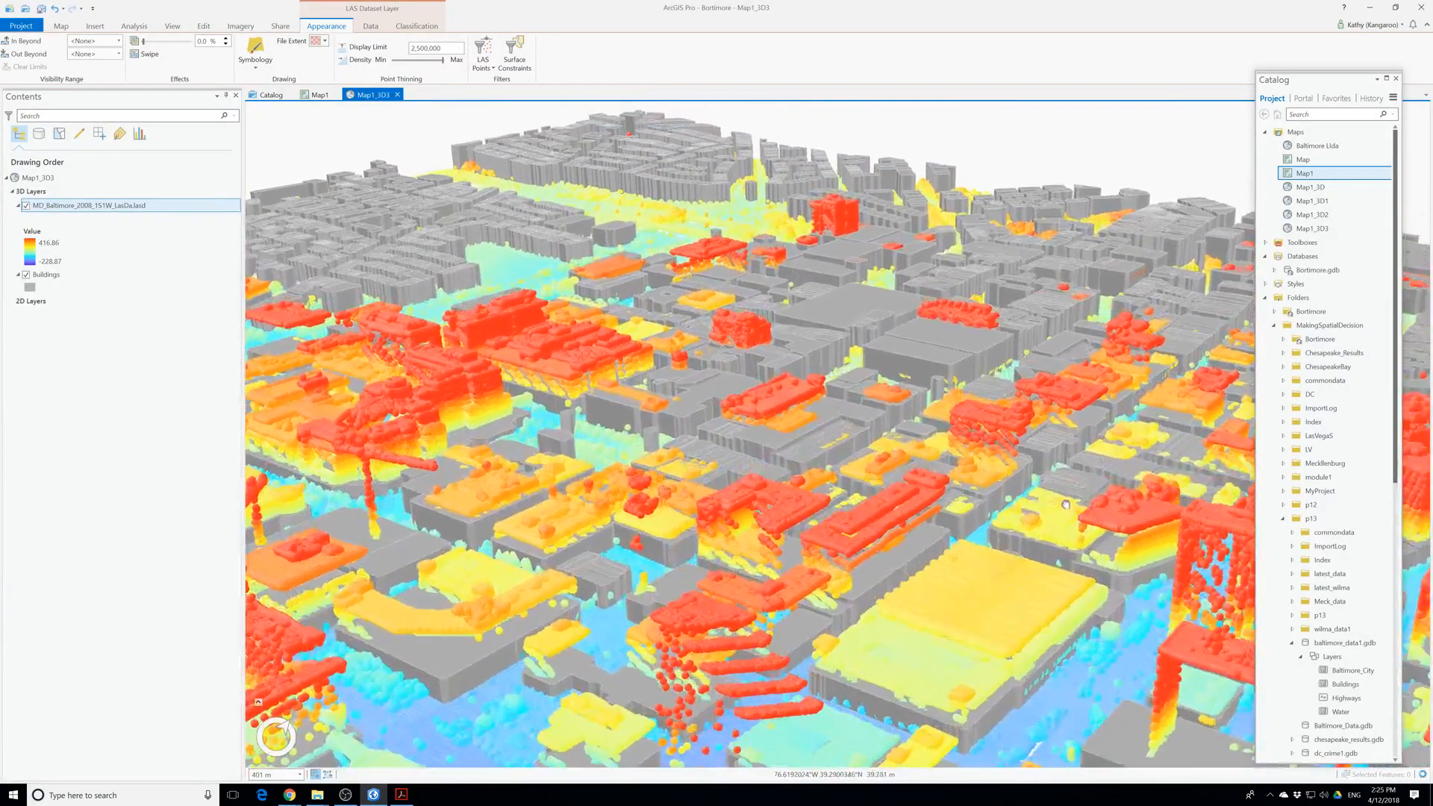
pyautogui.moveTo(992, 306); pyautogui.dragTo(549, 345, button='middle')
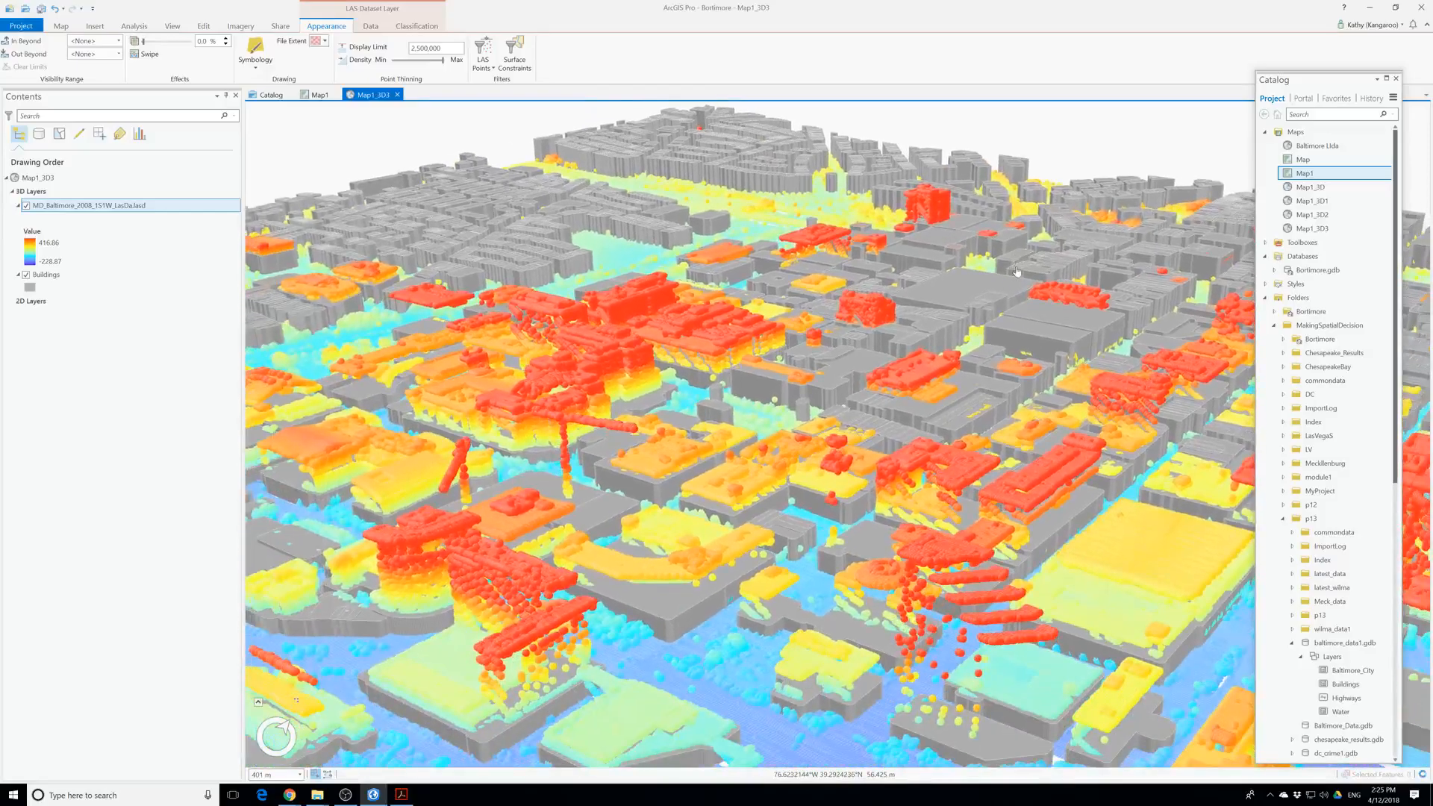
pyautogui.scroll(4, 514, 266)
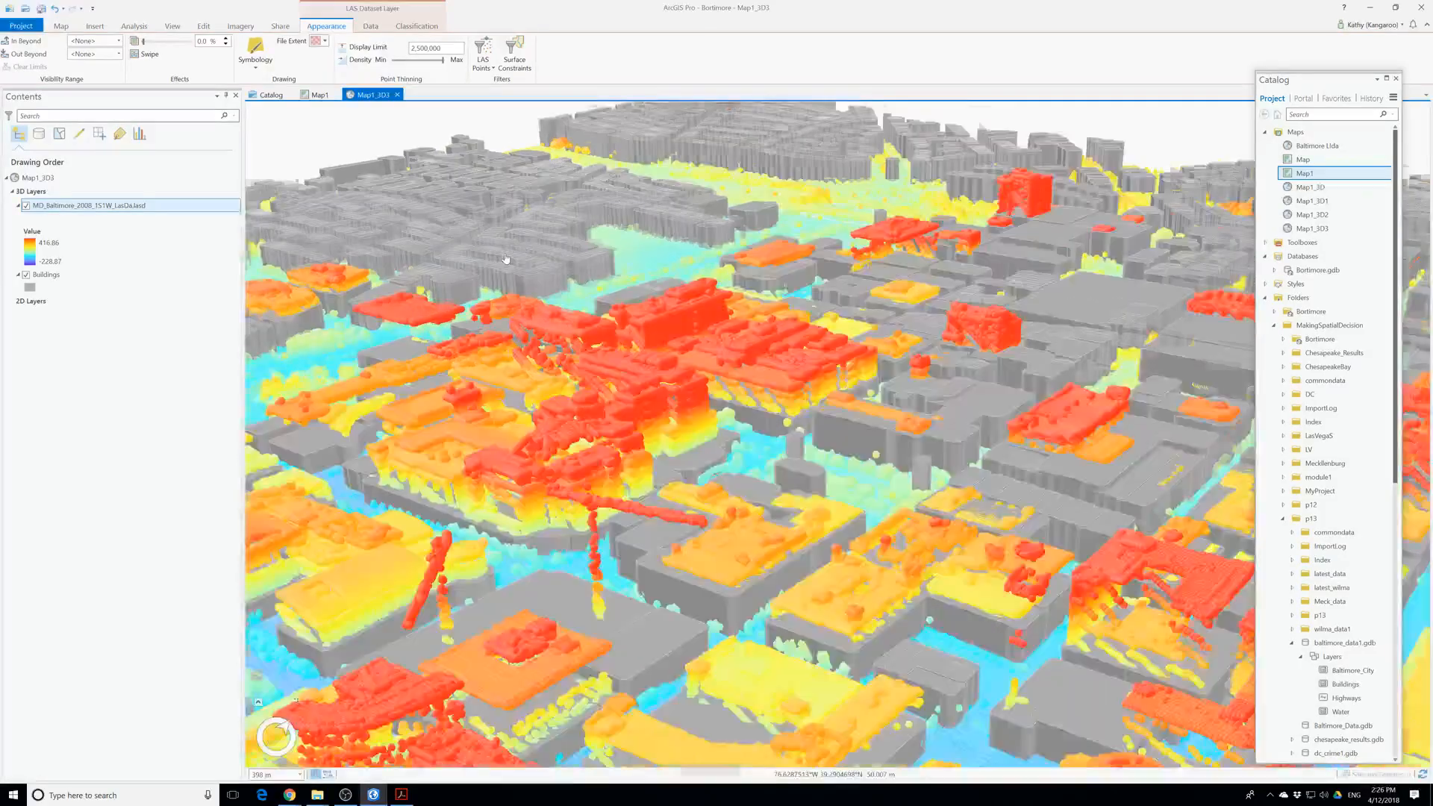
pyautogui.scroll(5, 526, 276)
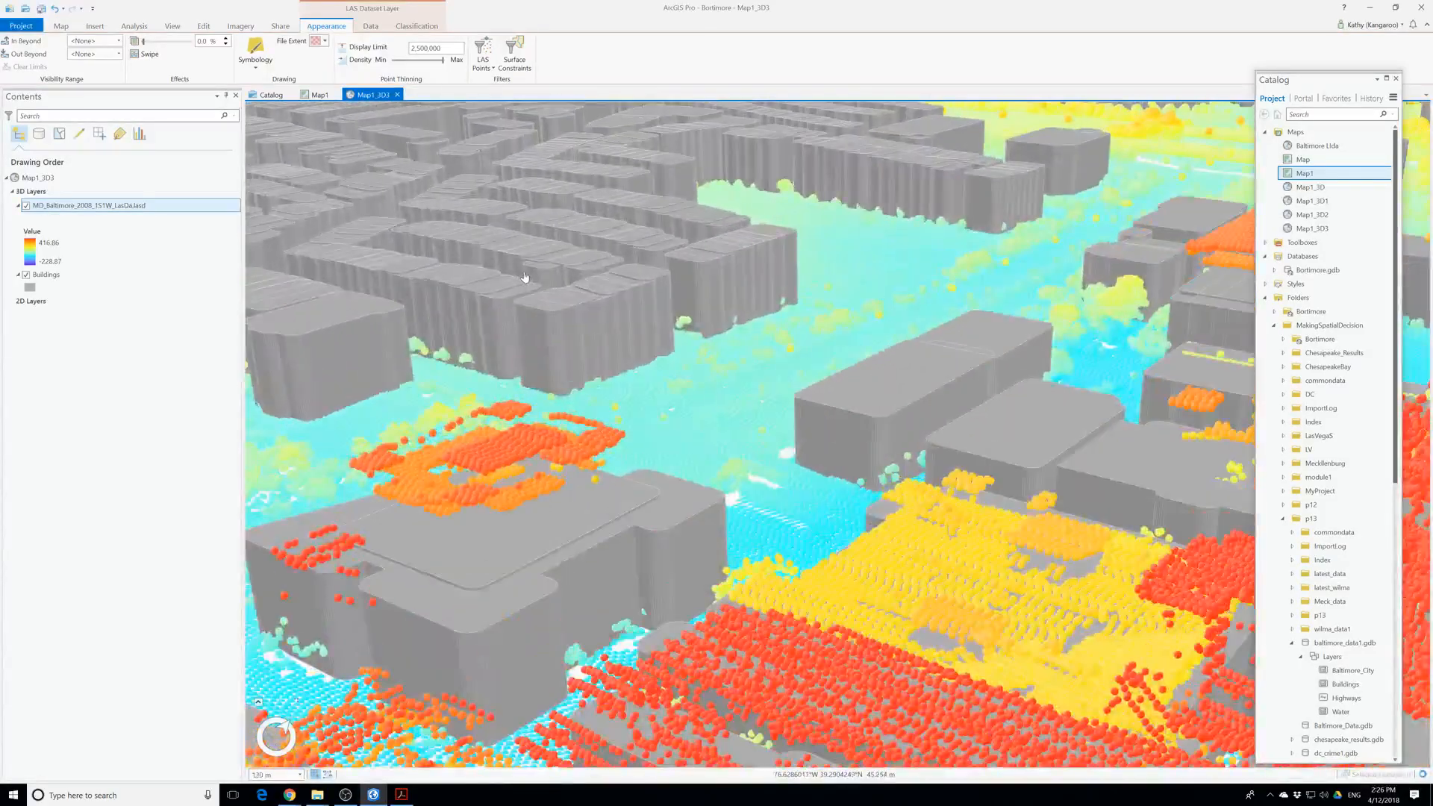
pyautogui.scroll(3, 527, 276)
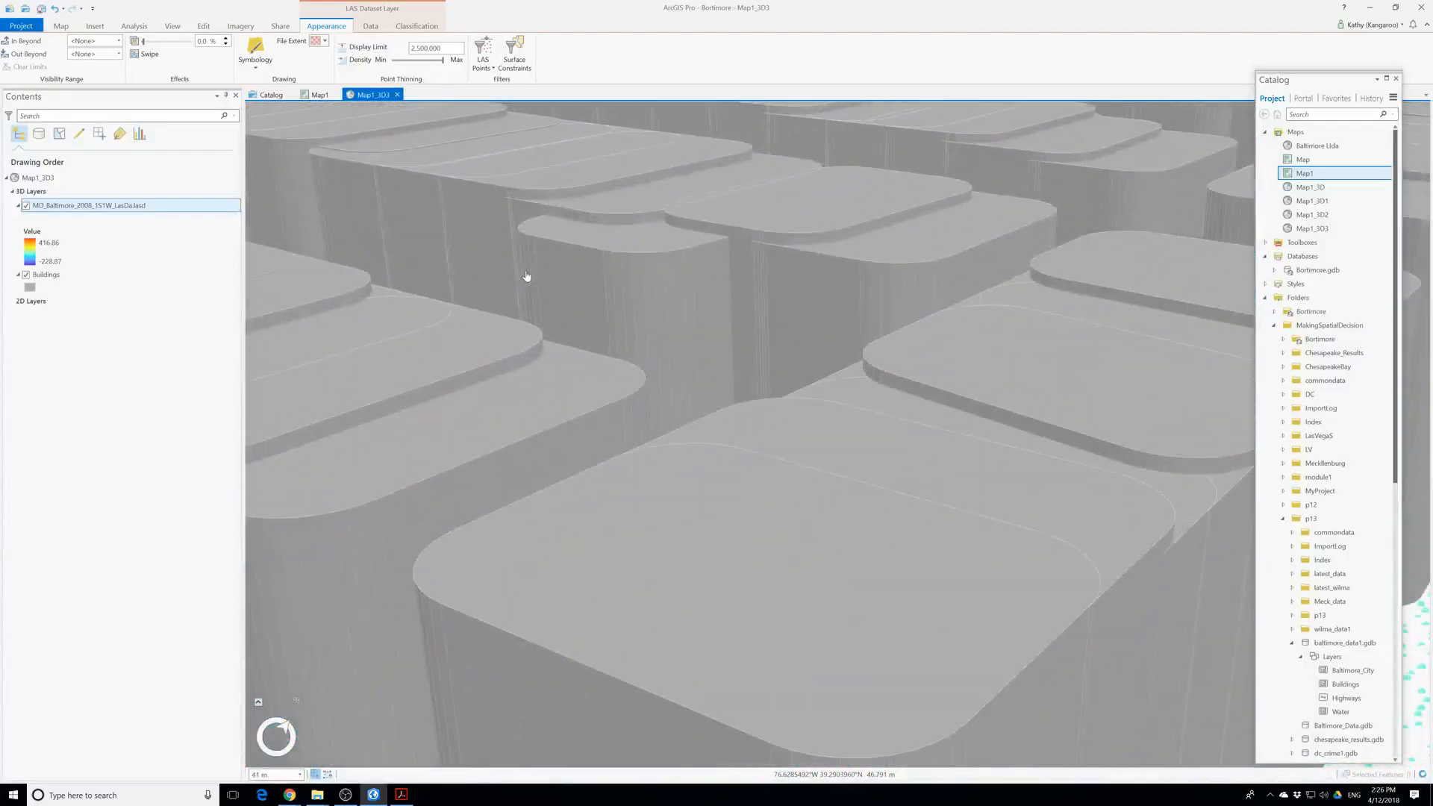
pyautogui.scroll(-8, 531, 298)
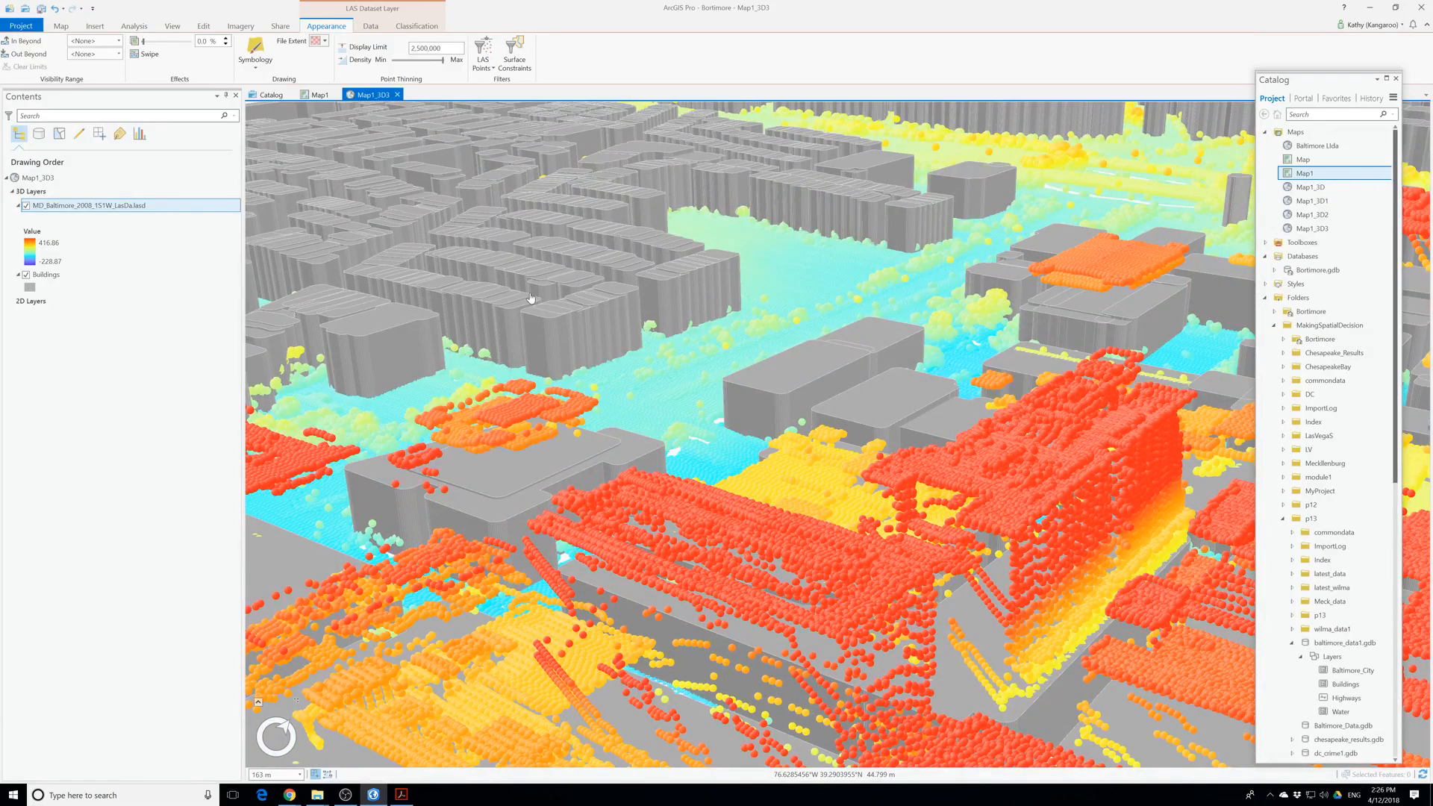
pyautogui.scroll(-1, 536, 313)
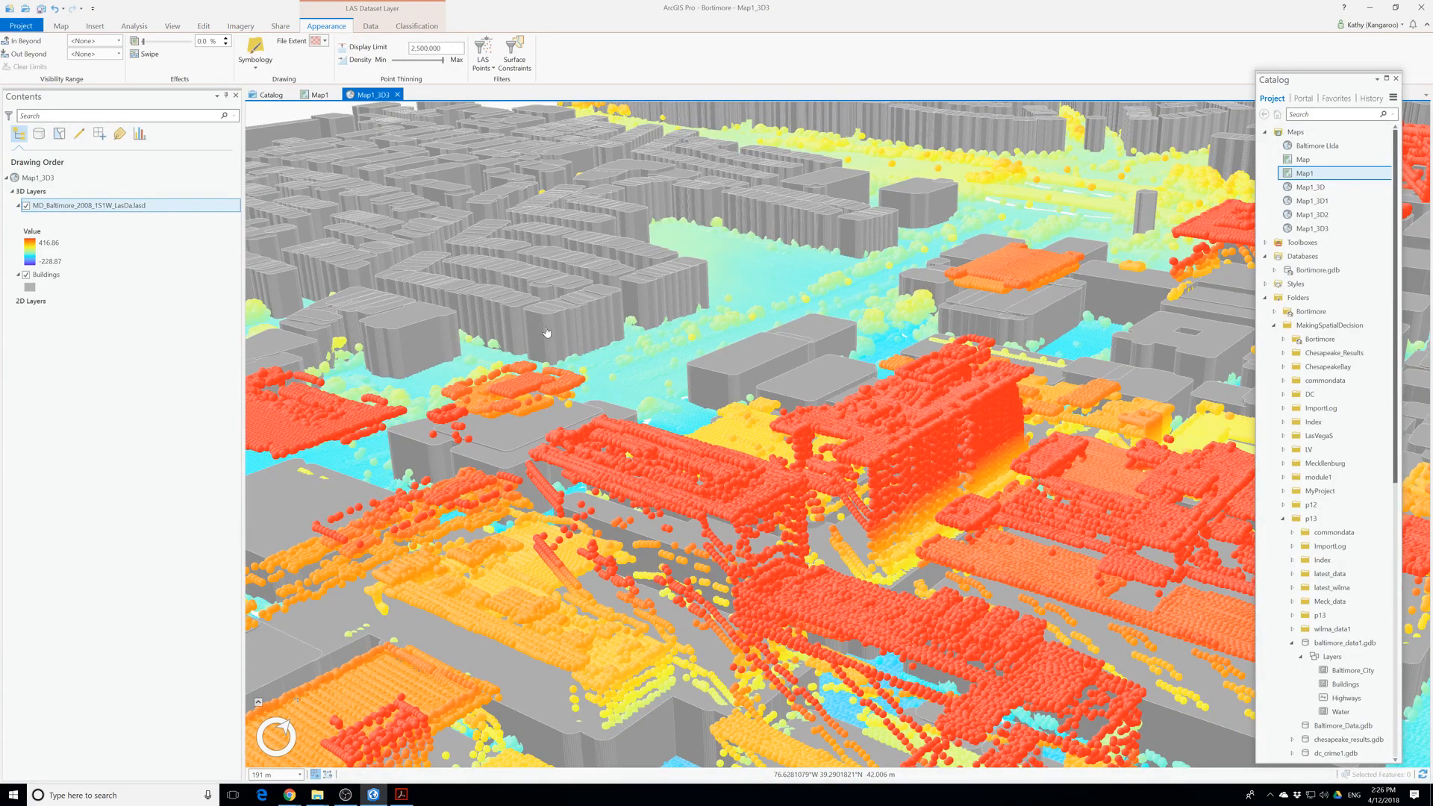
pyautogui.scroll(-1, 543, 337)
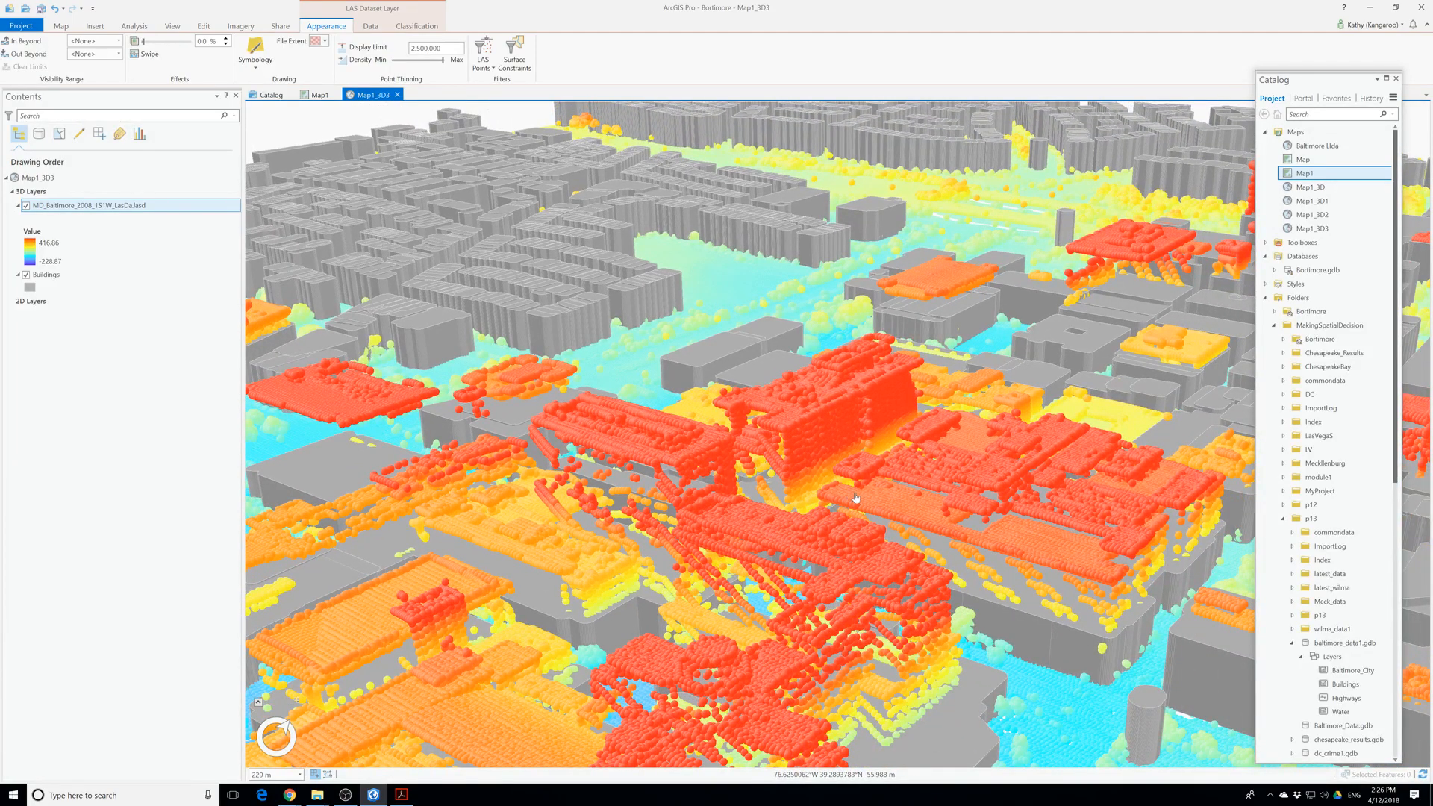
# Inspect the cluster of tall red structures and the crane-like shapes from several sides, ending at a low street-level angle.
pyautogui.moveTo(974, 561); pyautogui.dragTo(817, 460)
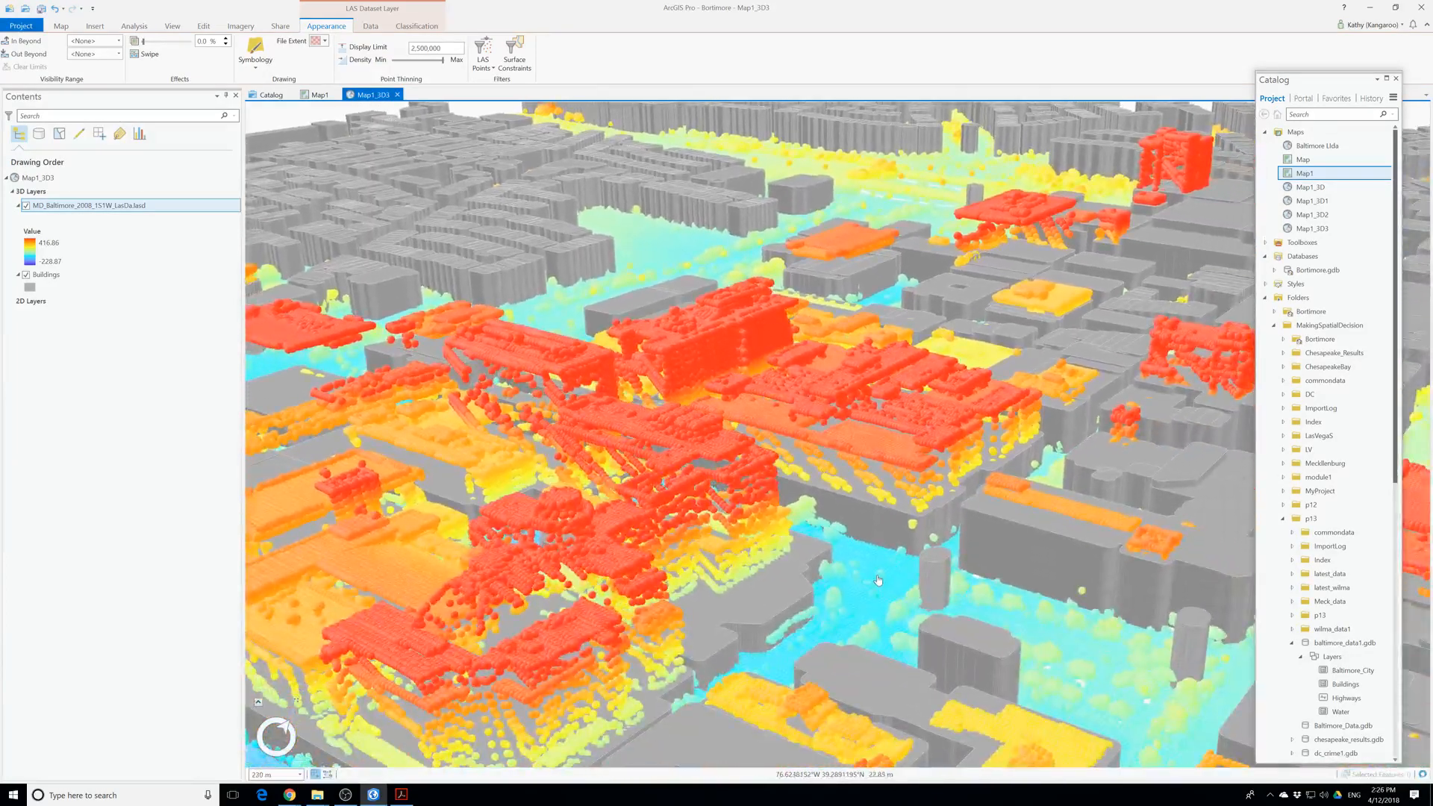
pyautogui.moveTo(887, 525); pyautogui.dragTo(846, 531)
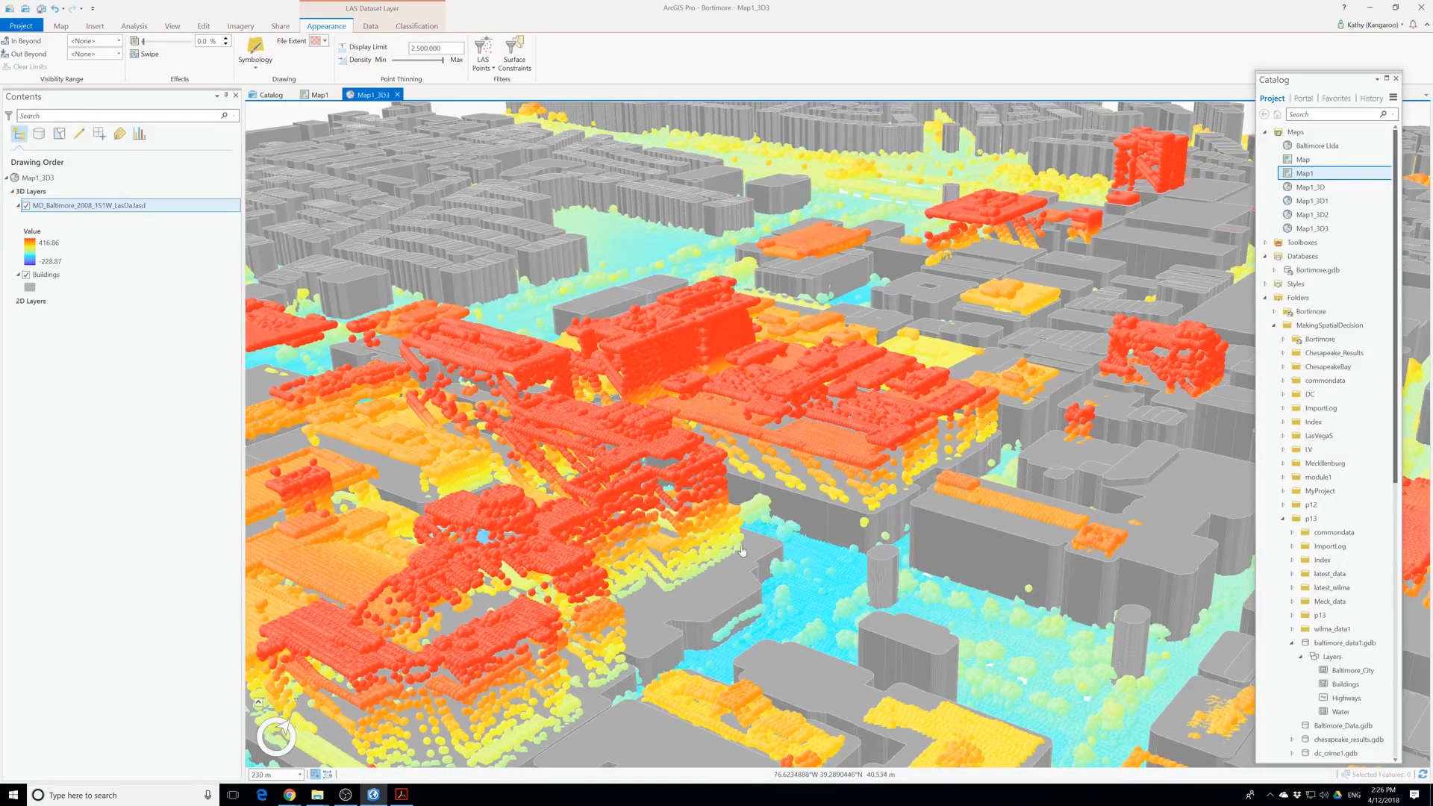
pyautogui.scroll(3, 745, 552)
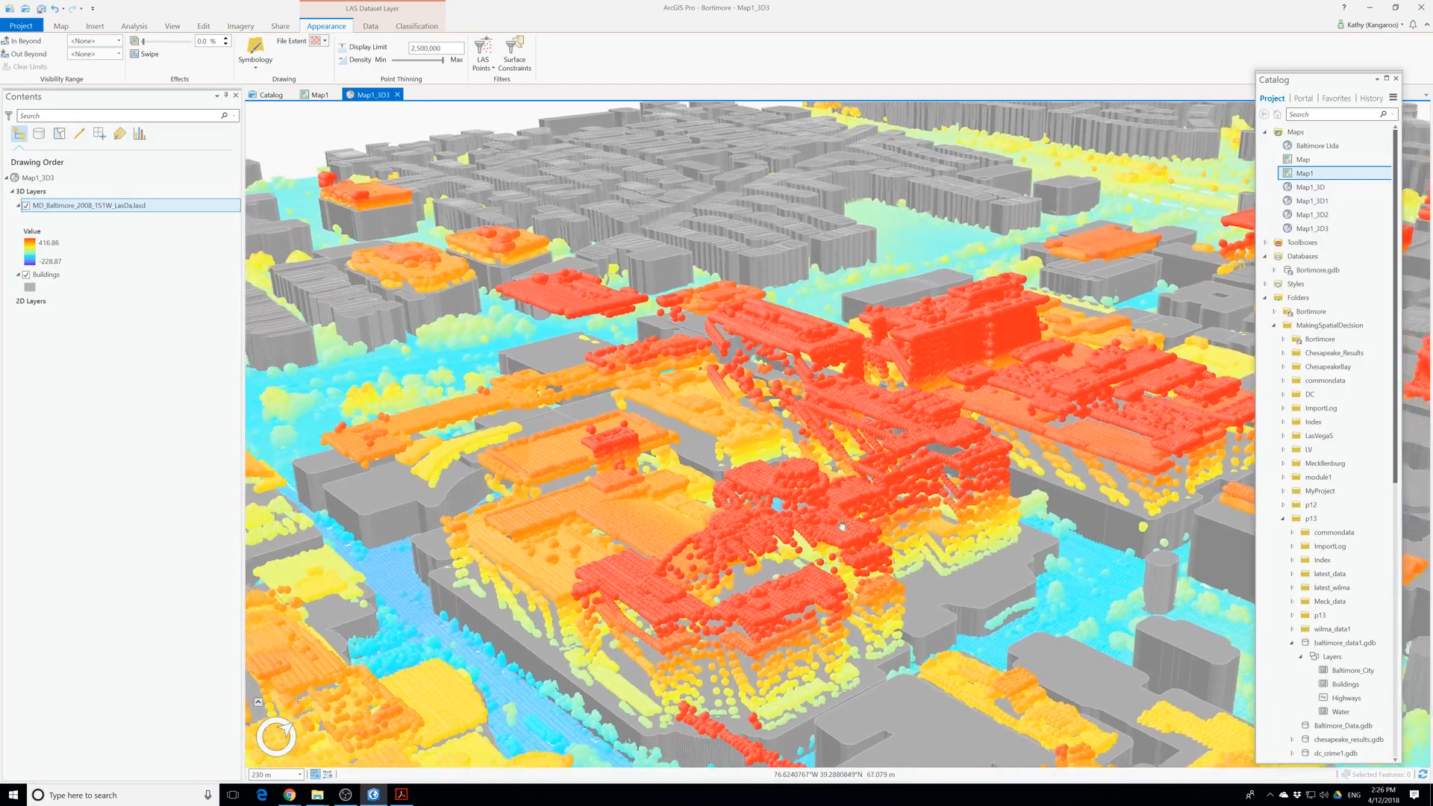
pyautogui.scroll(1, 841, 527)
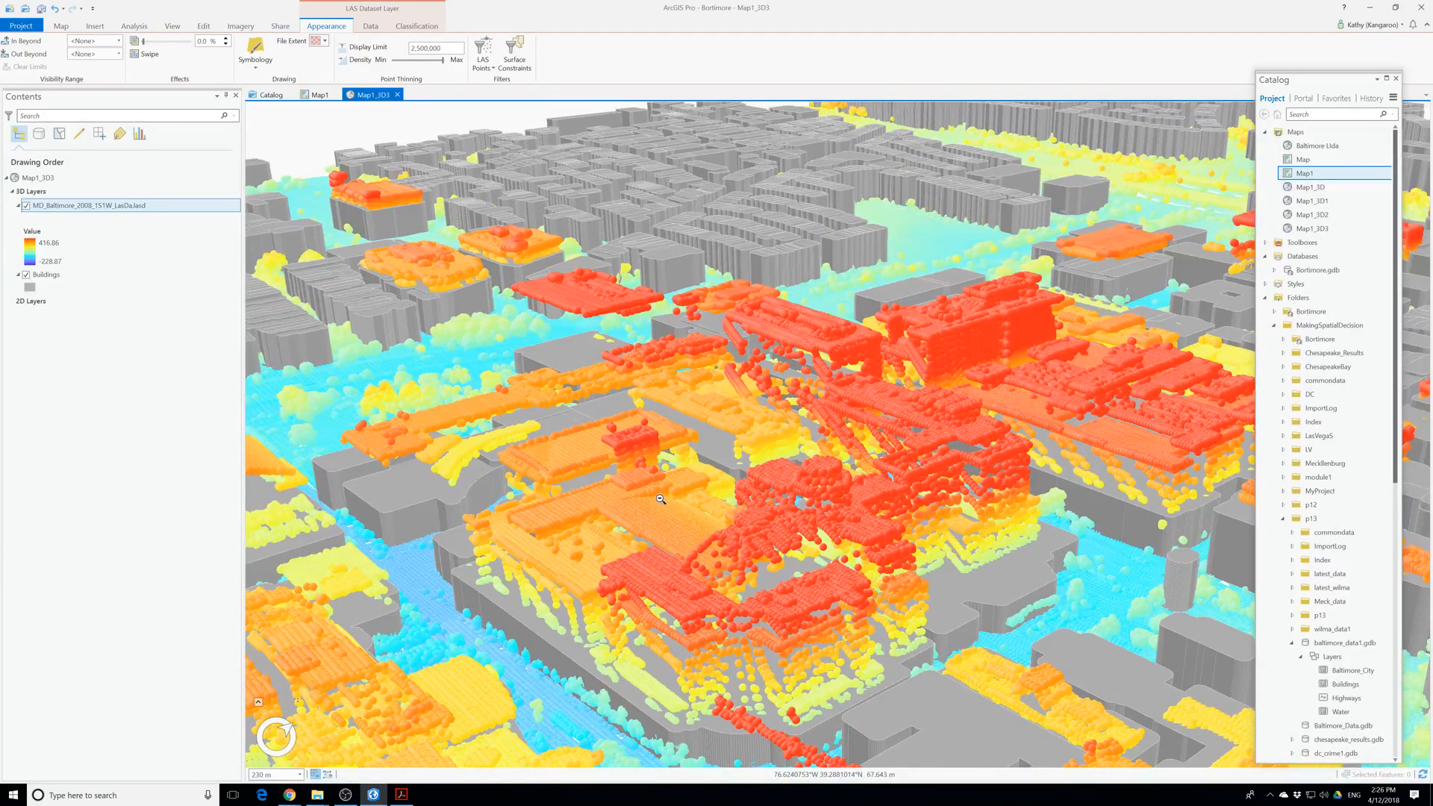
pyautogui.scroll(-3, 828, 534)
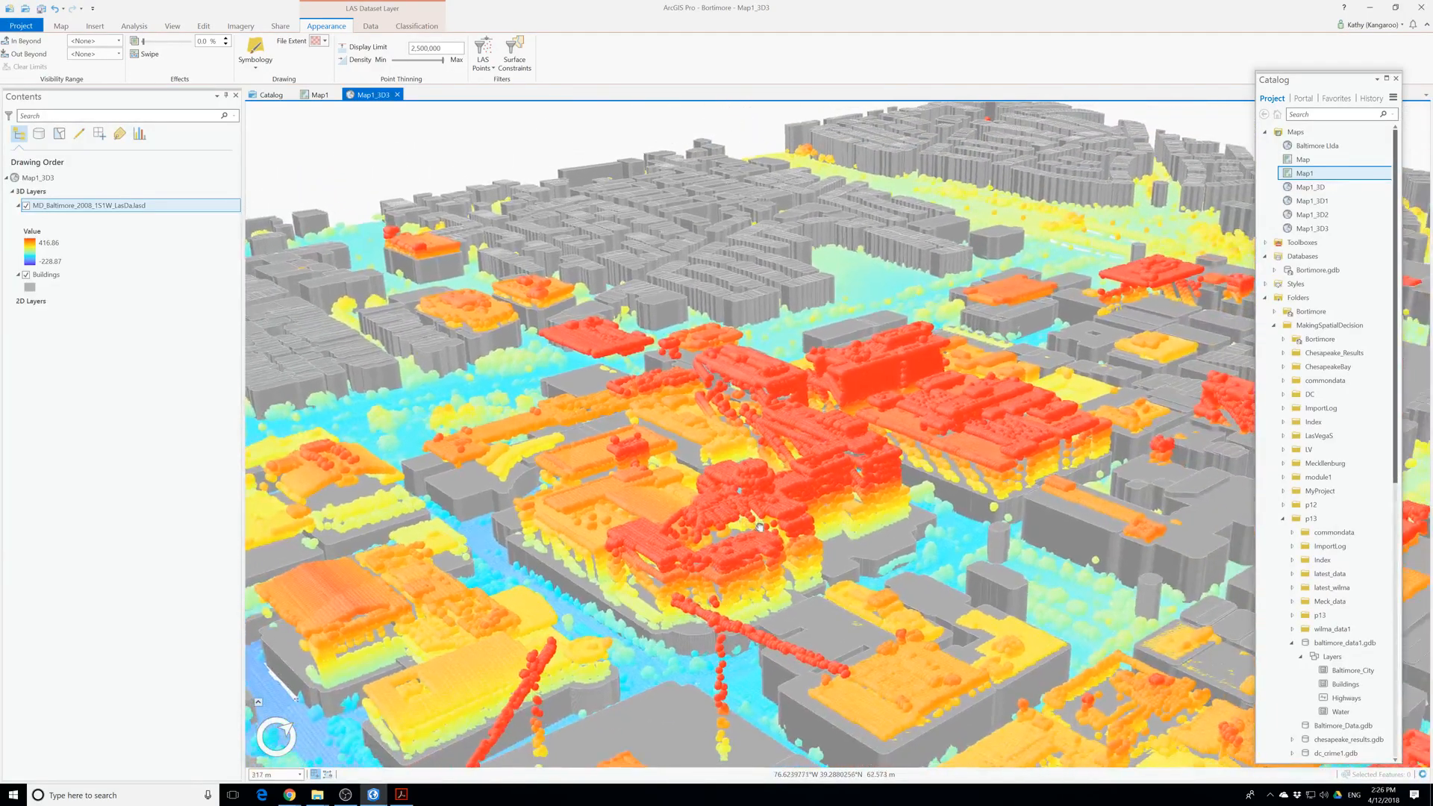
pyautogui.moveTo(821, 532); pyautogui.dragTo(414, 522)
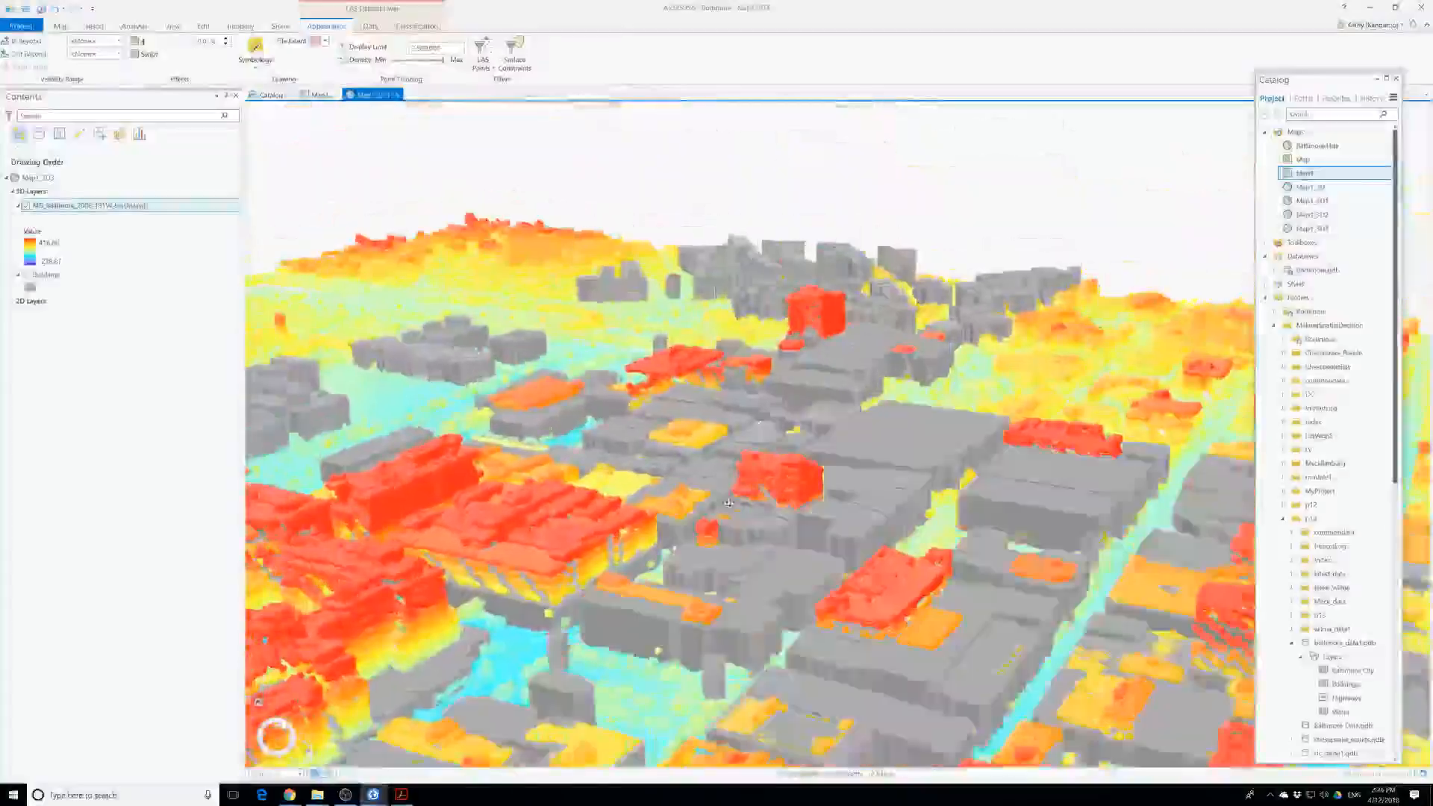
pyautogui.moveTo(729, 502); pyautogui.dragTo(712, 394, button='middle')
pyautogui.moveTo(713, 394); pyautogui.dragTo(866, 336)
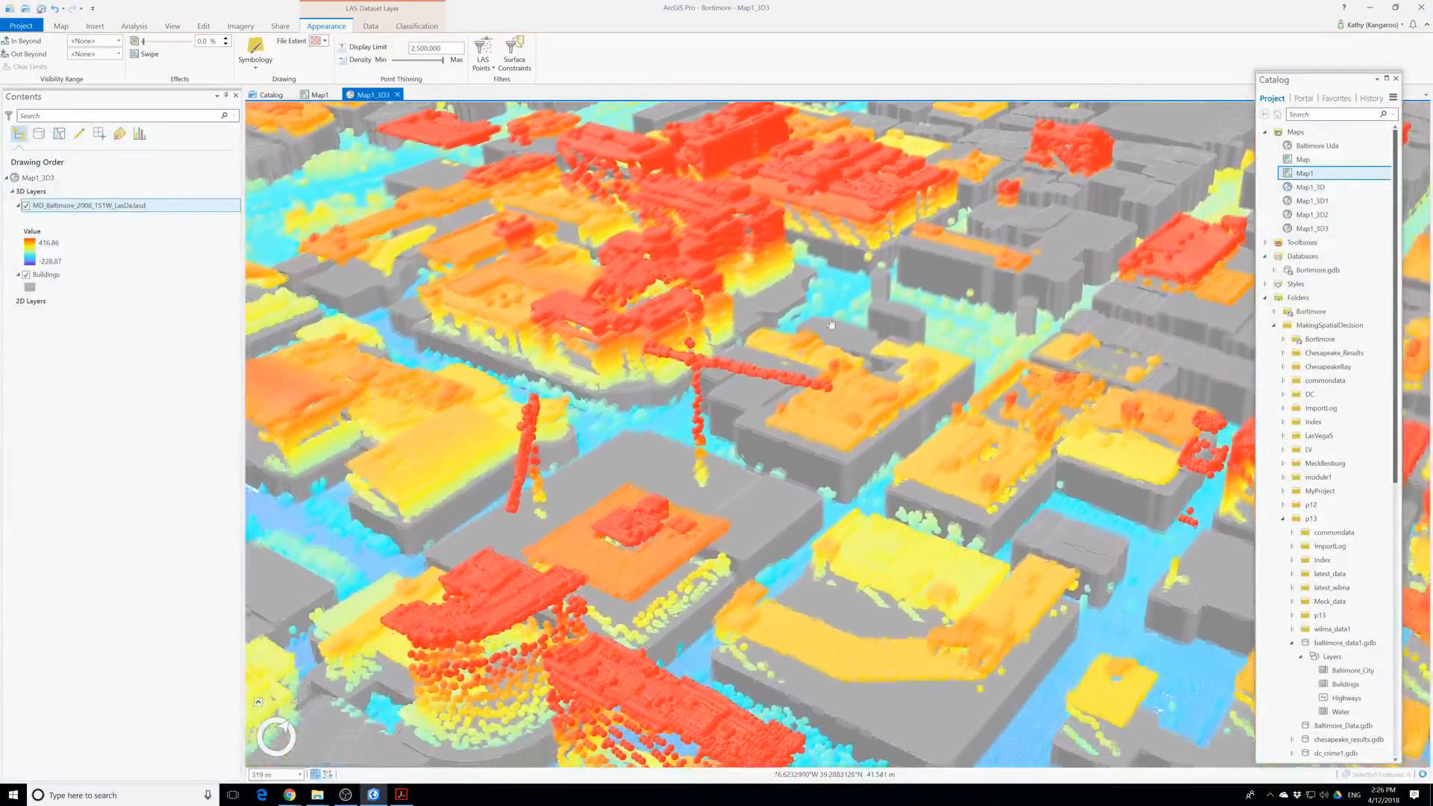
pyautogui.moveTo(771, 555); pyautogui.dragTo(860, 509, button='middle')
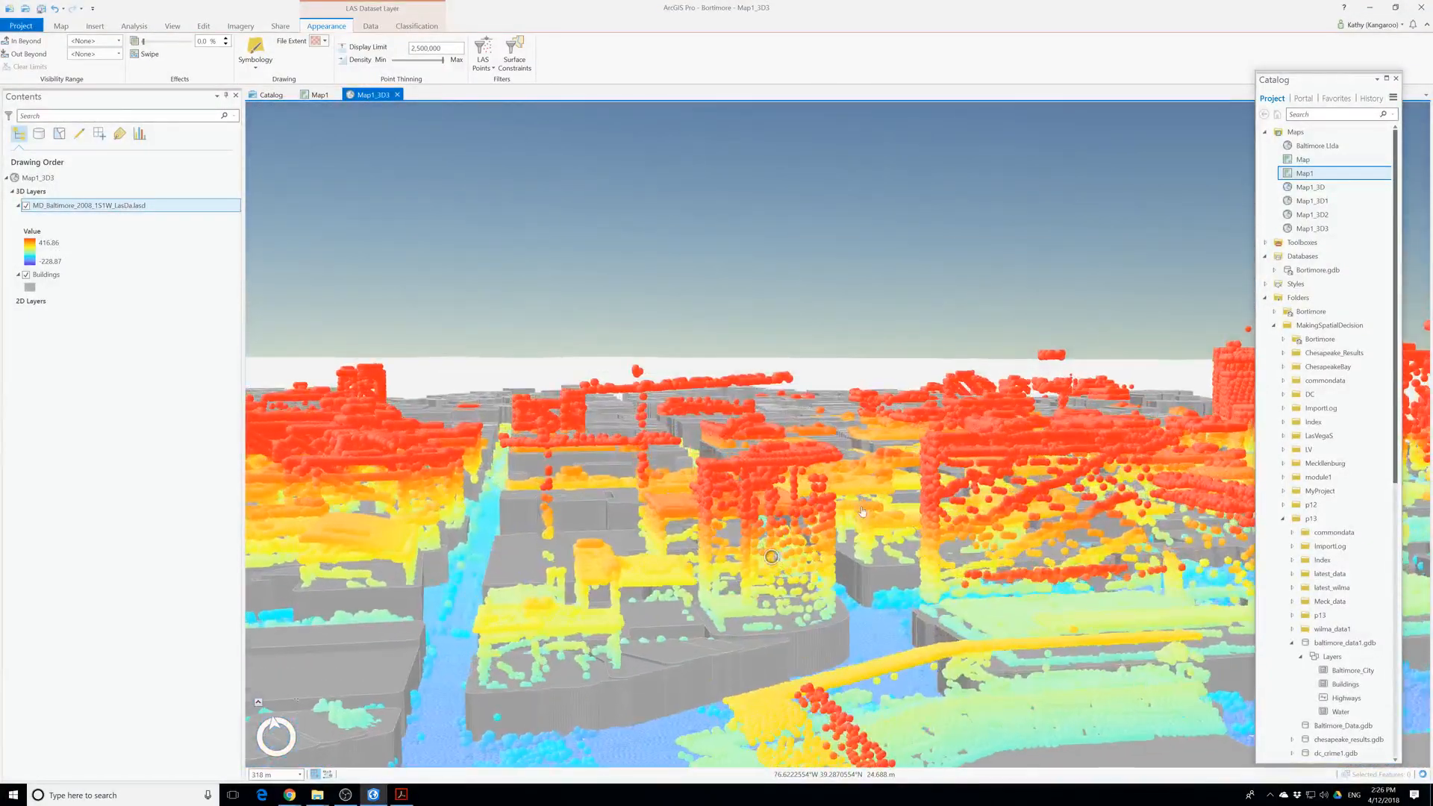
pyautogui.moveTo(459, 546); pyautogui.dragTo(524, 558, button='middle')
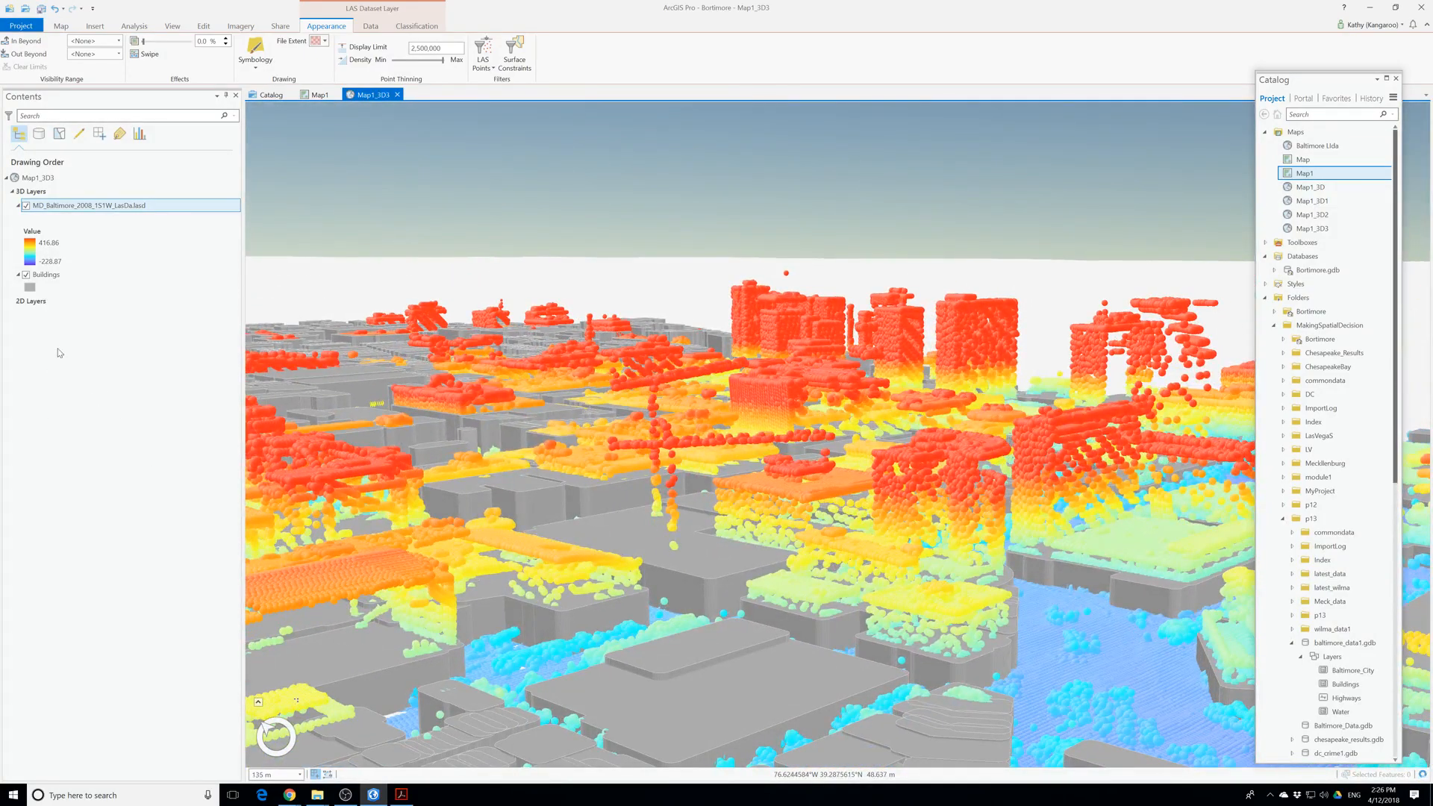
# Add the Imagery basemap beneath the buildings and lidar points, and tilt the scene toward the horizon.
pyautogui.click(60, 25)
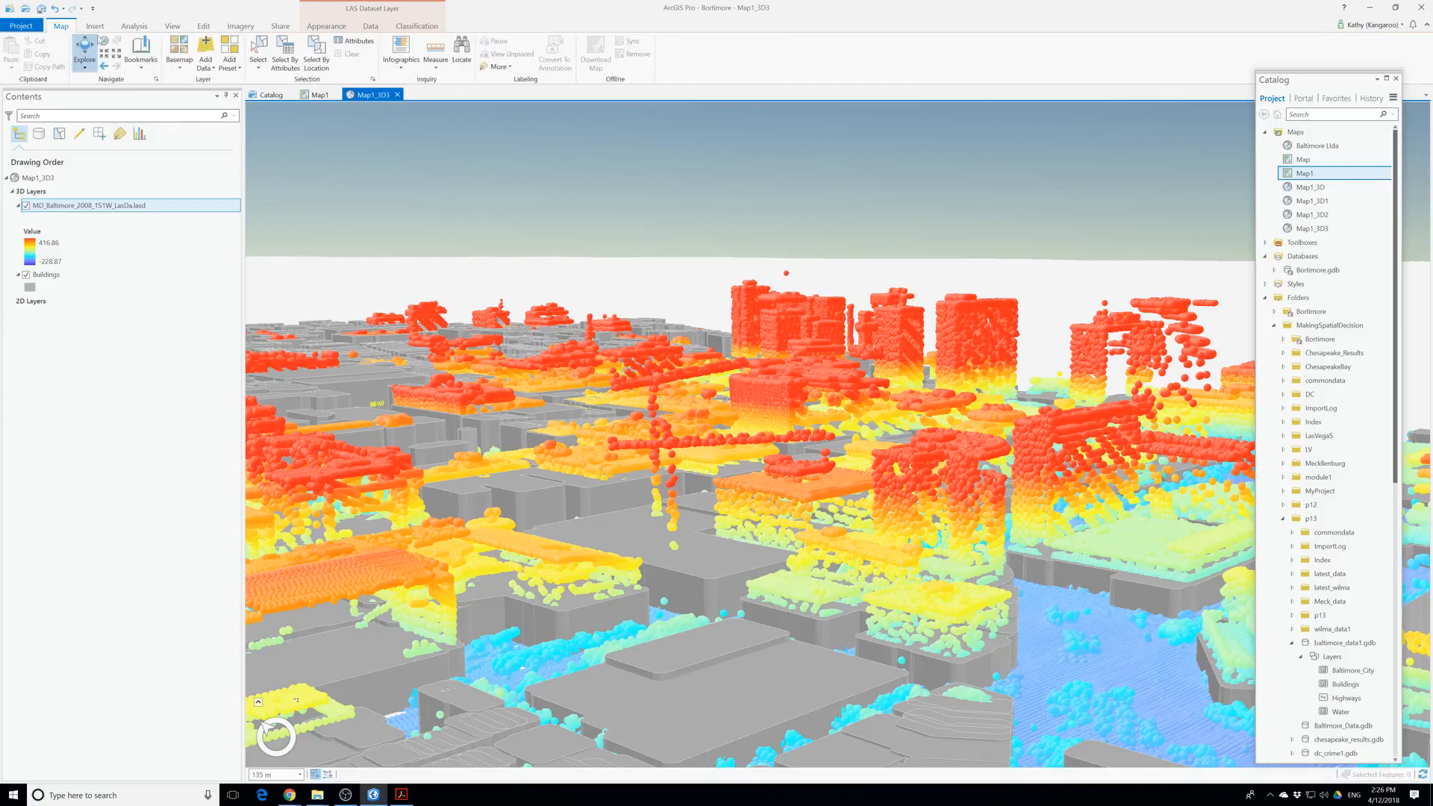
pyautogui.click(179, 66)
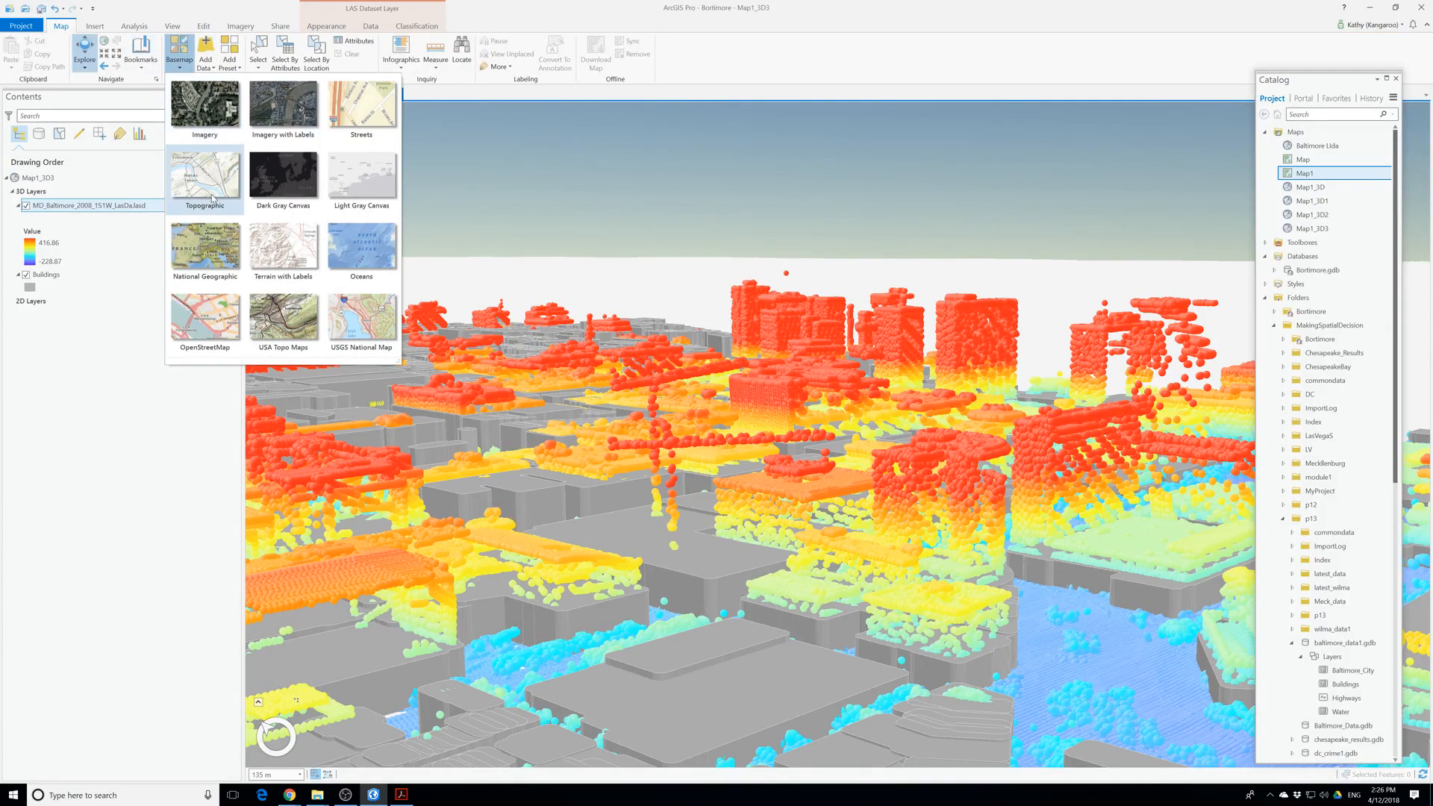
pyautogui.click(230, 132)
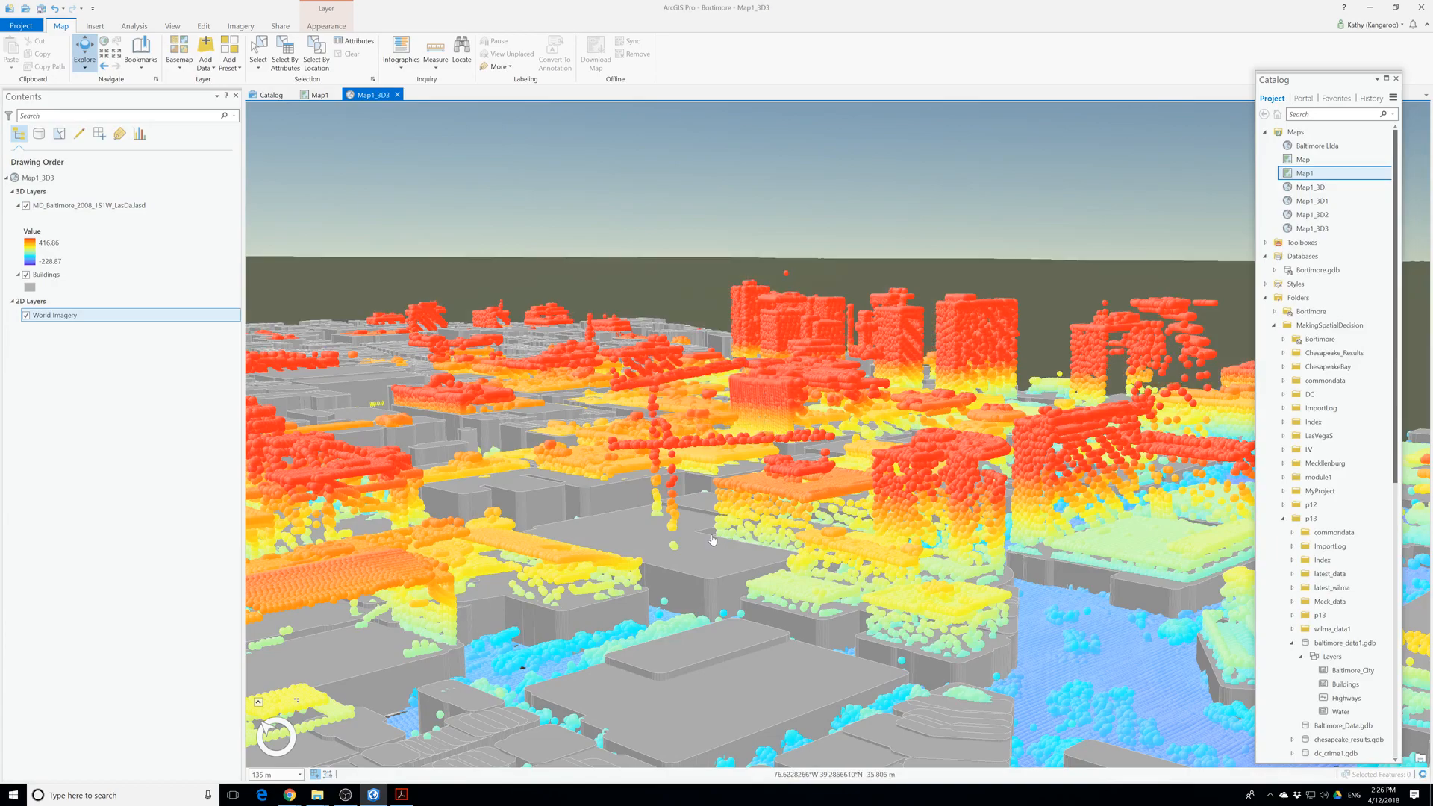
pyautogui.moveTo(718, 610); pyautogui.dragTo(708, 612, button='middle')
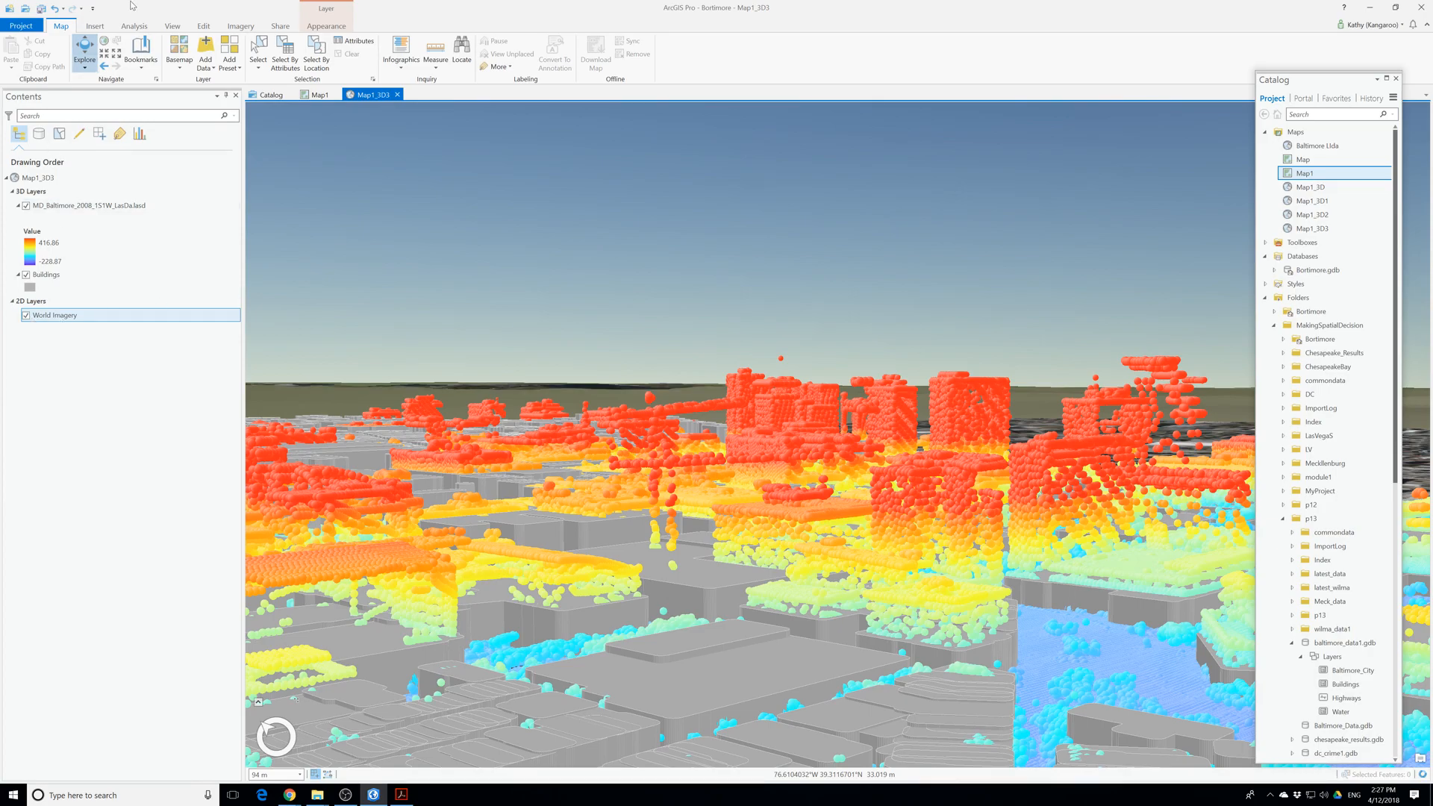
# Create a new layout with an ANSI portrait Letter page, 8.5 by 11 inches.
pyautogui.click(97, 28)
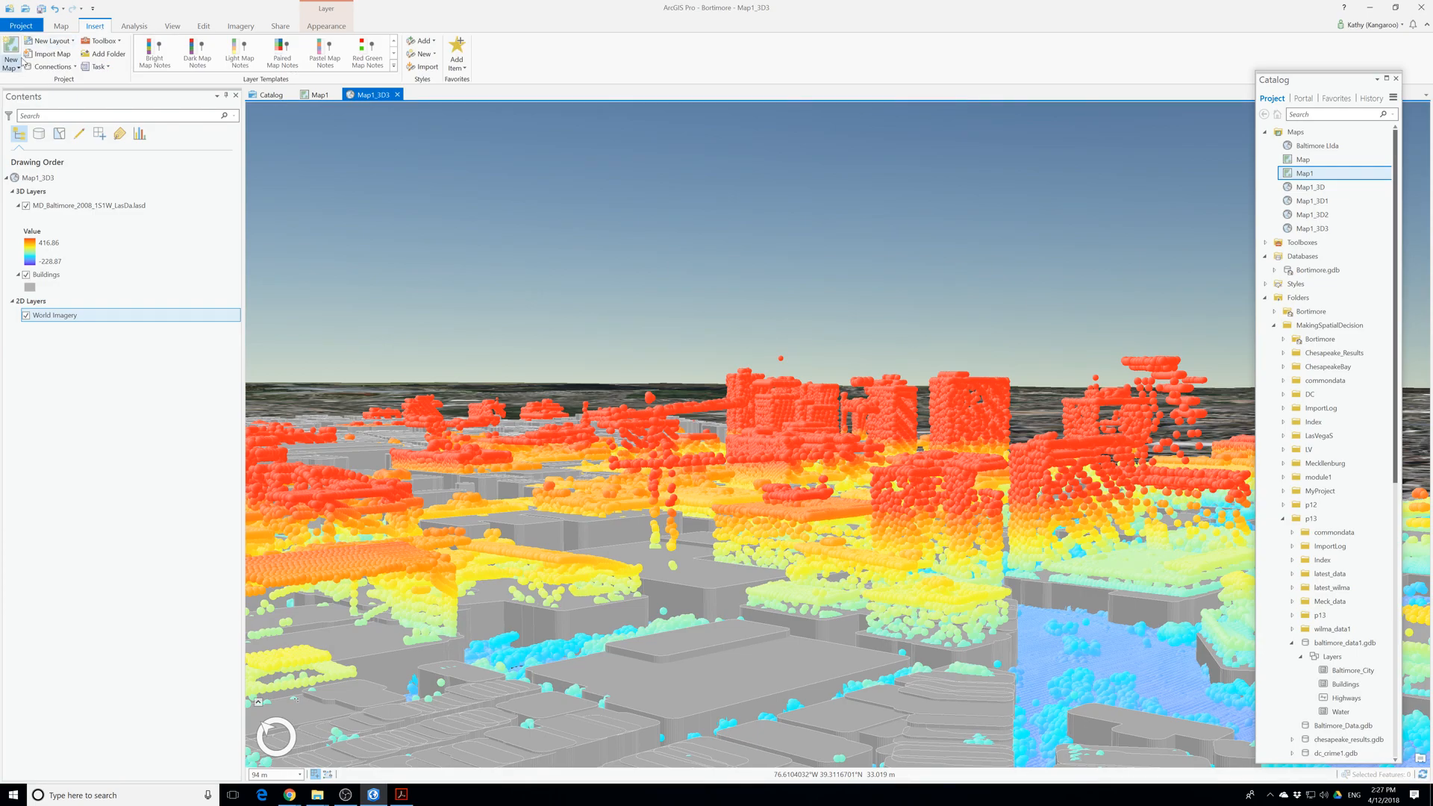
pyautogui.click(50, 41)
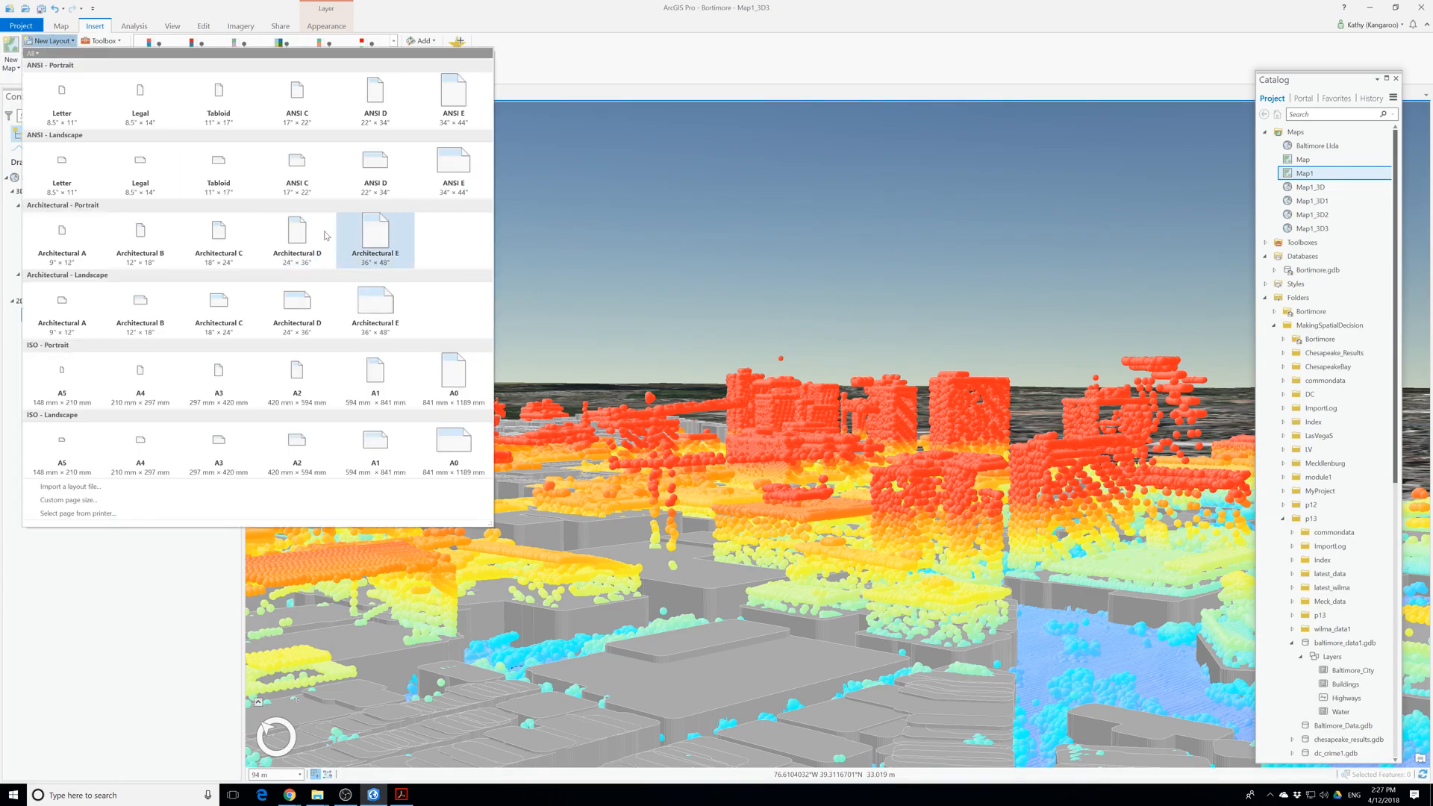
pyautogui.click(62, 94)
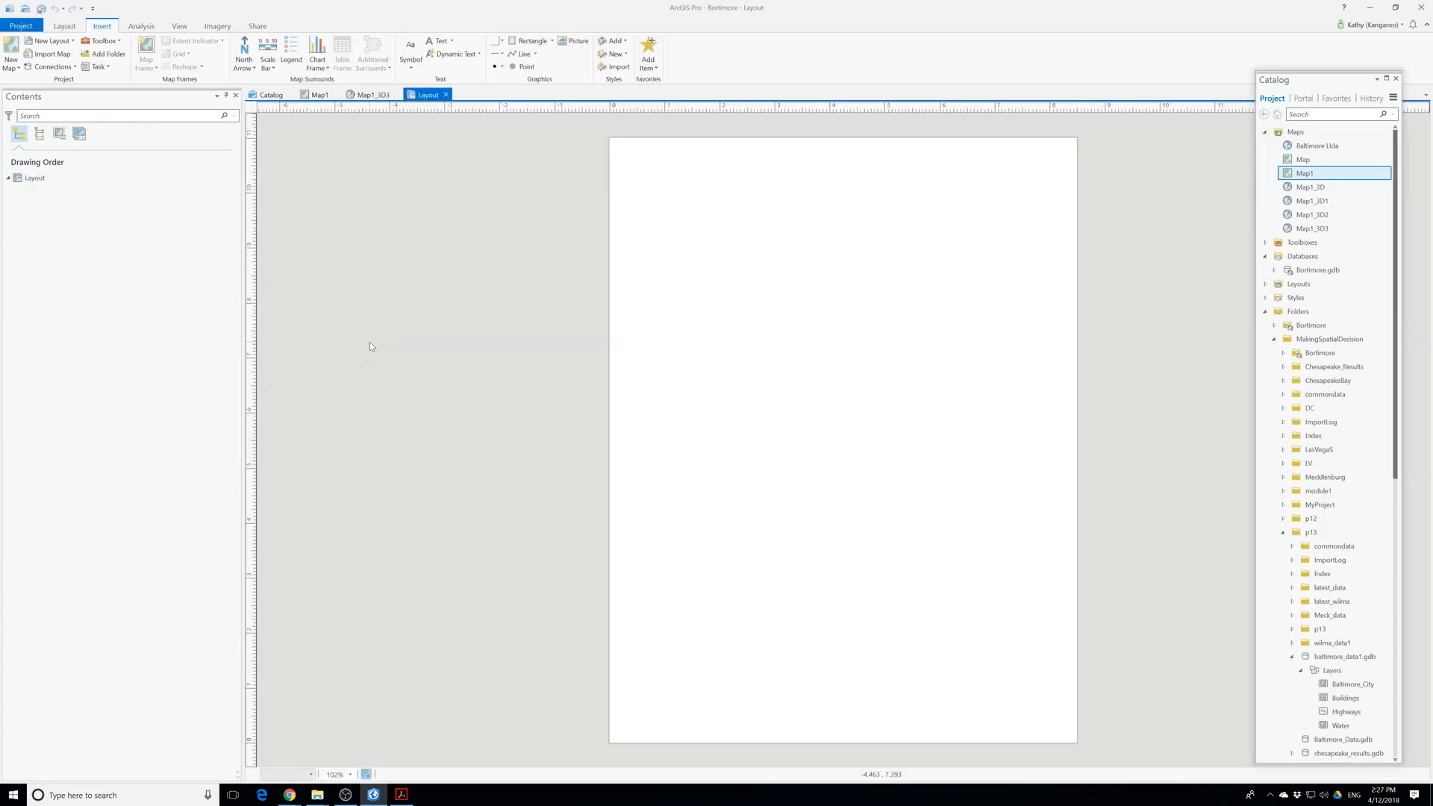
# Insert a map frame on the layout page showing the current view of the Map1_3D3 scene.
pyautogui.click(146, 66)
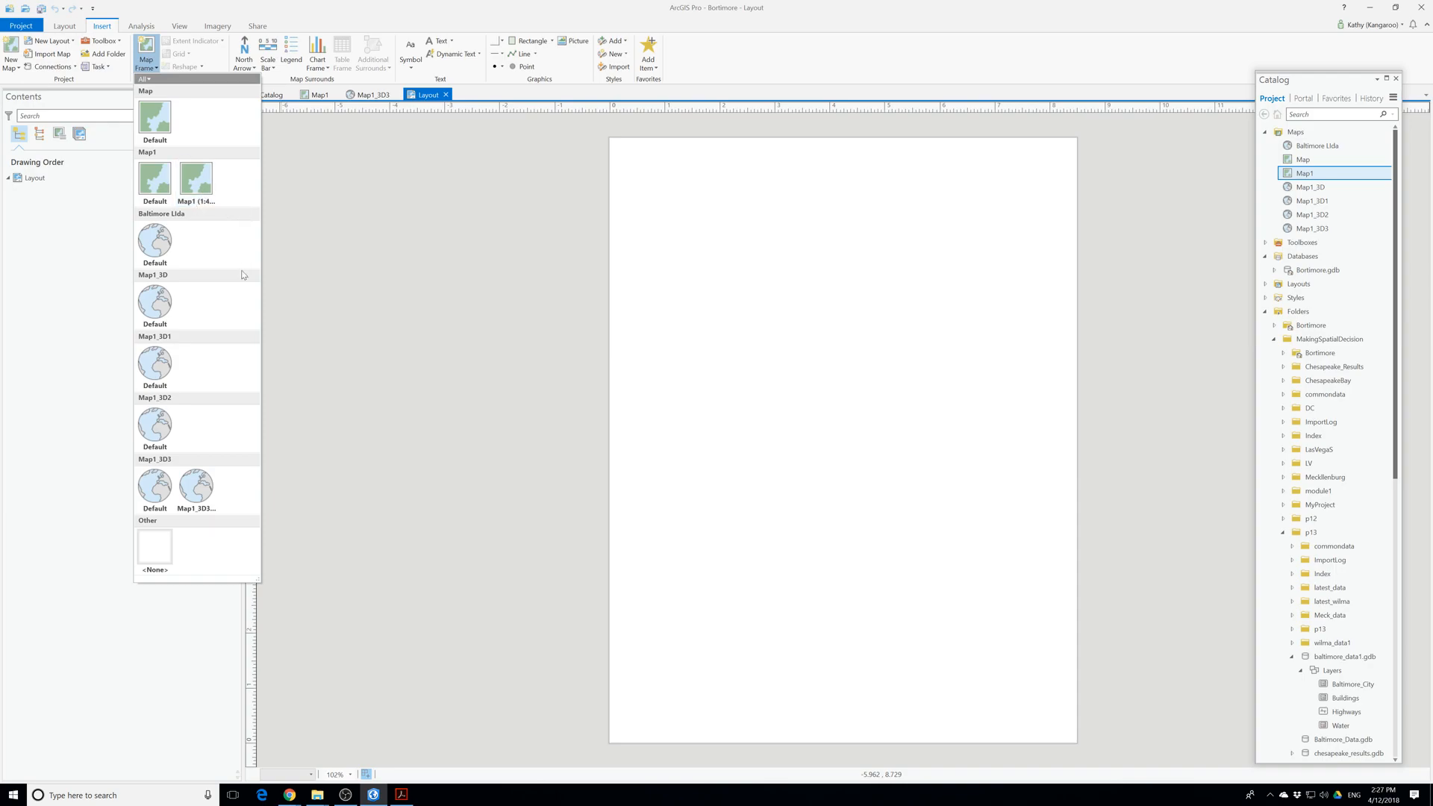
pyautogui.click(218, 496)
pyautogui.click(648, 342)
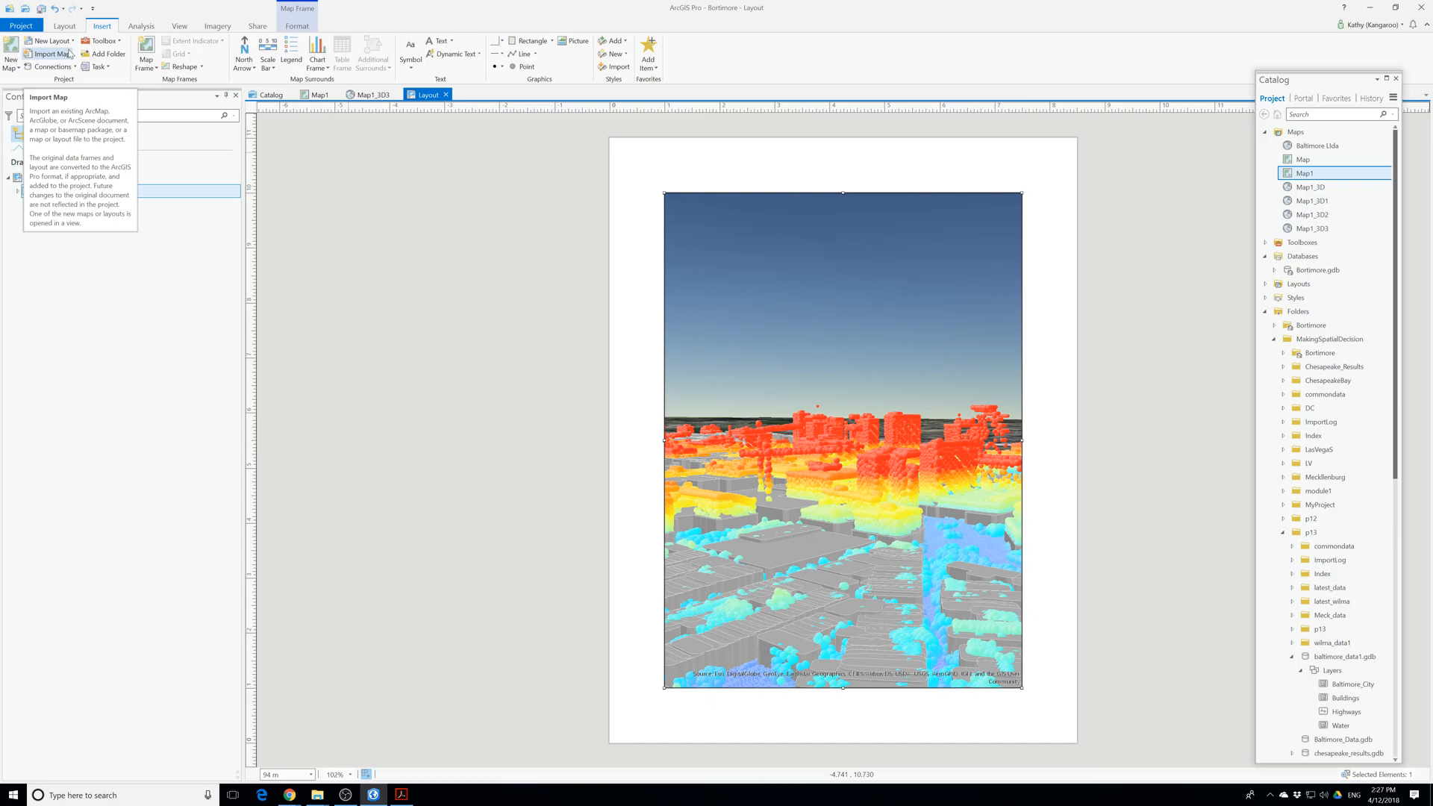
pyautogui.moveTo(861, 458); pyautogui.dragTo(859, 459)
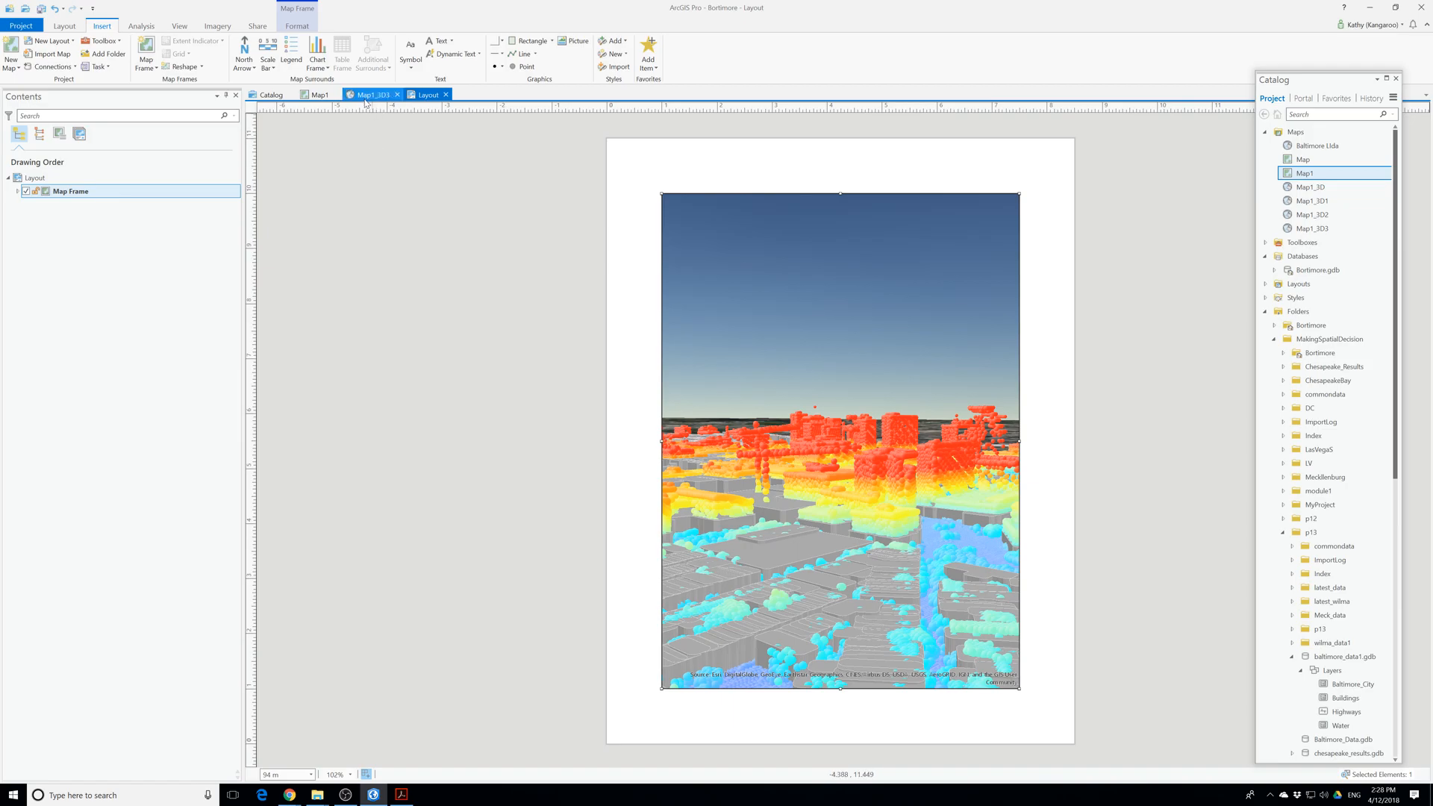
# Activate the map frame, reframe its 3D scene as a closer low oblique view over the buildings, and return to the layout.
pyautogui.click(17, 192)
pyautogui.rightClick(59, 191)
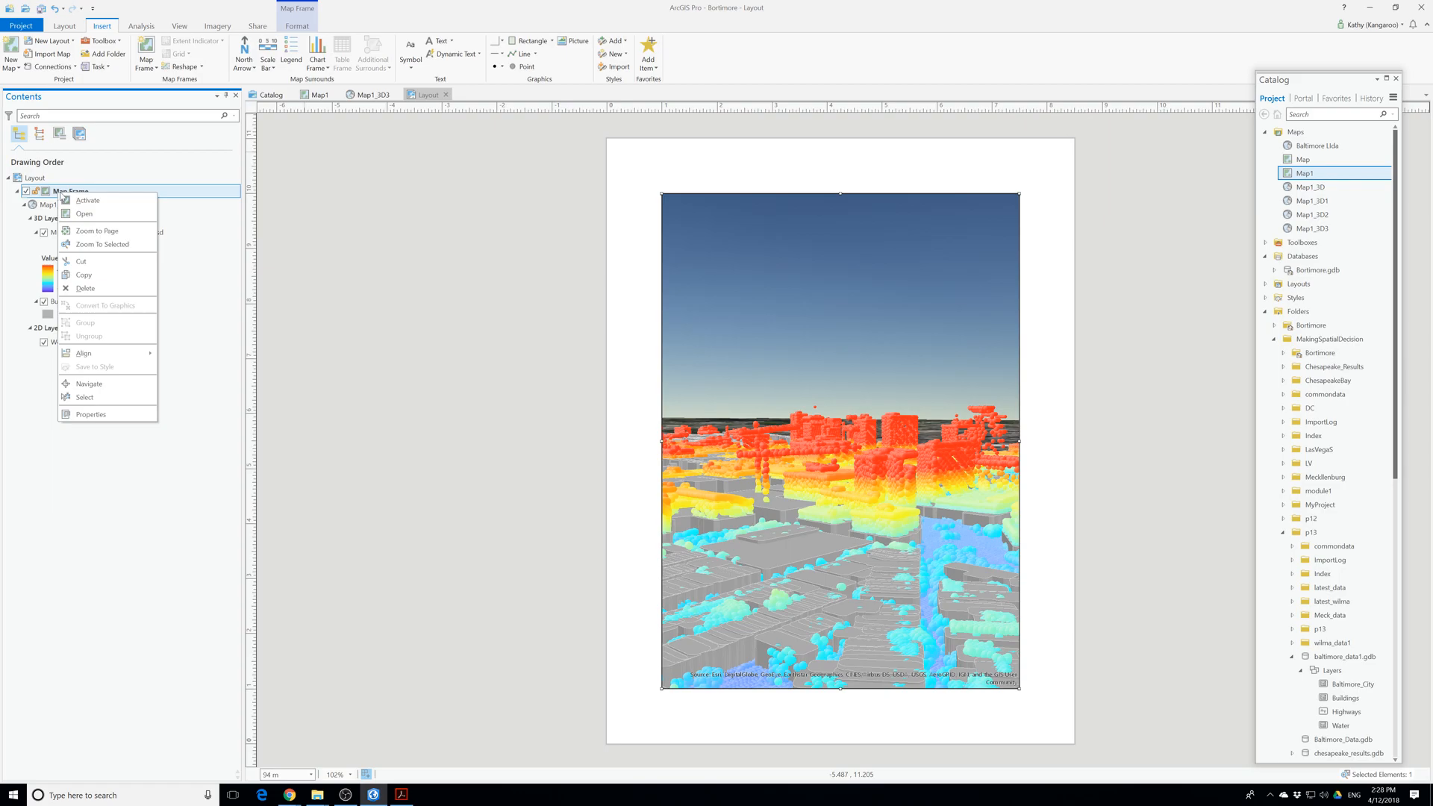
pyautogui.click(87, 200)
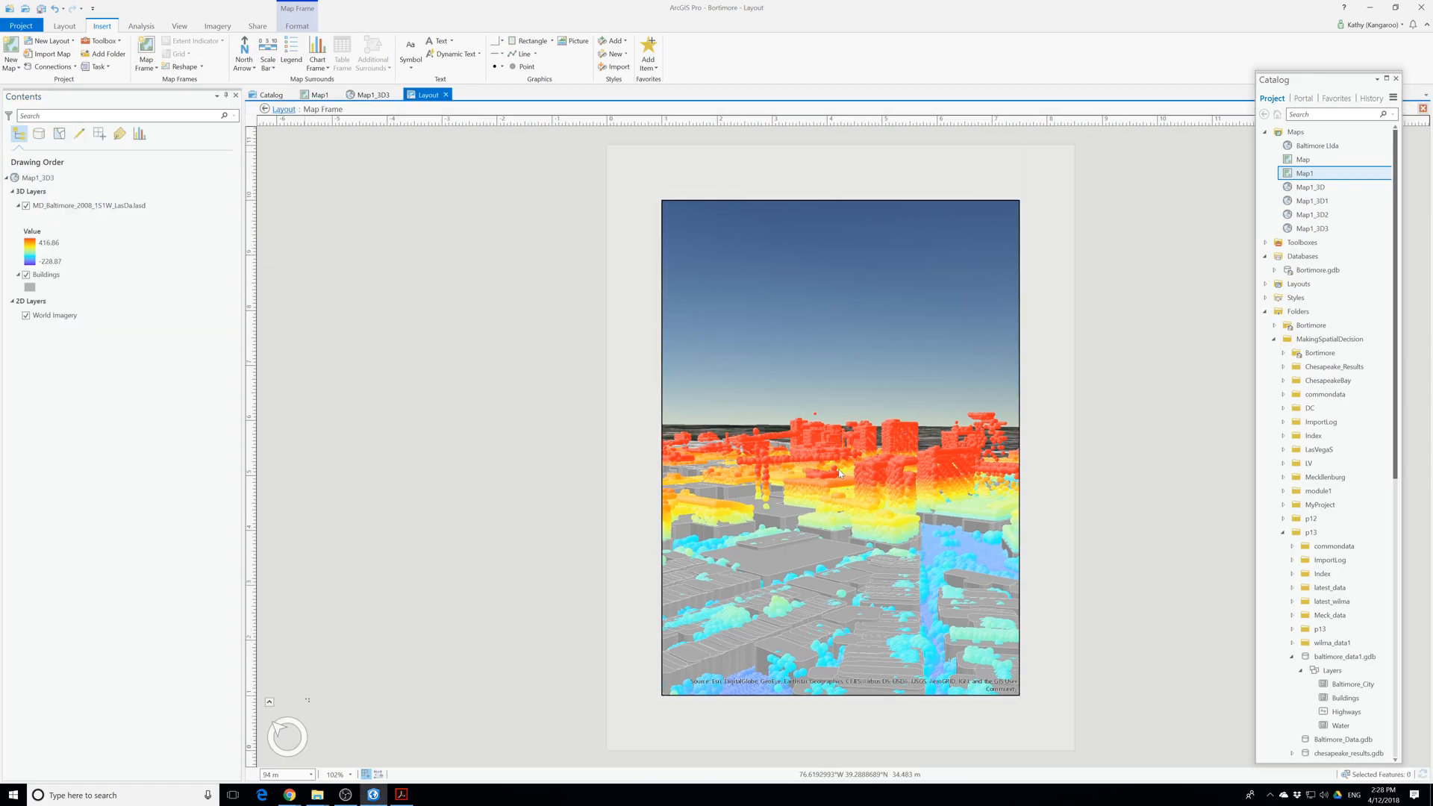
pyautogui.moveTo(846, 498)
pyautogui.mouseDown(button='middle')
pyautogui.moveTo(836, 456)
pyautogui.moveTo(843, 510)
pyautogui.mouseUp(button='middle')
pyautogui.moveTo(840, 515); pyautogui.dragTo(851, 464)
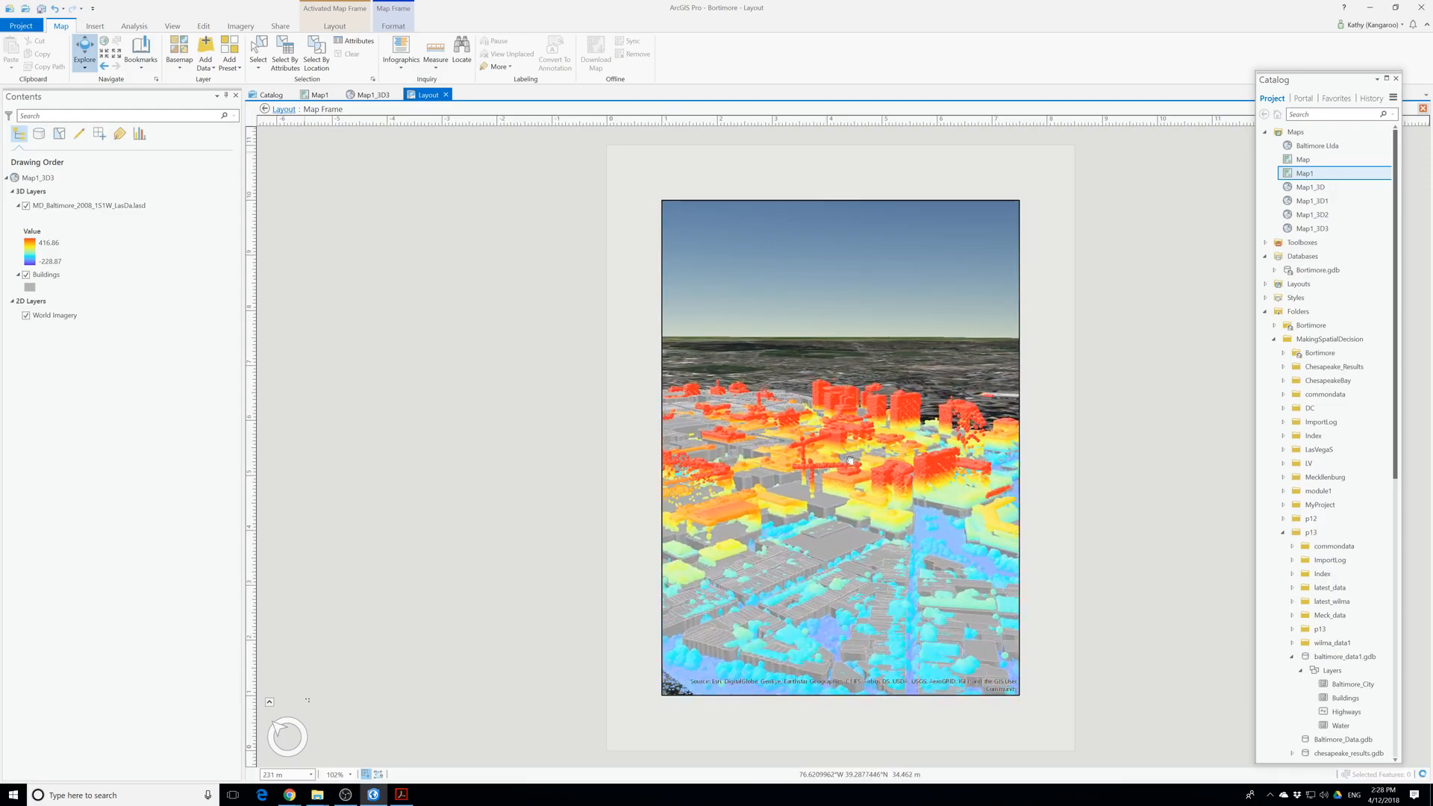
pyautogui.scroll(4, 851, 465)
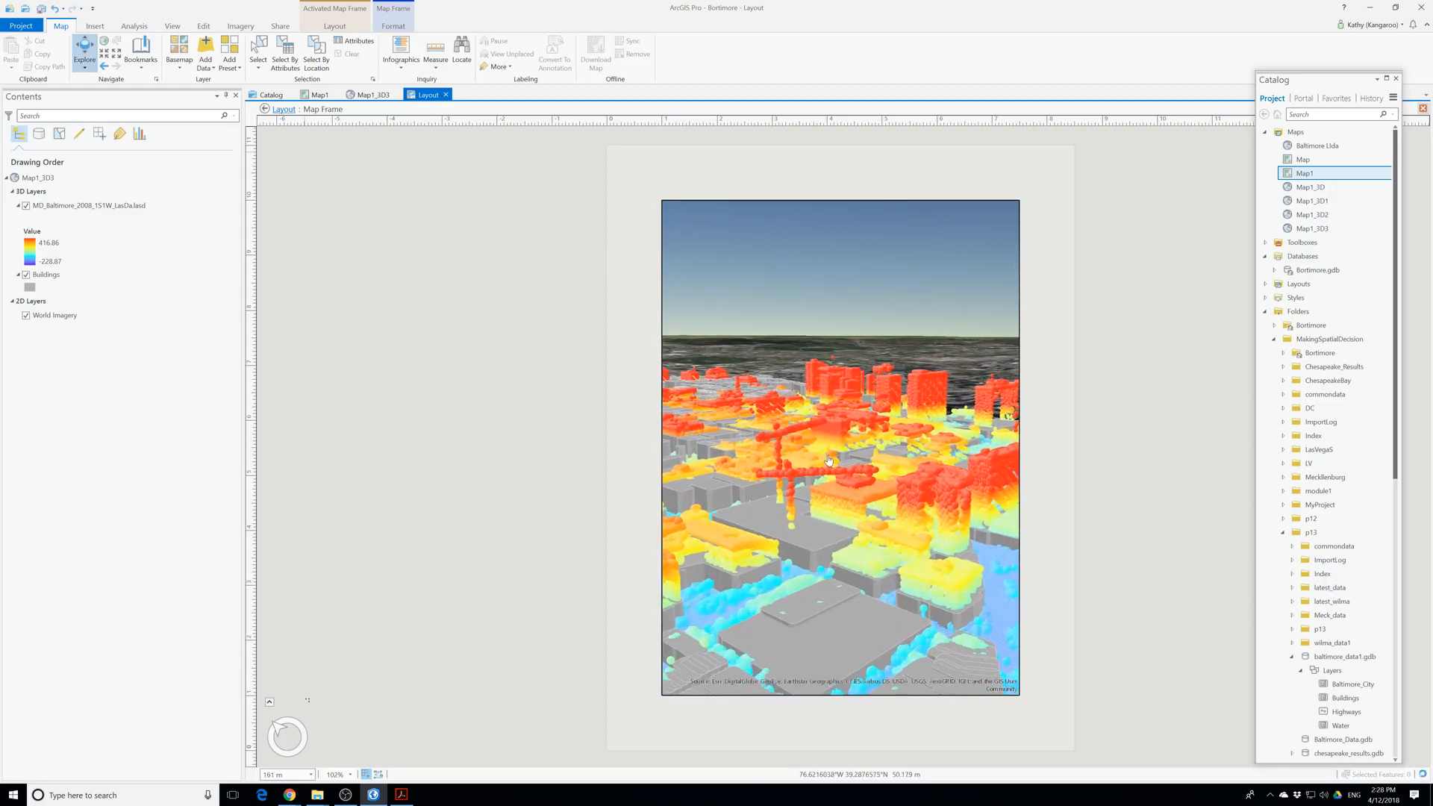
pyautogui.scroll(2, 830, 460)
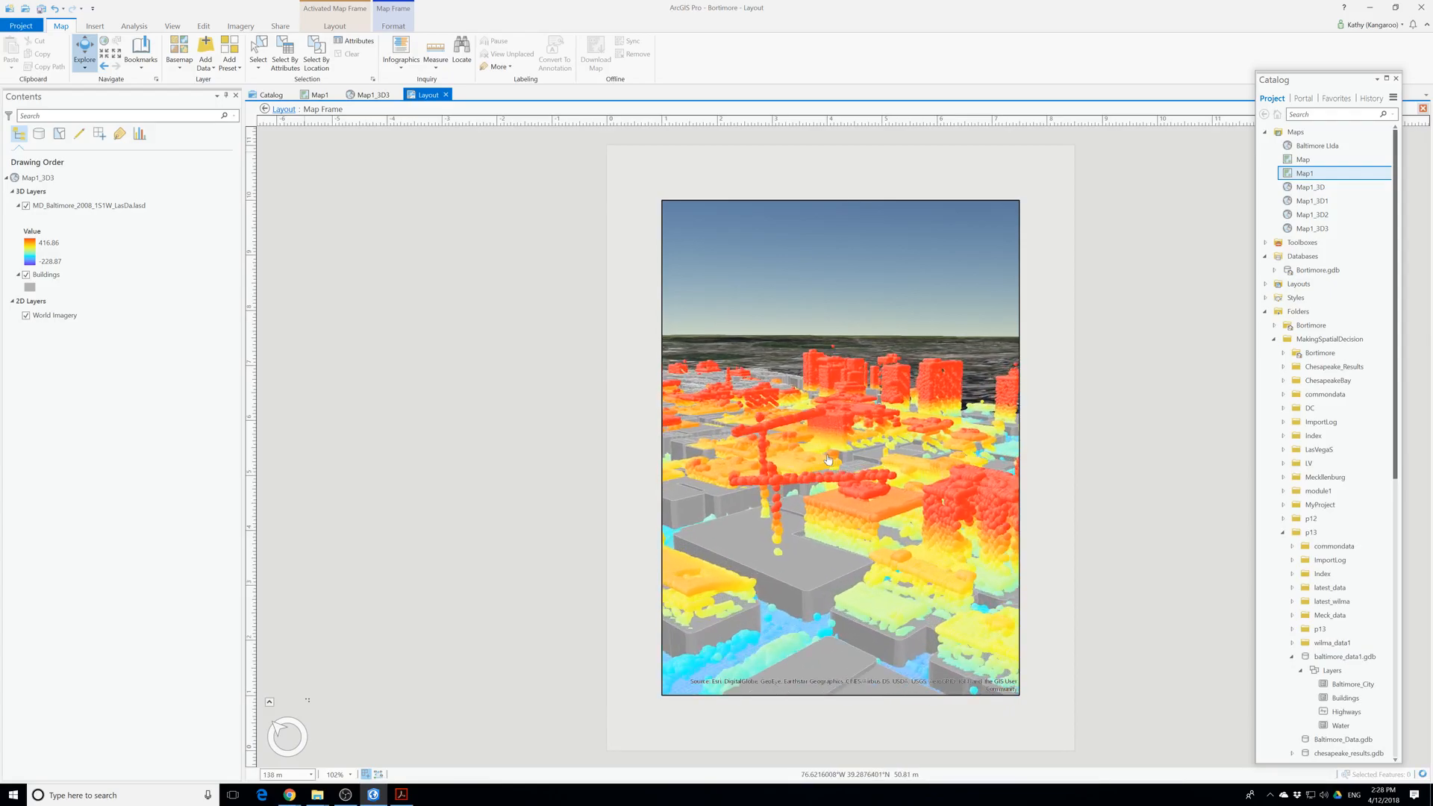
pyautogui.moveTo(841, 434); pyautogui.dragTo(906, 416)
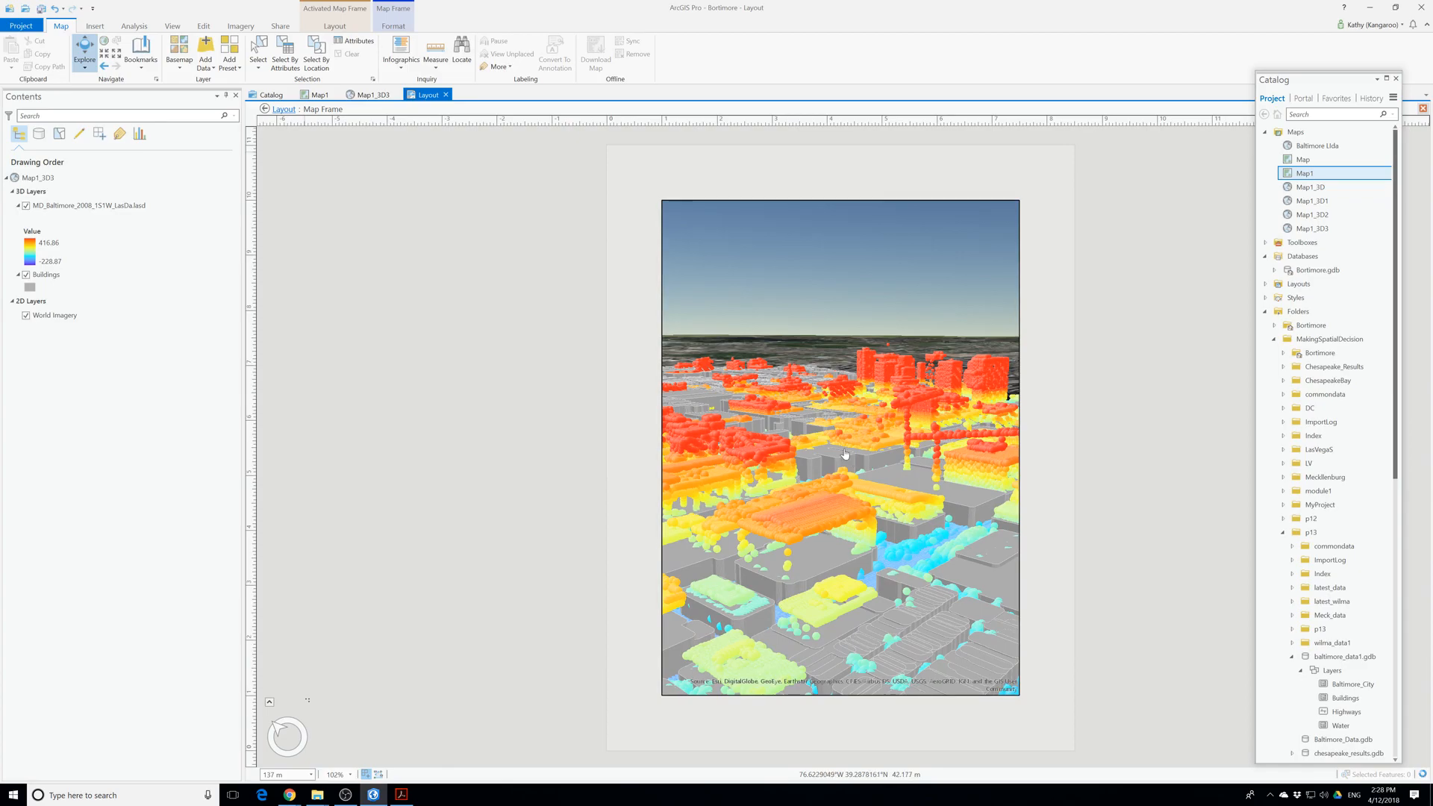
pyautogui.moveTo(845, 454); pyautogui.dragTo(845, 448, button='middle')
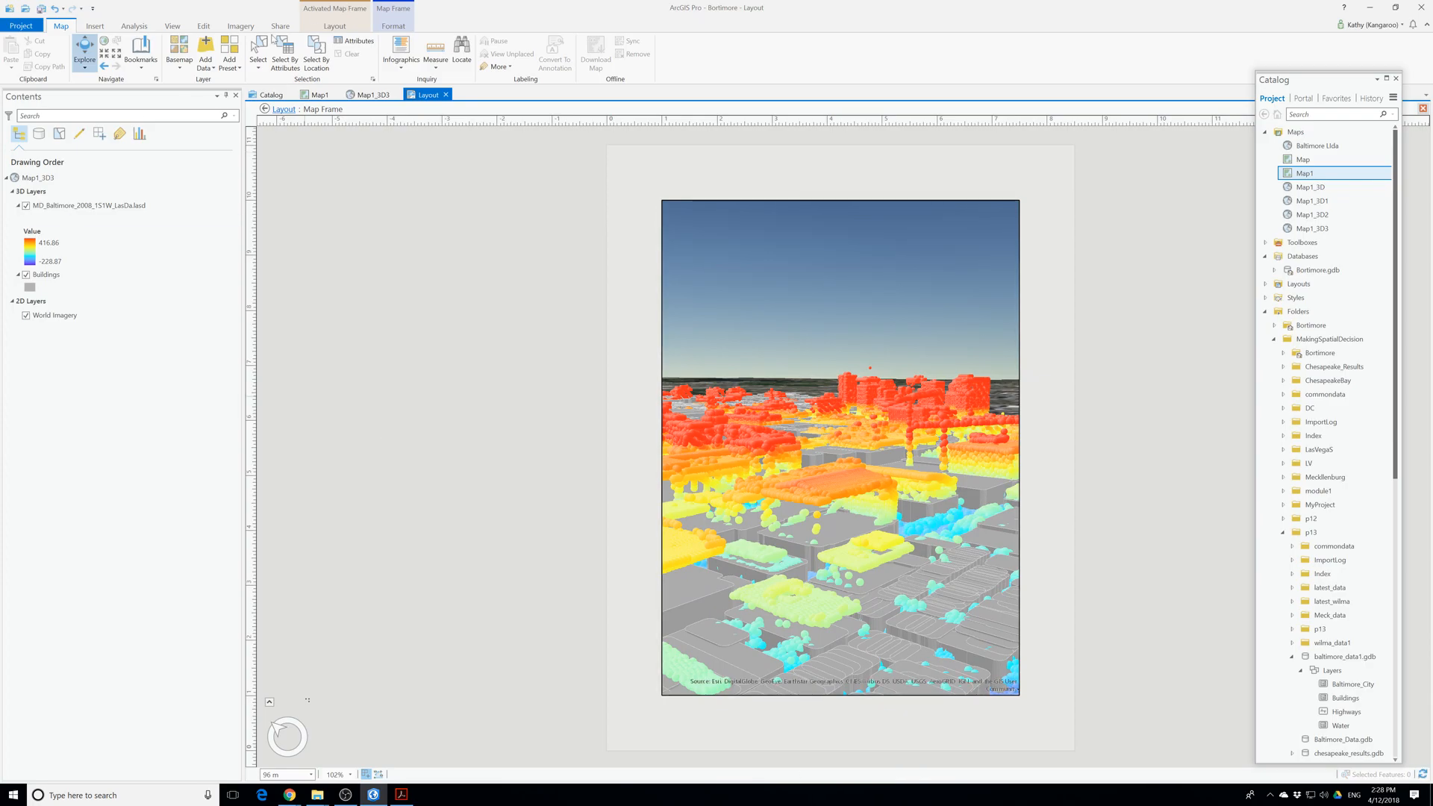
pyautogui.click(283, 110)
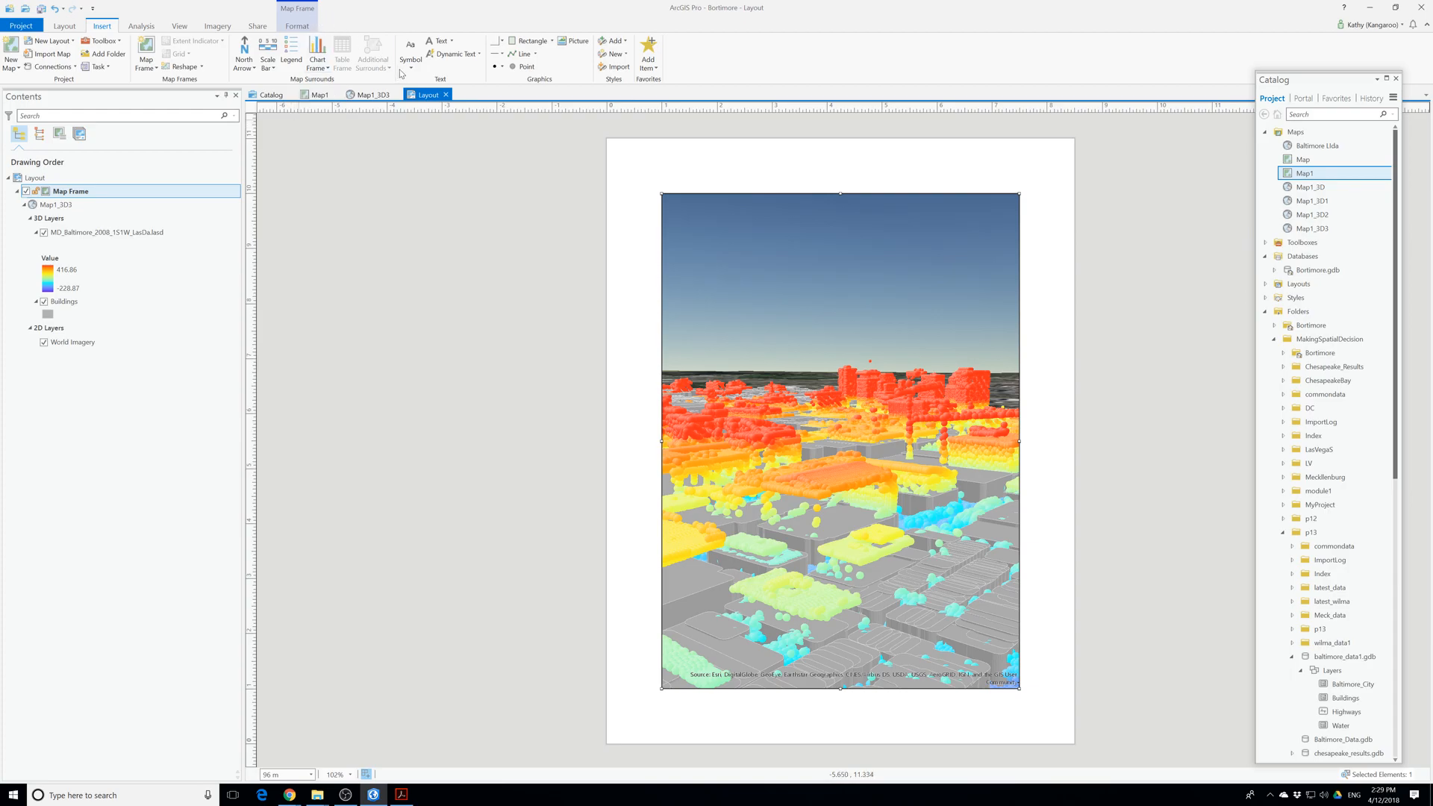
# Review the LAS dataset layer's appearance options and its LAS filter, surface constraints, cache, elevation, source and general properties.
pyautogui.click(74, 234)
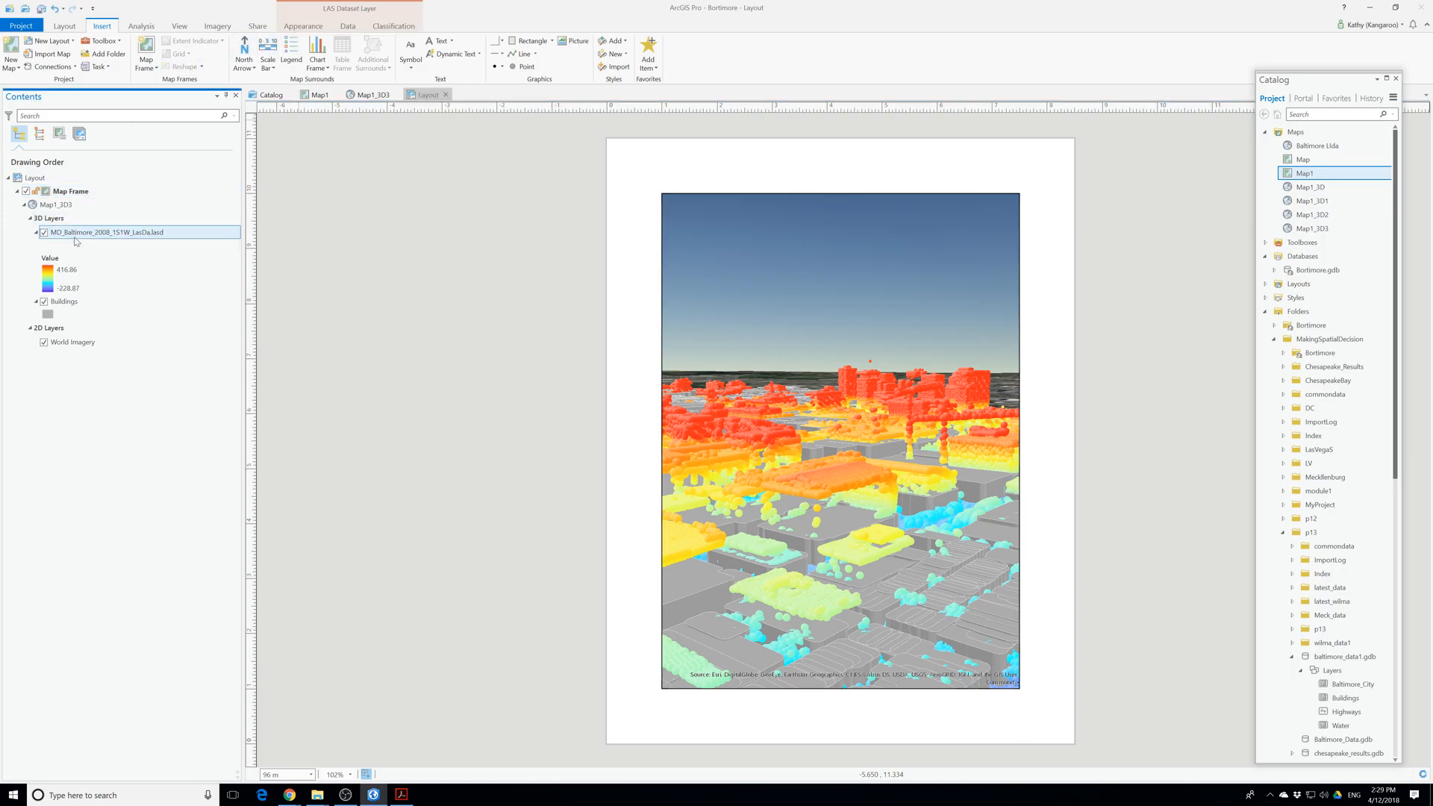
pyautogui.click(306, 28)
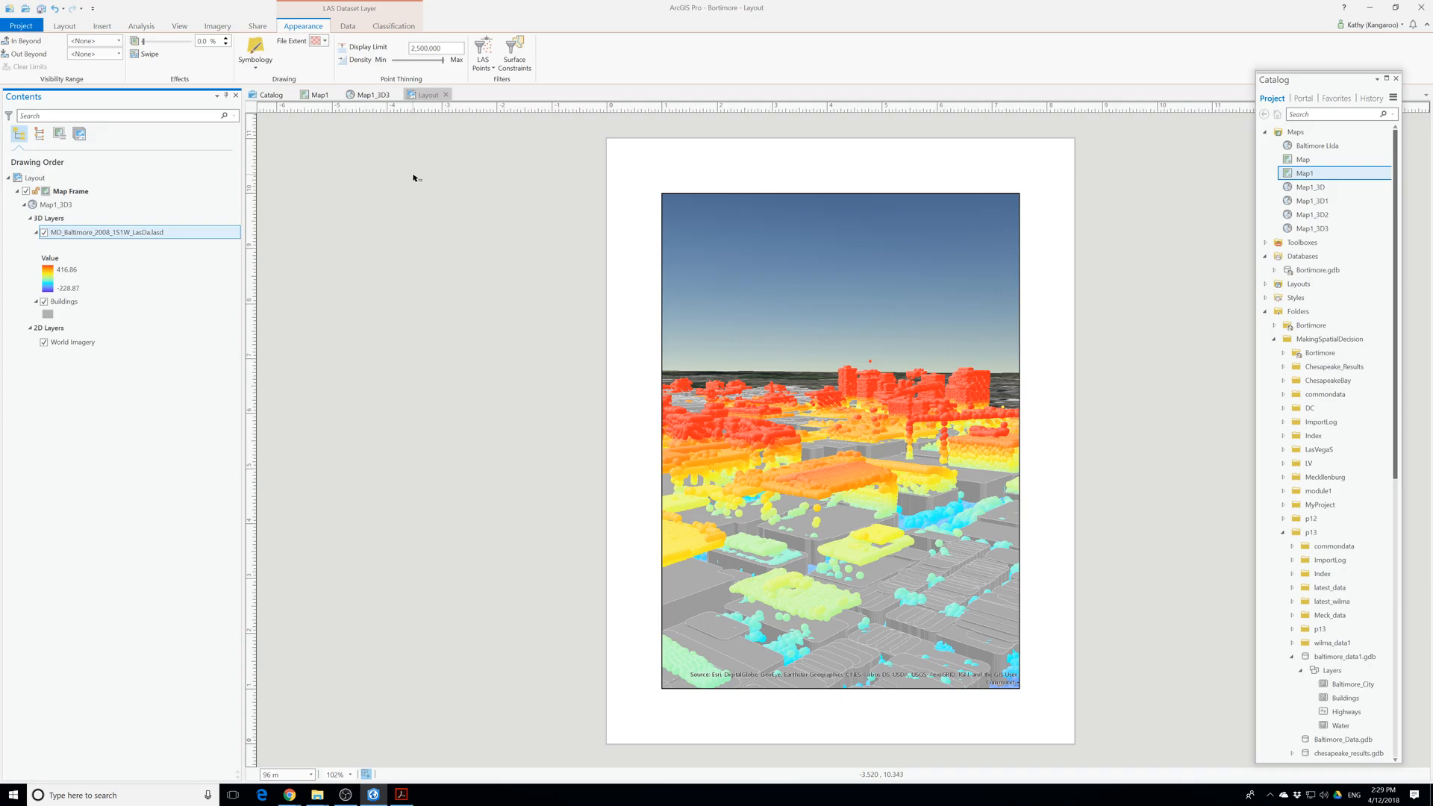
pyautogui.doubleClick(84, 236)
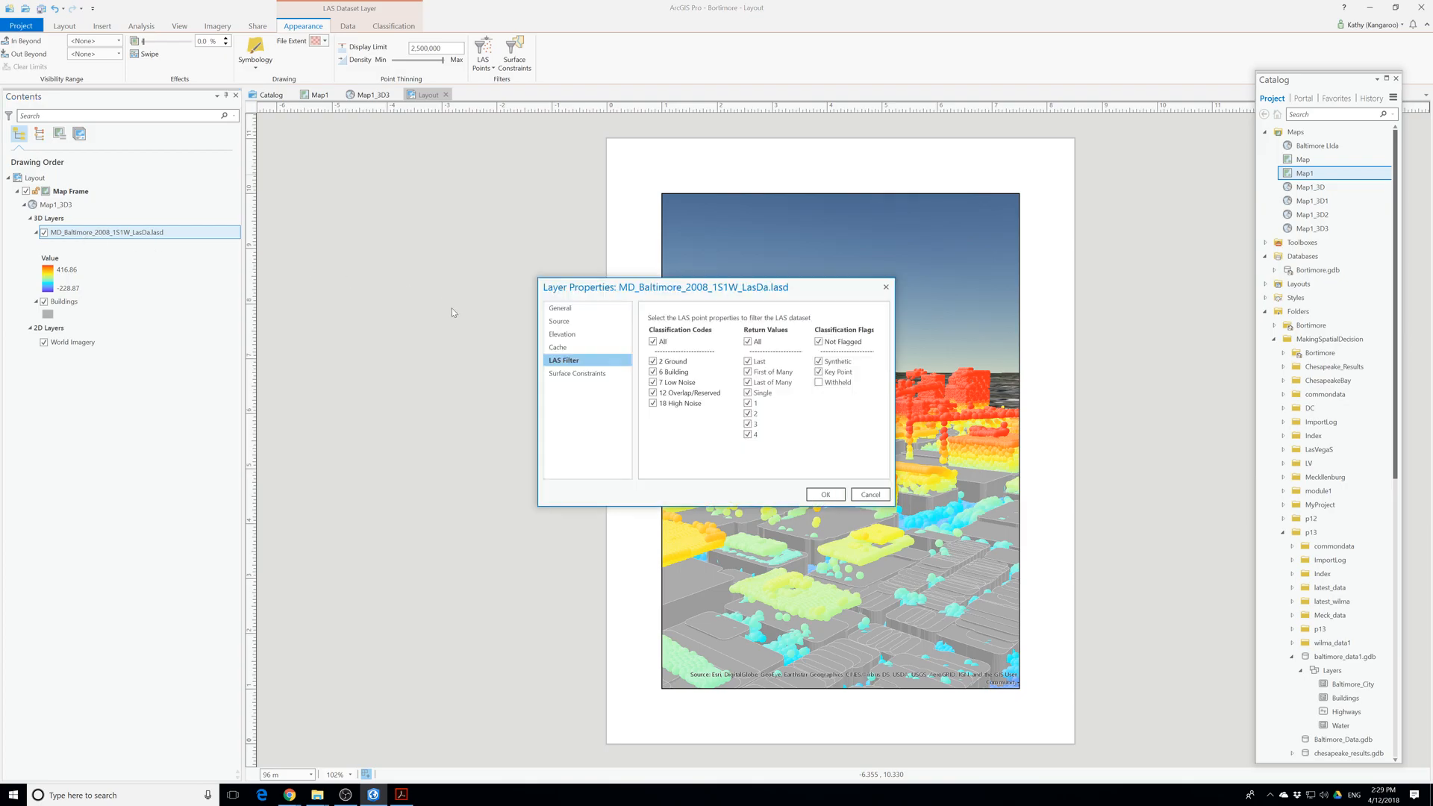
pyautogui.click(578, 373)
pyautogui.click(566, 360)
pyautogui.click(565, 348)
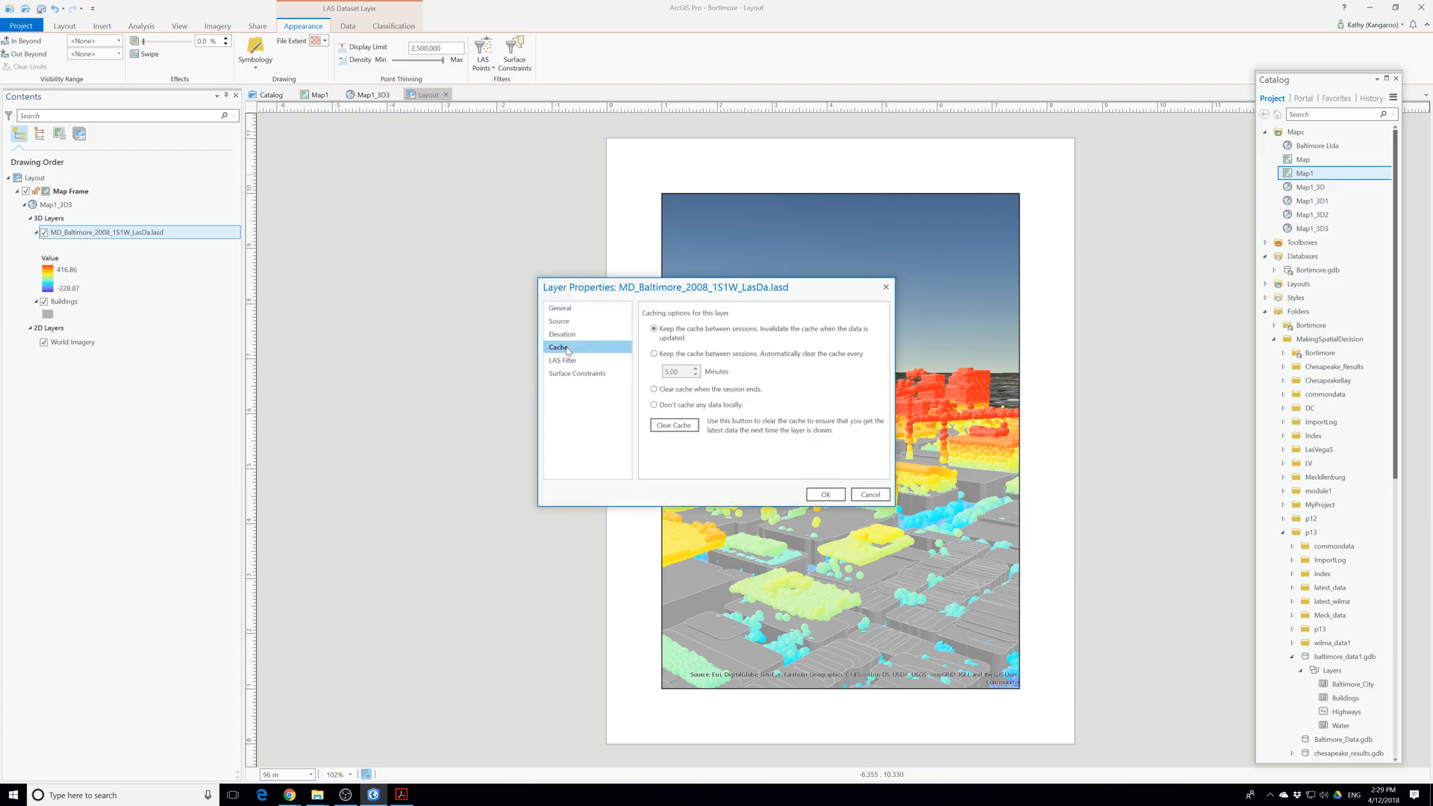
pyautogui.click(564, 335)
pyautogui.click(564, 321)
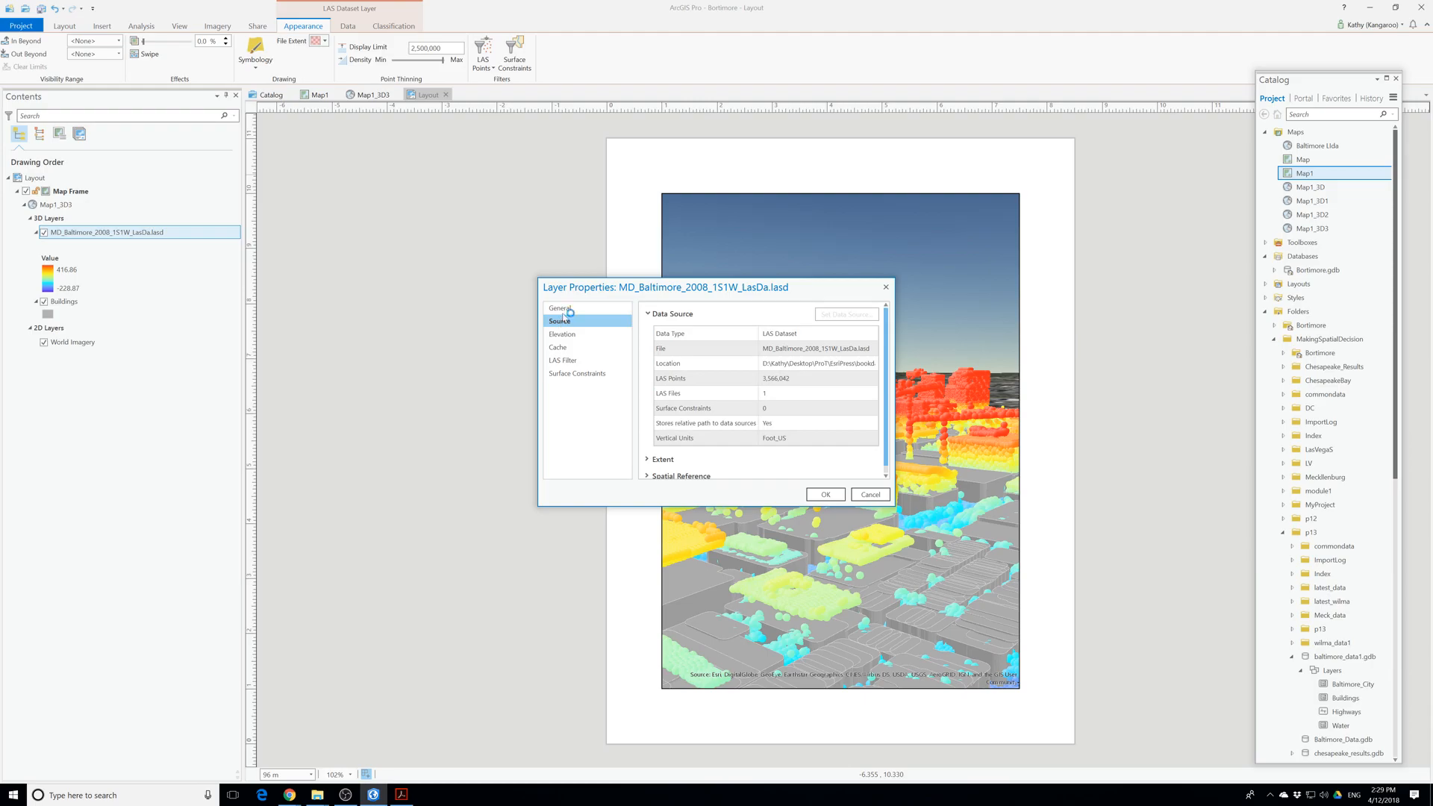
pyautogui.click(560, 308)
# Keep the lidar layer's features at an absolute height, increase its vertical exaggeration and apply the elevation settings.
pyautogui.click(572, 335)
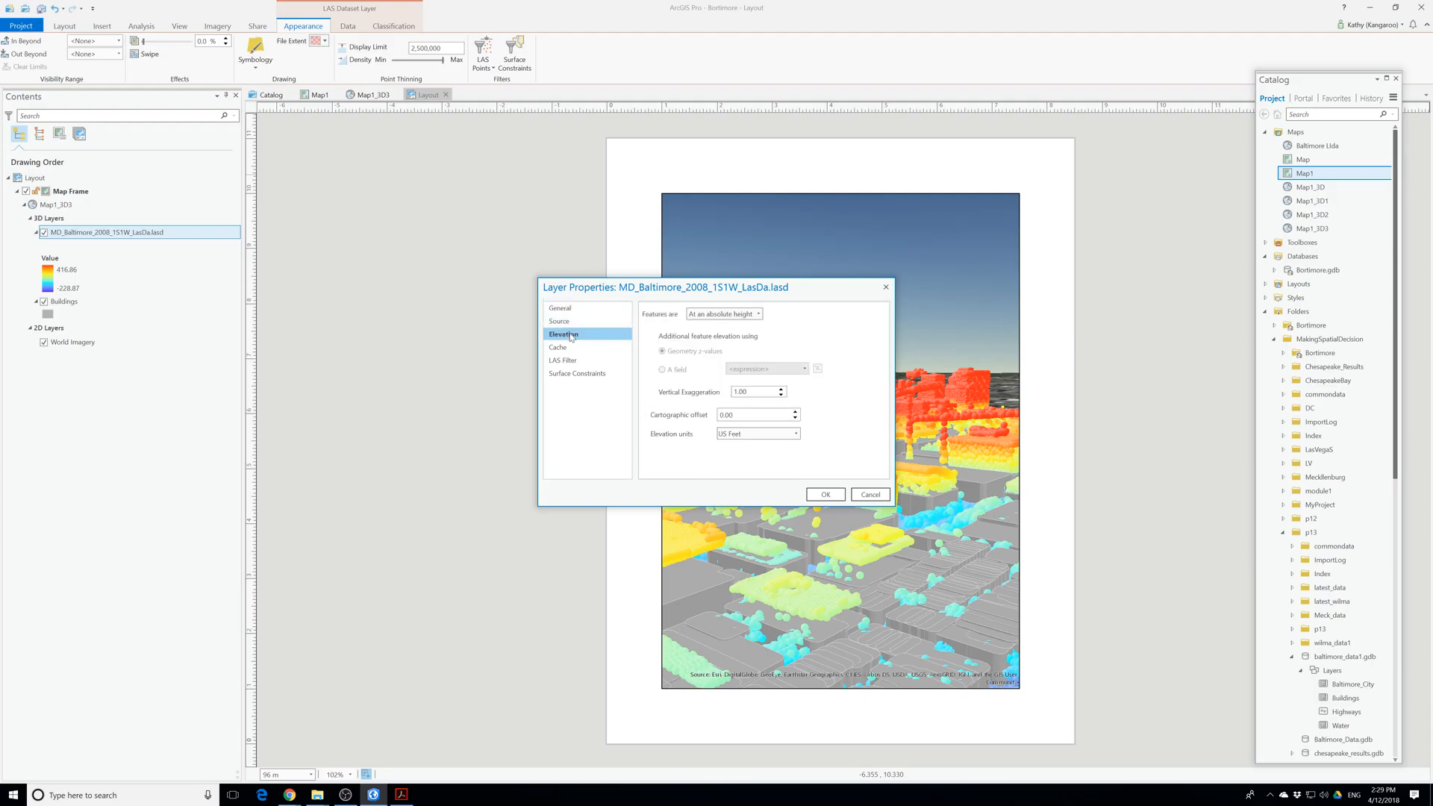
pyautogui.click(720, 320)
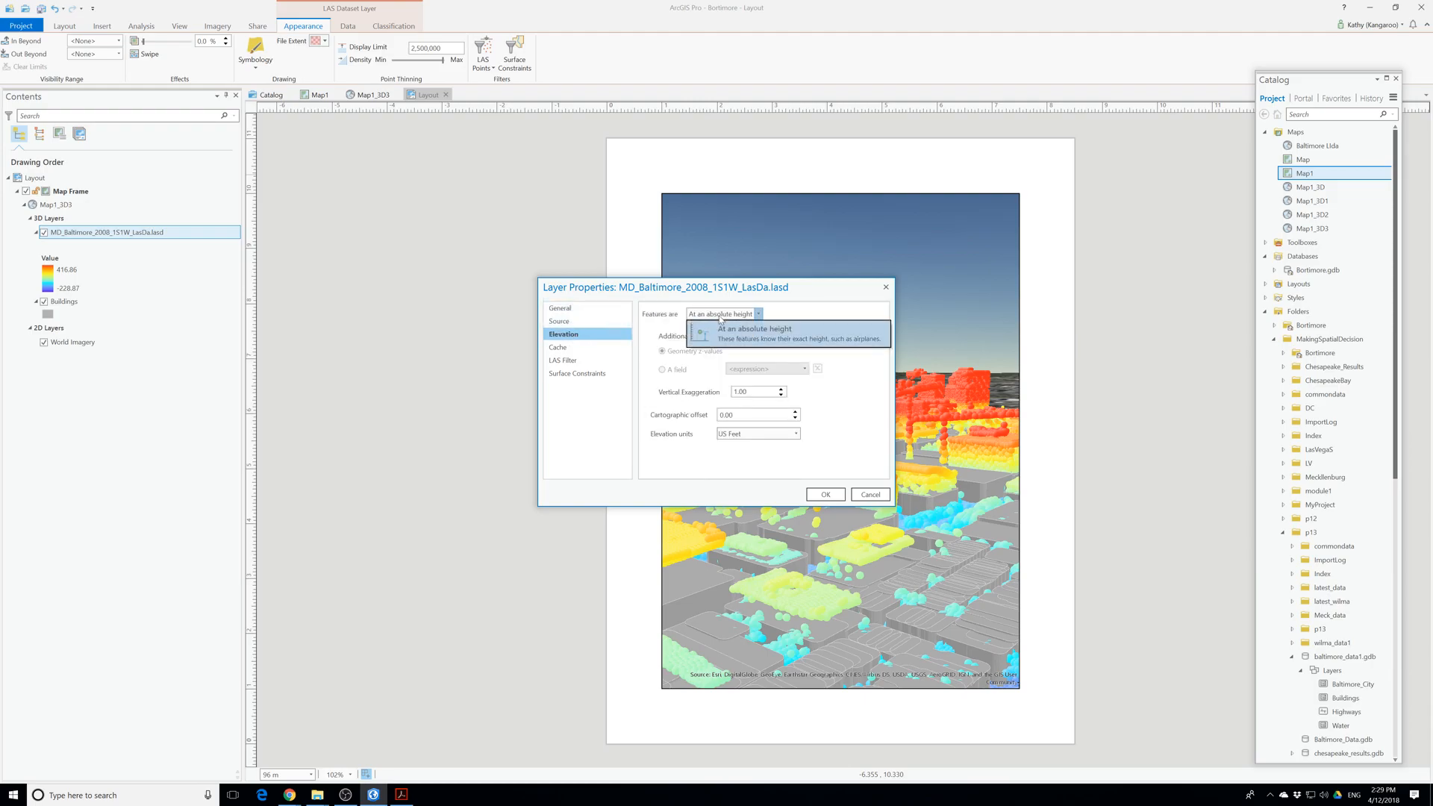
pyautogui.click(739, 333)
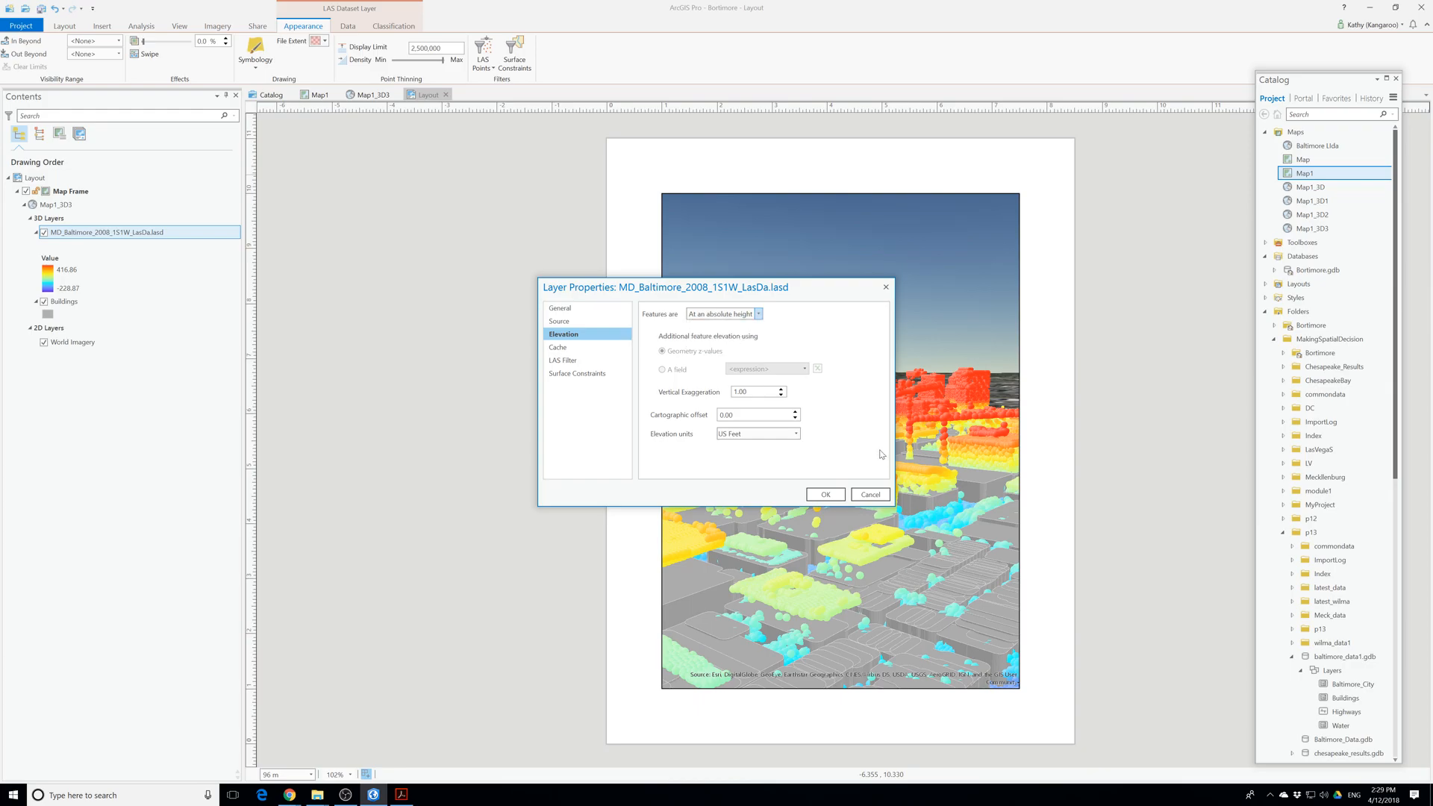
pyautogui.click(781, 390)
pyautogui.click(818, 496)
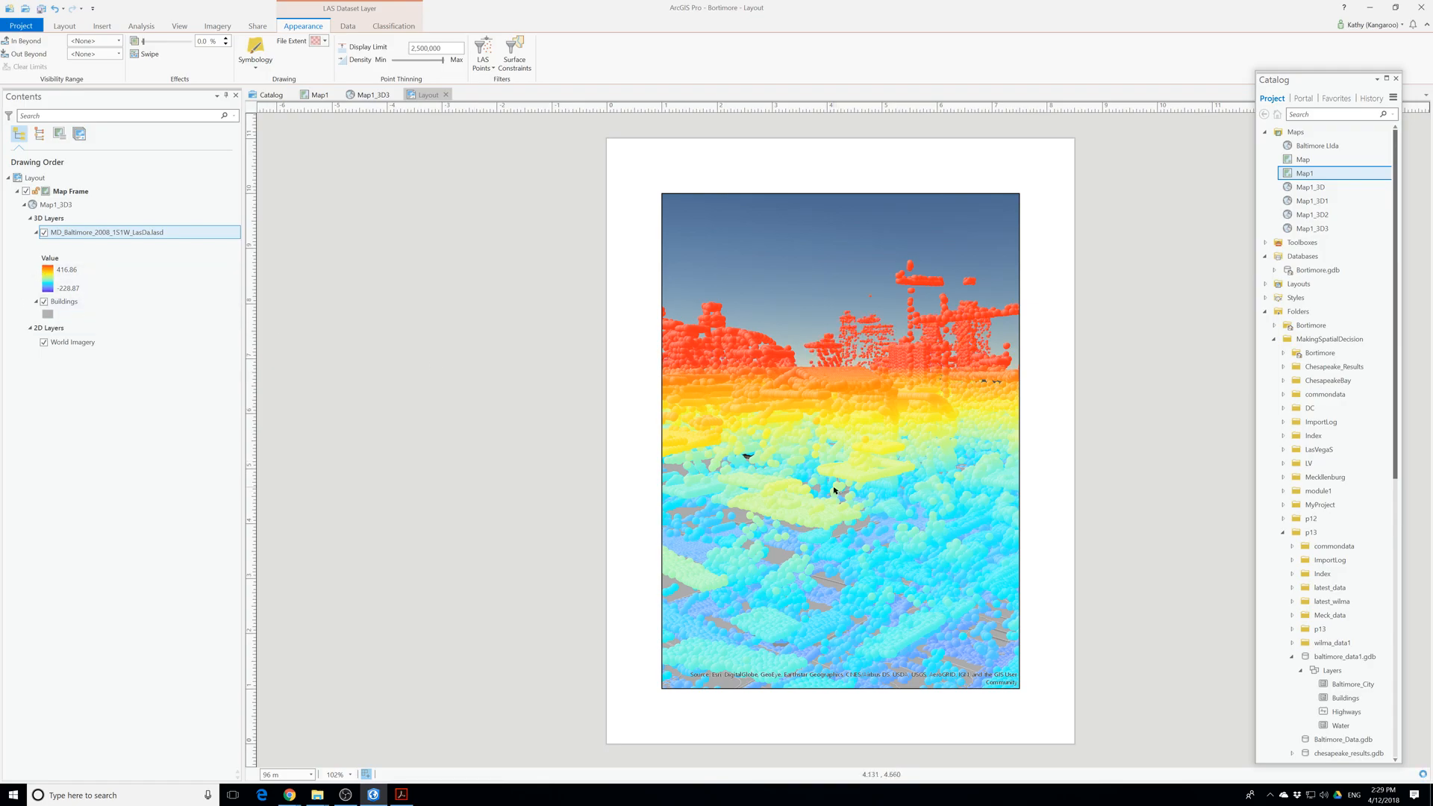
# Set the LAS dataset layer's vertical exaggeration back to 1.00.
pyautogui.doubleClick(104, 233)
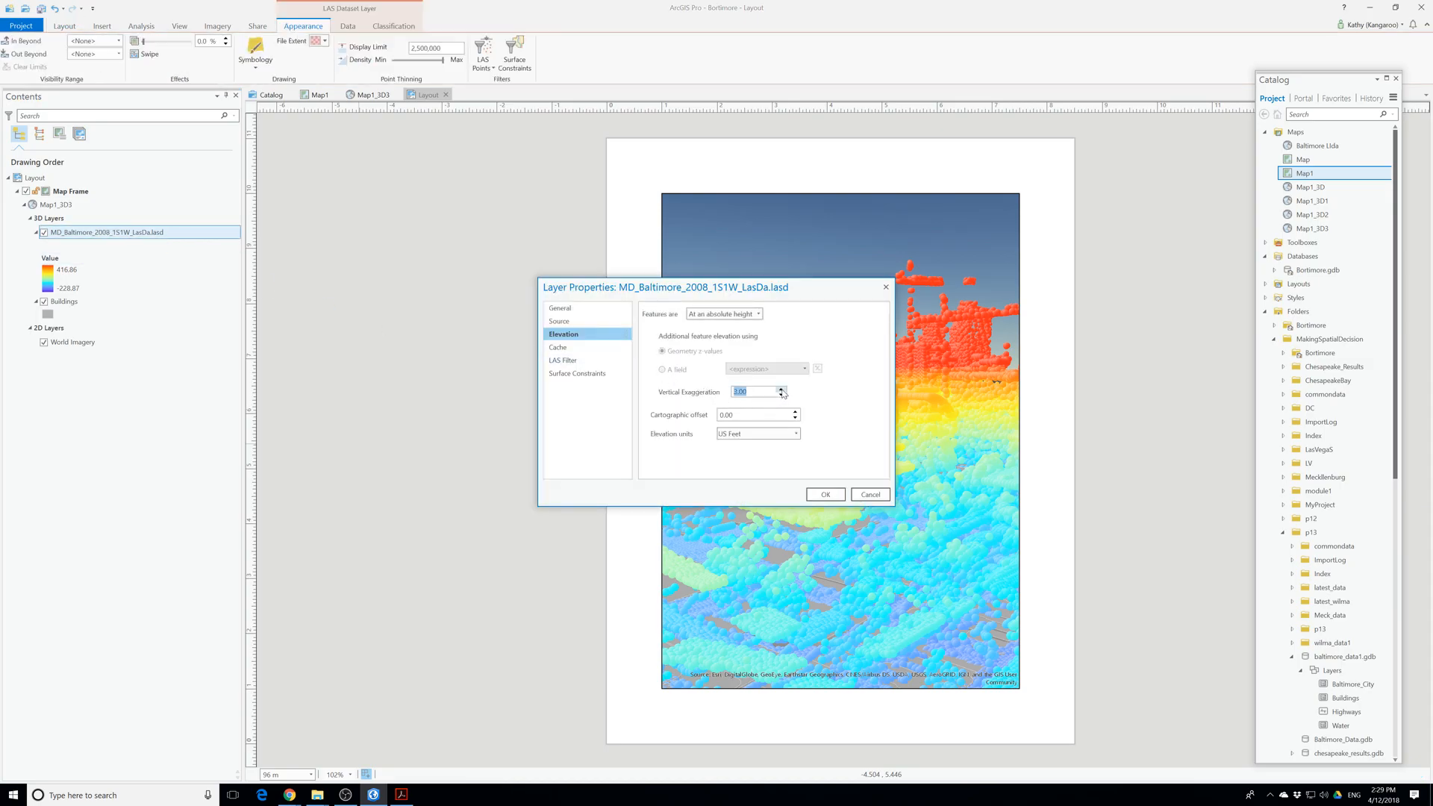
pyautogui.doubleClick(781, 395)
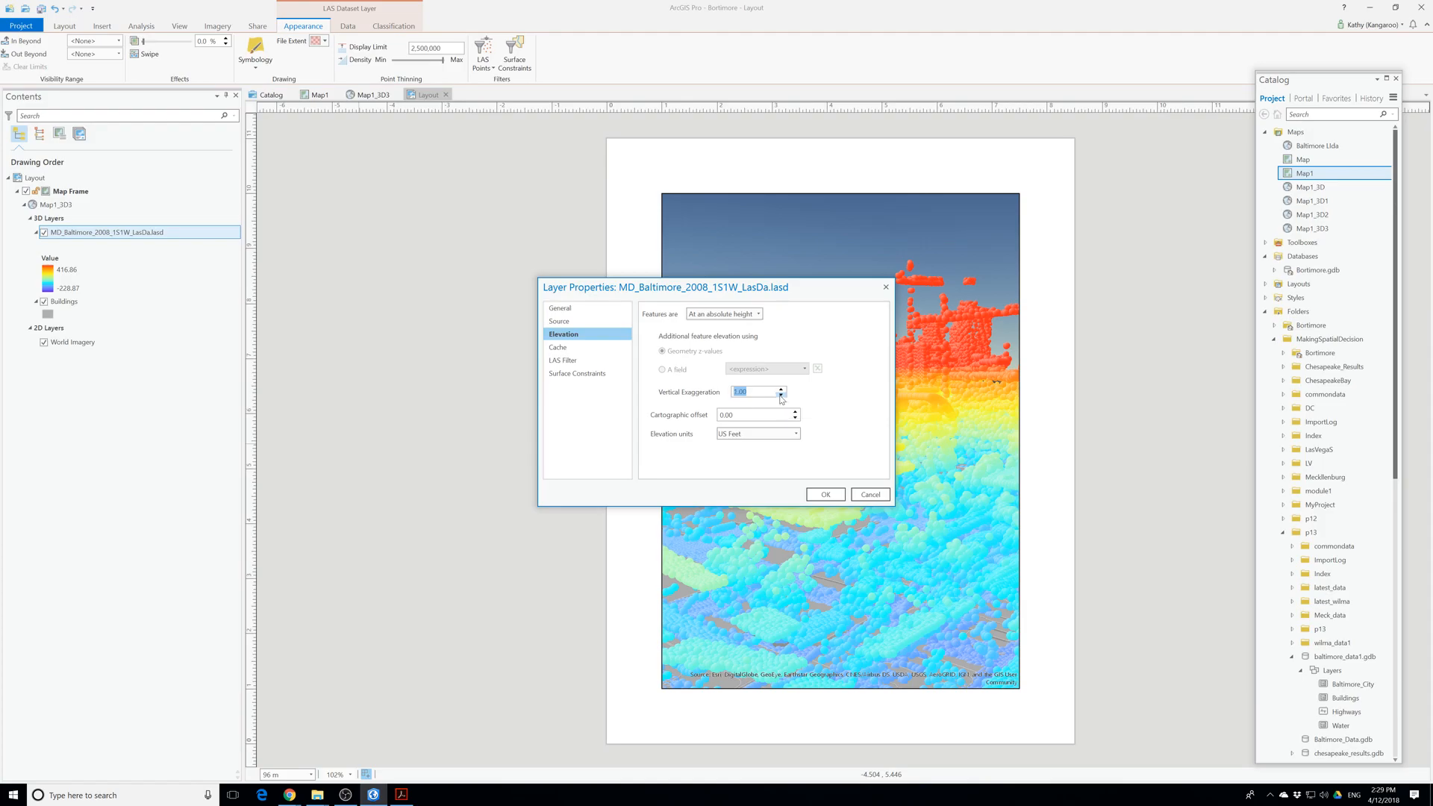
pyautogui.click(826, 494)
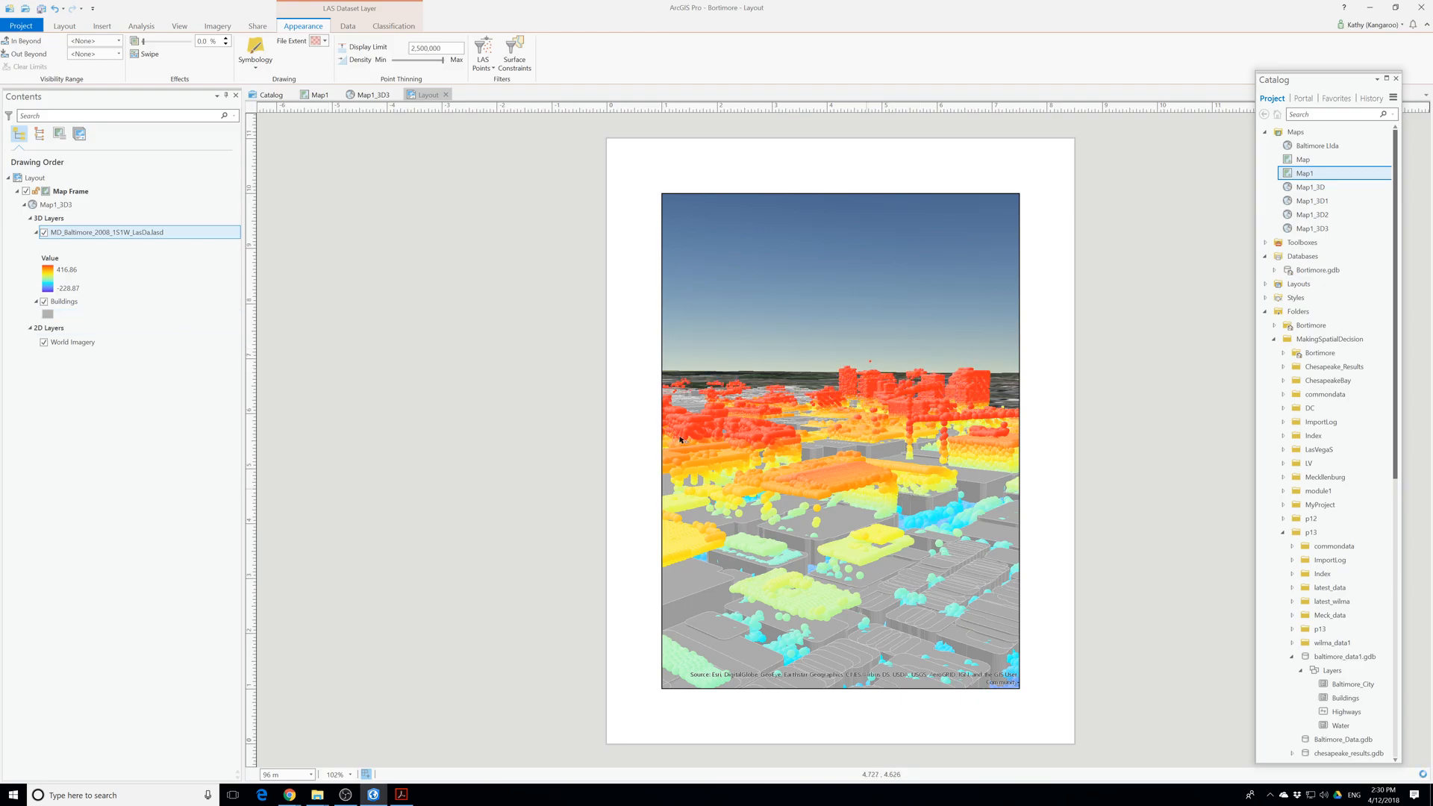
# Reactivate the map frame, shift its scene to bring the gray building blocks and blue lidar points into the foreground, and close the activation.
pyautogui.rightClick(57, 196)
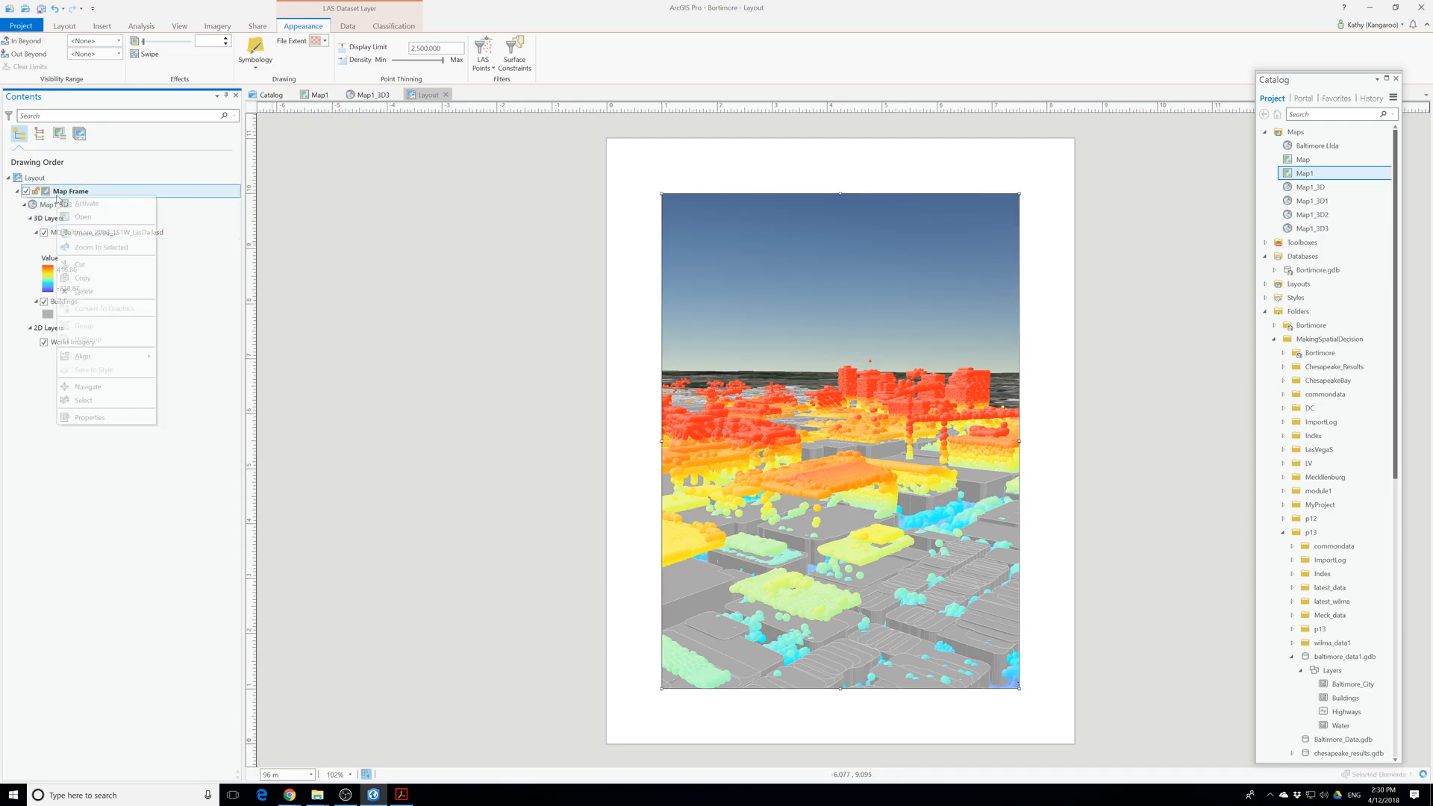
pyautogui.click(88, 203)
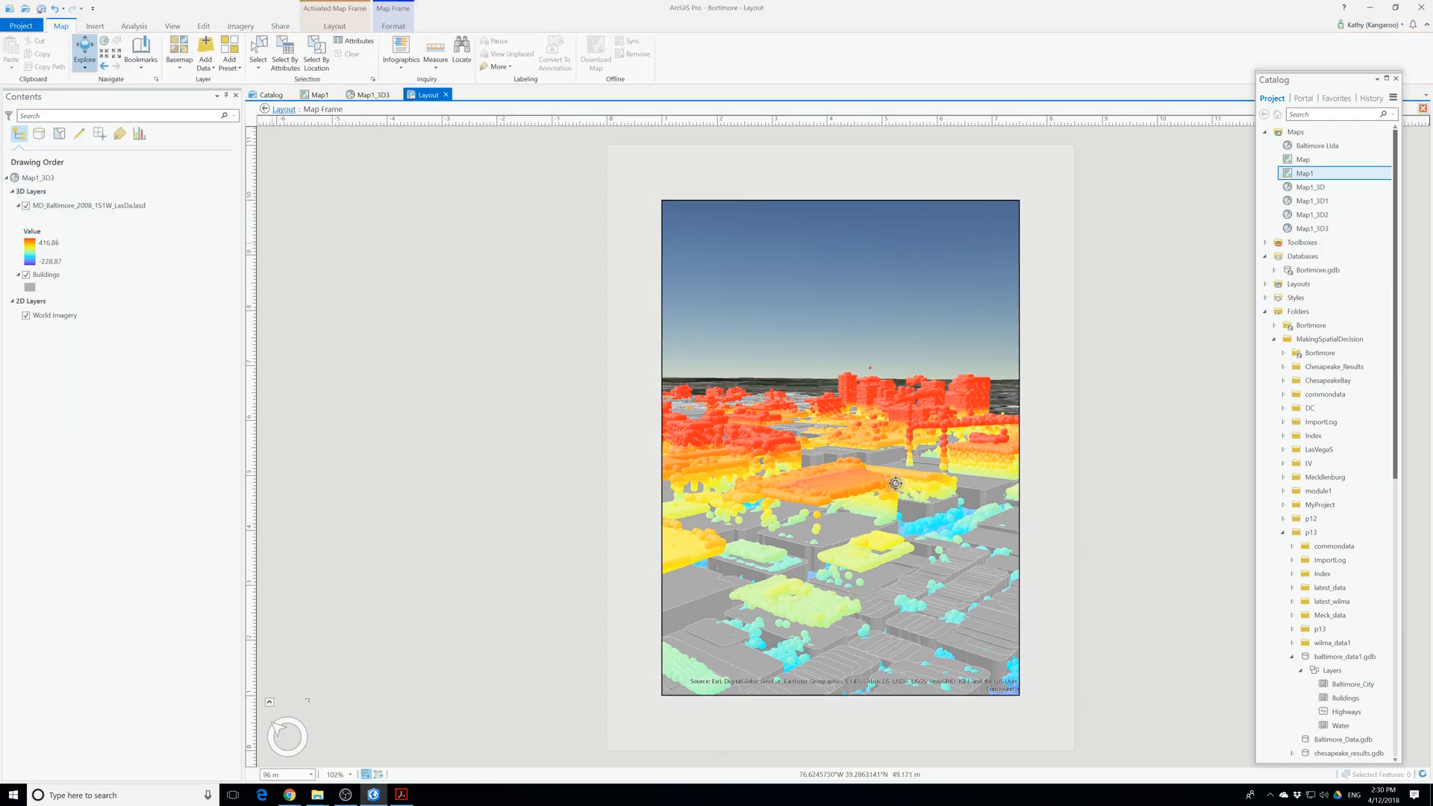
pyautogui.moveTo(895, 483); pyautogui.dragTo(1024, 442)
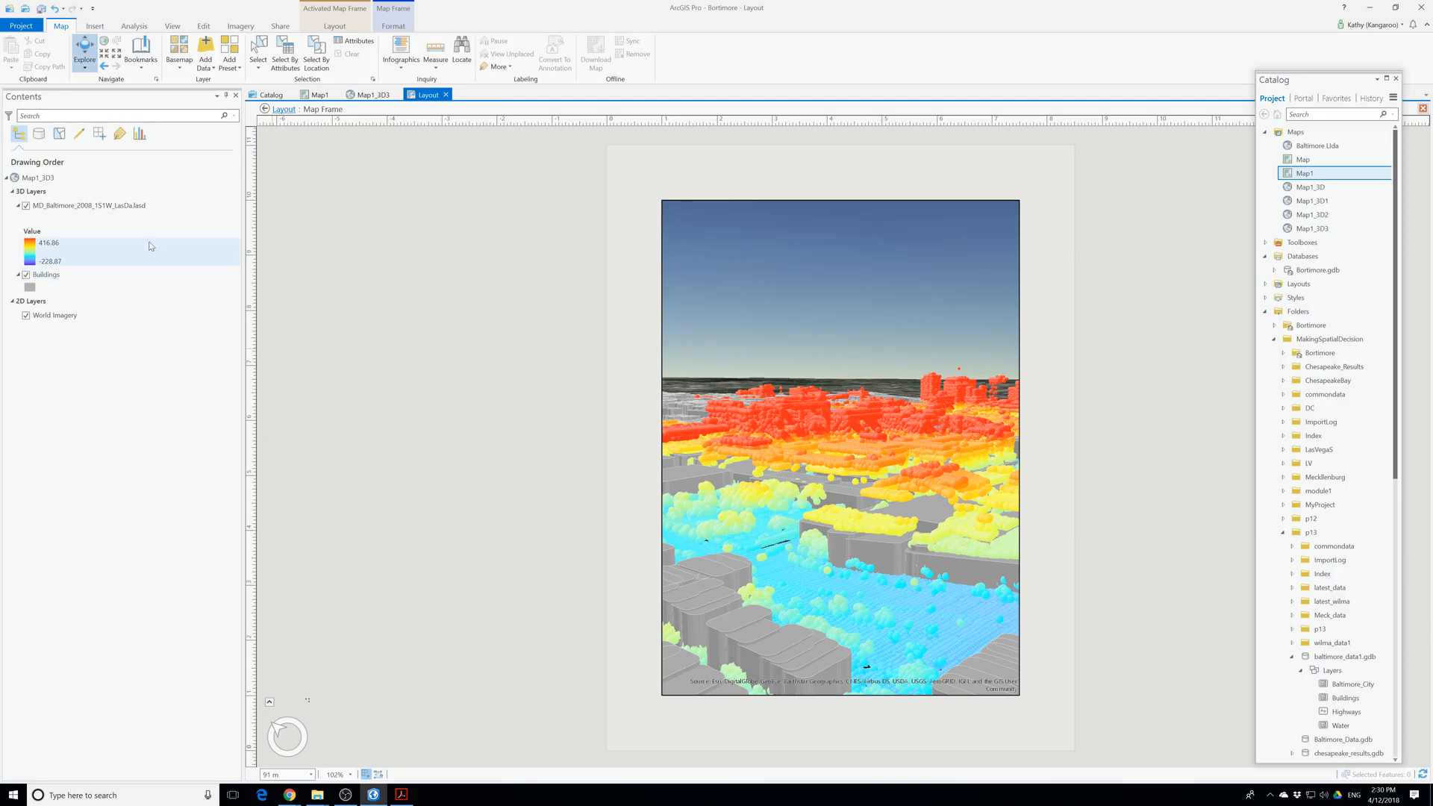
pyautogui.click(284, 109)
# Symbolize the Buildings layer with Unique Values on the Z field, generating the full list of values.
pyautogui.rightClick(67, 304)
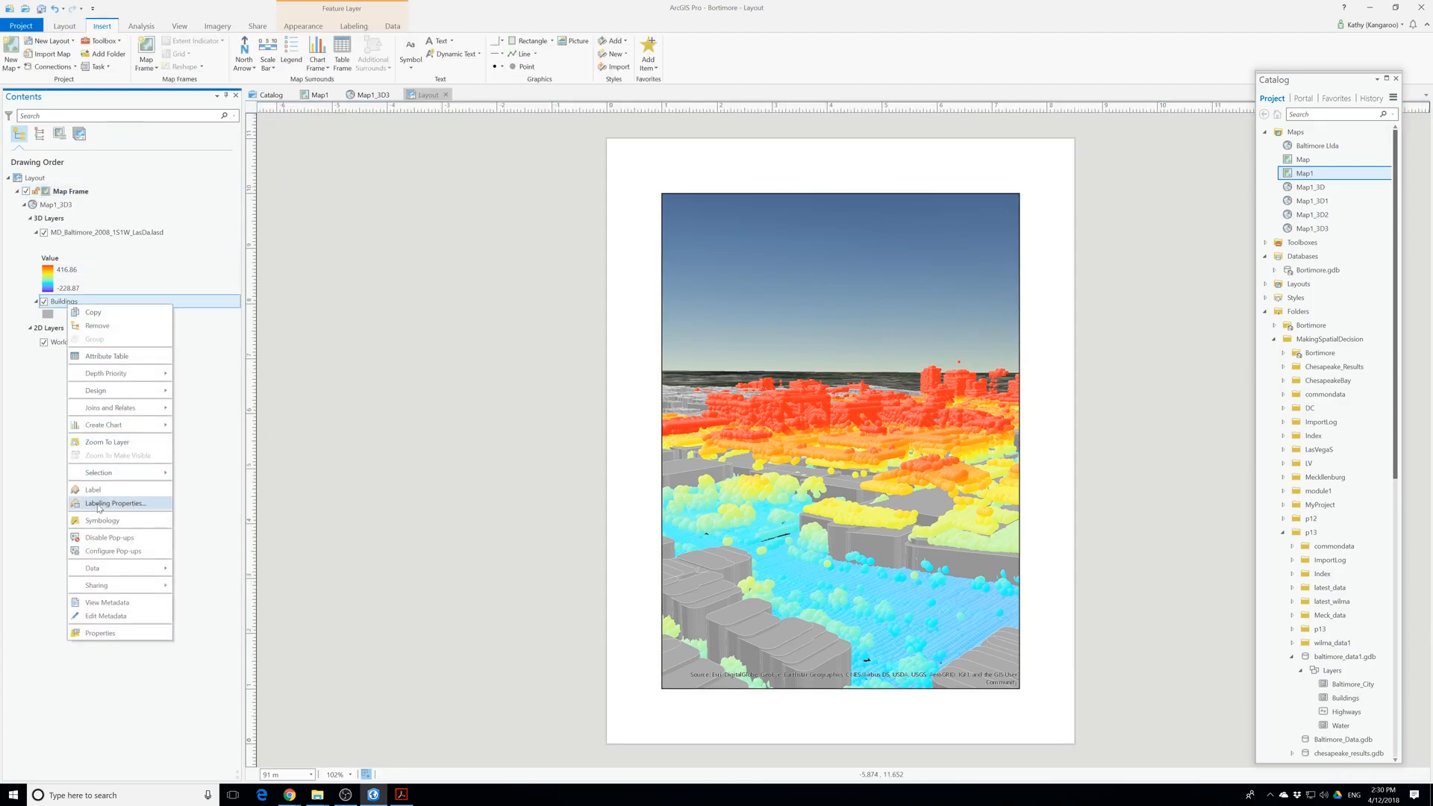
pyautogui.click(100, 521)
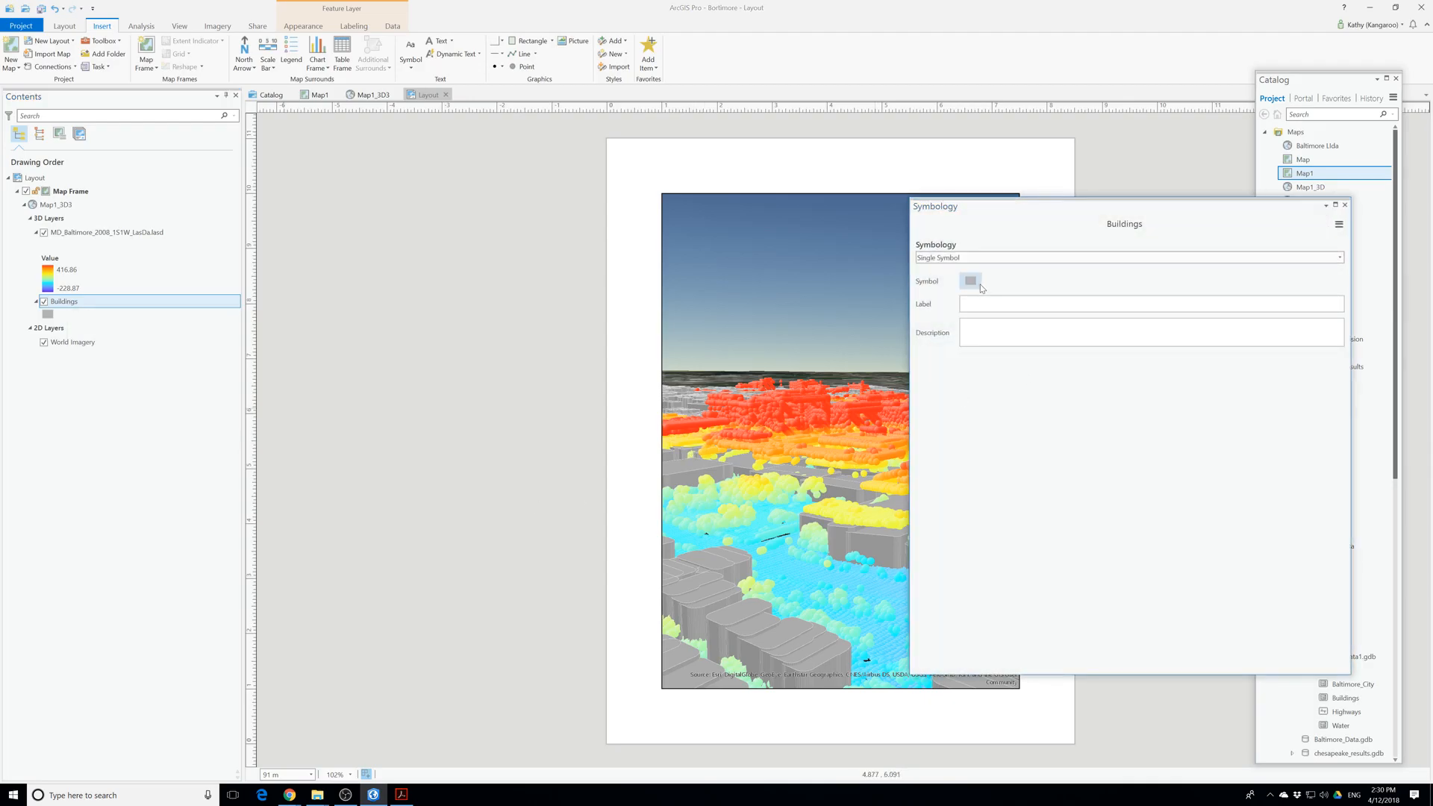
pyautogui.click(985, 258)
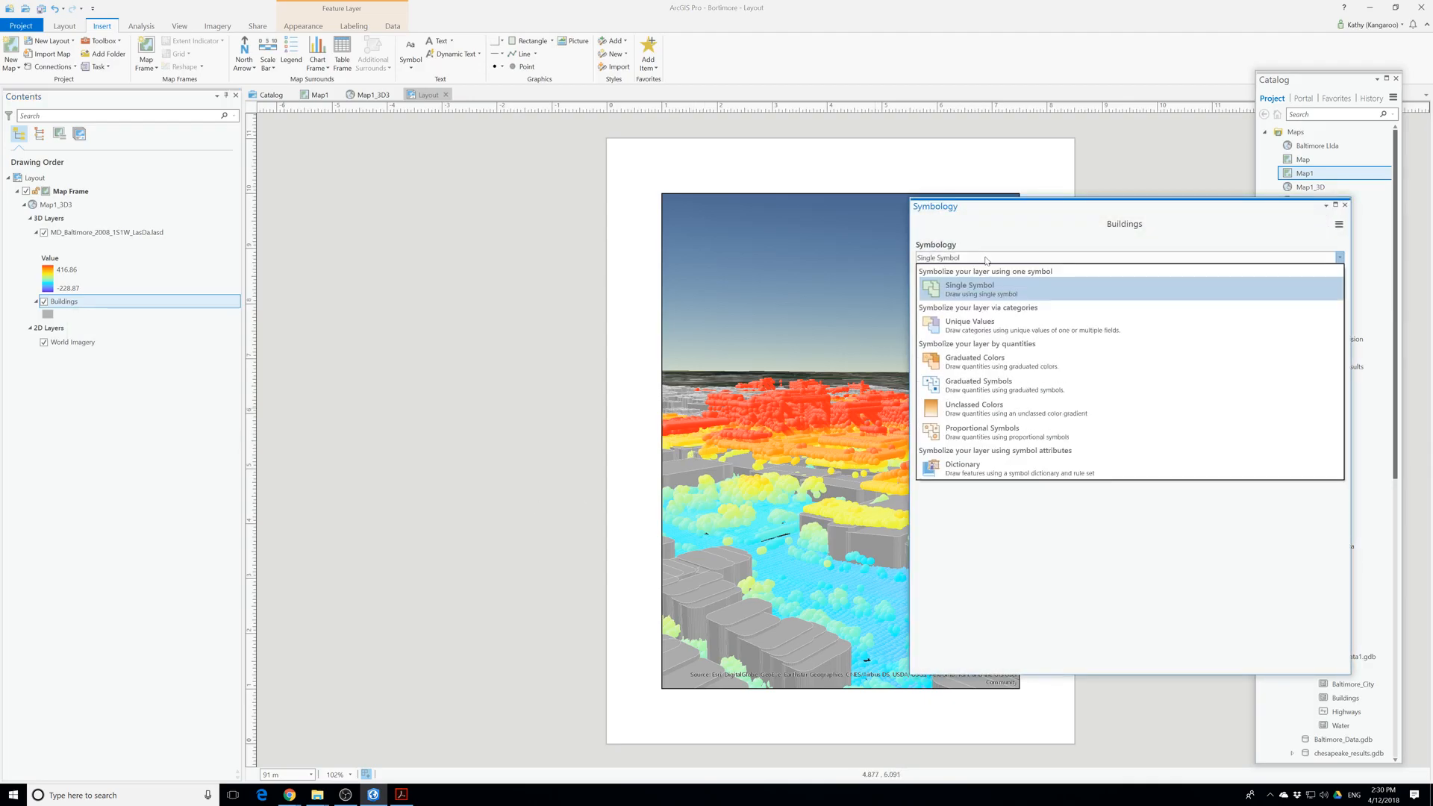
pyautogui.click(980, 323)
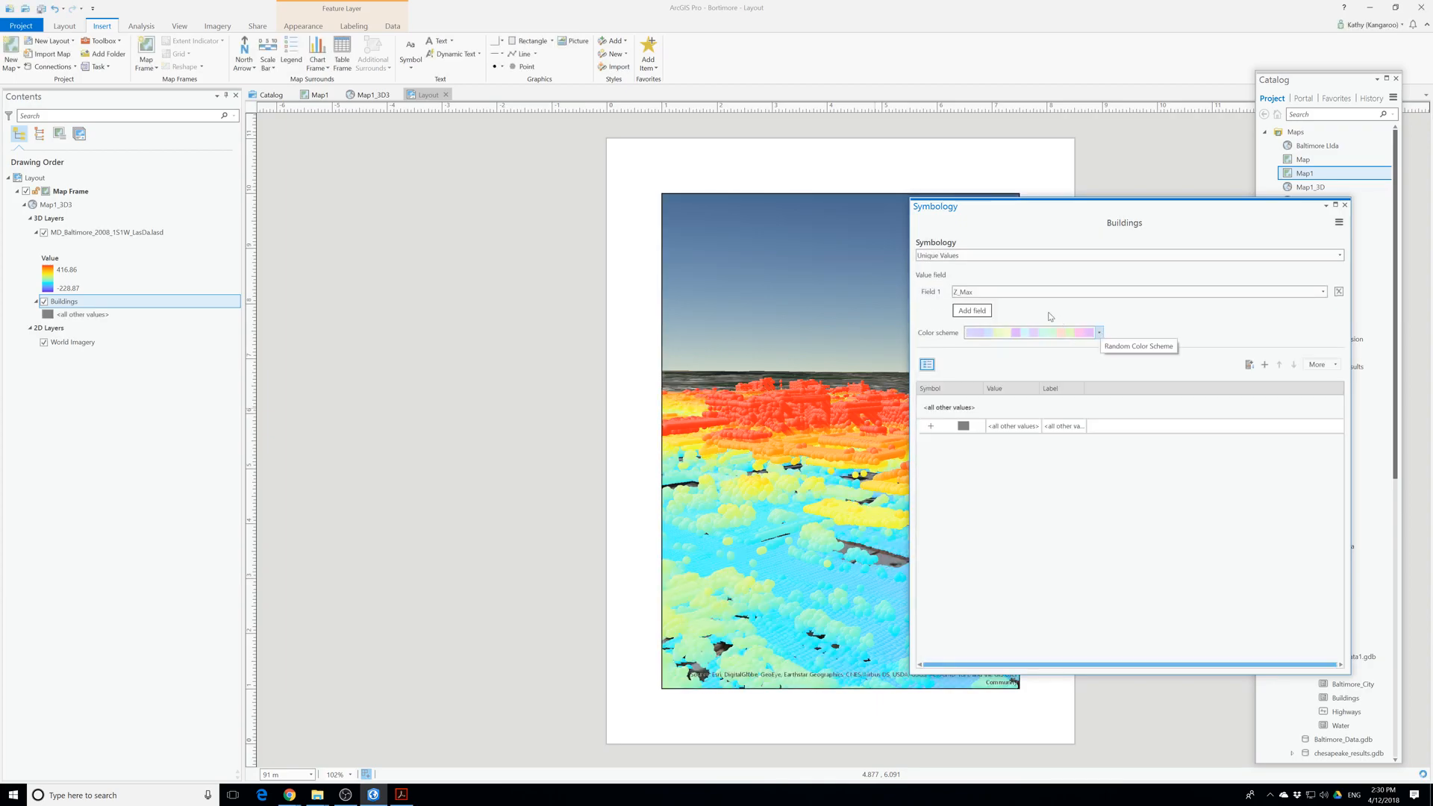
pyautogui.click(1030, 298)
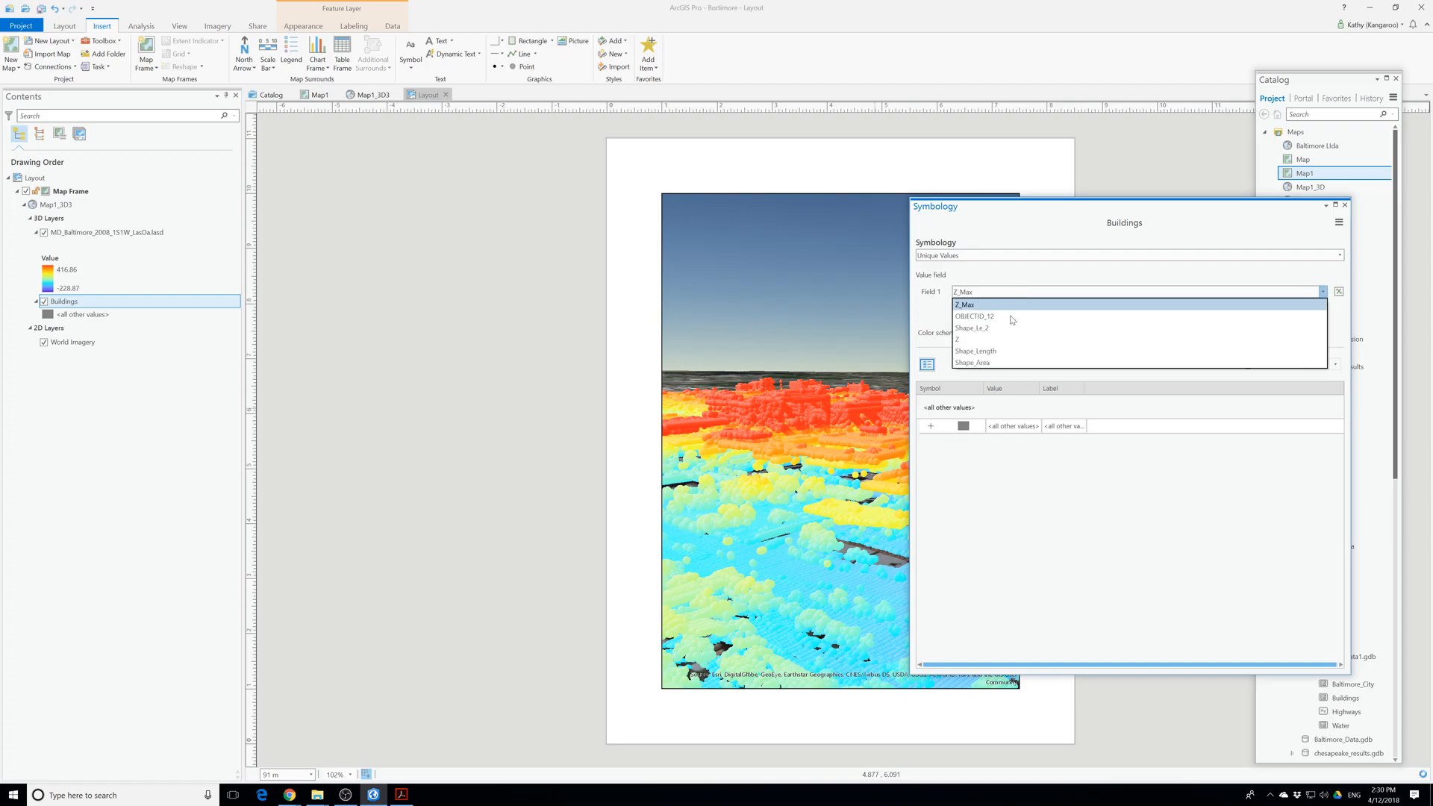
pyautogui.click(985, 352)
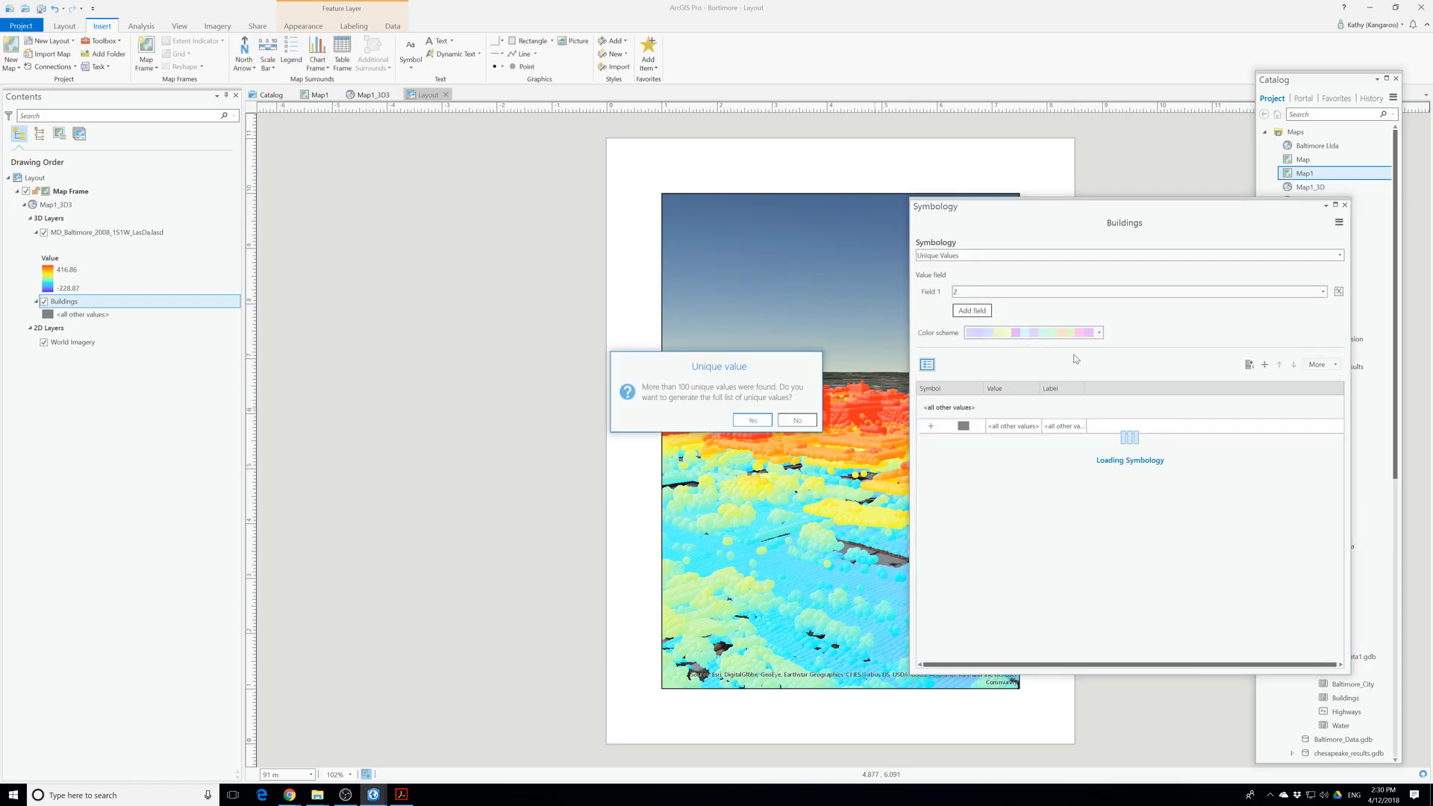
pyautogui.click(752, 419)
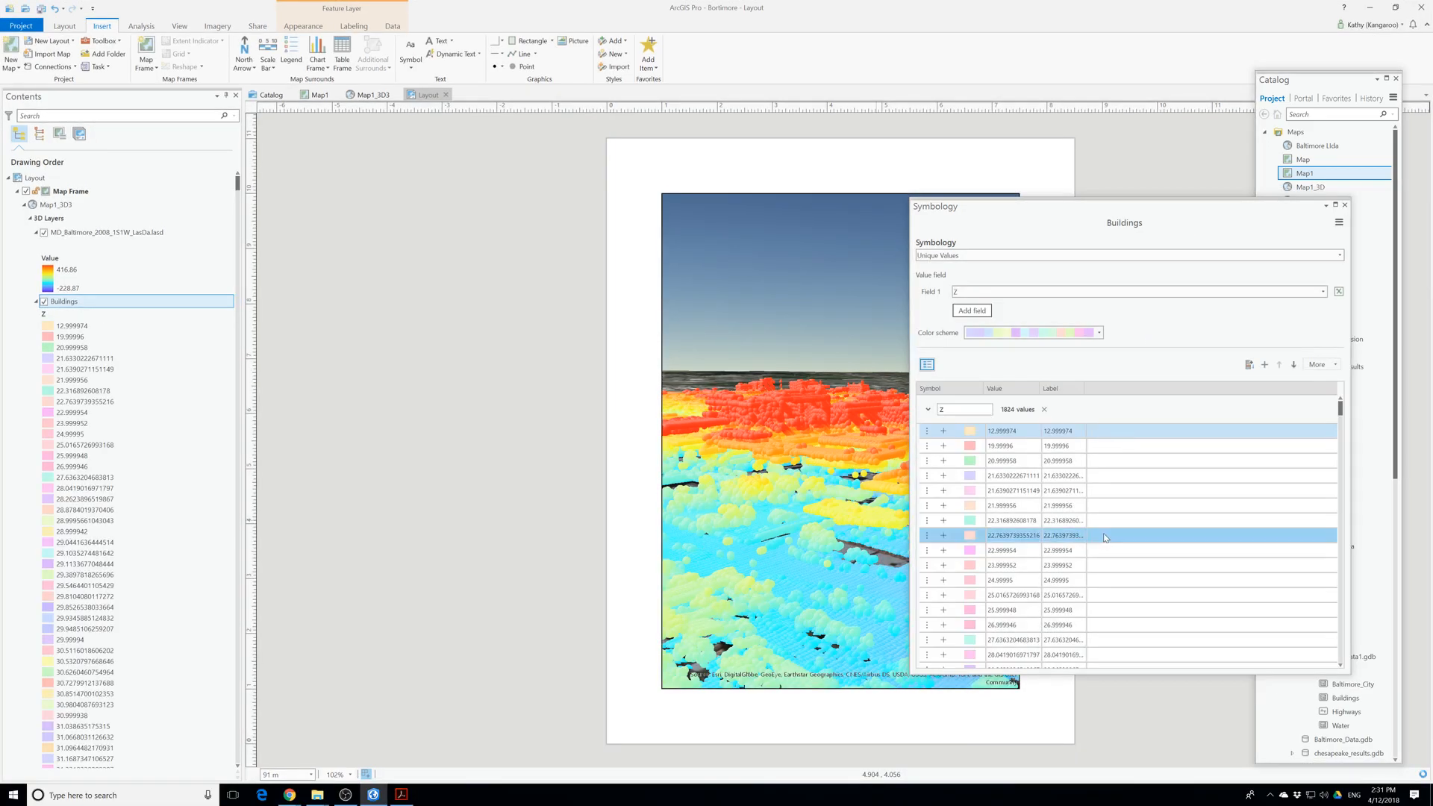
# Apply the paired blue, green, red, orange and purple color scheme to the Buildings classes and check the class symbols.
pyautogui.scroll(-10, 1105, 537)
pyautogui.scroll(-12, 1105, 537)
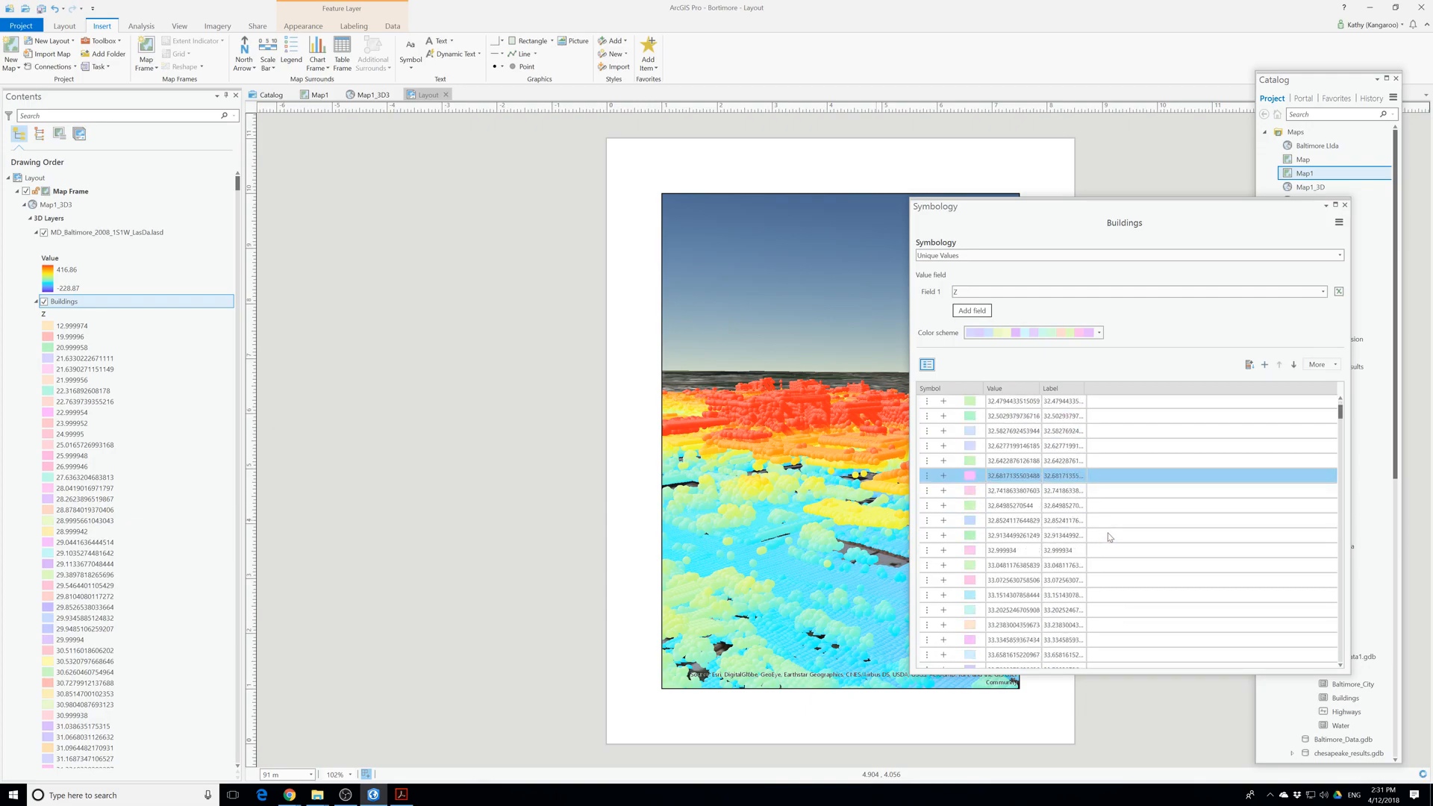
pyautogui.scroll(-7, 1109, 537)
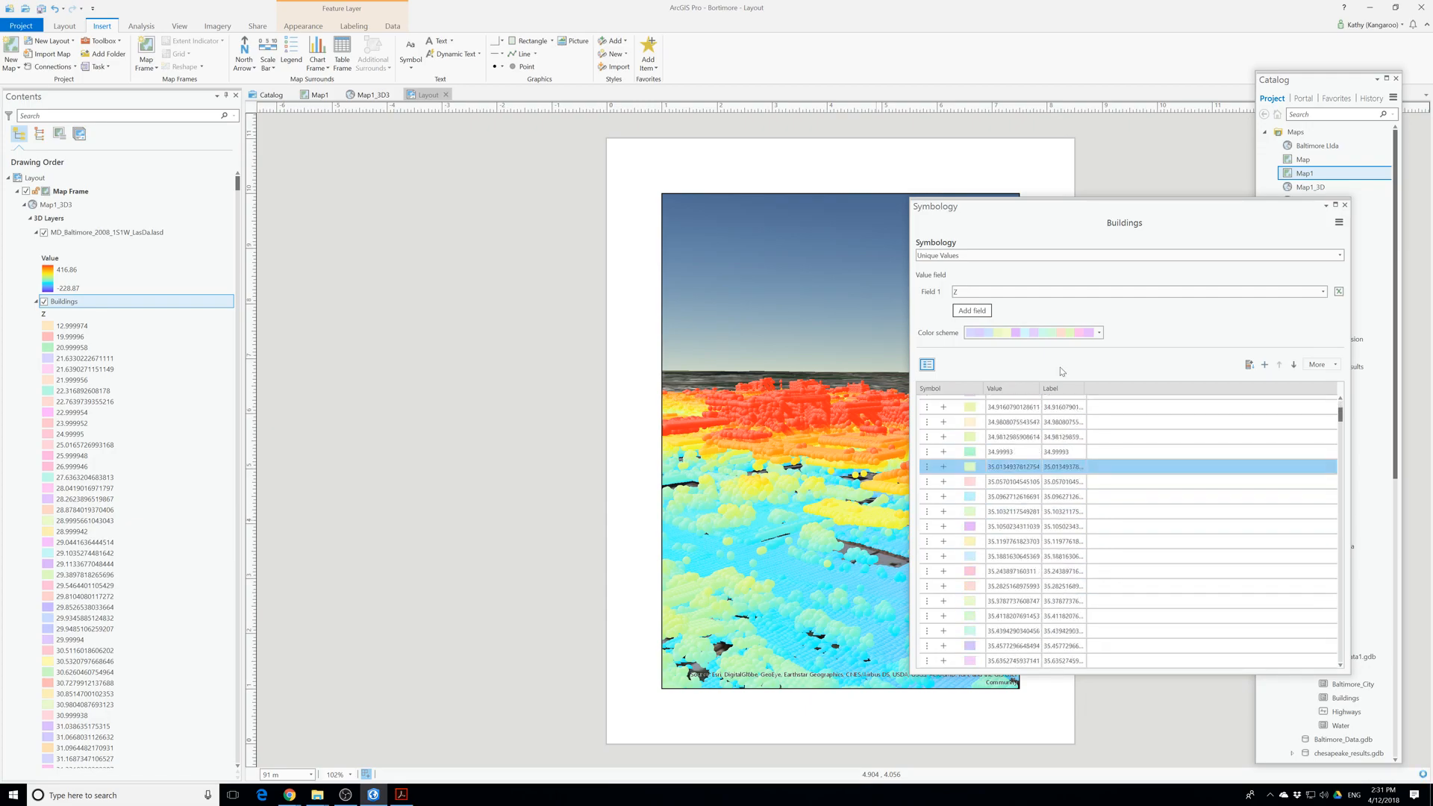
pyautogui.click(1099, 333)
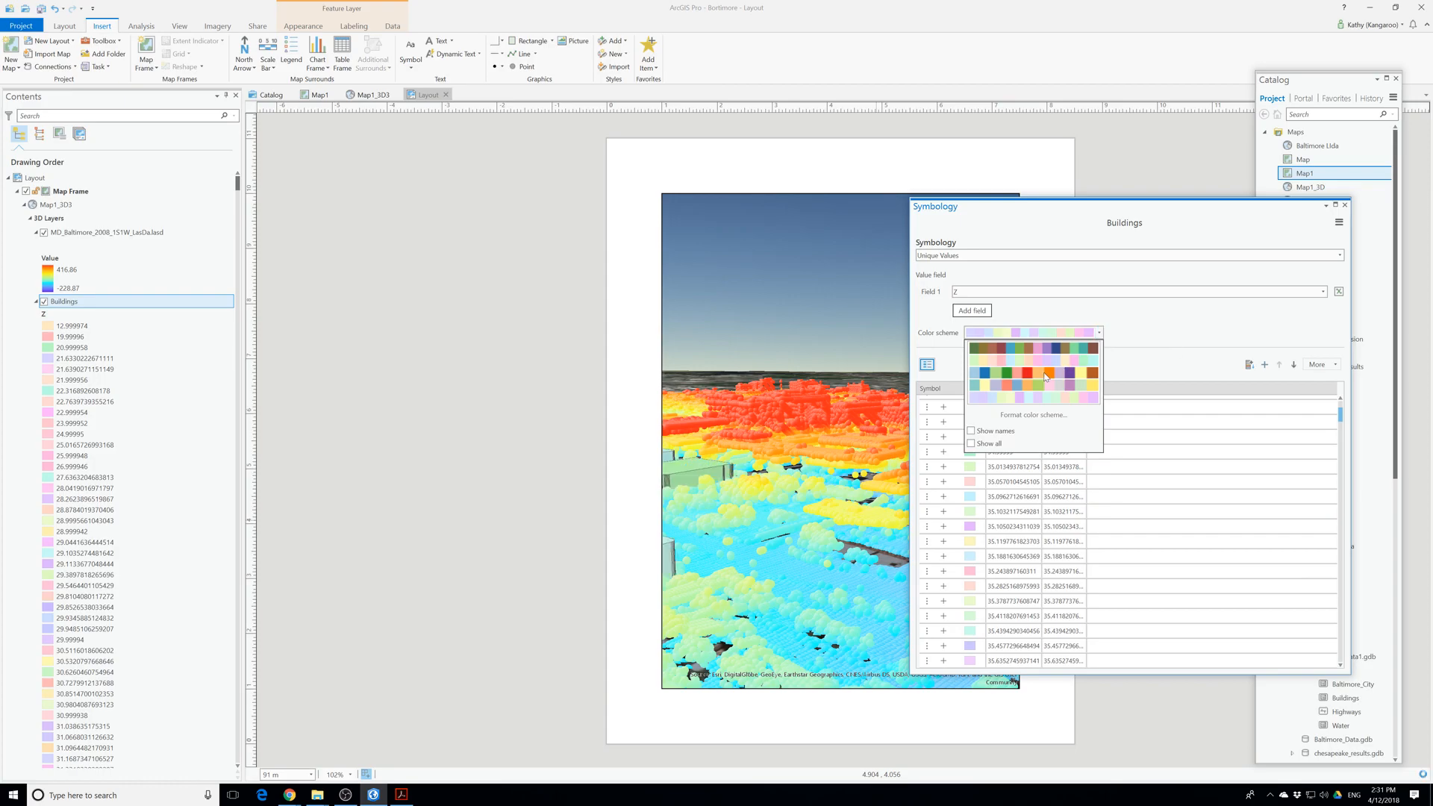
pyautogui.click(1036, 374)
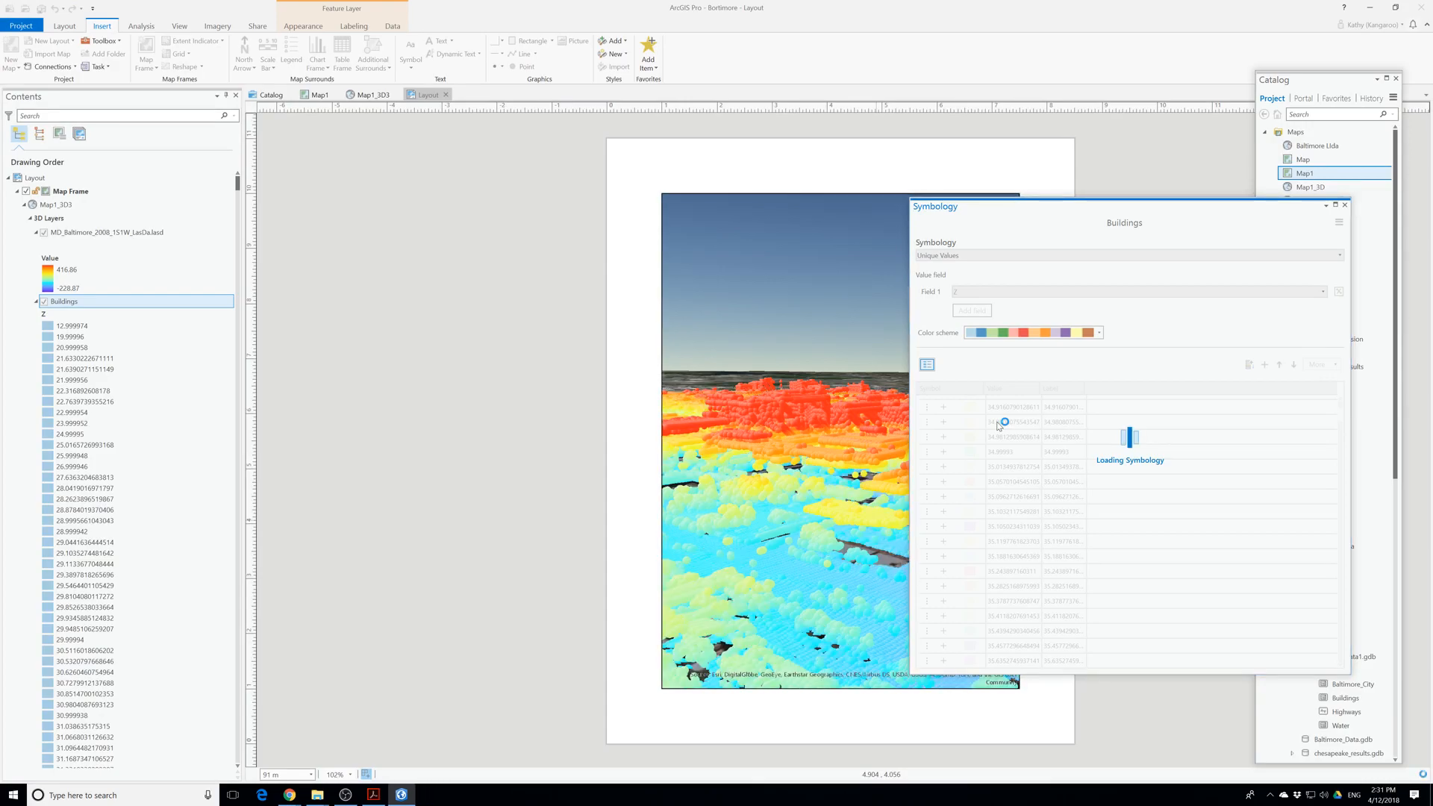
pyautogui.scroll(-5, 1000, 508)
pyautogui.scroll(-10, 978, 498)
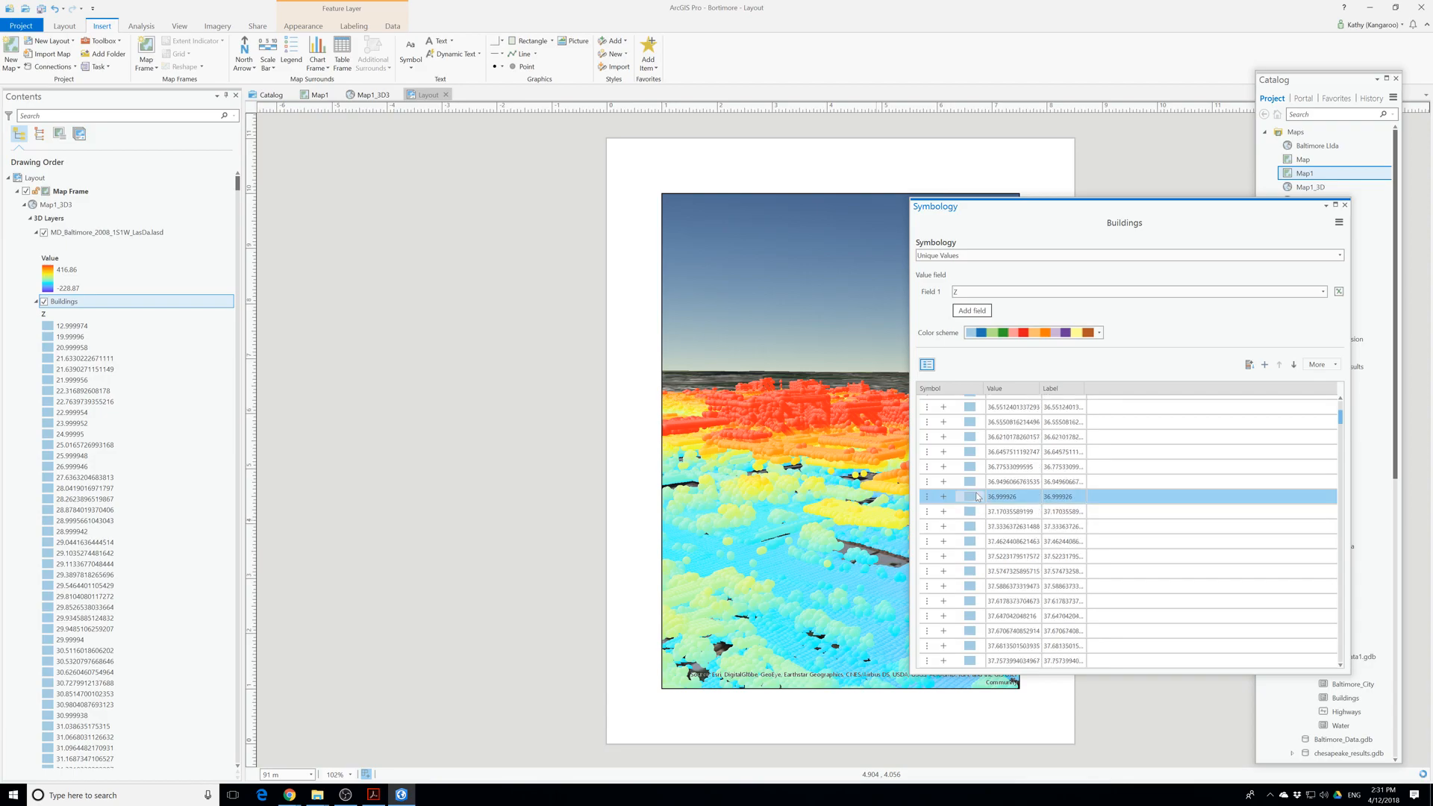
# Review the Buildings classes through the end of the list and turn off the class for all other values.
pyautogui.scroll(-3, 980, 501)
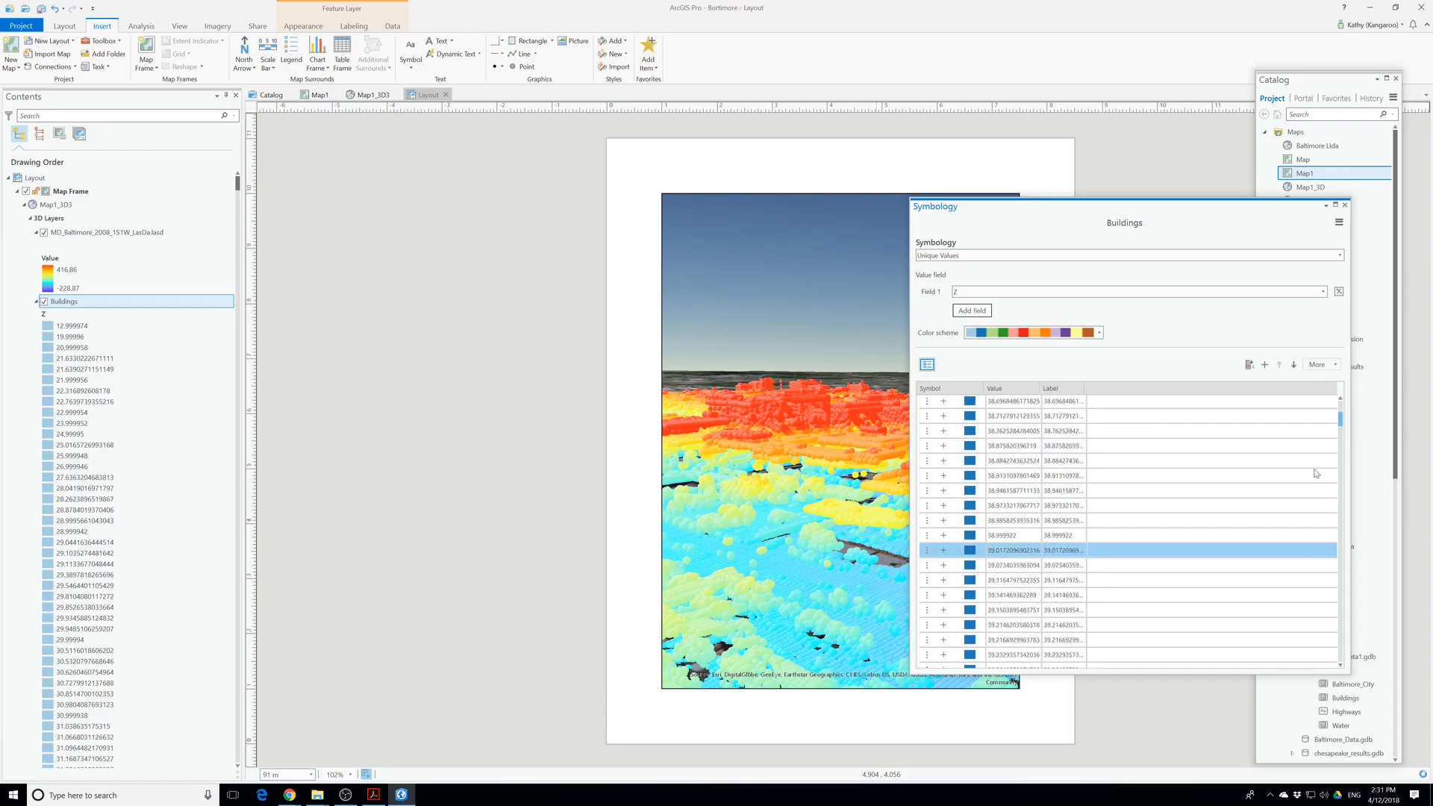
pyautogui.moveTo(1342, 422); pyautogui.dragTo(1321, 664)
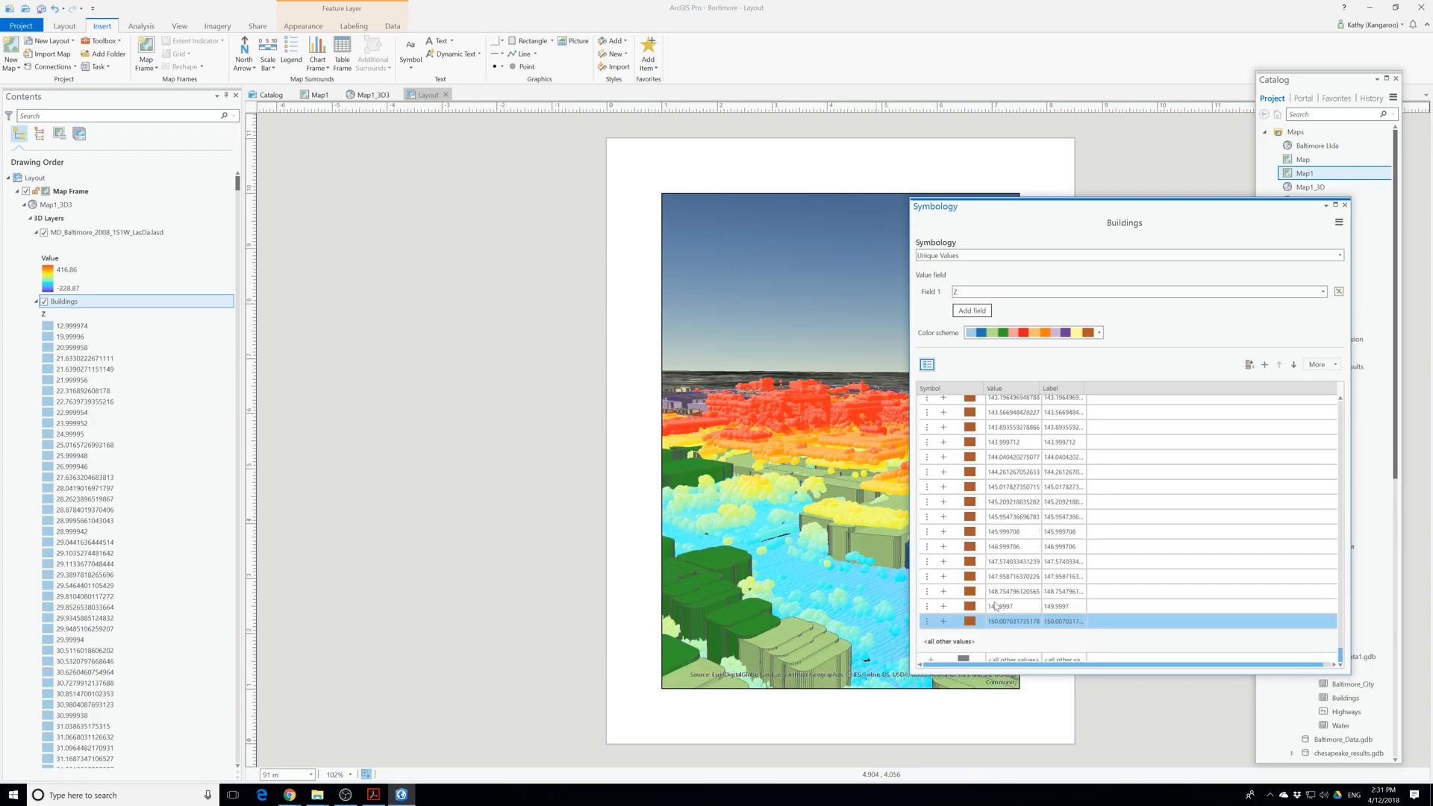
pyautogui.scroll(-1, 981, 526)
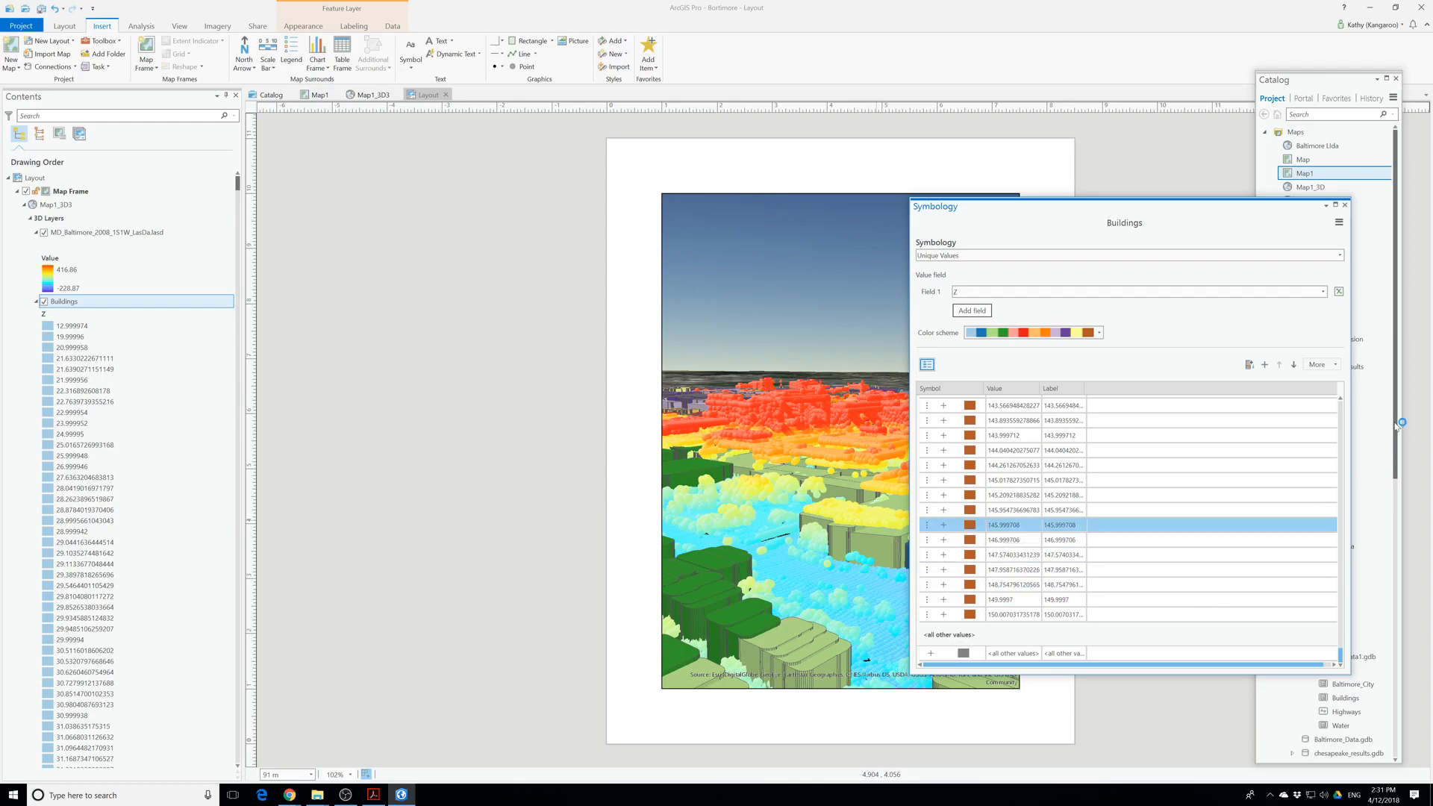
pyautogui.click(1336, 366)
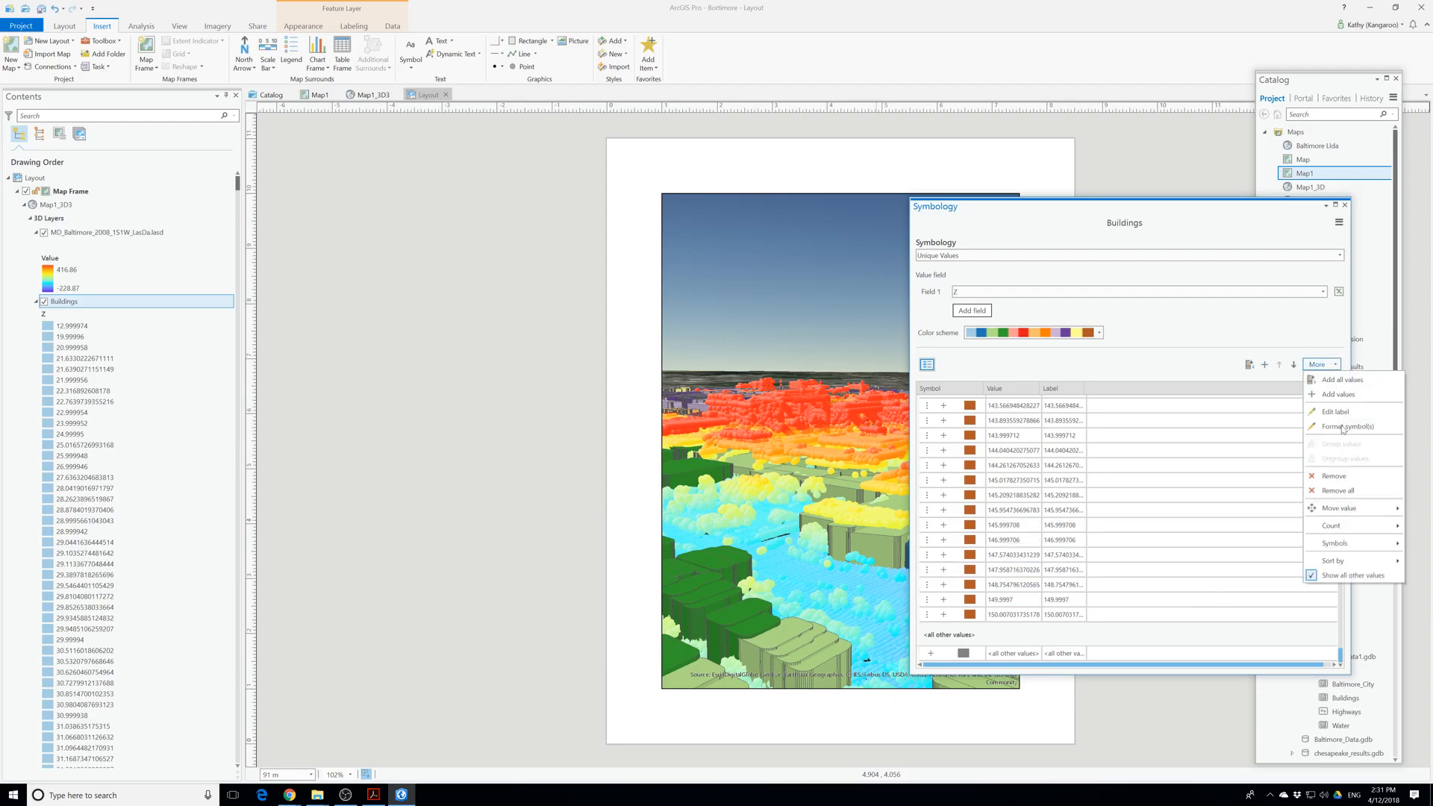
pyautogui.click(1323, 576)
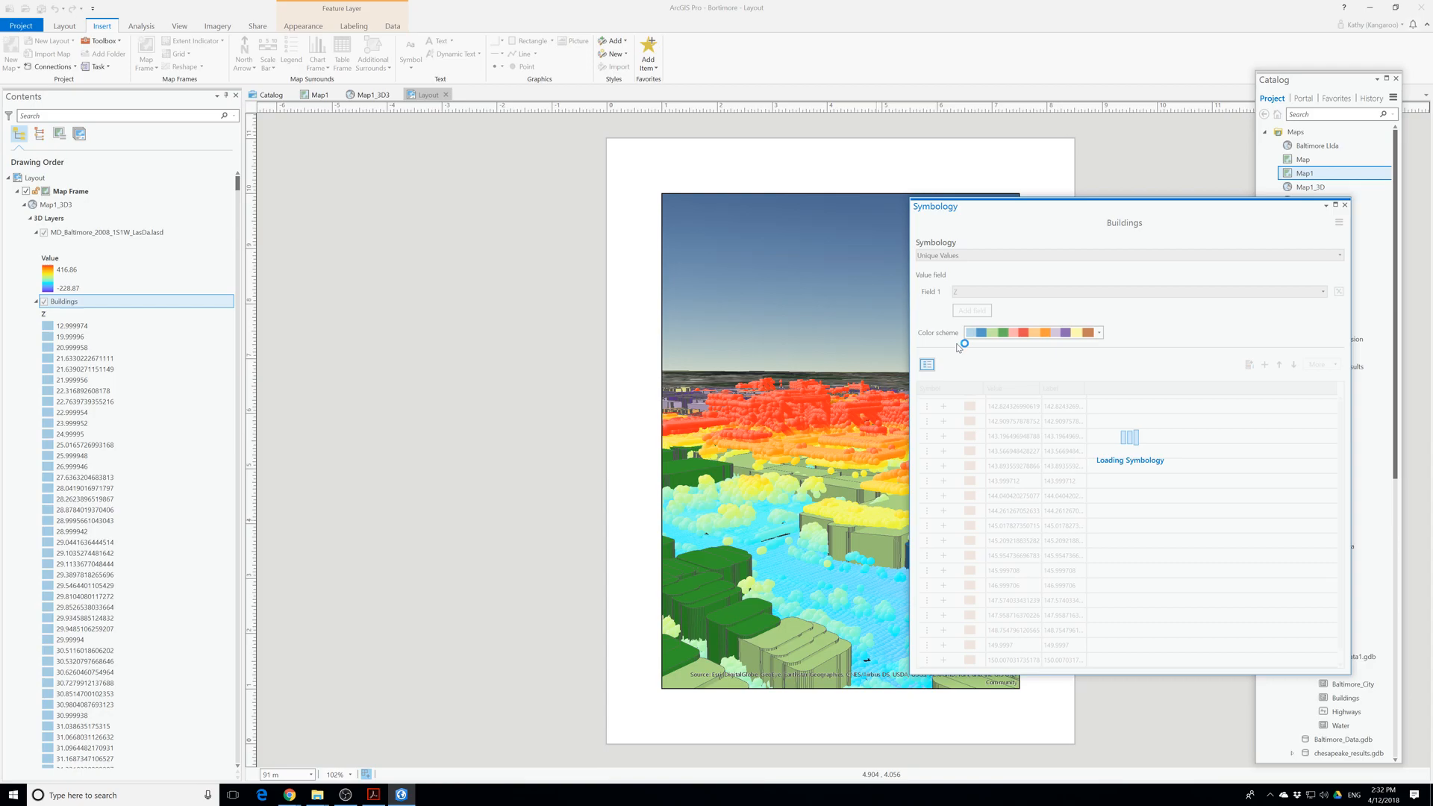
# Collapse the Buildings legend, move Buildings above the LAS dataset in the 3D layers, and hide the LAS dataset.
pyautogui.click(69, 235)
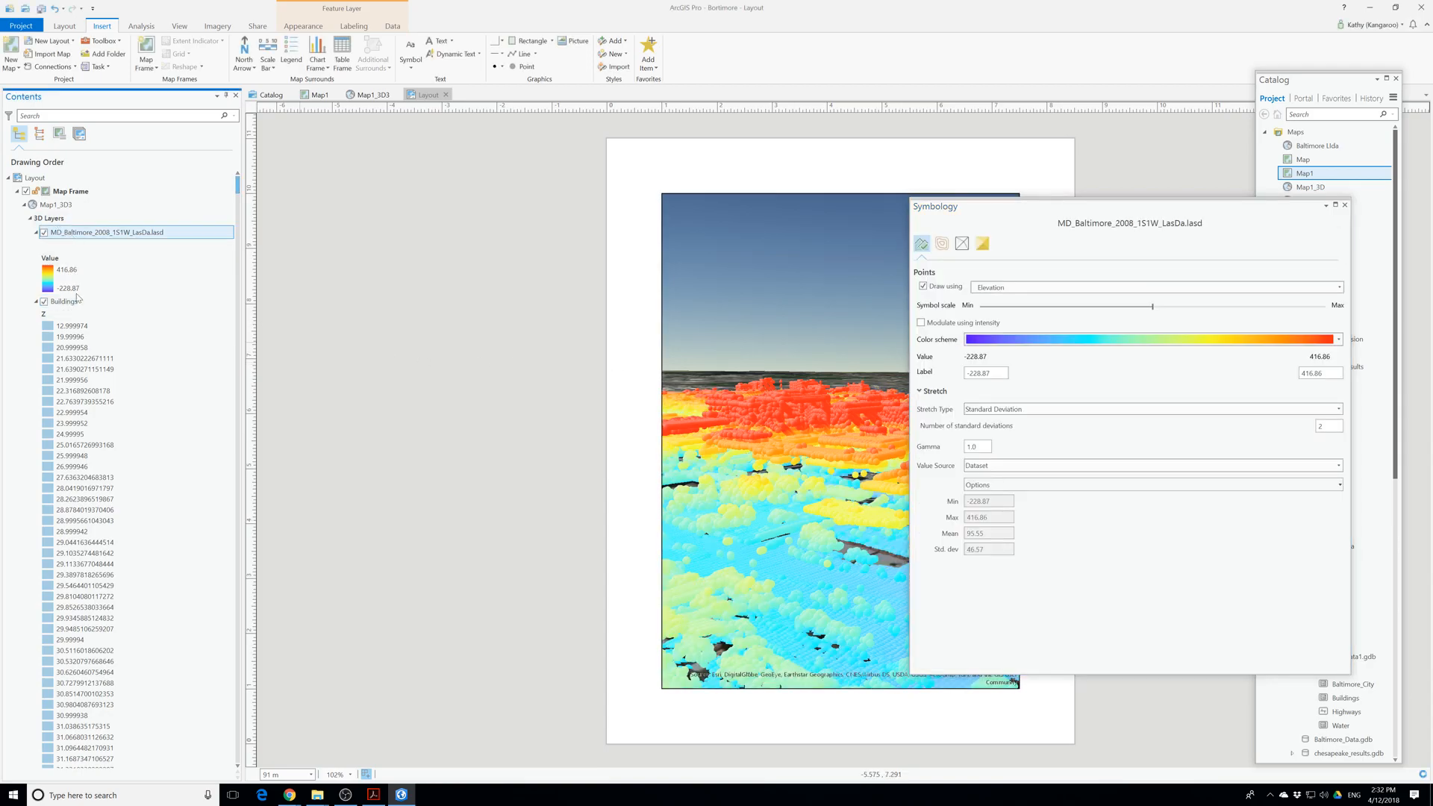
pyautogui.click(36, 301)
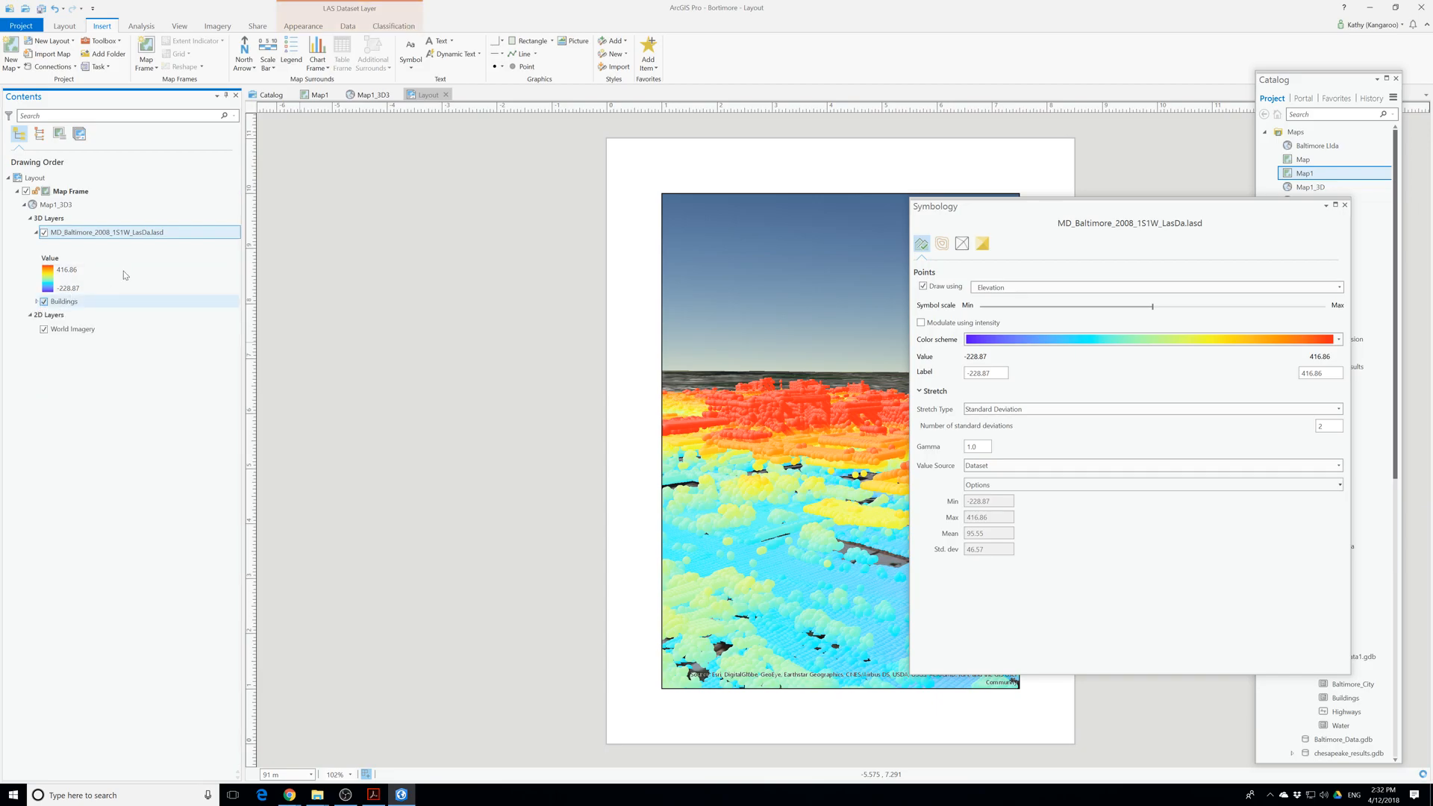
pyautogui.moveTo(64, 308); pyautogui.dragTo(63, 312)
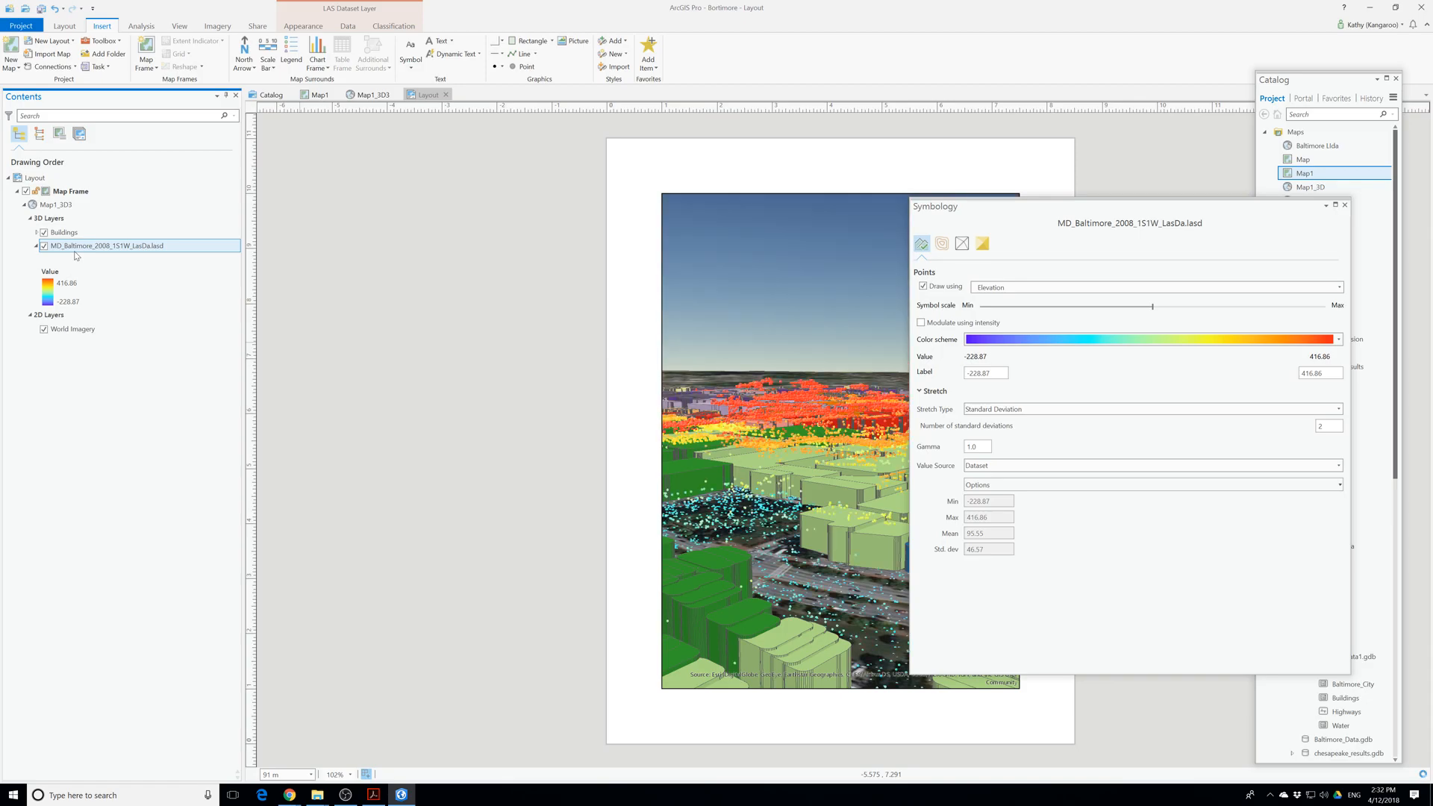
pyautogui.click(43, 247)
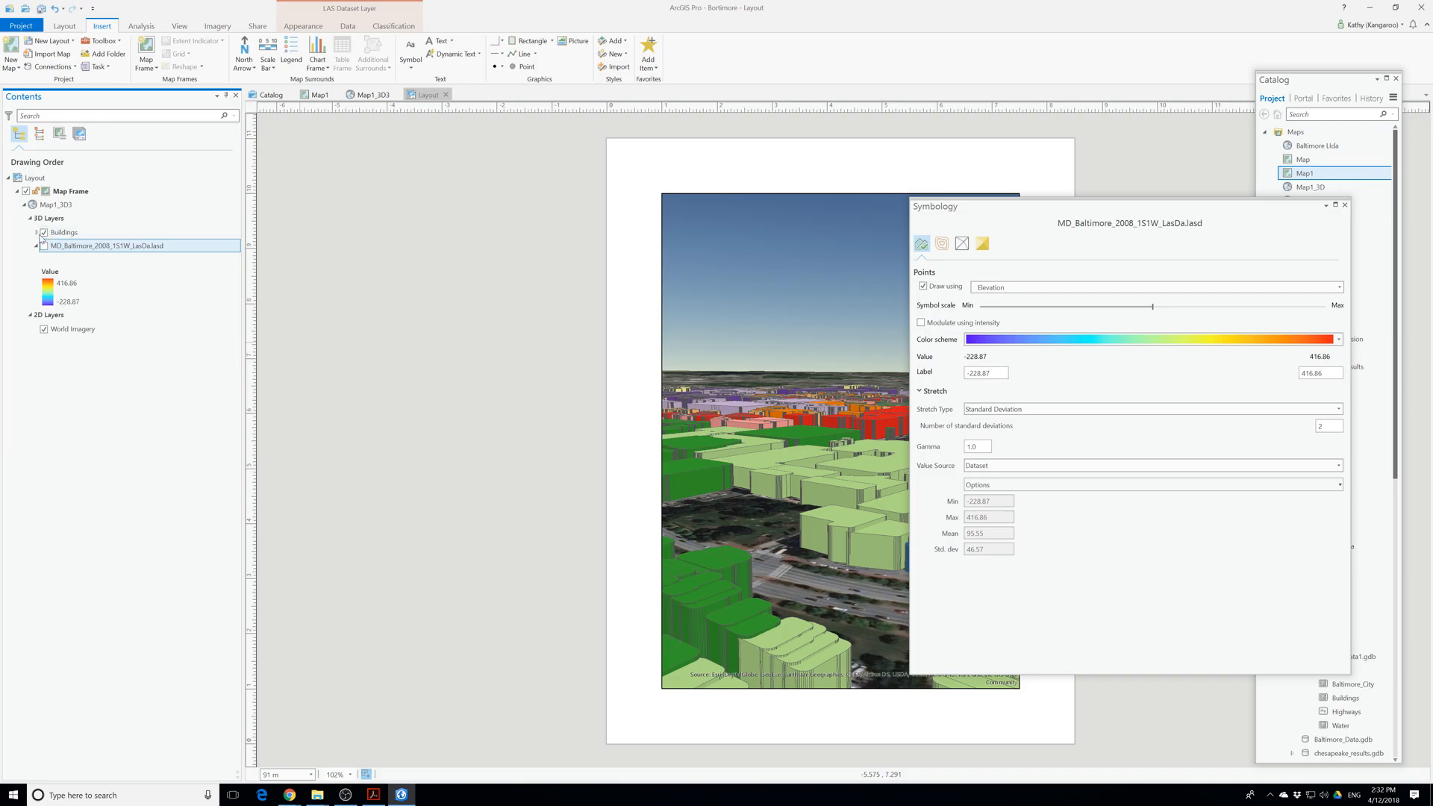
# Expand the Buildings legend and examine its class colors across the range of Z values, closing the symbology settings.
pyautogui.click(36, 233)
pyautogui.scroll(-8, 200, 219)
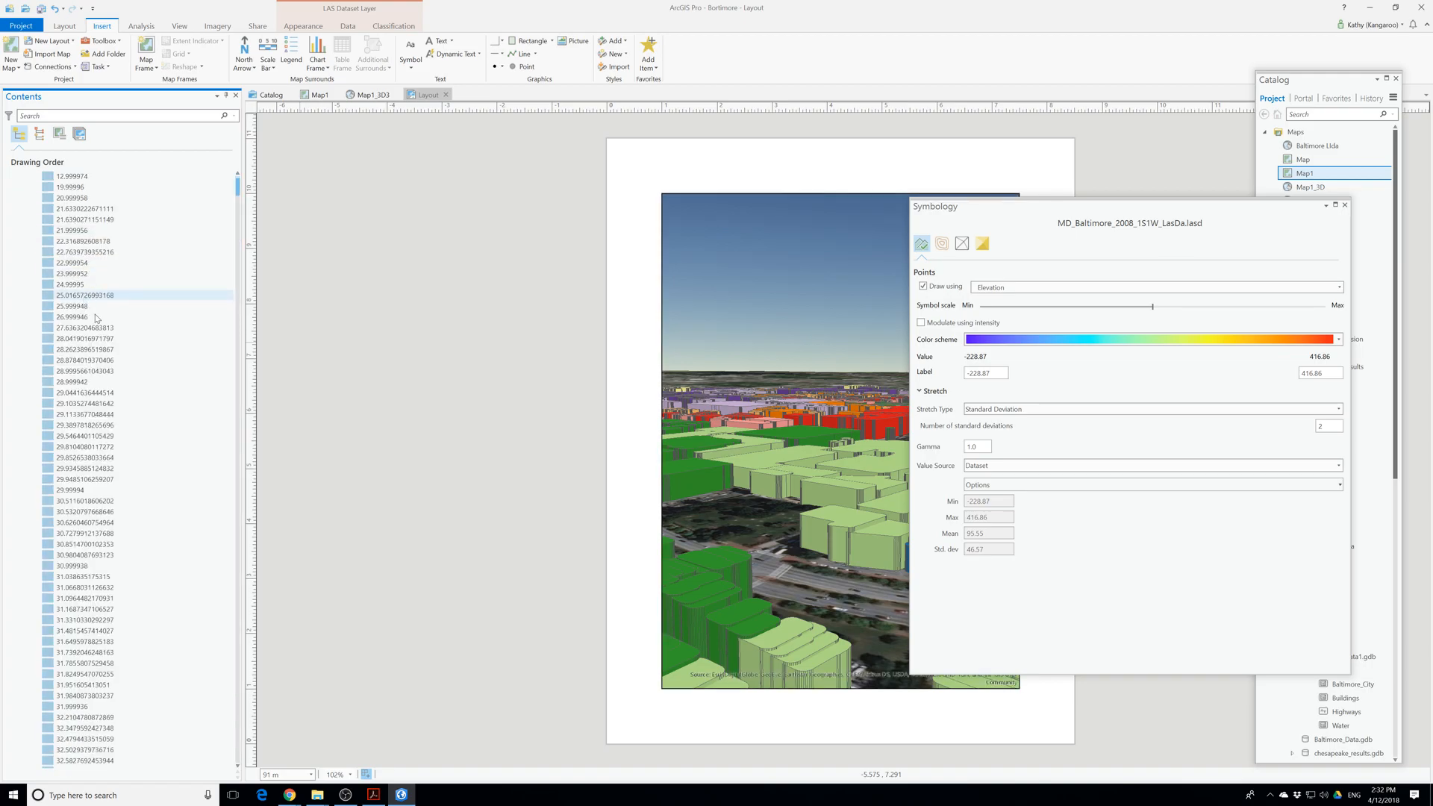
pyautogui.moveTo(239, 196); pyautogui.dragTo(193, 768)
pyautogui.scroll(2, 192, 527)
pyautogui.scroll(6, 193, 528)
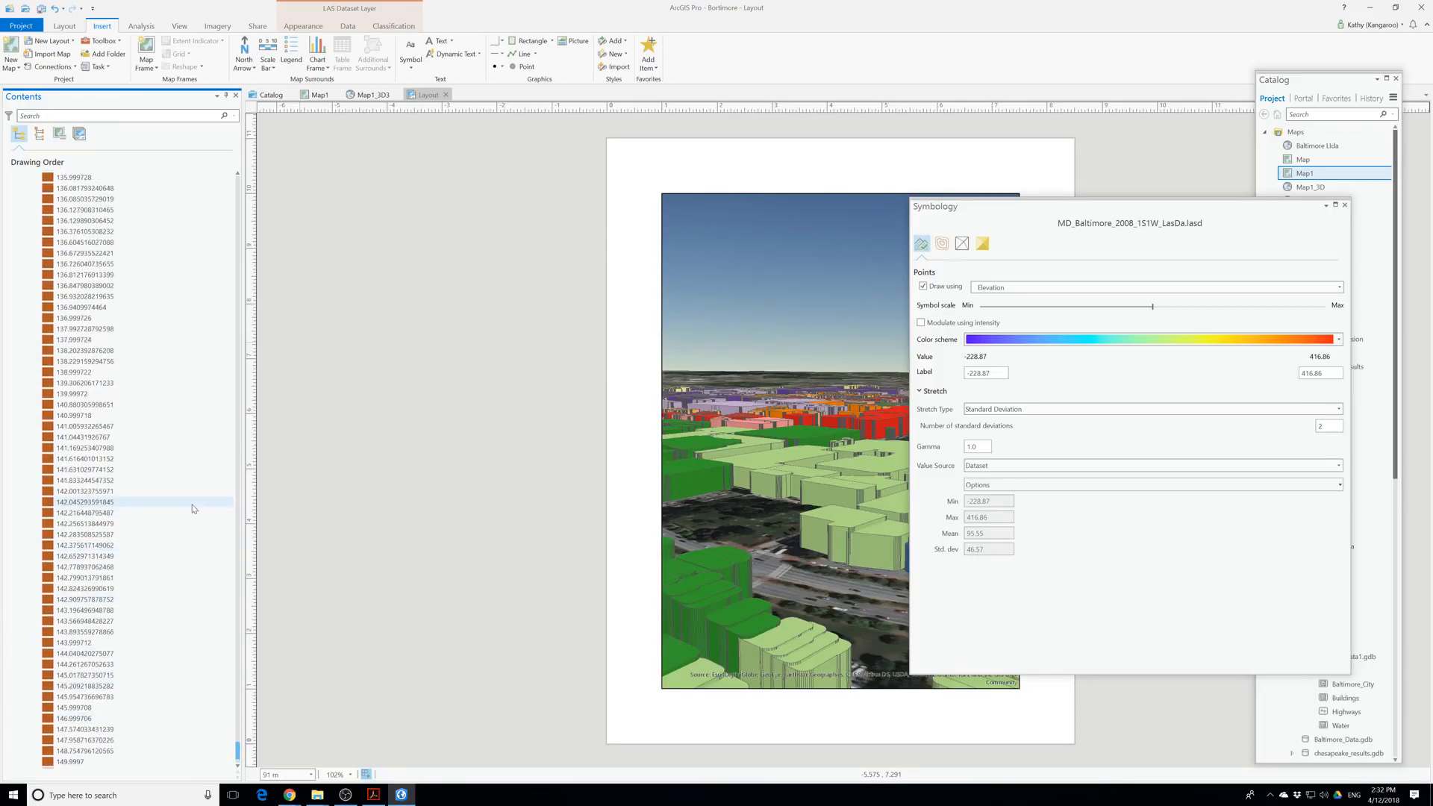
pyautogui.click(1345, 204)
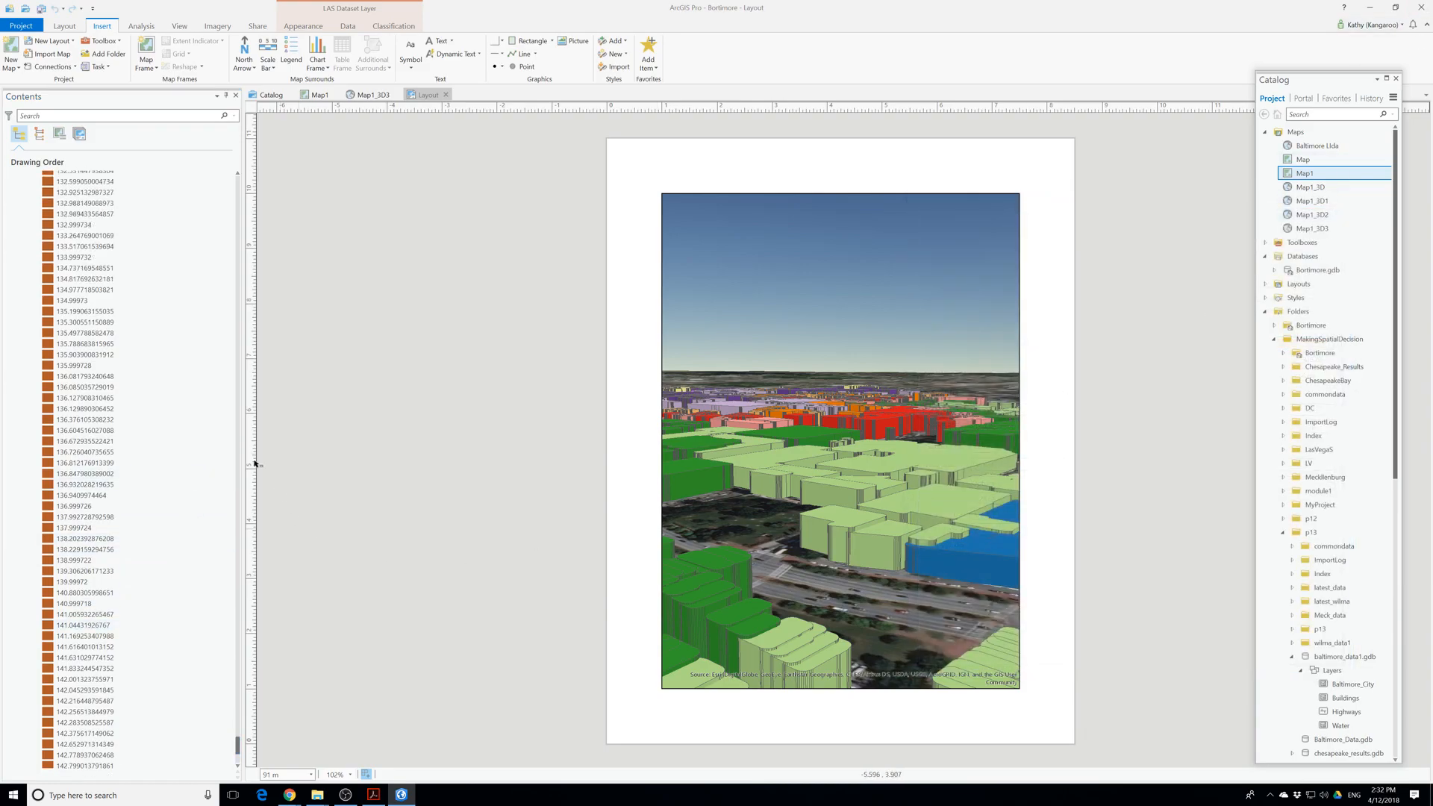
pyautogui.scroll(5, 148, 315)
pyautogui.scroll(12, 147, 299)
pyautogui.scroll(10, 137, 294)
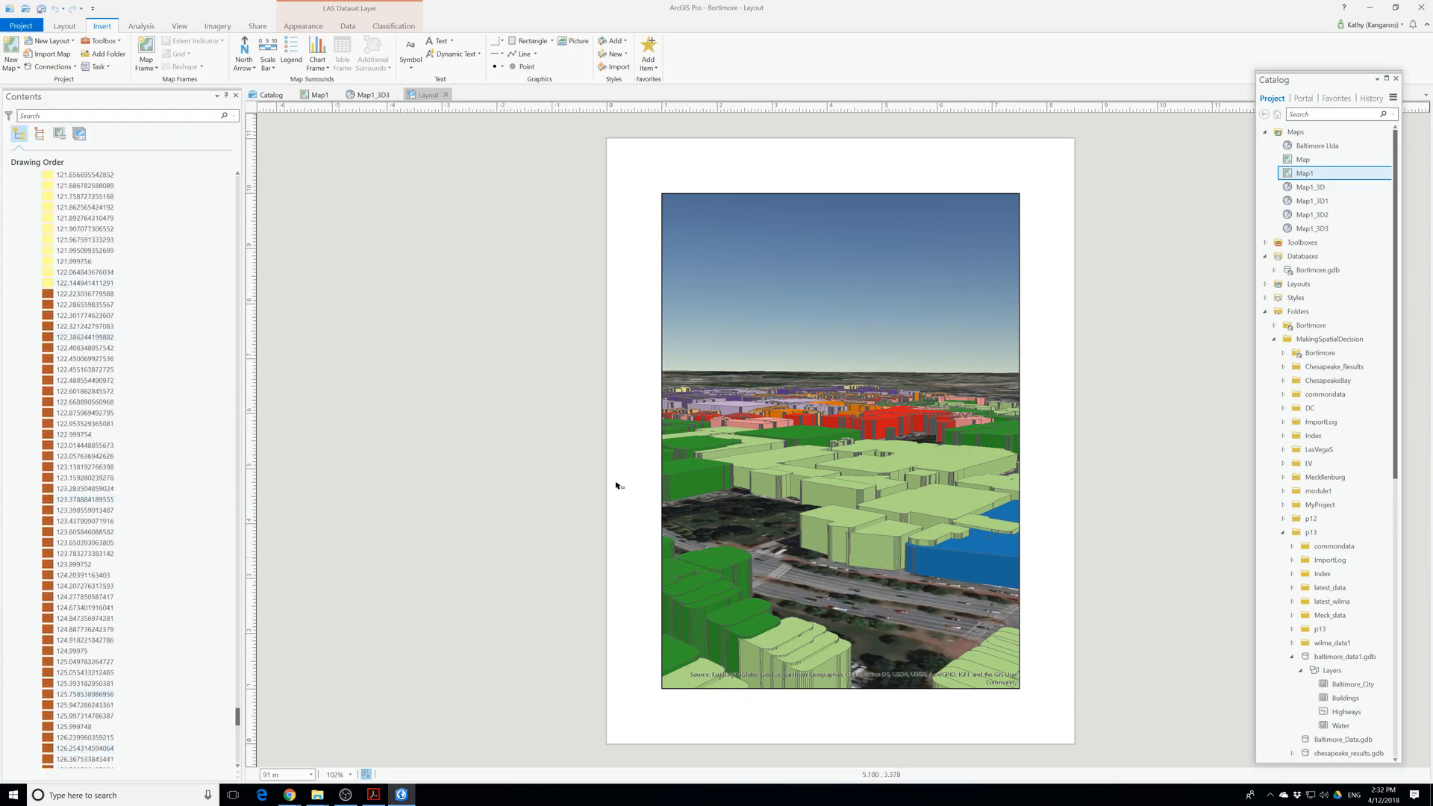
# Activate the map frame and widen and shift its scene to show the road corridor and surrounding colored building blocks, with no pop-up open.
pyautogui.click(925, 550)
pyautogui.click(925, 550)
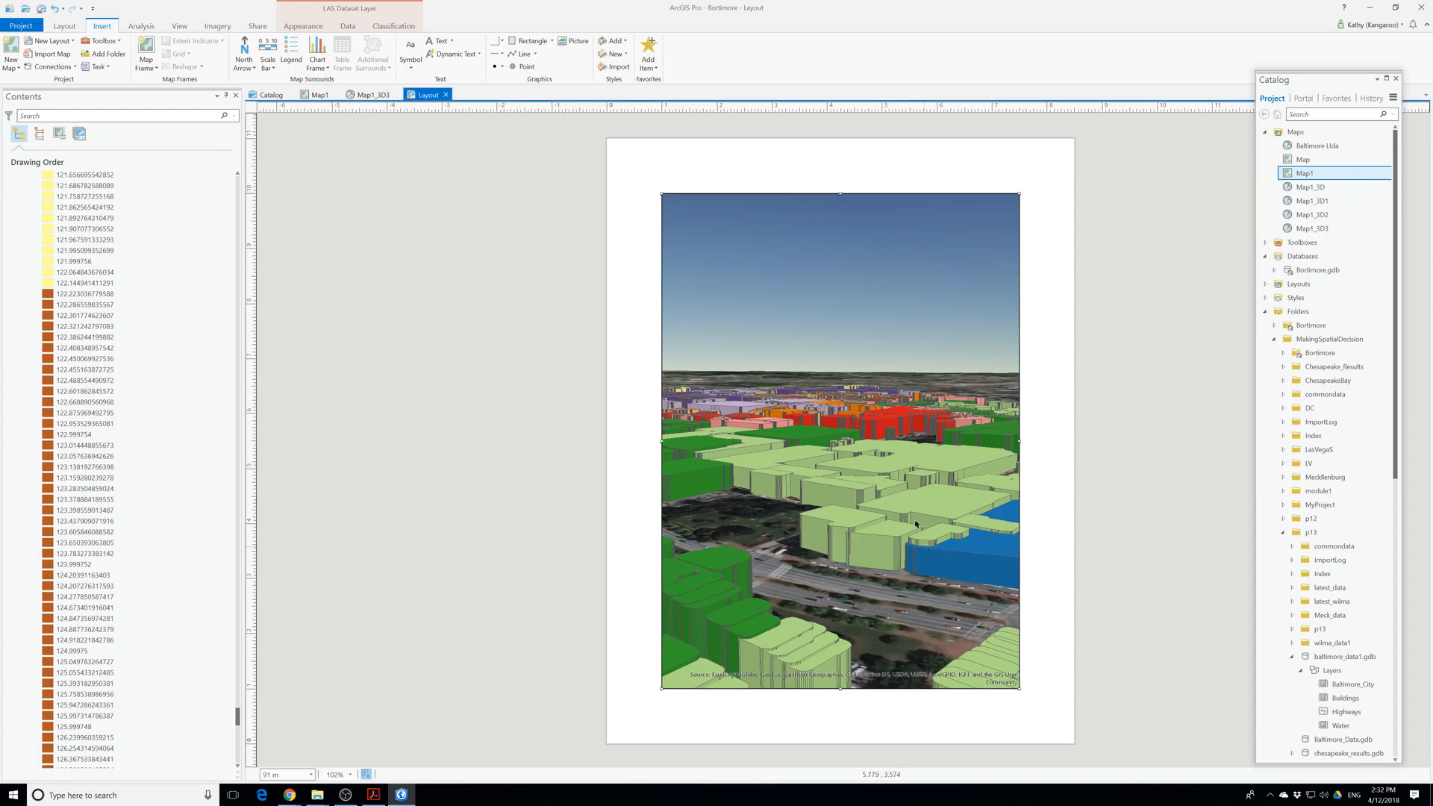
pyautogui.rightClick(67, 192)
pyautogui.click(108, 206)
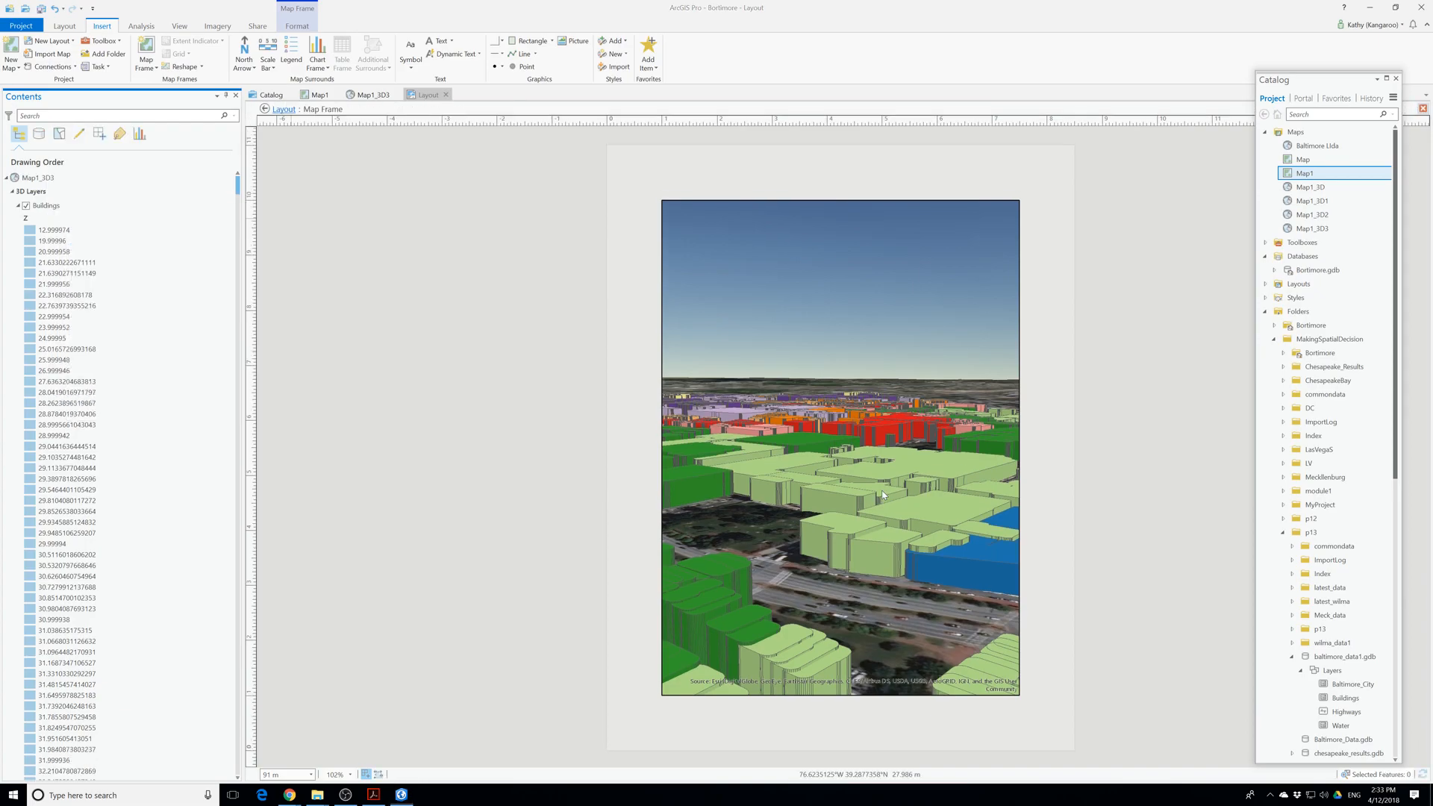
pyautogui.scroll(-3, 881, 494)
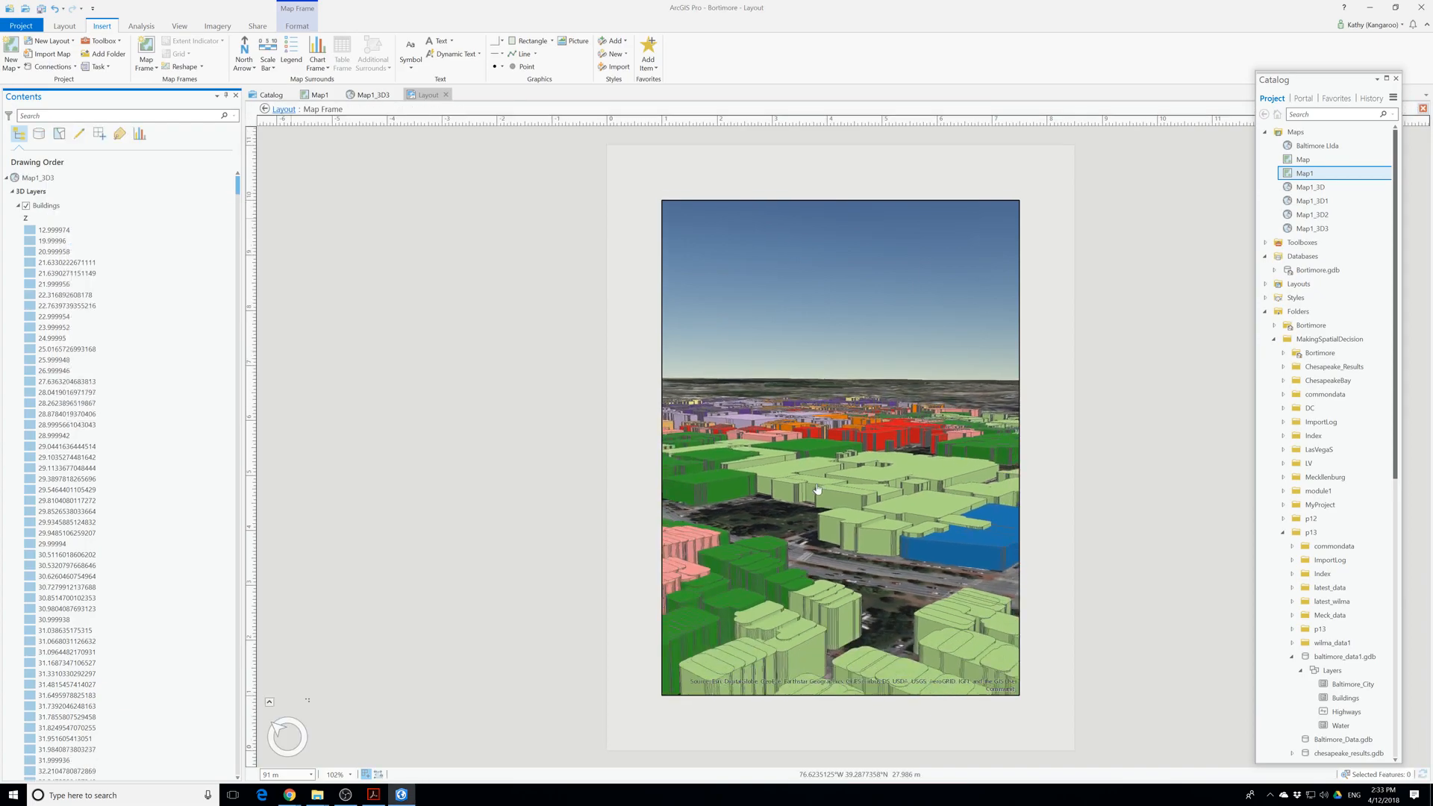
pyautogui.click(874, 523)
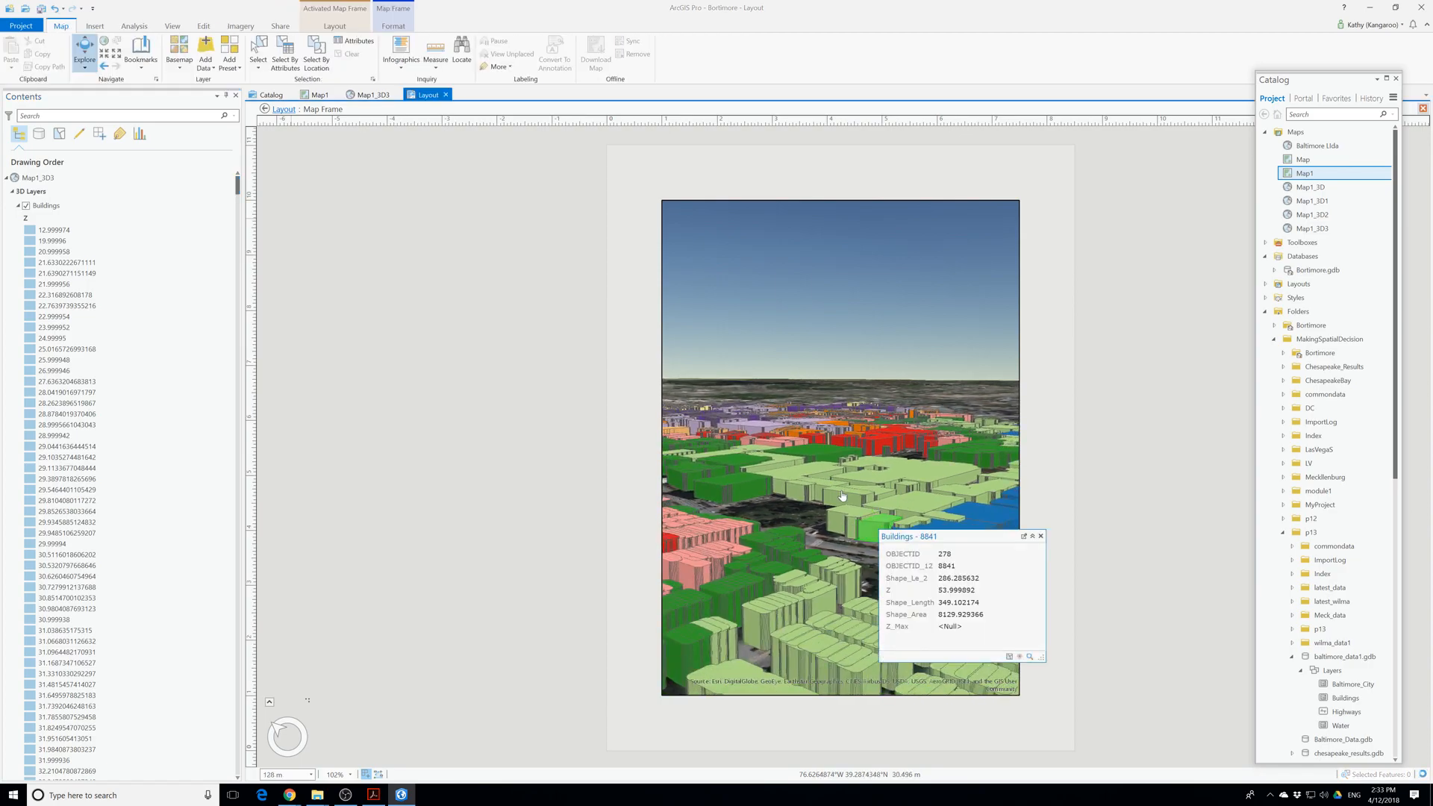
pyautogui.moveTo(848, 493); pyautogui.dragTo(790, 498, button='middle')
pyautogui.scroll(2, 789, 497)
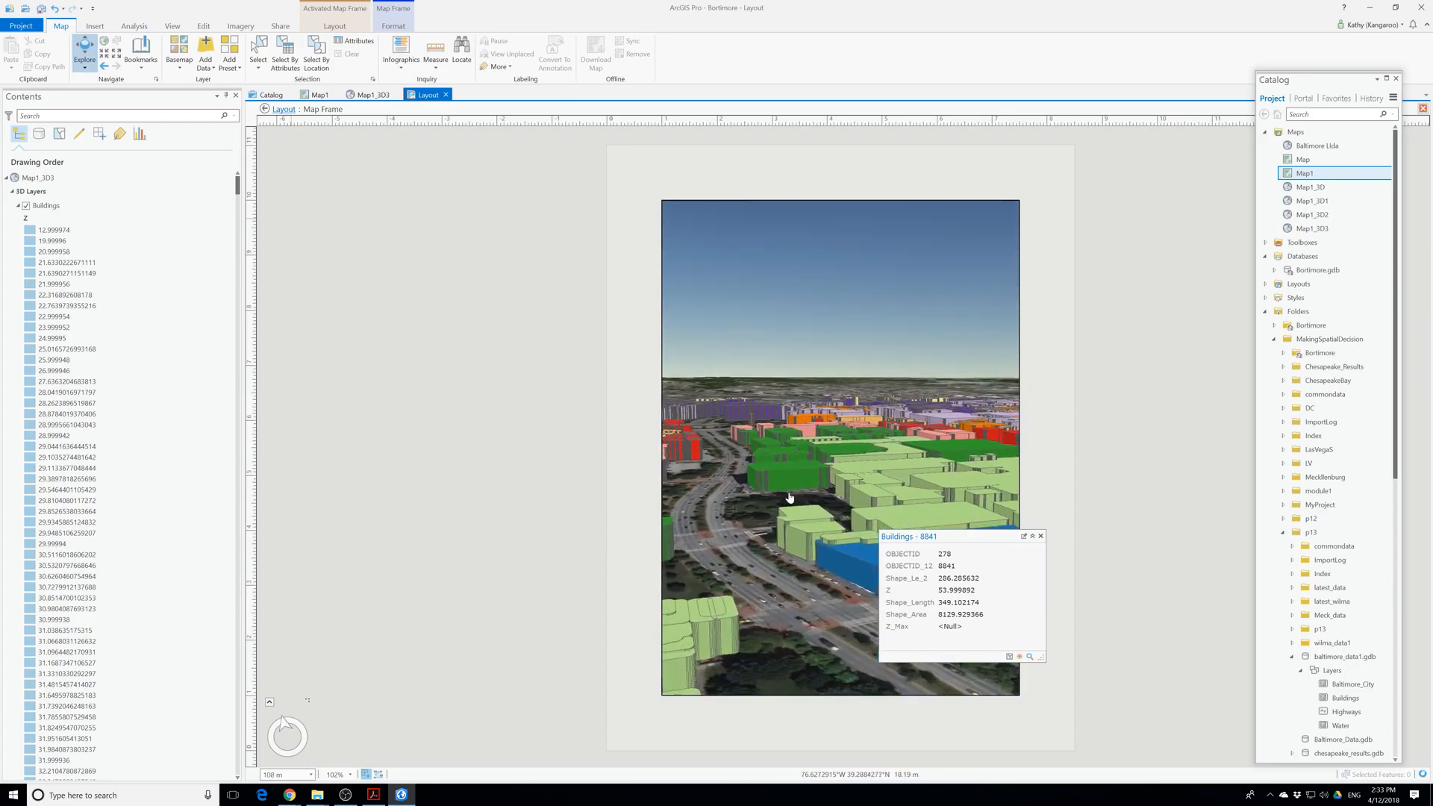
pyautogui.scroll(-2, 790, 498)
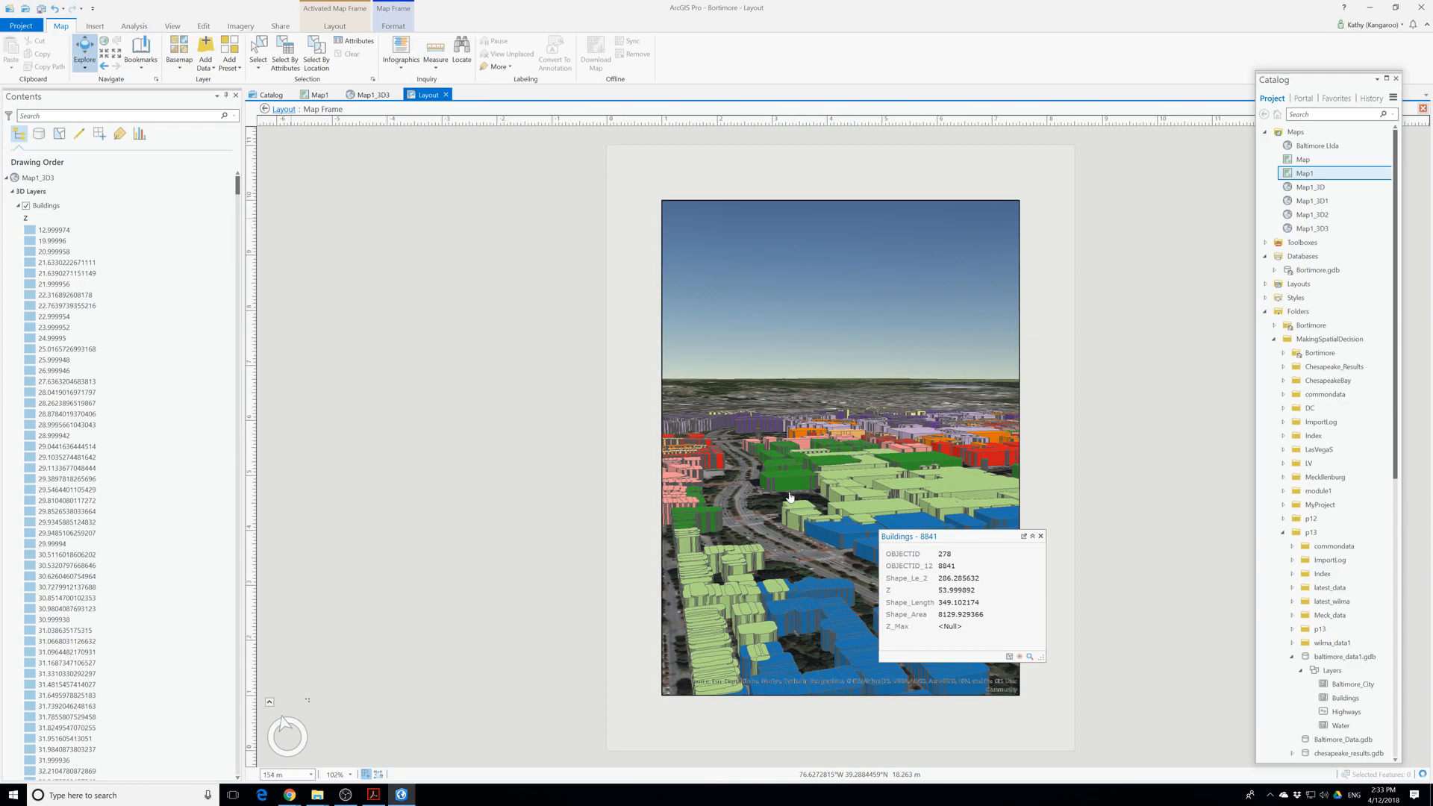
pyautogui.scroll(-1, 790, 496)
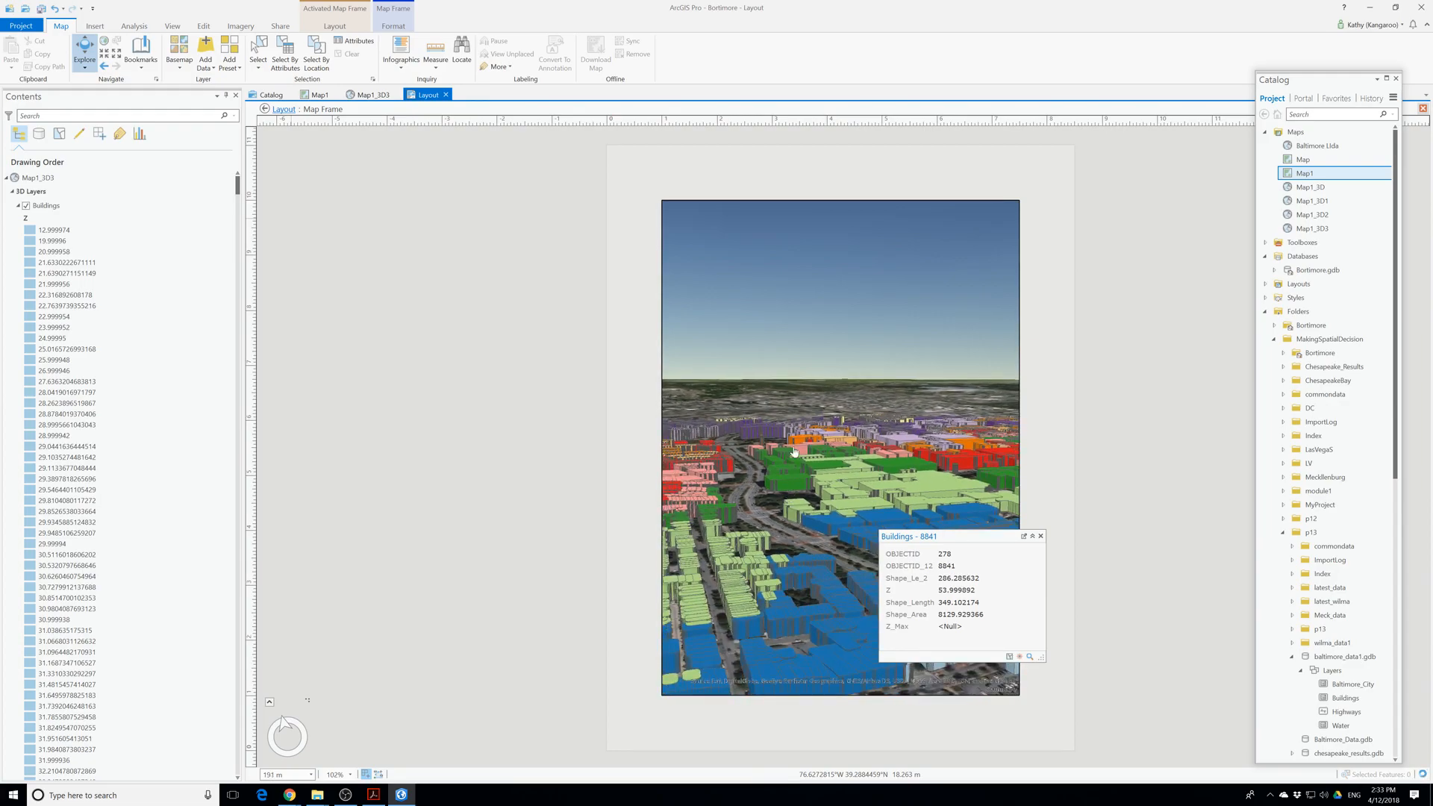
pyautogui.scroll(-1, 817, 388)
pyautogui.moveTo(816, 388); pyautogui.dragTo(824, 394)
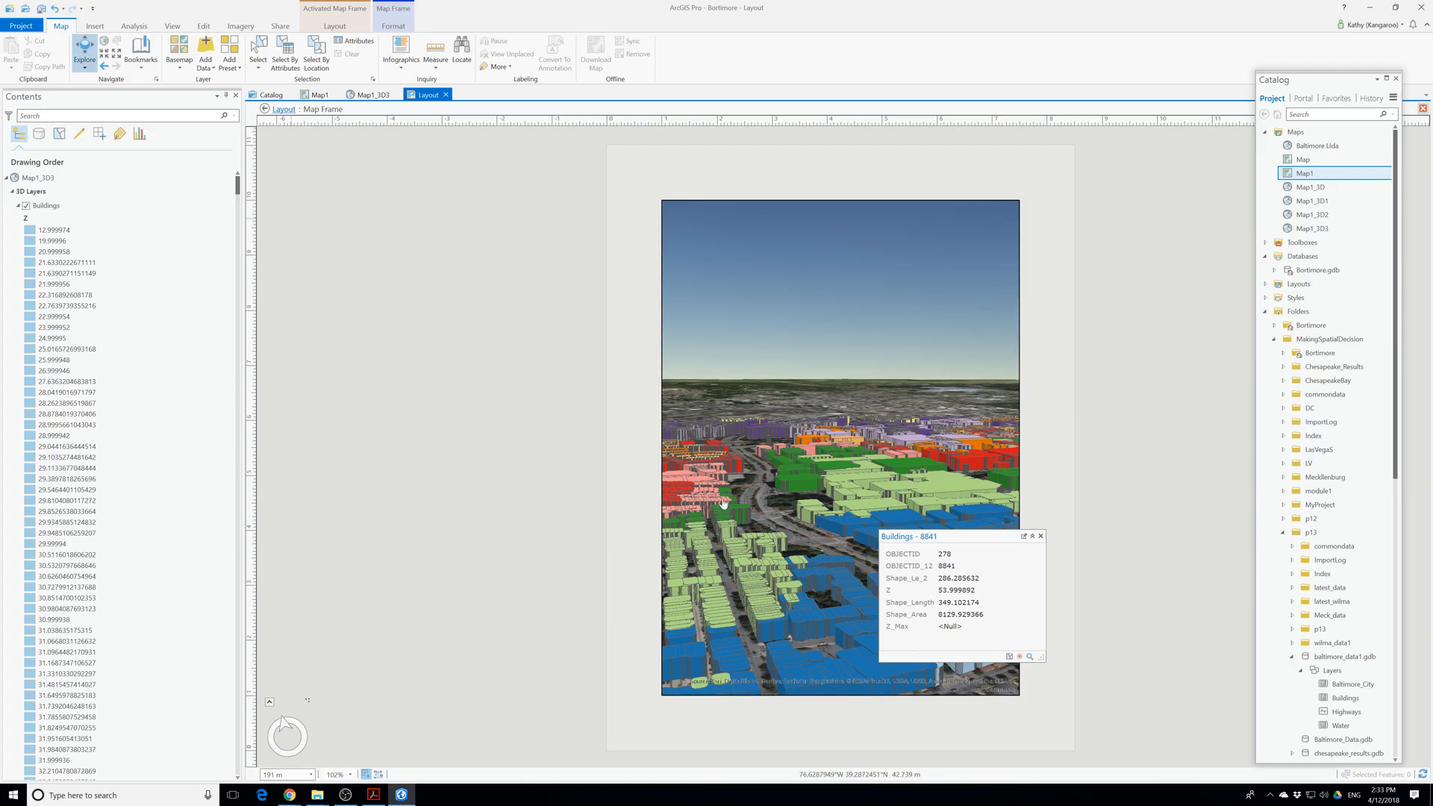
pyautogui.click(1040, 536)
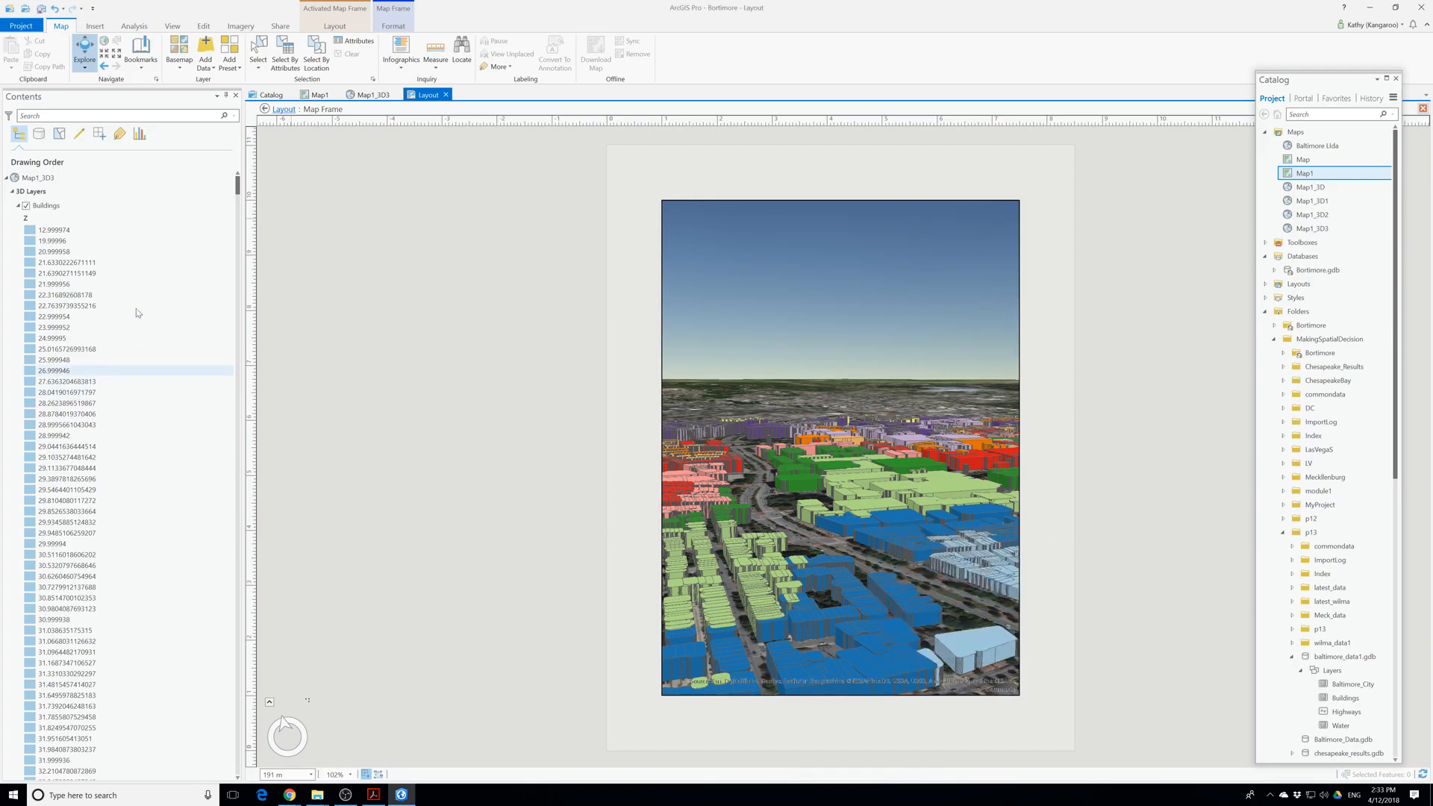
# Set the outline color to No color for the symbol of the Buildings class 12.999974 and return to the class list.
pyautogui.rightClick(60, 205)
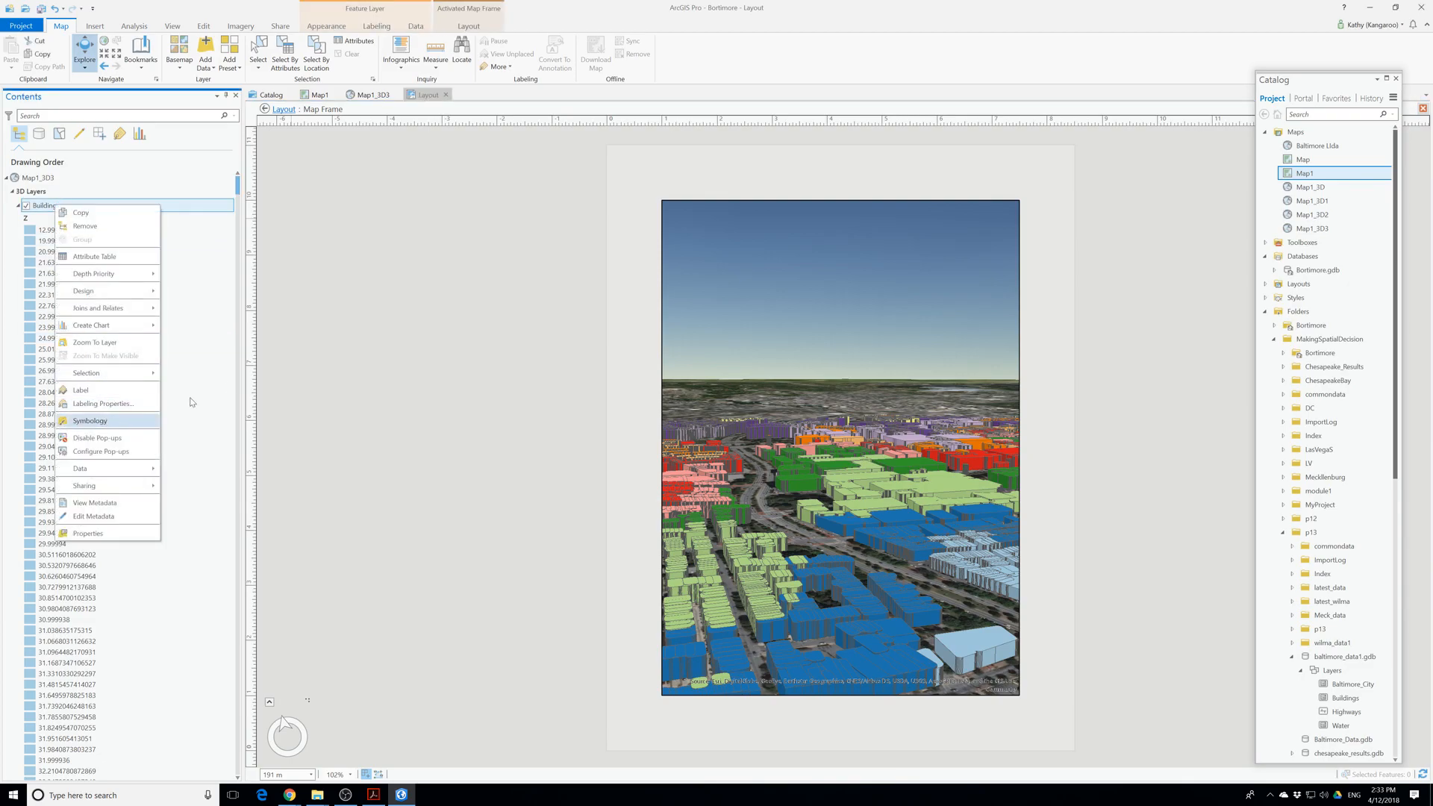
pyautogui.click(142, 421)
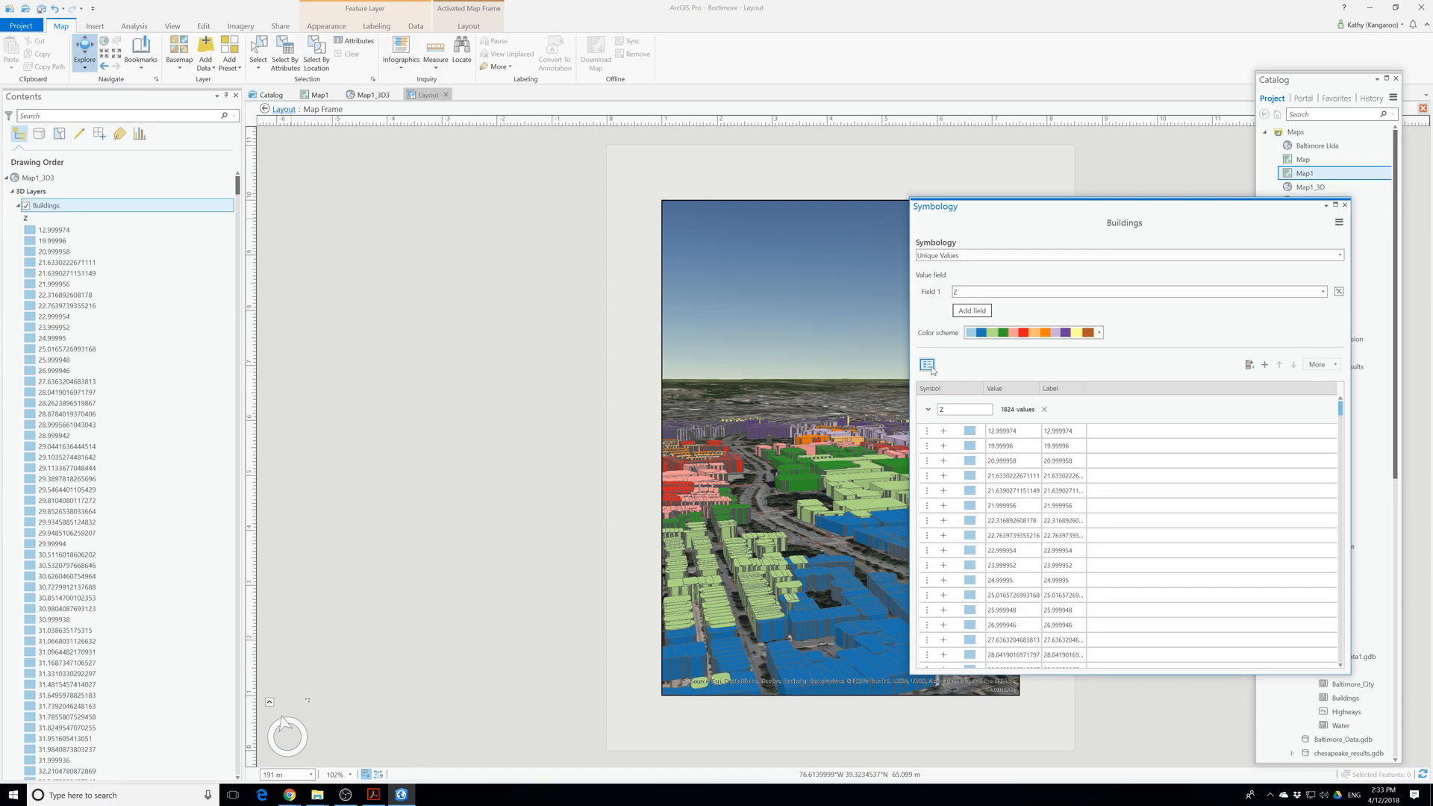
pyautogui.click(969, 430)
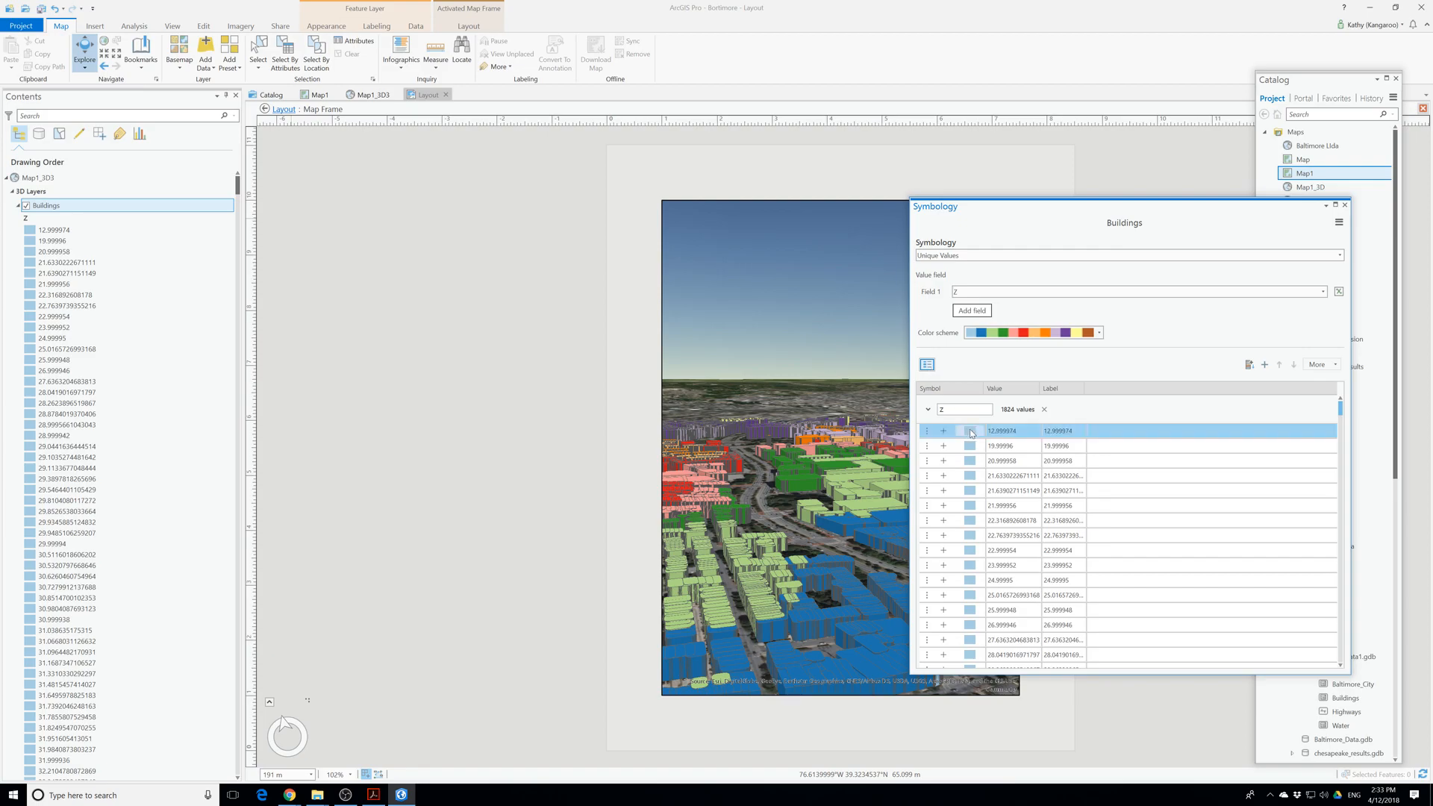
pyautogui.rightClick(971, 432)
pyautogui.press('Escape')
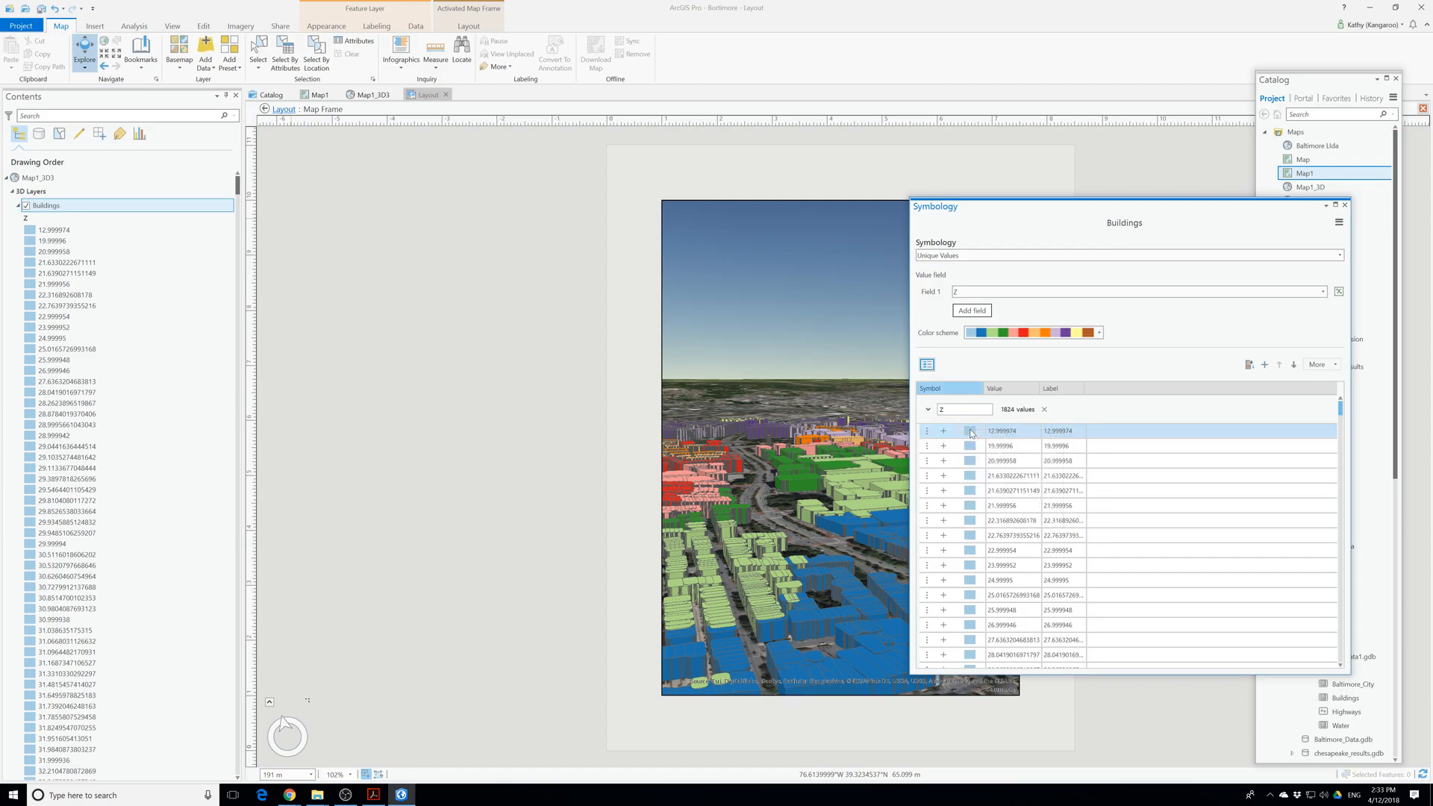
pyautogui.click(970, 431)
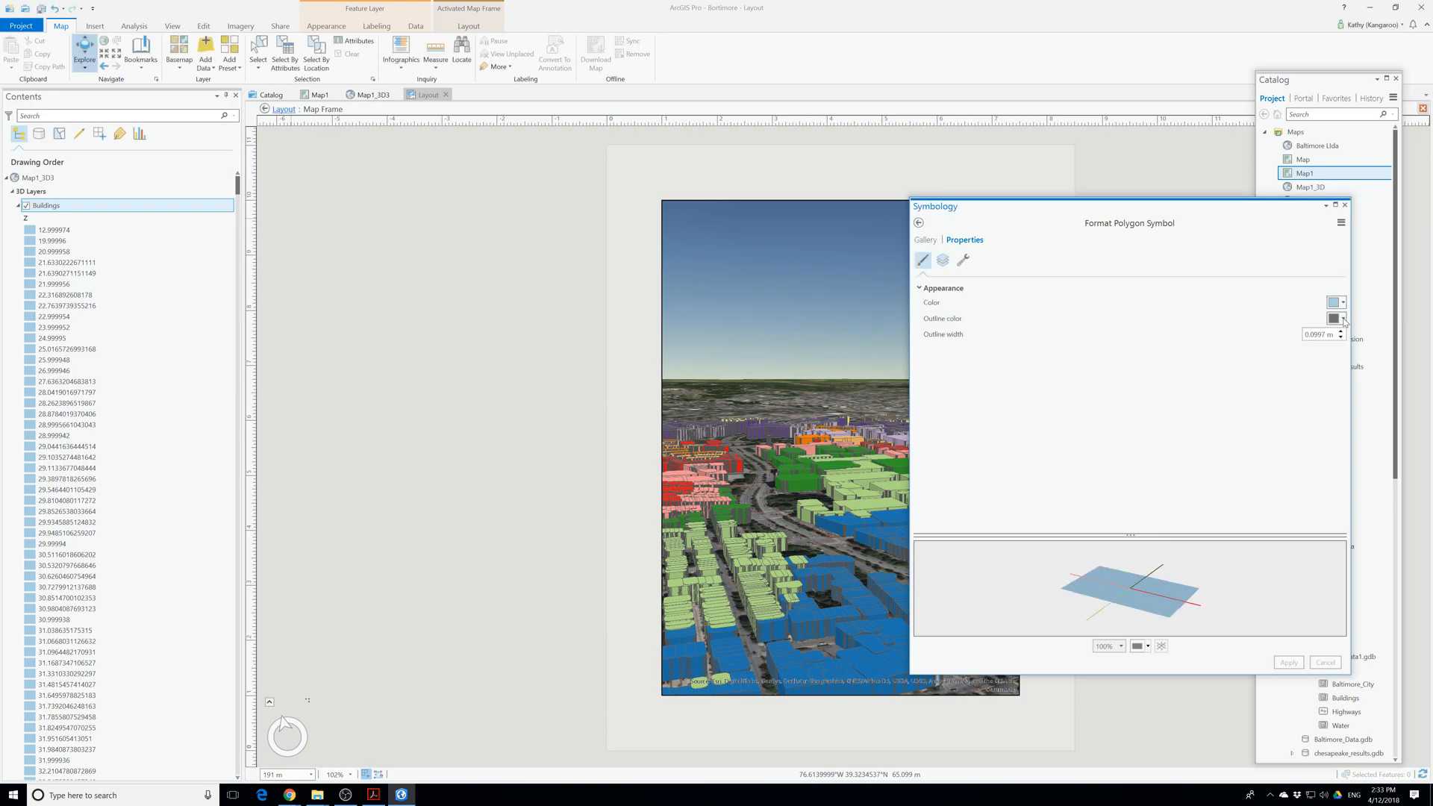
pyautogui.click(1341, 318)
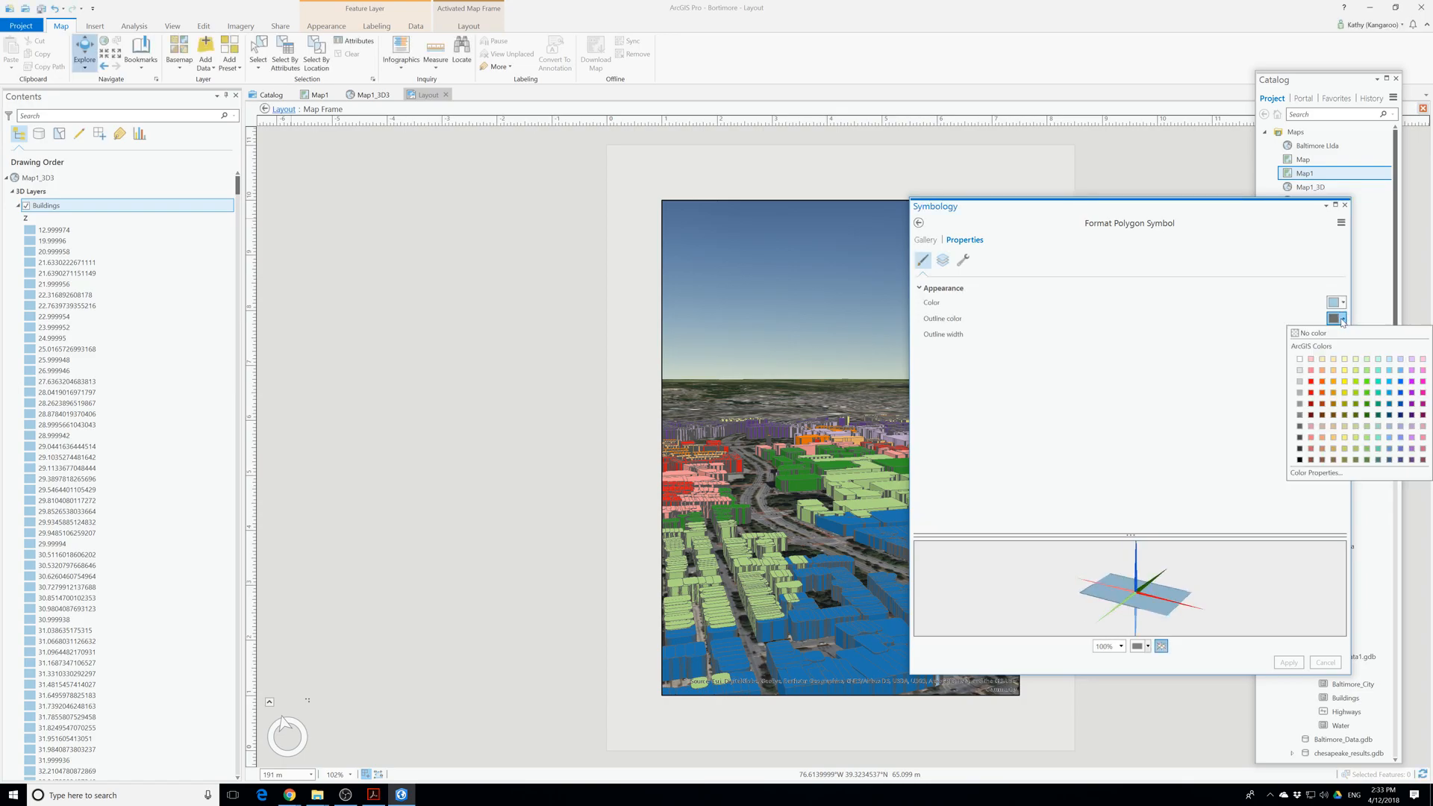
pyautogui.click(1328, 338)
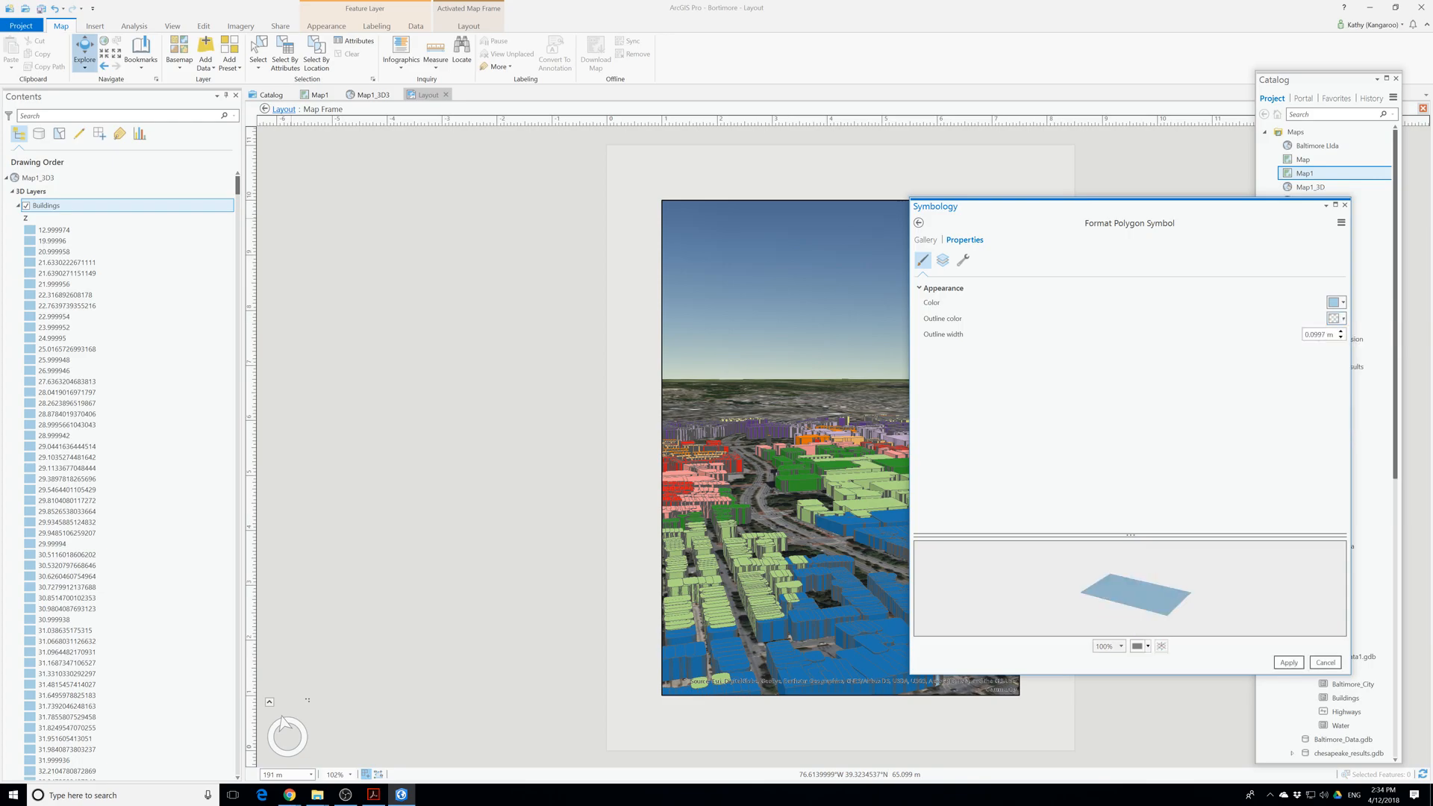
pyautogui.click(1290, 662)
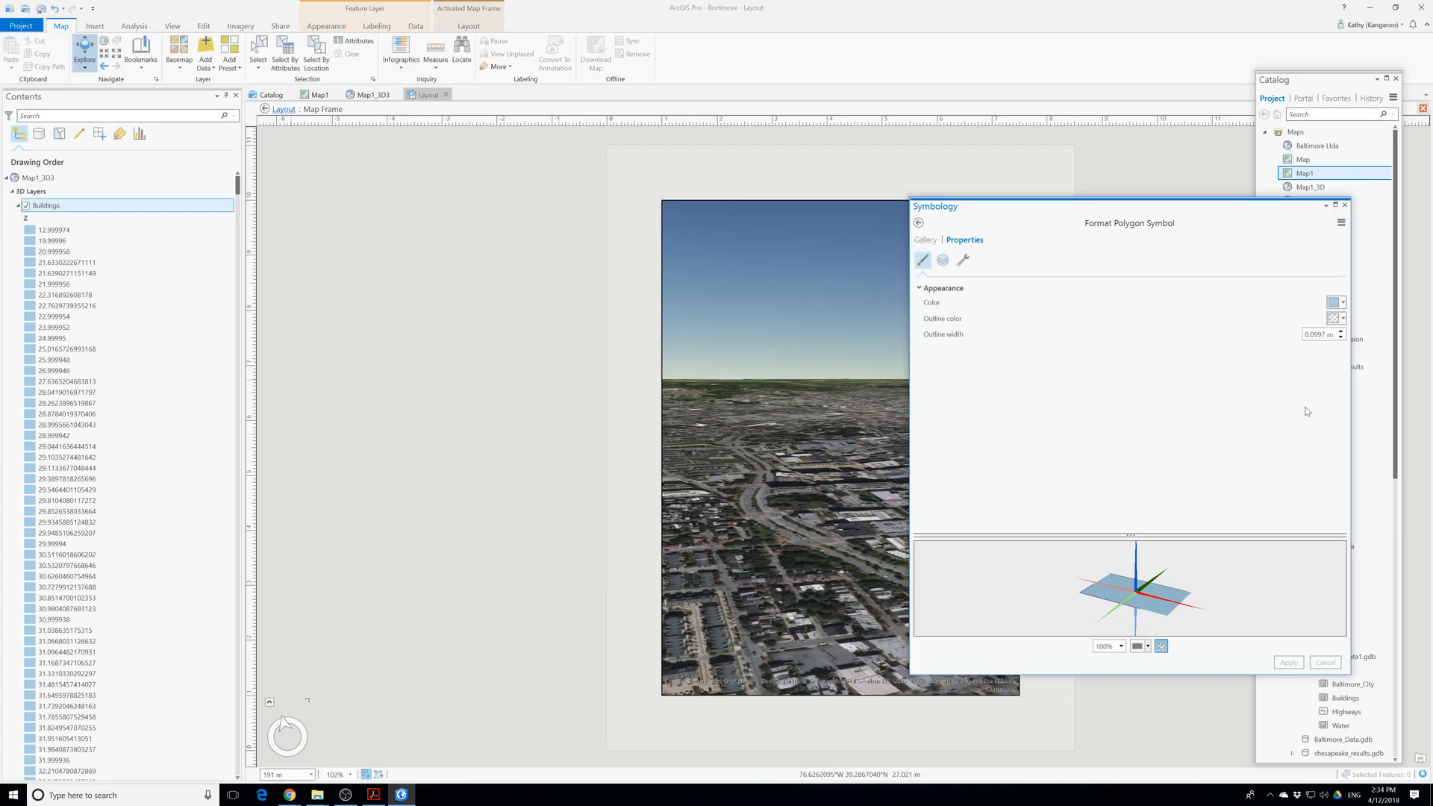
pyautogui.click(919, 224)
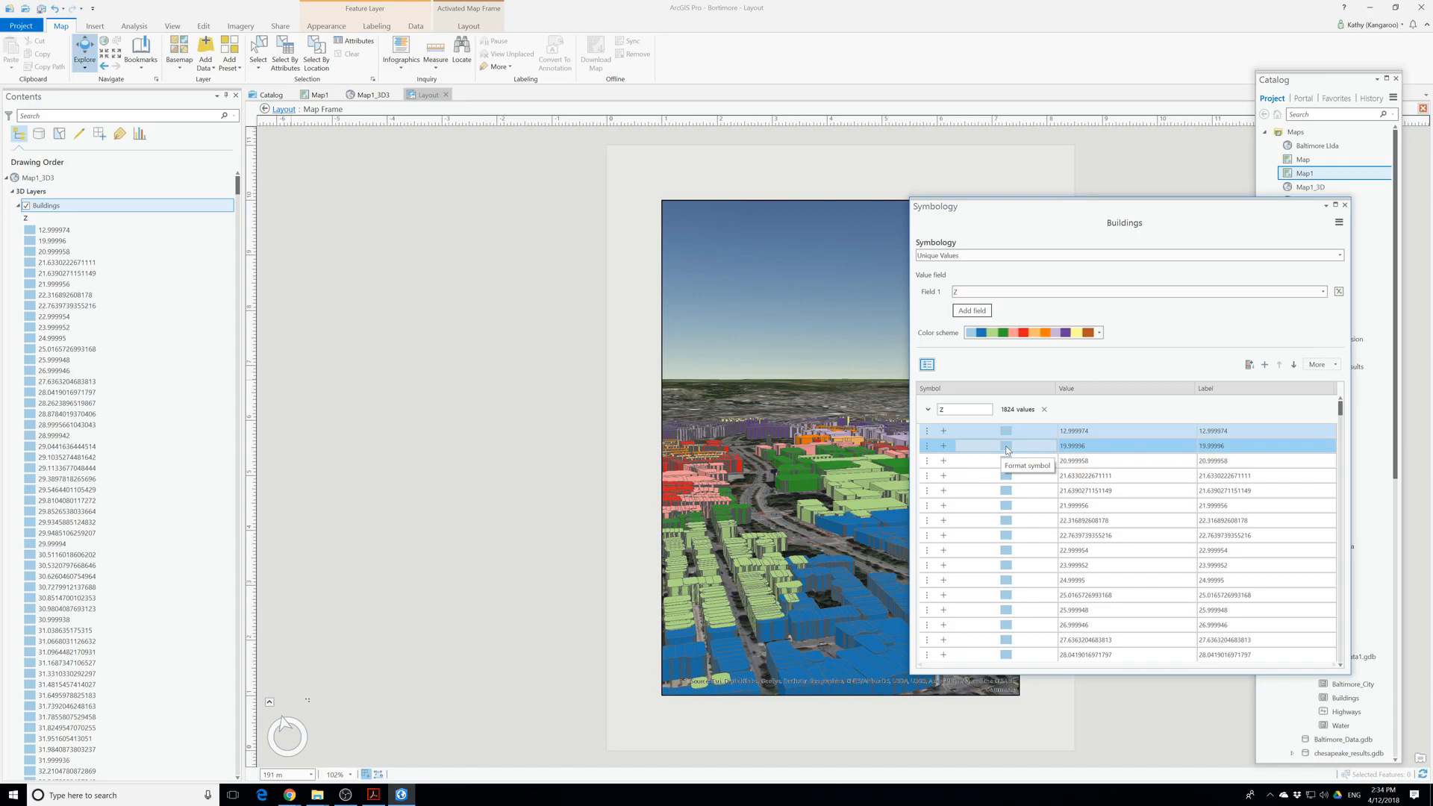
# Choose Z again as the Buildings value field and add all values to the class list.
pyautogui.scroll(-5, 1006, 448)
pyautogui.moveTo(1339, 411); pyautogui.dragTo(1358, 388)
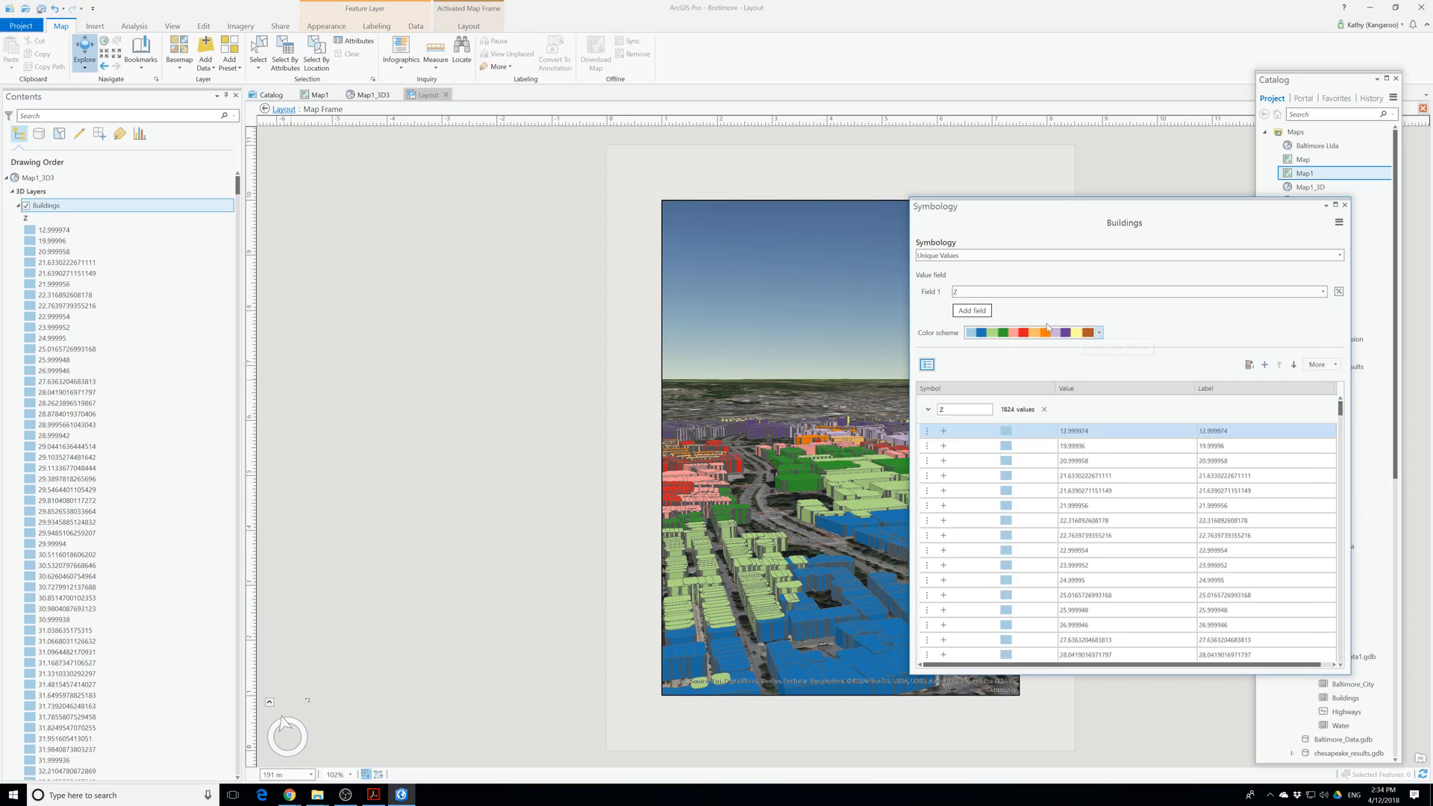
pyautogui.click(1010, 291)
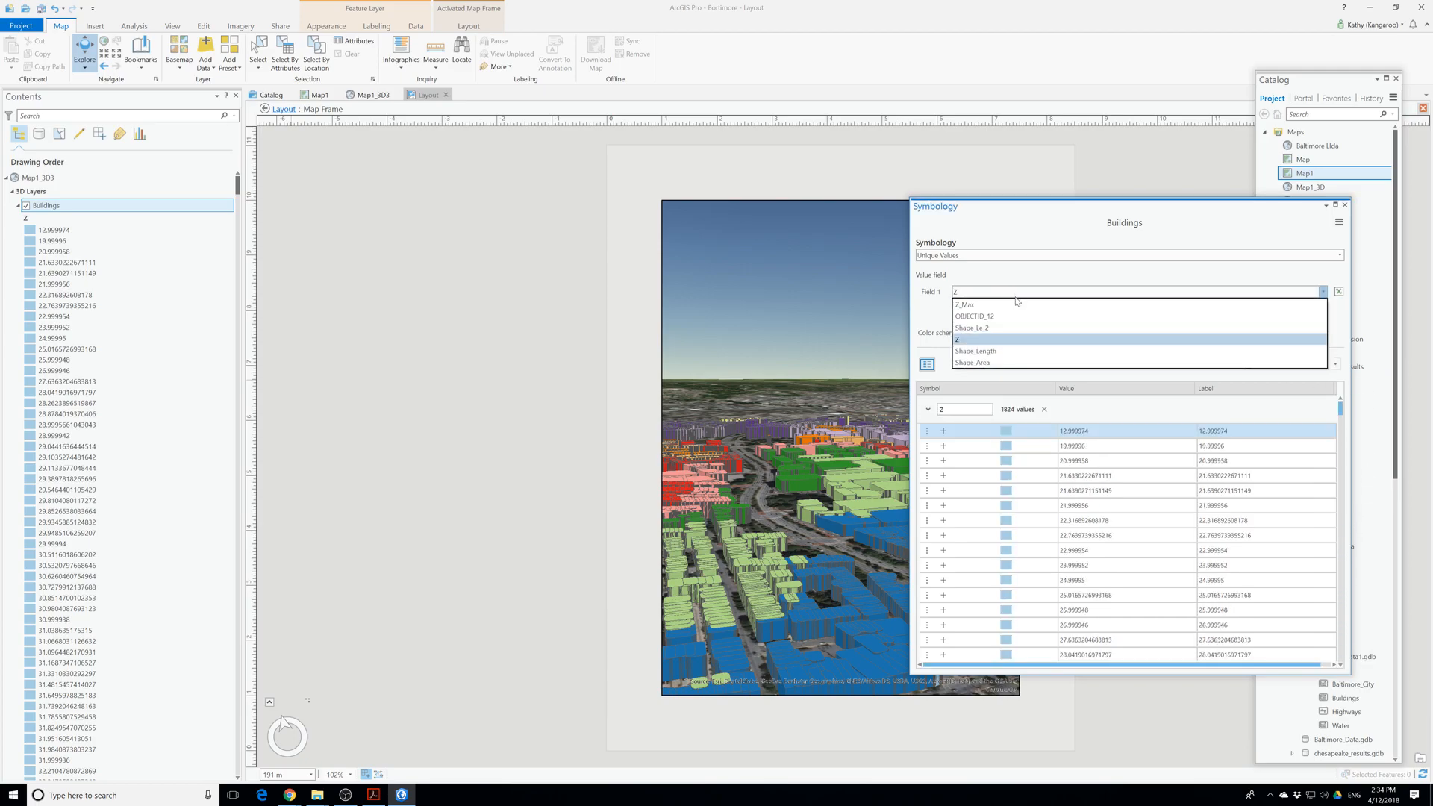
pyautogui.click(971, 345)
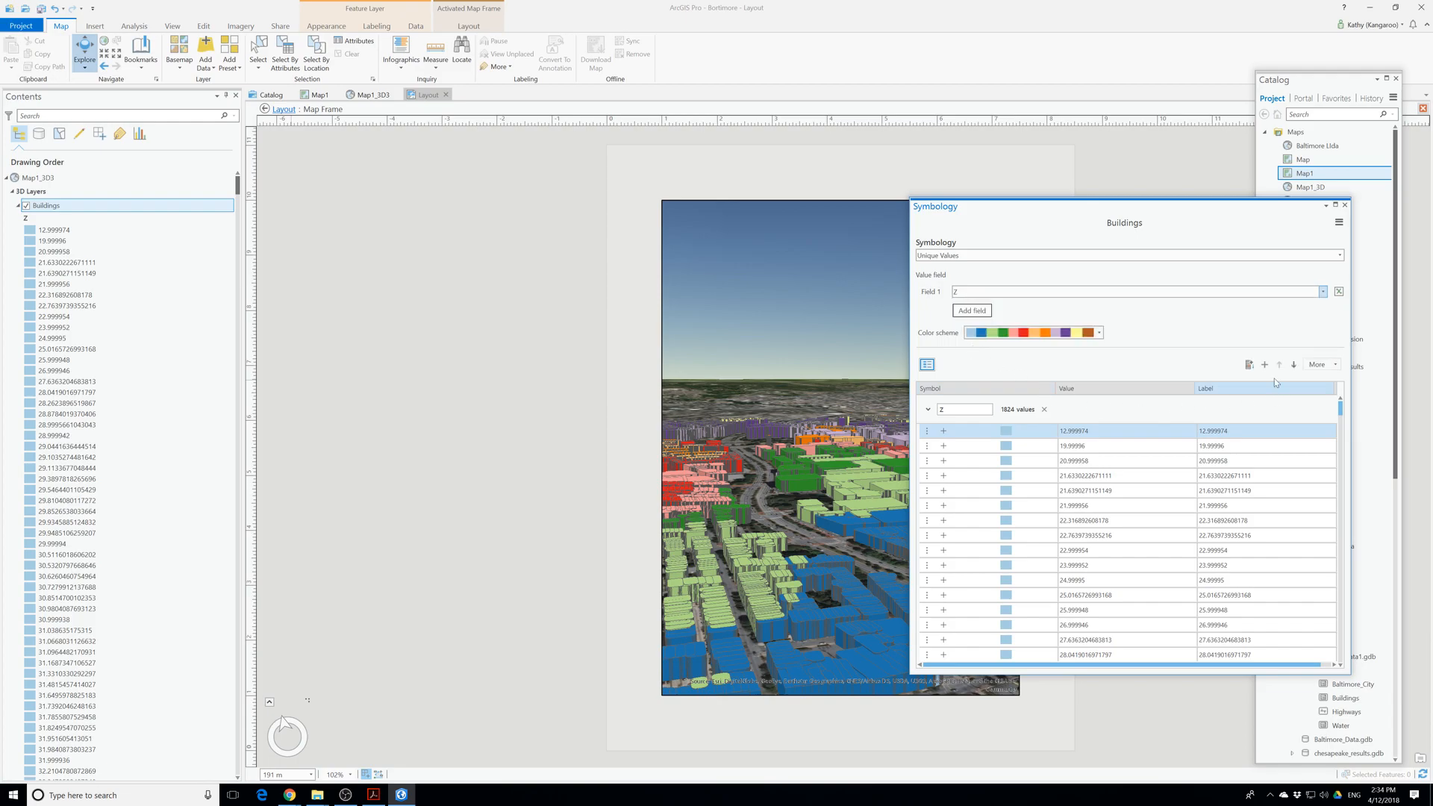
pyautogui.click(1250, 365)
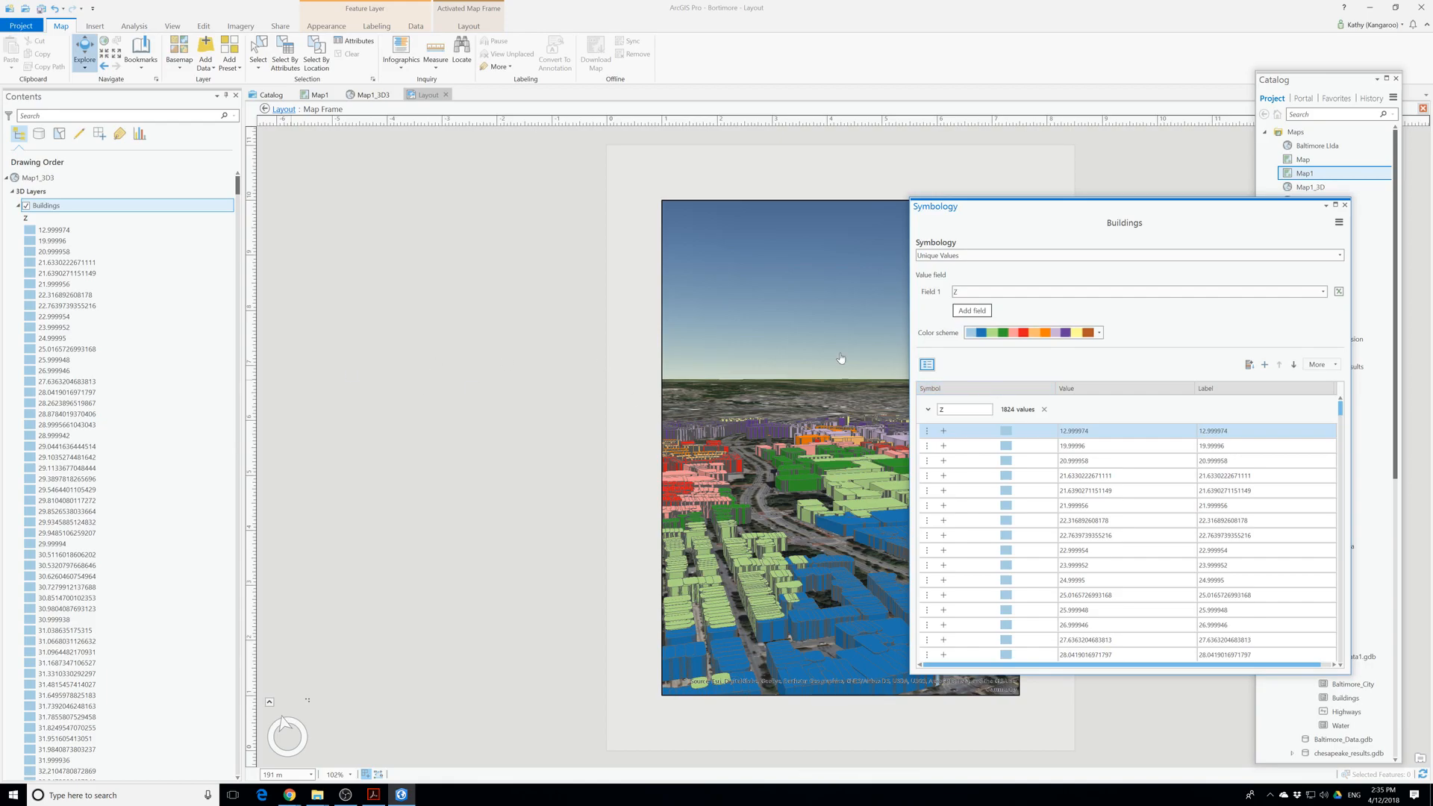
# Save the project and switch the Buildings layer symbology from unique values to Graduated Colors.
pyautogui.click(40, 9)
pyautogui.click(1088, 255)
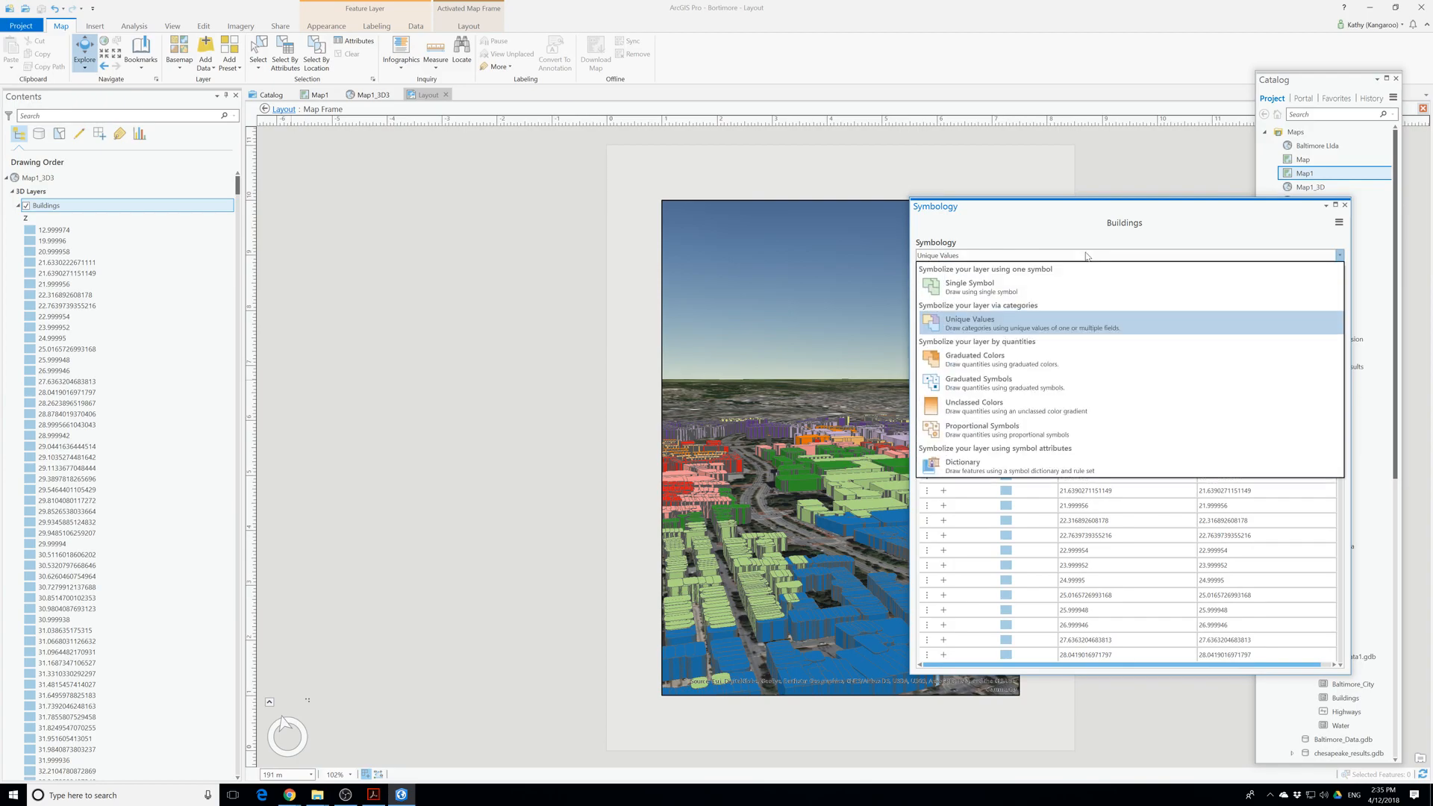
pyautogui.click(1023, 363)
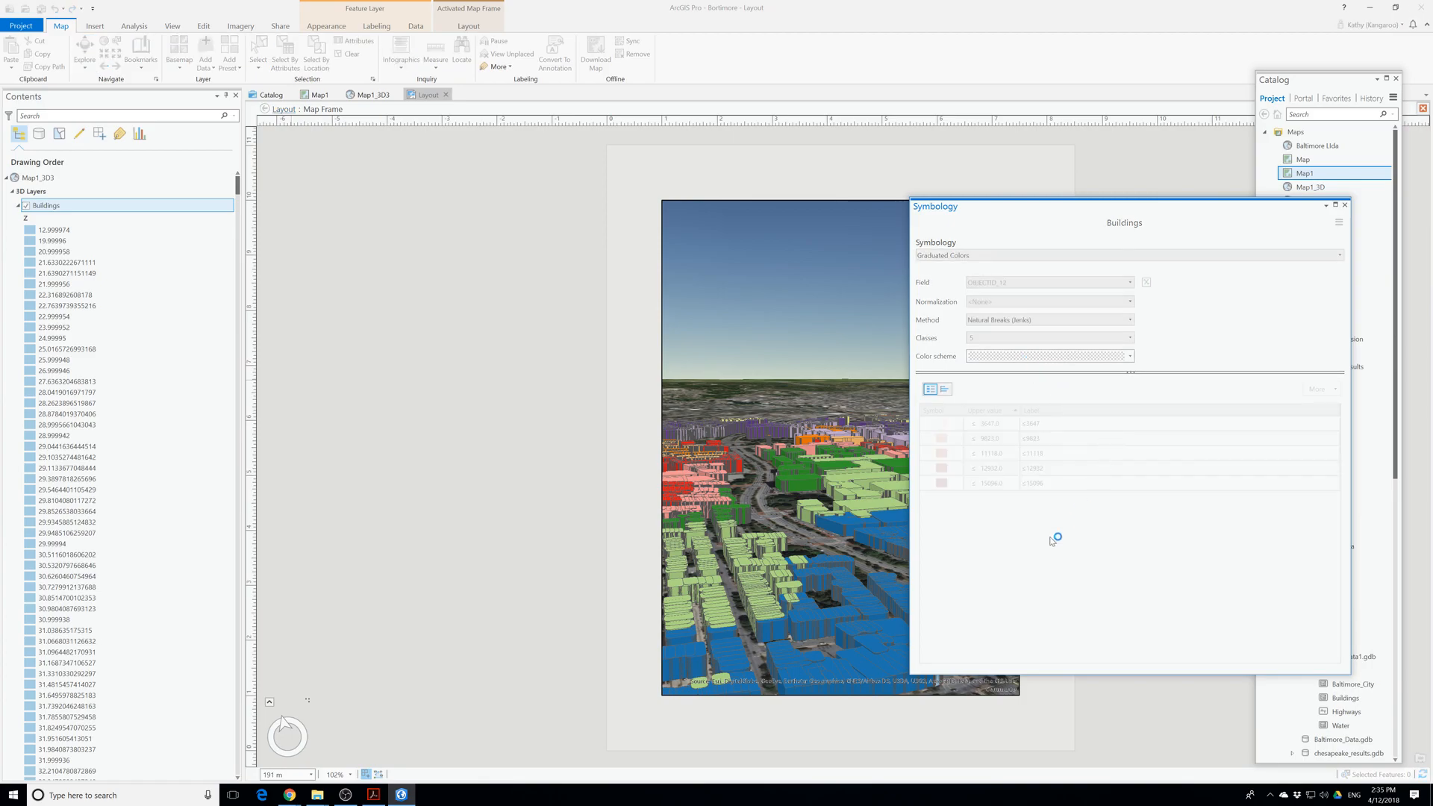
# Apply the continuous cyan-to-magenta color scheme to Buildings and set the number of classes to 10.
pyautogui.click(1130, 356)
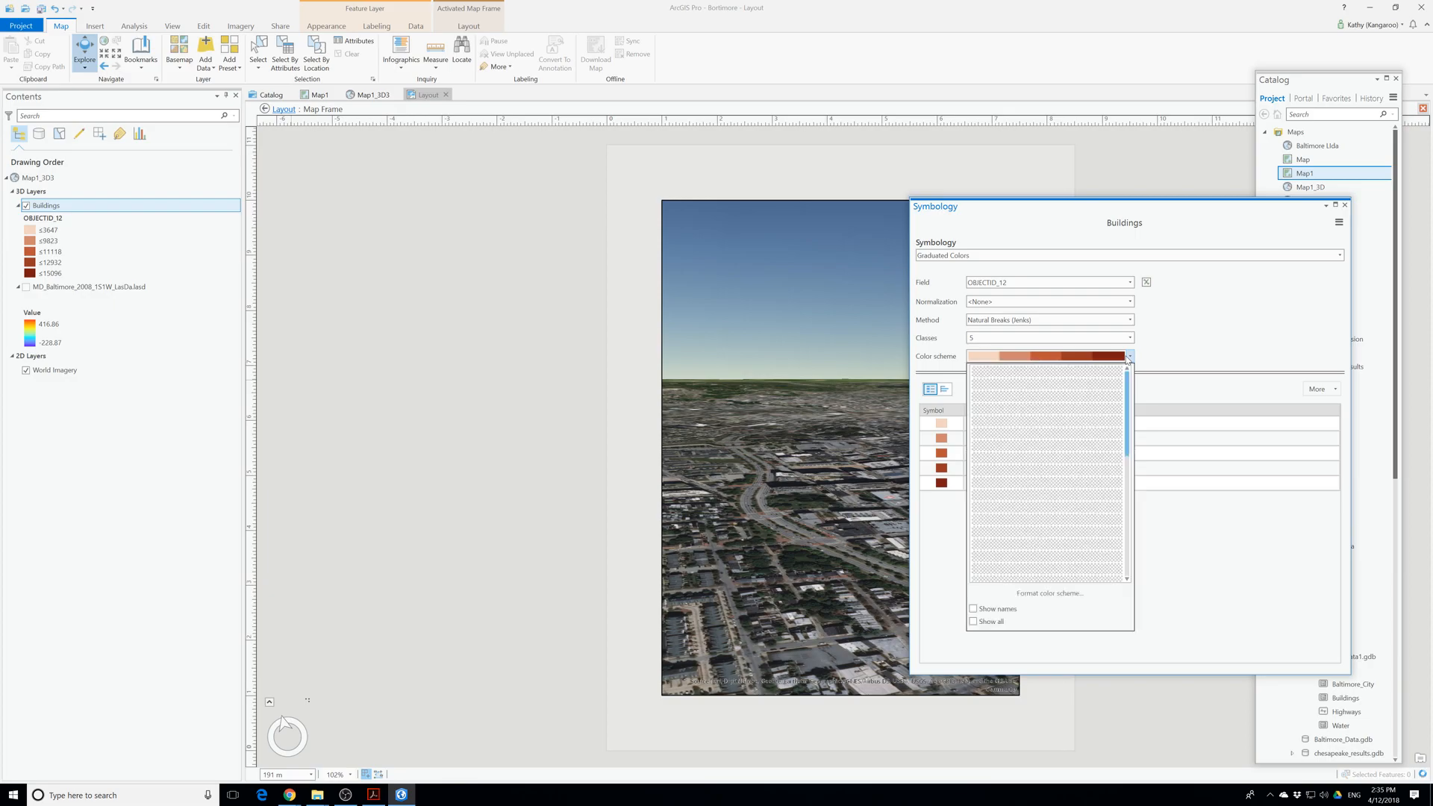
pyautogui.scroll(-6, 1014, 548)
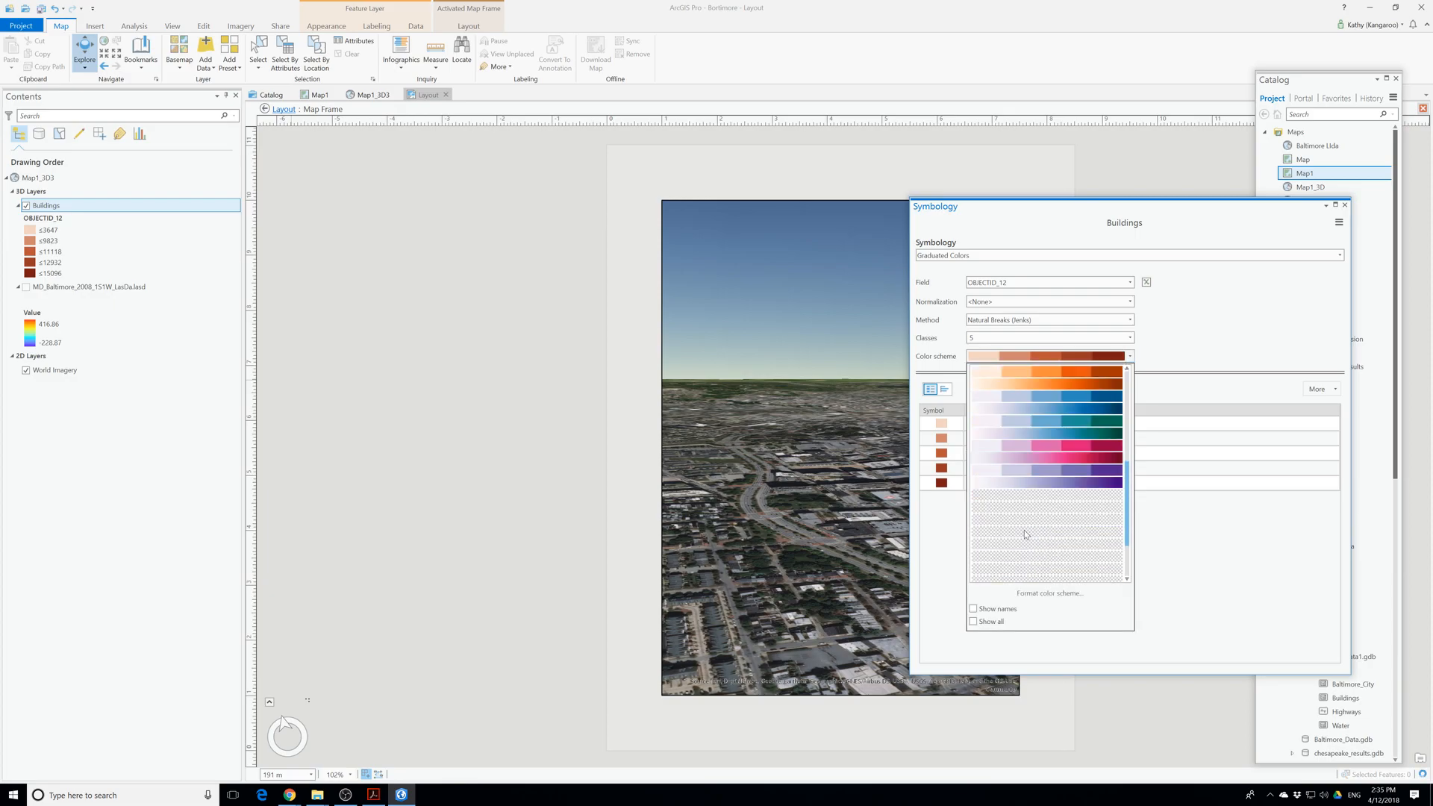
pyautogui.scroll(8, 1024, 534)
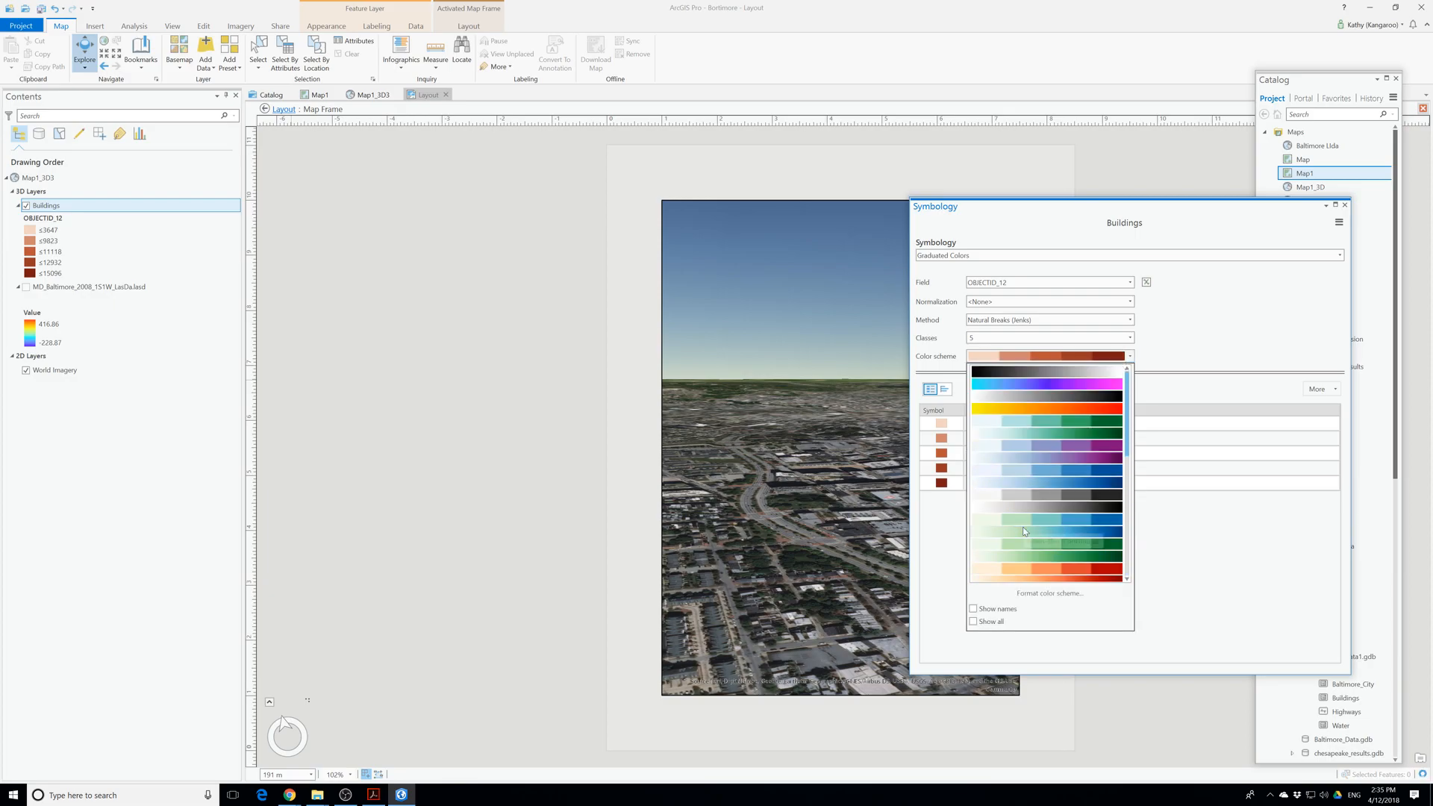
pyautogui.click(1041, 384)
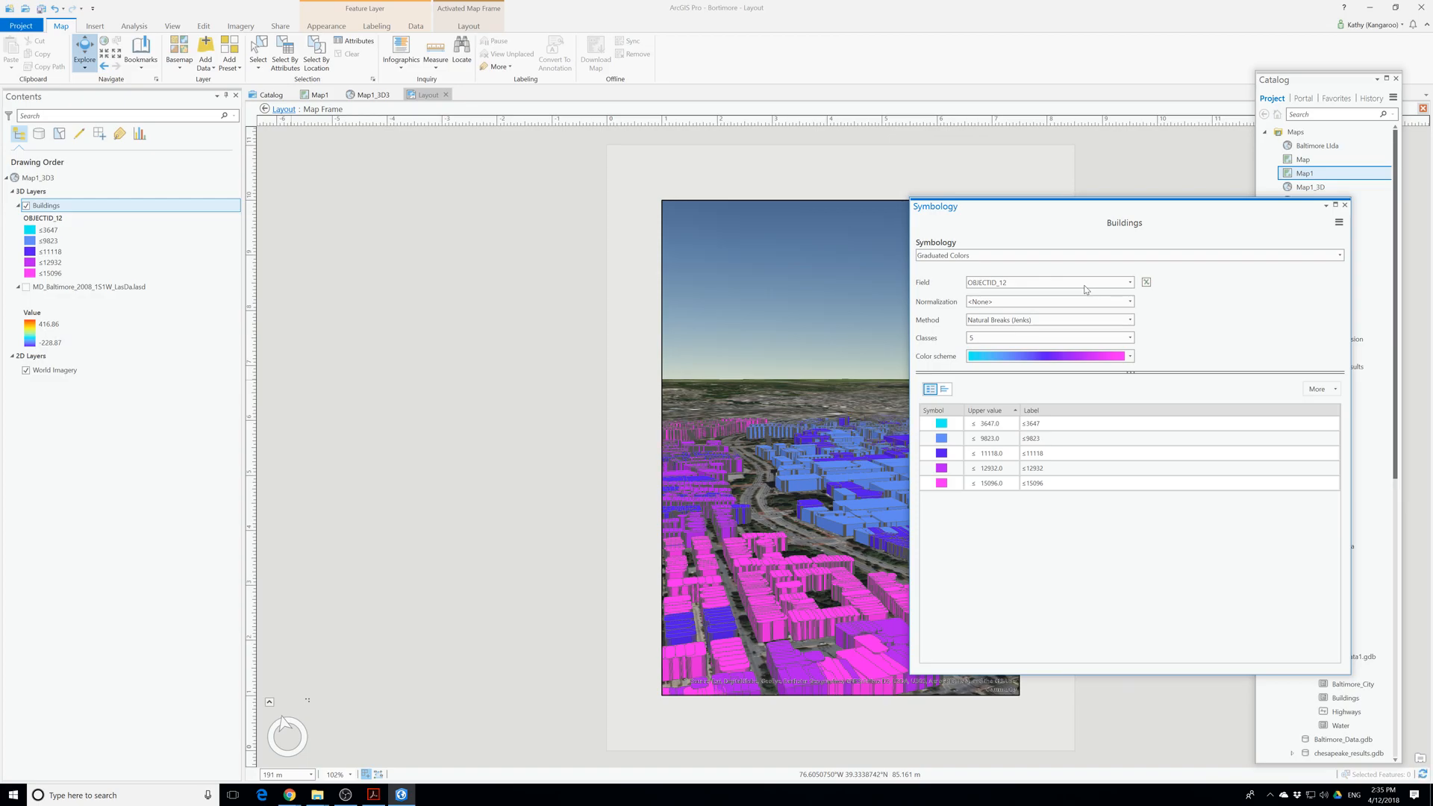
pyautogui.click(955, 456)
pyautogui.click(1130, 337)
pyautogui.click(1000, 409)
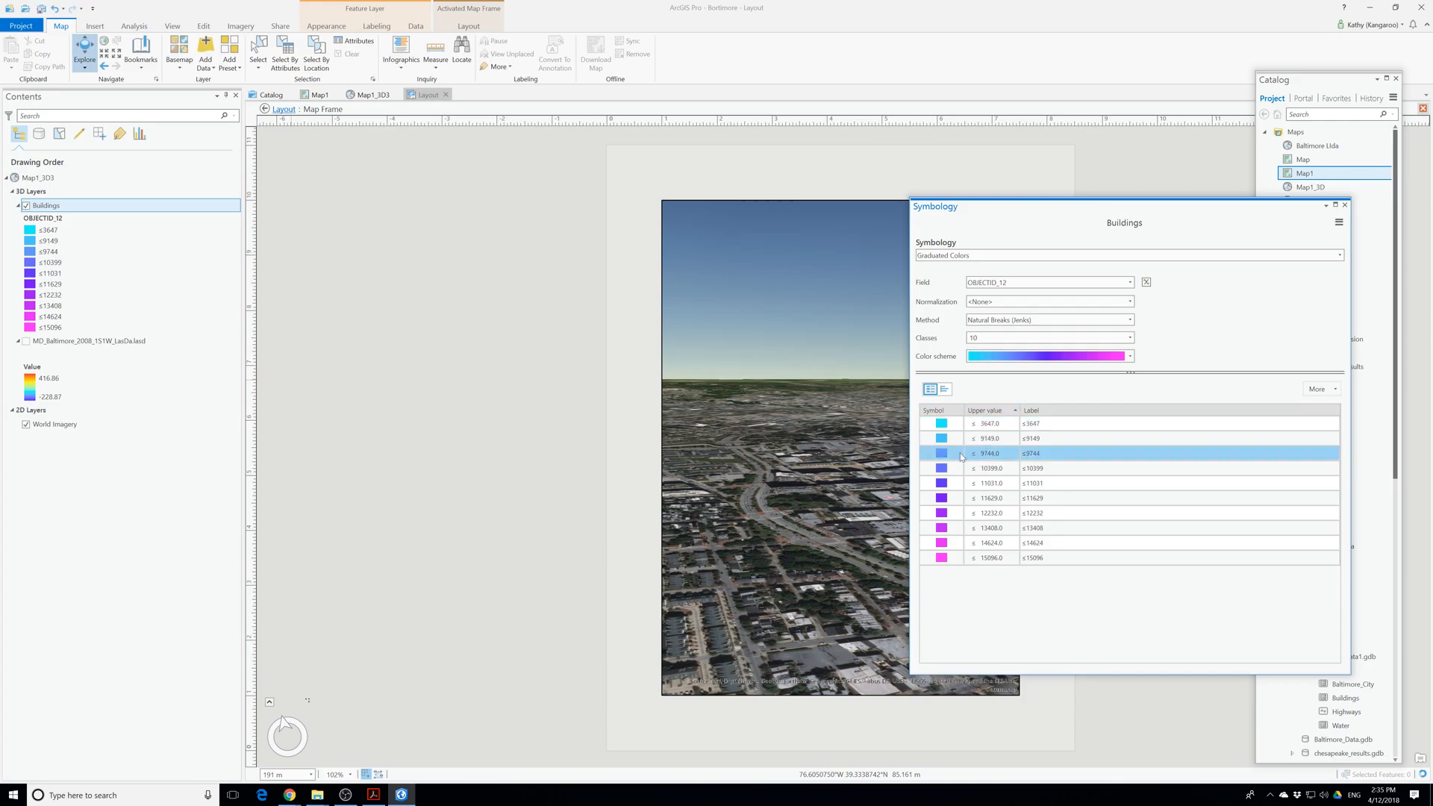
# Give the Buildings class ≤3647 a yellow fill and light yellow outline, apply the change and return to the class list.
pyautogui.click(938, 425)
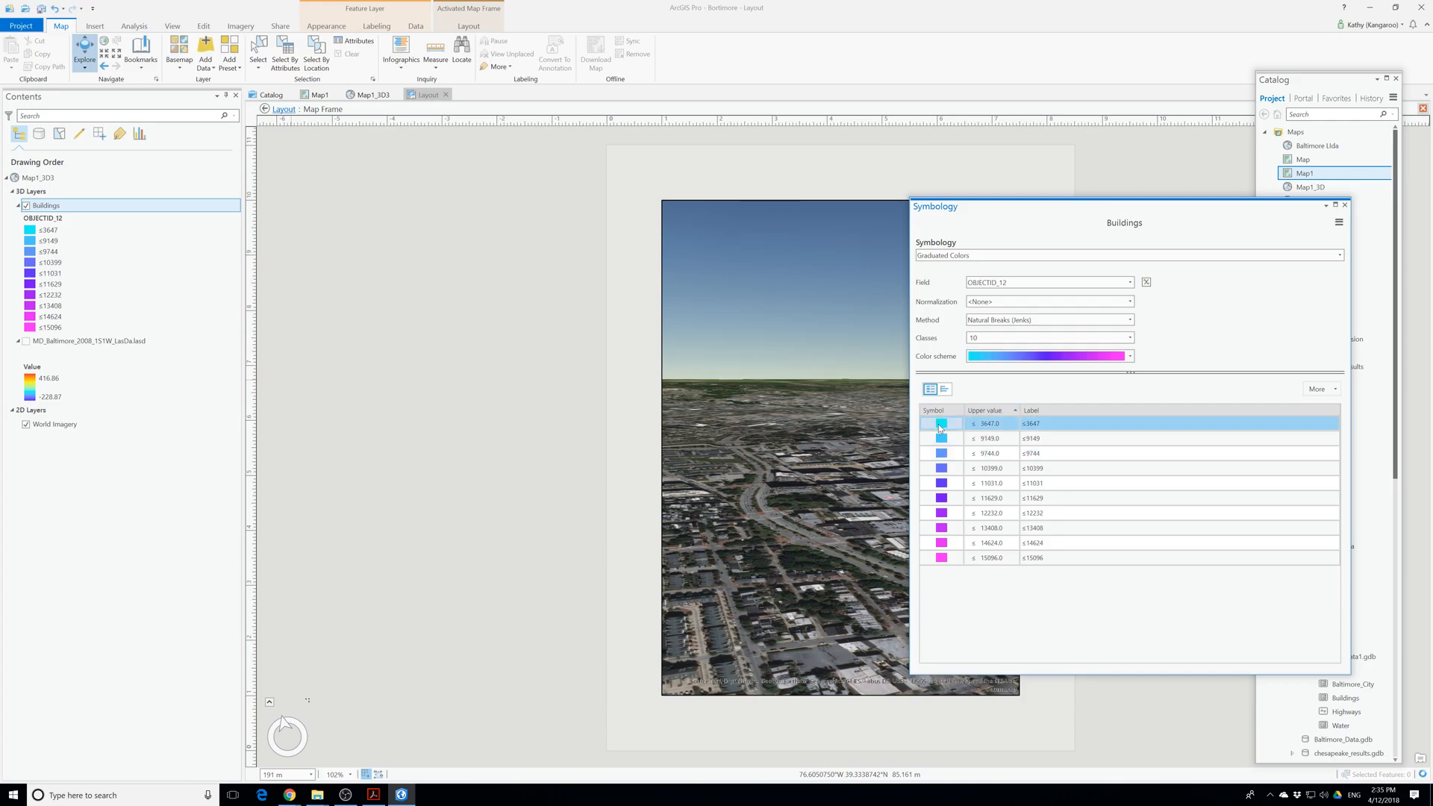
pyautogui.rightClick(938, 424)
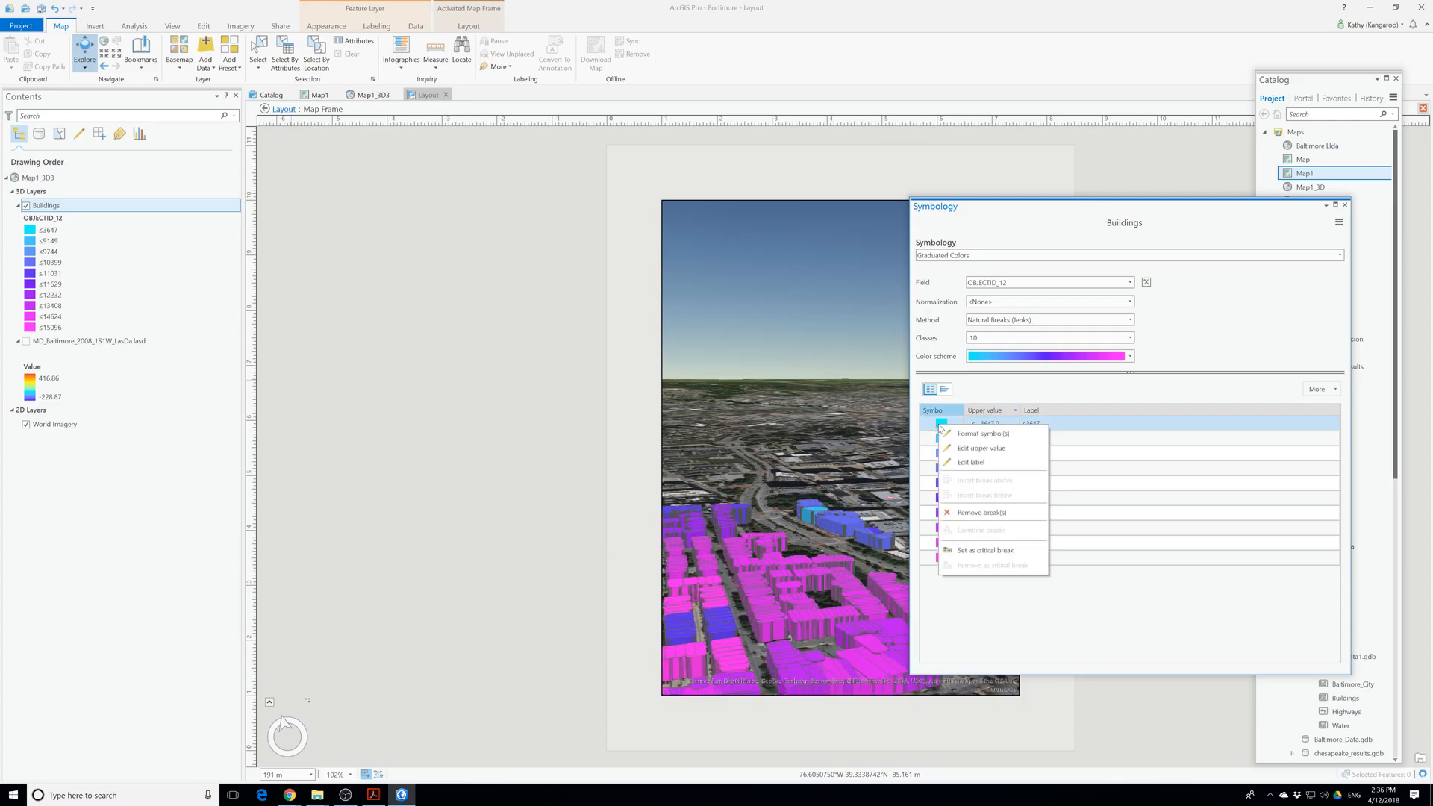
pyautogui.click(948, 432)
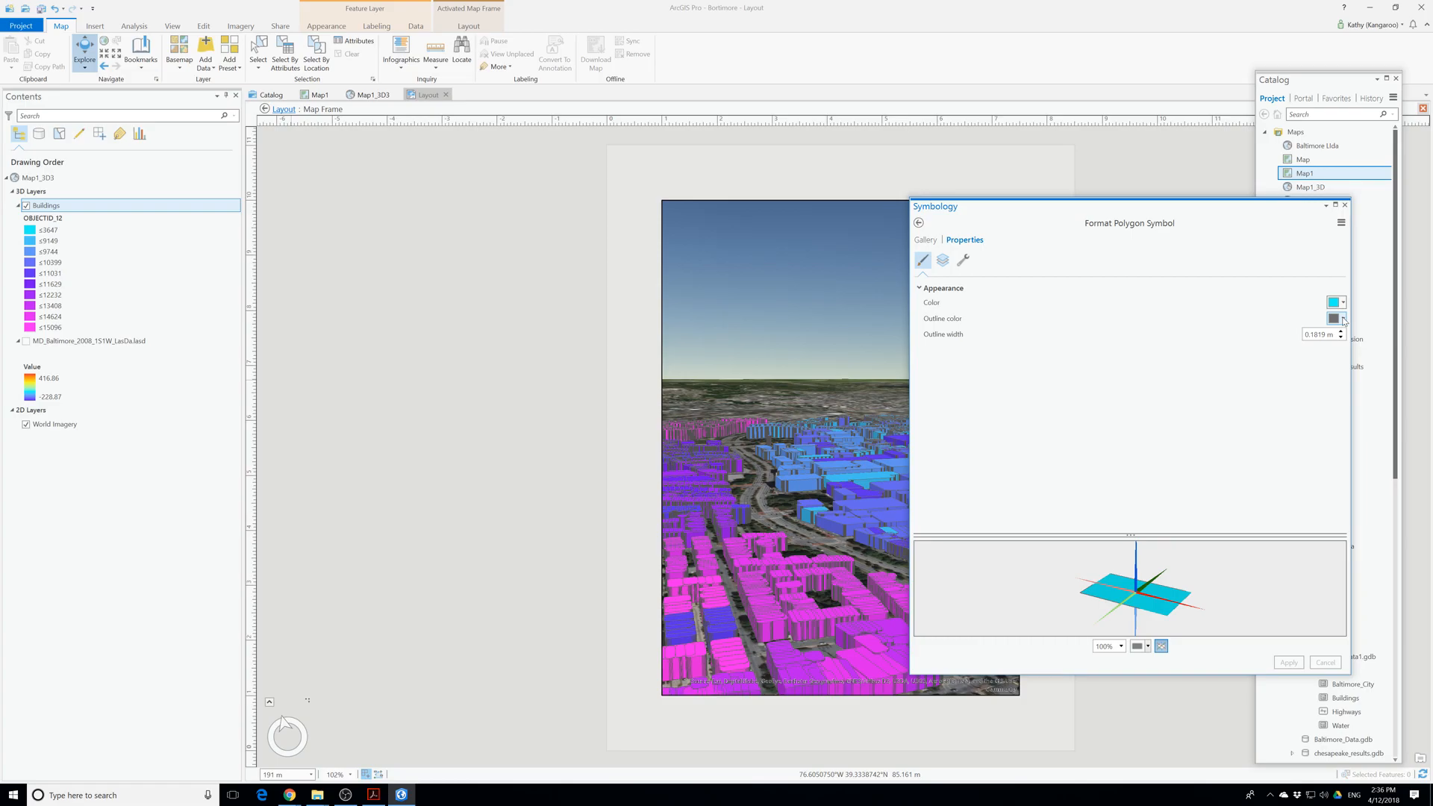
pyautogui.click(1343, 320)
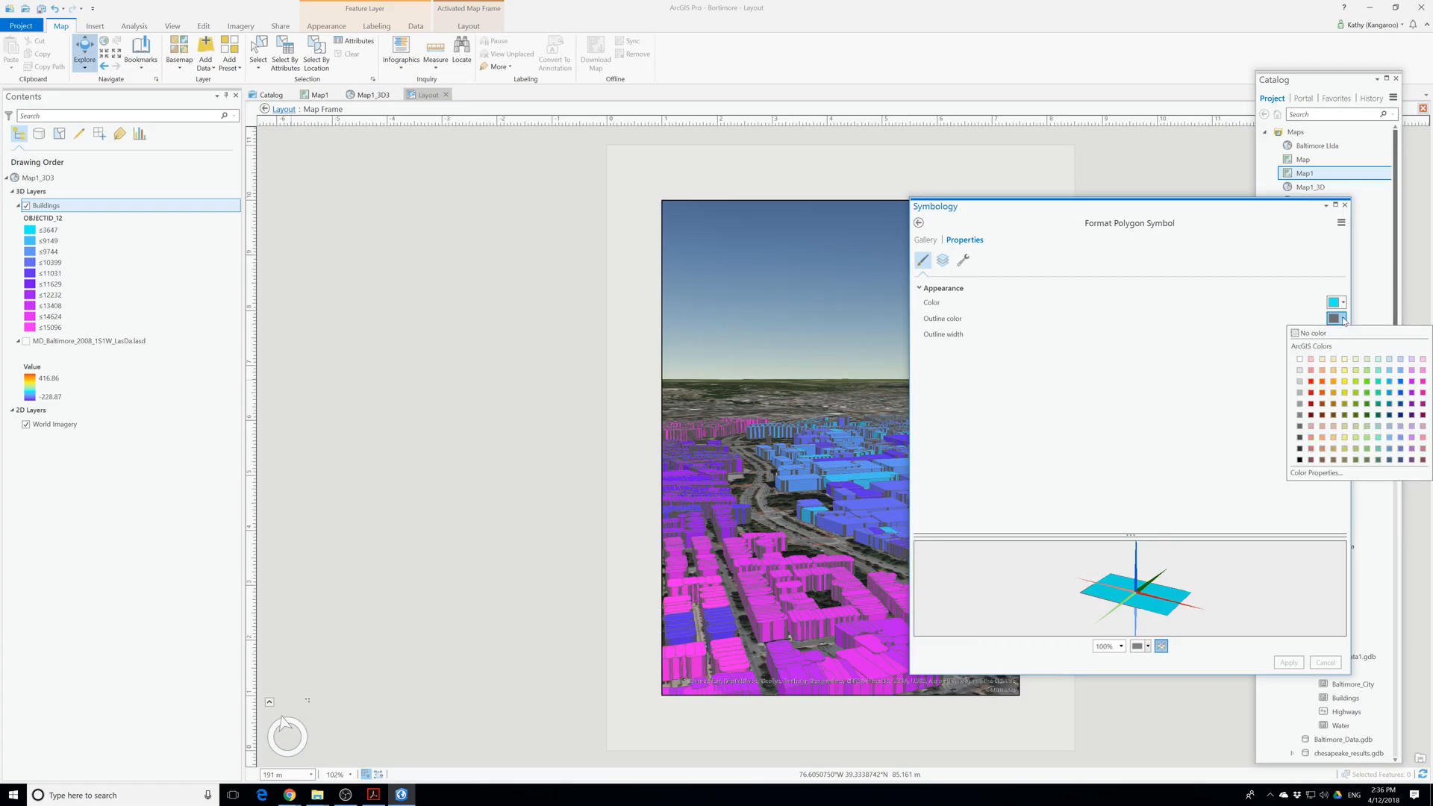
pyautogui.click(1333, 371)
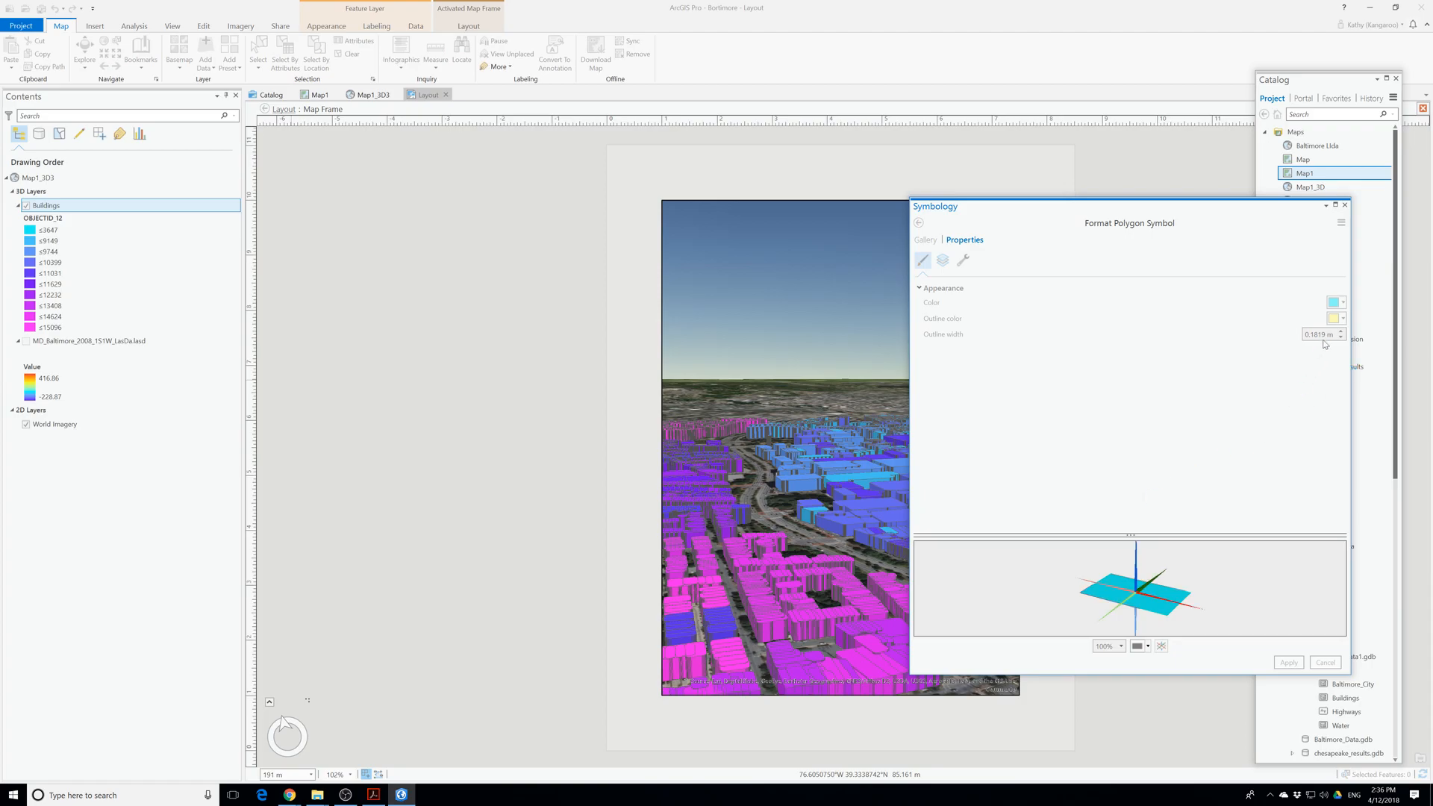
pyautogui.click(1344, 303)
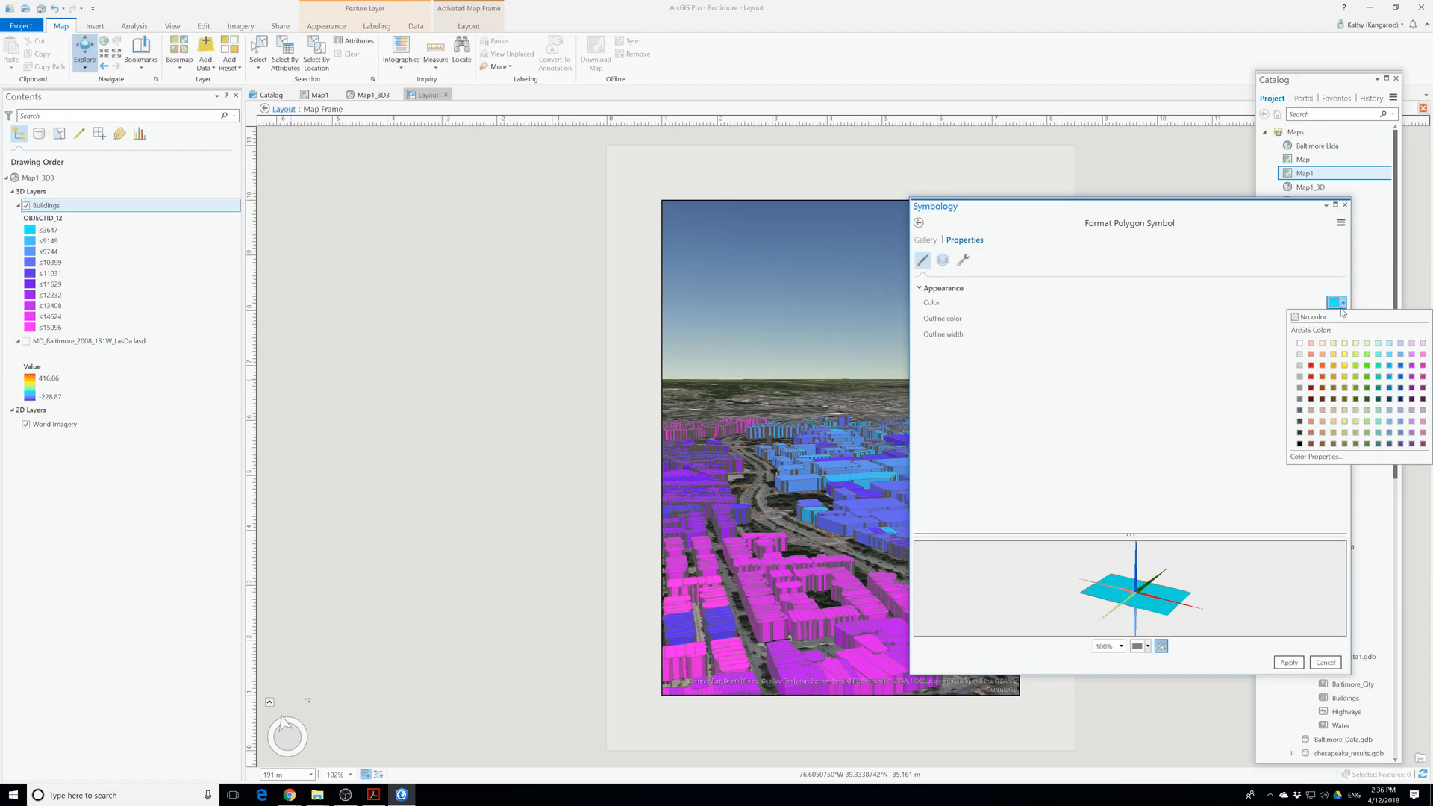
pyautogui.click(1340, 363)
pyautogui.click(1343, 318)
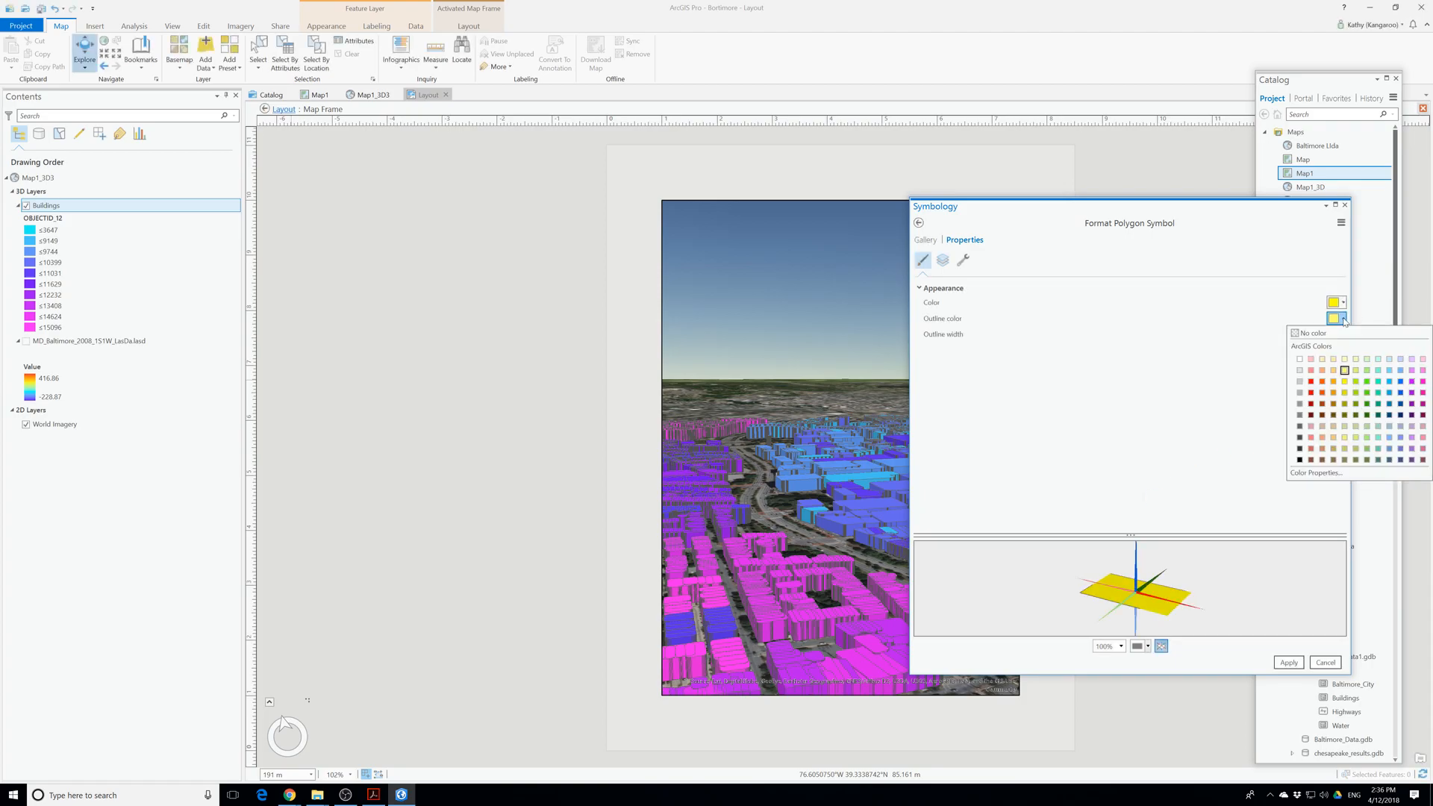
pyautogui.click(1303, 315)
pyautogui.click(1289, 663)
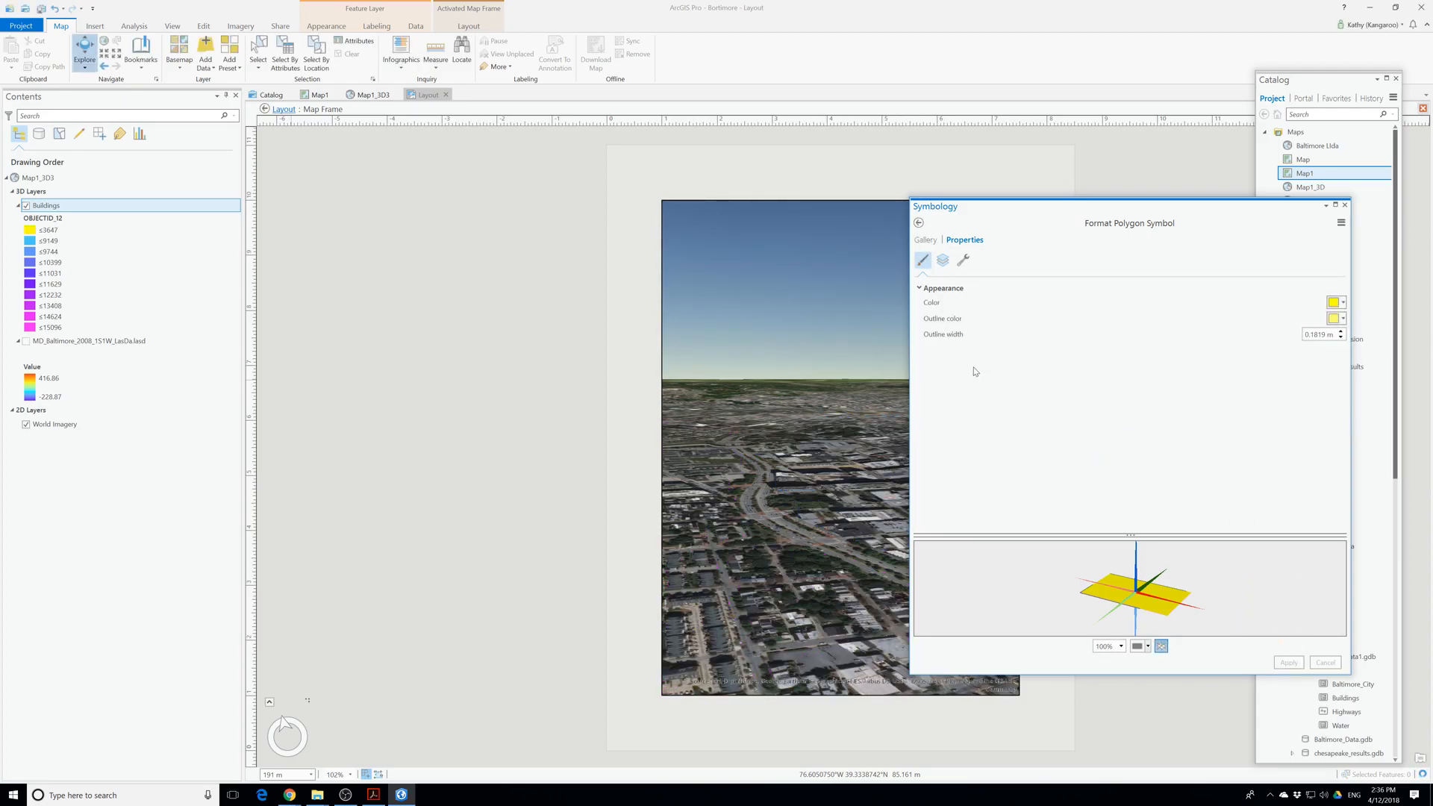
pyautogui.click(919, 224)
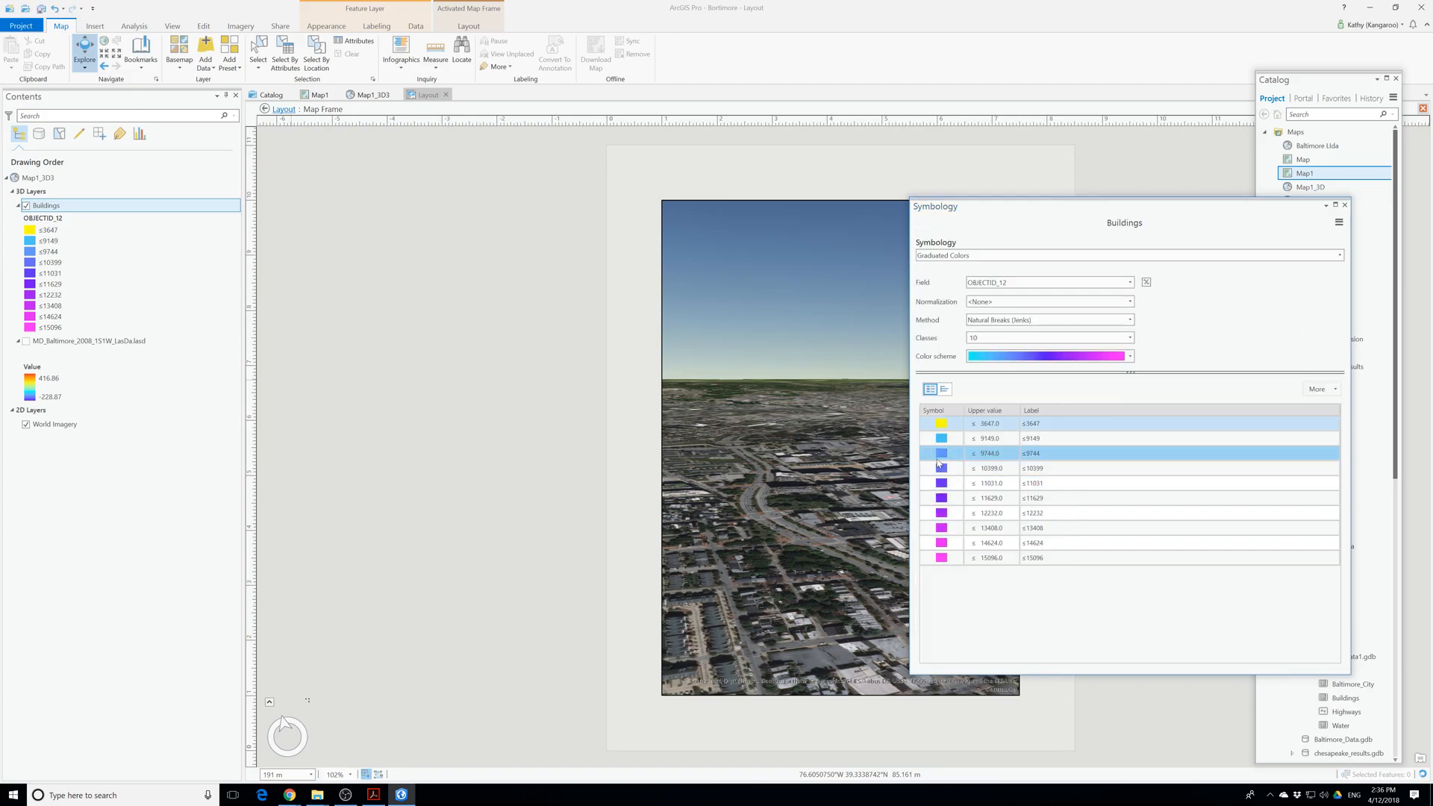
# Give the Buildings class ≤11031 a green fill and matching green outline, apply the change and close the symbology settings.
pyautogui.click(943, 484)
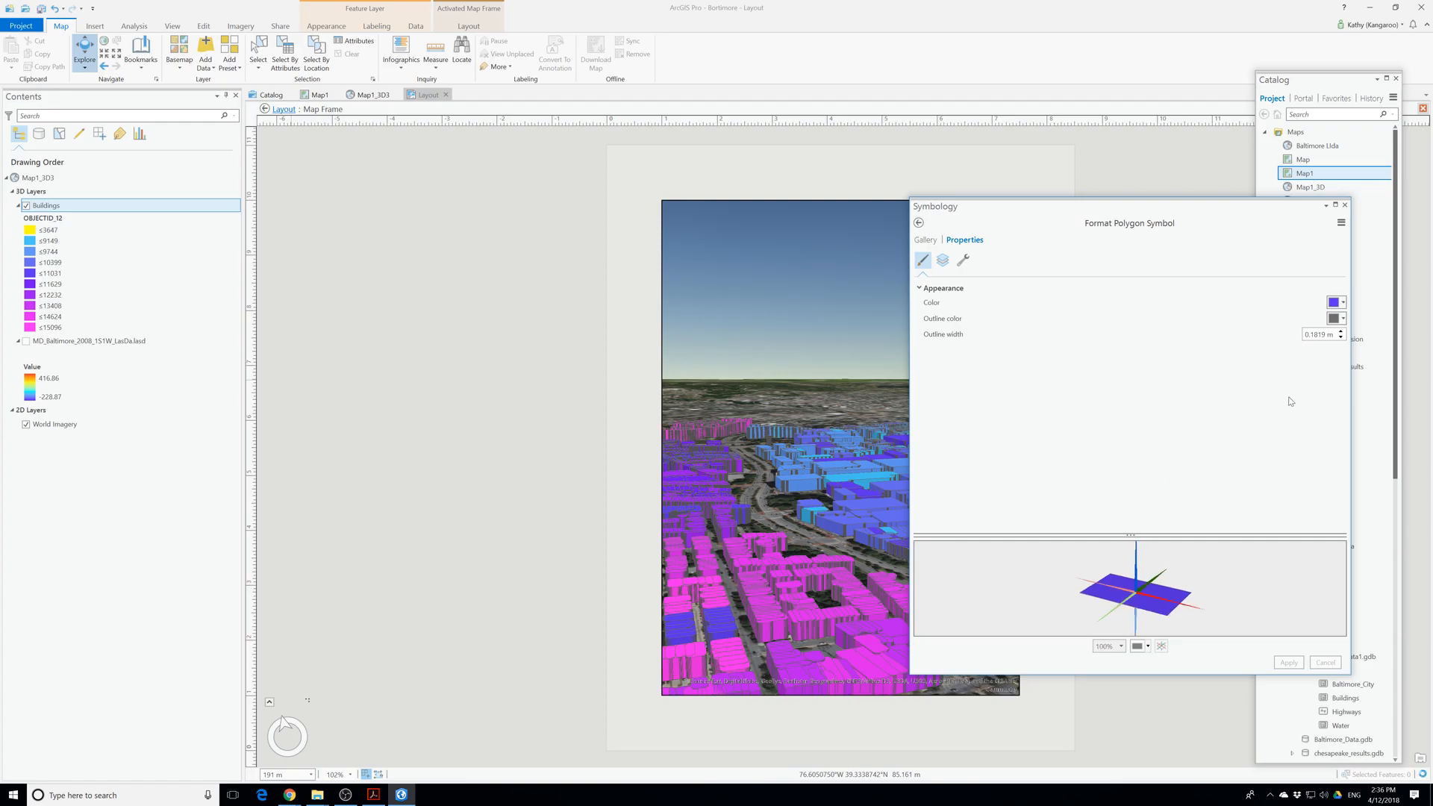
pyautogui.click(1343, 302)
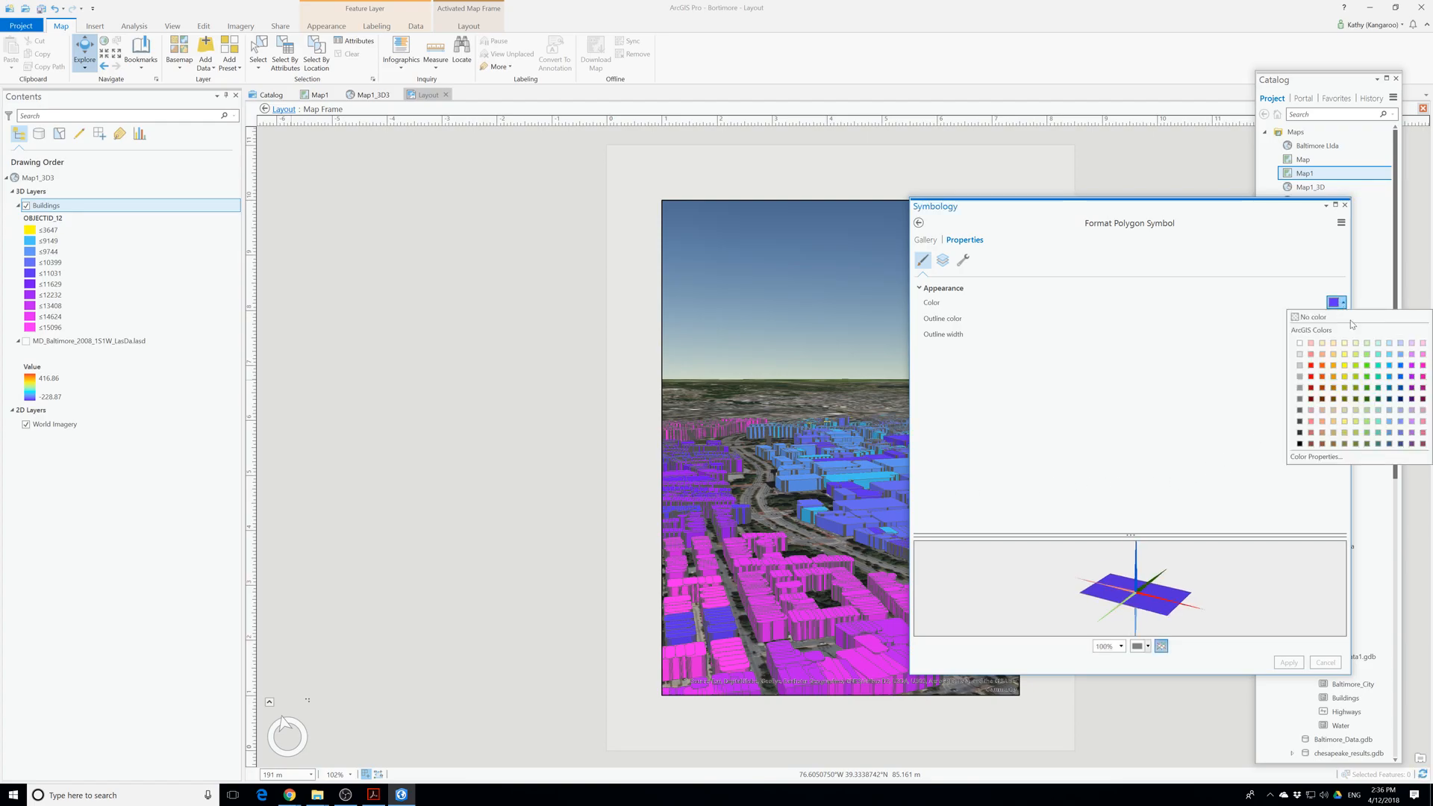
pyautogui.click(1367, 382)
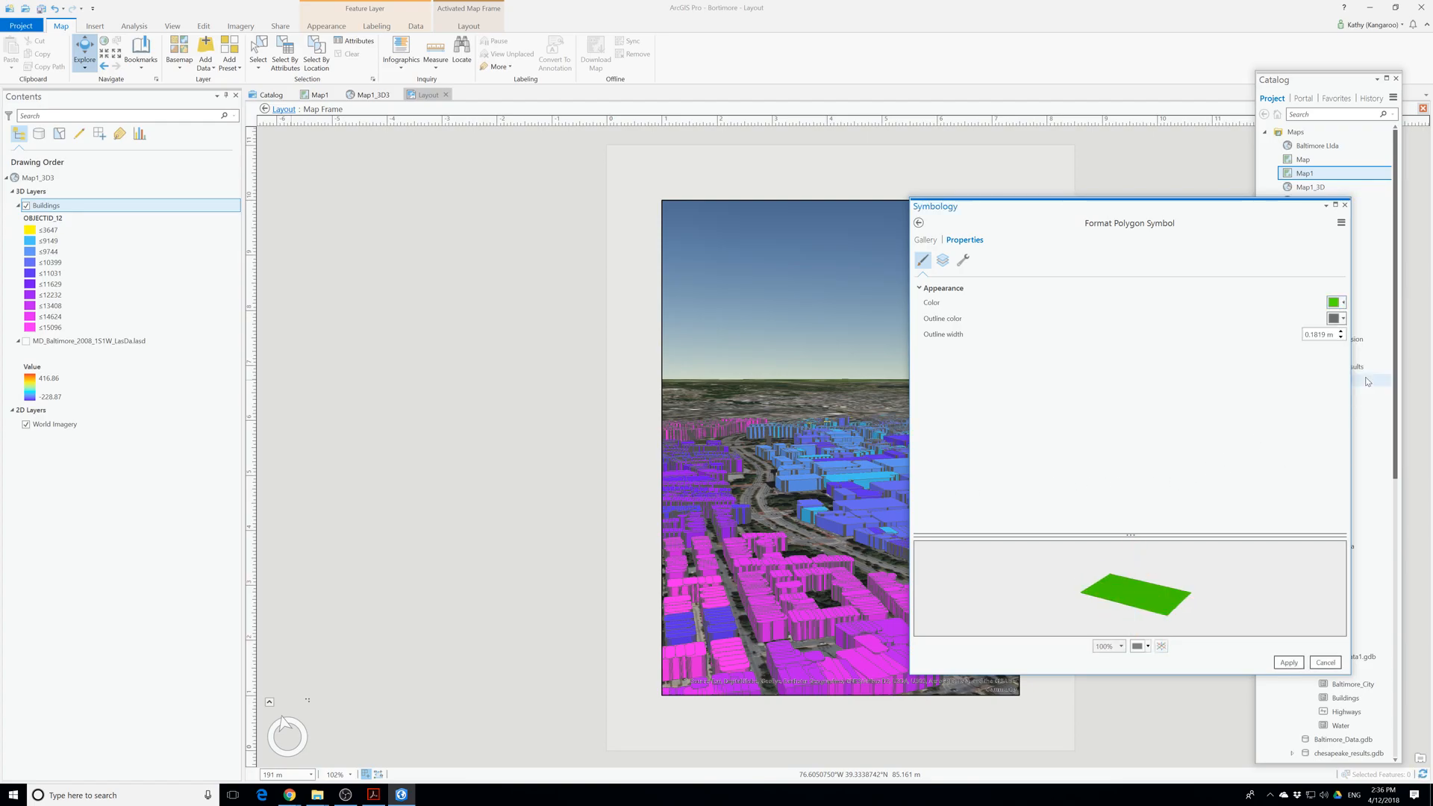
pyautogui.click(1343, 318)
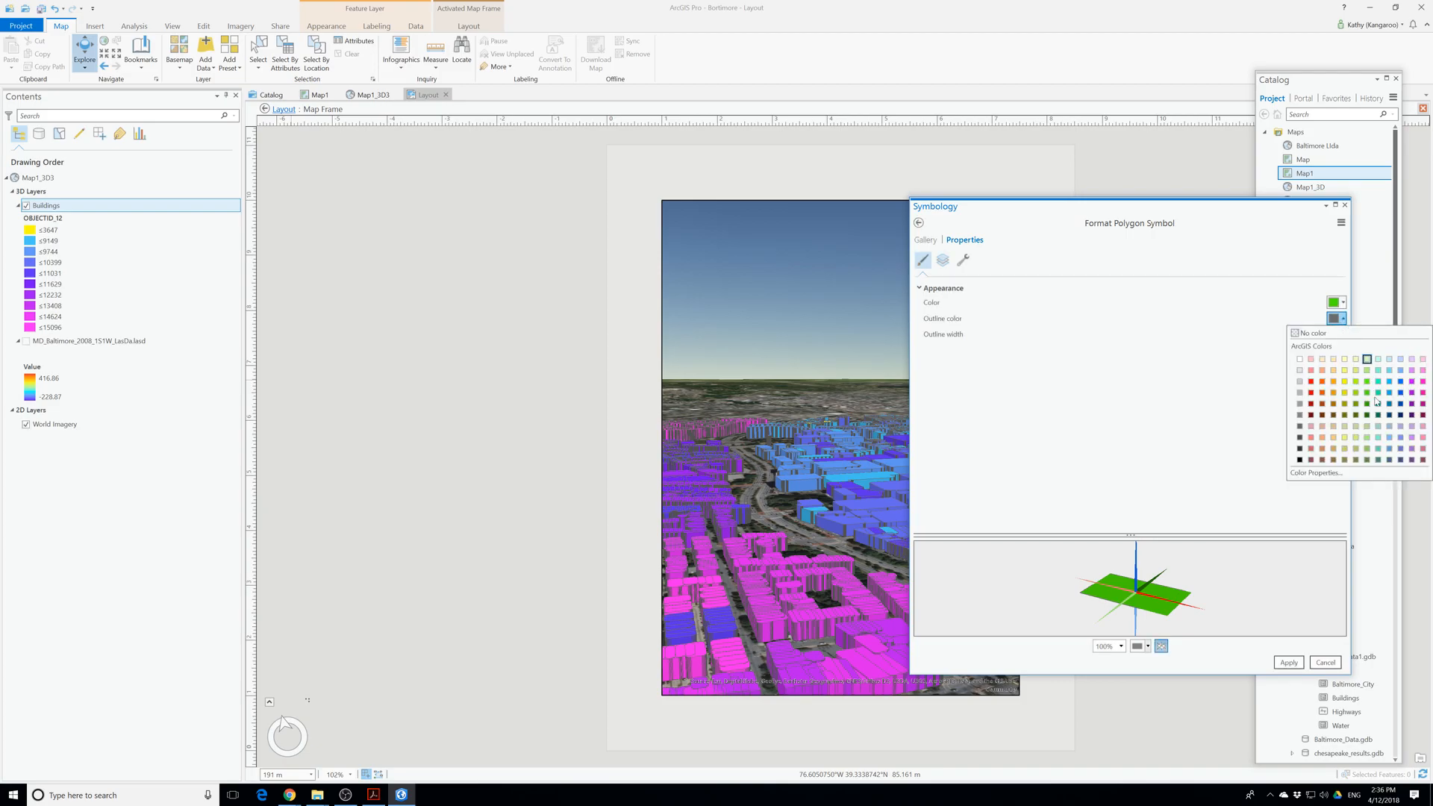
pyautogui.click(1370, 397)
pyautogui.click(1289, 663)
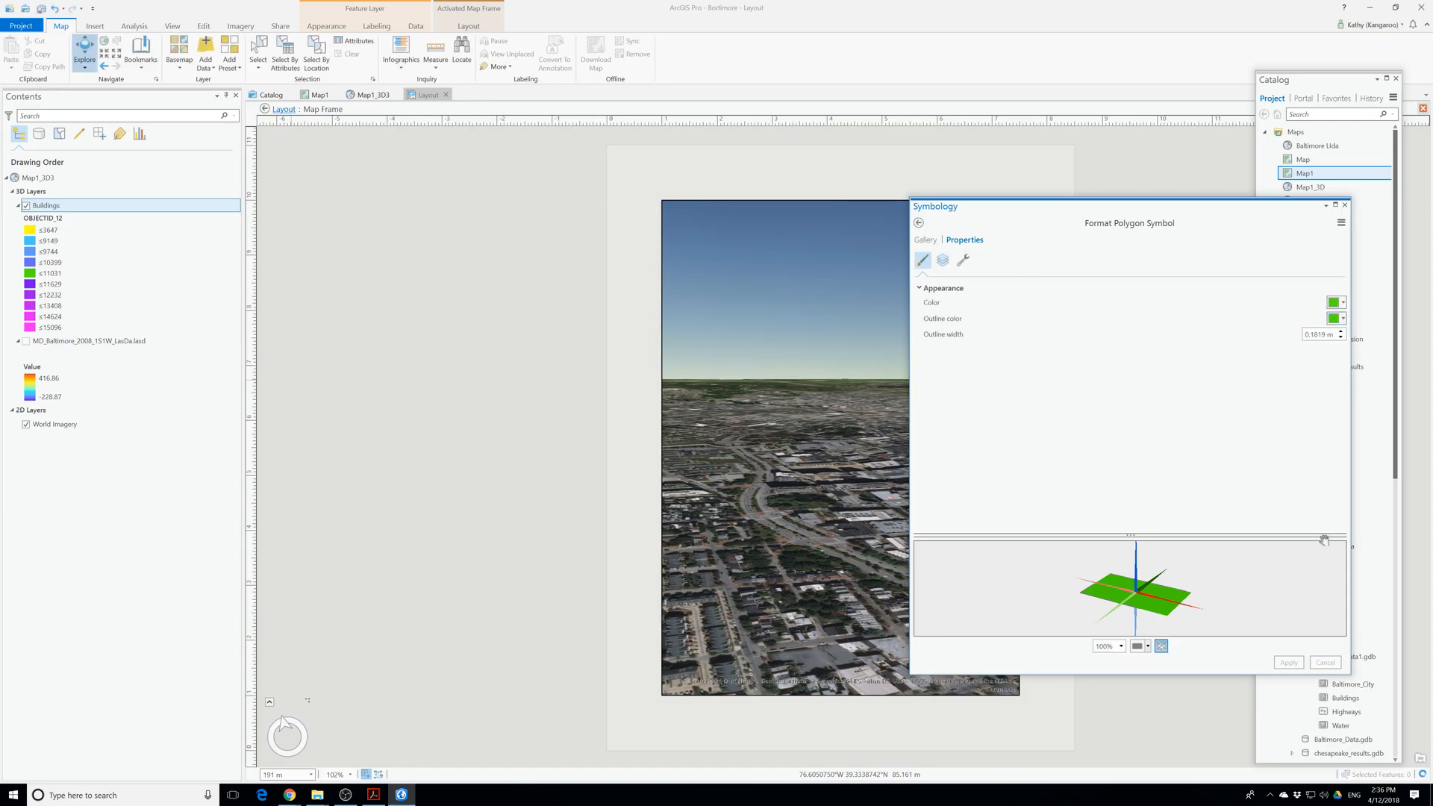
pyautogui.click(1344, 205)
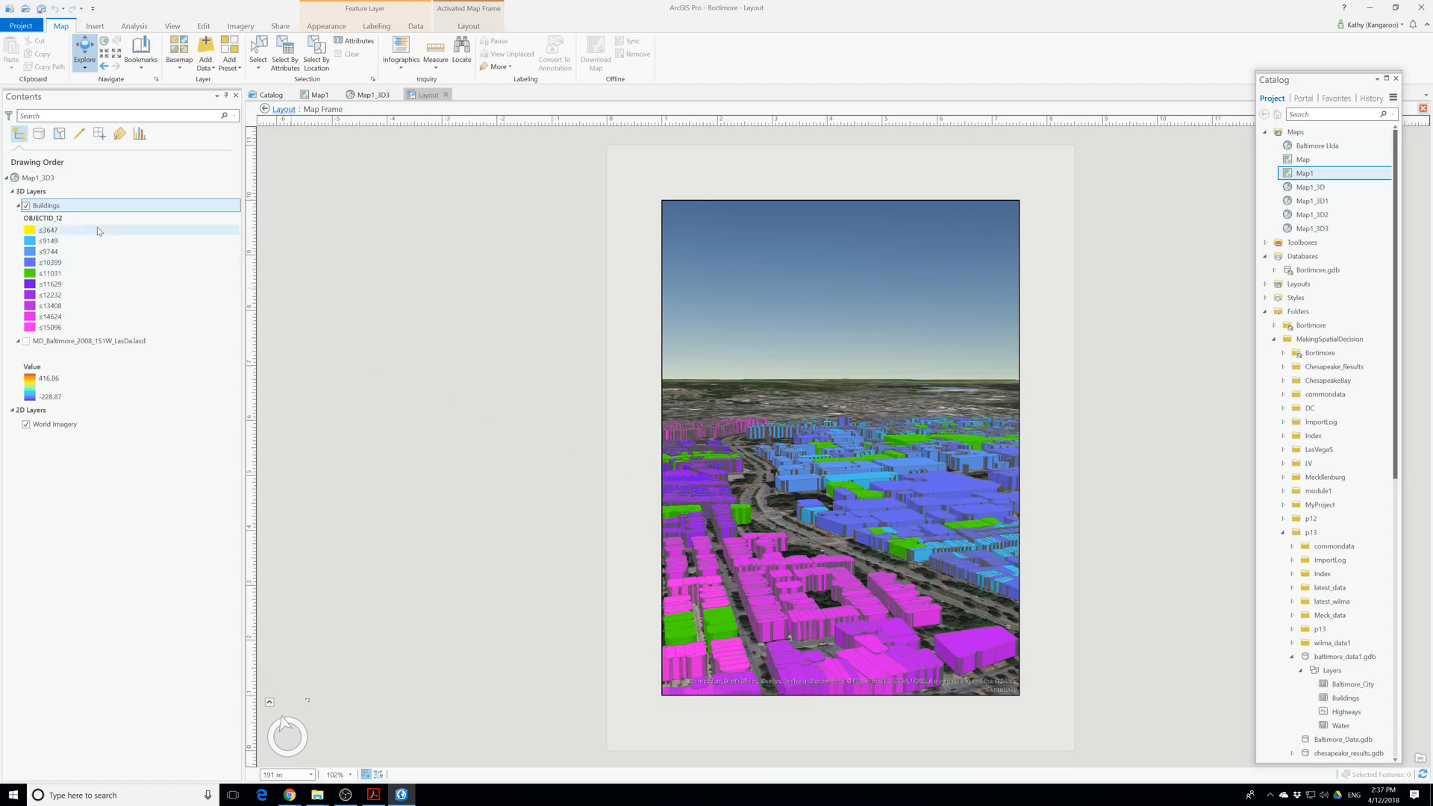
pyautogui.rightClick(30, 262)
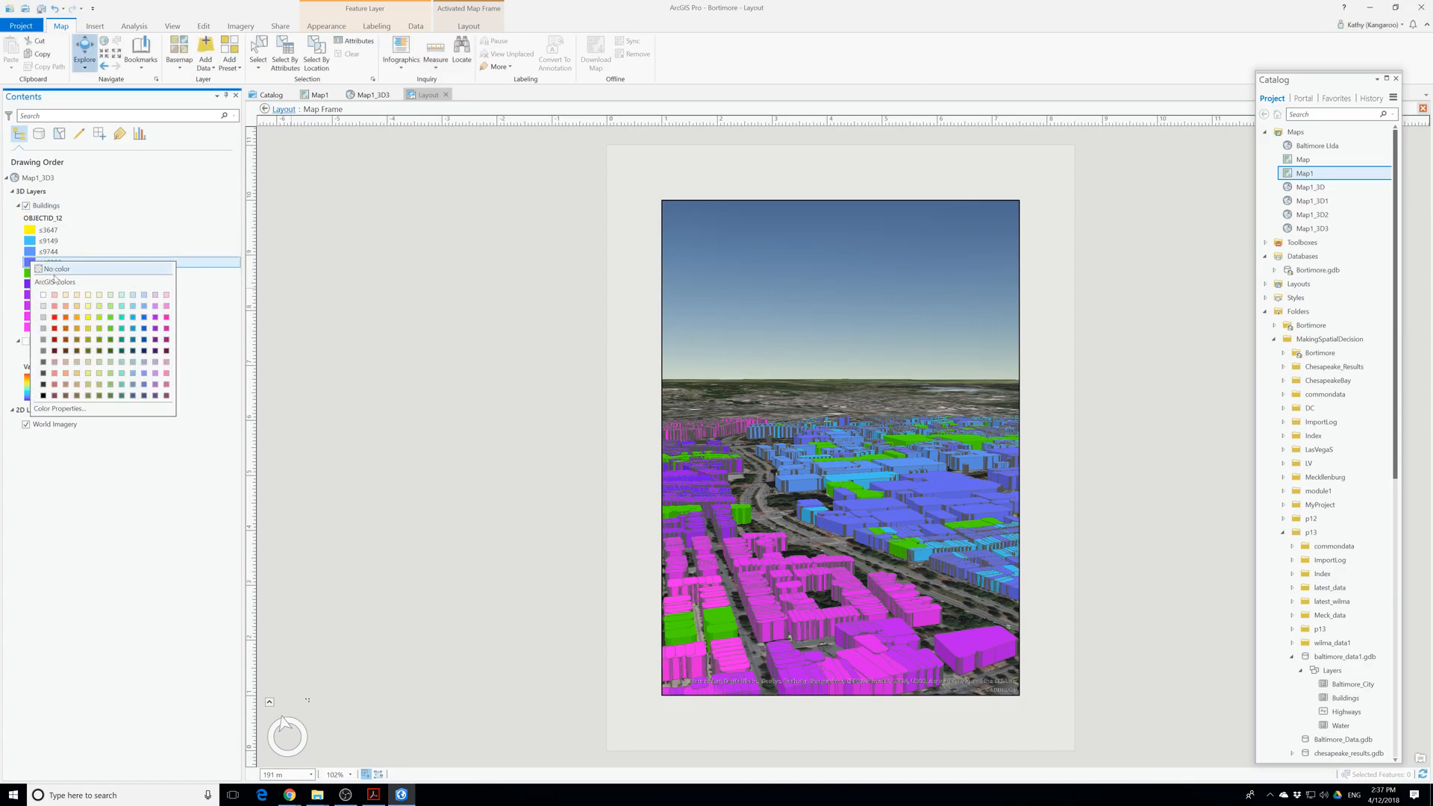
pyautogui.click(67, 409)
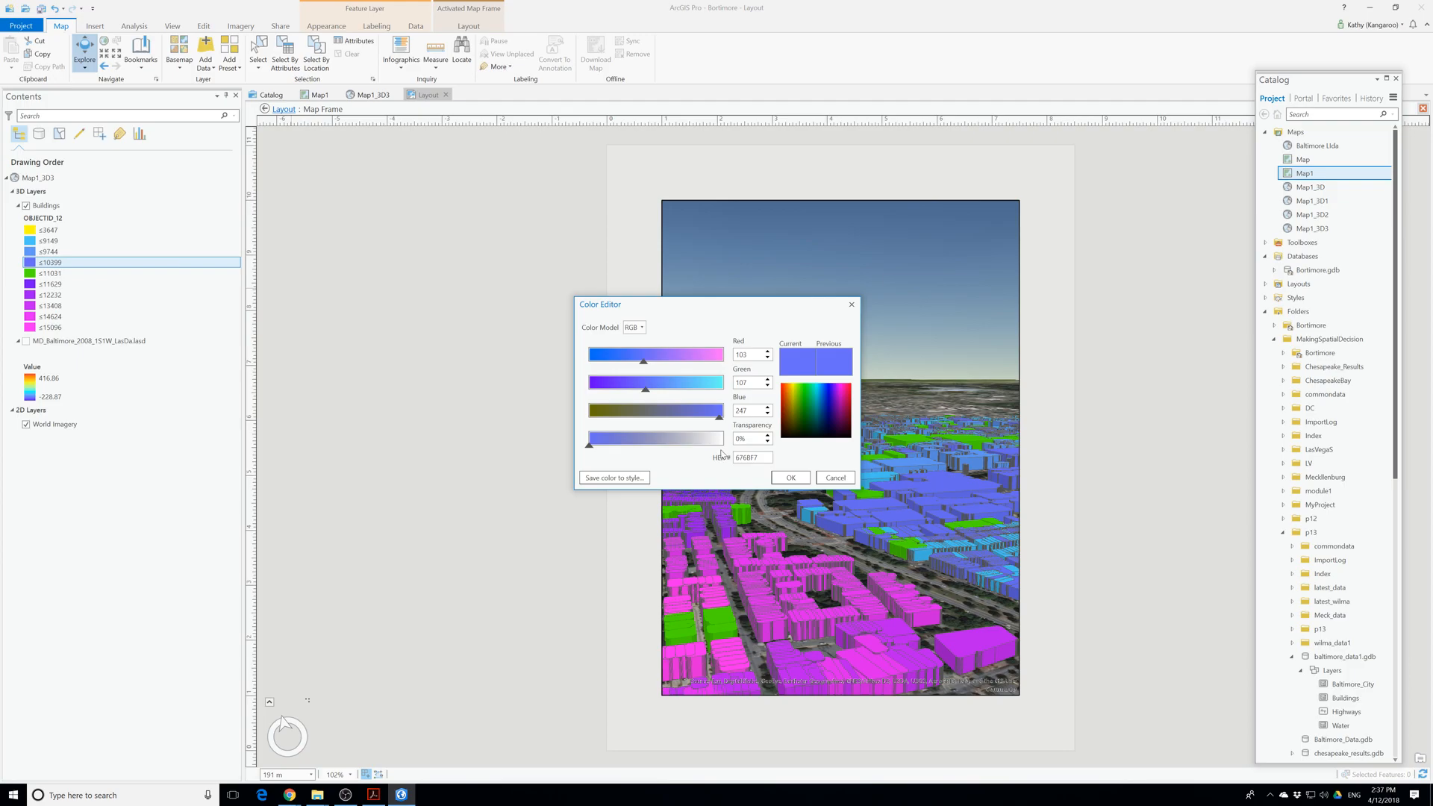
pyautogui.click(852, 304)
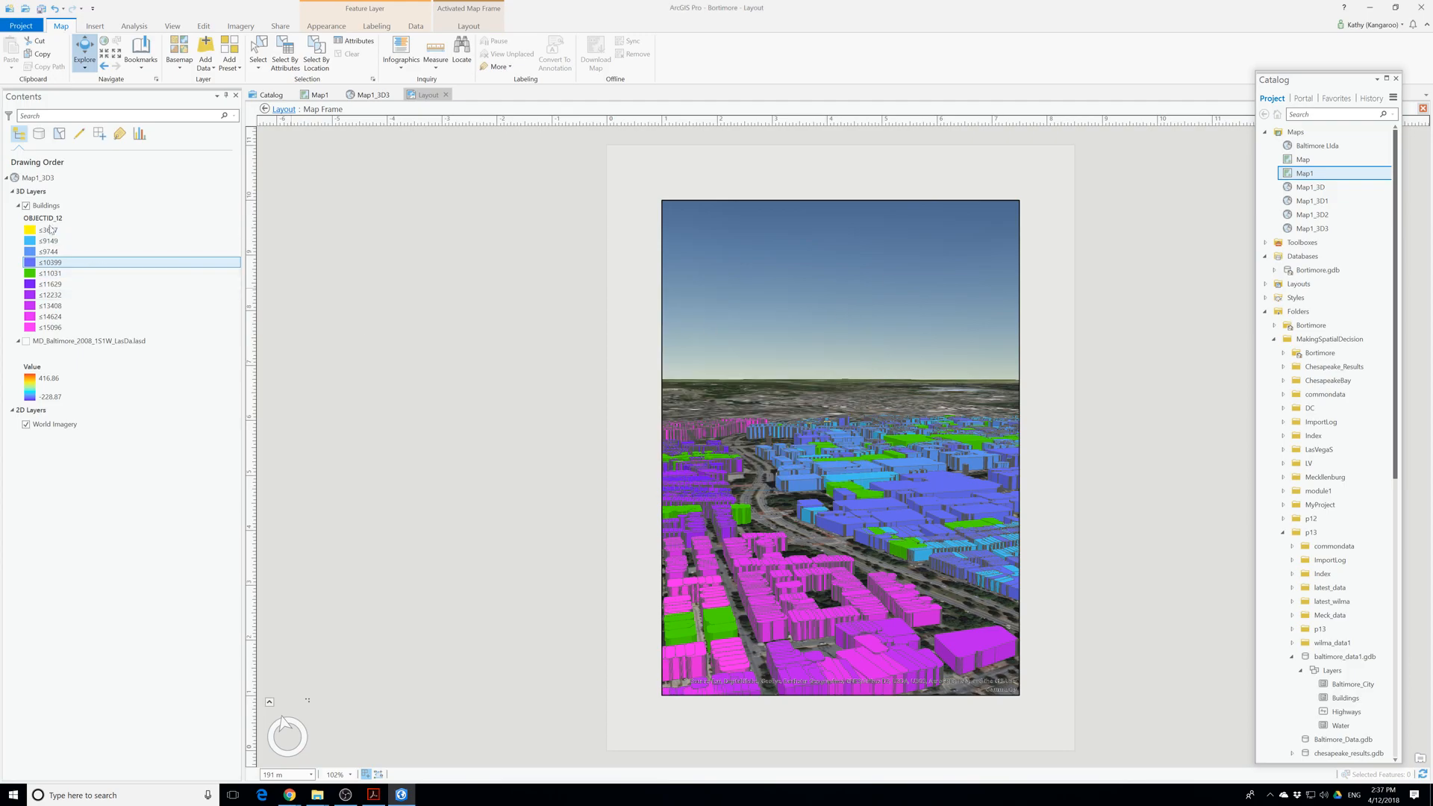
# Reopen the Buildings symbology, give class ≤9149 a light blue fill and outline, and return to the class list.
pyautogui.rightClick(46, 205)
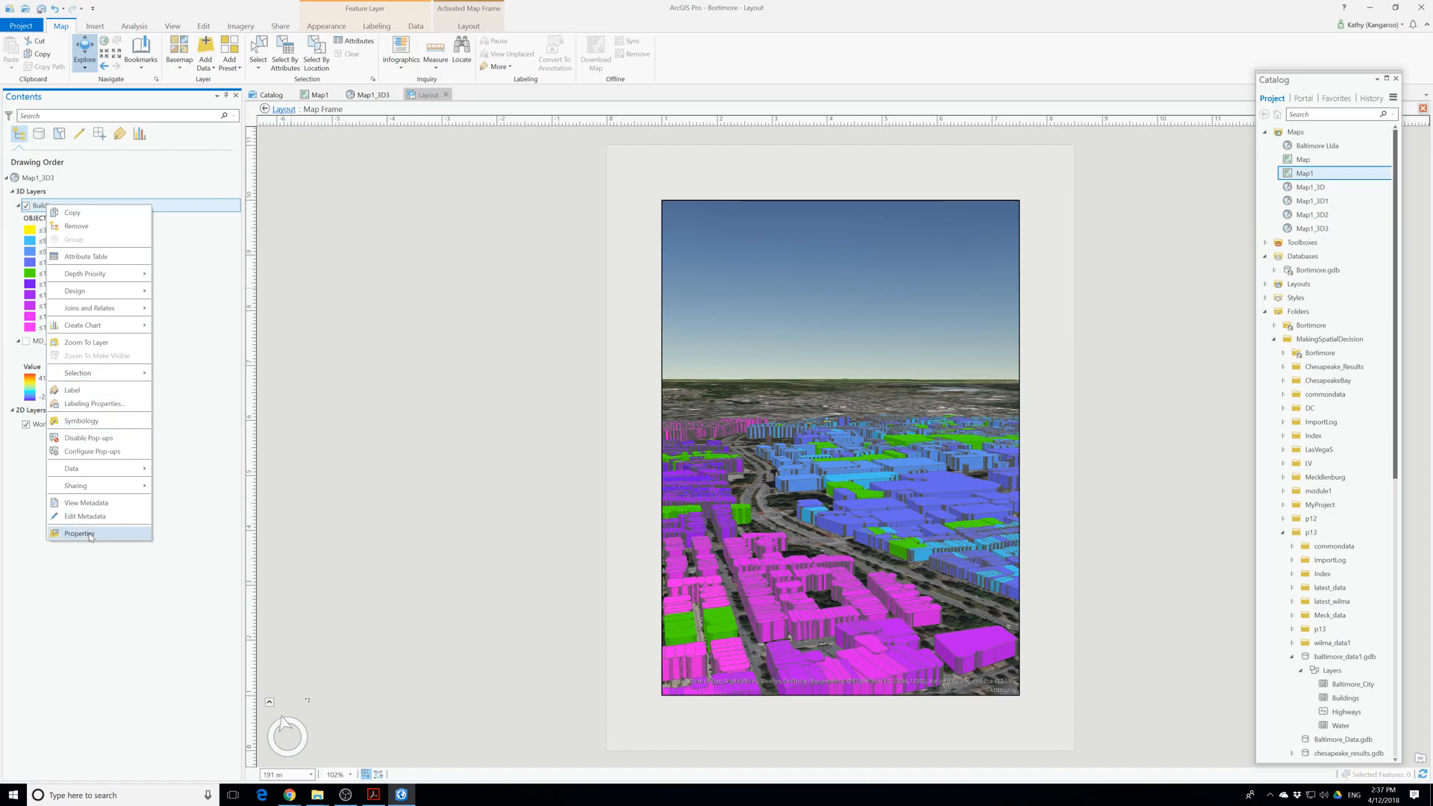
pyautogui.click(80, 422)
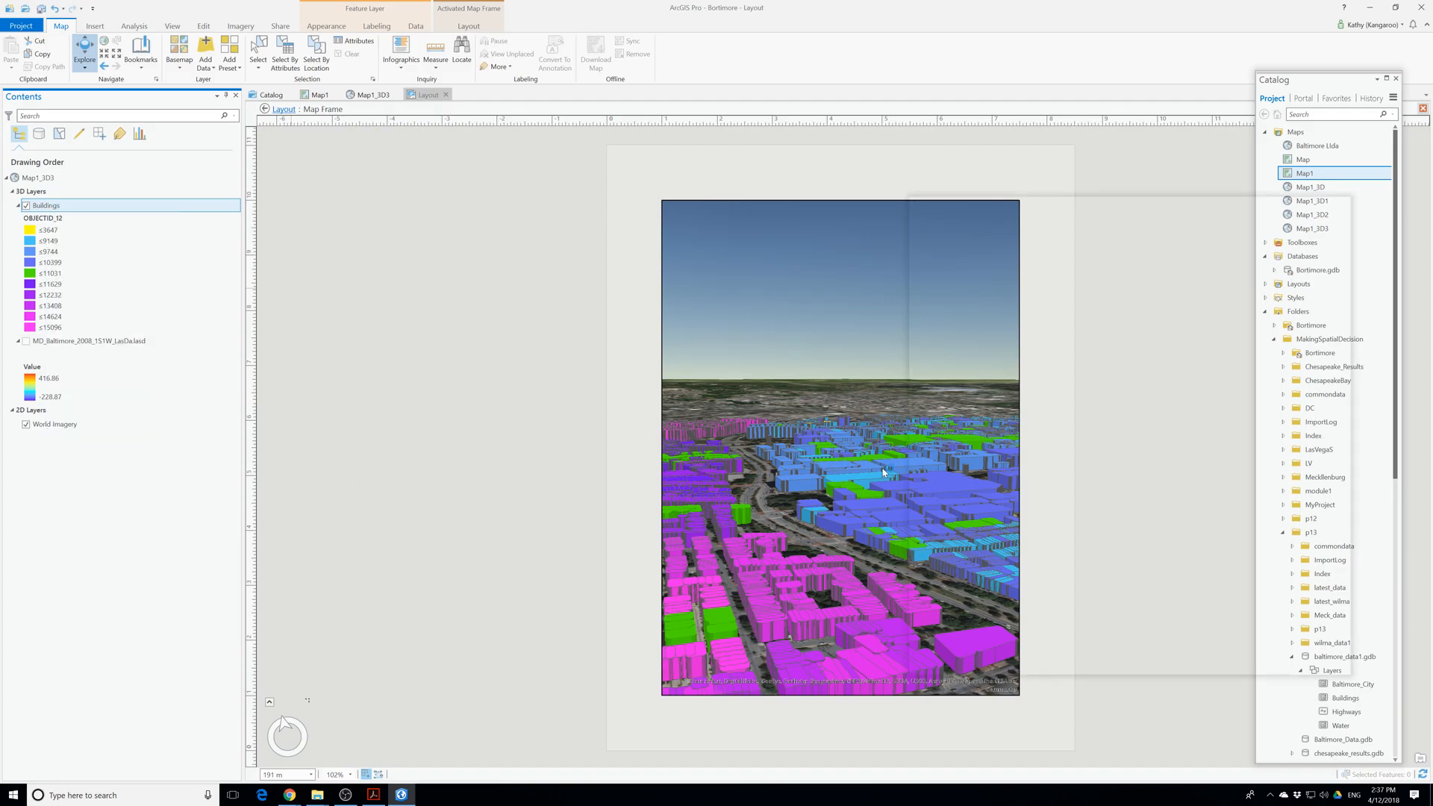
pyautogui.click(942, 440)
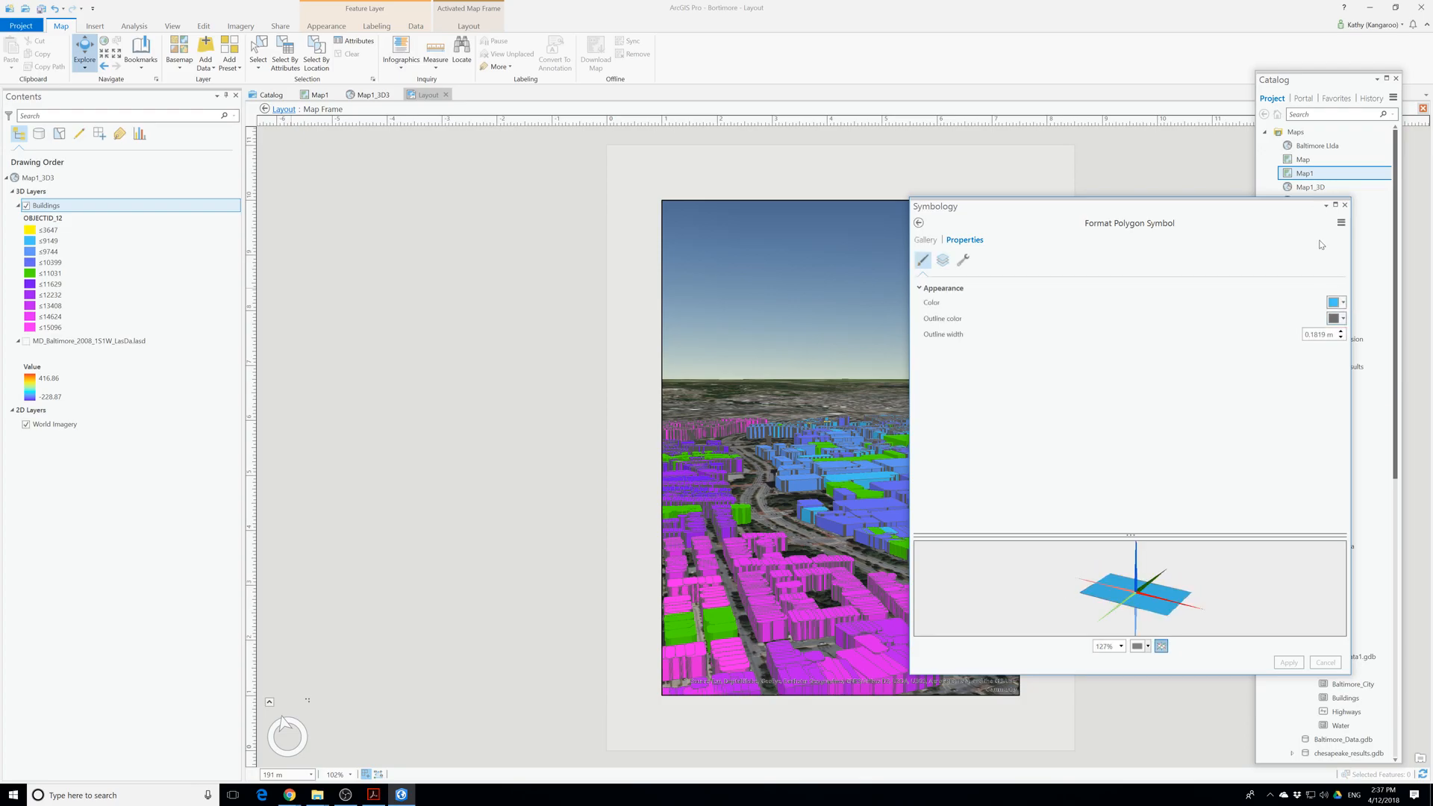
pyautogui.click(1344, 302)
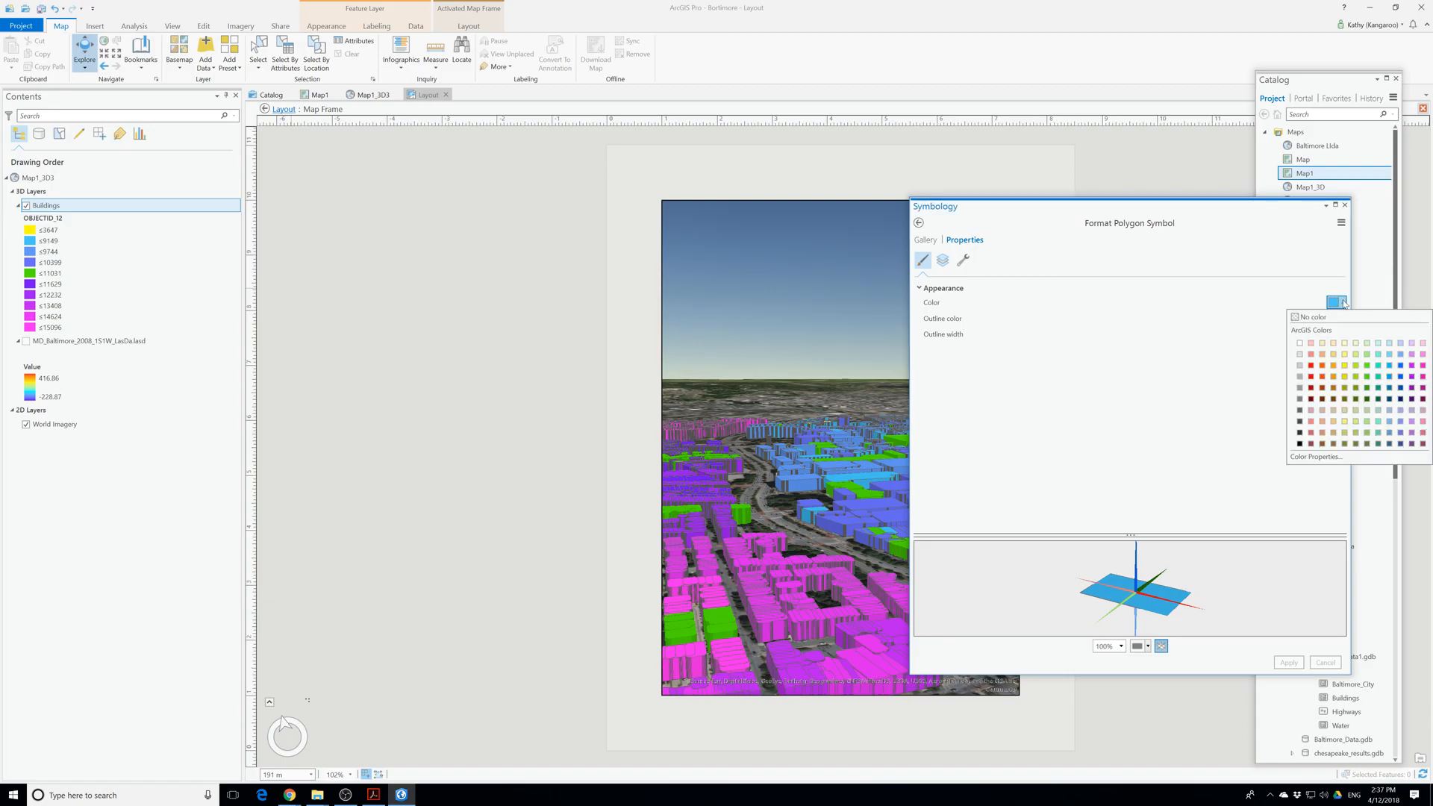
pyautogui.click(1383, 345)
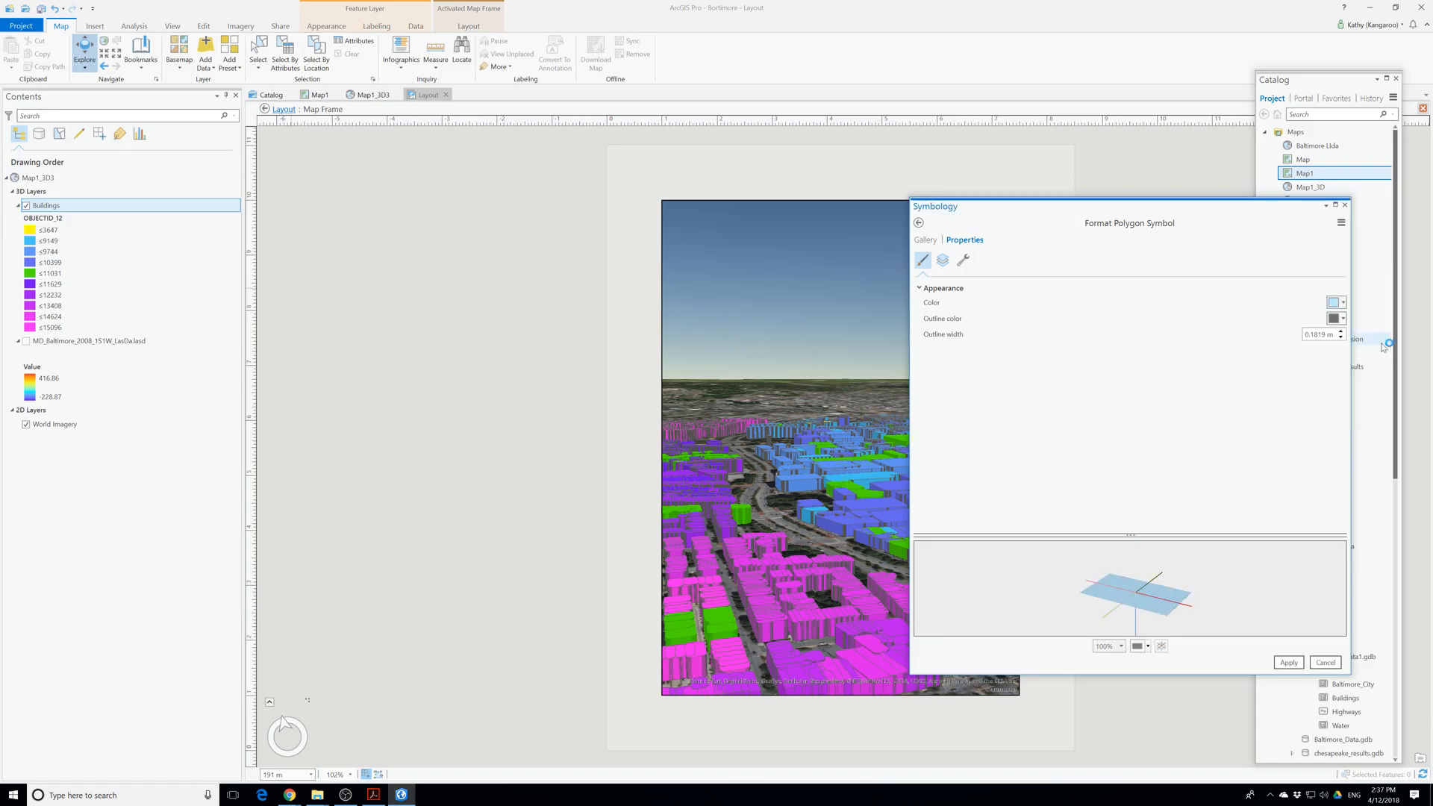
pyautogui.click(1342, 318)
pyautogui.click(1379, 368)
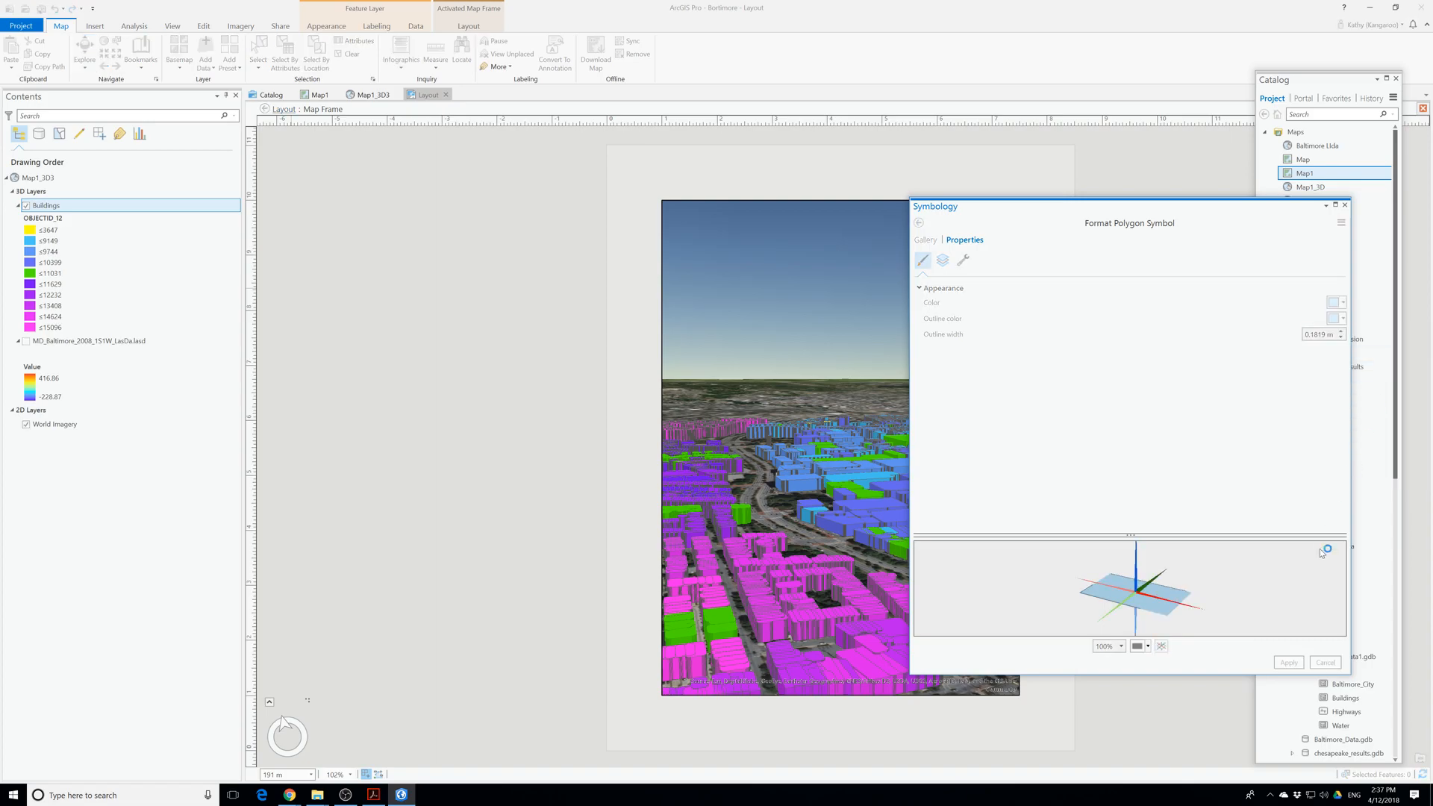
pyautogui.click(1288, 663)
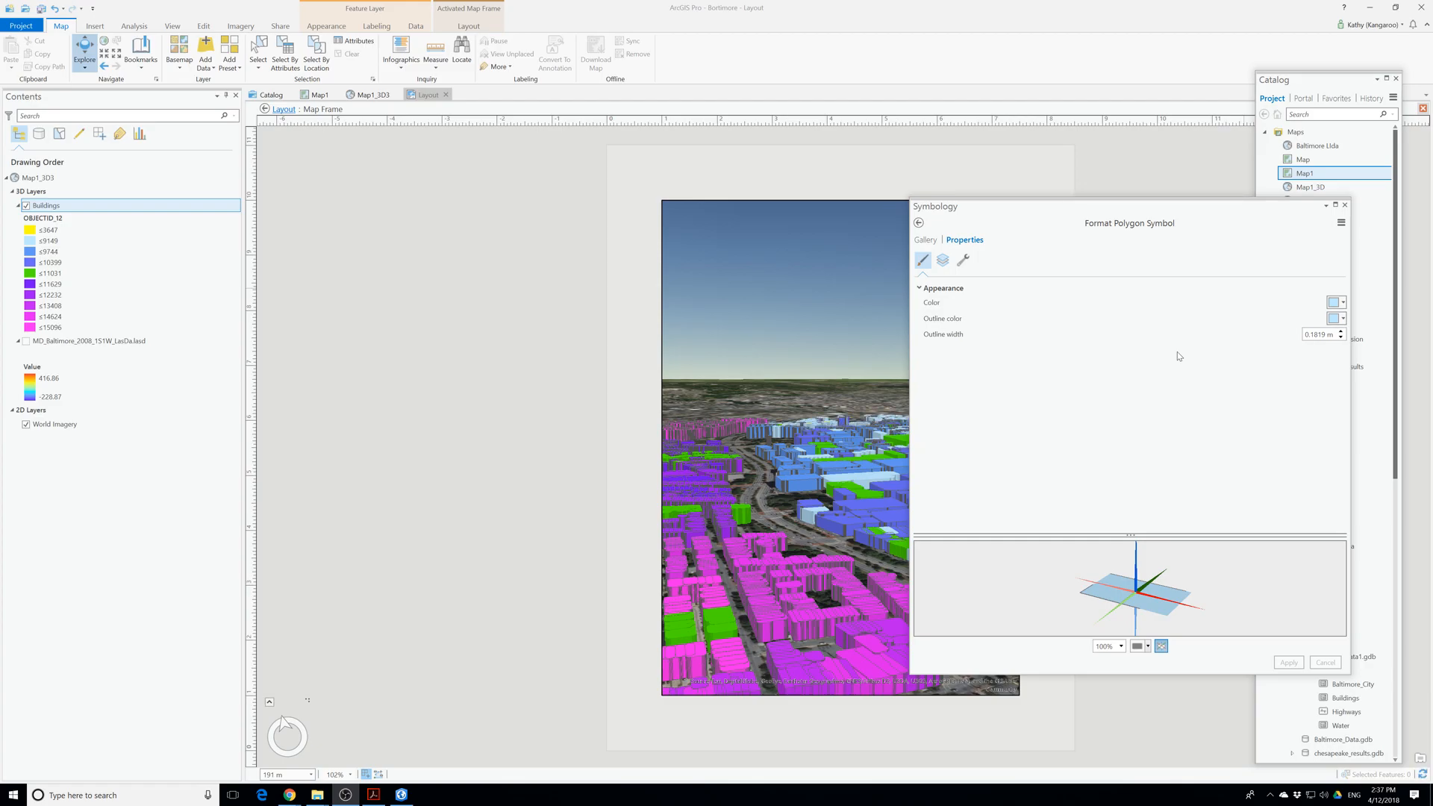
pyautogui.click(919, 223)
# With the symbology settings moved clear of the scene, recolor Buildings class ≤9744 bright blue and class ≤10399 dark purple.
pyautogui.moveTo(993, 204); pyautogui.dragTo(1168, 228)
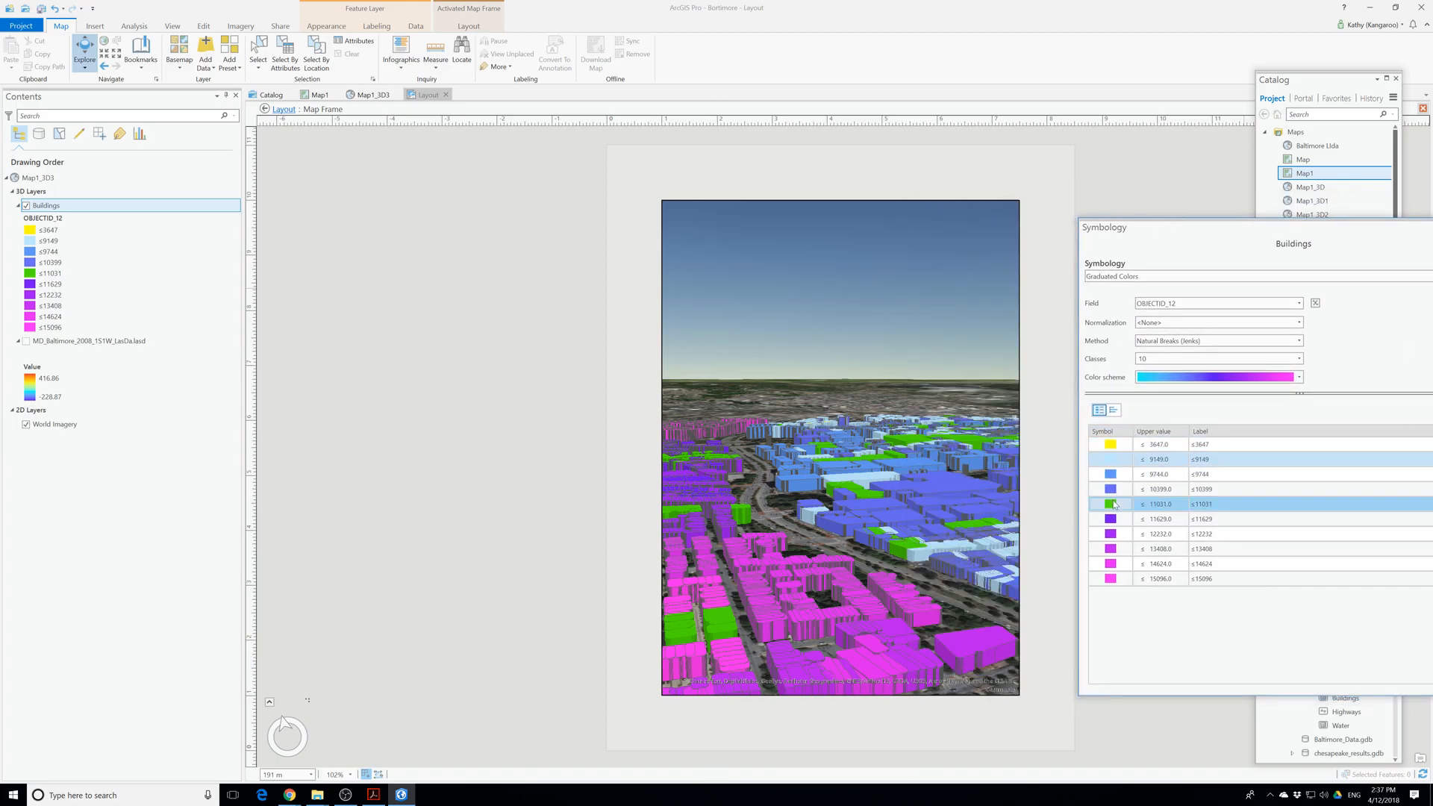
pyautogui.click(1110, 491)
pyautogui.click(1110, 491)
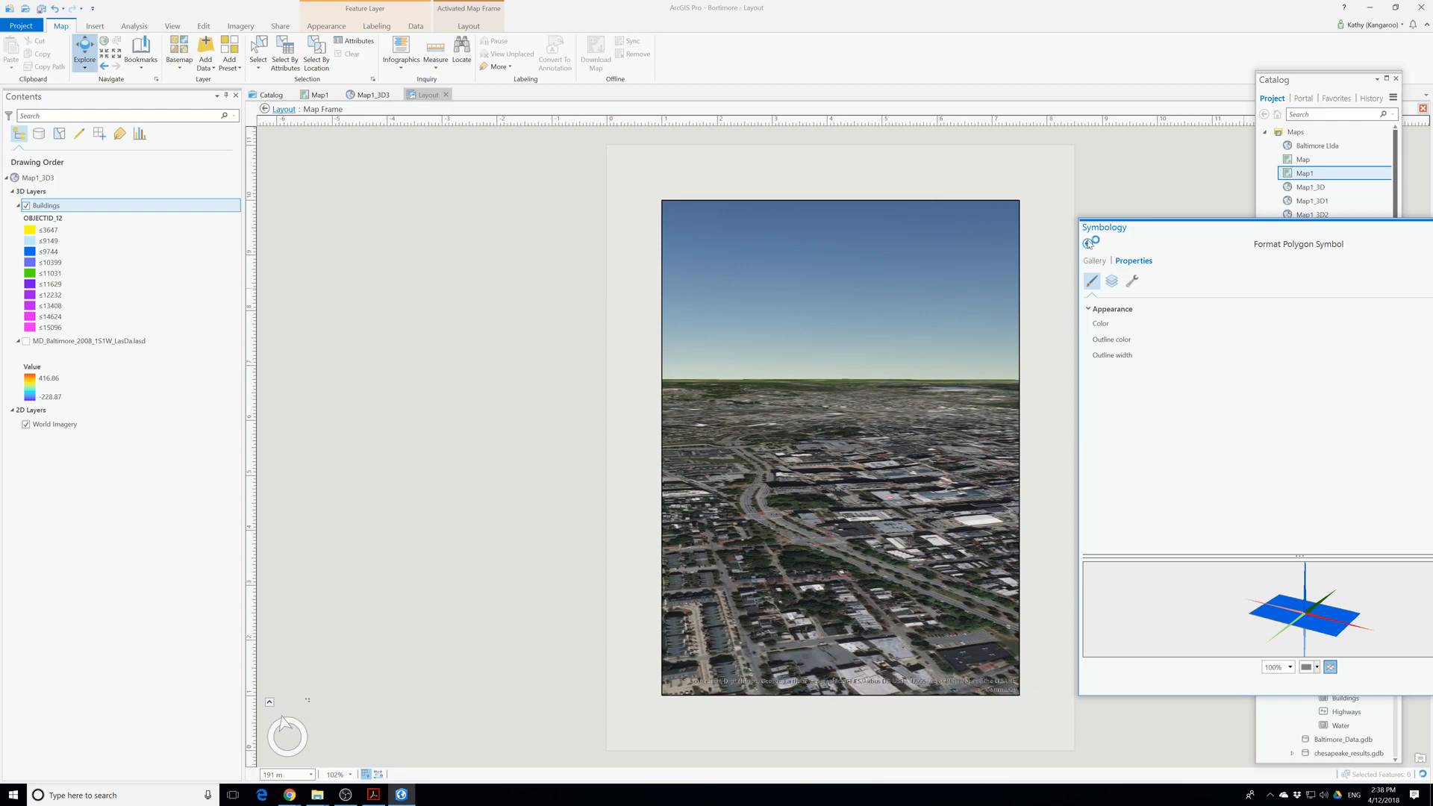
pyautogui.click(1087, 244)
pyautogui.click(1111, 490)
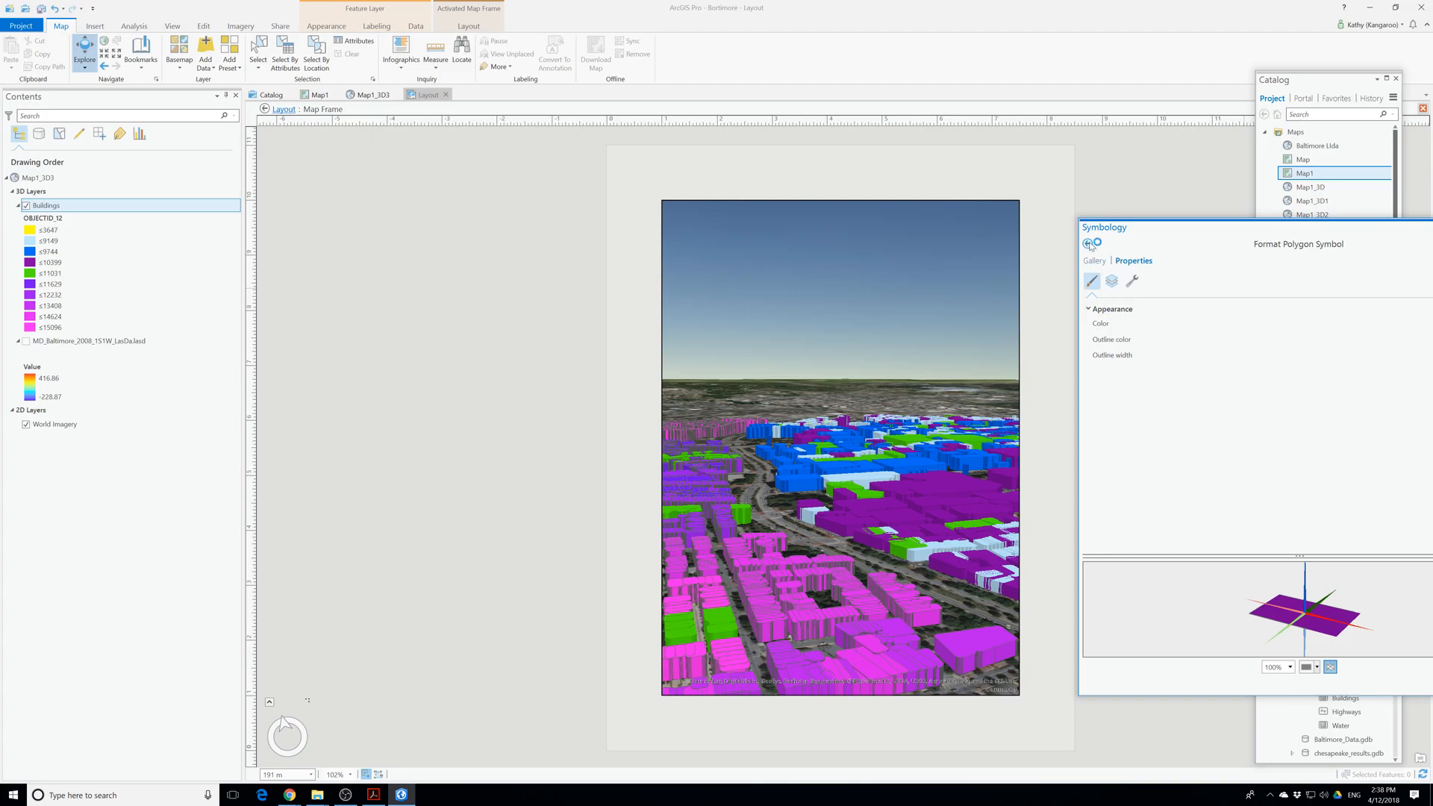
# Give Buildings class ≤11629 a light lavender color and return to the class list.
pyautogui.click(1088, 244)
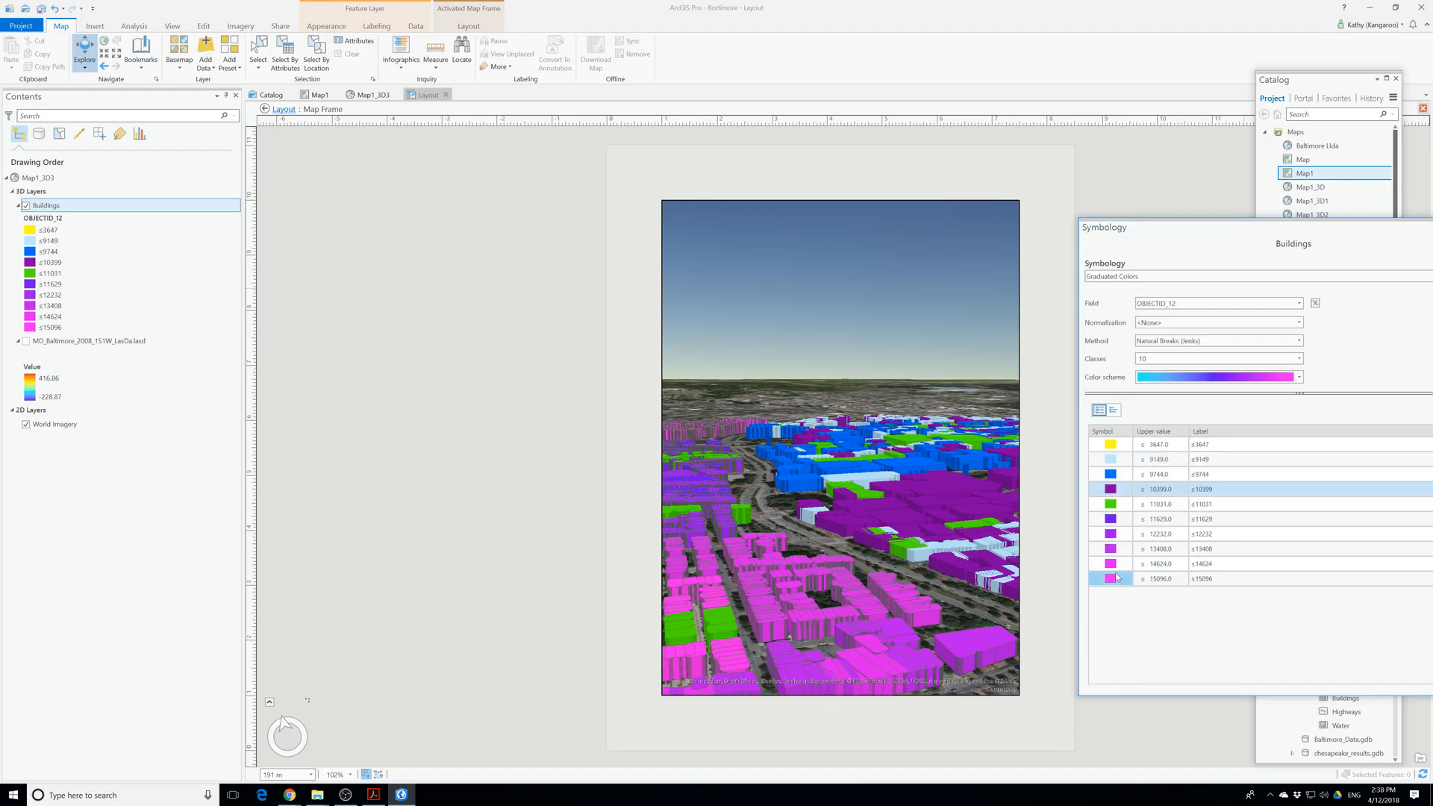
pyautogui.click(1110, 503)
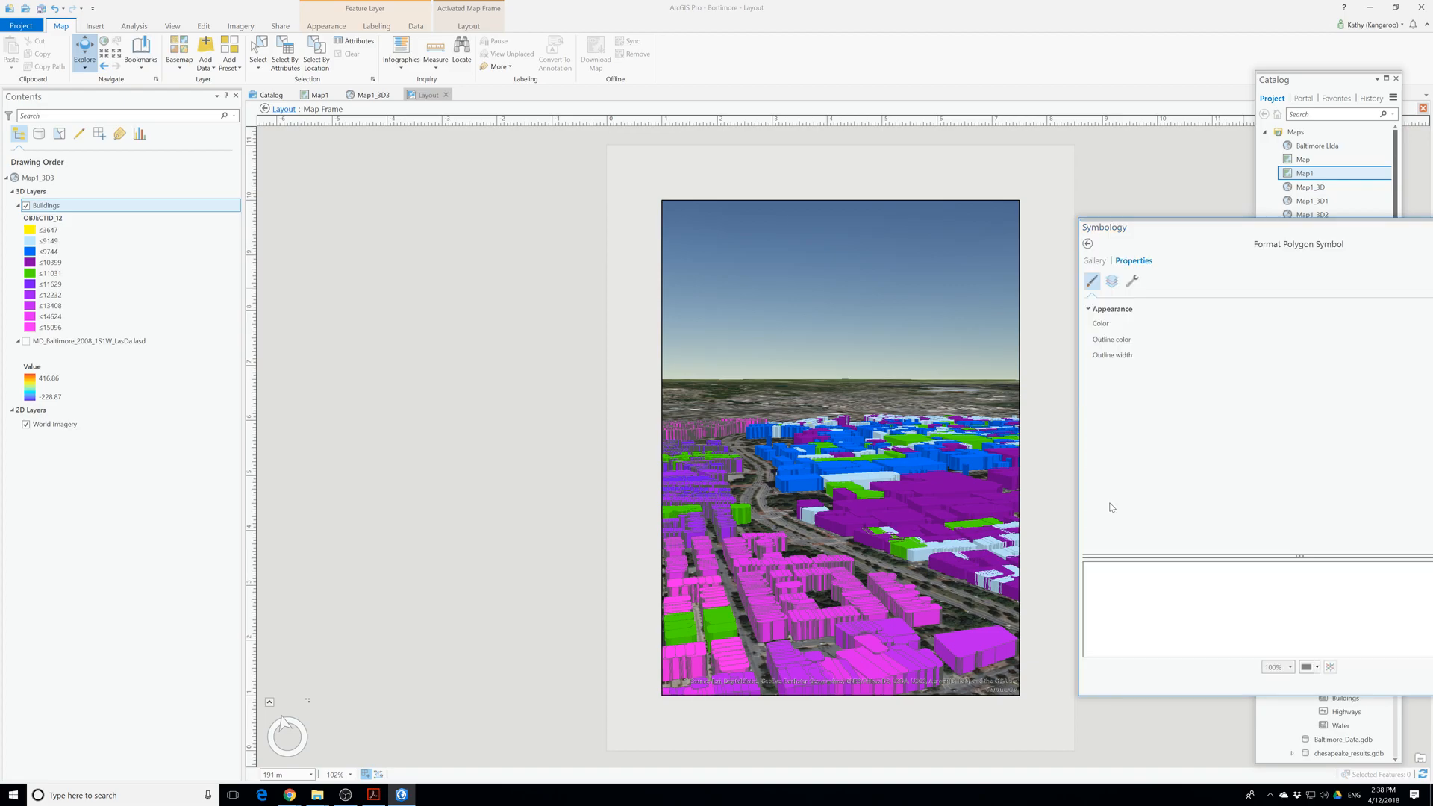
pyautogui.click(1088, 244)
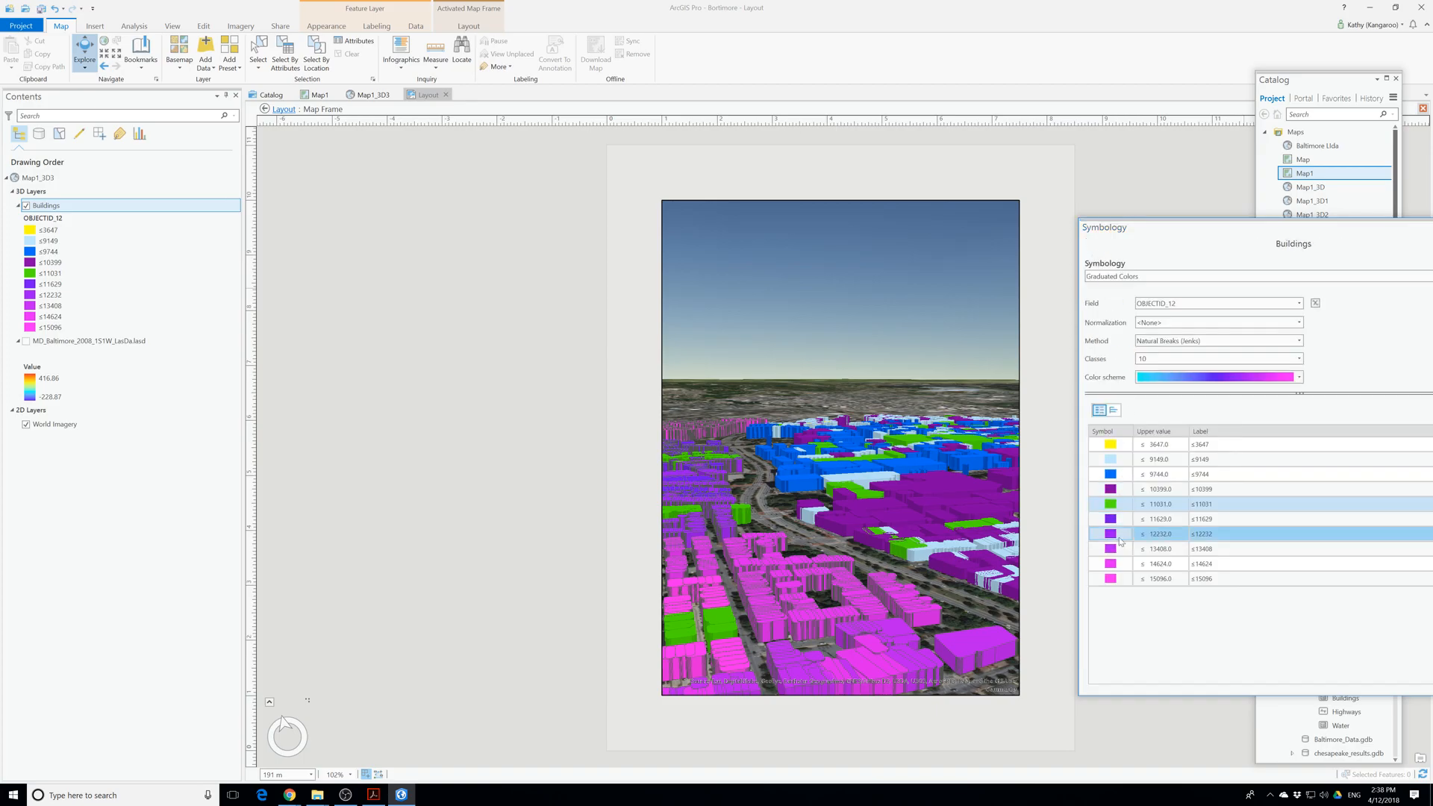
pyautogui.click(1110, 518)
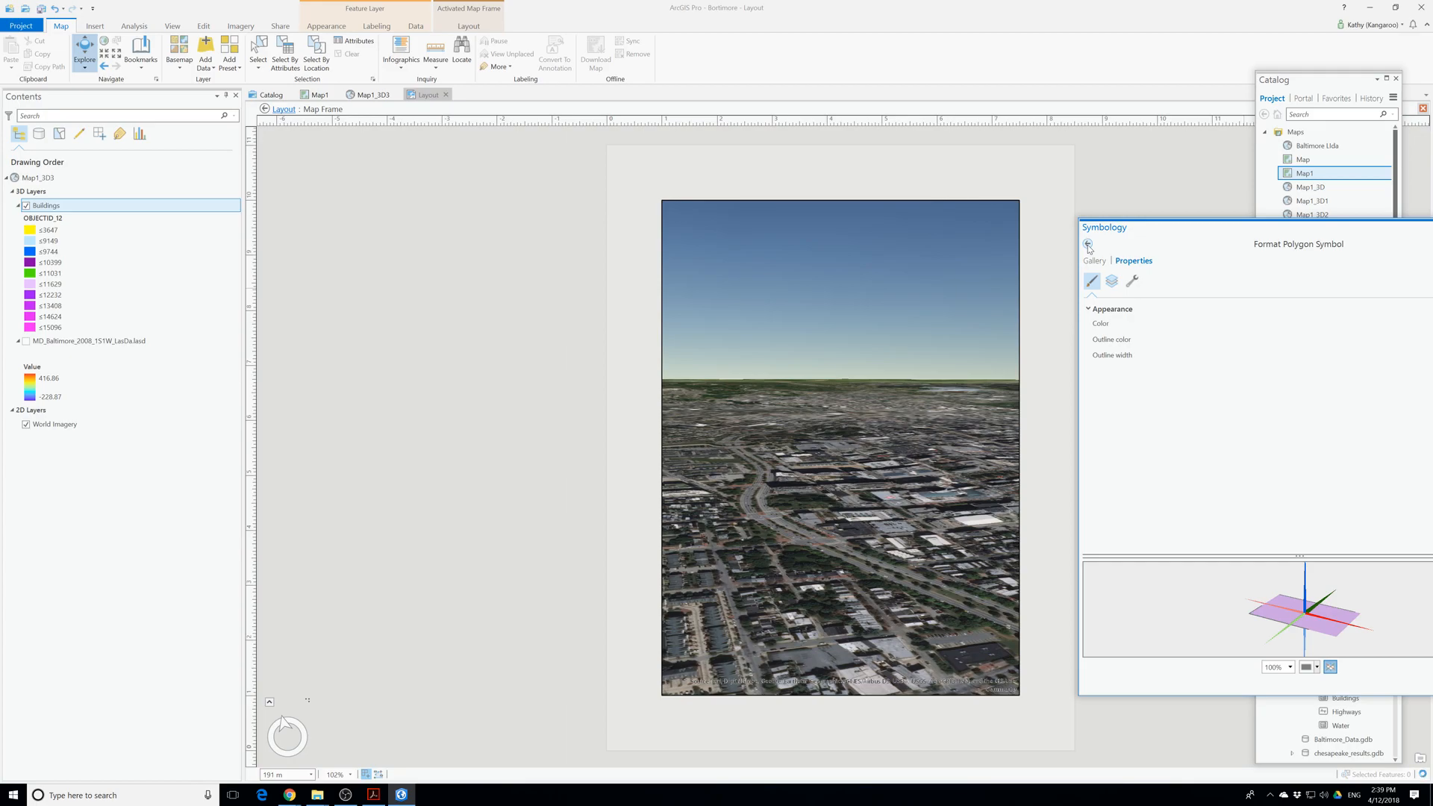
pyautogui.click(1088, 244)
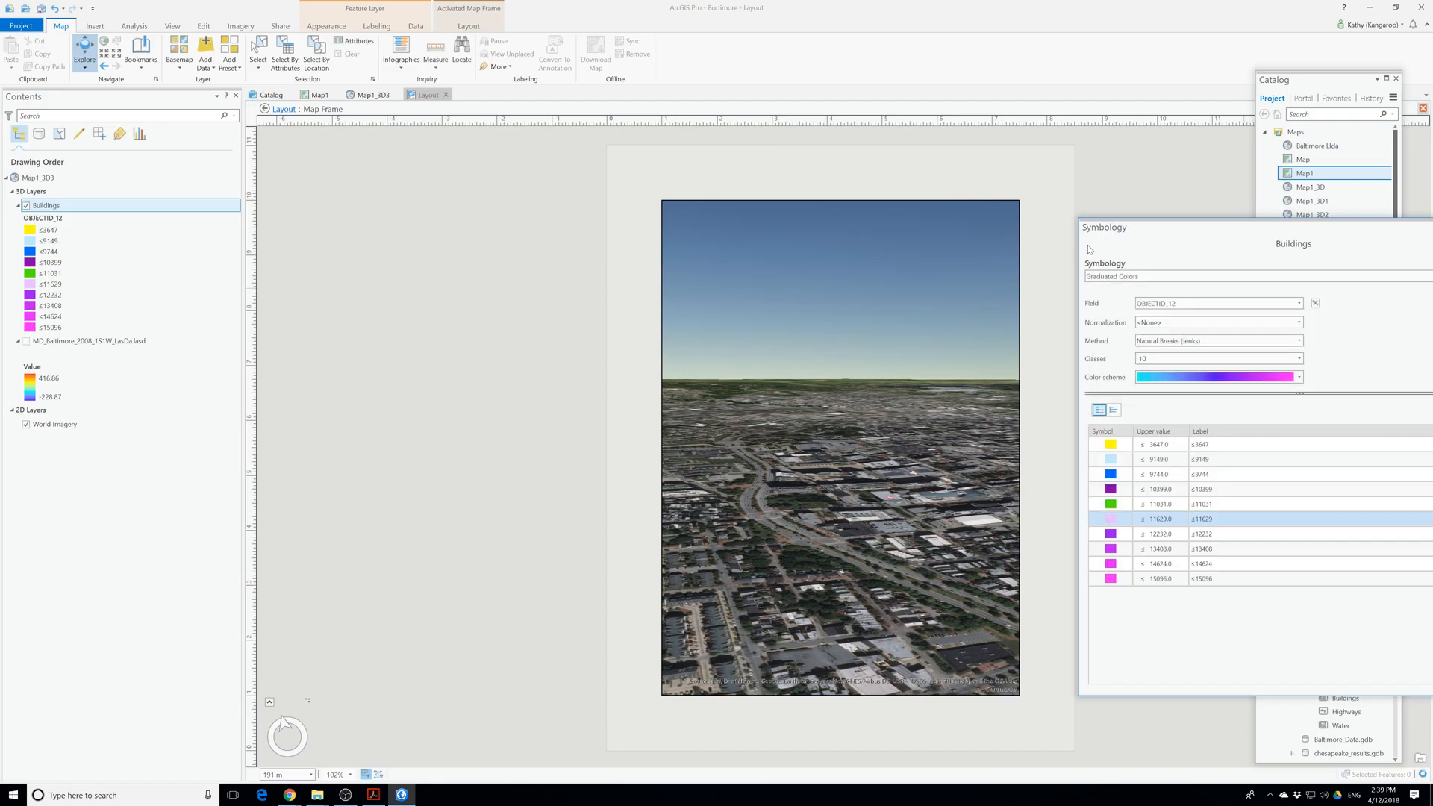
# Recolor Buildings class ≤12232 red and class ≤13408 pale yellow, returning to the class list after each.
pyautogui.click(1112, 534)
pyautogui.click(1114, 535)
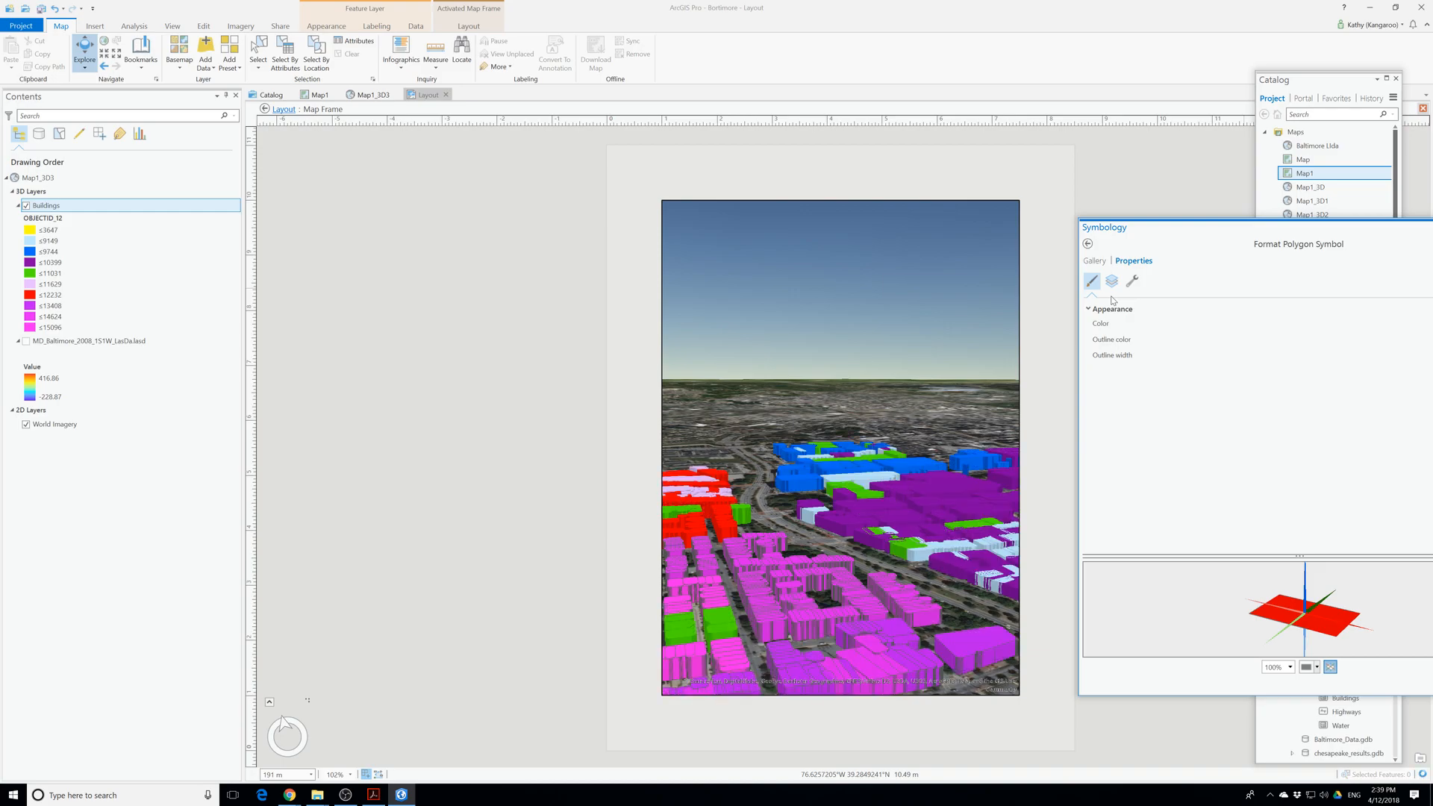
pyautogui.click(1087, 244)
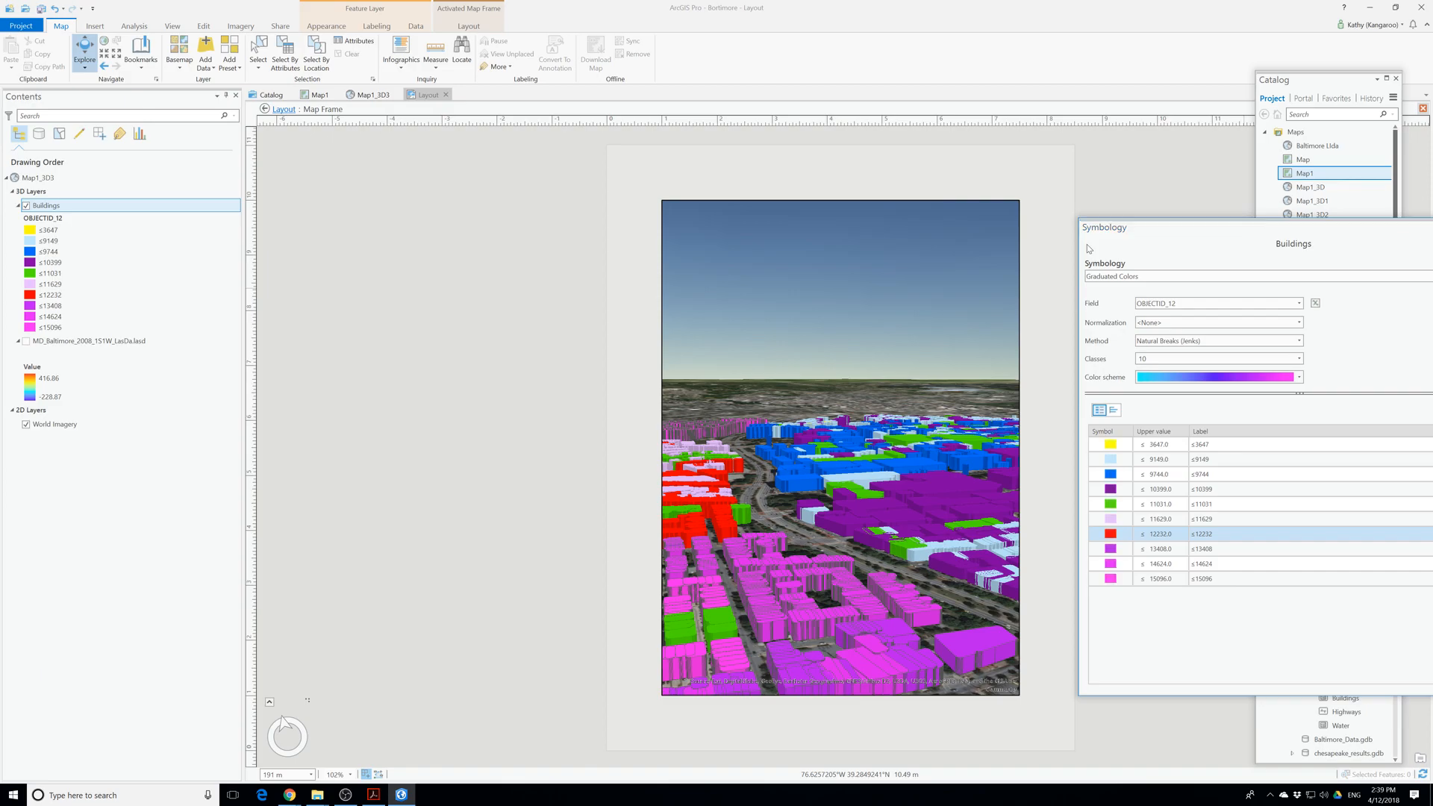
pyautogui.click(1110, 550)
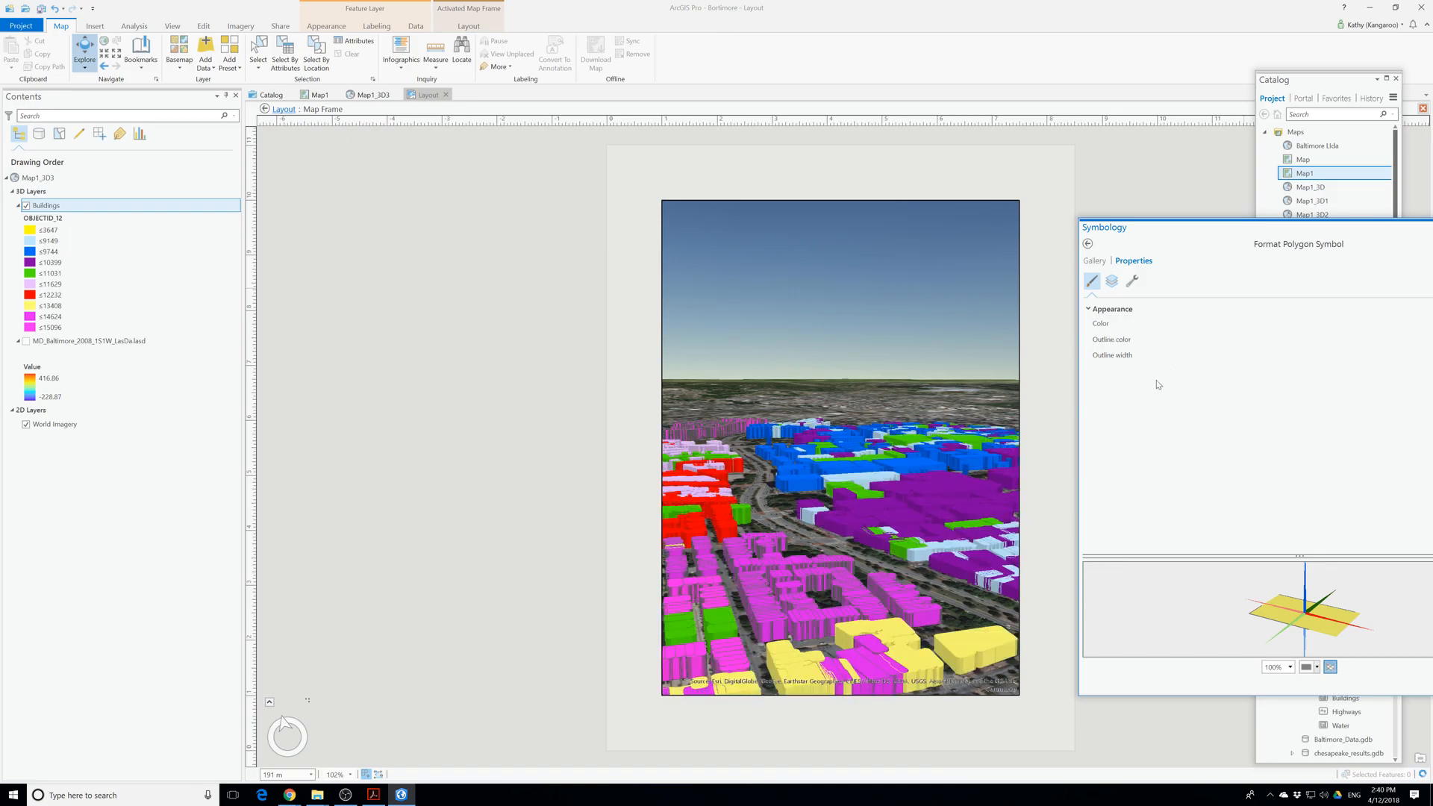
pyautogui.click(1087, 245)
# Recolor Buildings class ≤14624 magenta and class ≤15096 pale yellow-green, closing the symbology settings when done.
pyautogui.click(1112, 565)
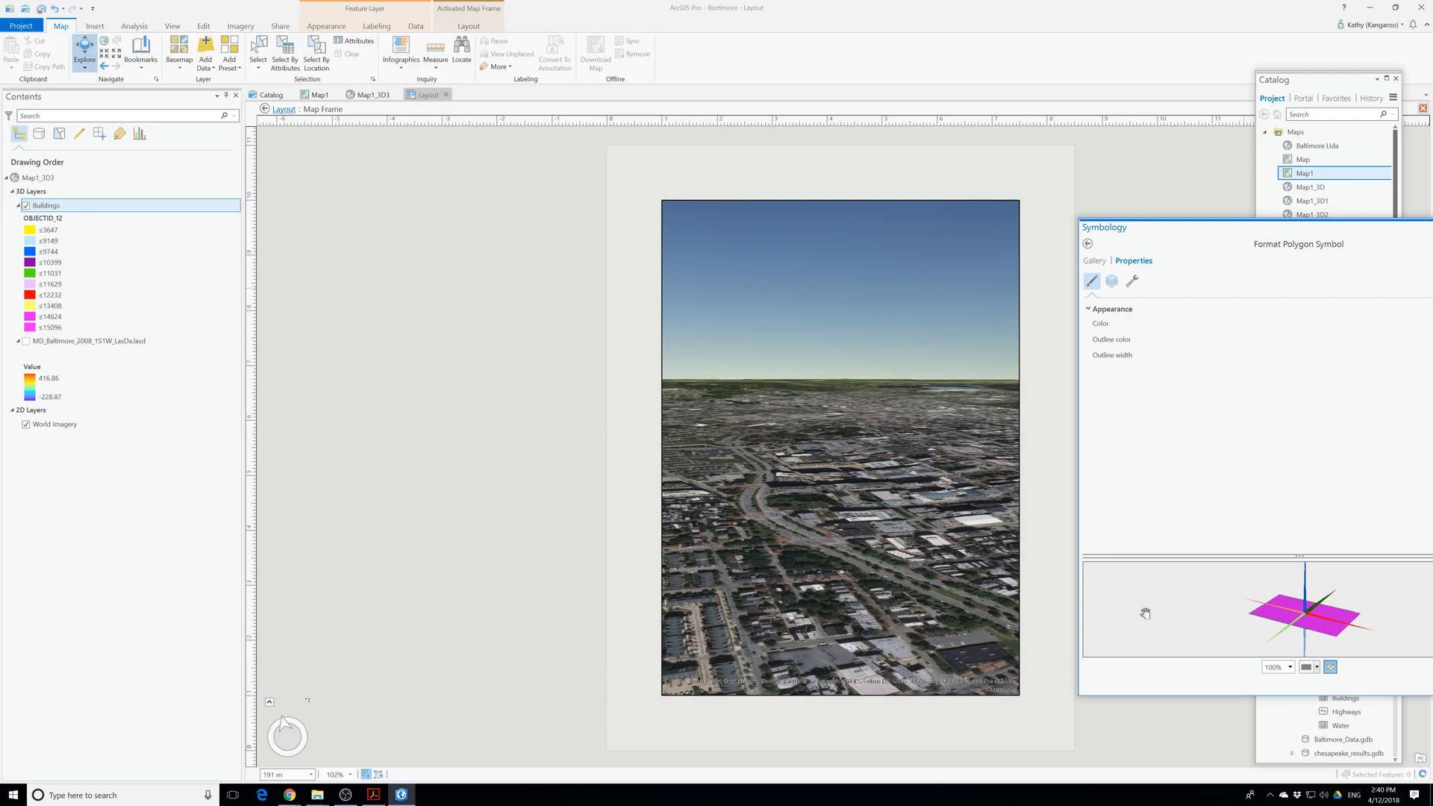
pyautogui.click(1087, 243)
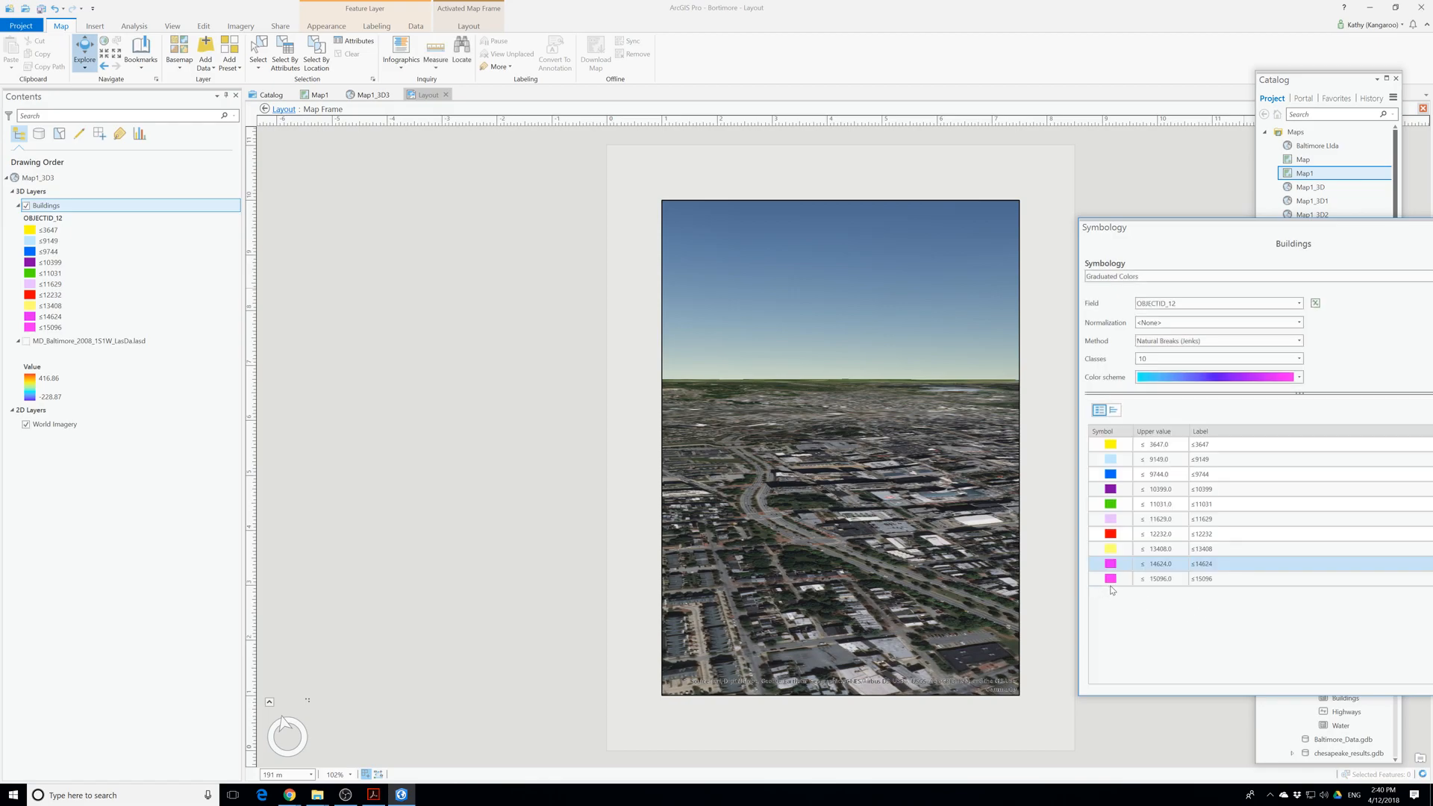
pyautogui.click(1110, 579)
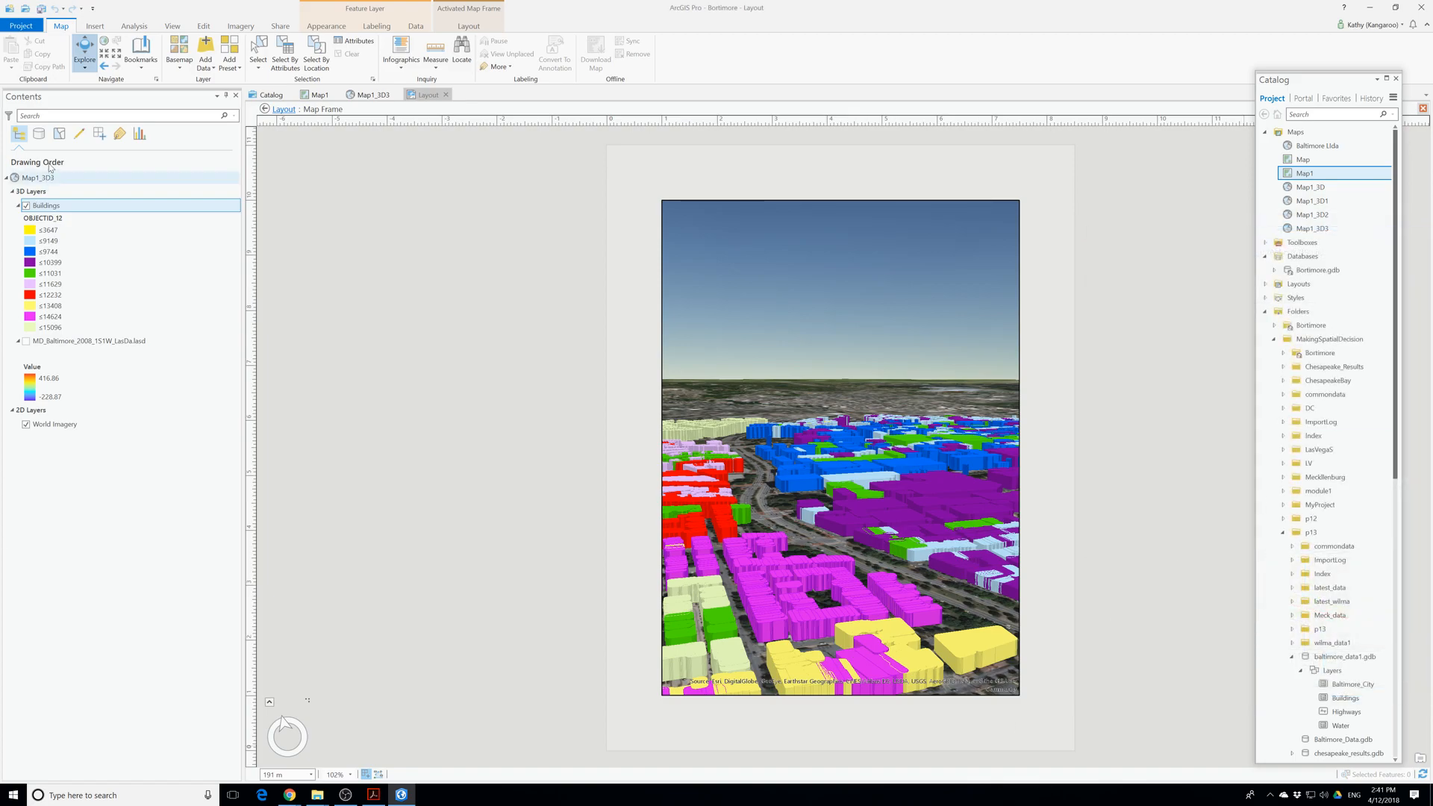
# Return from the activated map frame to the layout and insert a solid black north arrow.
pyautogui.click(96, 27)
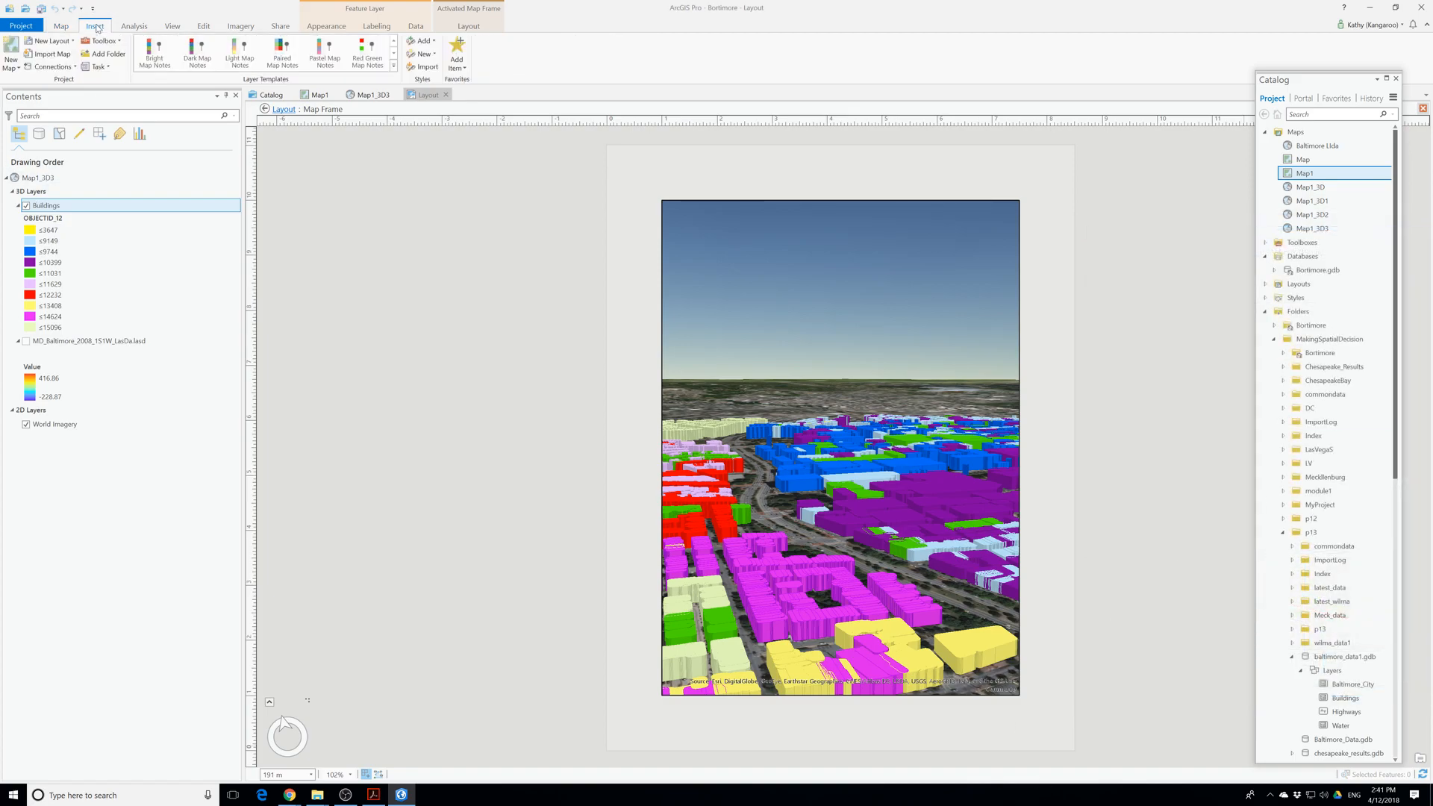
pyautogui.click(45, 180)
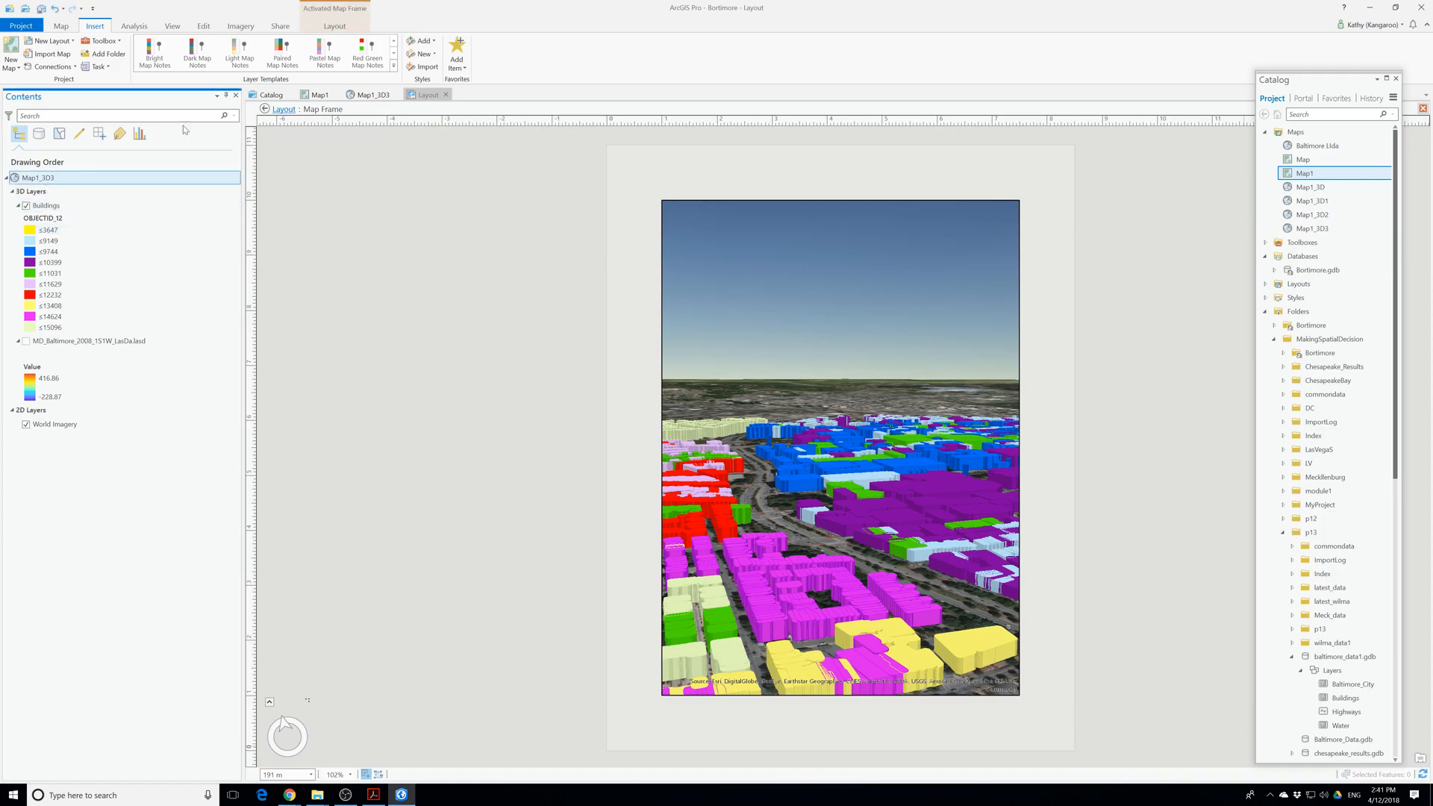
pyautogui.click(283, 109)
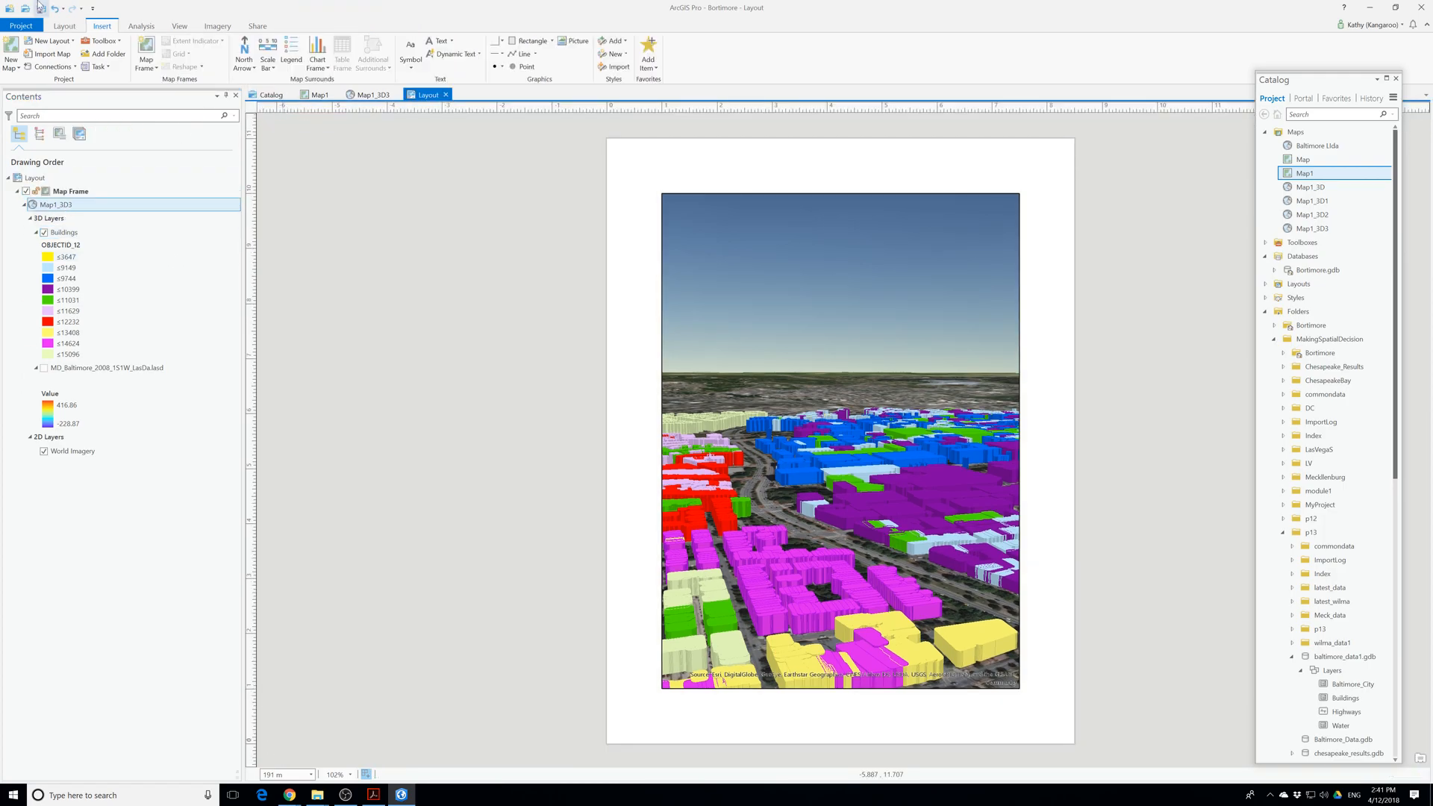
pyautogui.click(246, 59)
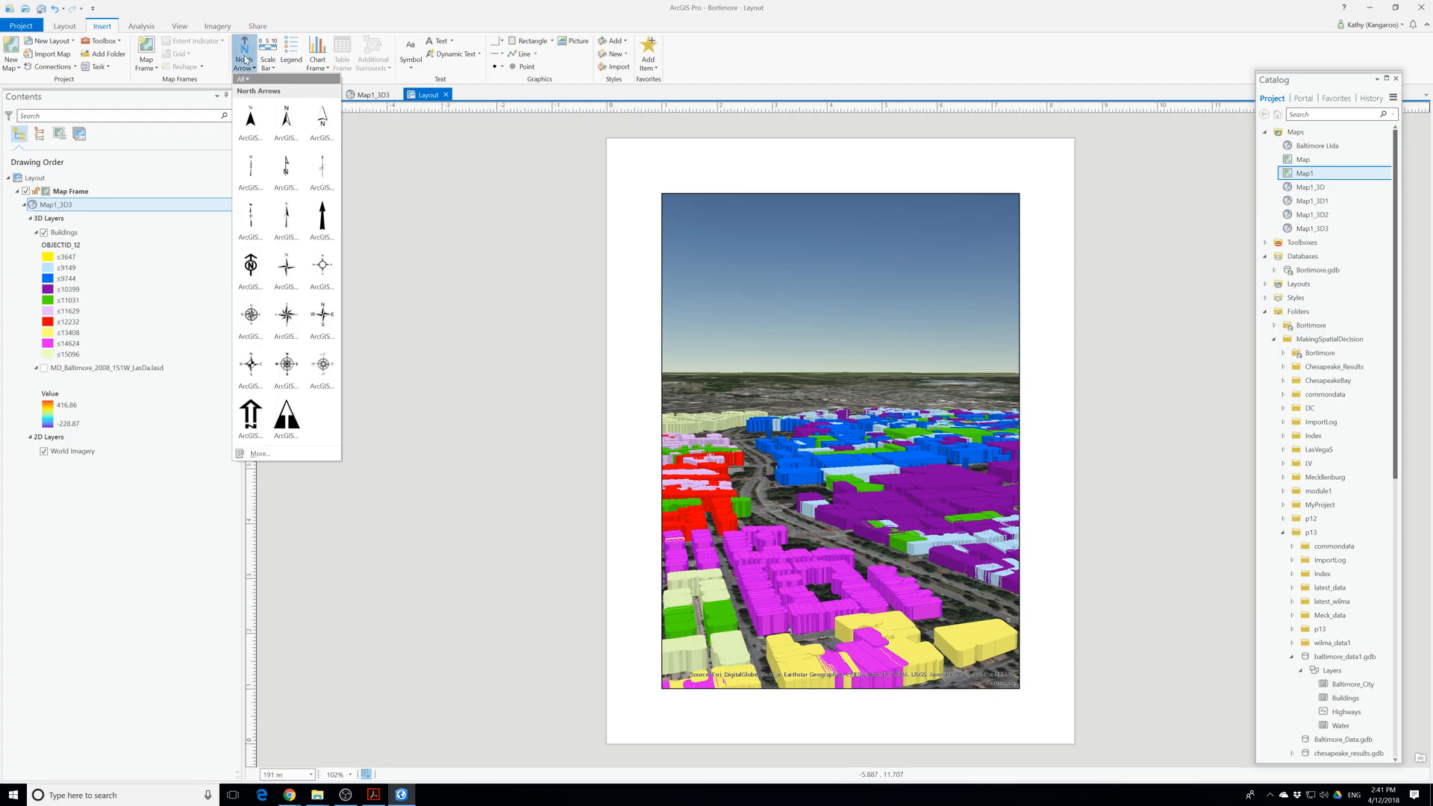
pyautogui.click(326, 217)
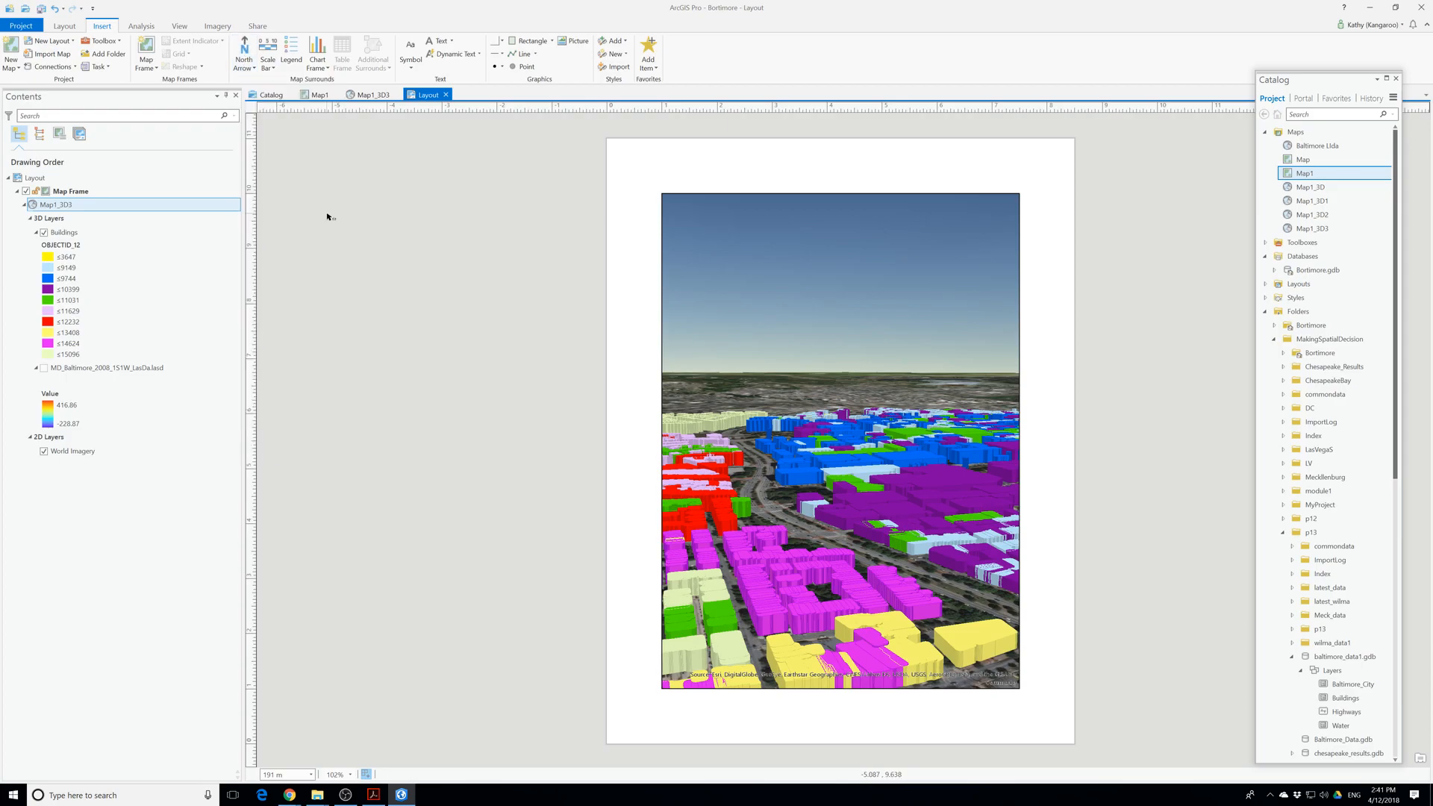
pyautogui.click(843, 440)
pyautogui.moveTo(931, 694); pyautogui.dragTo(951, 732)
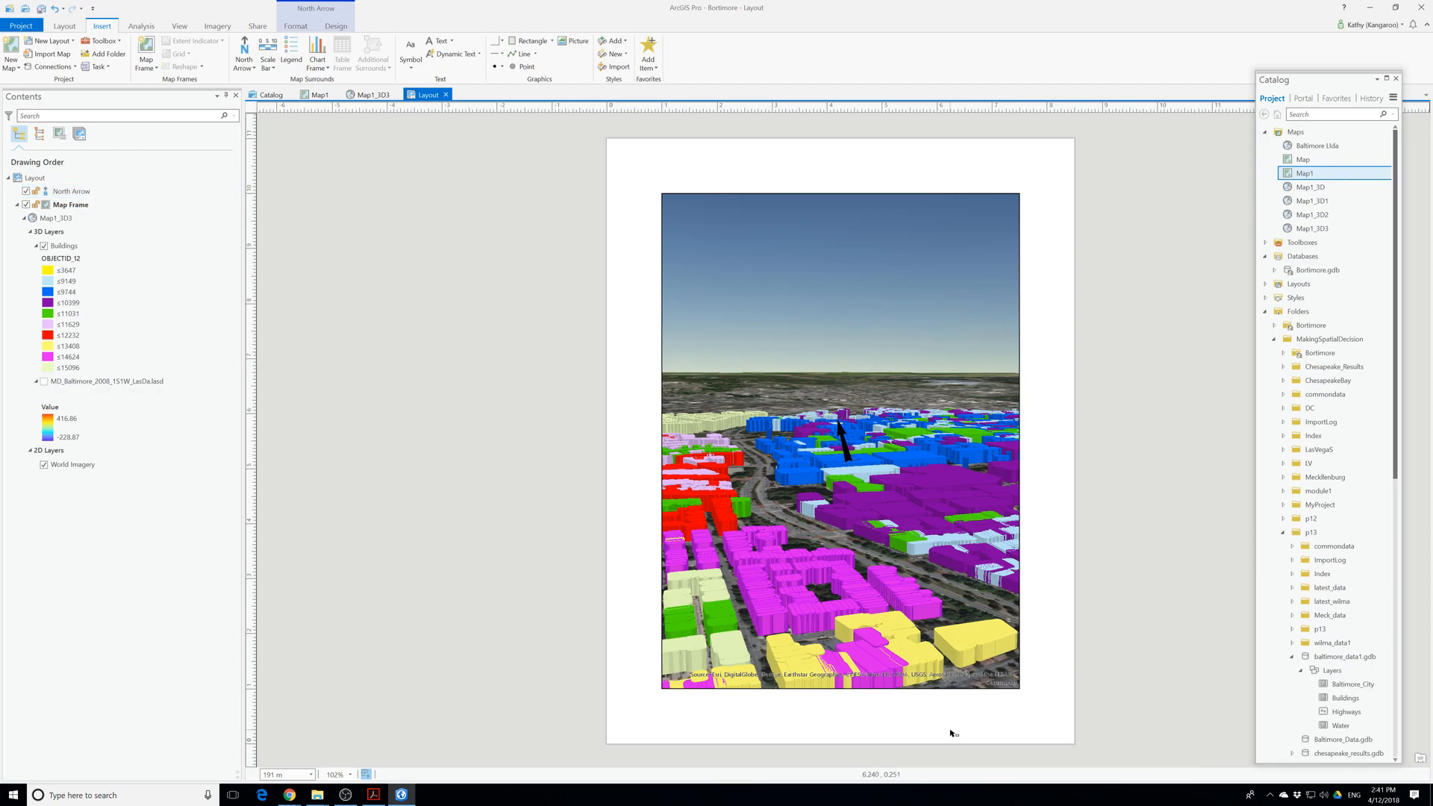
# Move the north arrow over the sky into the map frame's upper right corner.
pyautogui.click(839, 432)
pyautogui.moveTo(840, 432); pyautogui.dragTo(700, 224)
pyautogui.click(1041, 268)
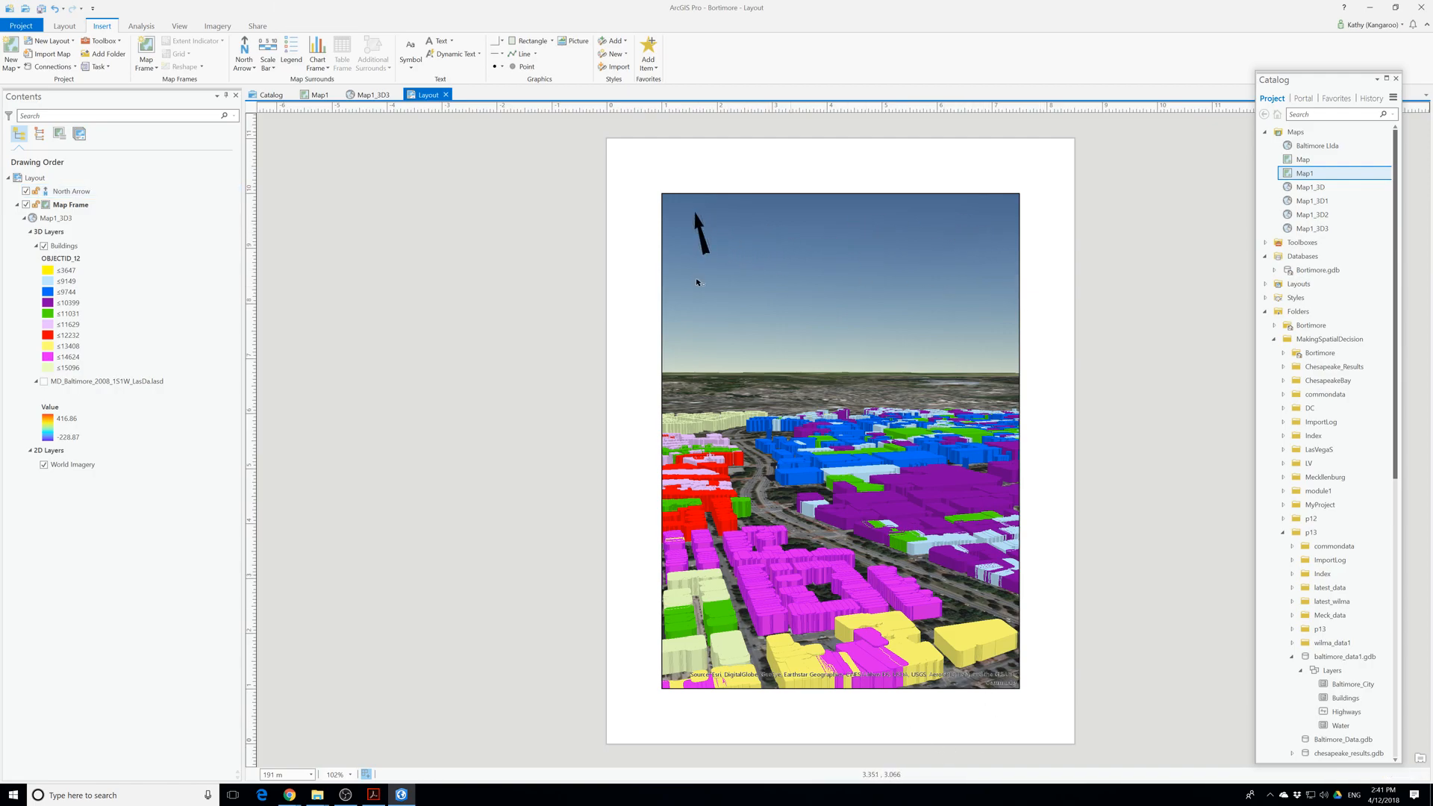
pyautogui.click(699, 237)
pyautogui.moveTo(699, 237); pyautogui.dragTo(986, 235)
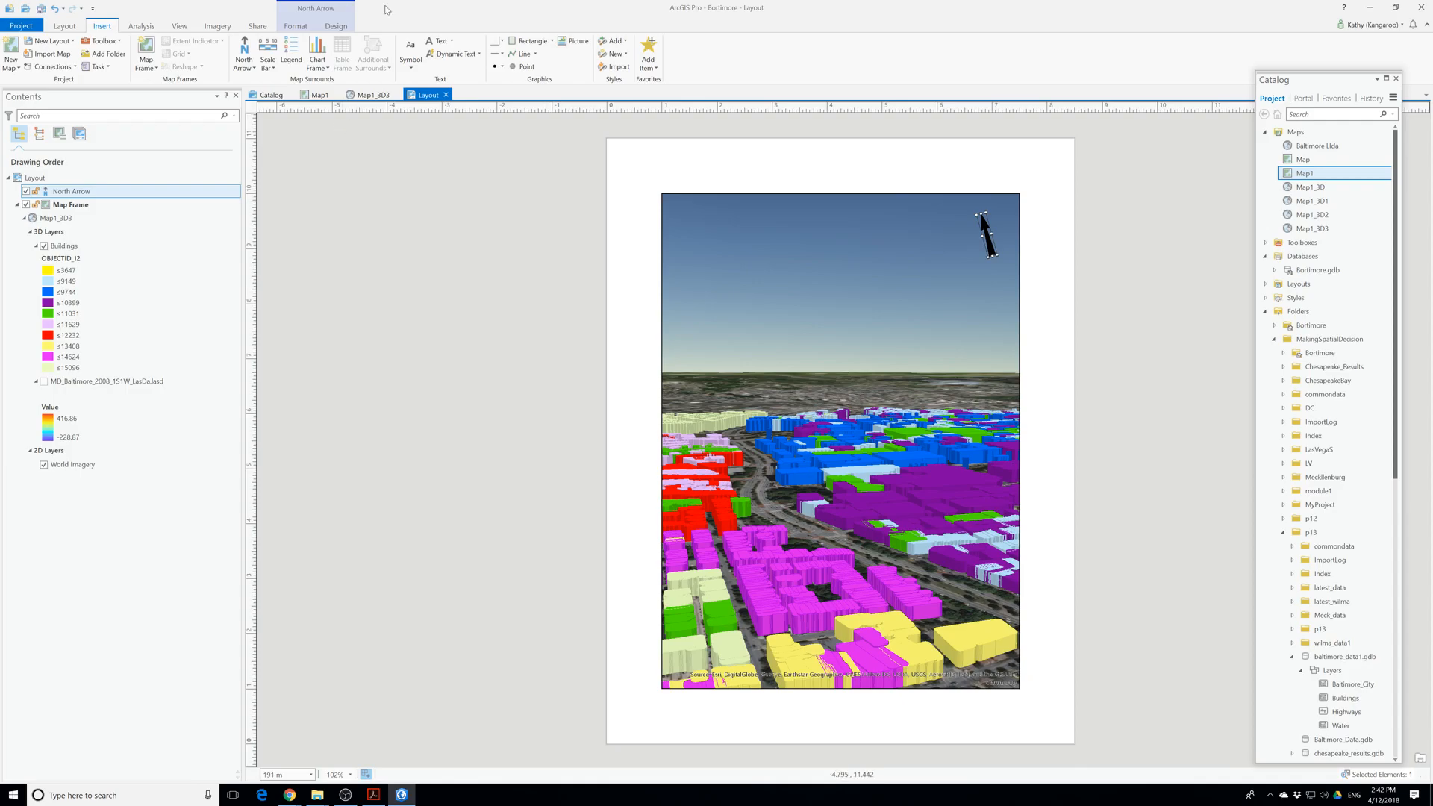
# Insert the Upper Middle coordinate dynamic text and place it below the map frame.
pyautogui.click(448, 57)
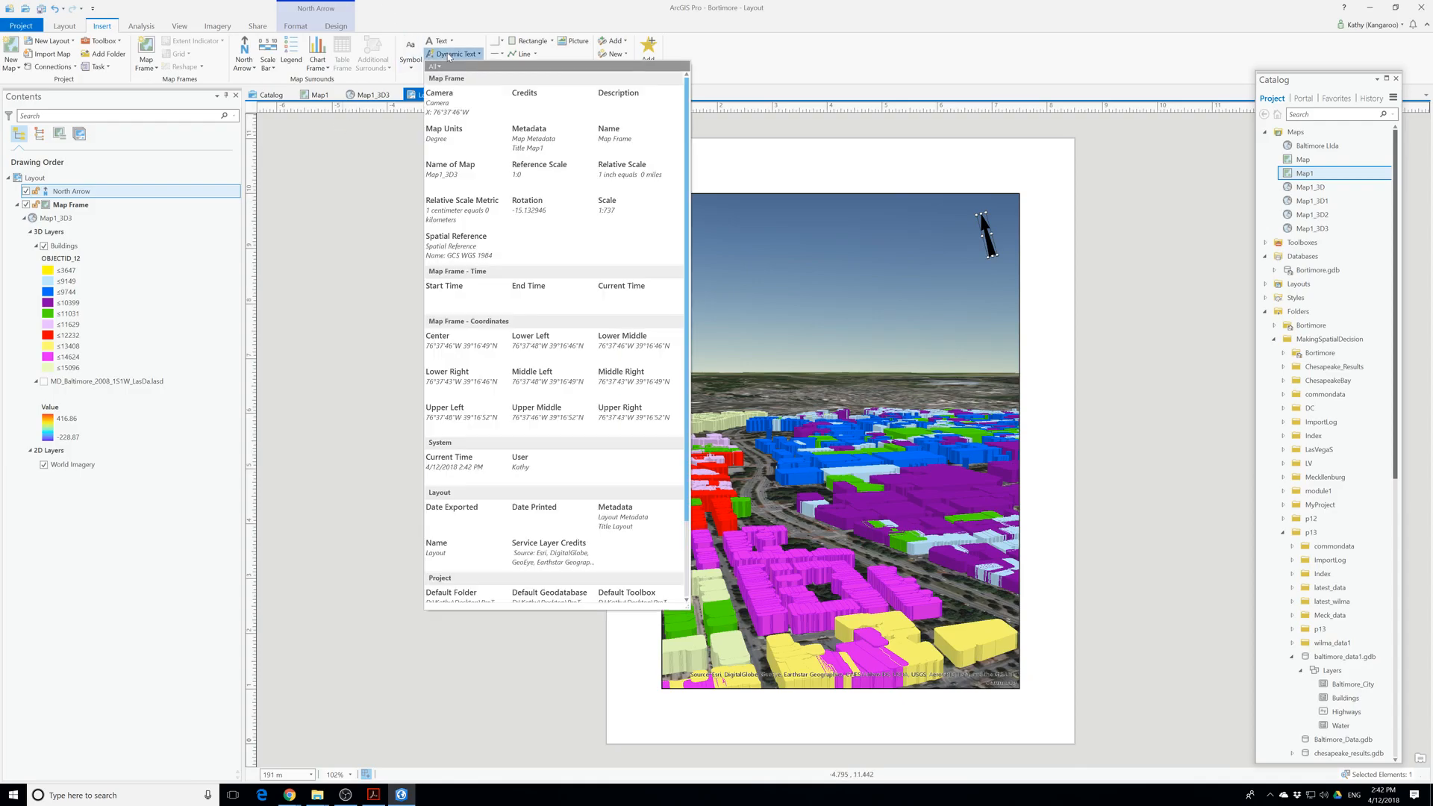
pyautogui.click(550, 422)
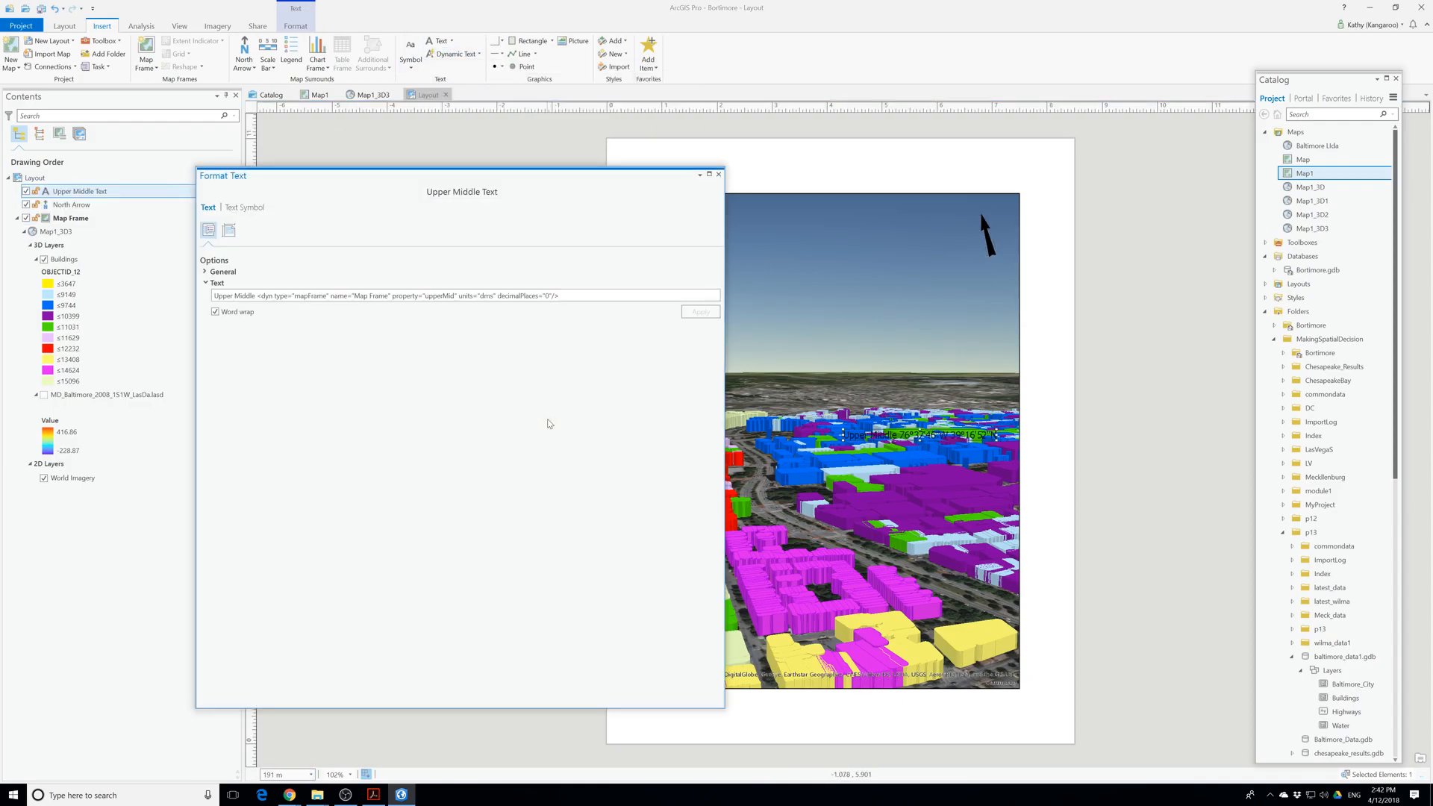
pyautogui.click(719, 174)
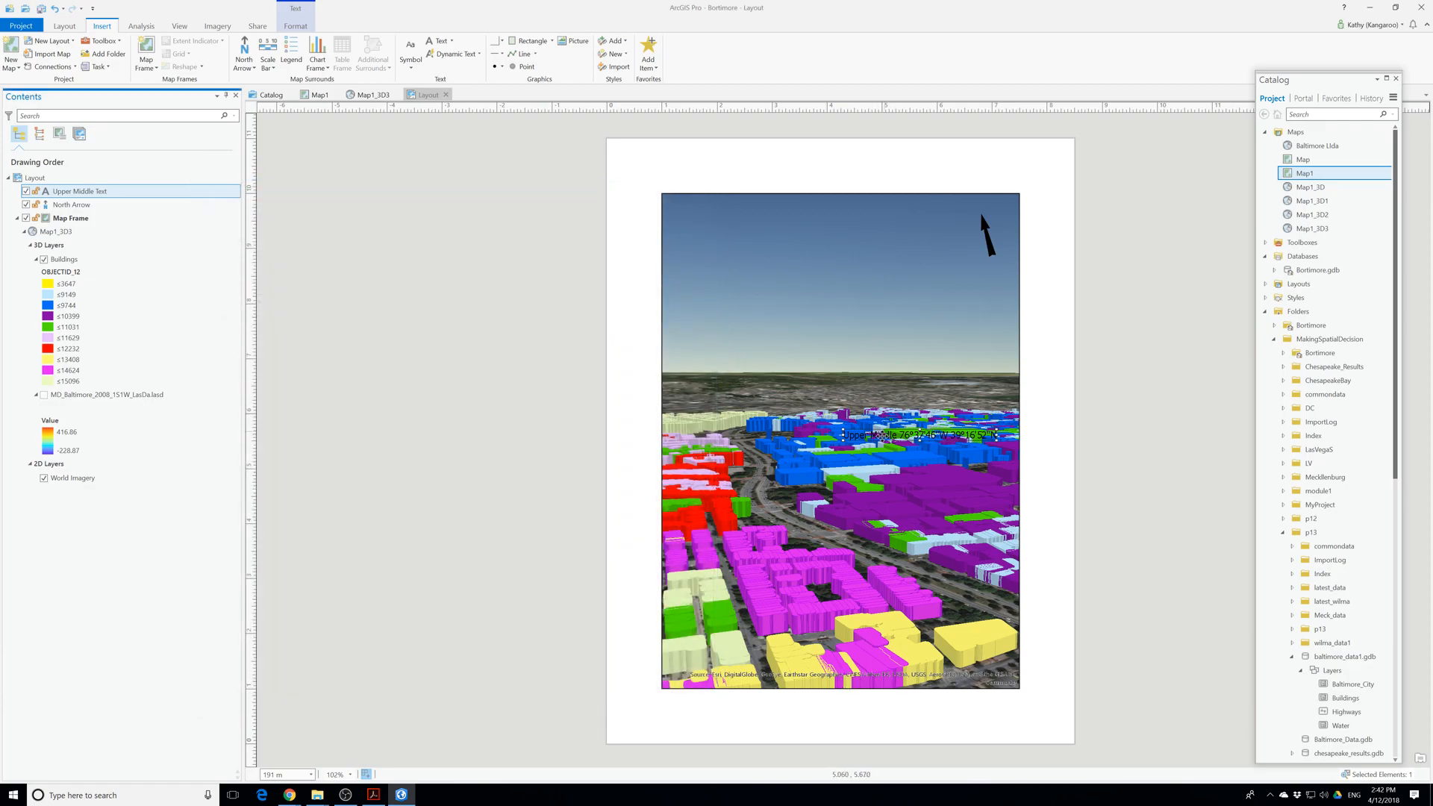
pyautogui.moveTo(880, 434); pyautogui.dragTo(888, 707)
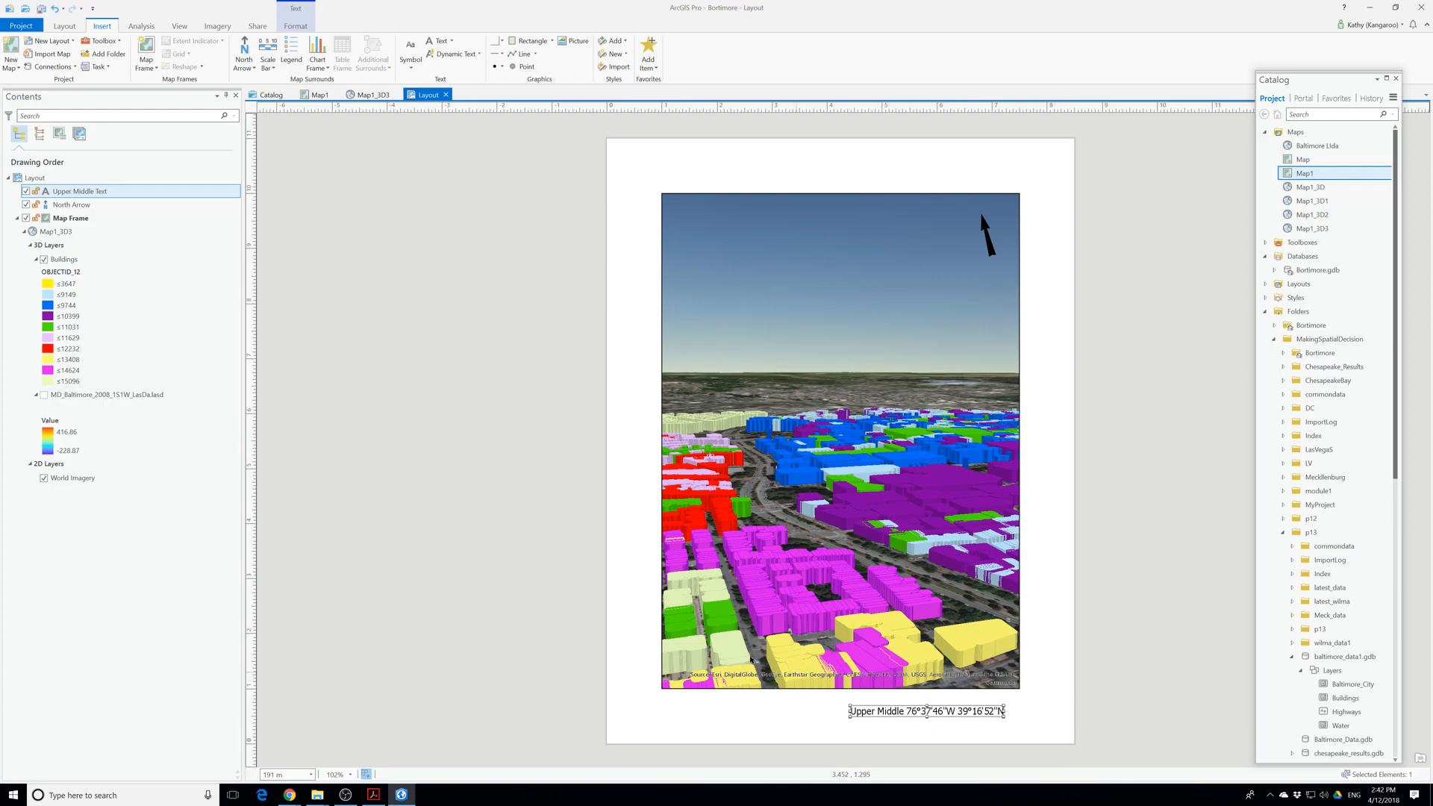
# Insert the Service Layer Credits dynamic text and place it outside the page, to the right of the map frame.
pyautogui.click(453, 53)
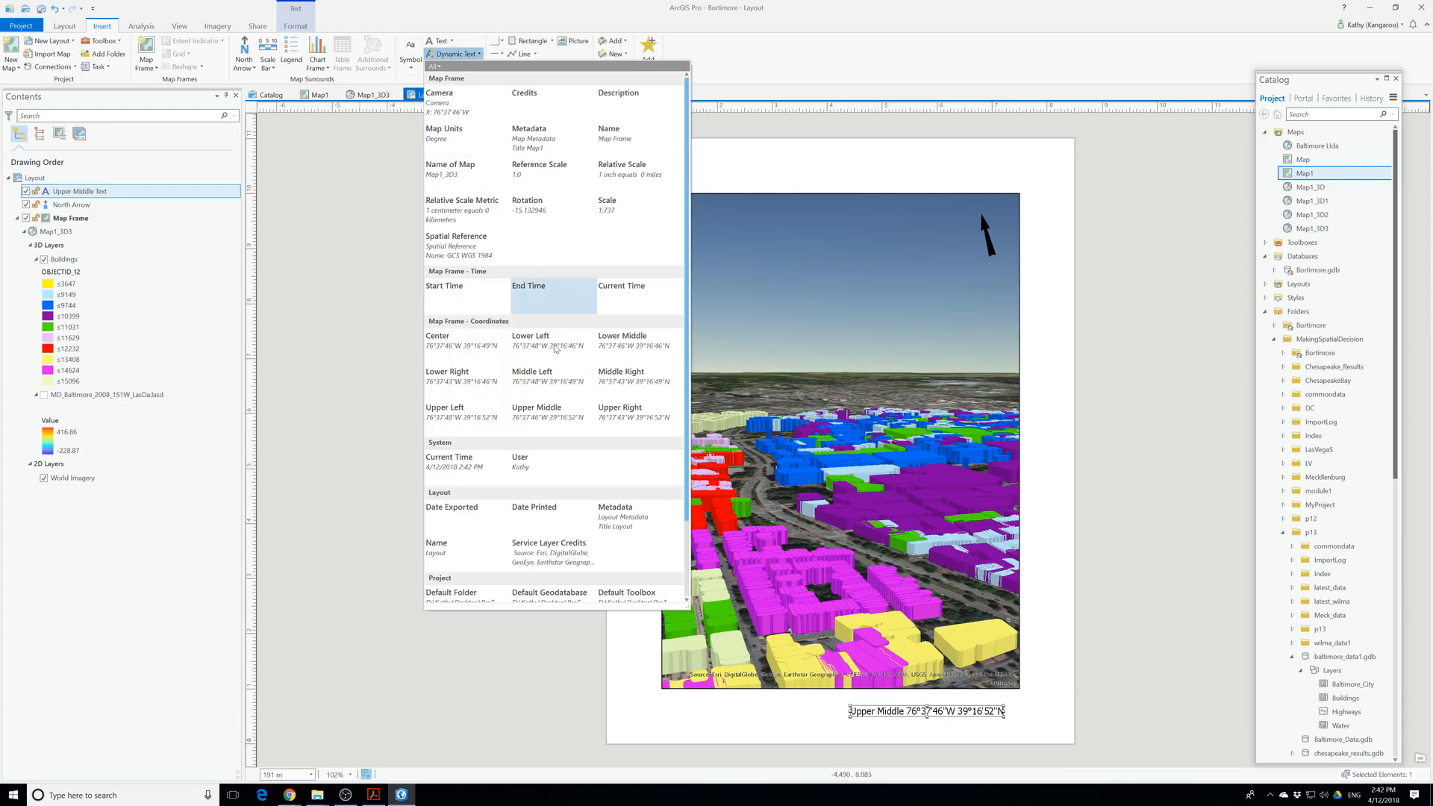
pyautogui.click(565, 554)
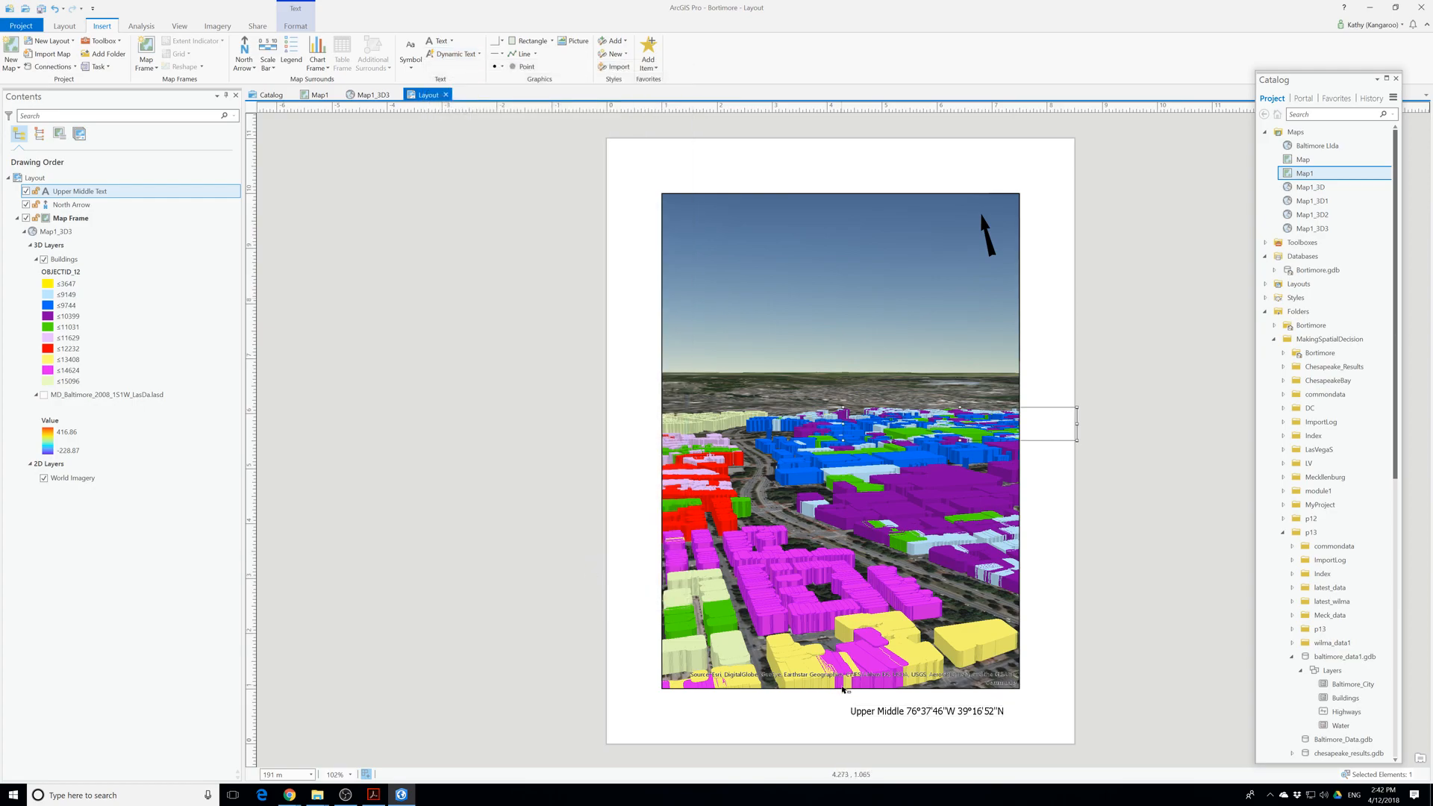
pyautogui.doubleClick(890, 413)
pyautogui.moveTo(890, 412); pyautogui.dragTo(1162, 547)
pyautogui.click(718, 174)
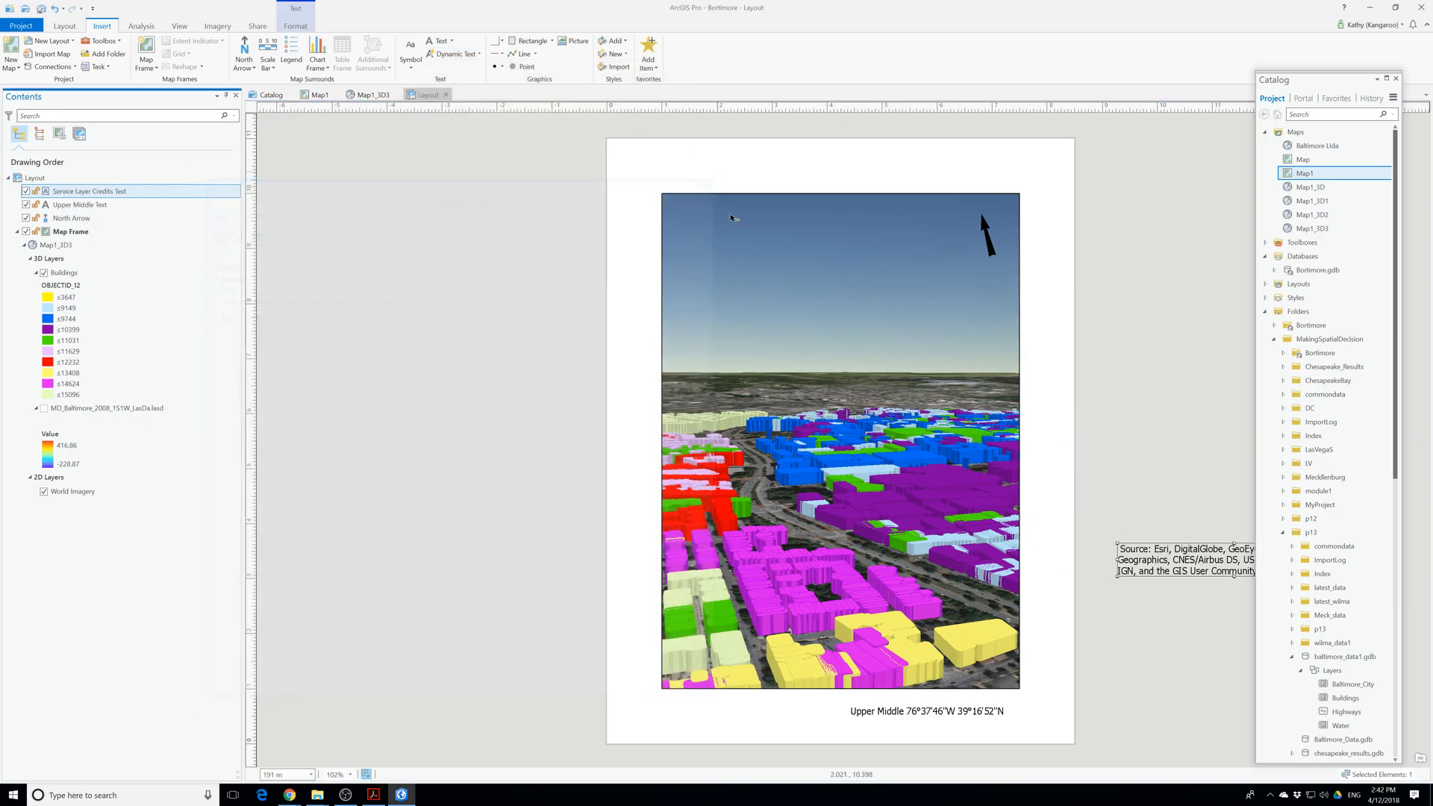
# Delete the Upper Middle coordinate text from below the map frame.
pyautogui.click(911, 712)
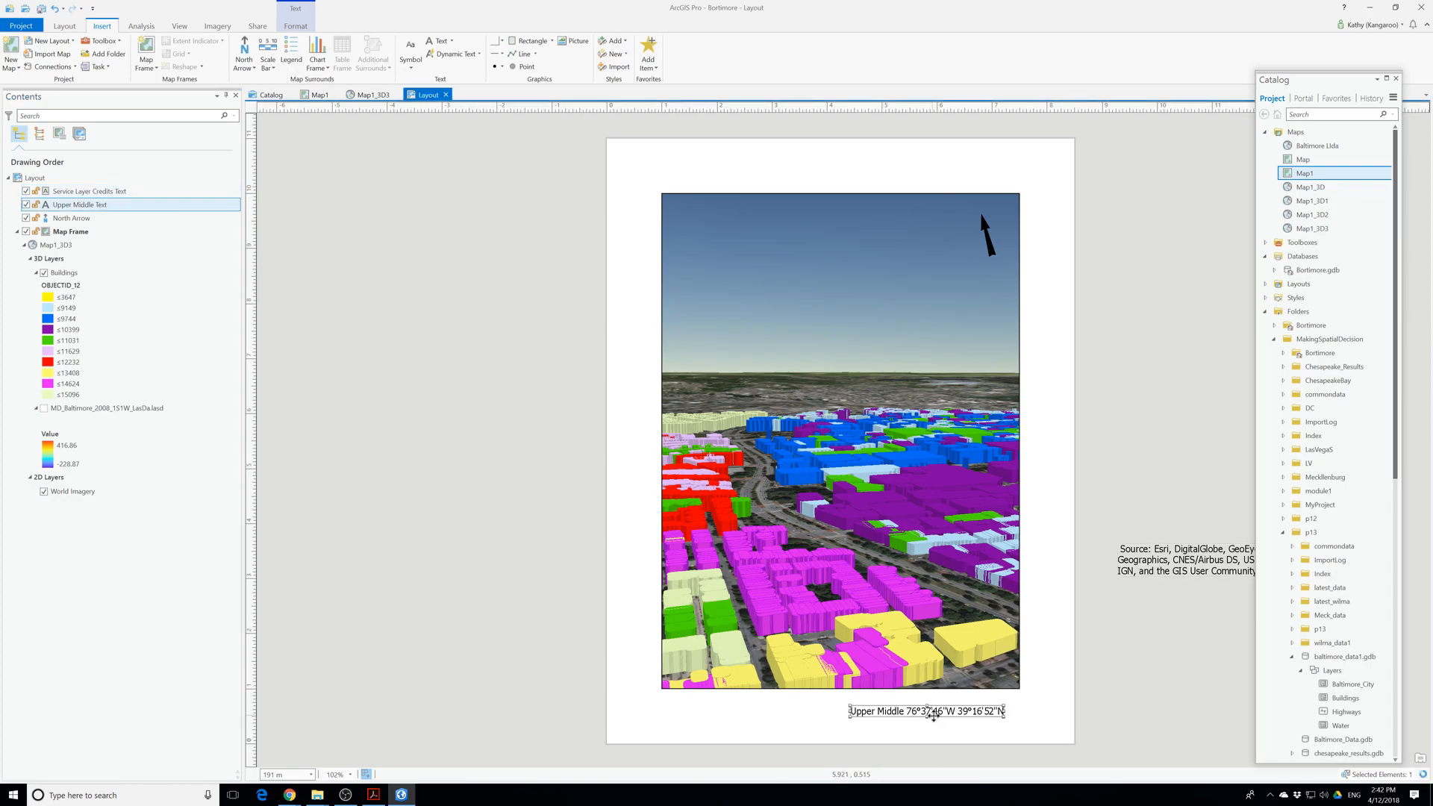
pyautogui.rightClick(892, 709)
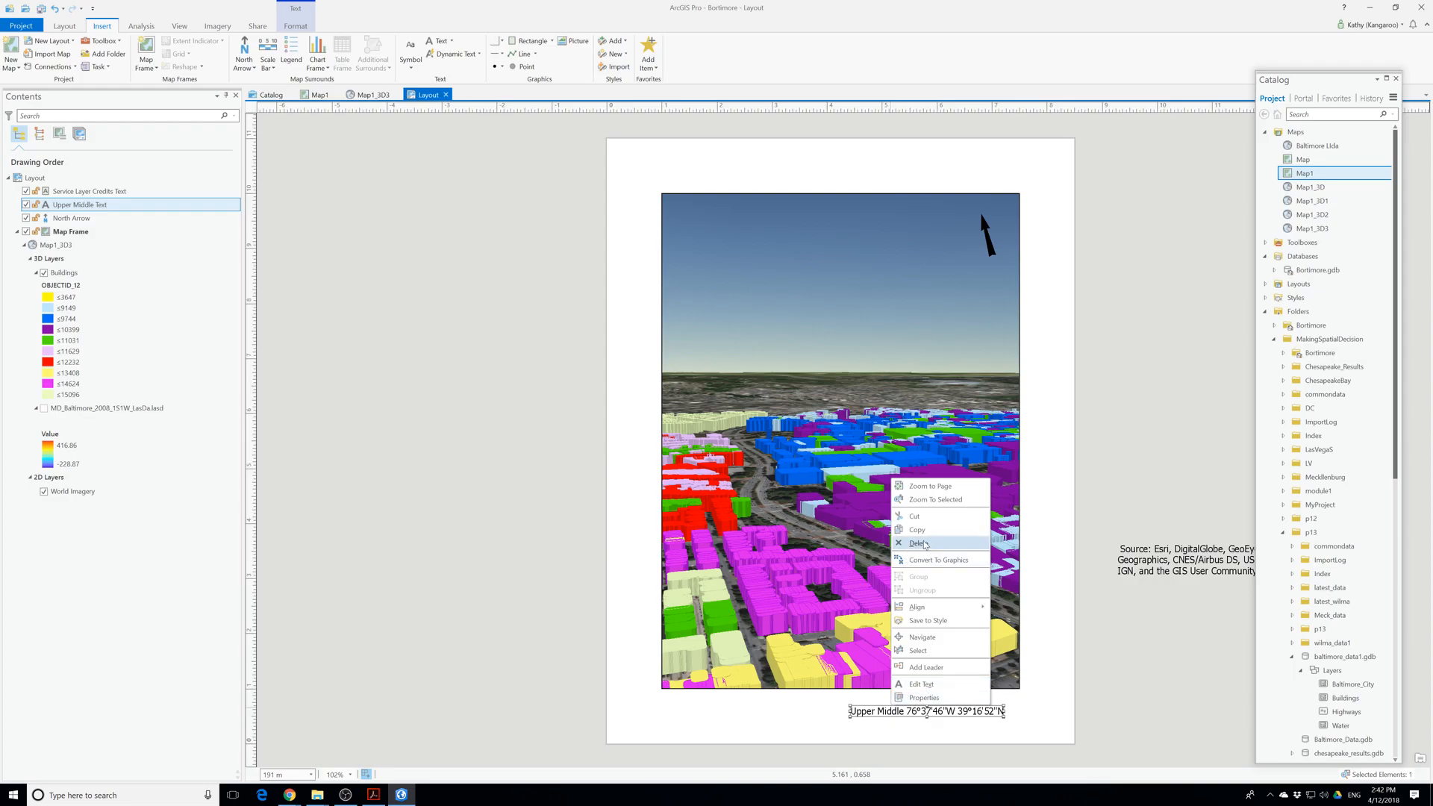
pyautogui.click(946, 705)
pyautogui.click(838, 655)
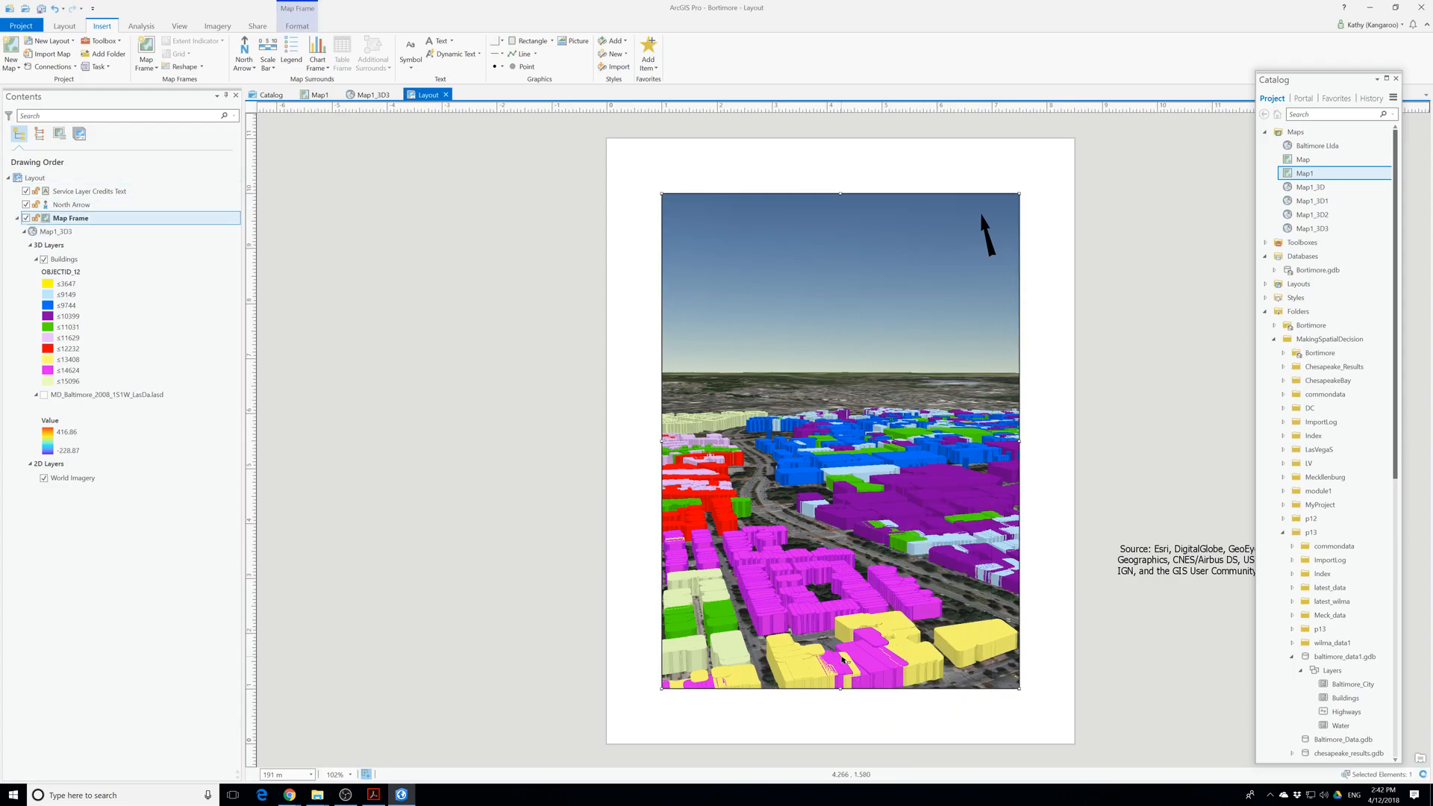
pyautogui.rightClick(802, 633)
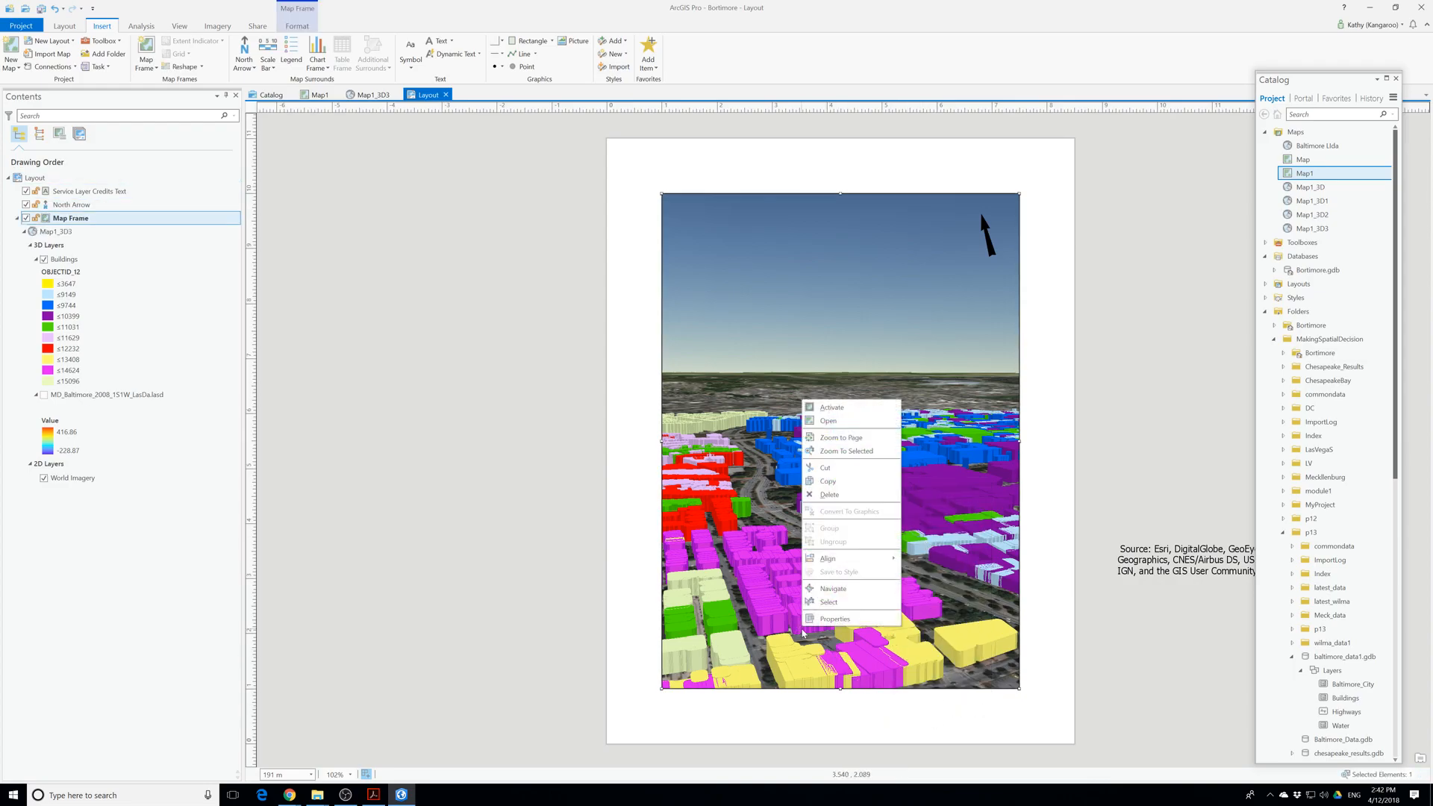
pyautogui.click(801, 726)
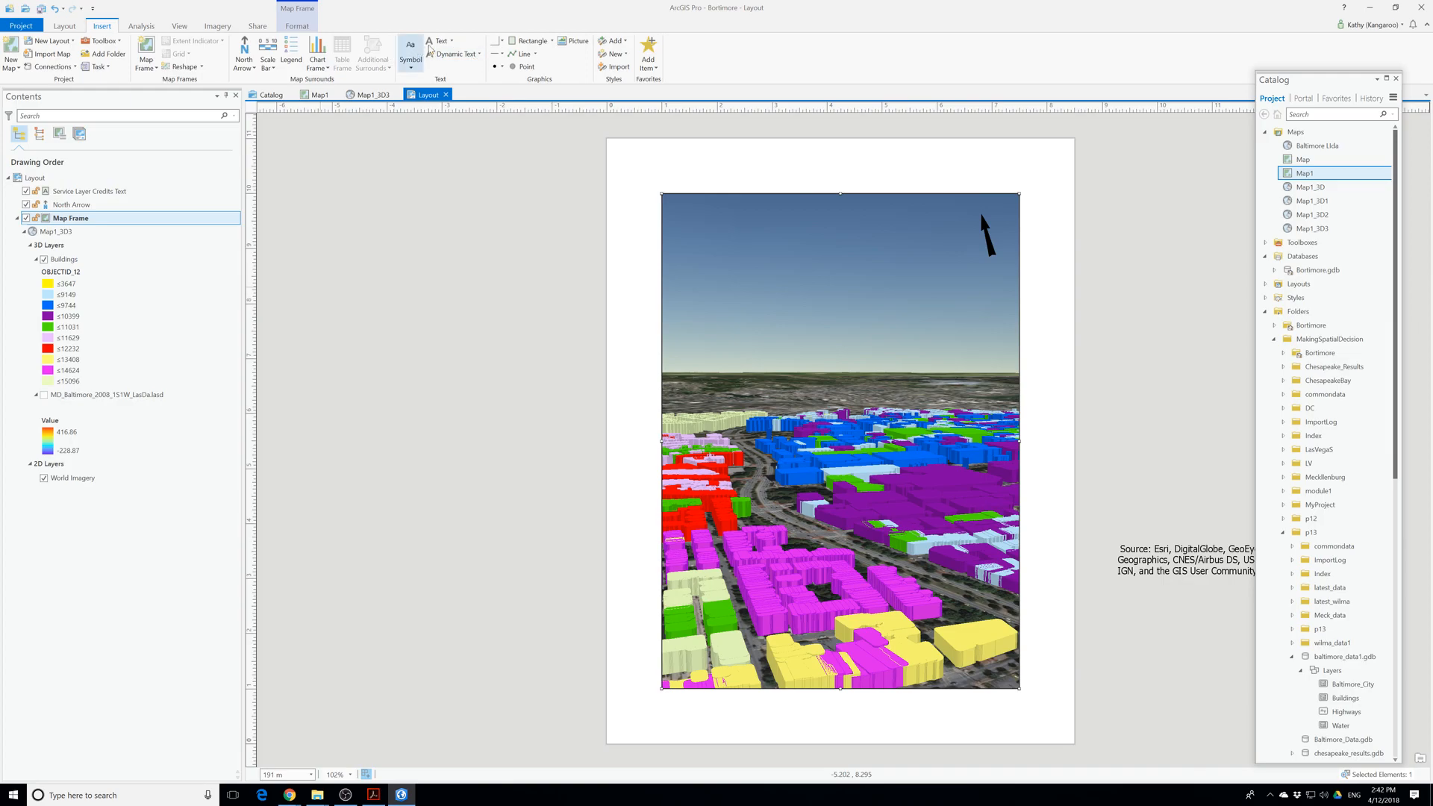
# Add the title text "Baltimore Lidar 3D" above the map frame.
pyautogui.click(445, 42)
pyautogui.click(695, 158)
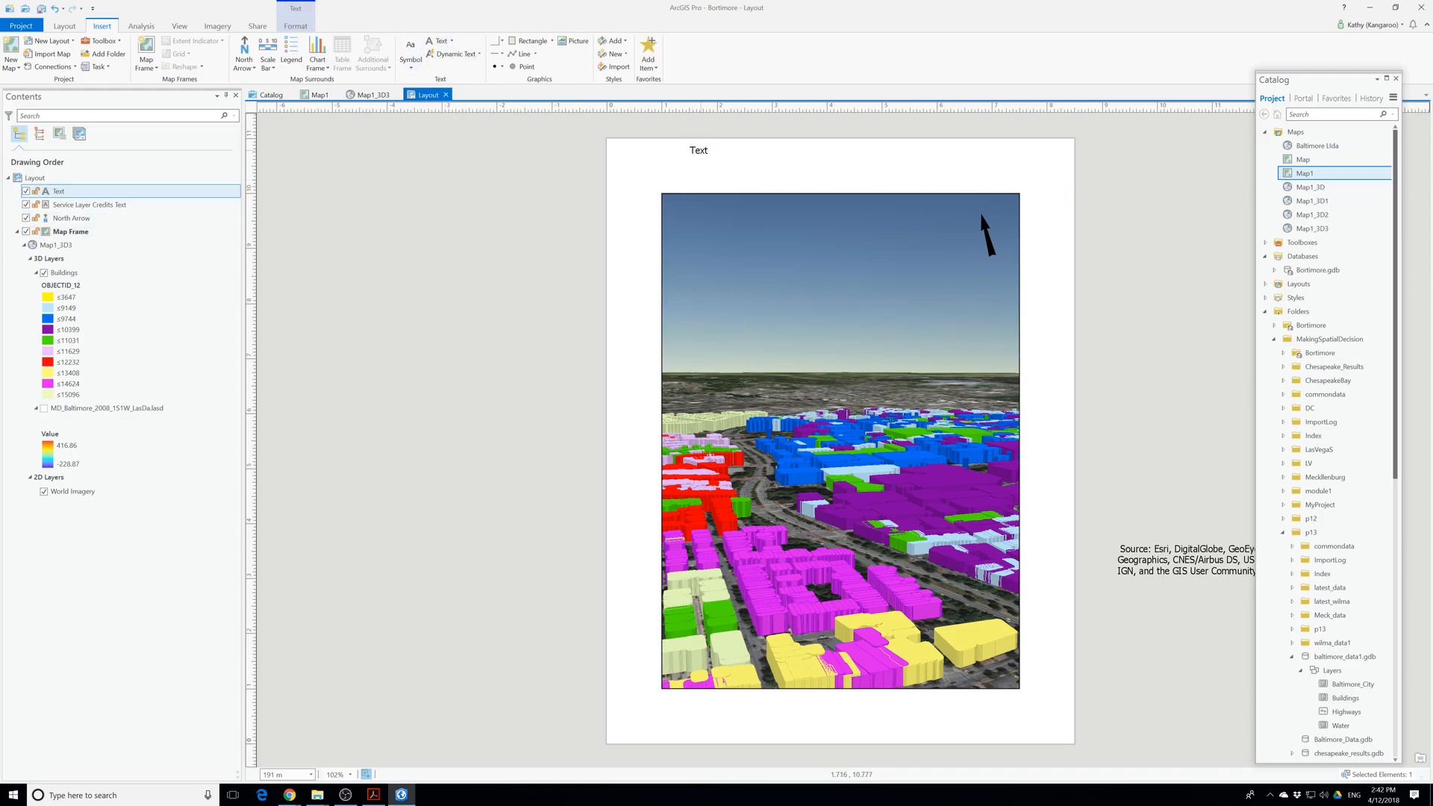
pyautogui.moveTo(690, 149); pyautogui.dragTo(706, 149)
pyautogui.press('BackSpace')
pyautogui.write('3D')
# Increase the font size of the layout title and set its font style to Bold.
pyautogui.moveTo(691, 150); pyautogui.dragTo(768, 148)
pyautogui.click(295, 27)
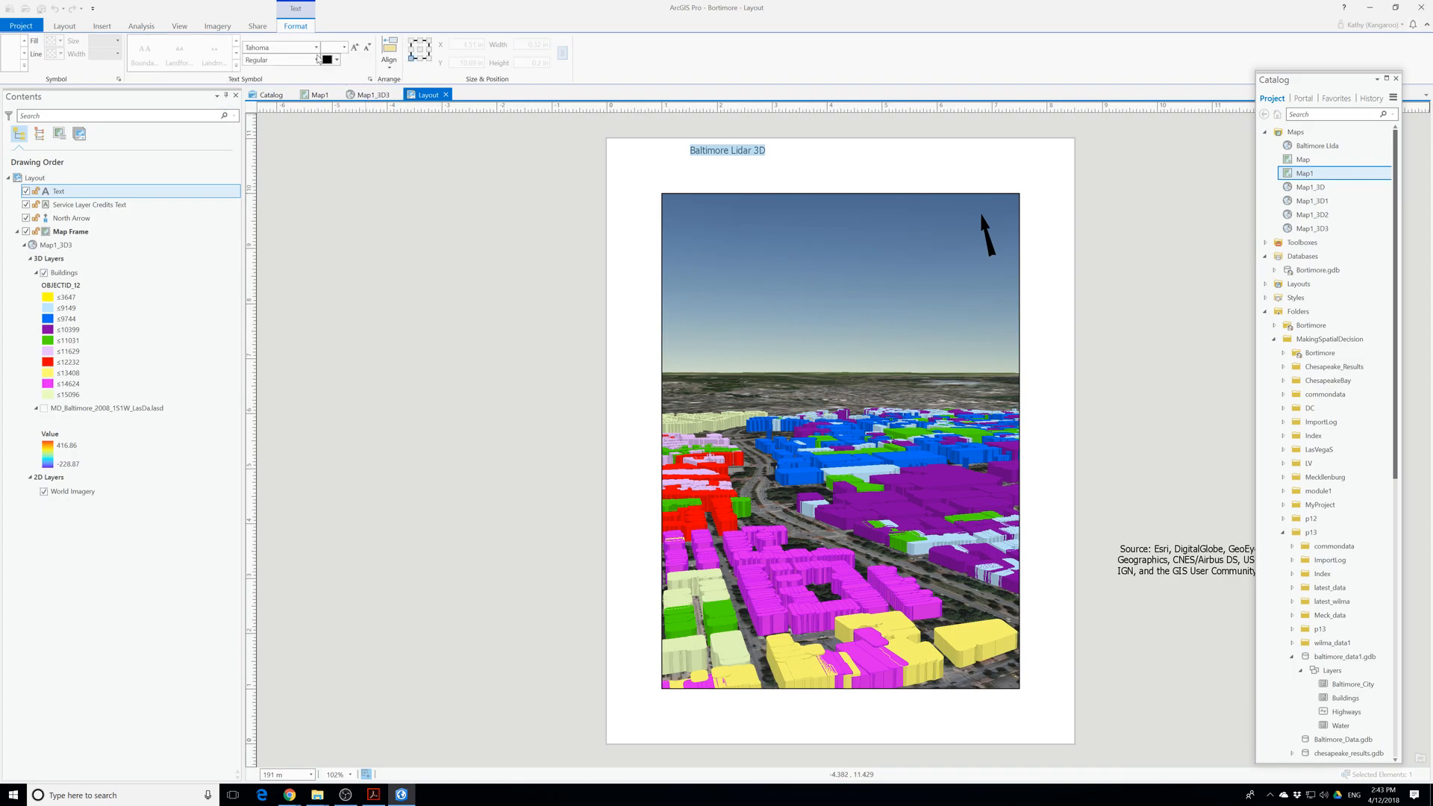
pyautogui.click(430, 47)
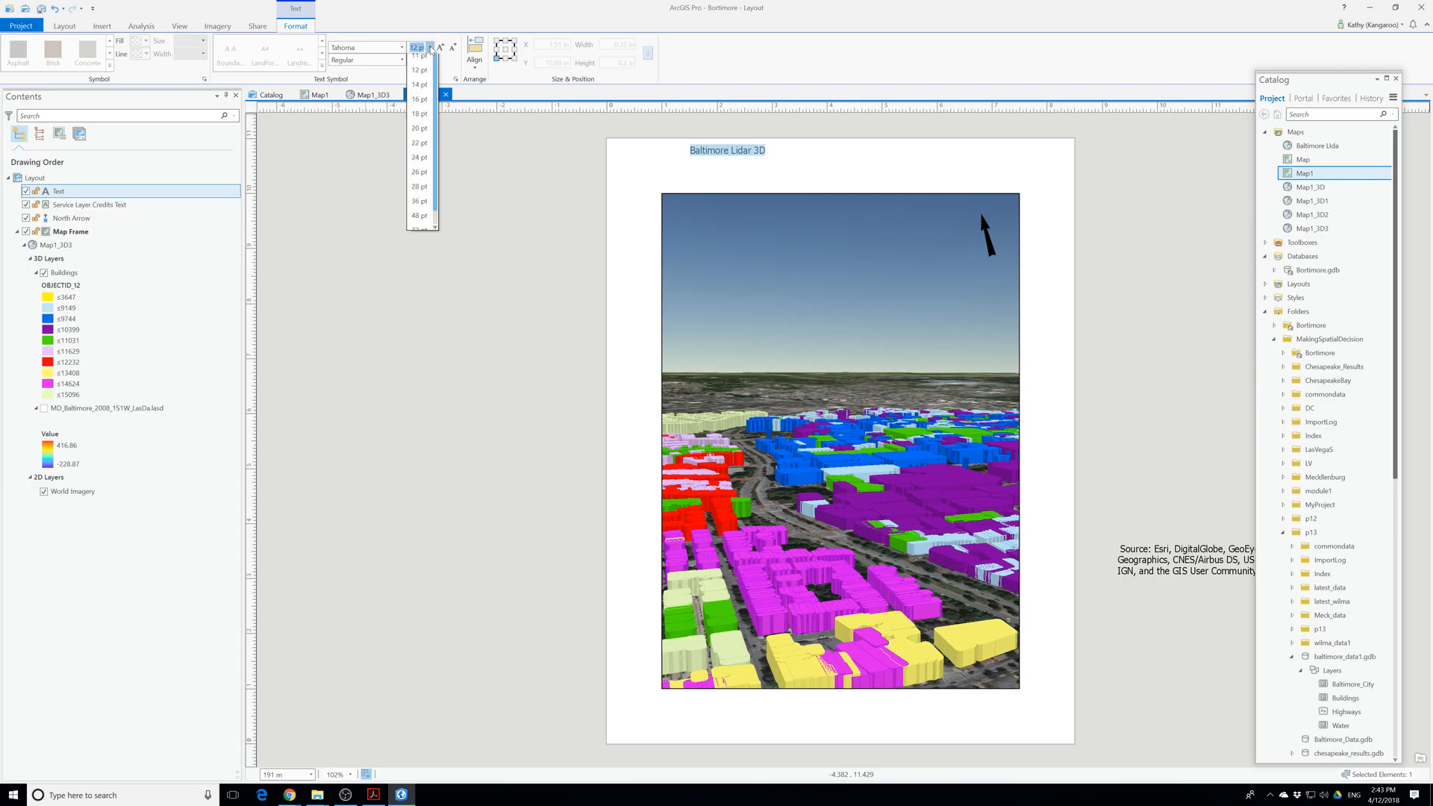
pyautogui.click(419, 192)
pyautogui.click(404, 62)
pyautogui.click(378, 81)
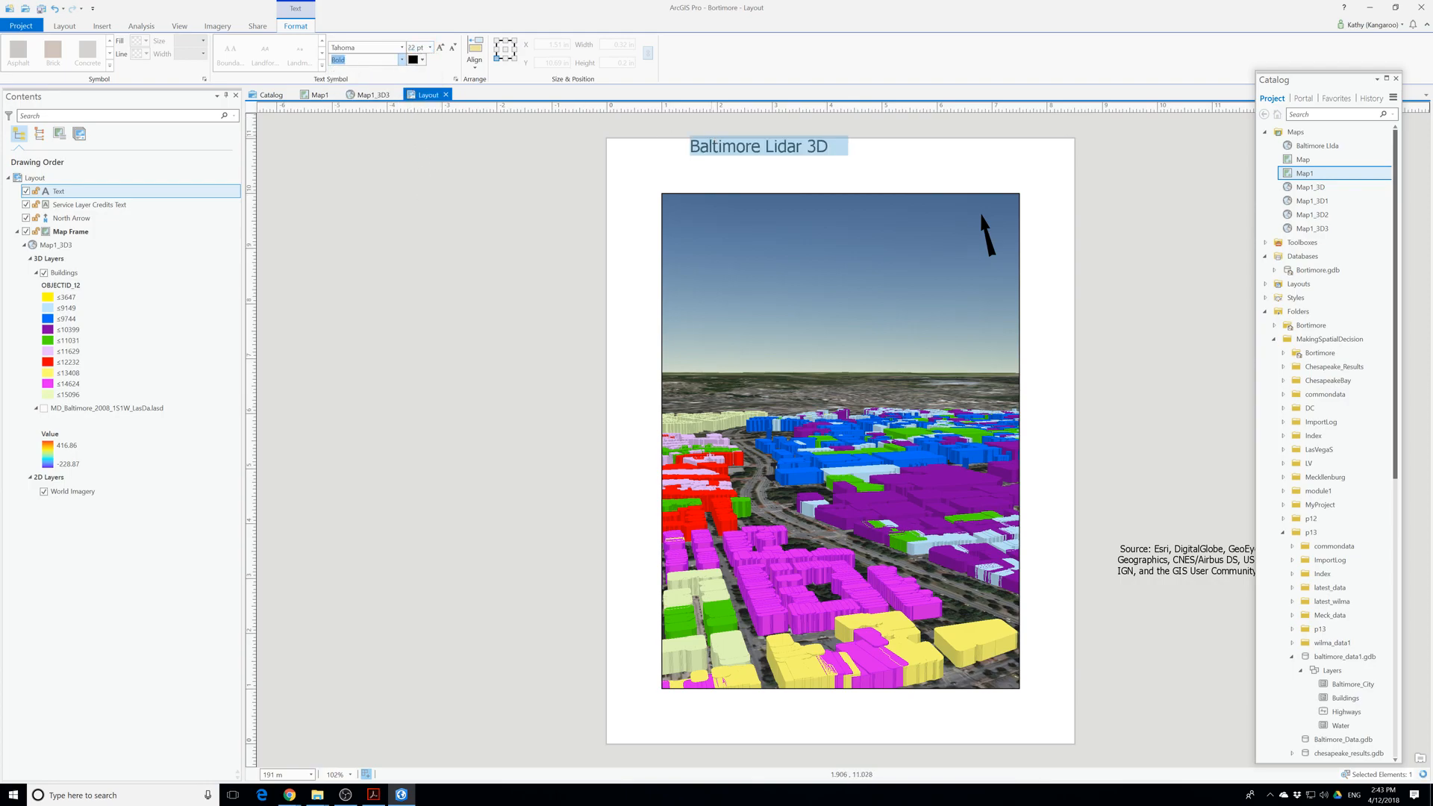
# Set the layout title's font size to 33 pt and move the title onto the page, roughly centered above the map frame.
pyautogui.click(430, 47)
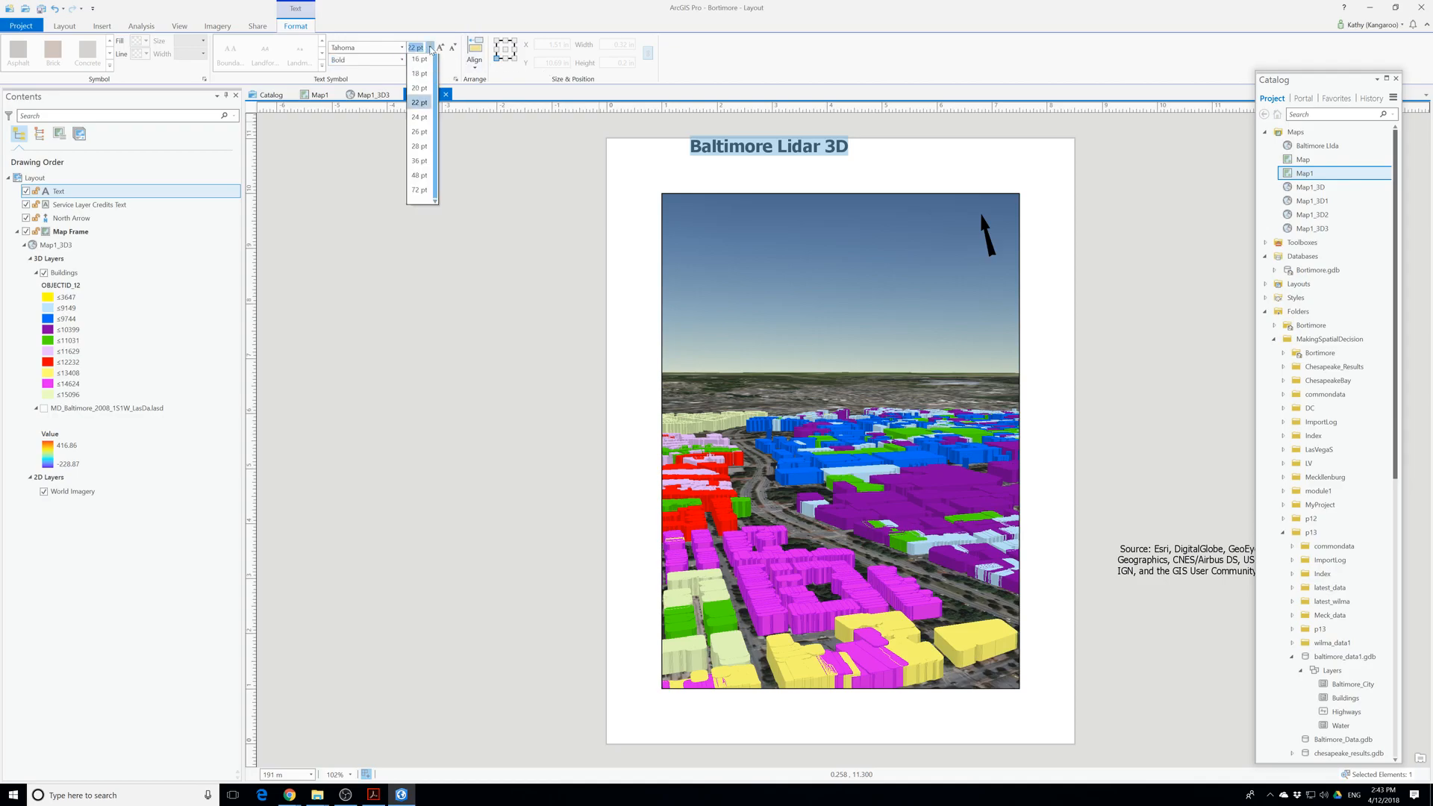
pyautogui.click(420, 222)
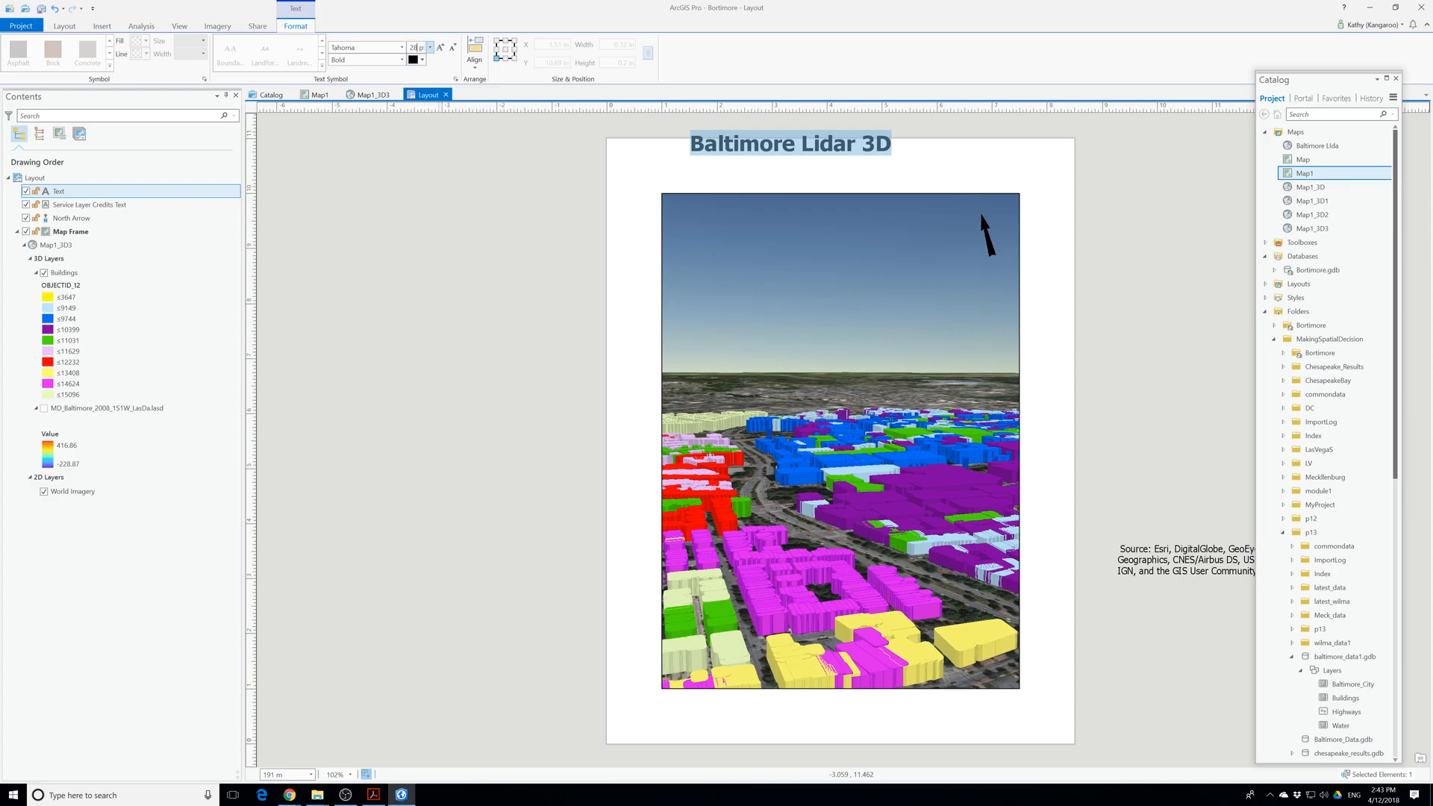
pyautogui.write('33')
pyautogui.press('Return')
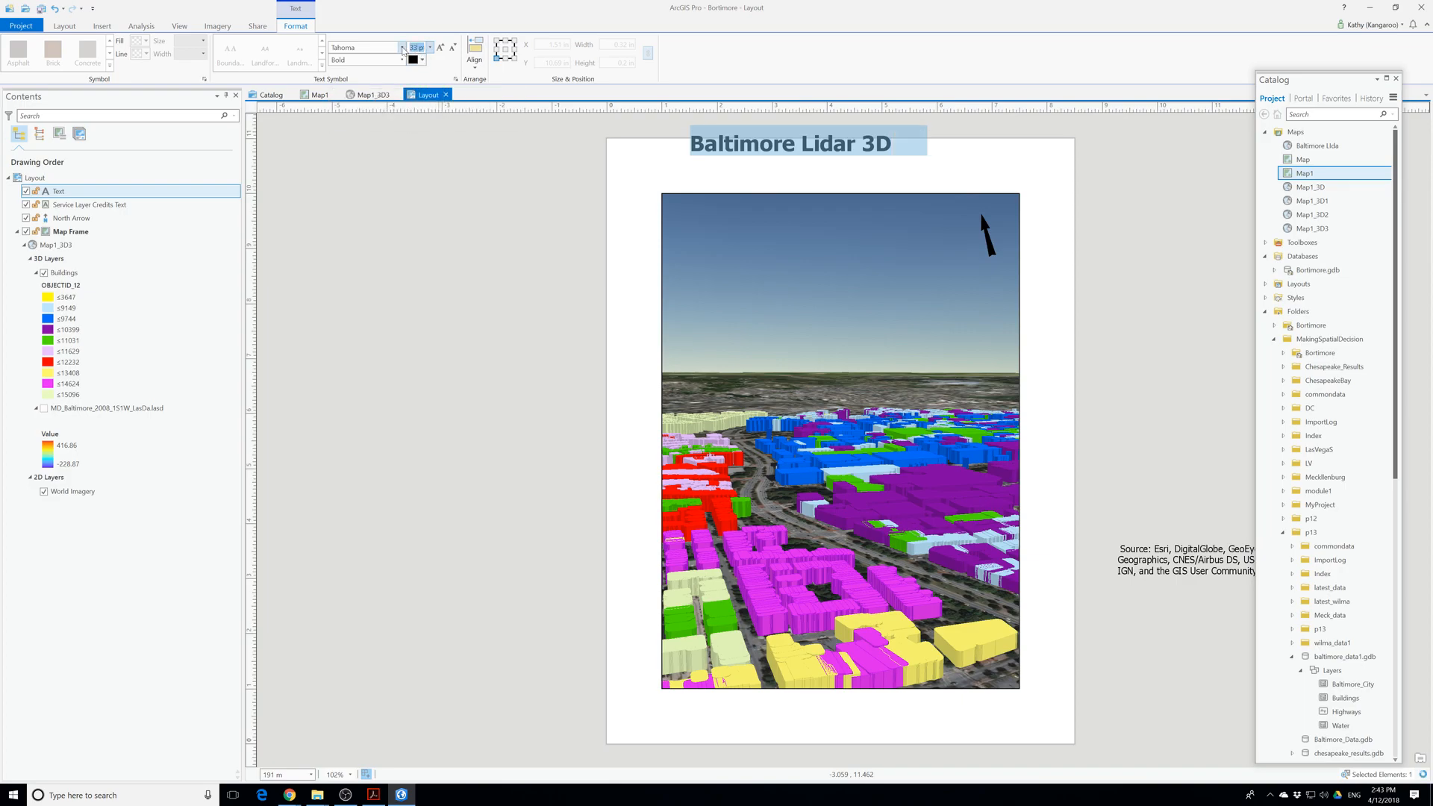
pyautogui.press('Escape')
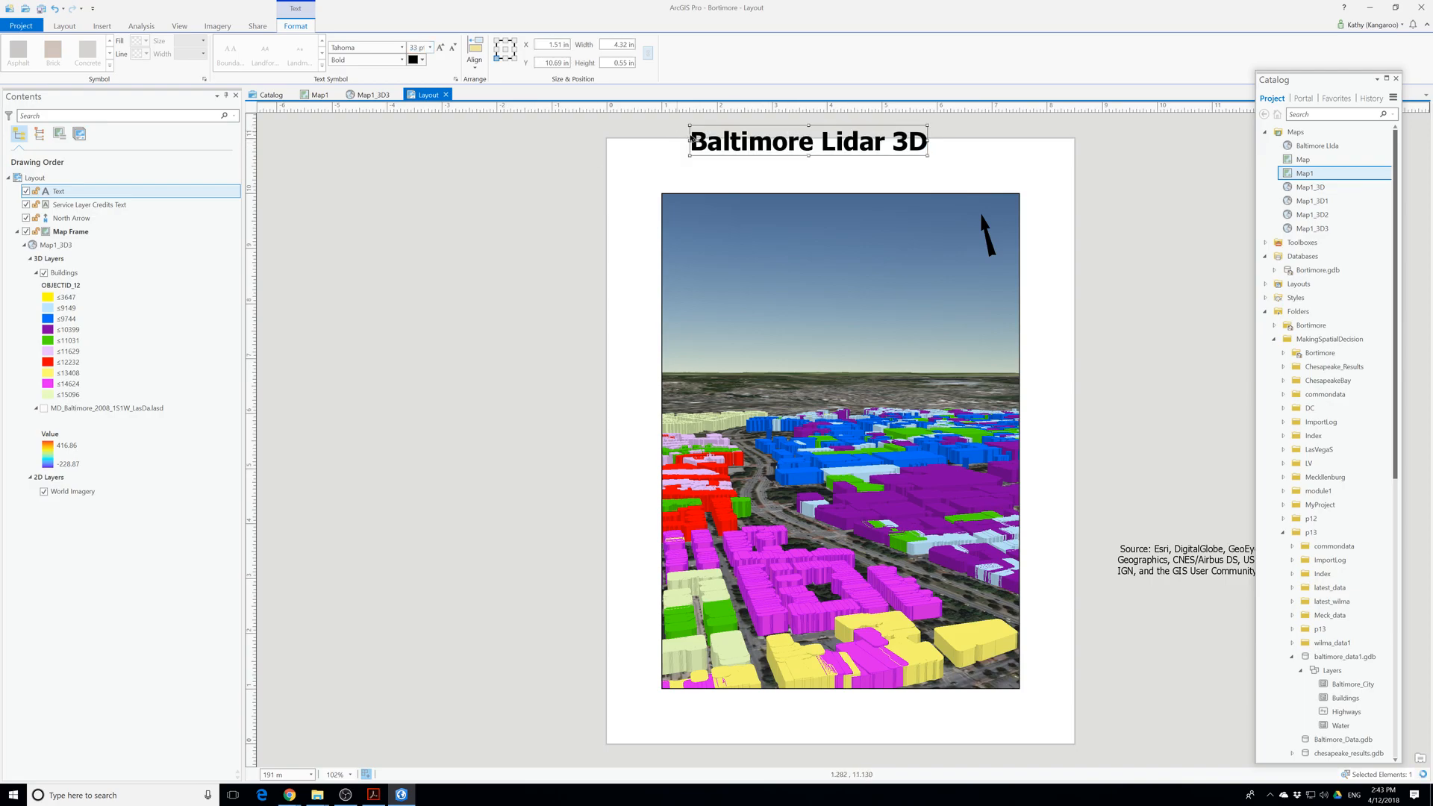
pyautogui.moveTo(701, 127); pyautogui.dragTo(725, 153)
pyautogui.click(1070, 231)
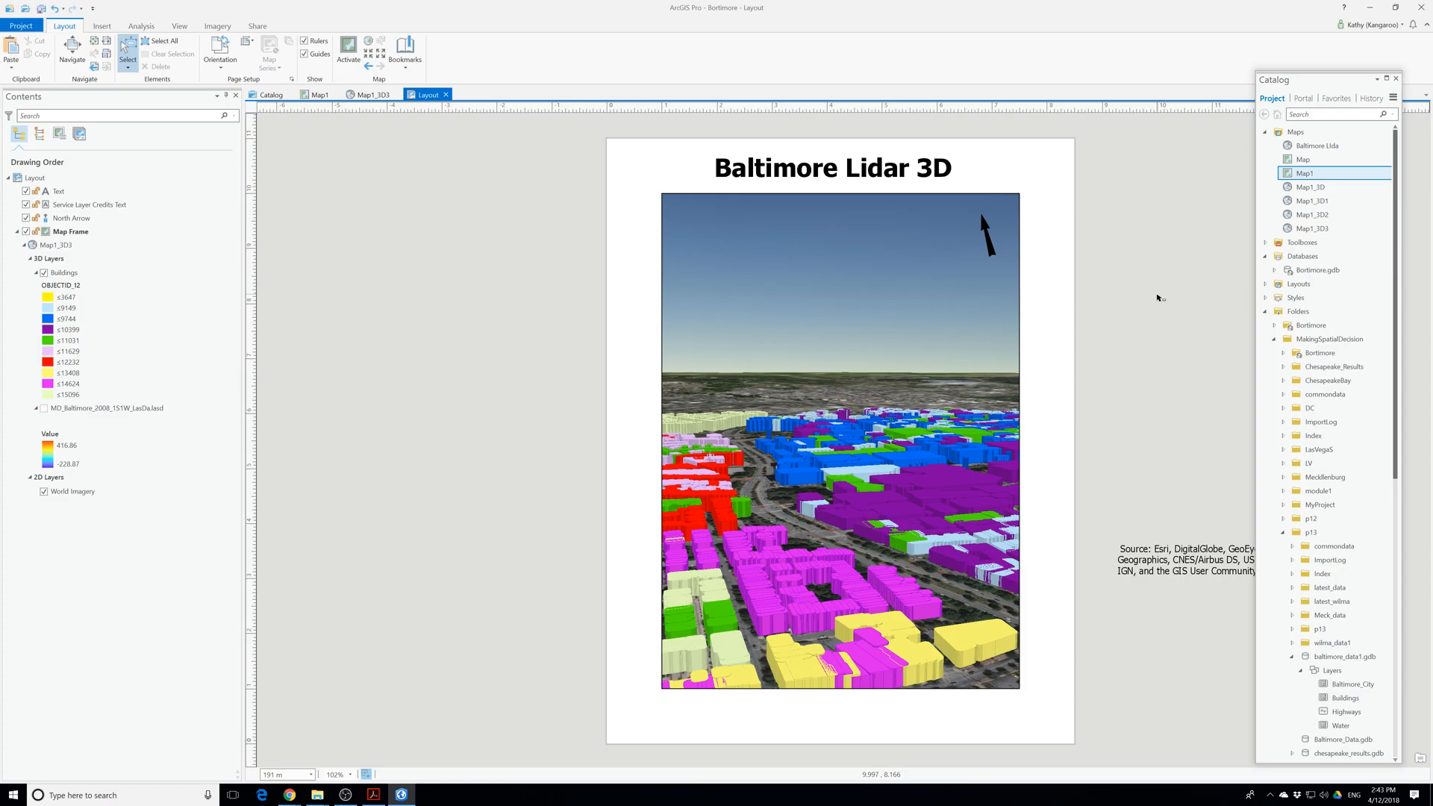
# Save the project and turn on the MD_Baltimore_2008_1S1W_LasDa.lasd layer in the layout's 3D scene.
pyautogui.click(43, 9)
pyautogui.click(42, 410)
pyautogui.click(42, 409)
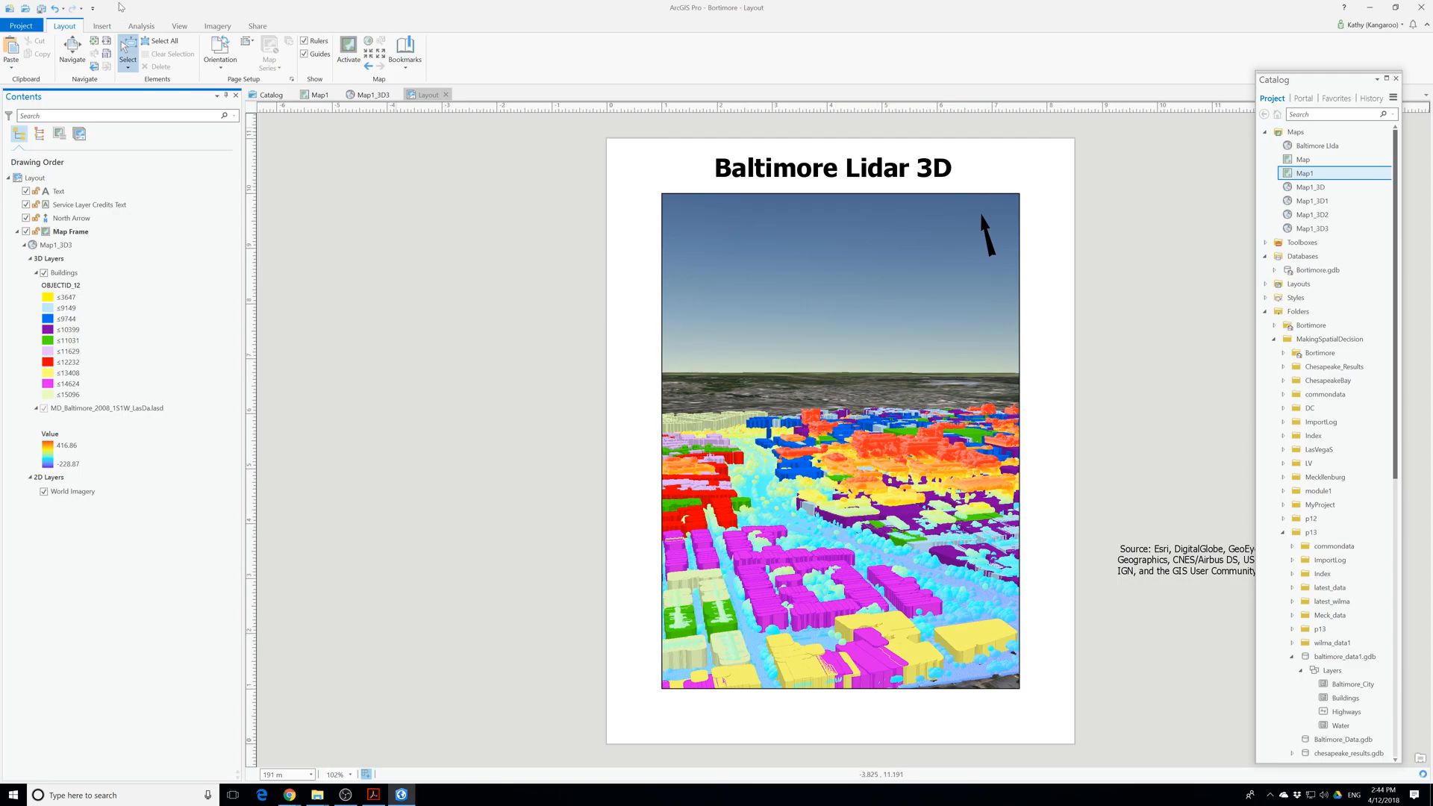
# Activate the layout's map frame so its 3D scene can be edited in place.
pyautogui.click(103, 27)
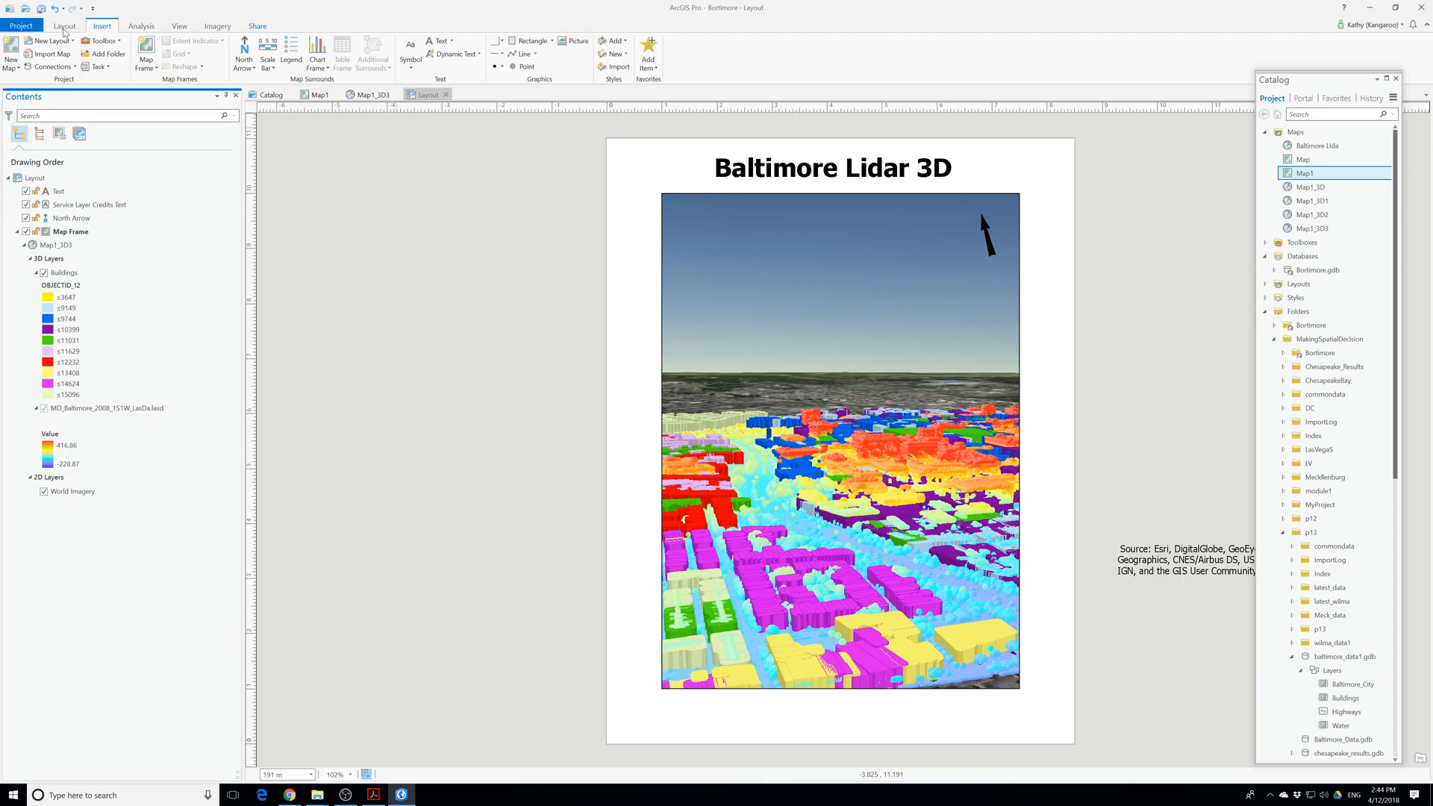
pyautogui.click(65, 29)
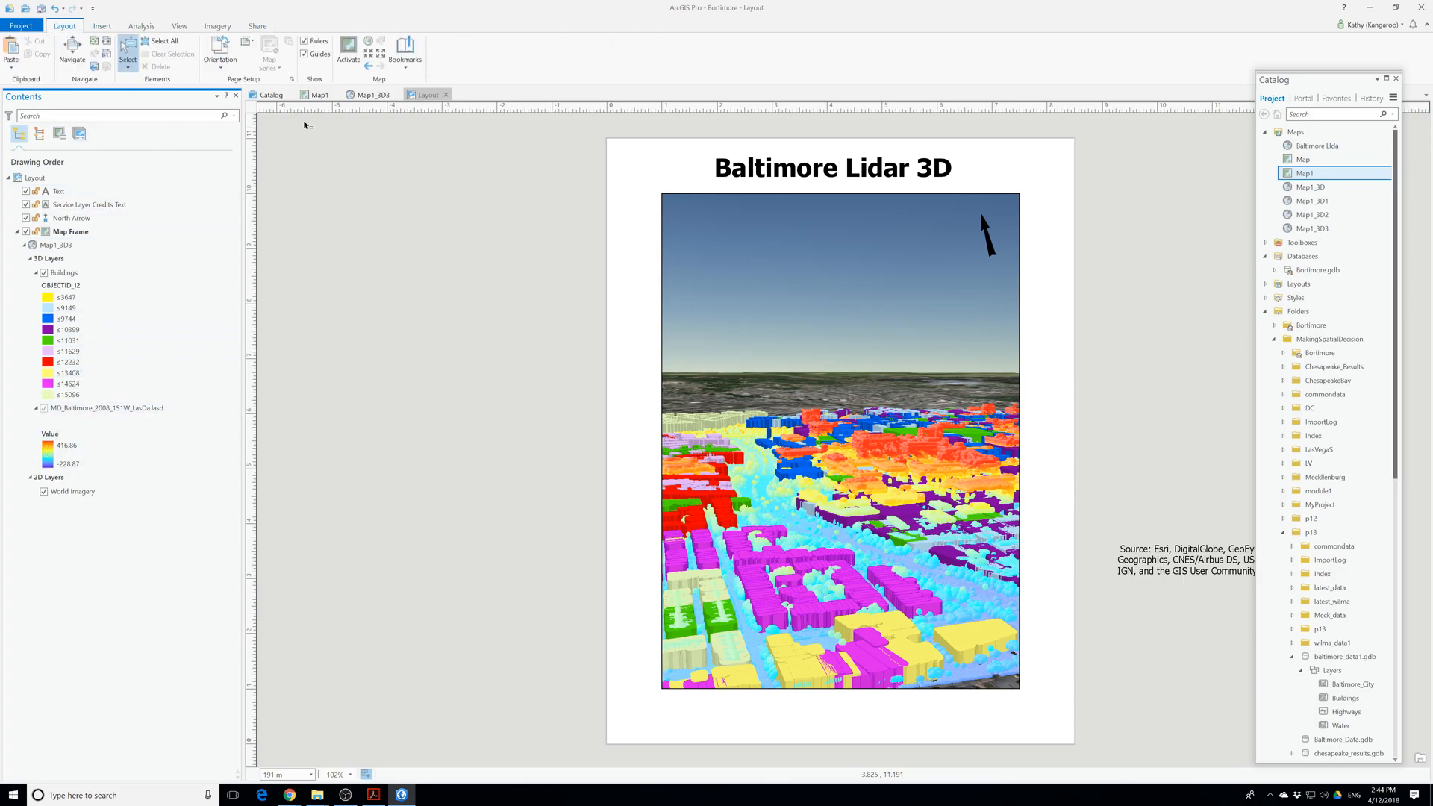
pyautogui.rightClick(60, 234)
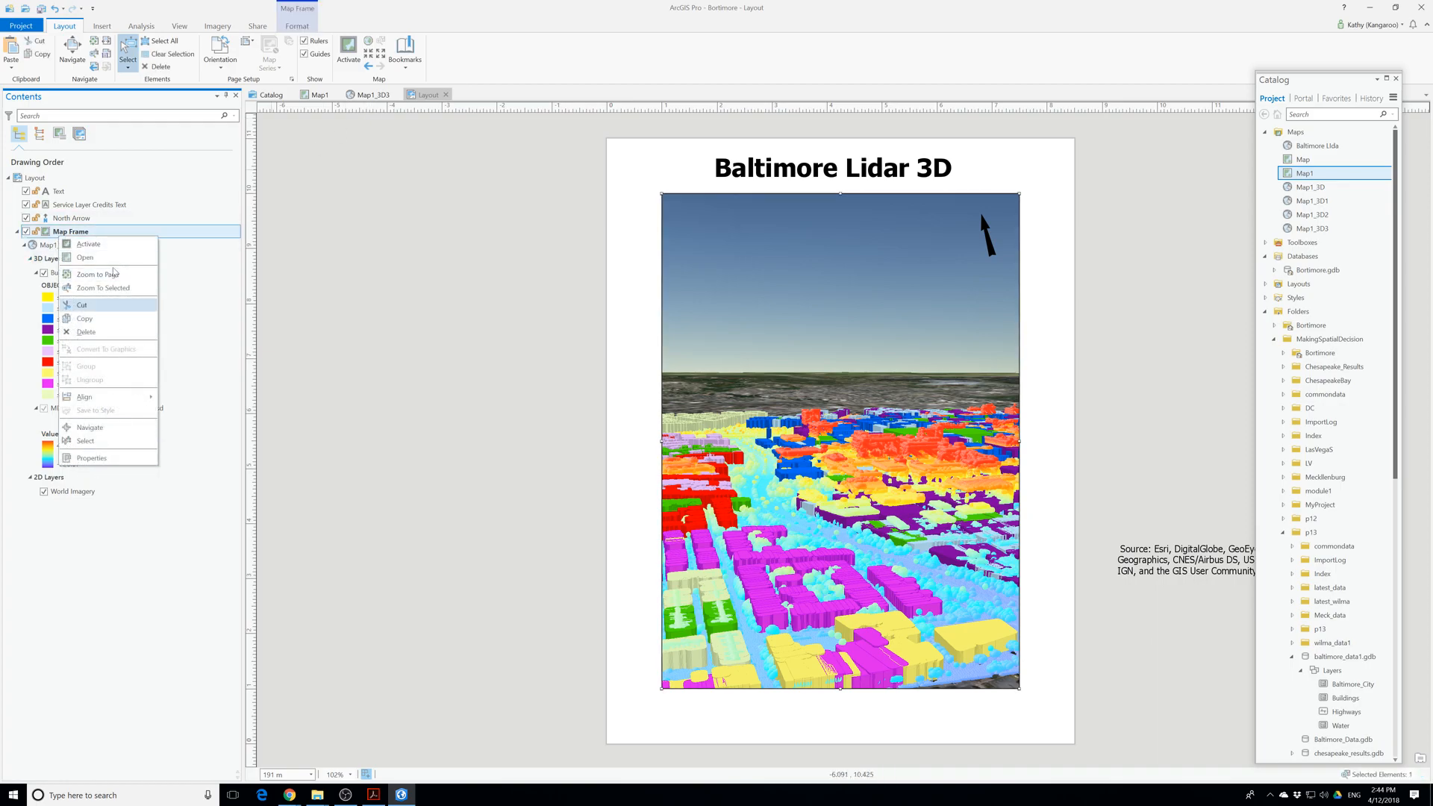
pyautogui.click(88, 244)
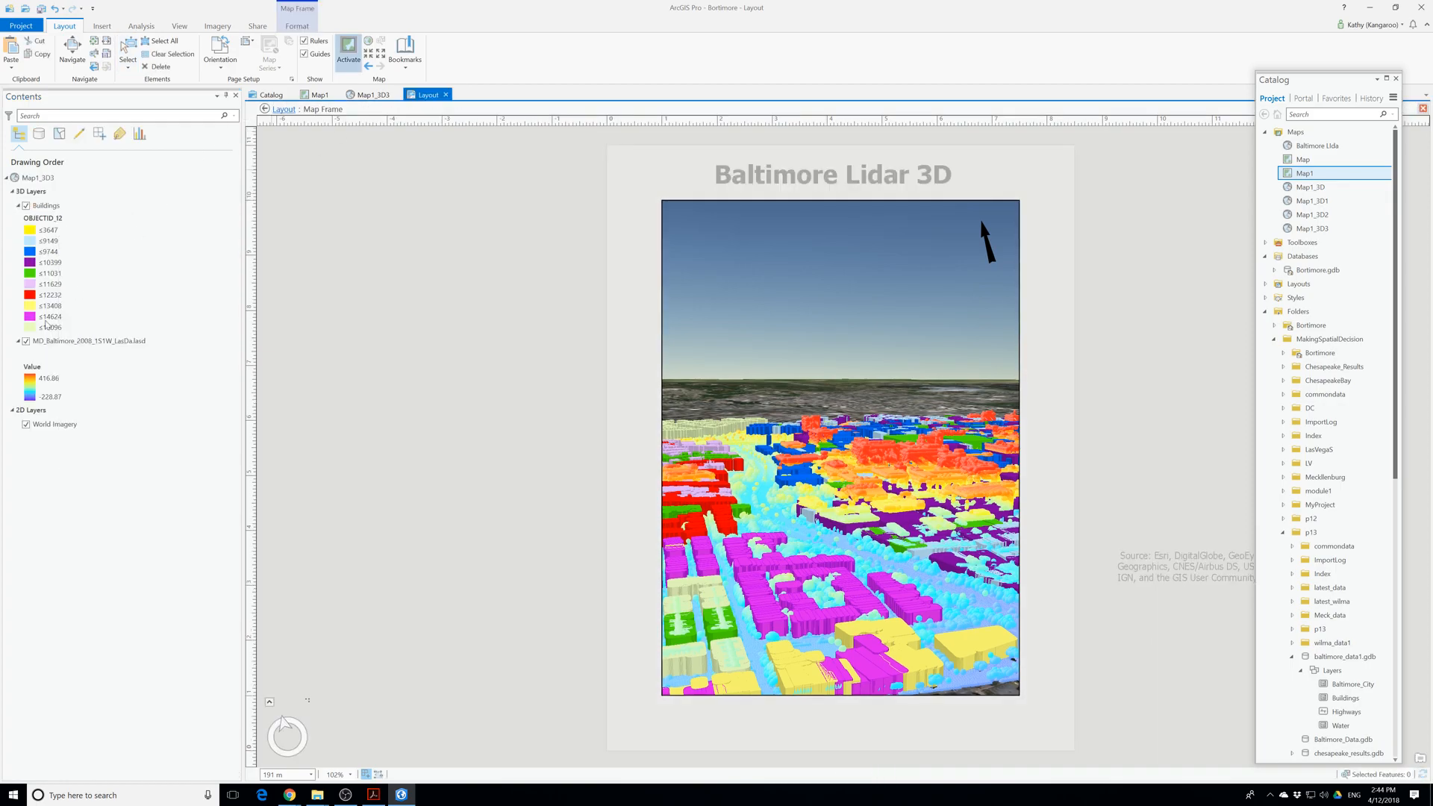
# Review the LAS Filter properties of the MD_Baltimore LAS dataset layer and close them with the settings as they are.
pyautogui.click(46, 206)
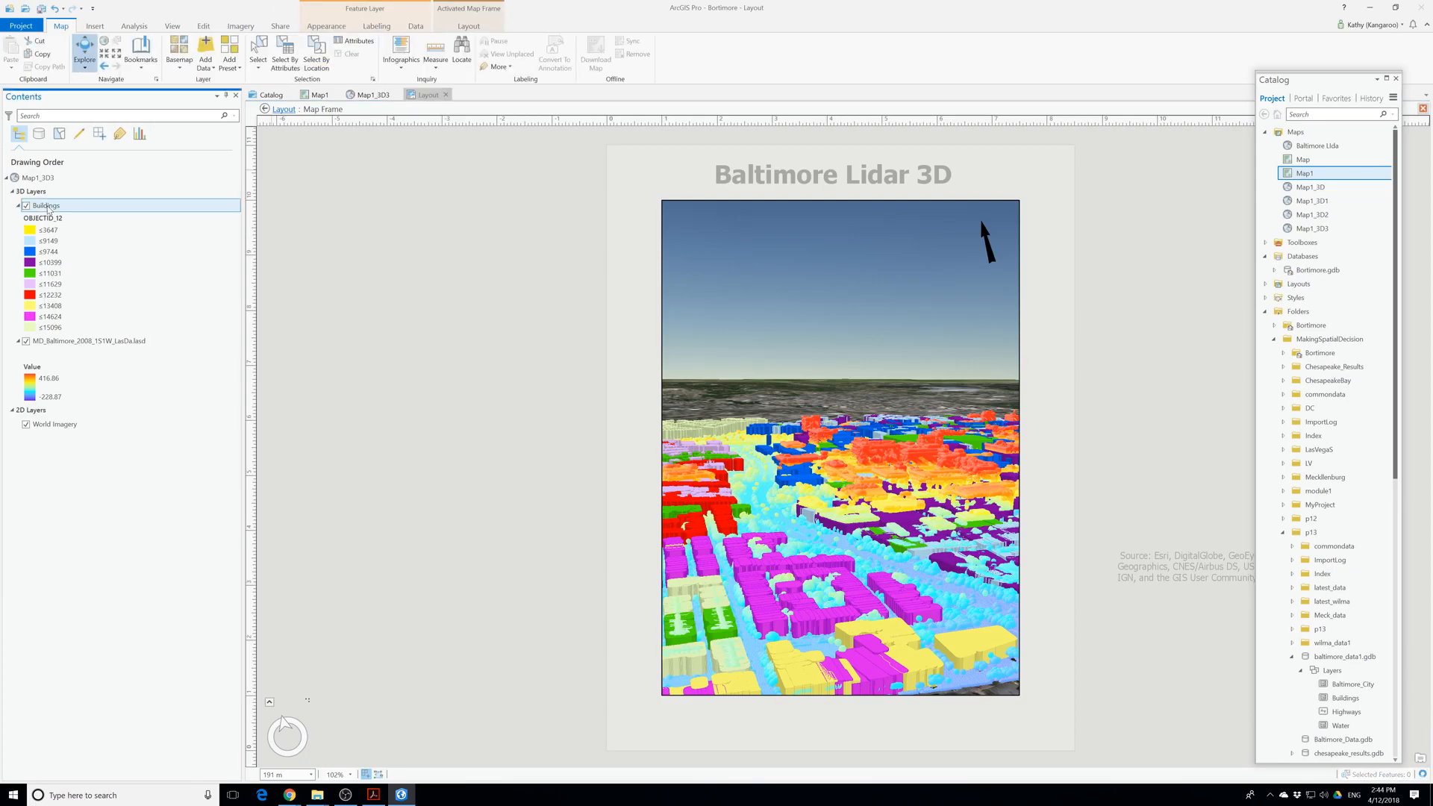
pyautogui.click(327, 26)
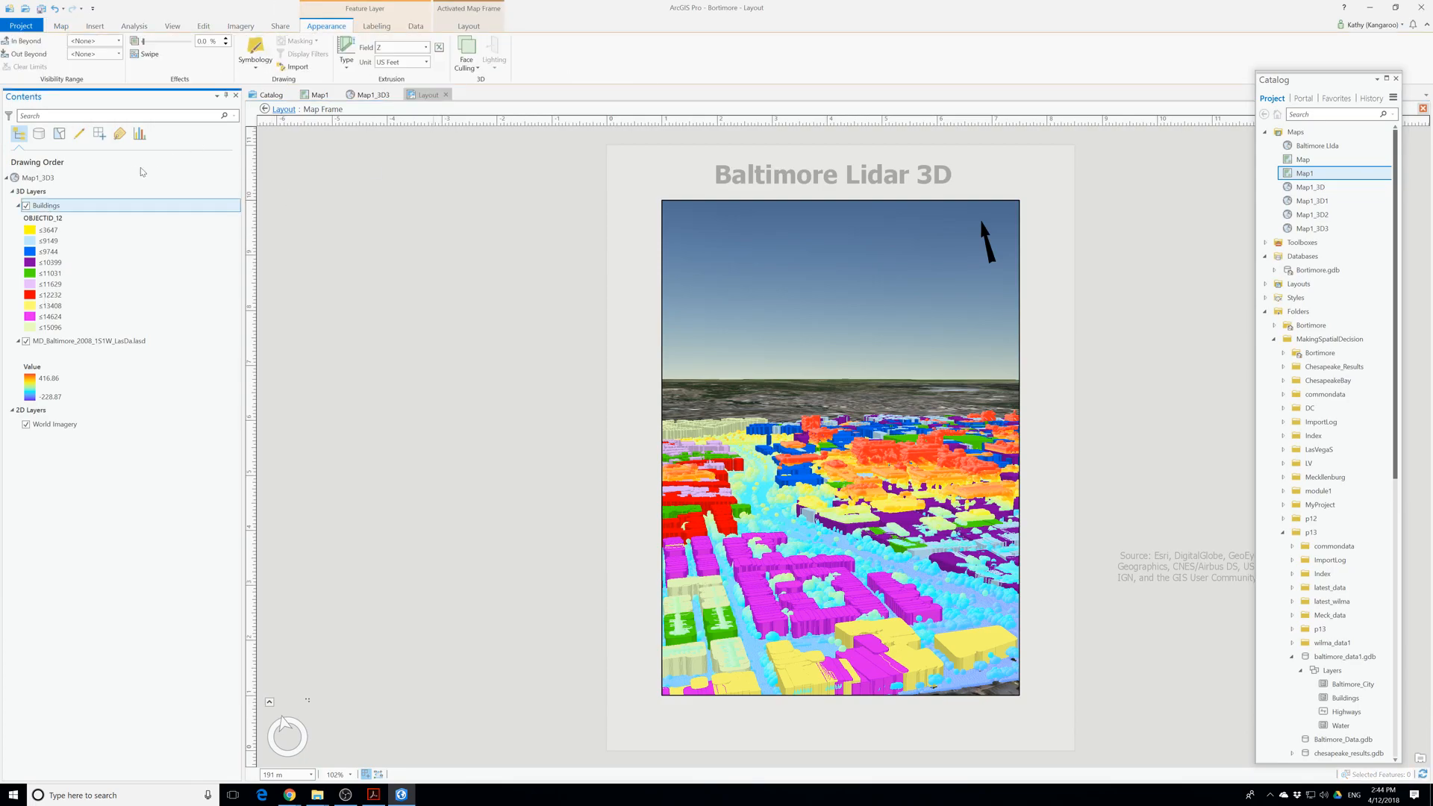
pyautogui.click(65, 342)
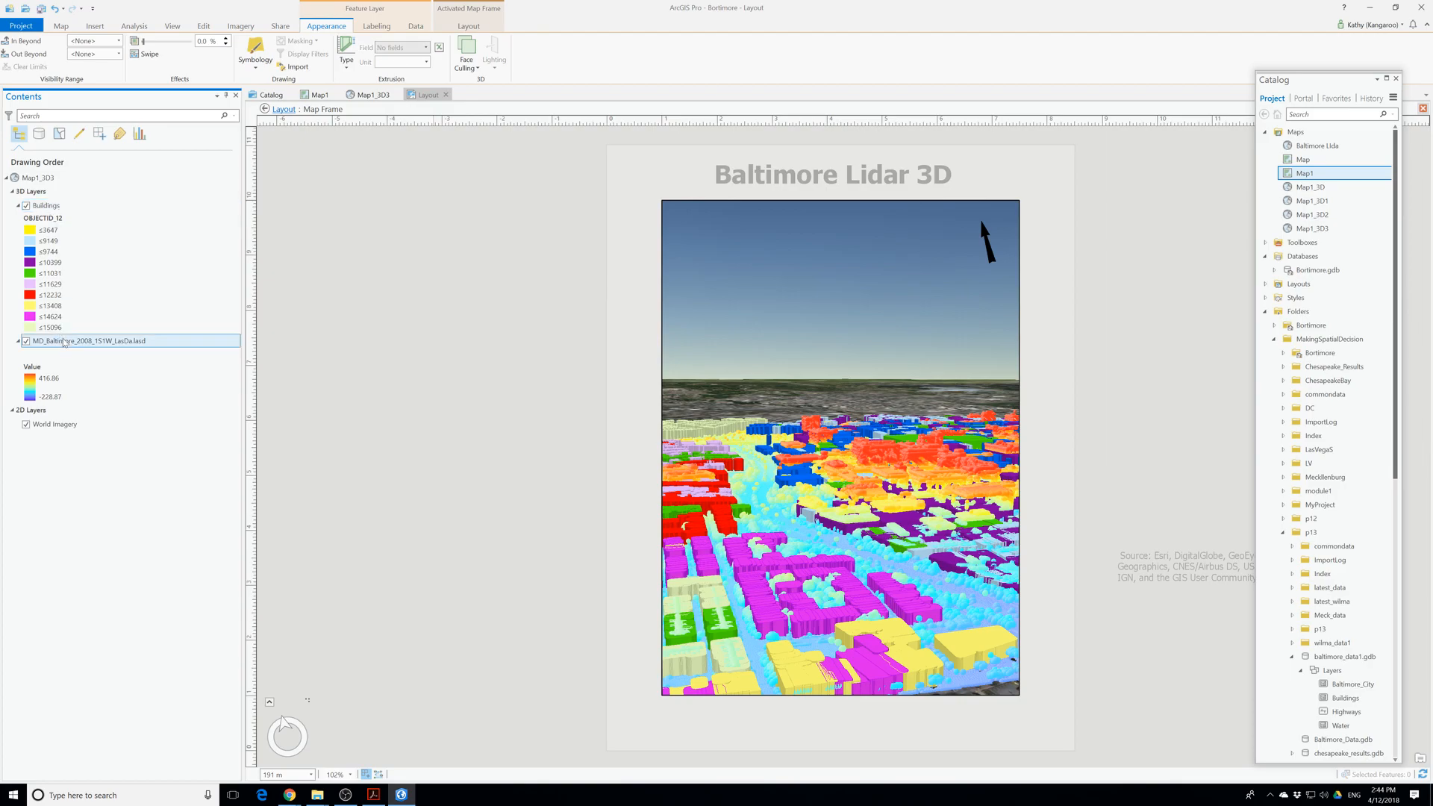
pyautogui.click(483, 52)
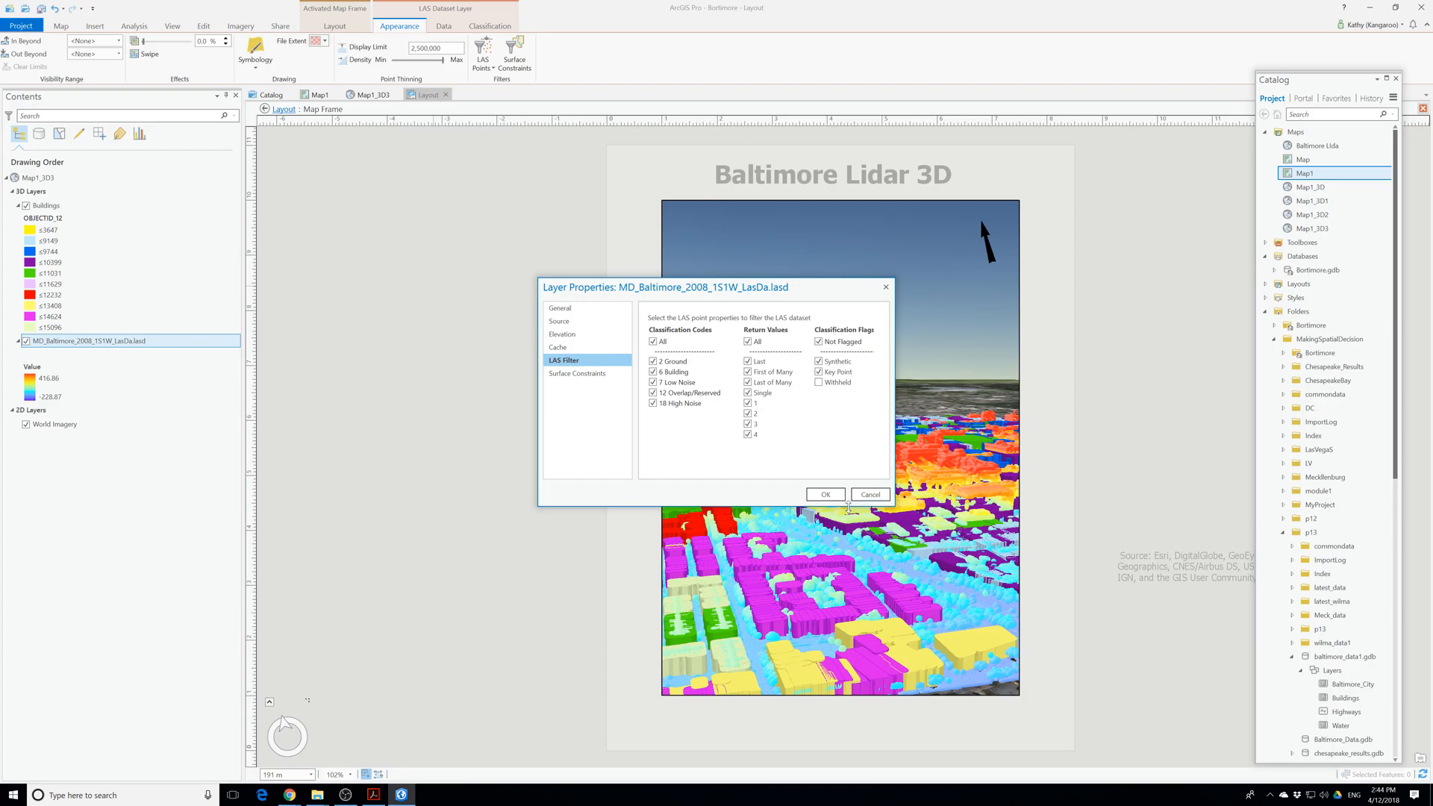
pyautogui.click(825, 494)
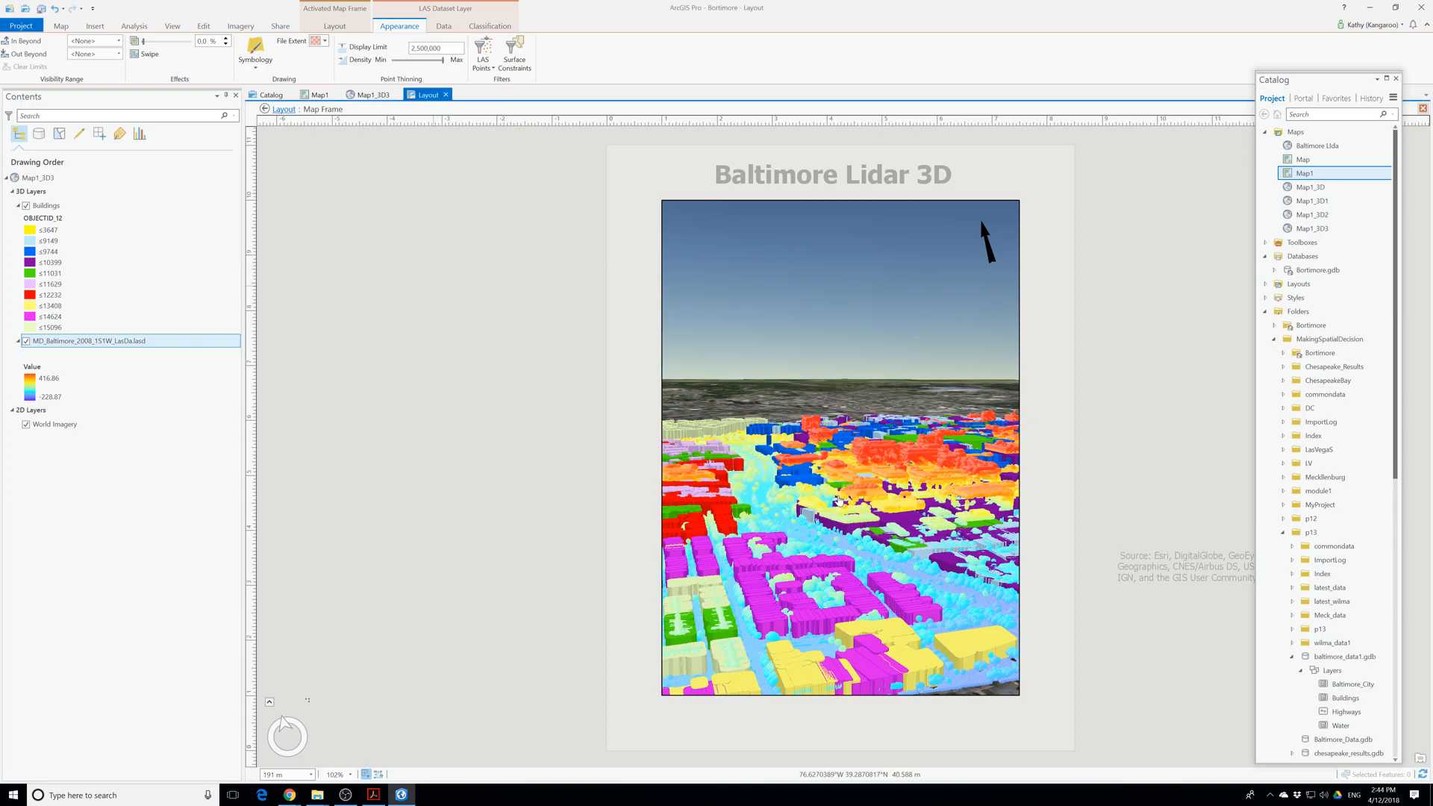
# Filter the LAS dataset layer to Ground points, and switch its point filter back to All Points.
pyautogui.click(484, 65)
pyautogui.click(519, 114)
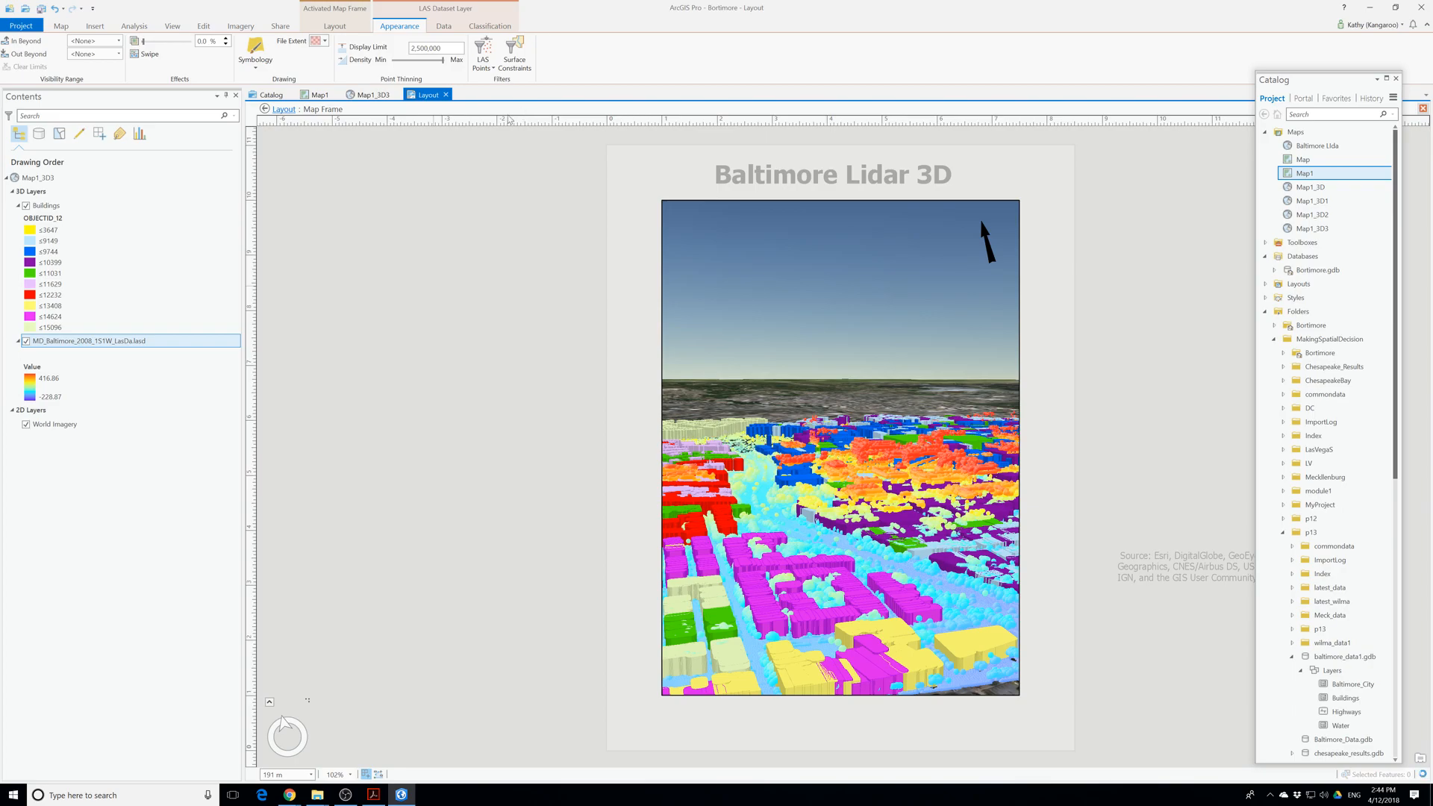
pyautogui.click(486, 66)
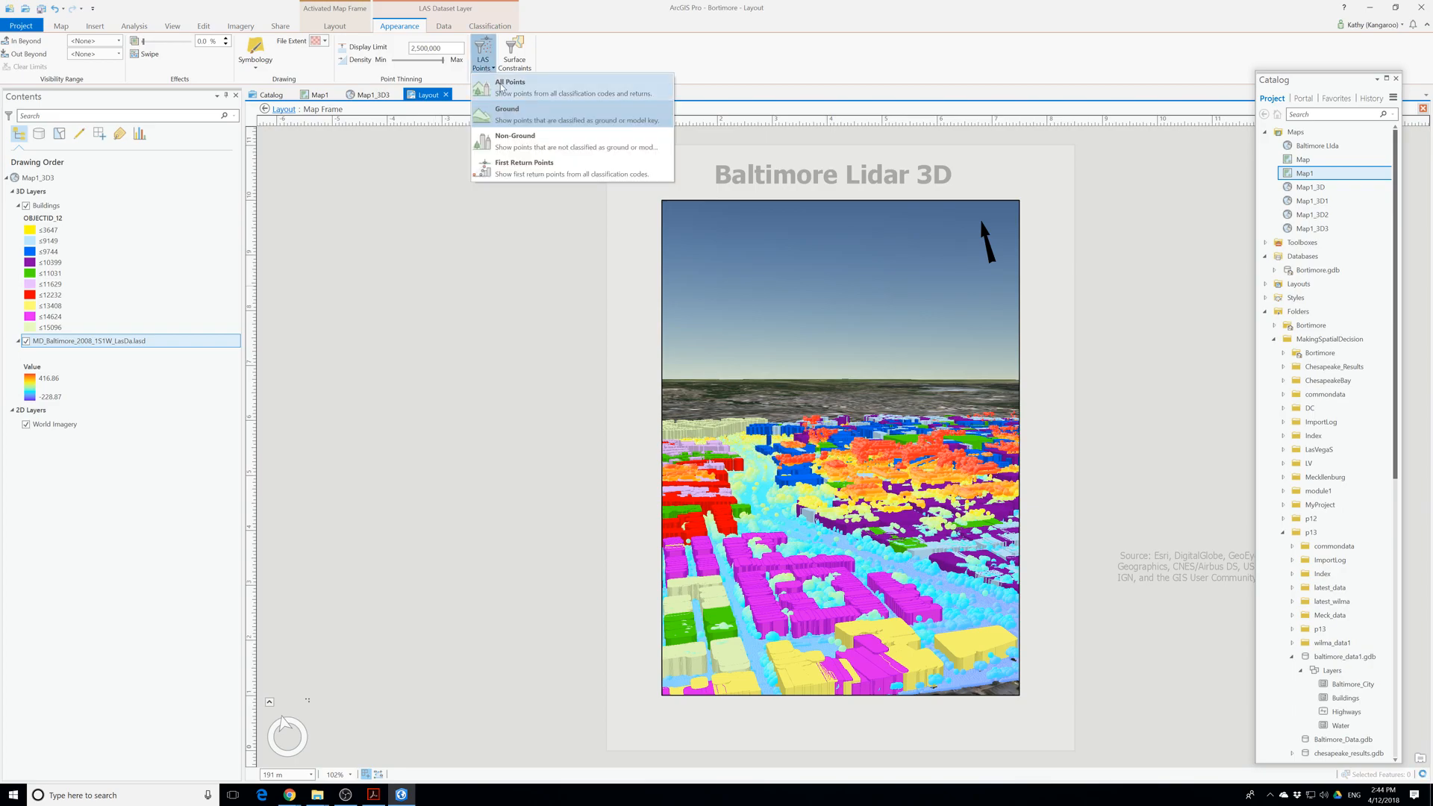
pyautogui.click(493, 83)
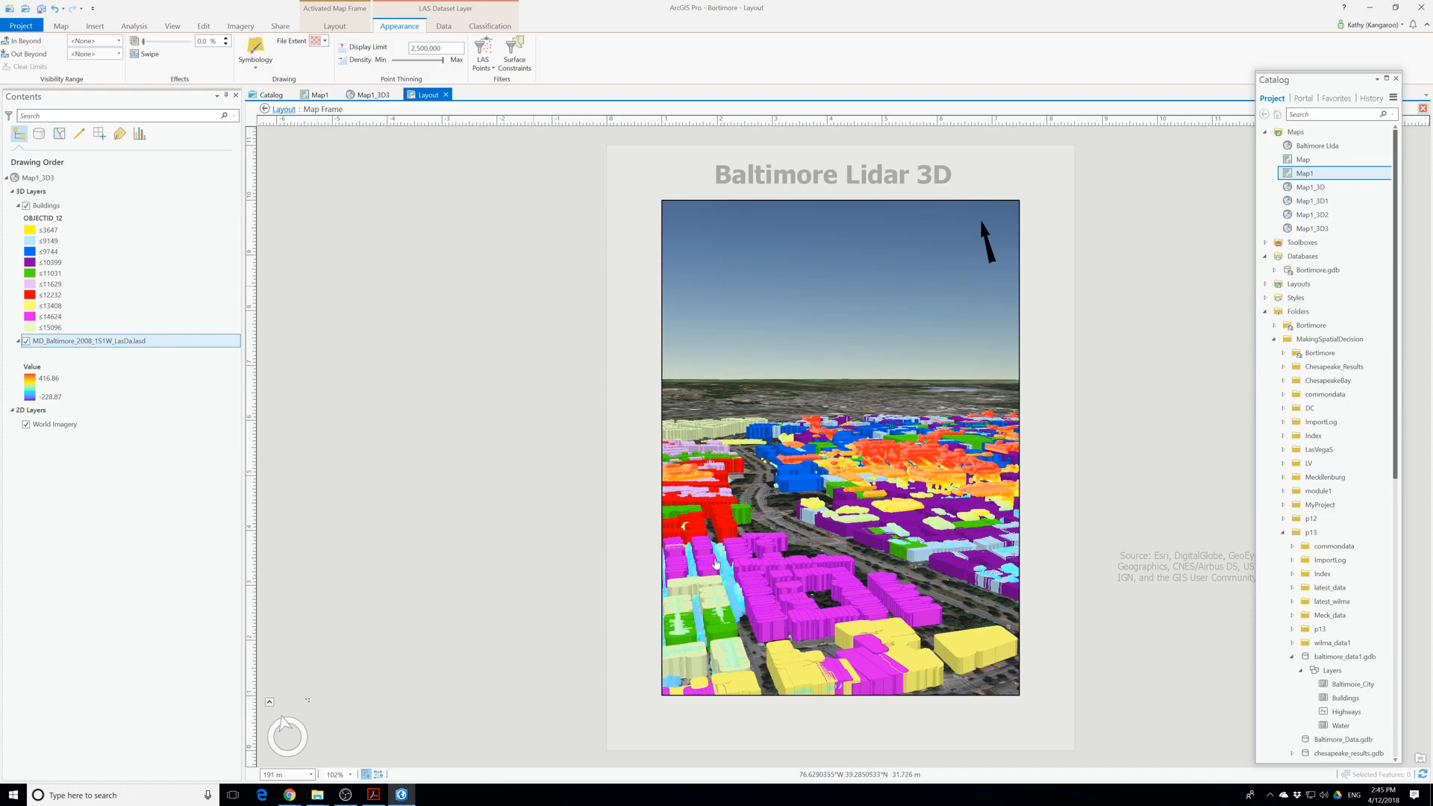
# Examine up close how the LAS surface meets the extruded buildings around the magenta, green and yellow blocks in the scene.
pyautogui.scroll(3, 776, 629)
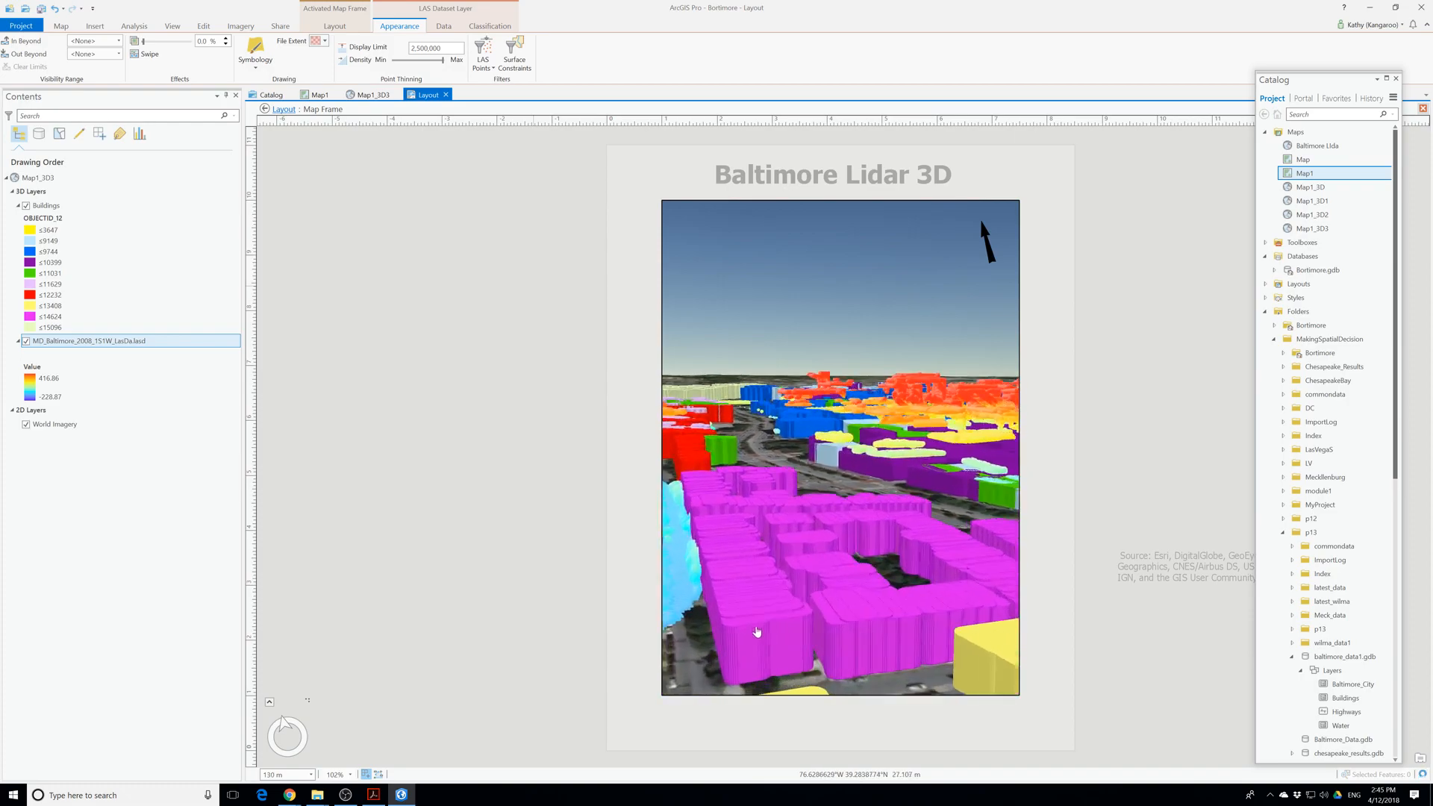
pyautogui.scroll(3, 704, 638)
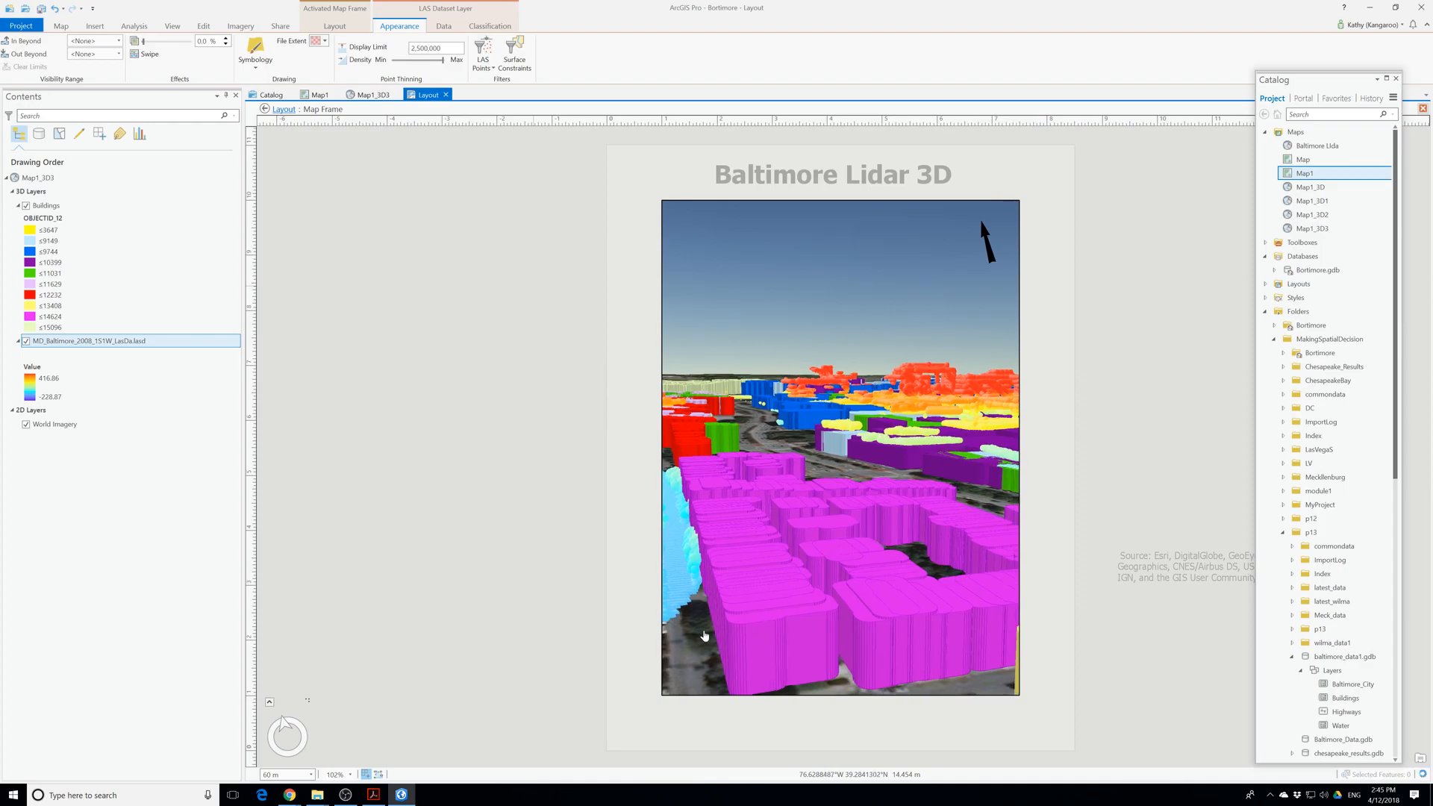
pyautogui.scroll(-3, 704, 635)
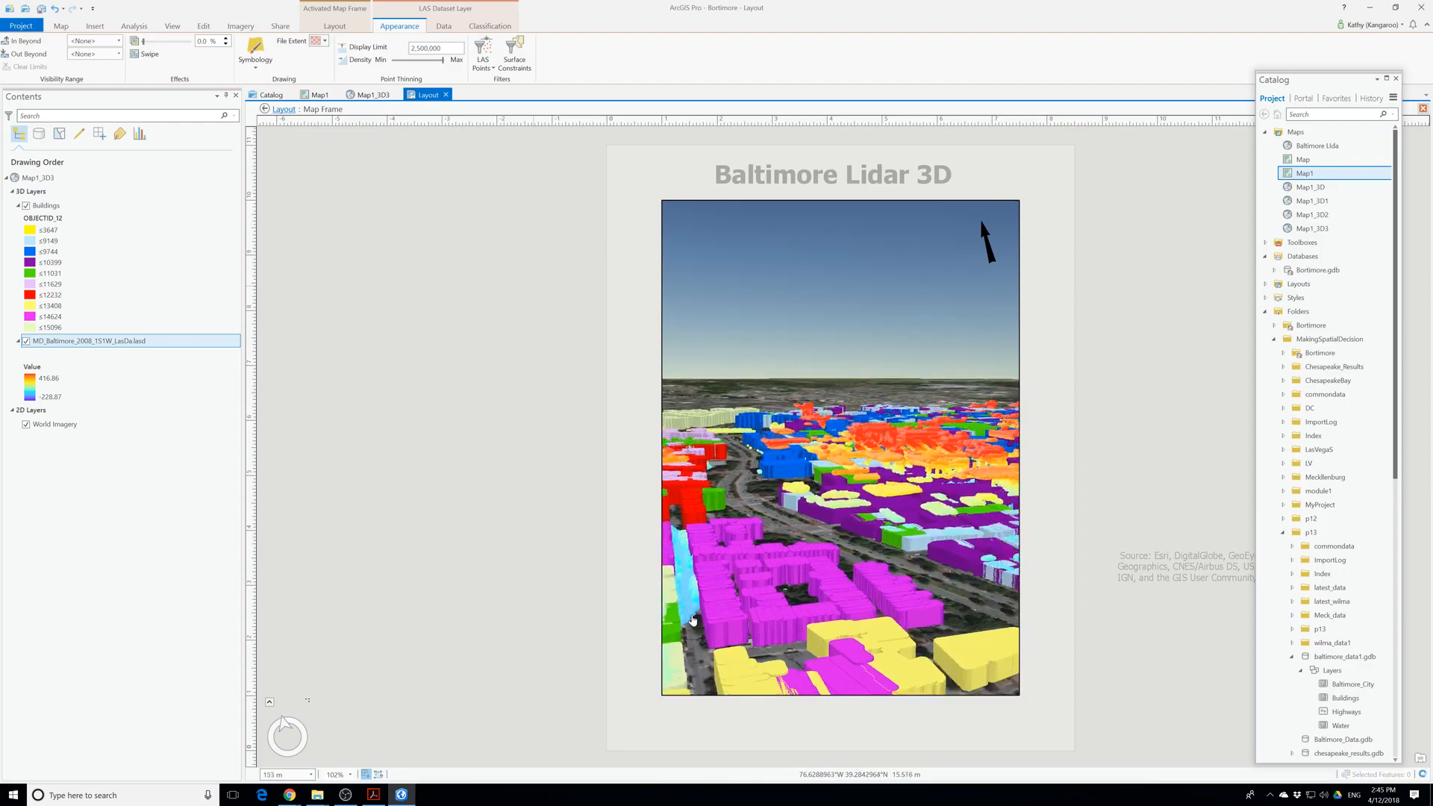
pyautogui.scroll(-2, 817, 550)
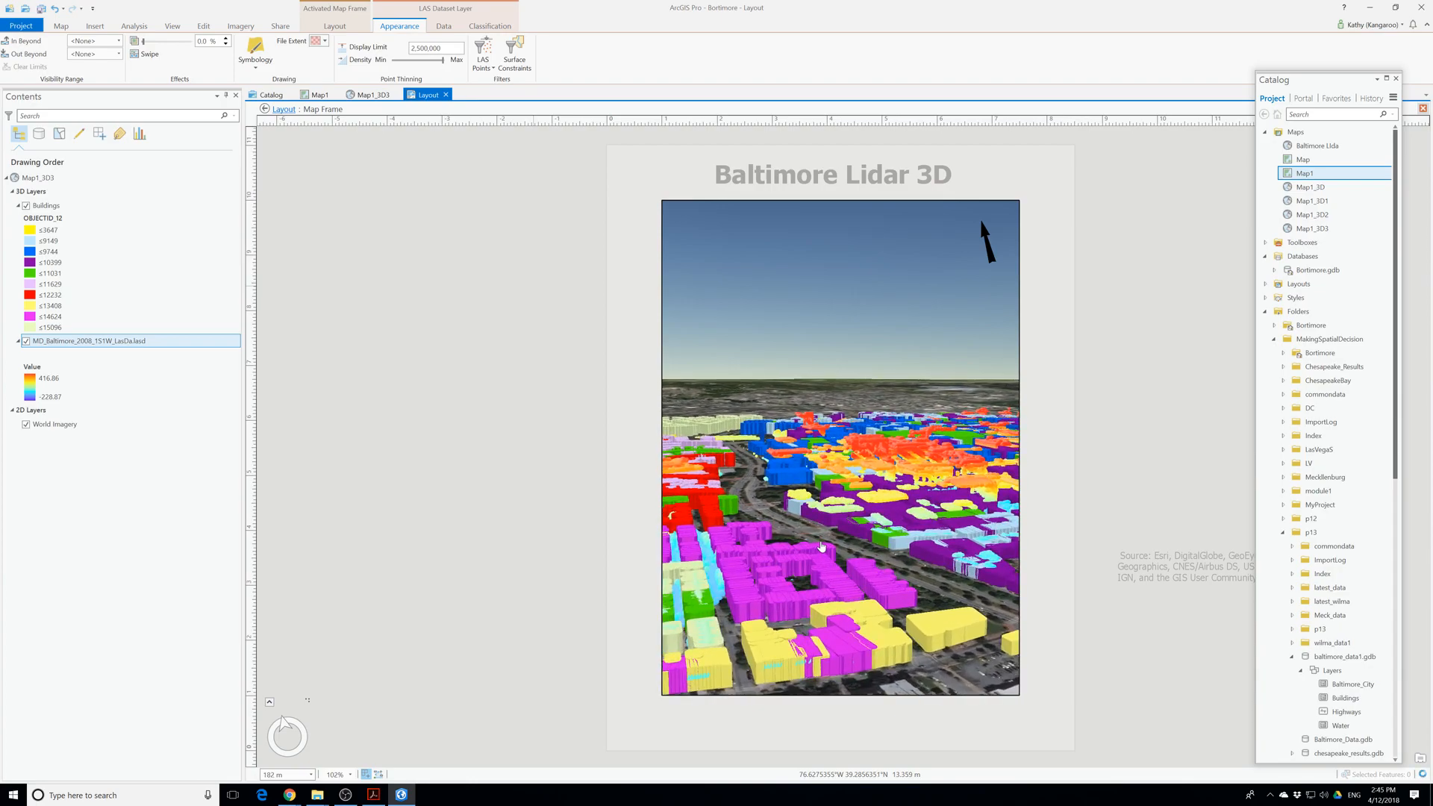
pyautogui.scroll(1, 832, 492)
pyautogui.moveTo(832, 492); pyautogui.dragTo(889, 491)
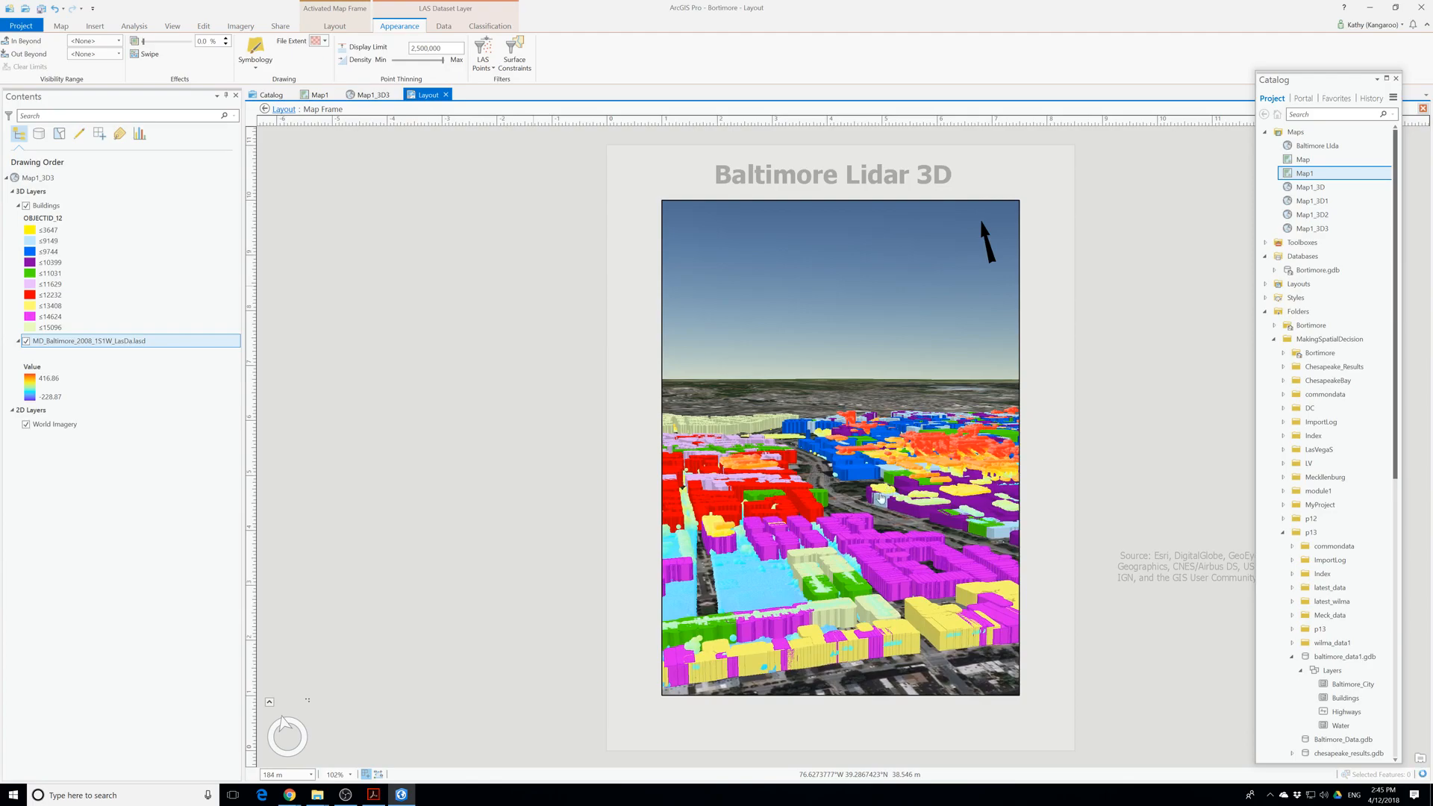
pyautogui.moveTo(914, 398); pyautogui.dragTo(919, 367)
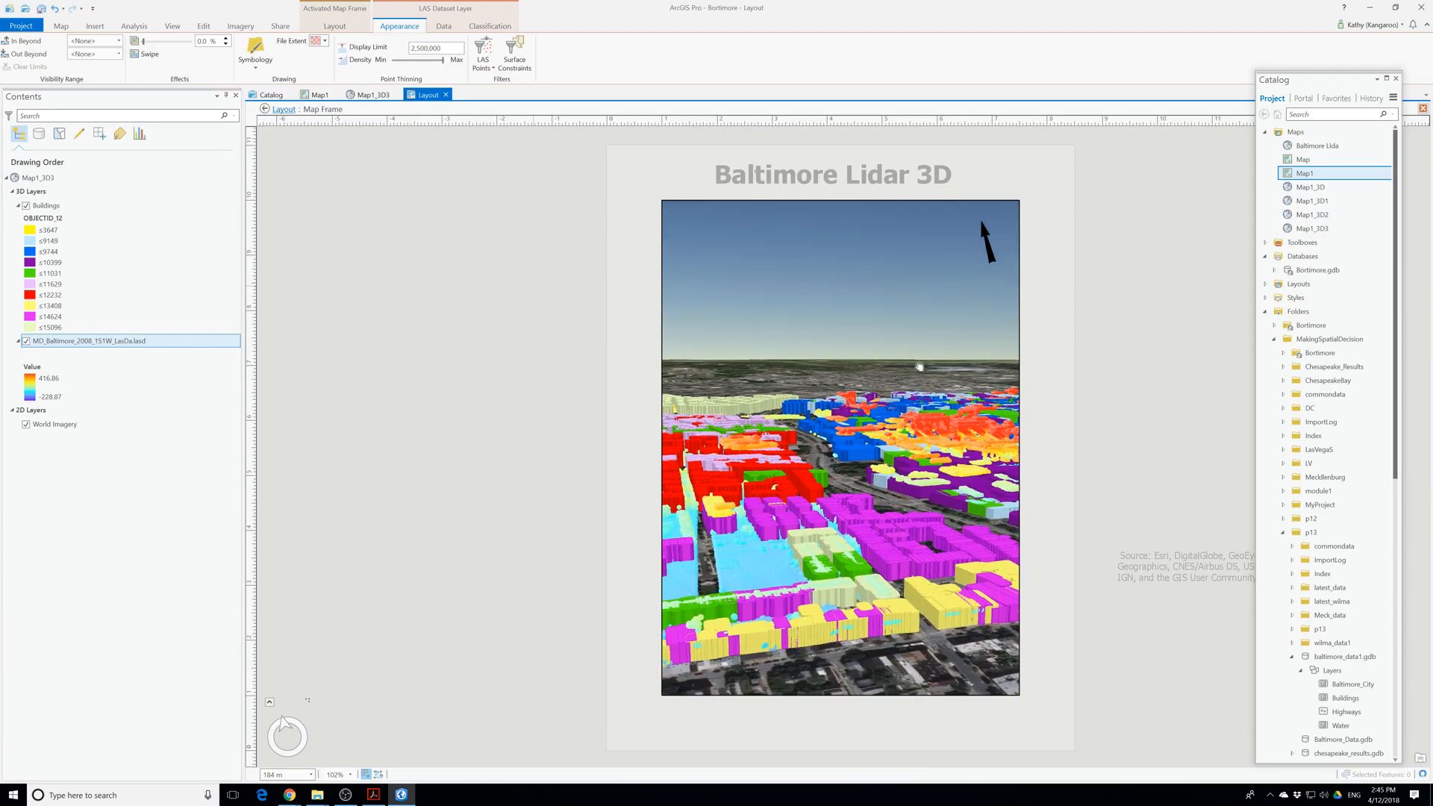
pyautogui.moveTo(876, 526)
pyautogui.mouseDown(button='middle')
pyautogui.moveTo(848, 511)
pyautogui.moveTo(872, 506)
pyautogui.mouseUp(button='middle')
pyautogui.moveTo(753, 602); pyautogui.dragTo(906, 700)
pyautogui.moveTo(784, 620); pyautogui.dragTo(830, 652)
pyautogui.moveTo(923, 334); pyautogui.dragTo(907, 323, button='middle')
pyautogui.moveTo(720, 601); pyautogui.dragTo(830, 623)
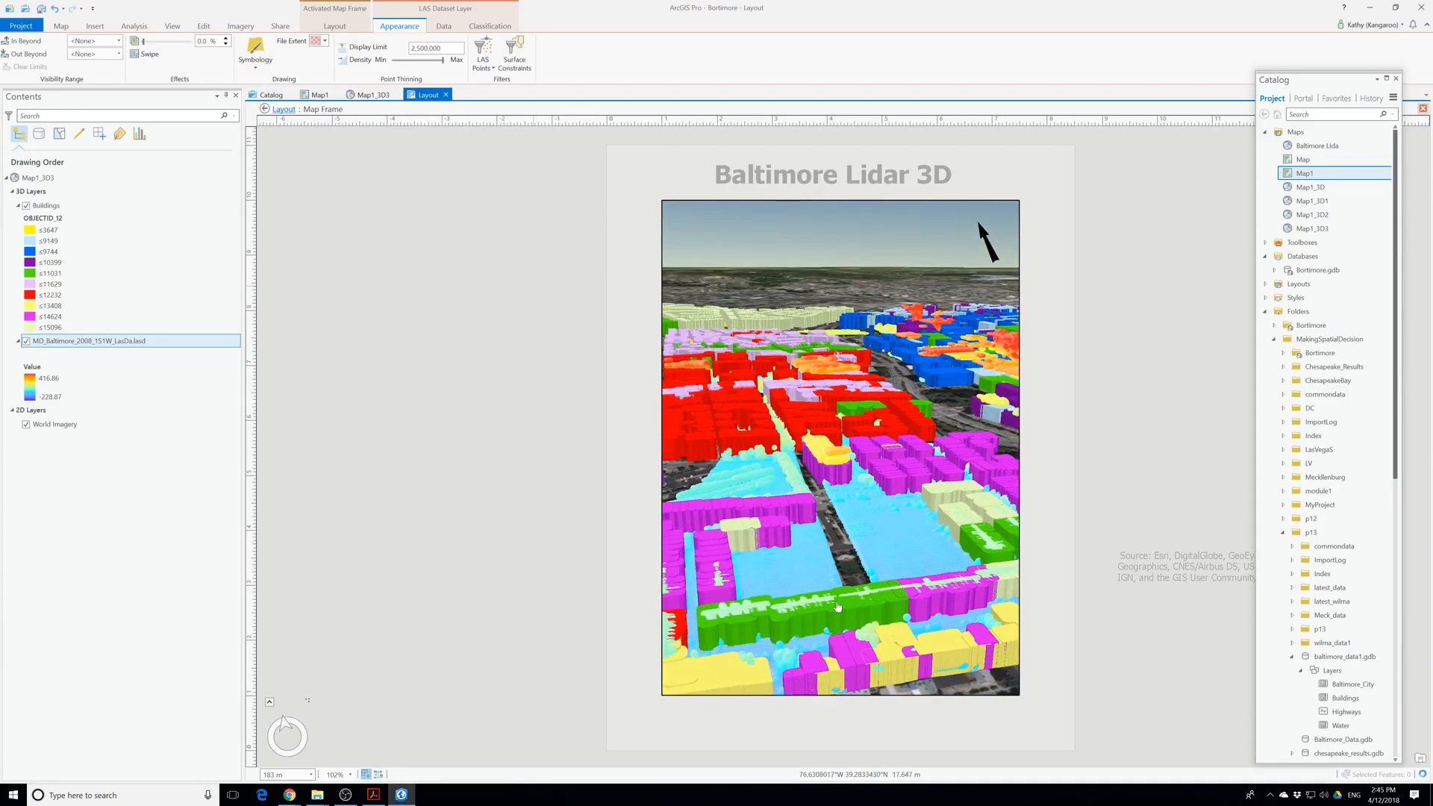
pyautogui.moveTo(888, 480); pyautogui.dragTo(782, 367)
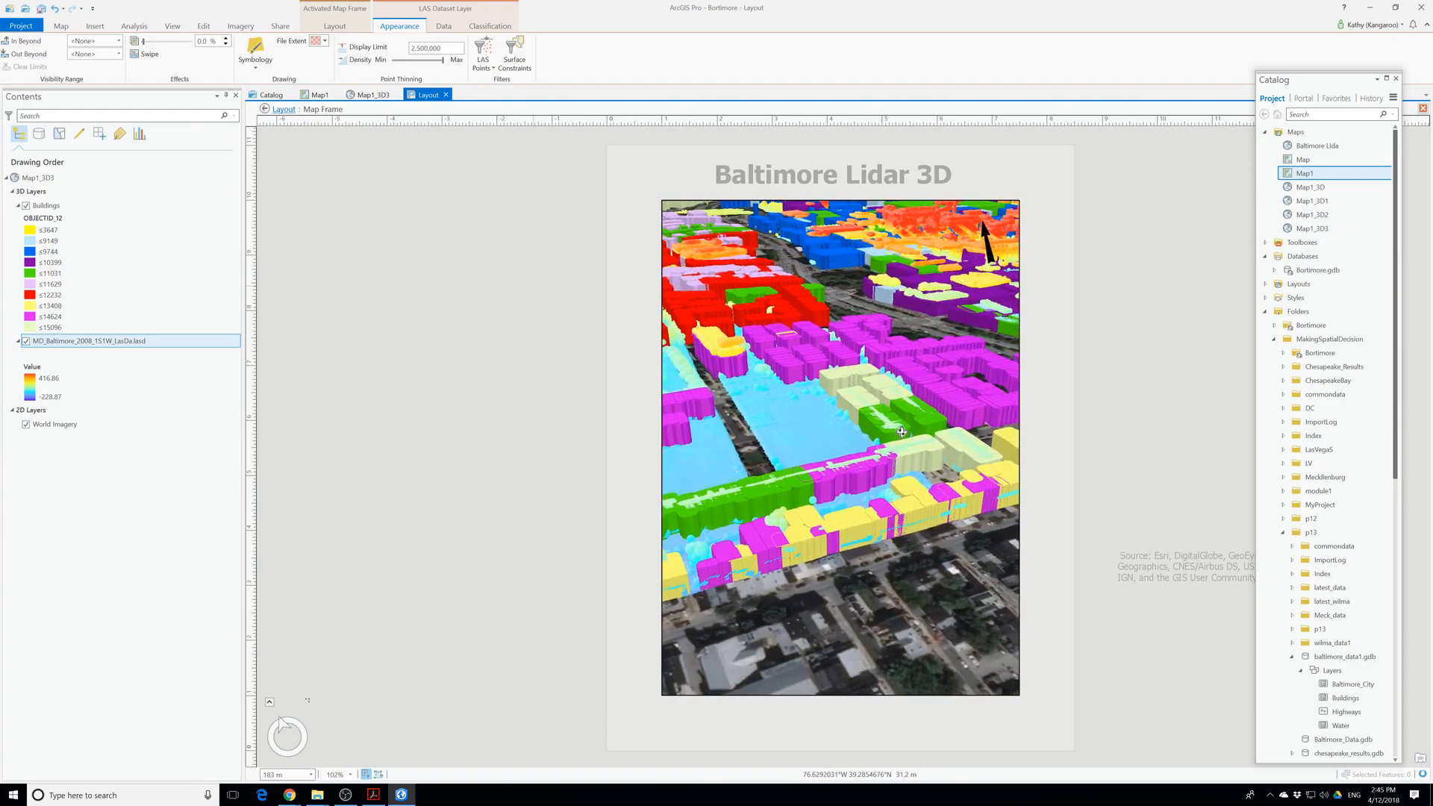
pyautogui.moveTo(819, 586); pyautogui.dragTo(841, 628)
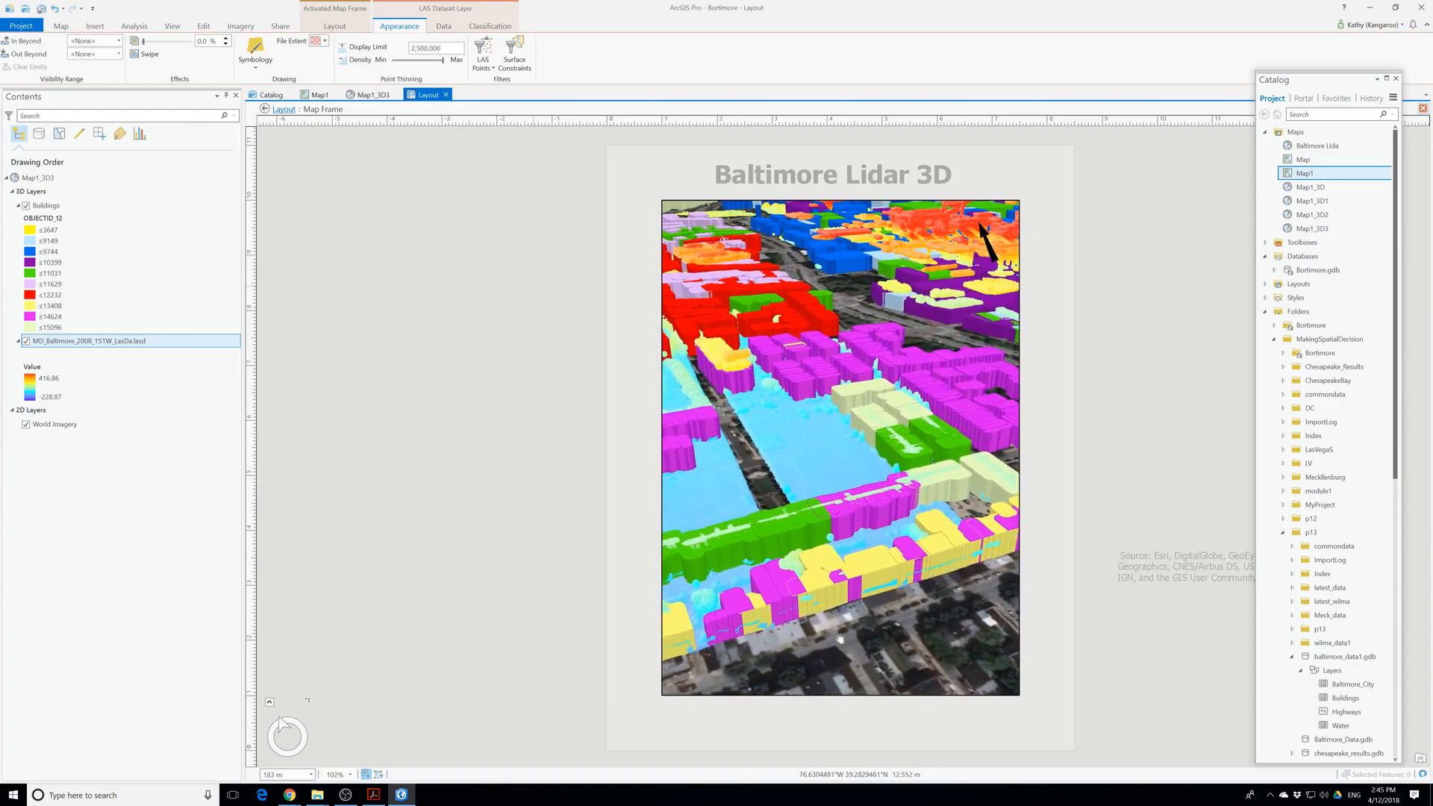
# Examine the wider building district with the LAS surface overlaid, from the foreground blocks to the distant blue and orange buildings.
pyautogui.scroll(-5, 838, 553)
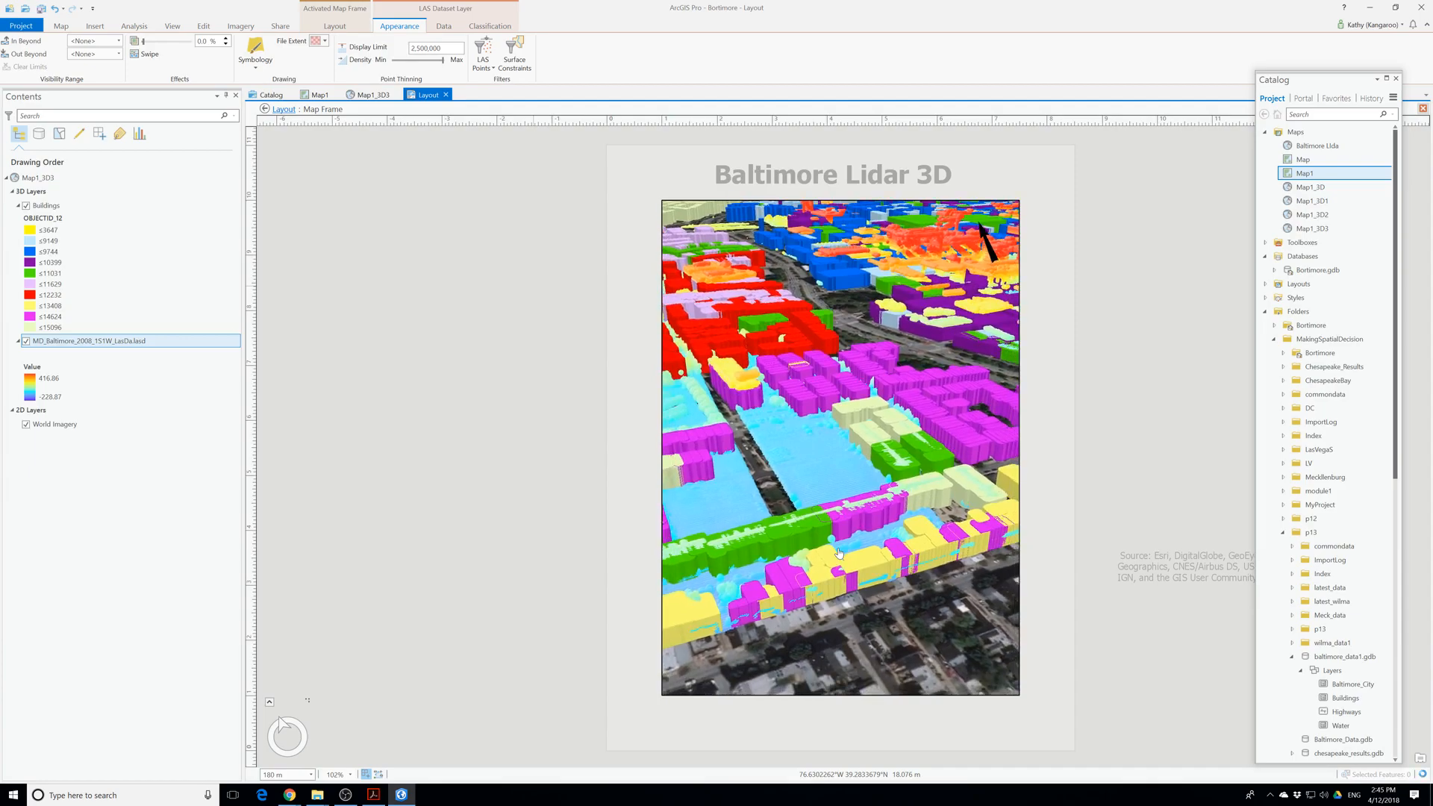
pyautogui.scroll(-2, 839, 553)
pyautogui.scroll(3, 839, 475)
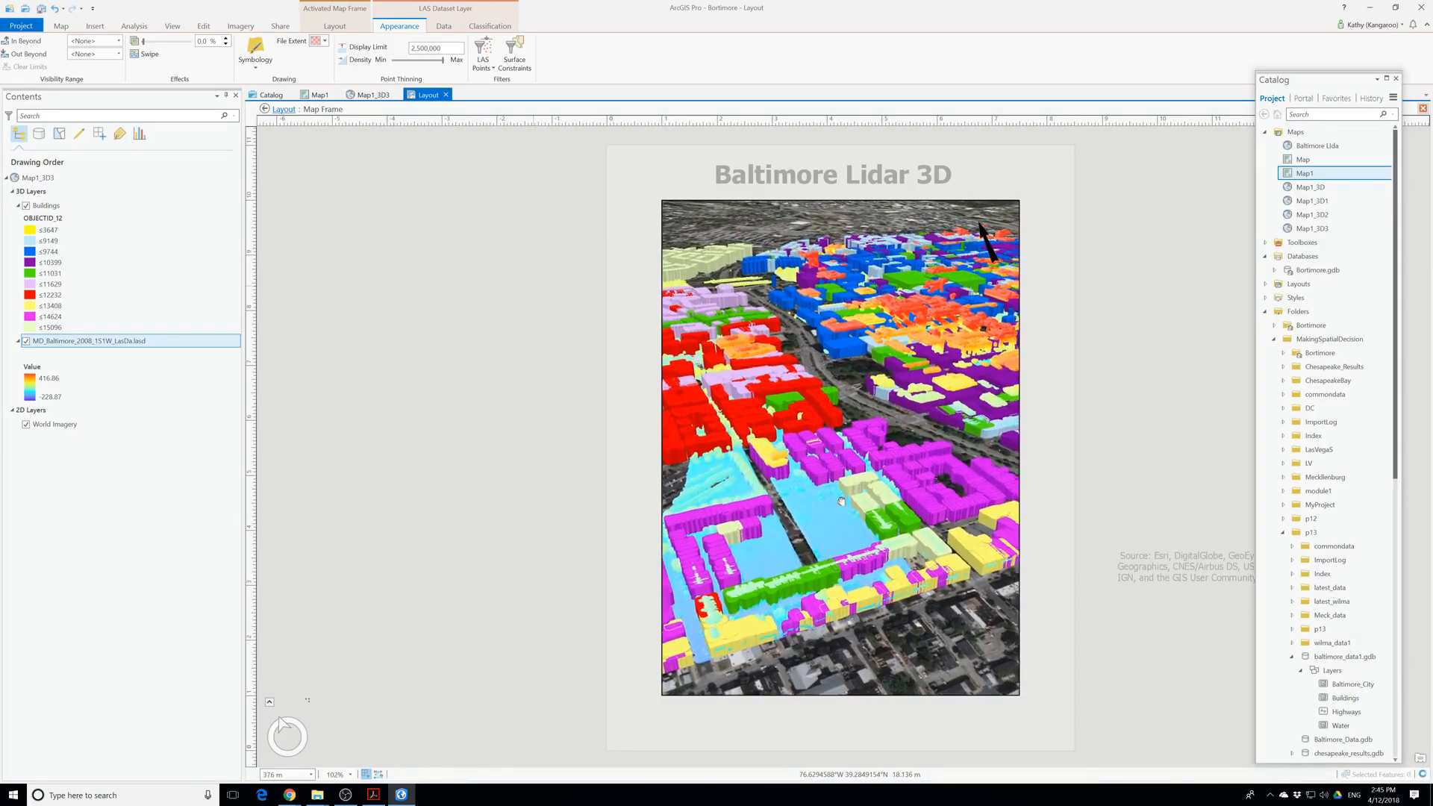
pyautogui.scroll(-2, 839, 475)
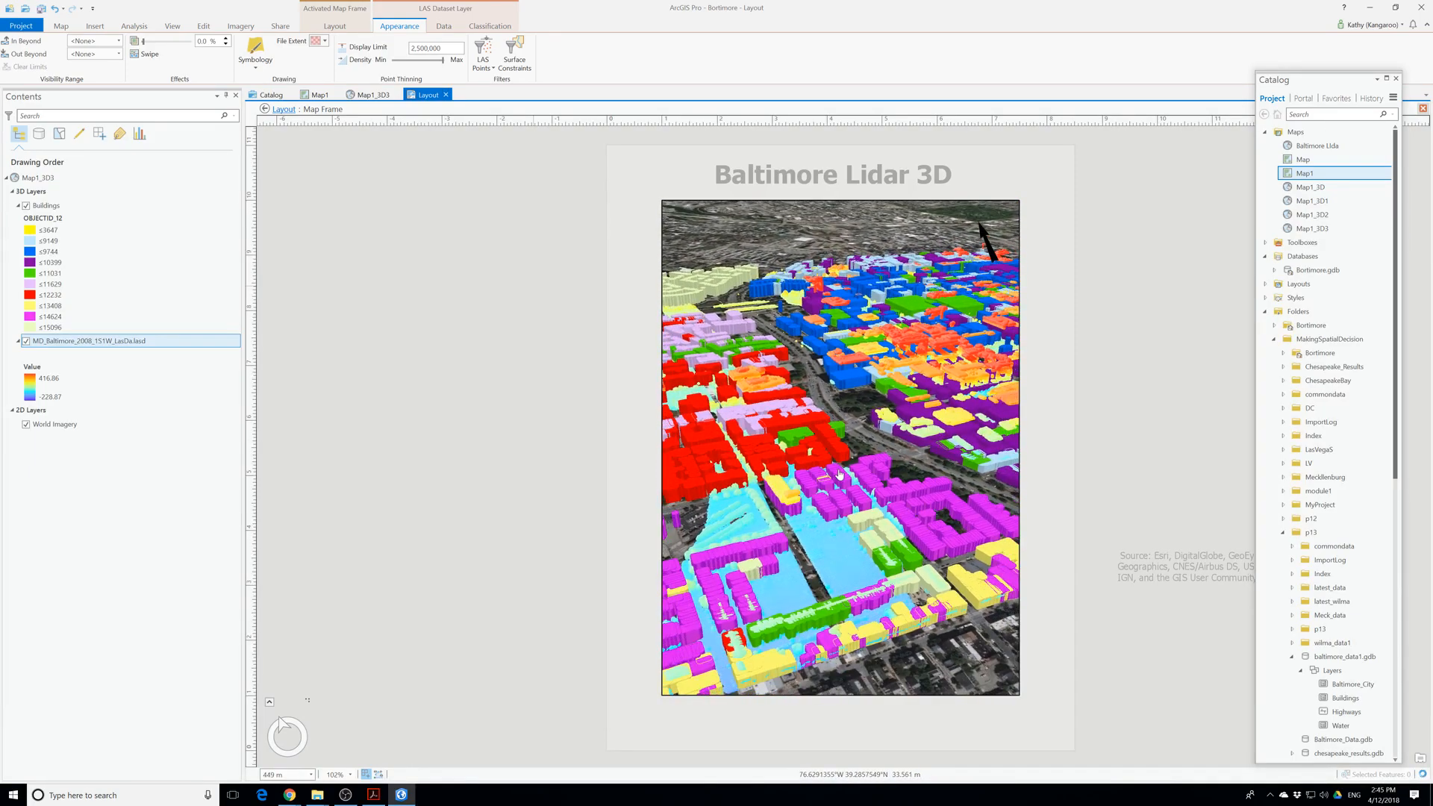
pyautogui.scroll(-1, 839, 474)
pyautogui.scroll(-2, 881, 455)
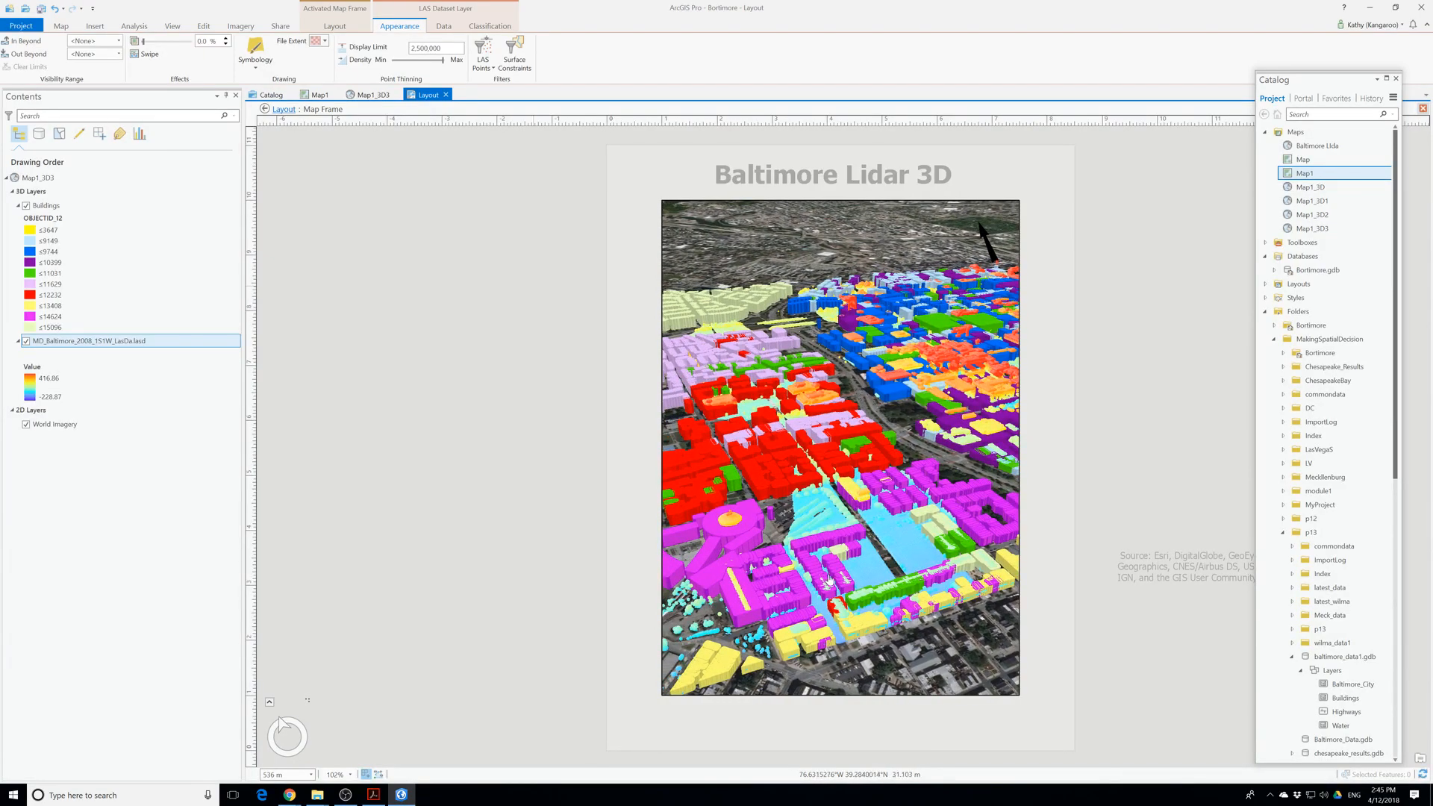
pyautogui.moveTo(896, 387); pyautogui.dragTo(875, 494, button='middle')
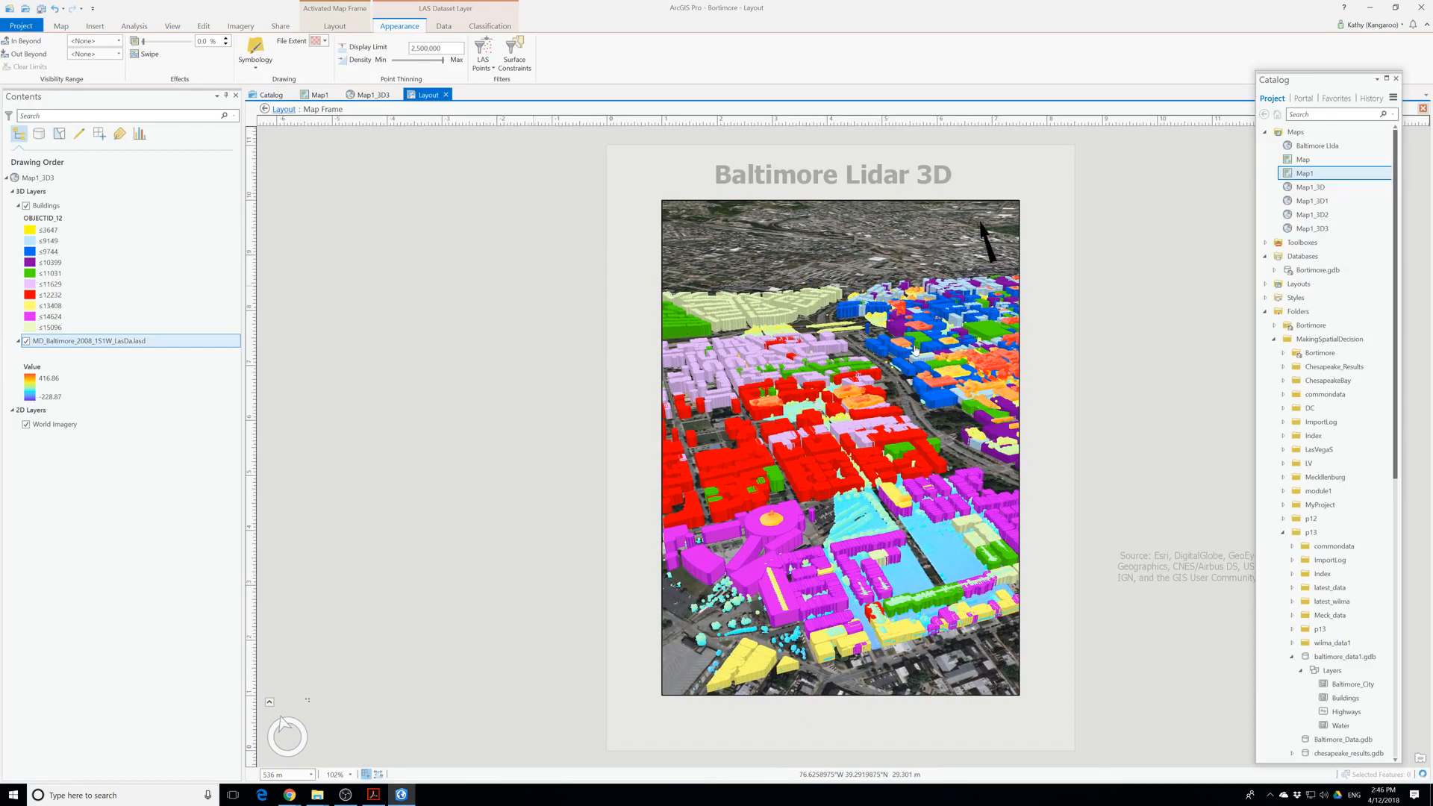
pyautogui.scroll(3, 905, 351)
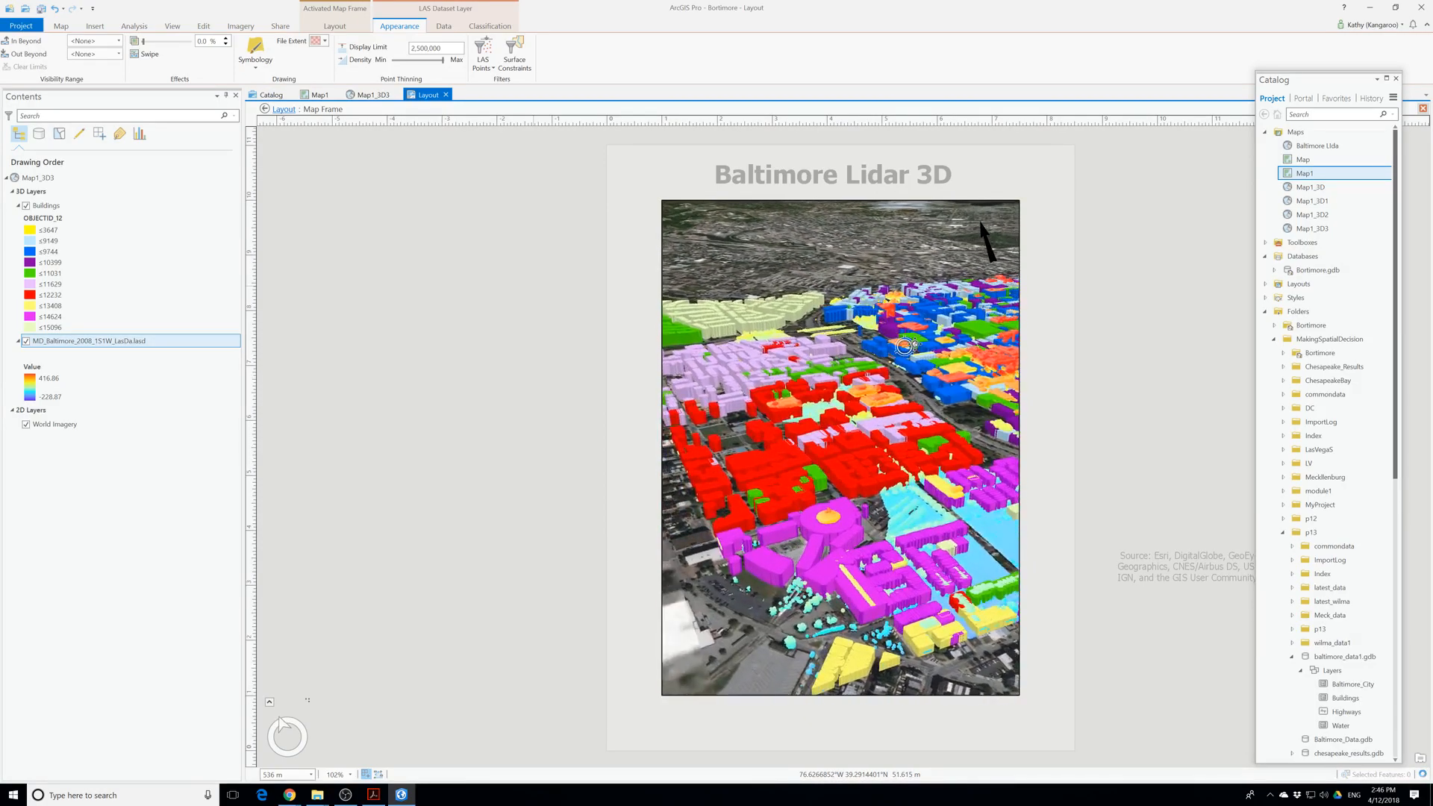
pyautogui.moveTo(924, 308)
pyautogui.mouseDown()
pyautogui.moveTo(899, 315)
pyautogui.moveTo(896, 295)
pyautogui.moveTo(909, 319)
pyautogui.mouseUp()
pyautogui.scroll(-2, 909, 319)
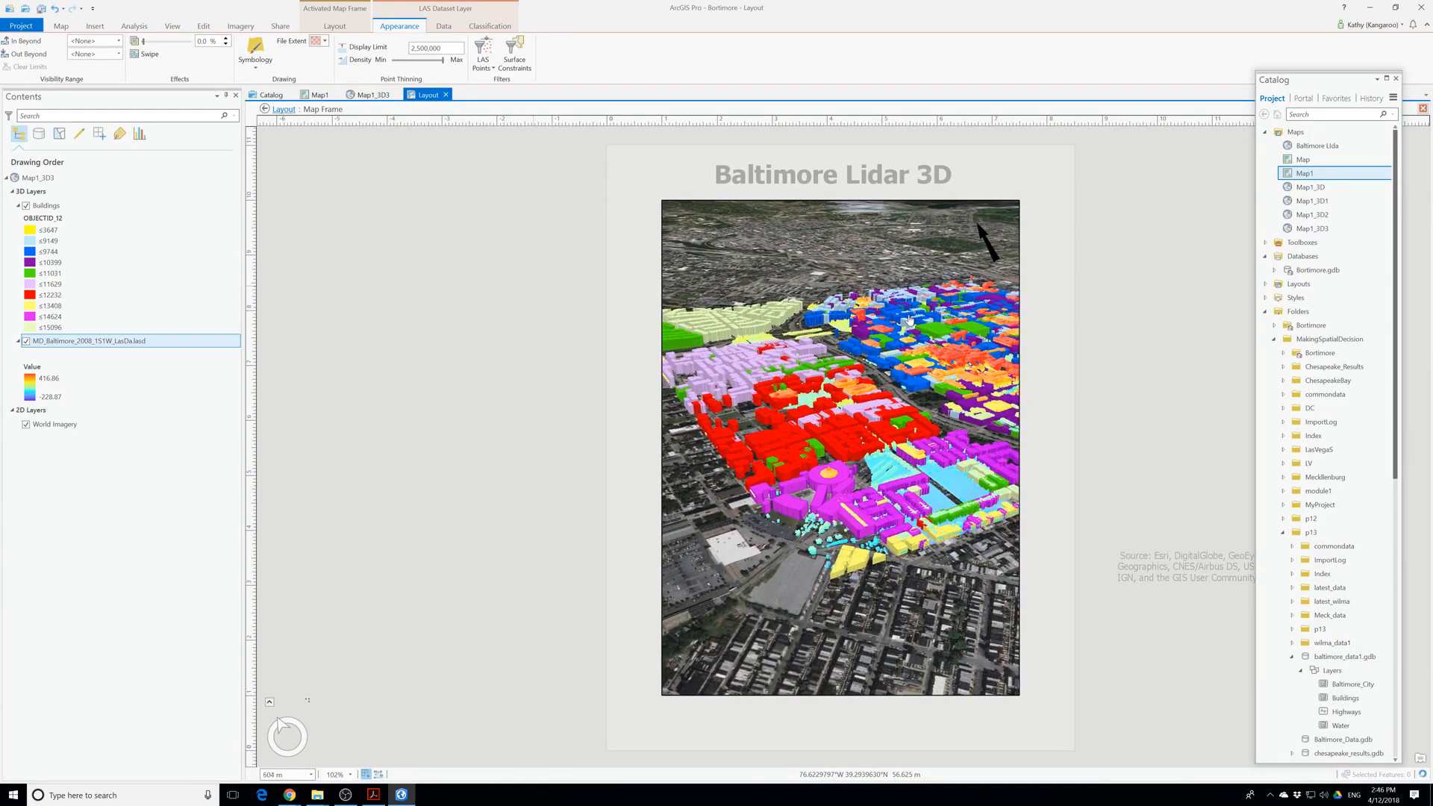
pyautogui.scroll(3, 911, 336)
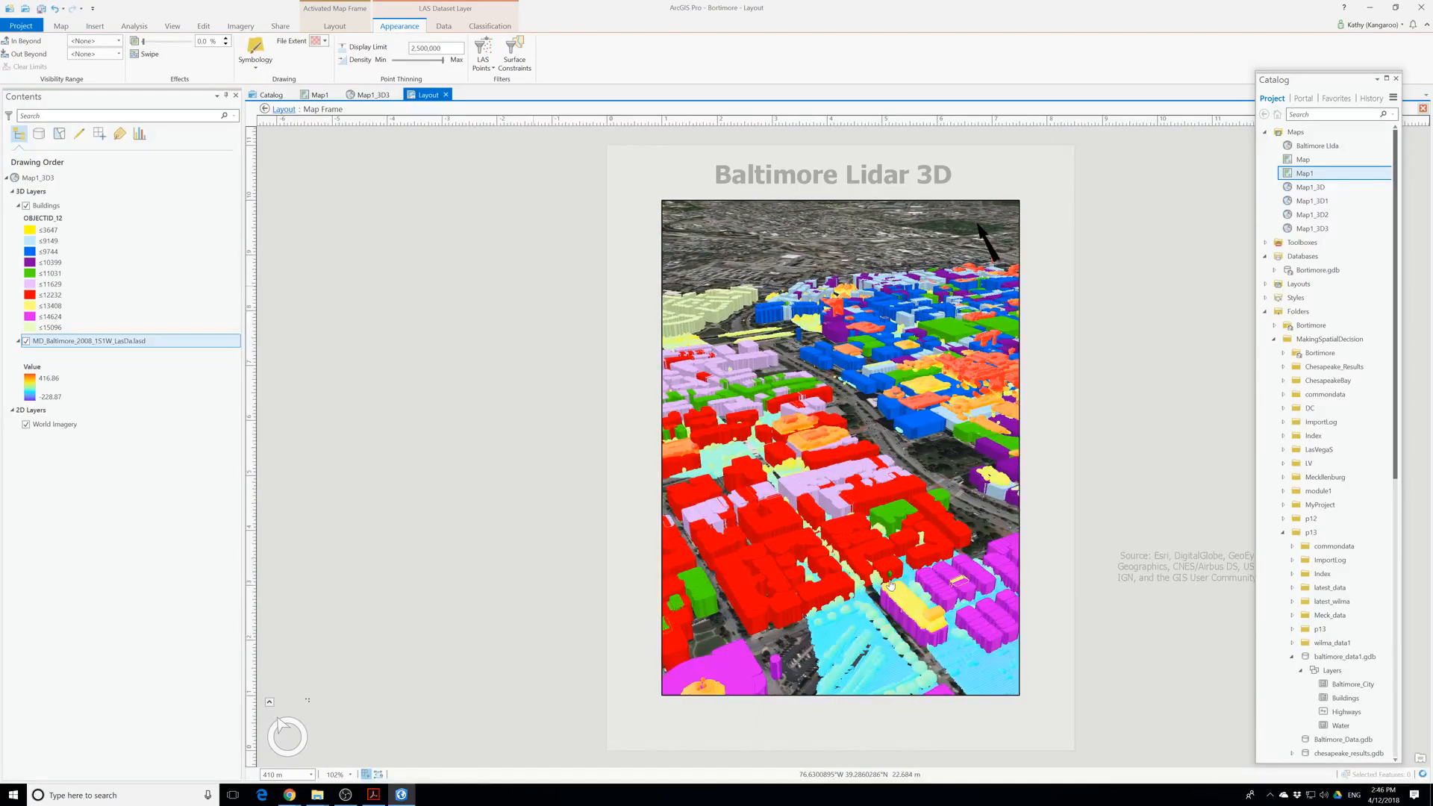
# Tilt the activated map frame's scene toward the horizon and bring the magenta building with the round dome into the foreground.
pyautogui.click(871, 623)
pyautogui.press('u')
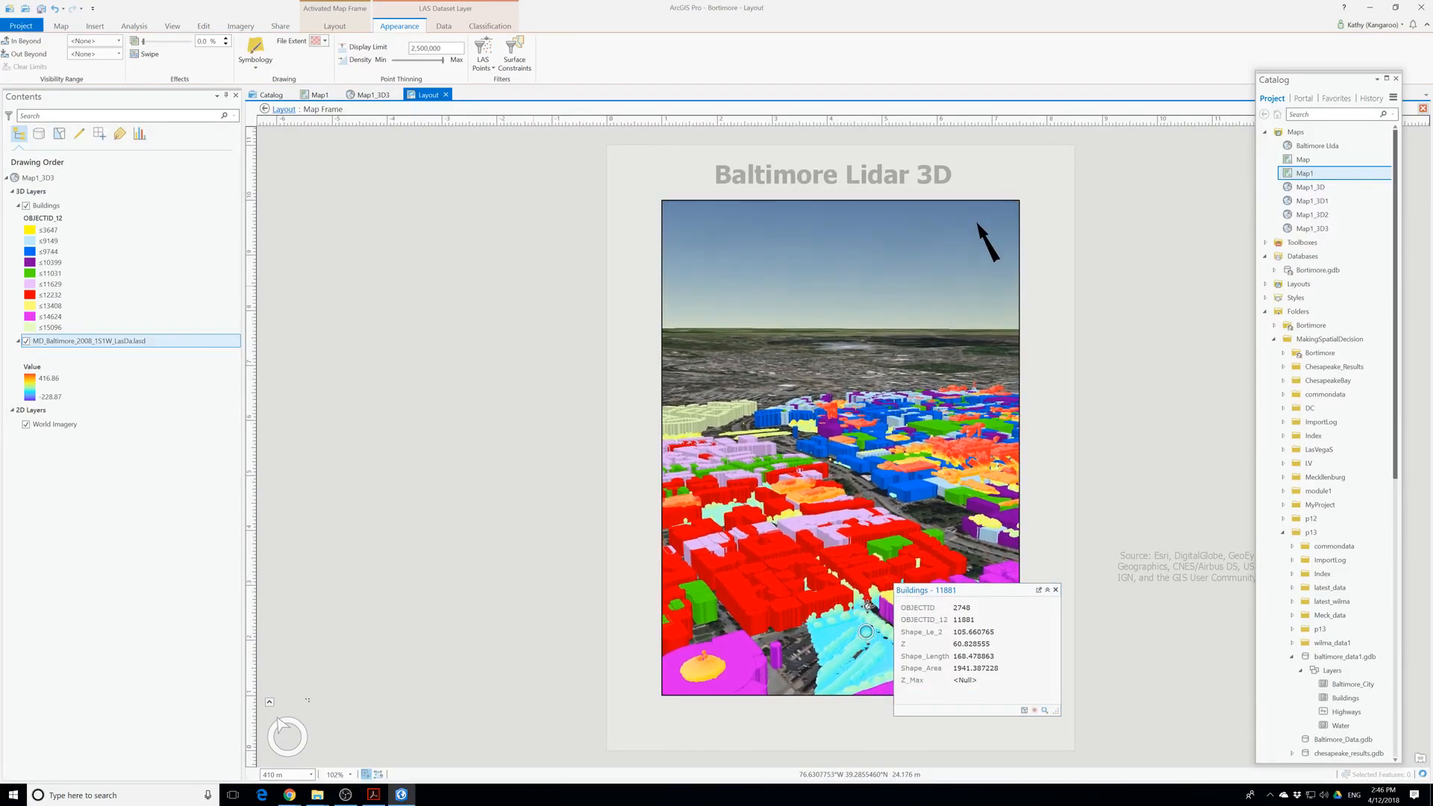
pyautogui.press('j')
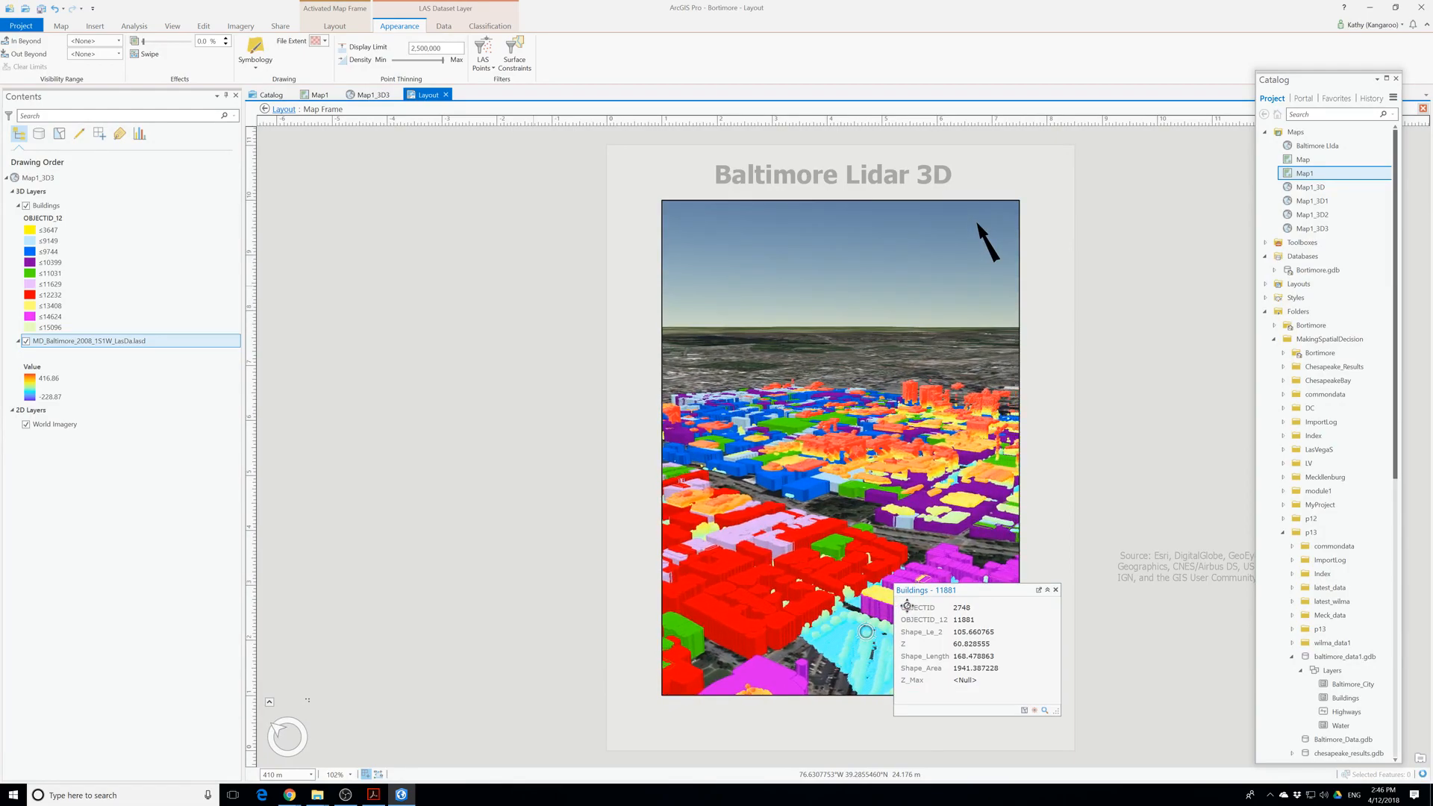
pyautogui.moveTo(893, 529); pyautogui.dragTo(868, 522, button='middle')
pyautogui.press('u')
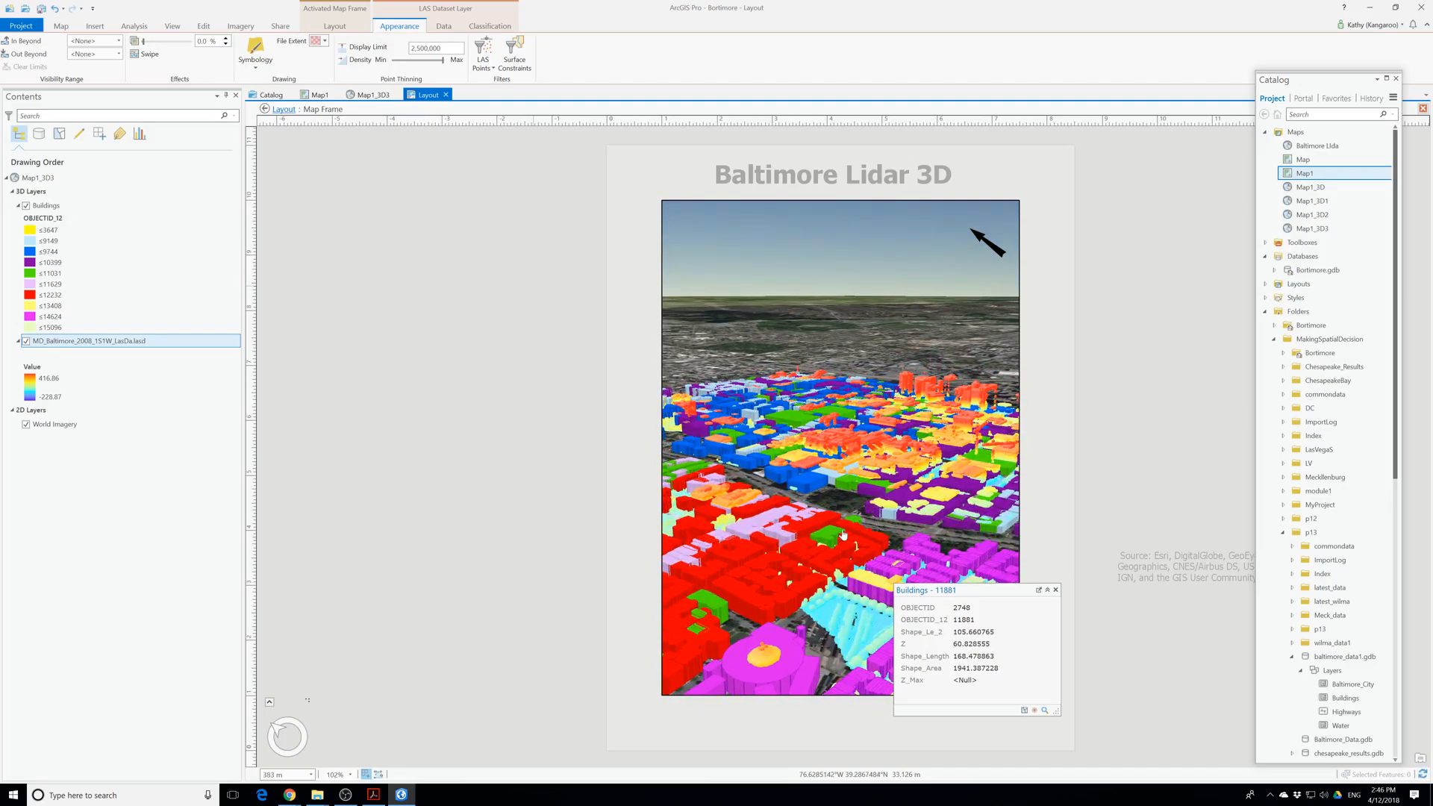
pyautogui.moveTo(770, 608); pyautogui.dragTo(805, 537)
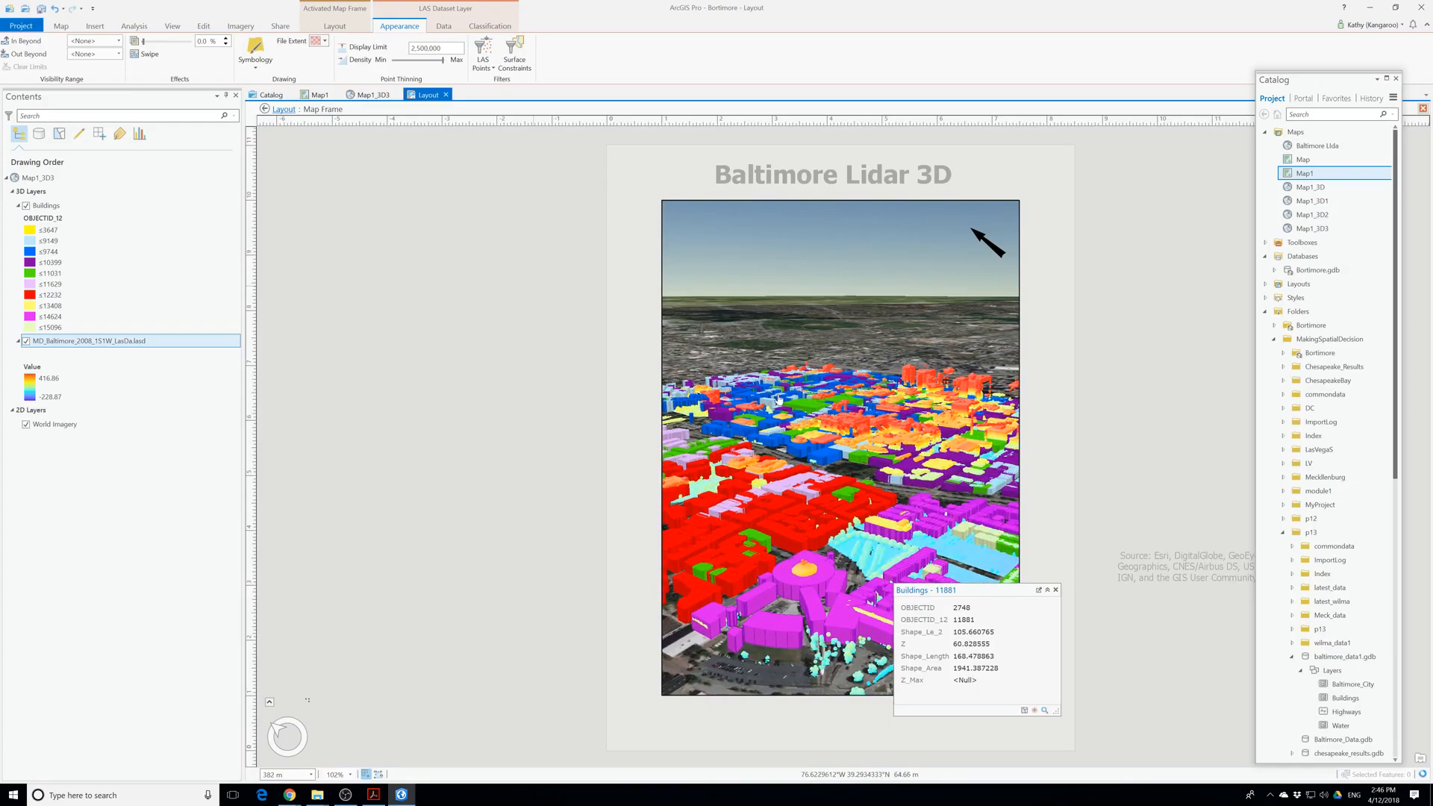
pyautogui.moveTo(832, 601); pyautogui.dragTo(795, 602, button='middle')
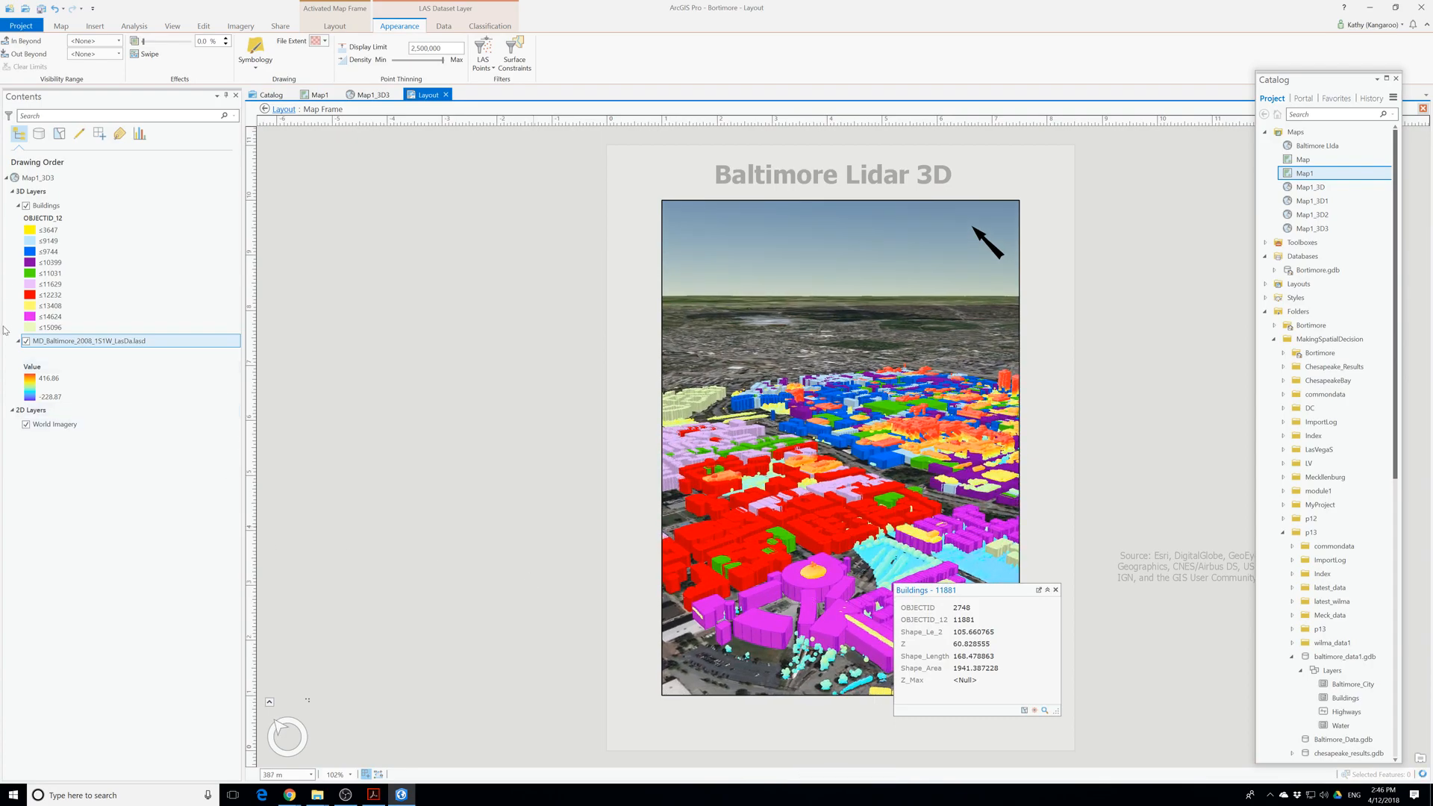
# Hide the MD_Baltimore LAS dataset layer and show it again, and close the building's attribute pop-up.
pyautogui.click(26, 342)
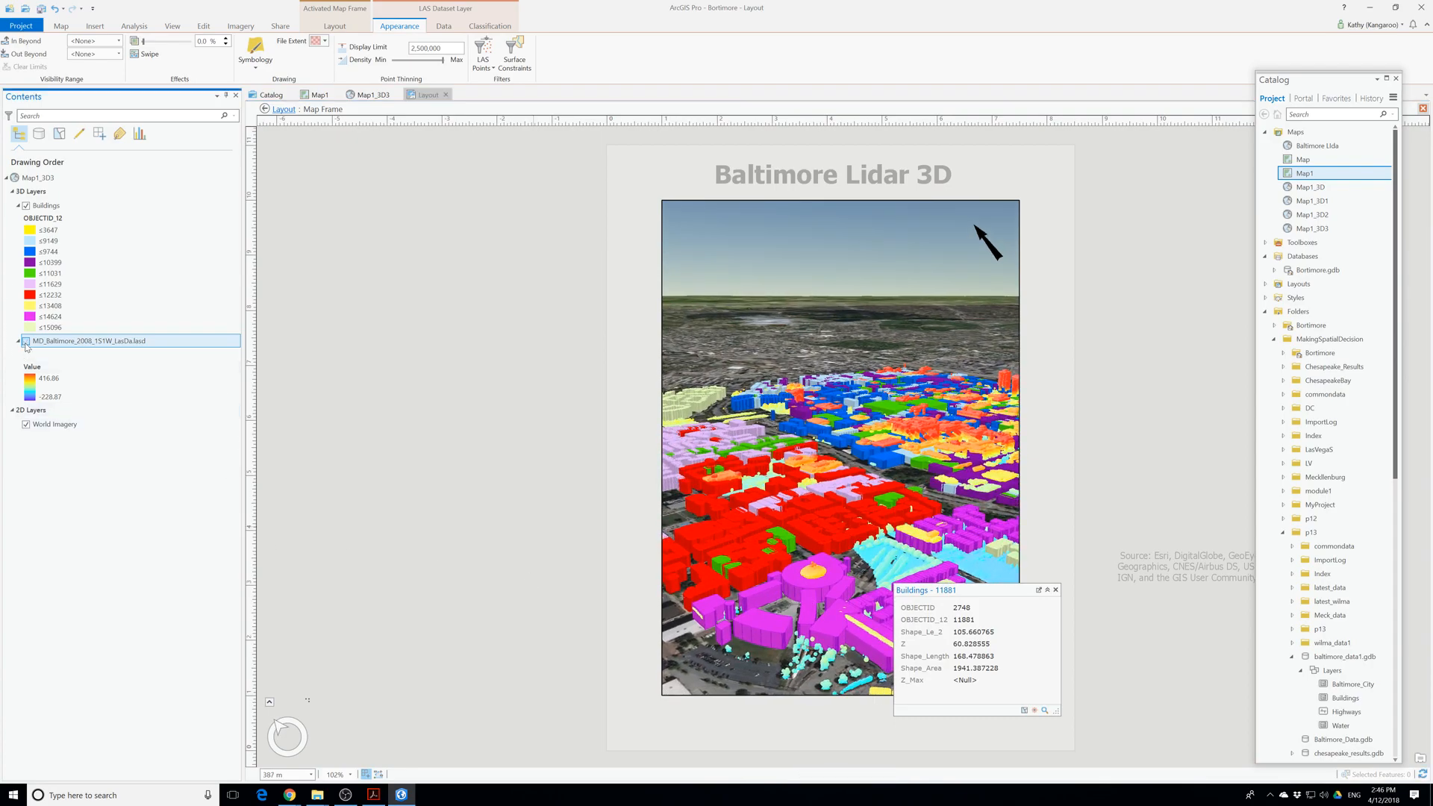
pyautogui.click(26, 342)
pyautogui.click(1055, 590)
# Frame the scene closer at a low angle on the domed magenta complex, with the colored district and sky behind it.
pyautogui.scroll(2, 926, 612)
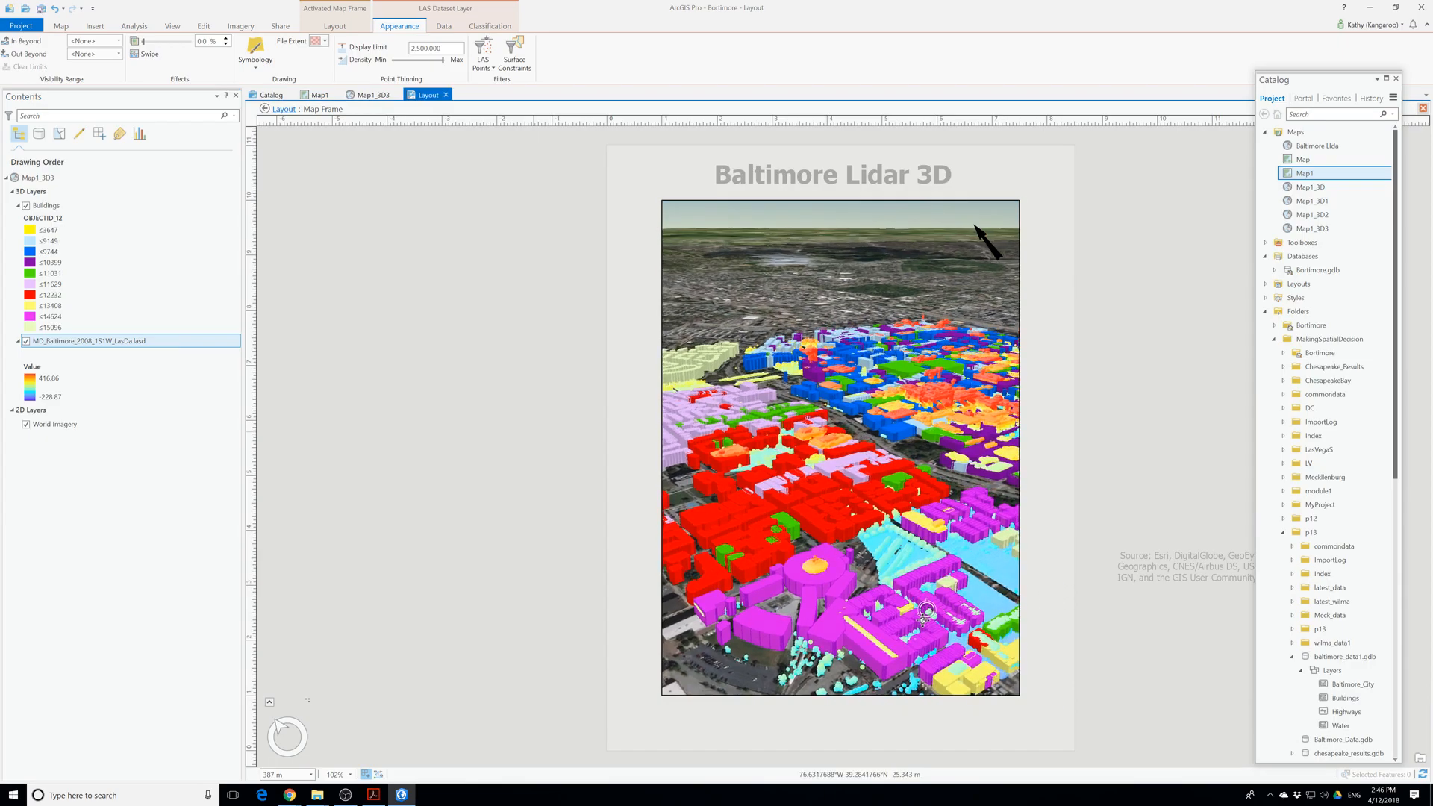
pyautogui.moveTo(923, 621); pyautogui.dragTo(911, 598, button='middle')
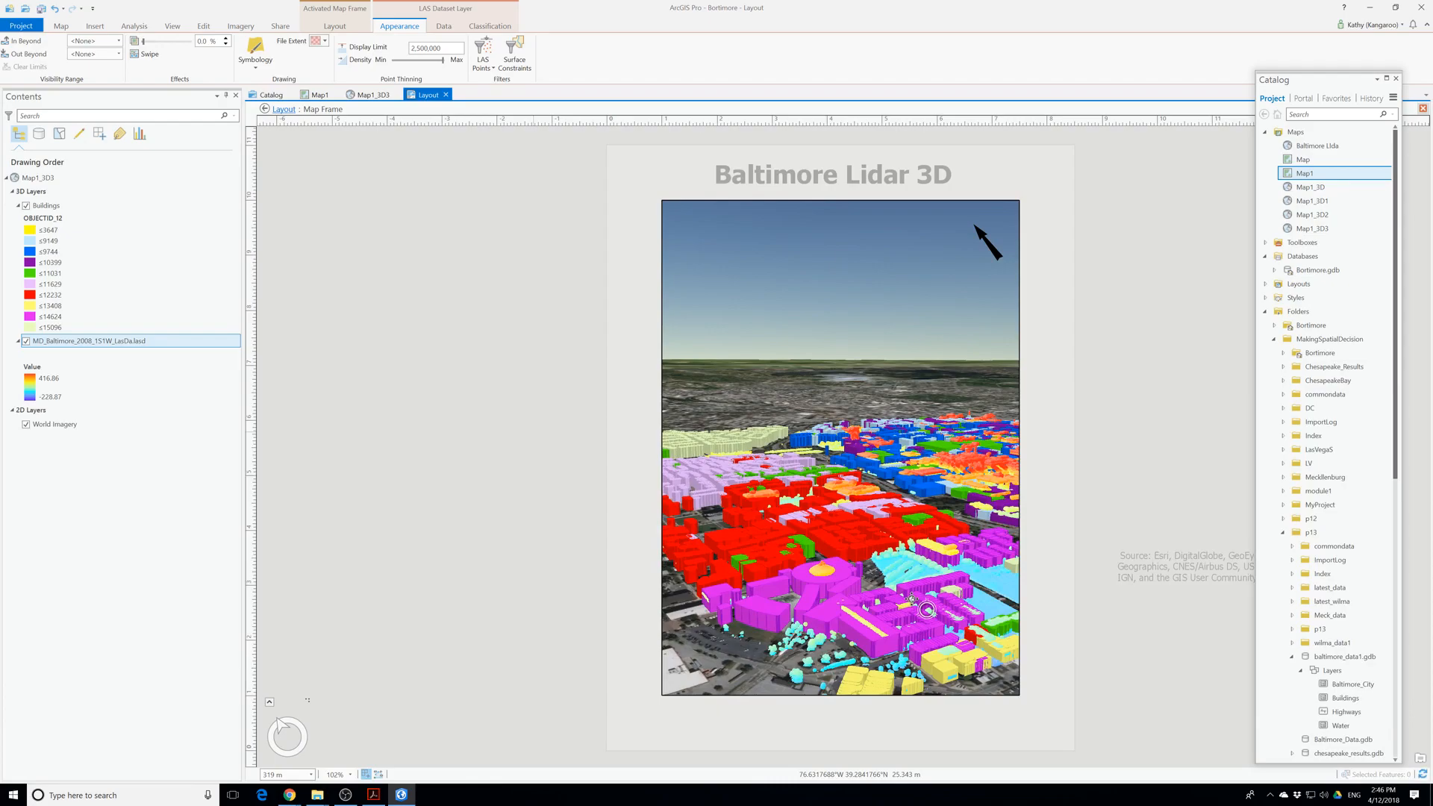
pyautogui.scroll(3, 912, 600)
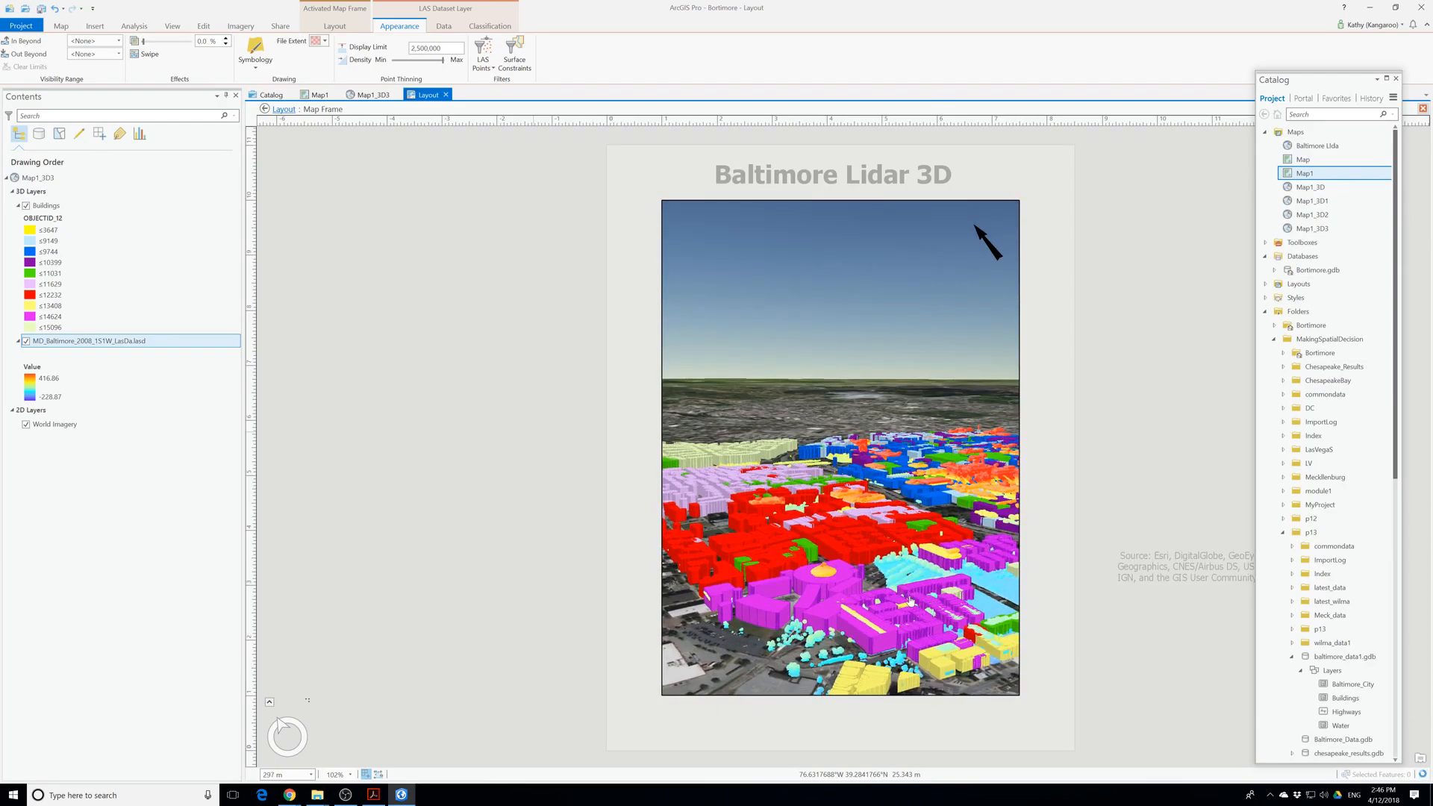
pyautogui.moveTo(862, 555); pyautogui.dragTo(886, 555, button='middle')
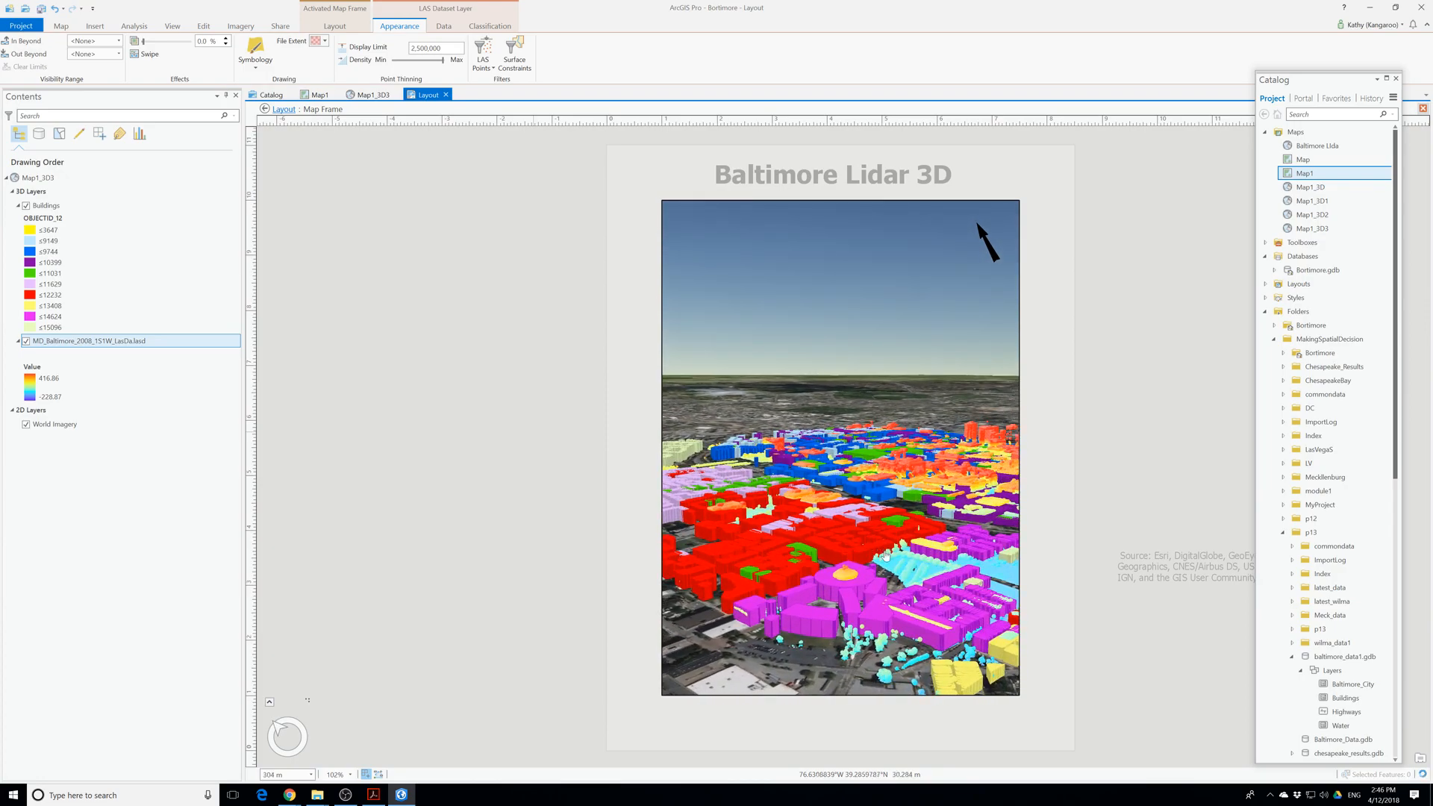
pyautogui.scroll(2, 886, 556)
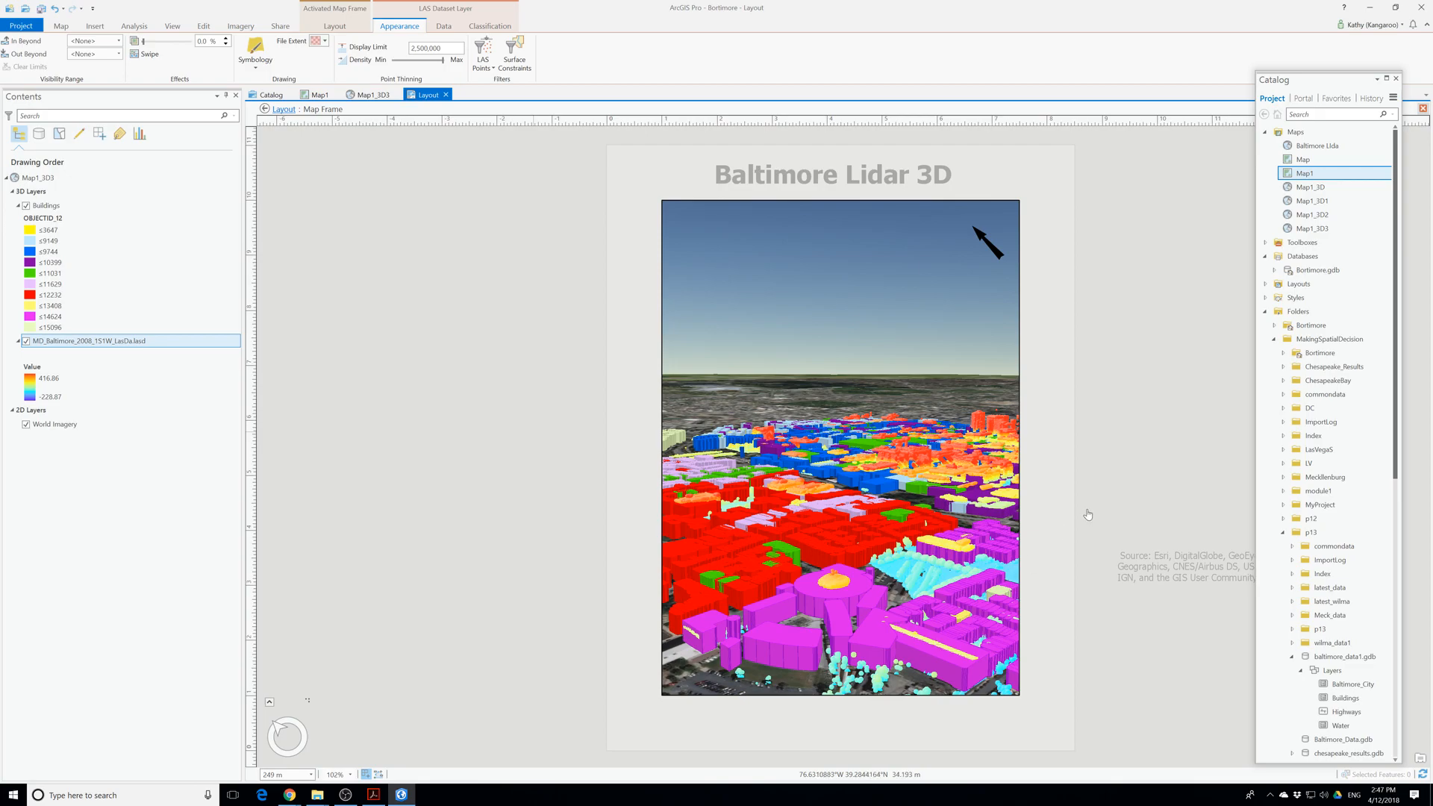
# Close the map frame's activation to return to the layout, and save the project.
pyautogui.click(283, 110)
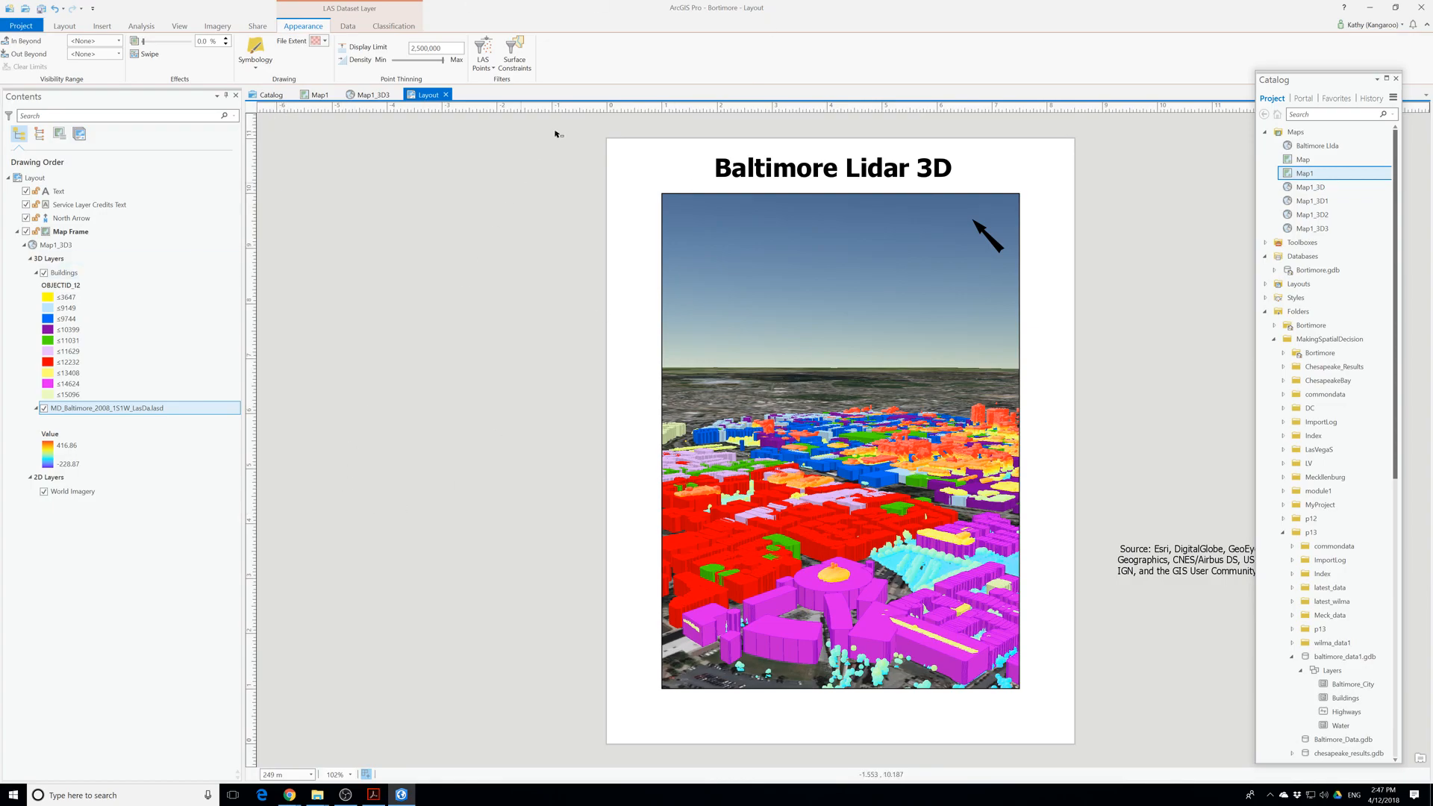
pyautogui.click(40, 9)
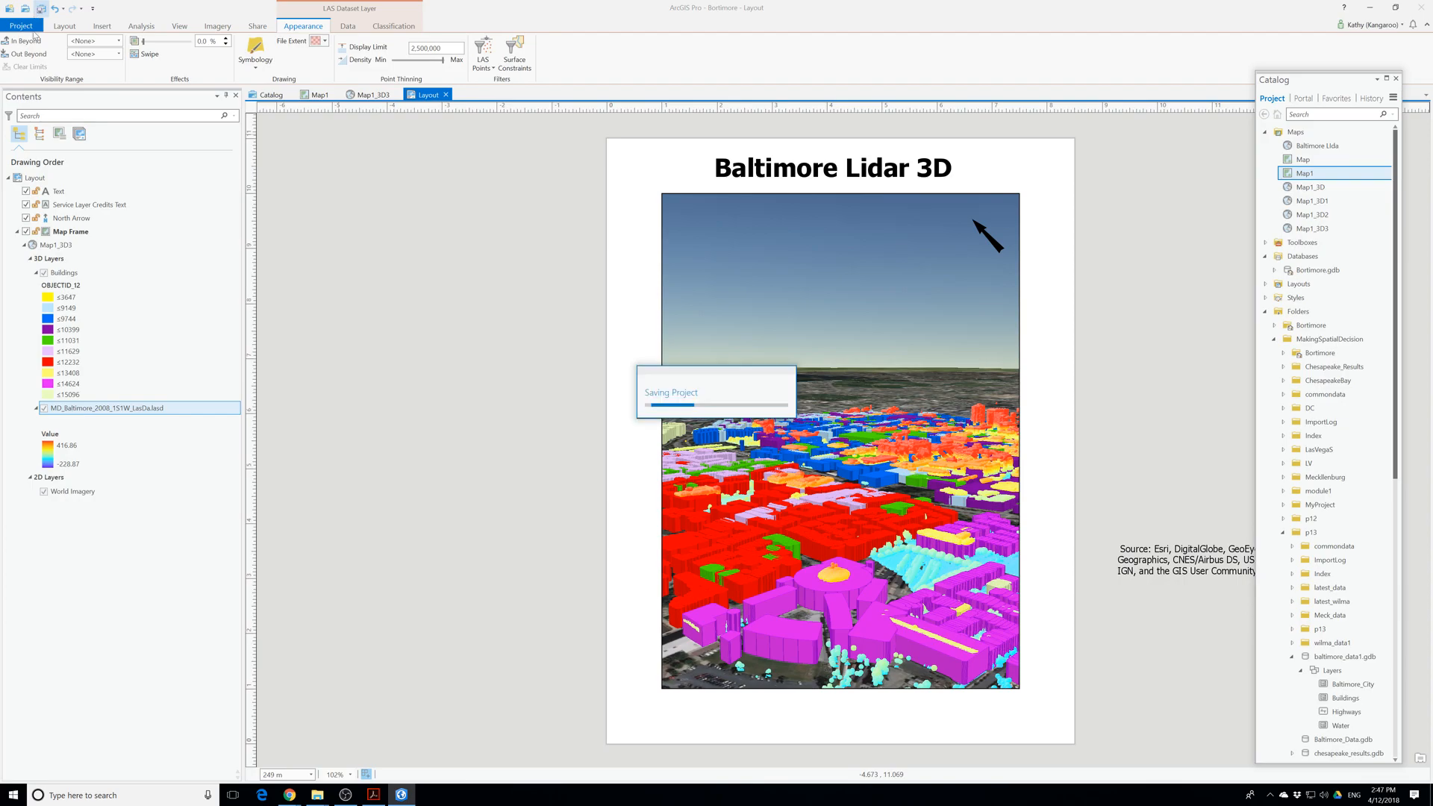